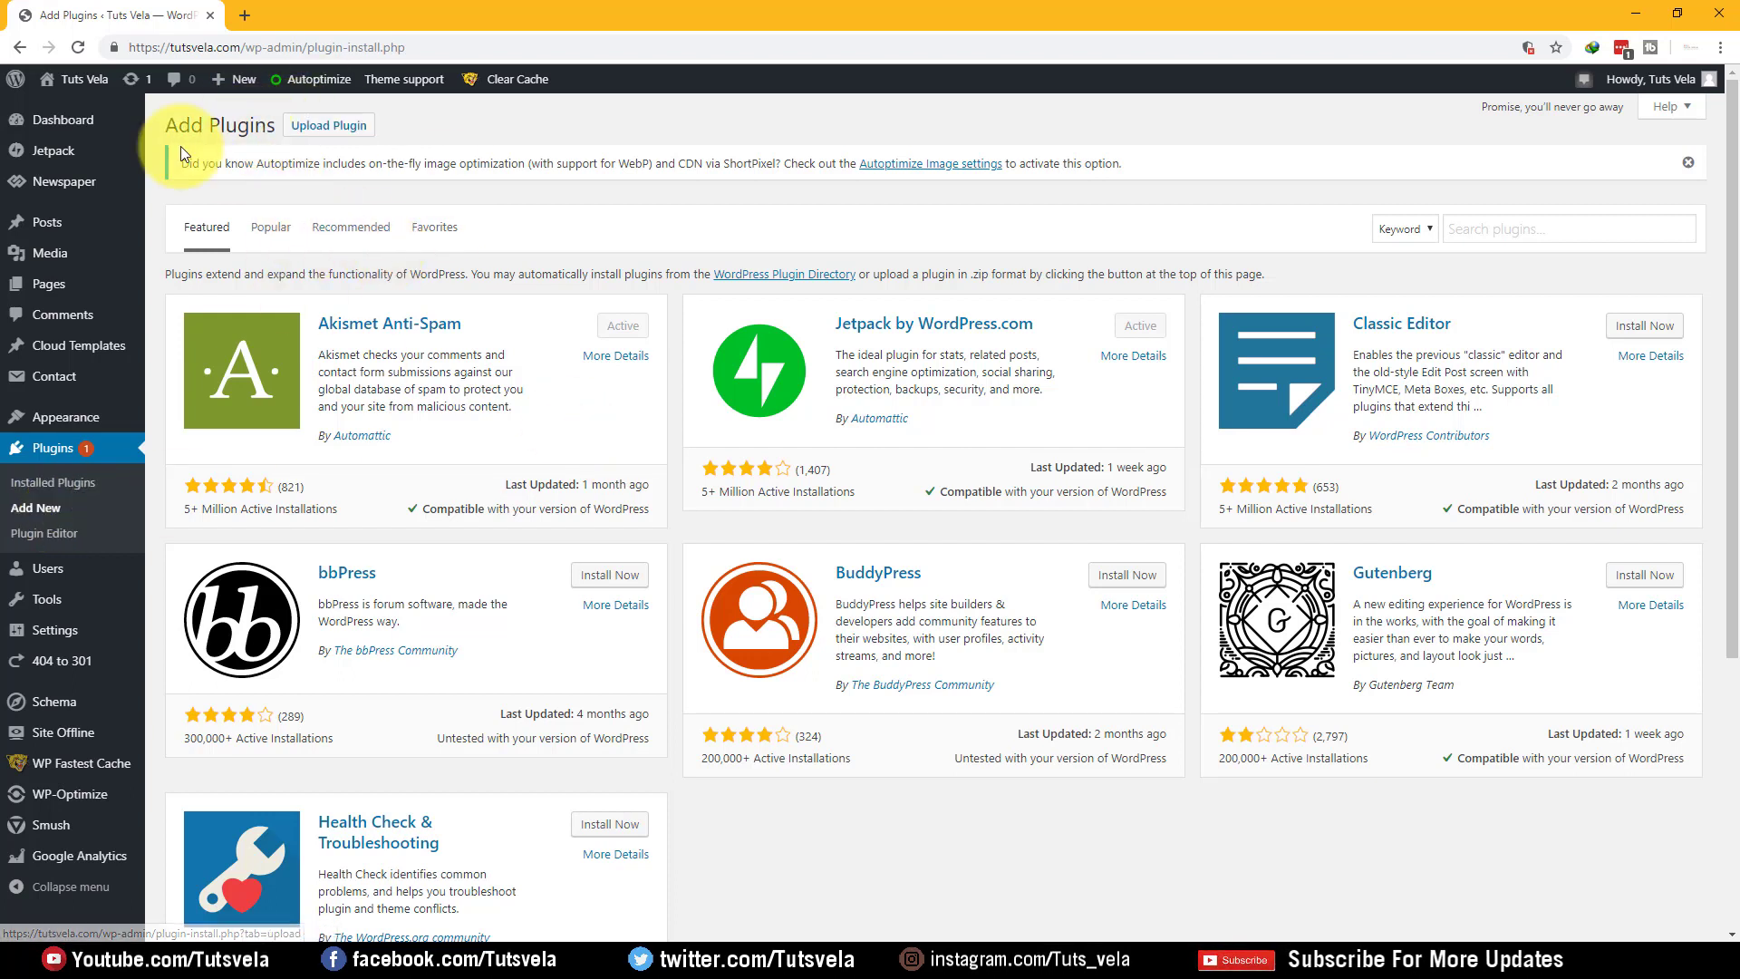
# - Search the plugin directory for "seo", and install and activate the WordPress SEO Plugin – Rank Math
pyautogui.click(1514, 233)
pyautogui.write('sec')
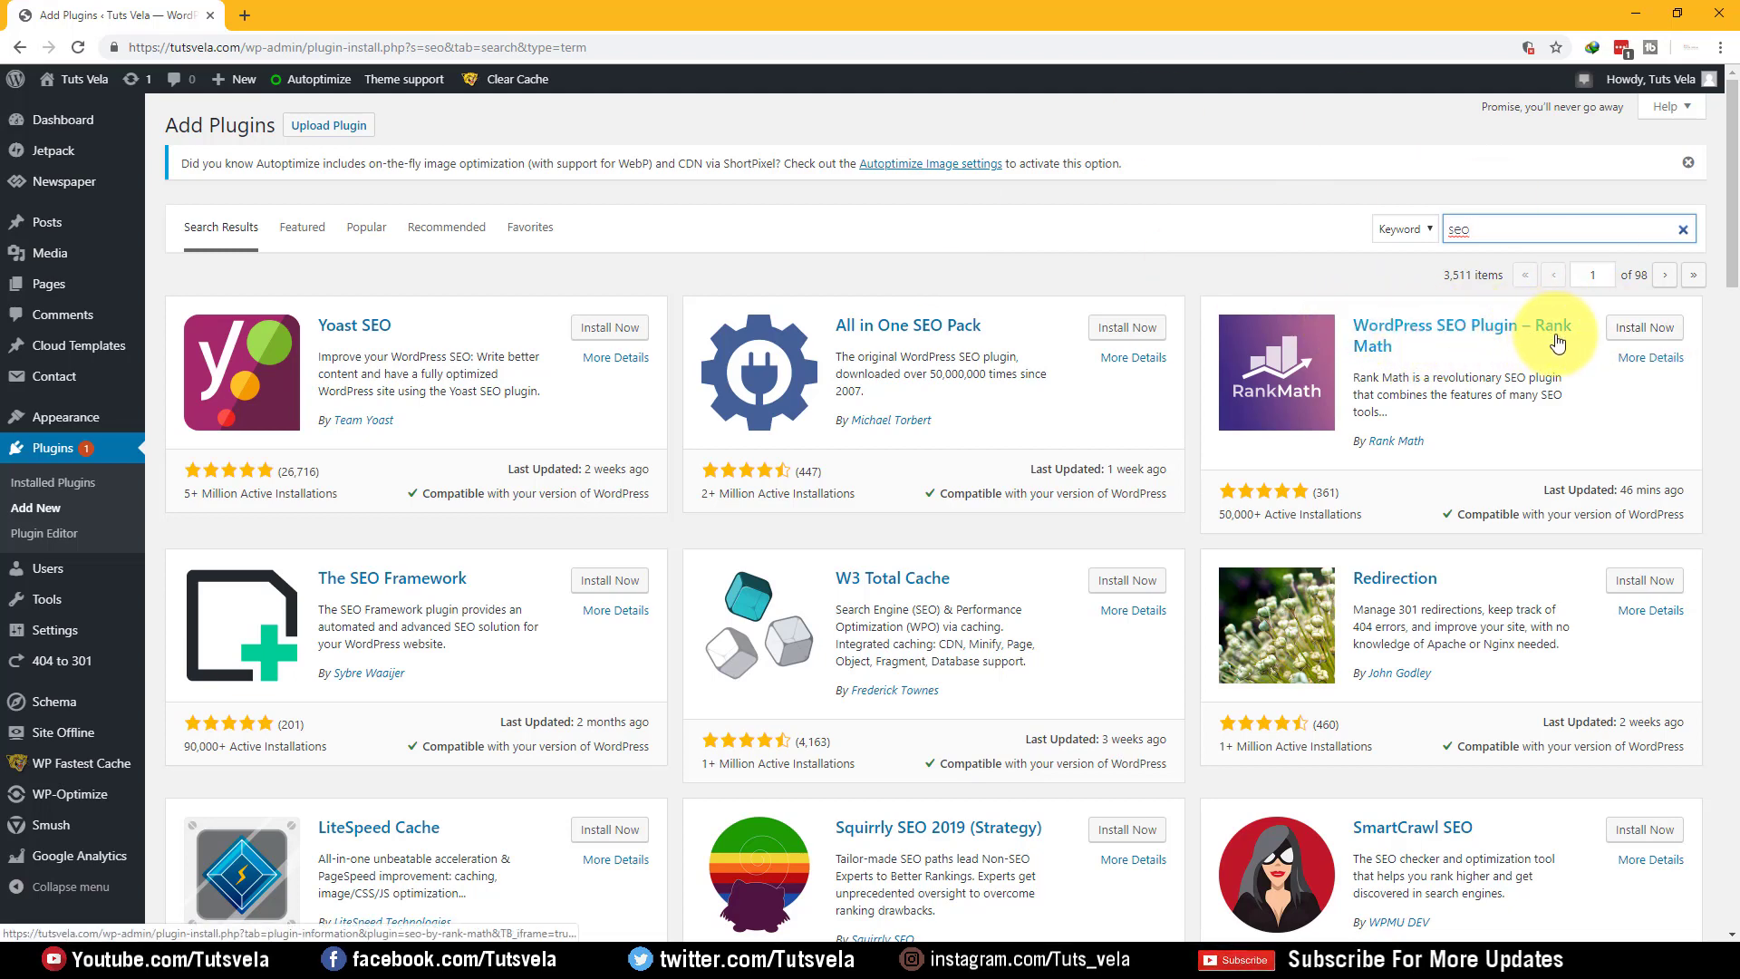
pyautogui.click(1659, 330)
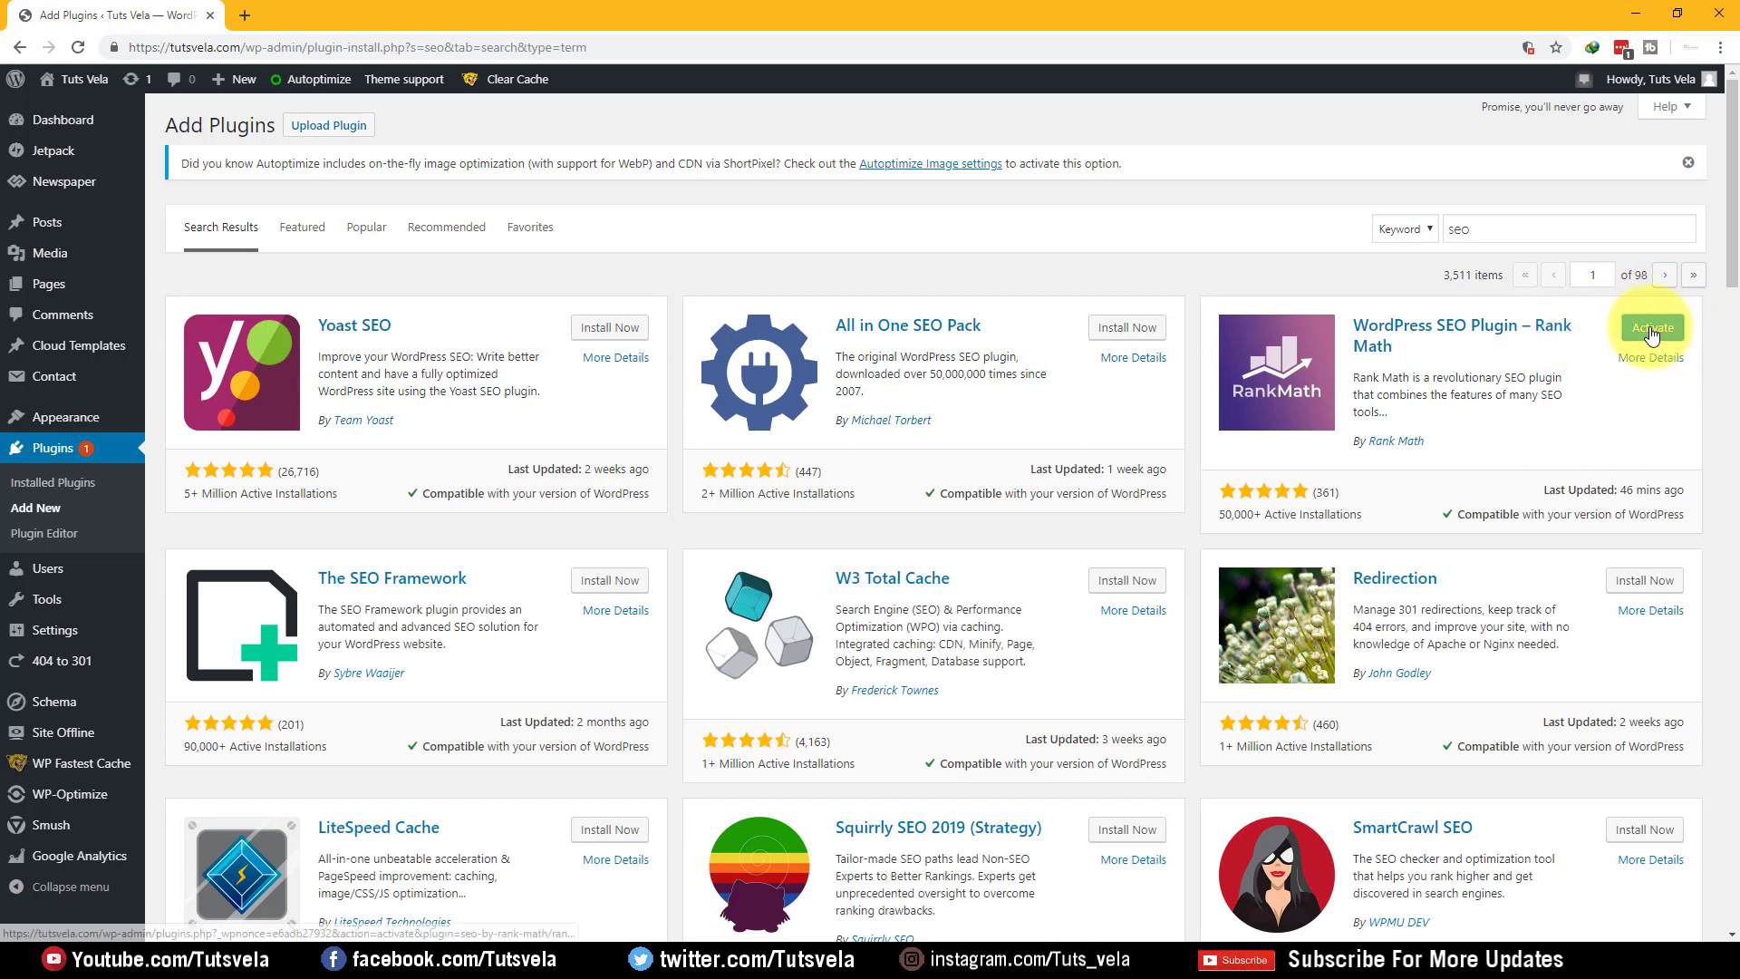
pyautogui.click(1652, 331)
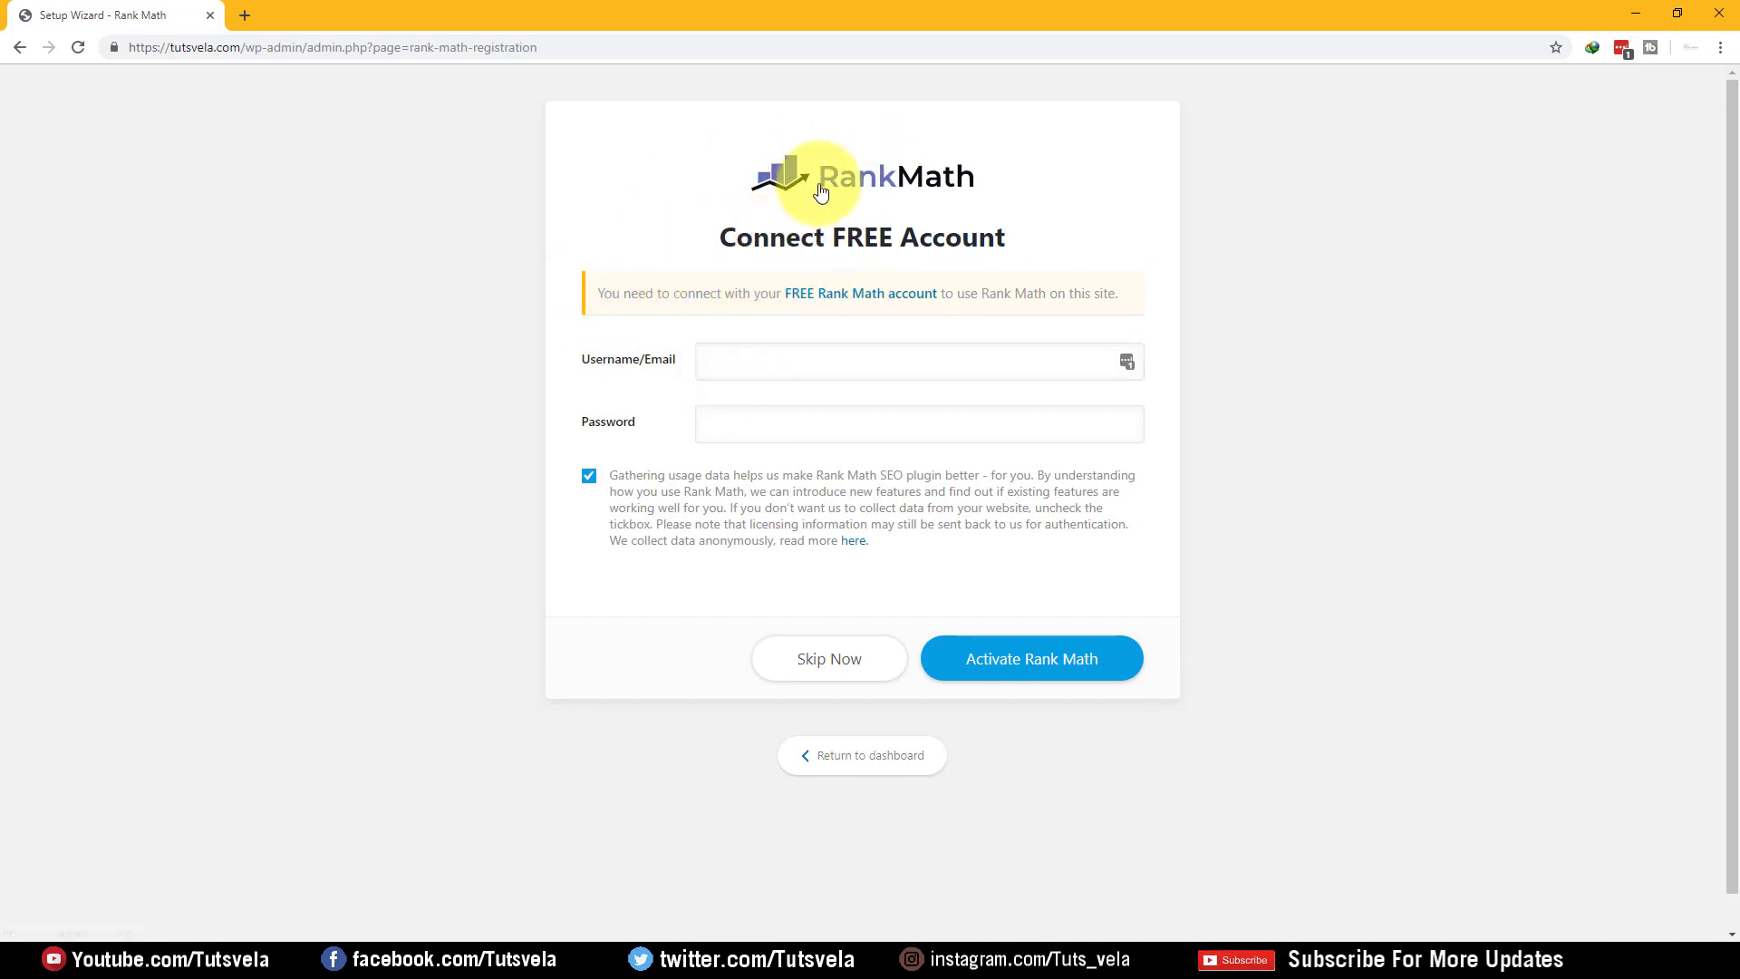
# - Open the FREE Rank Math account sign-up link in a new tab and switch to it
pyautogui.moveTo(699, 242); pyautogui.dragTo(1290, 268)
pyautogui.click(1288, 264)
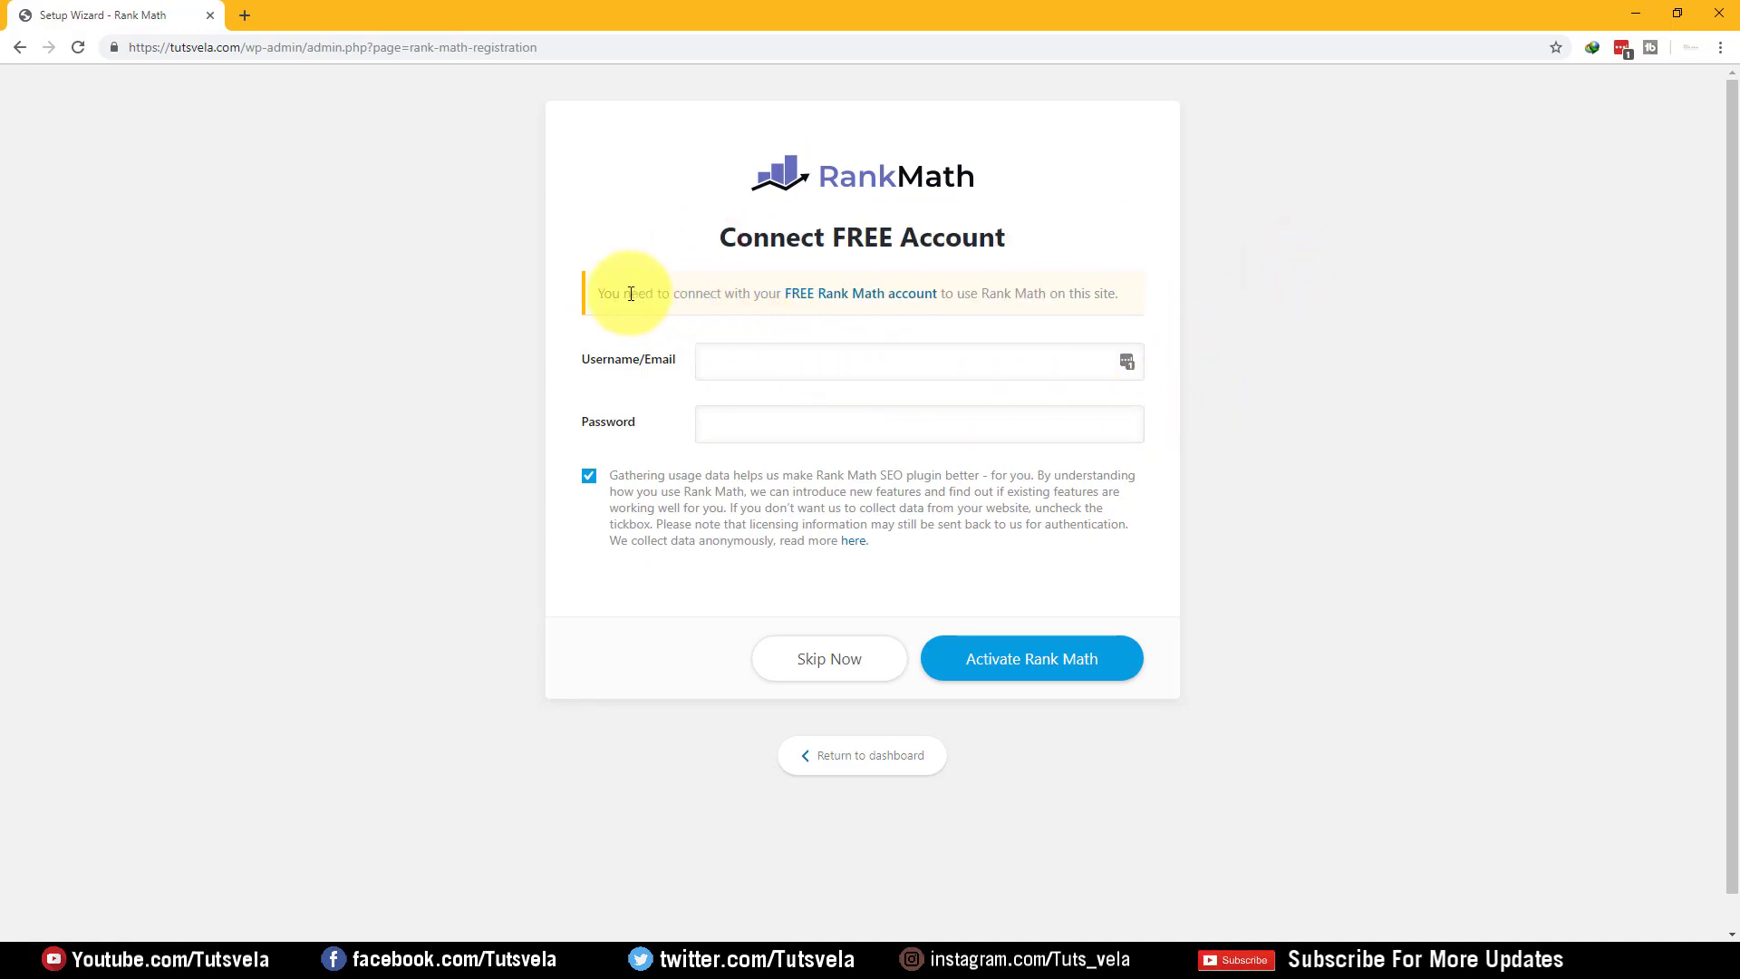
pyautogui.moveTo(602, 293); pyautogui.dragTo(768, 293)
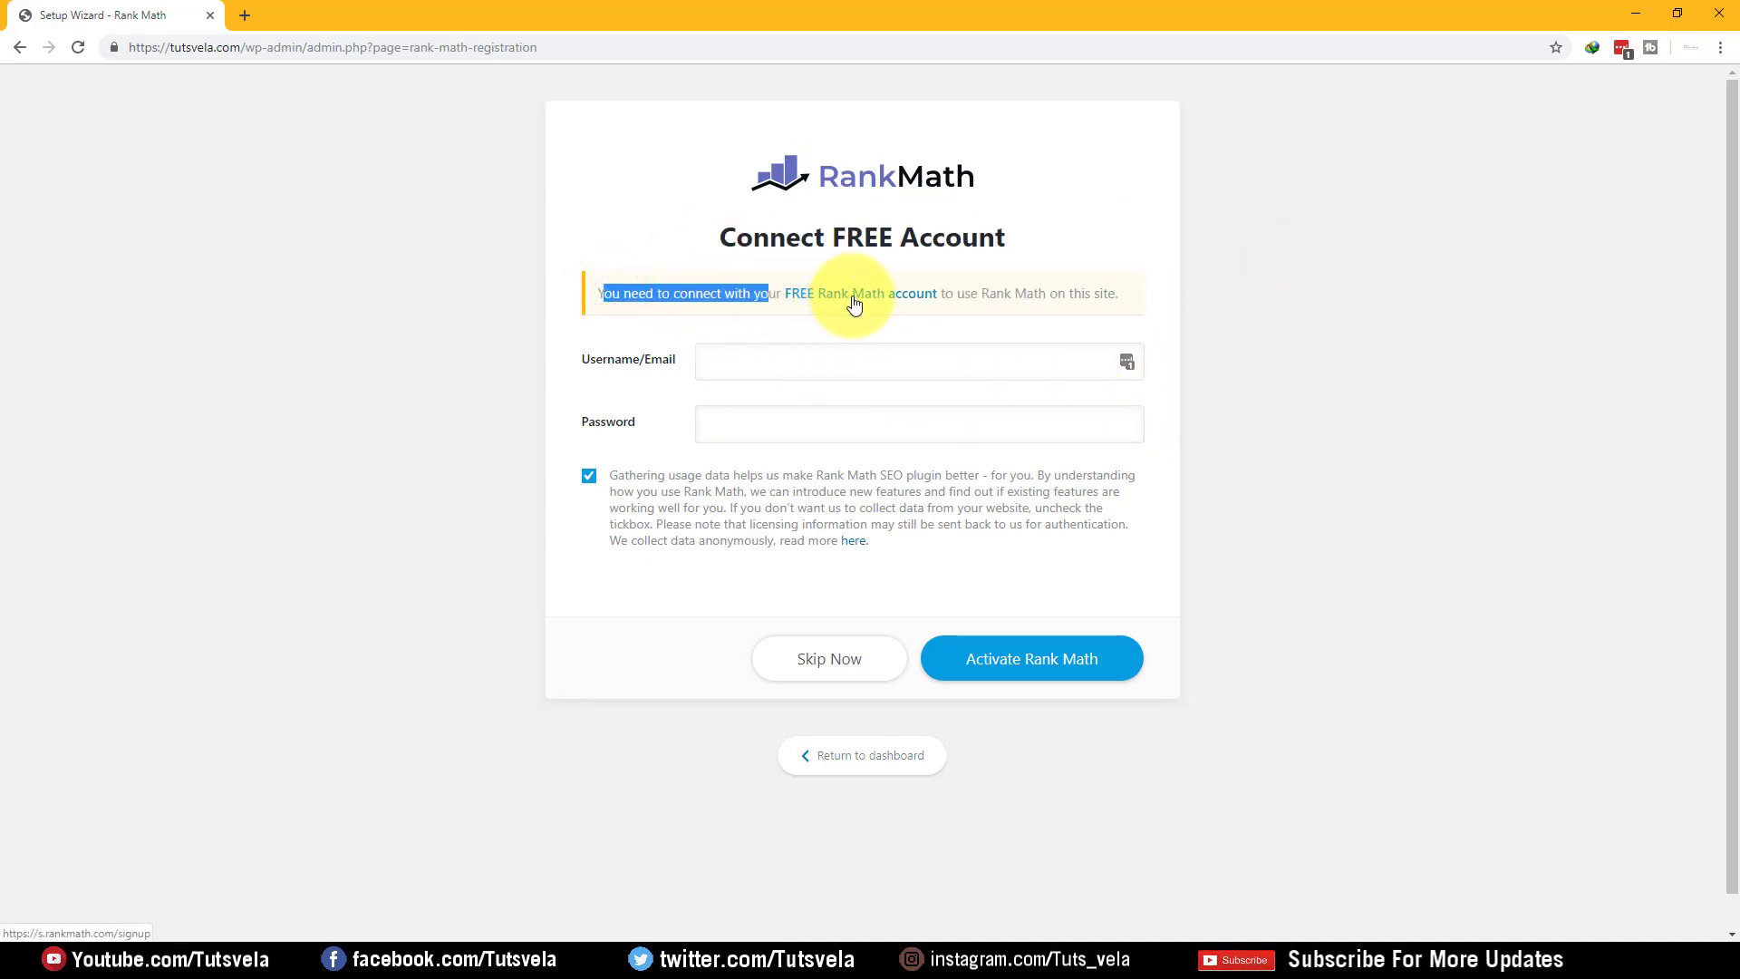
pyautogui.rightClick(854, 304)
pyautogui.click(870, 301)
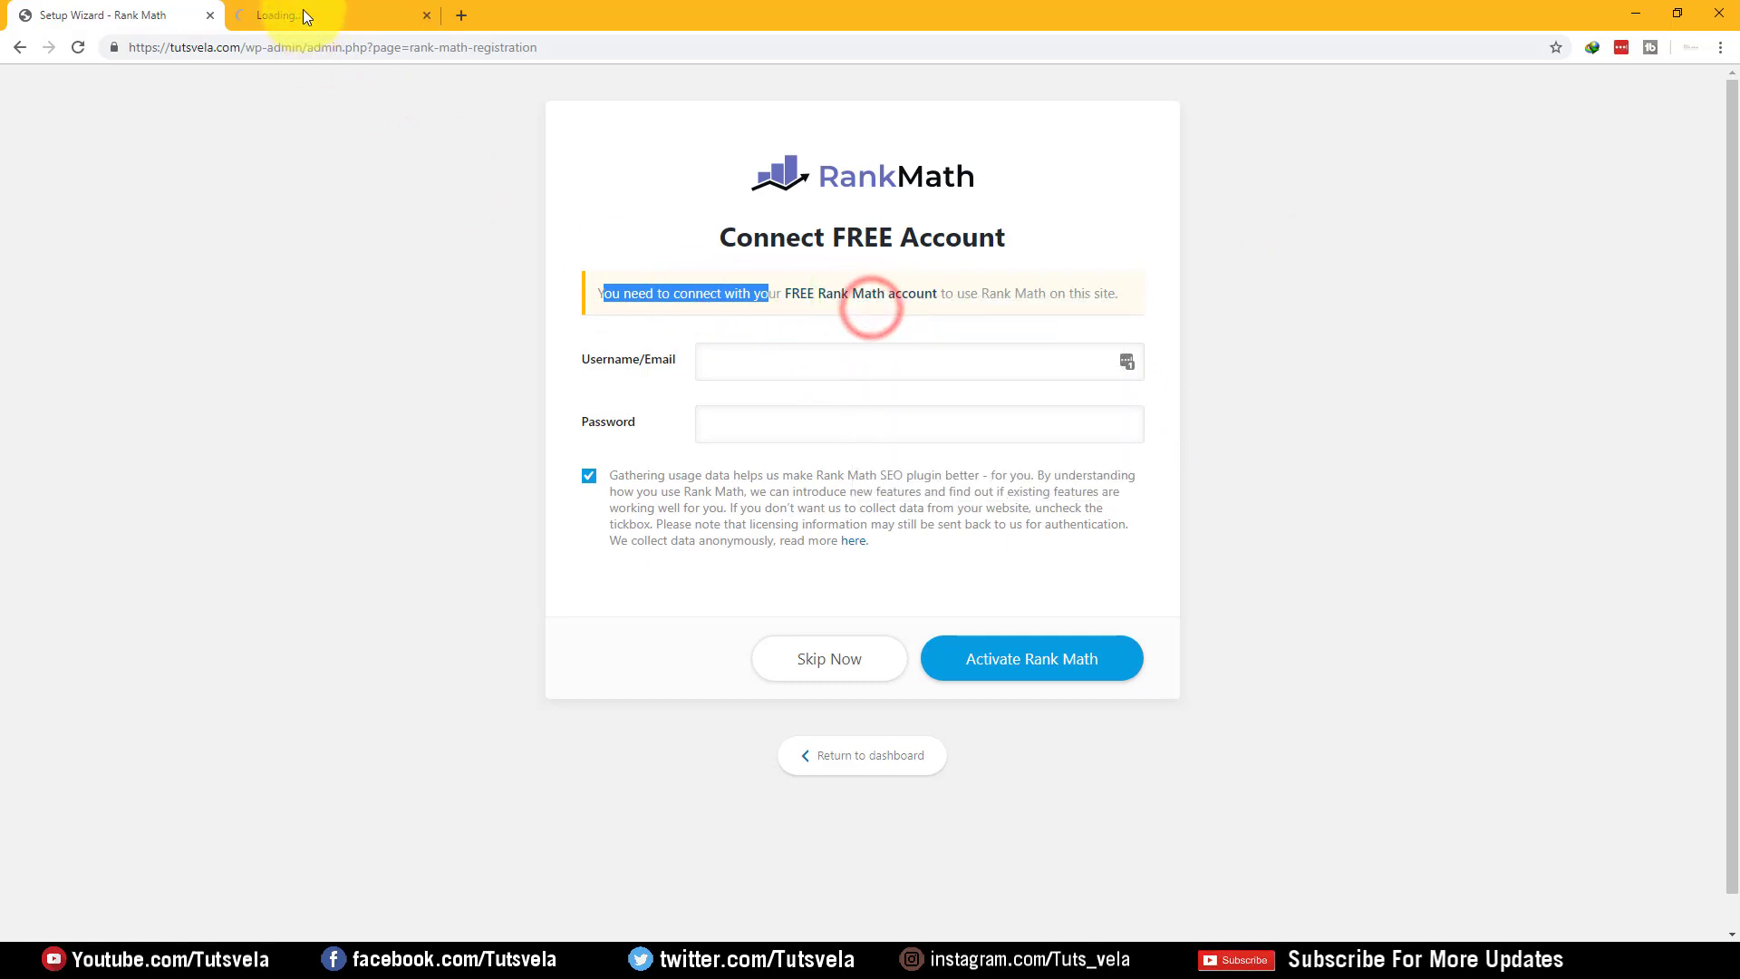
pyautogui.click(881, 312)
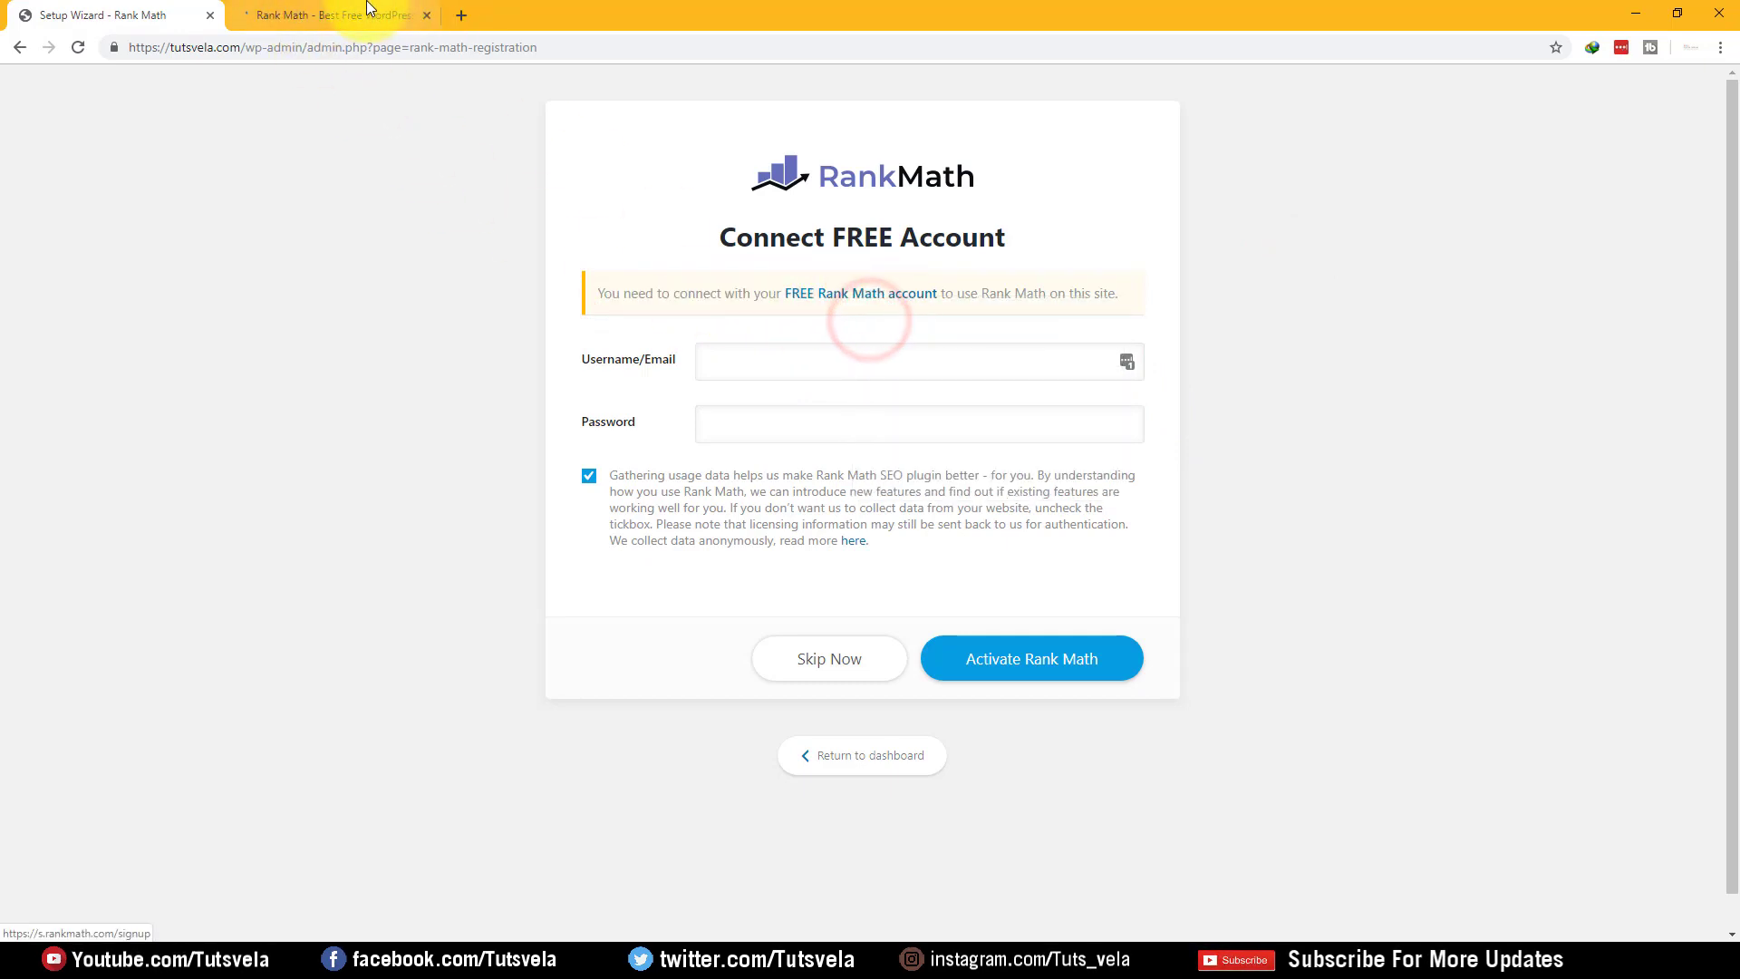
pyautogui.click(365, 13)
pyautogui.click(322, 47)
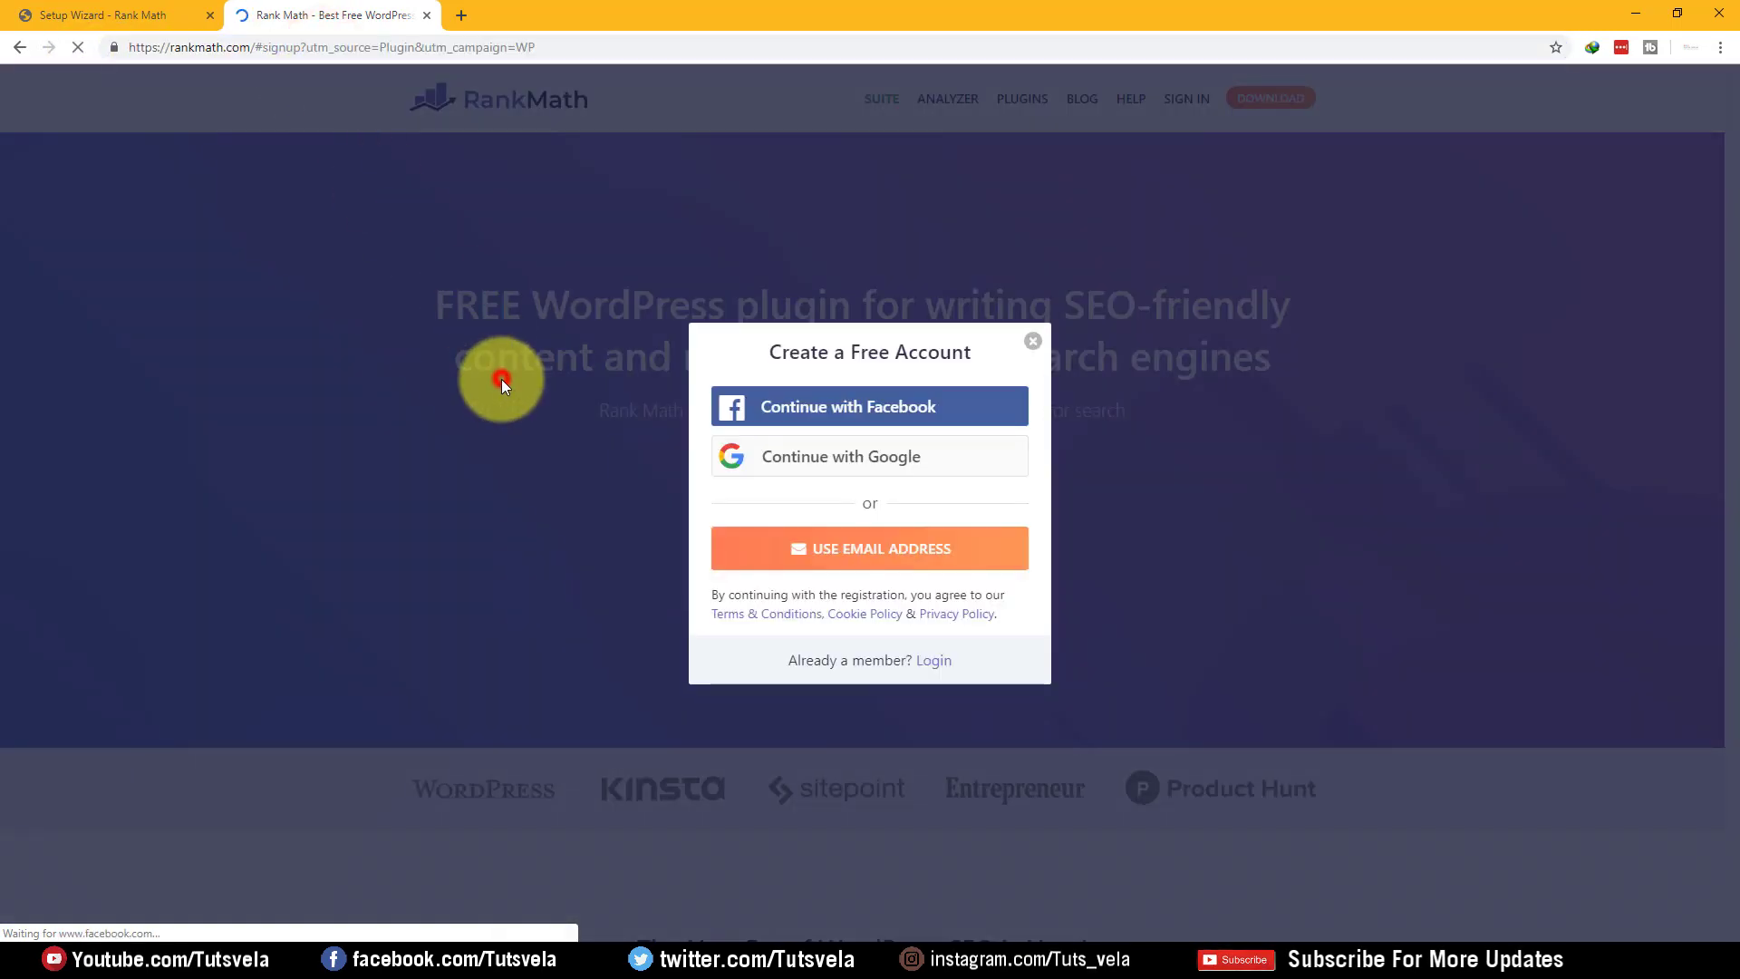
pyautogui.click(503, 379)
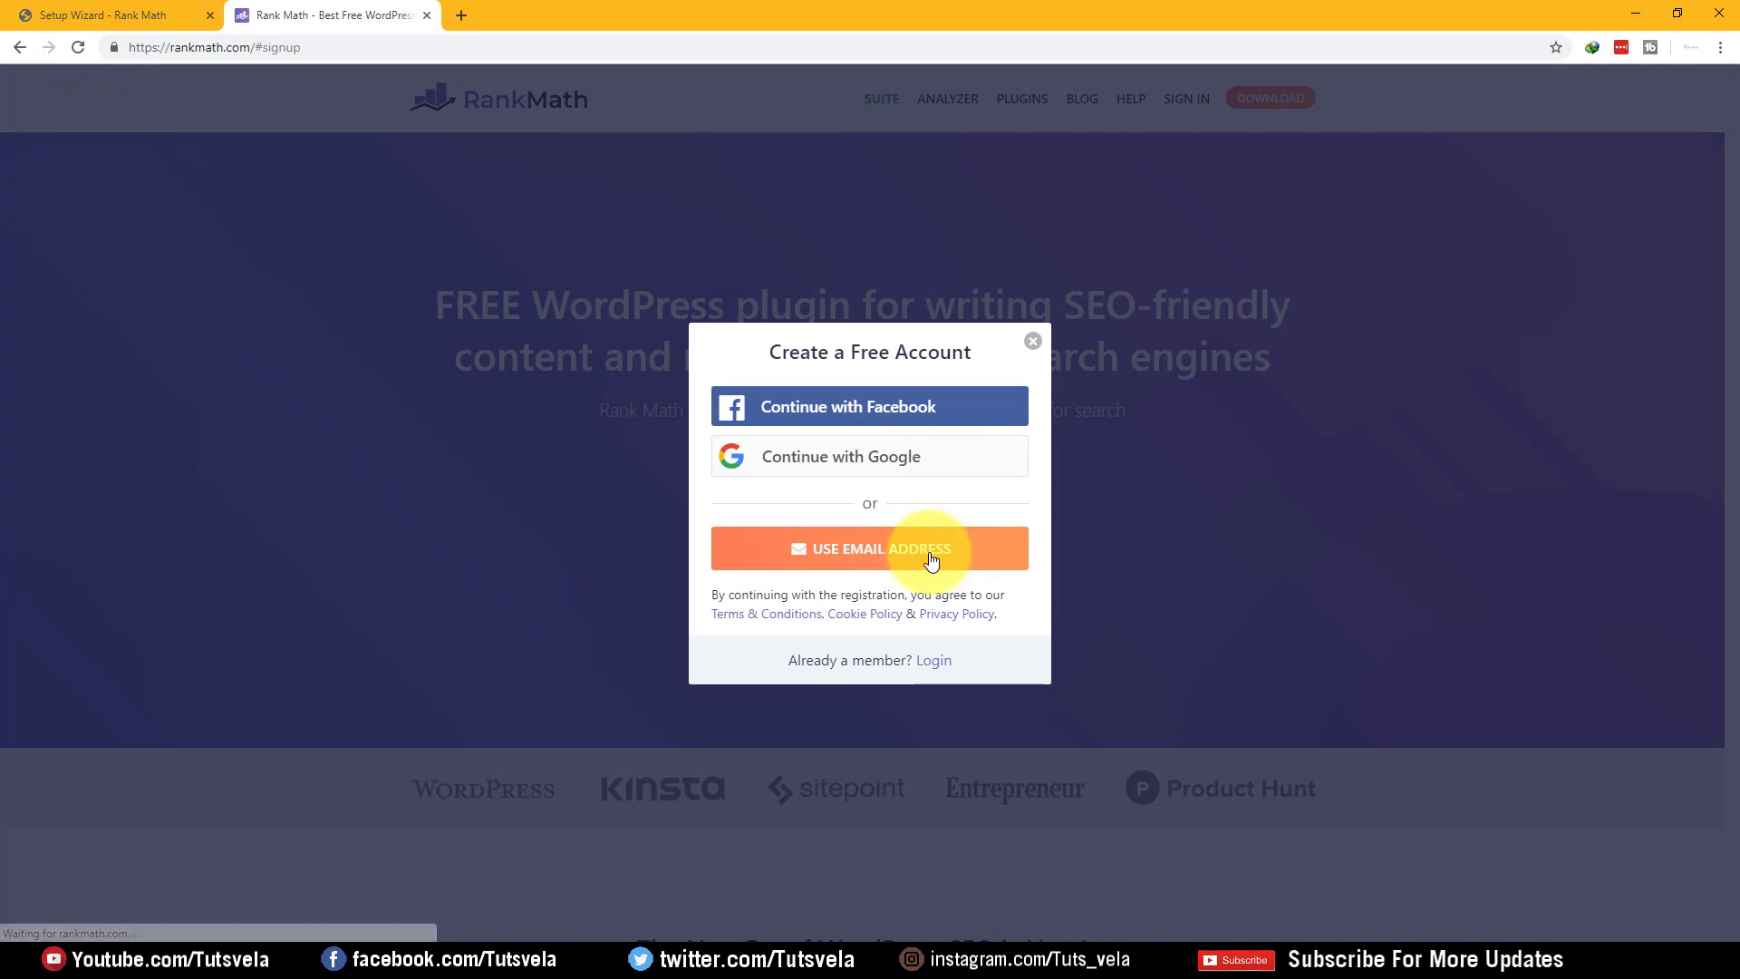
# - Register a free Rank Math account by e-mail, entering the account name and e-mail address
pyautogui.click(930, 559)
pyautogui.click(820, 487)
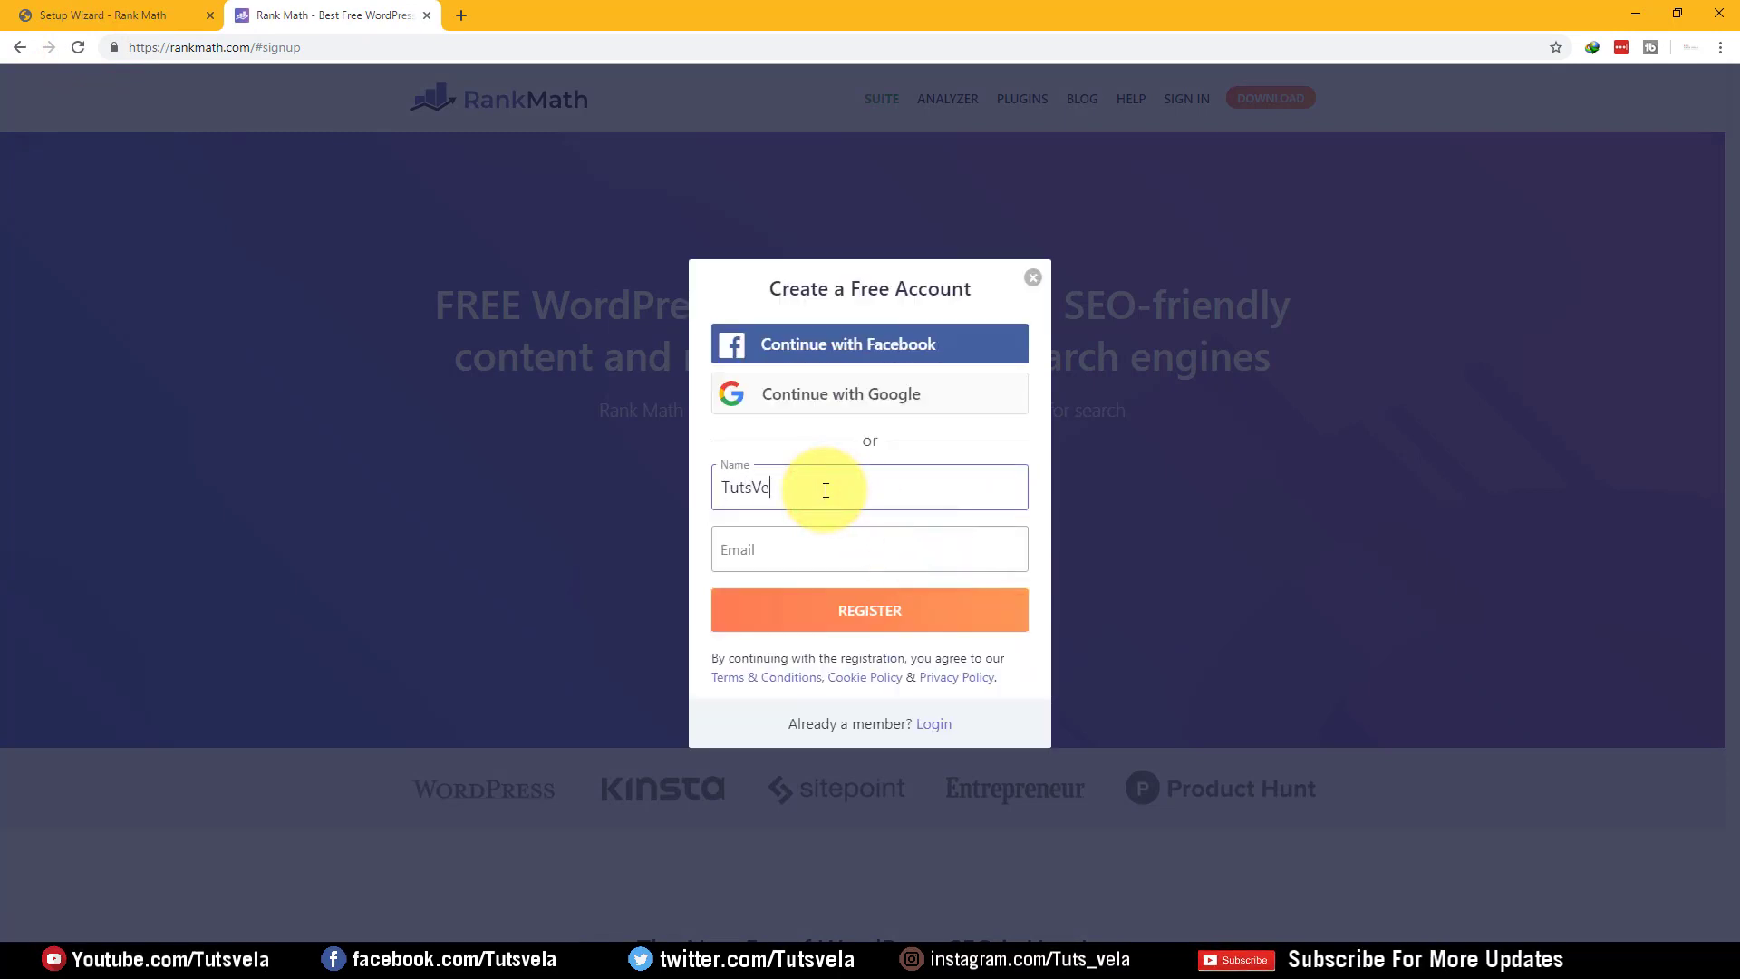
pyautogui.press('Tab')
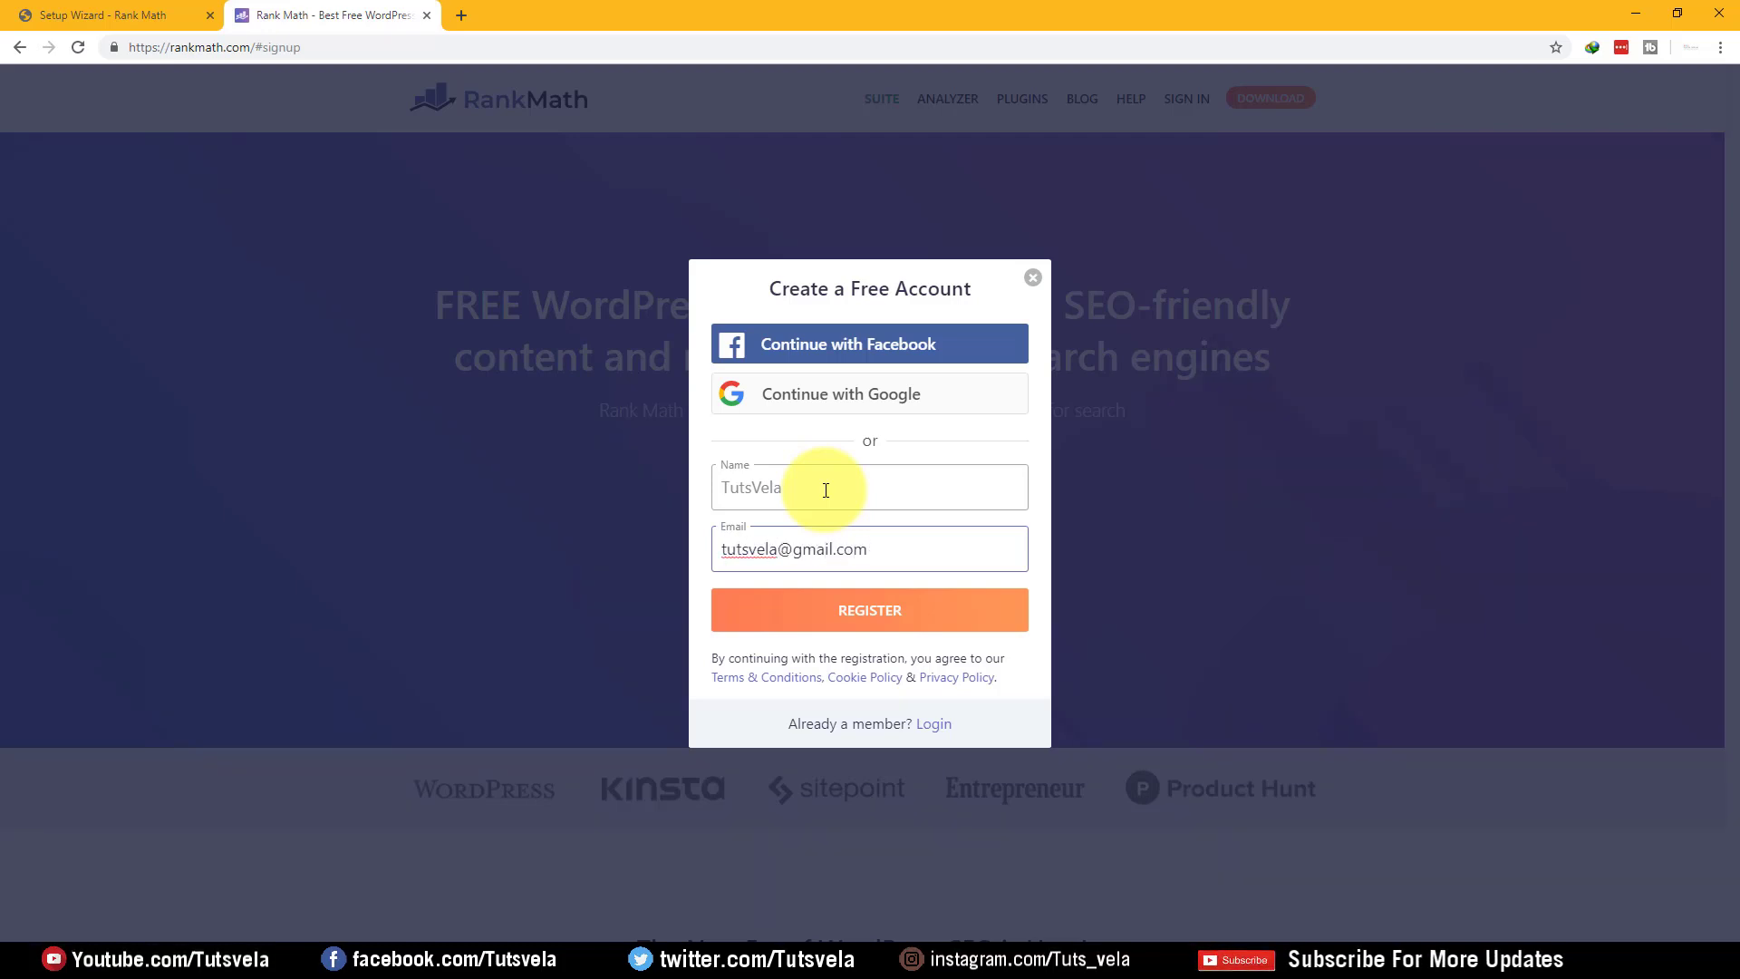
pyautogui.click(884, 611)
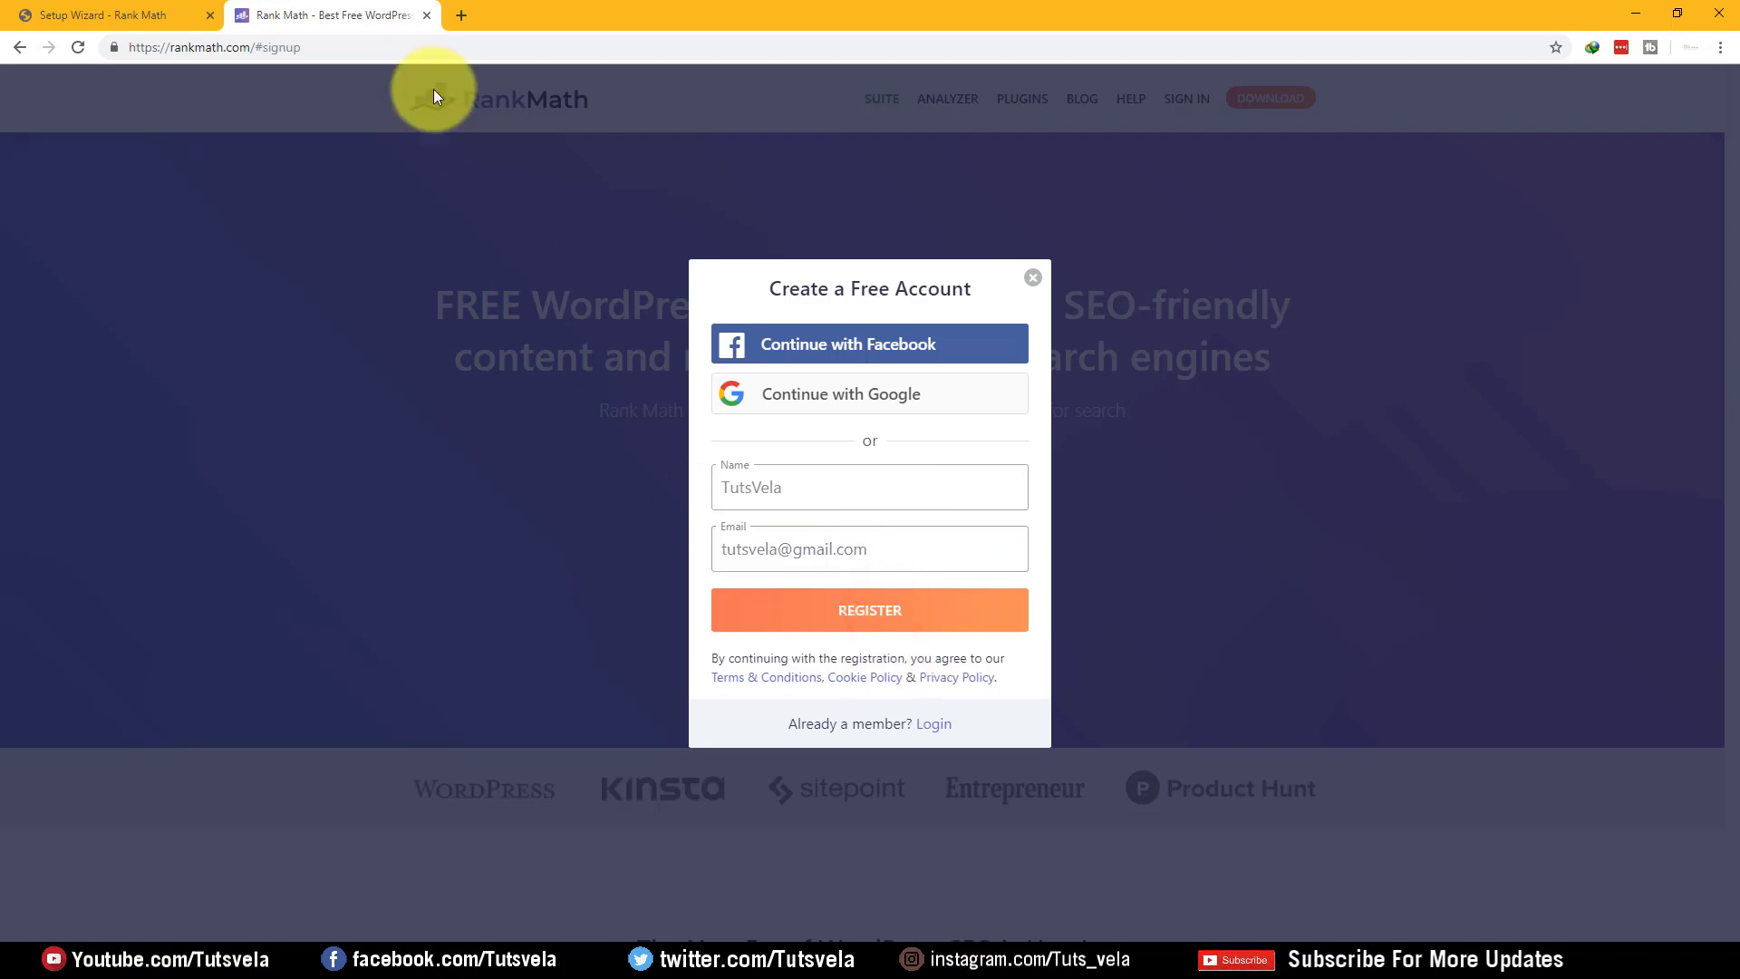
# - Open the Gmail inbox in a new browser tab
pyautogui.click(460, 25)
pyautogui.write('gmai')
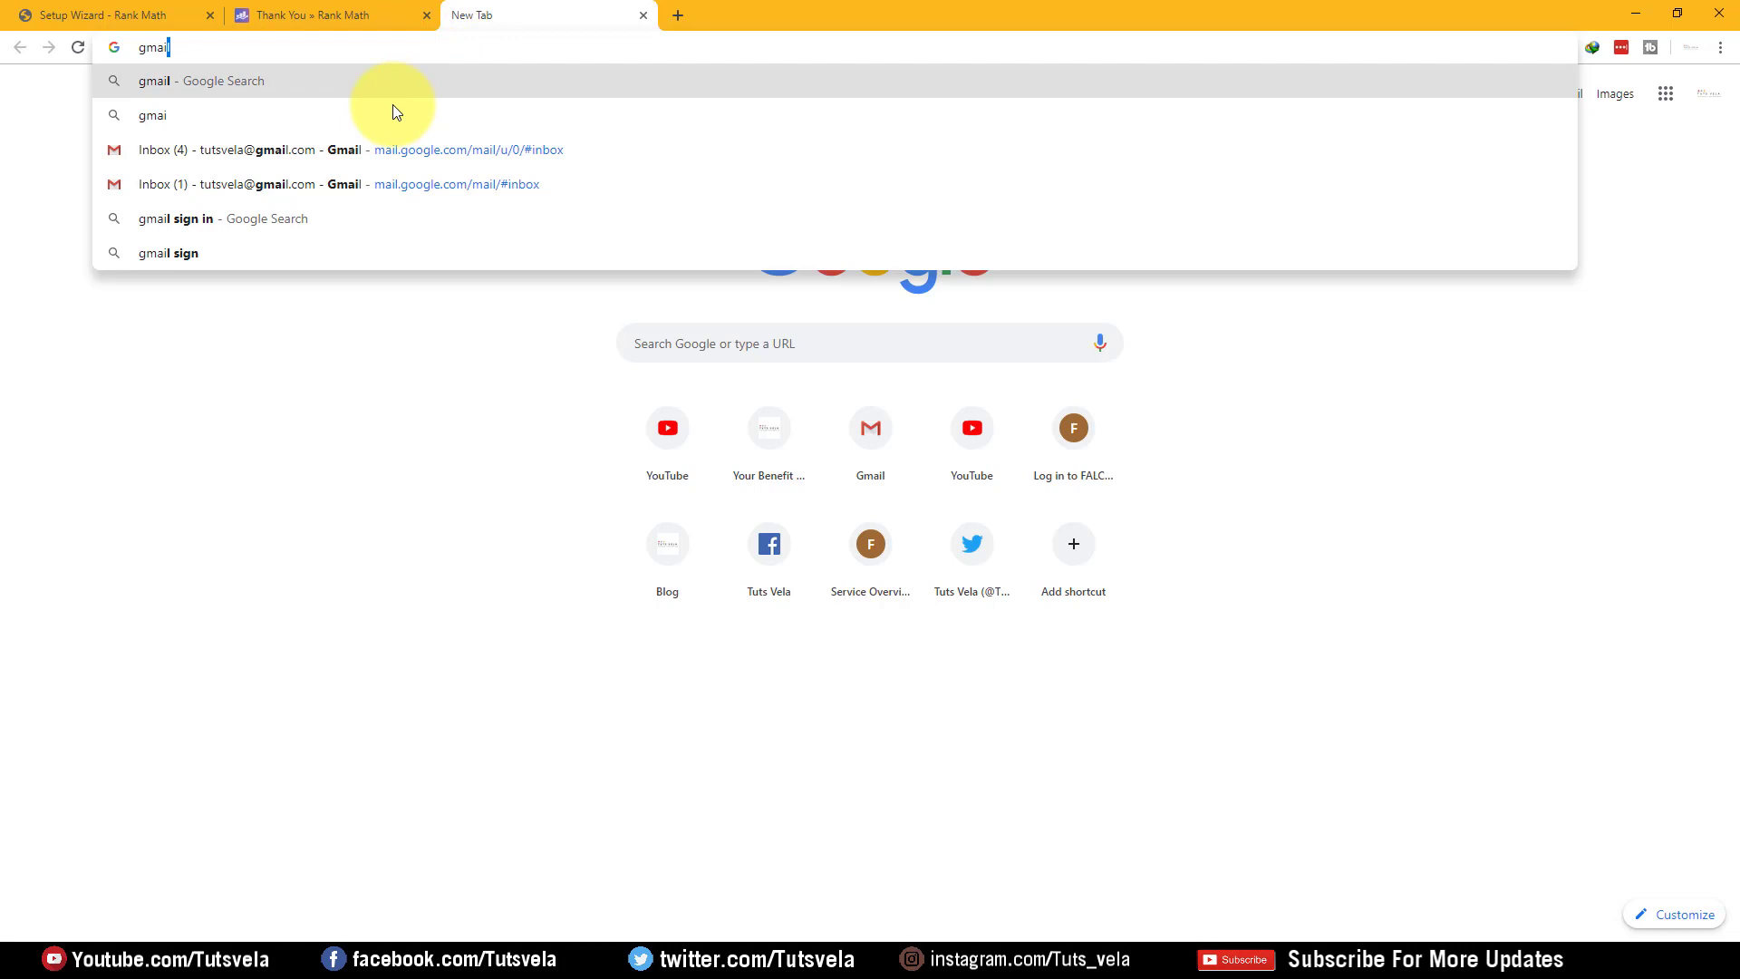
pyautogui.click(362, 148)
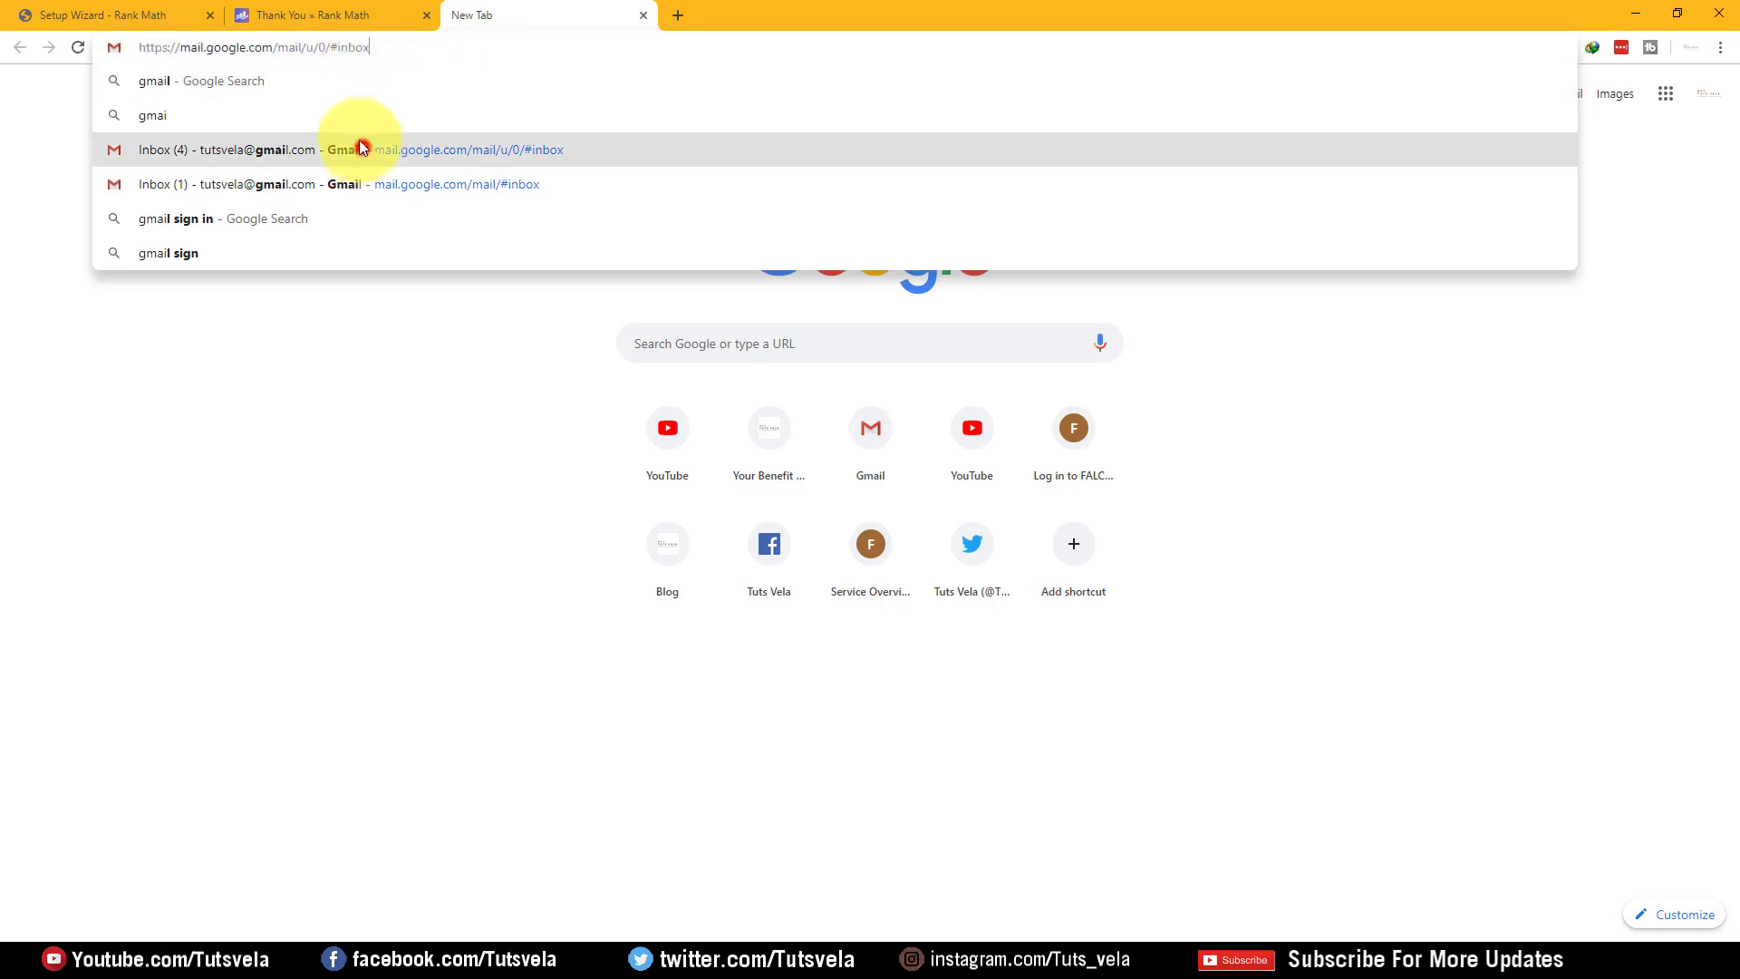
# - Read the Rank Math thank-you page for how the login details are delivered
pyautogui.click(350, 8)
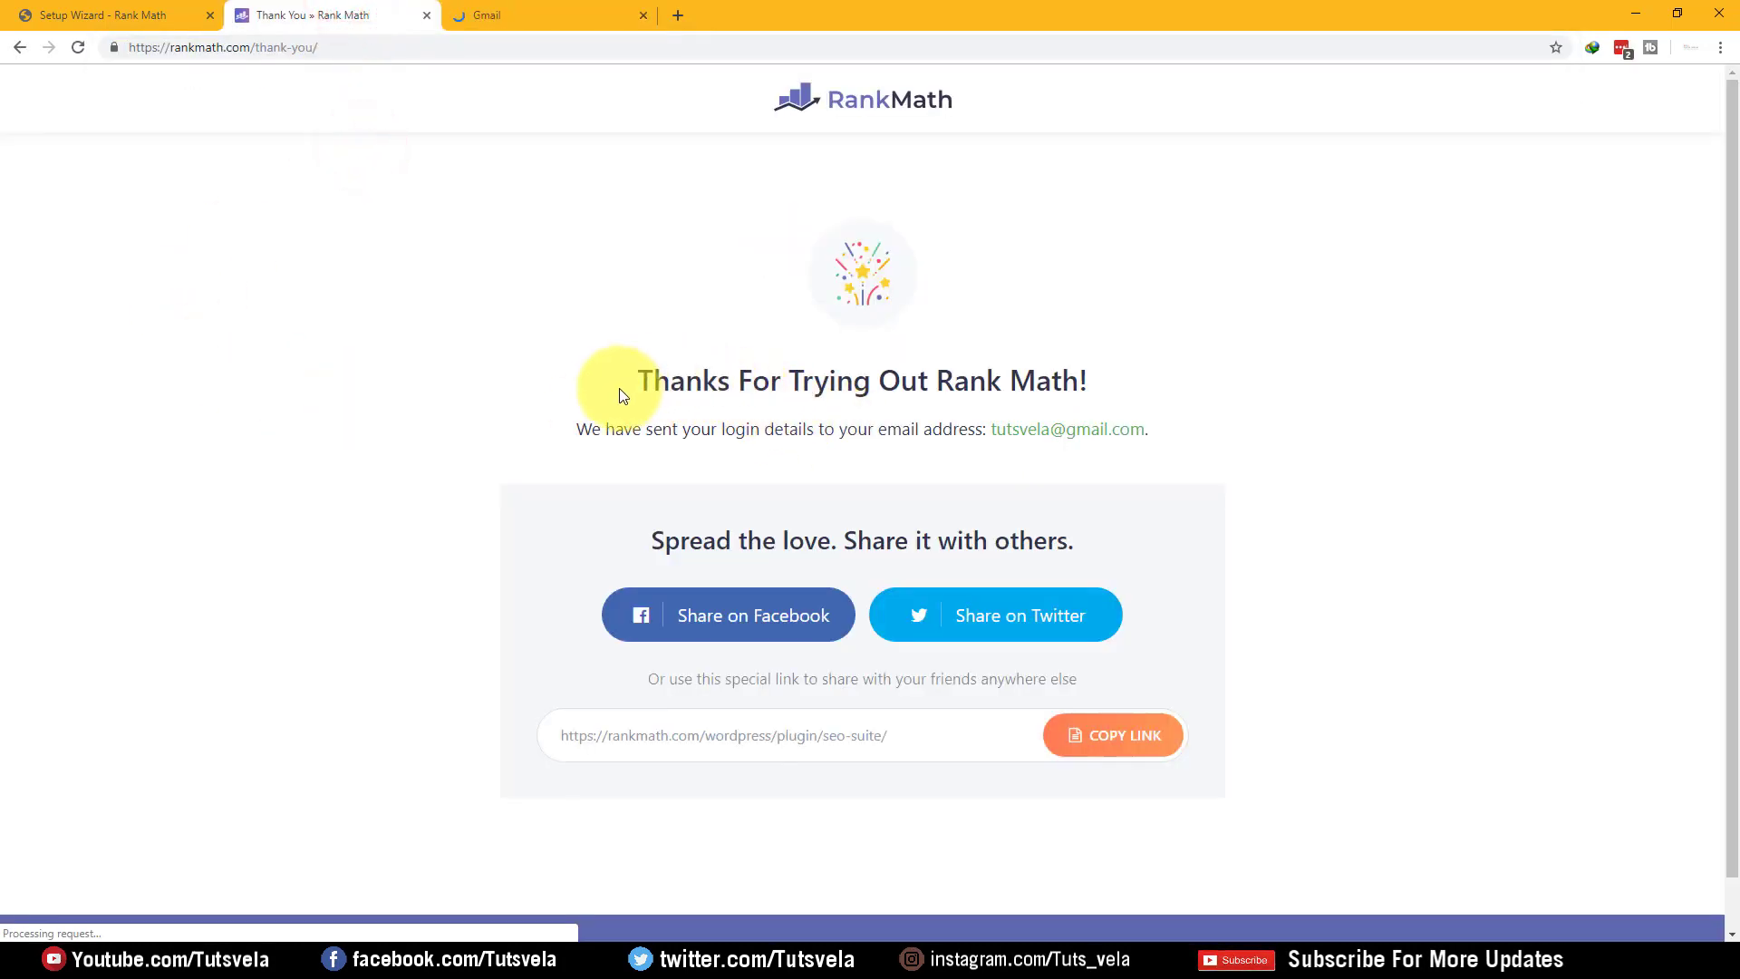
pyautogui.moveTo(619, 388); pyautogui.dragTo(1107, 395)
pyautogui.moveTo(632, 429); pyautogui.dragTo(968, 430)
pyautogui.click(945, 436)
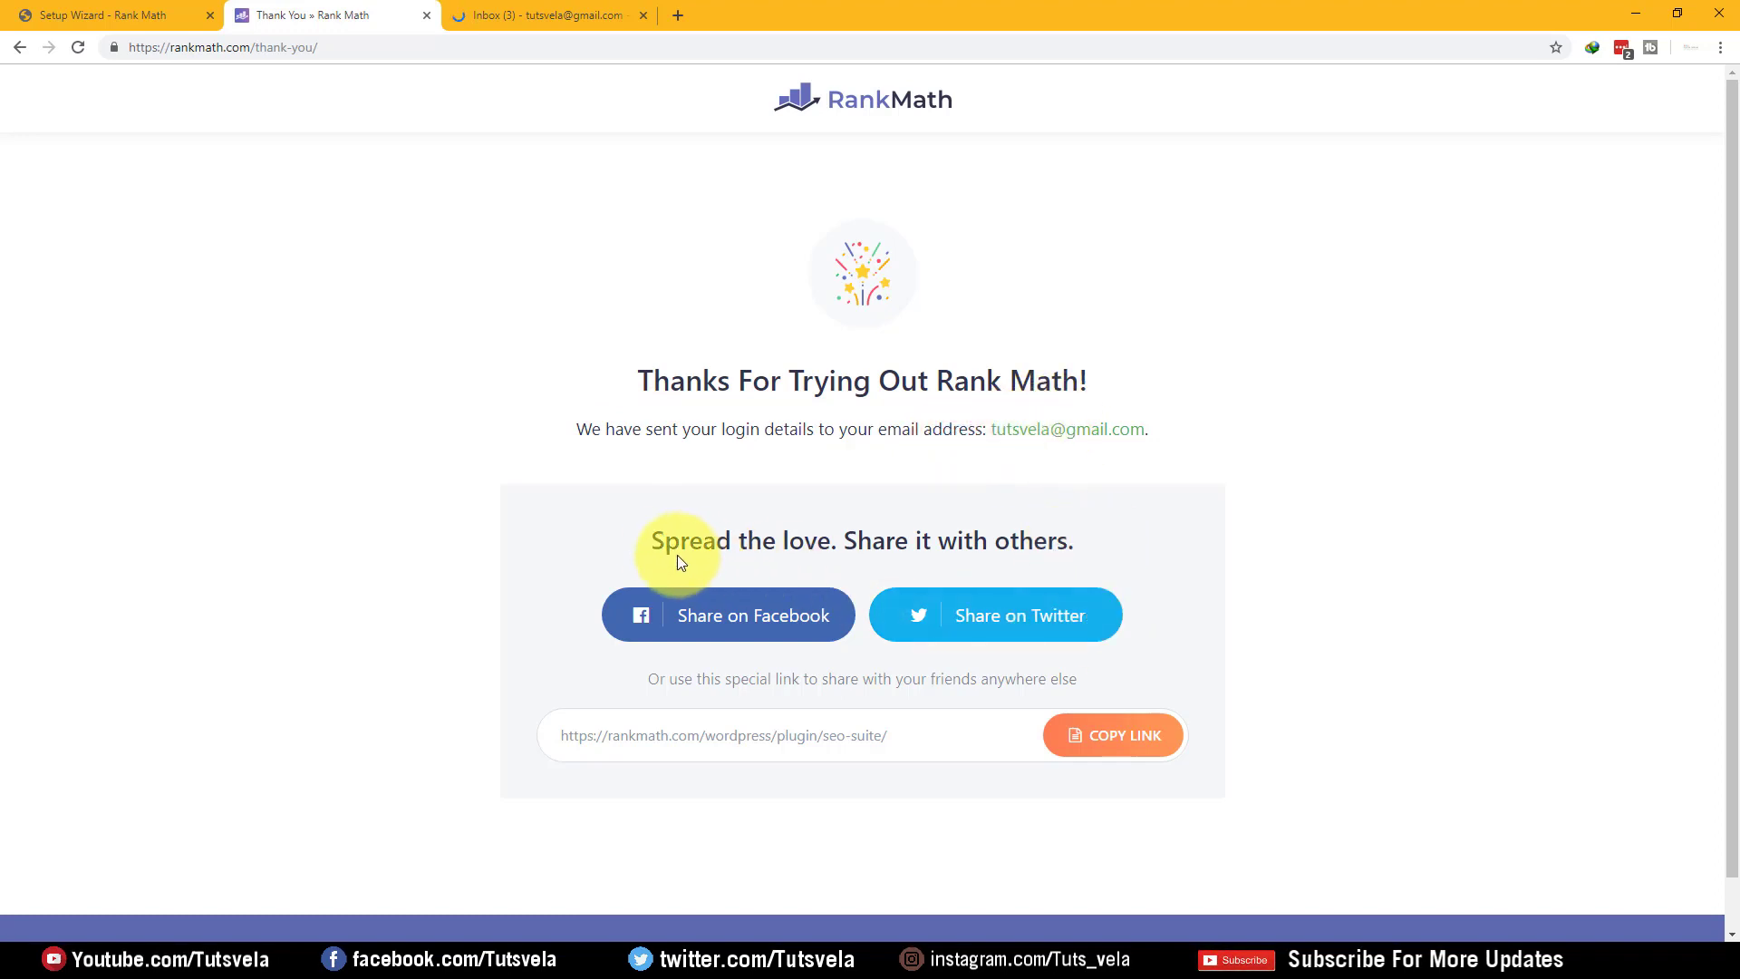
# - Return to Gmail, check the Social and Promotions categories, and open Rank Math's "Thank you for signing up!" message
pyautogui.click(590, 11)
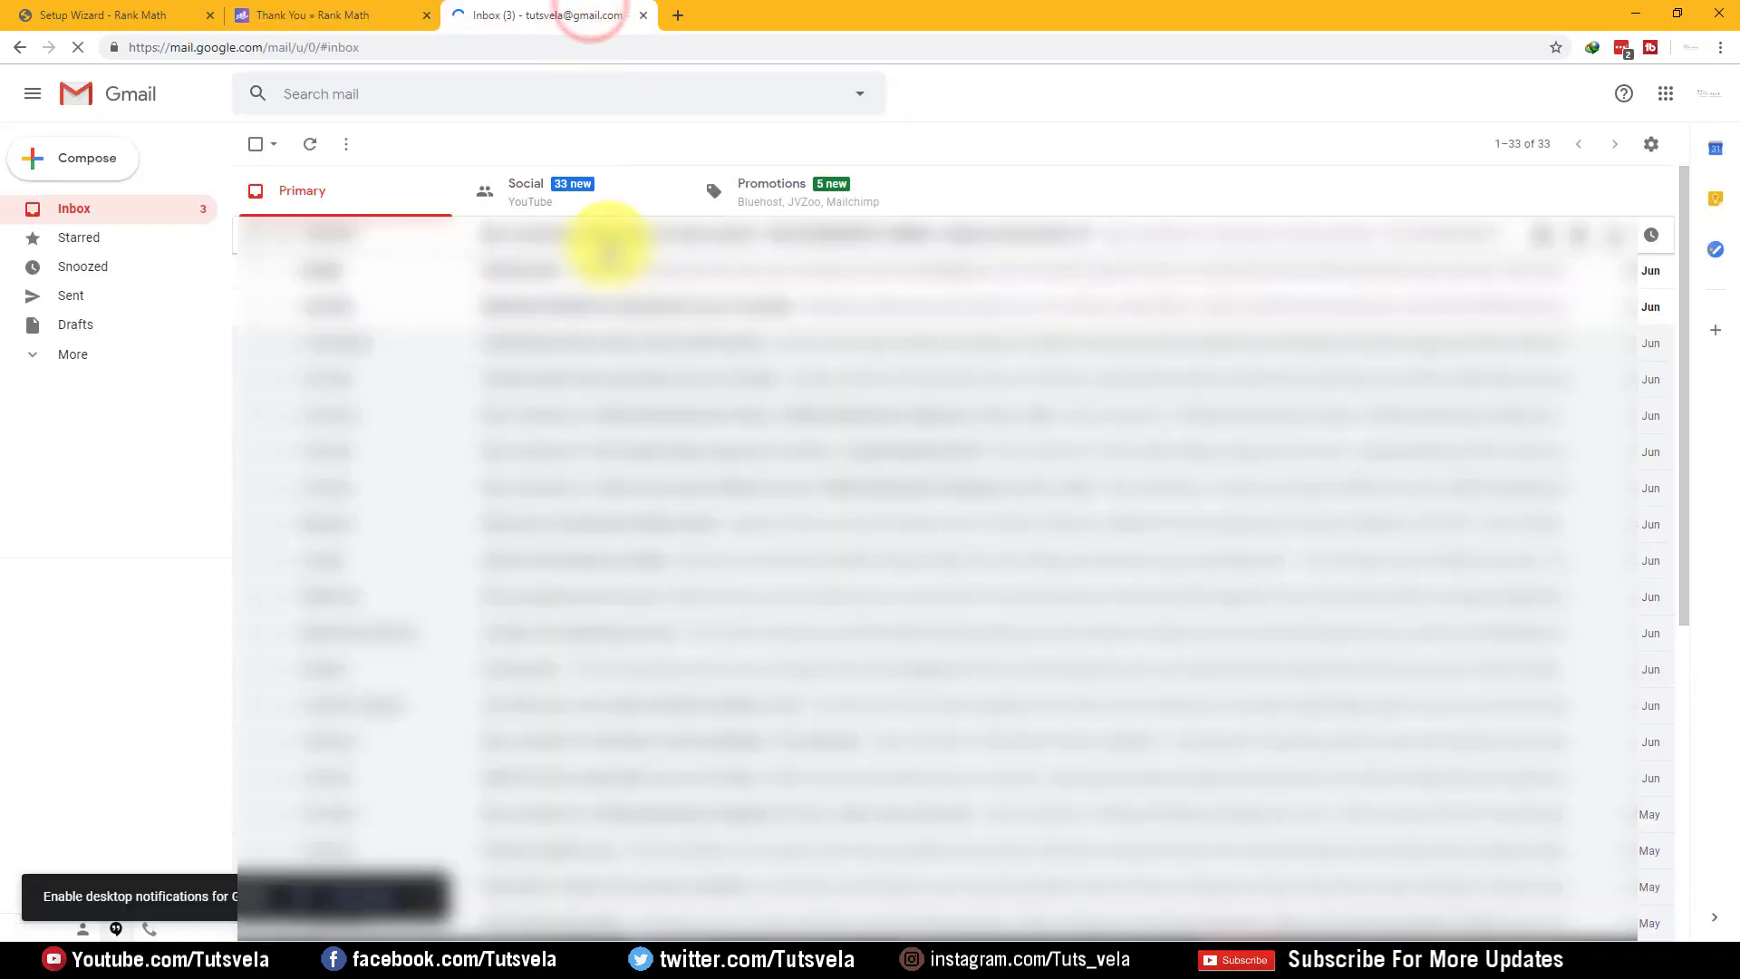
pyautogui.click(575, 187)
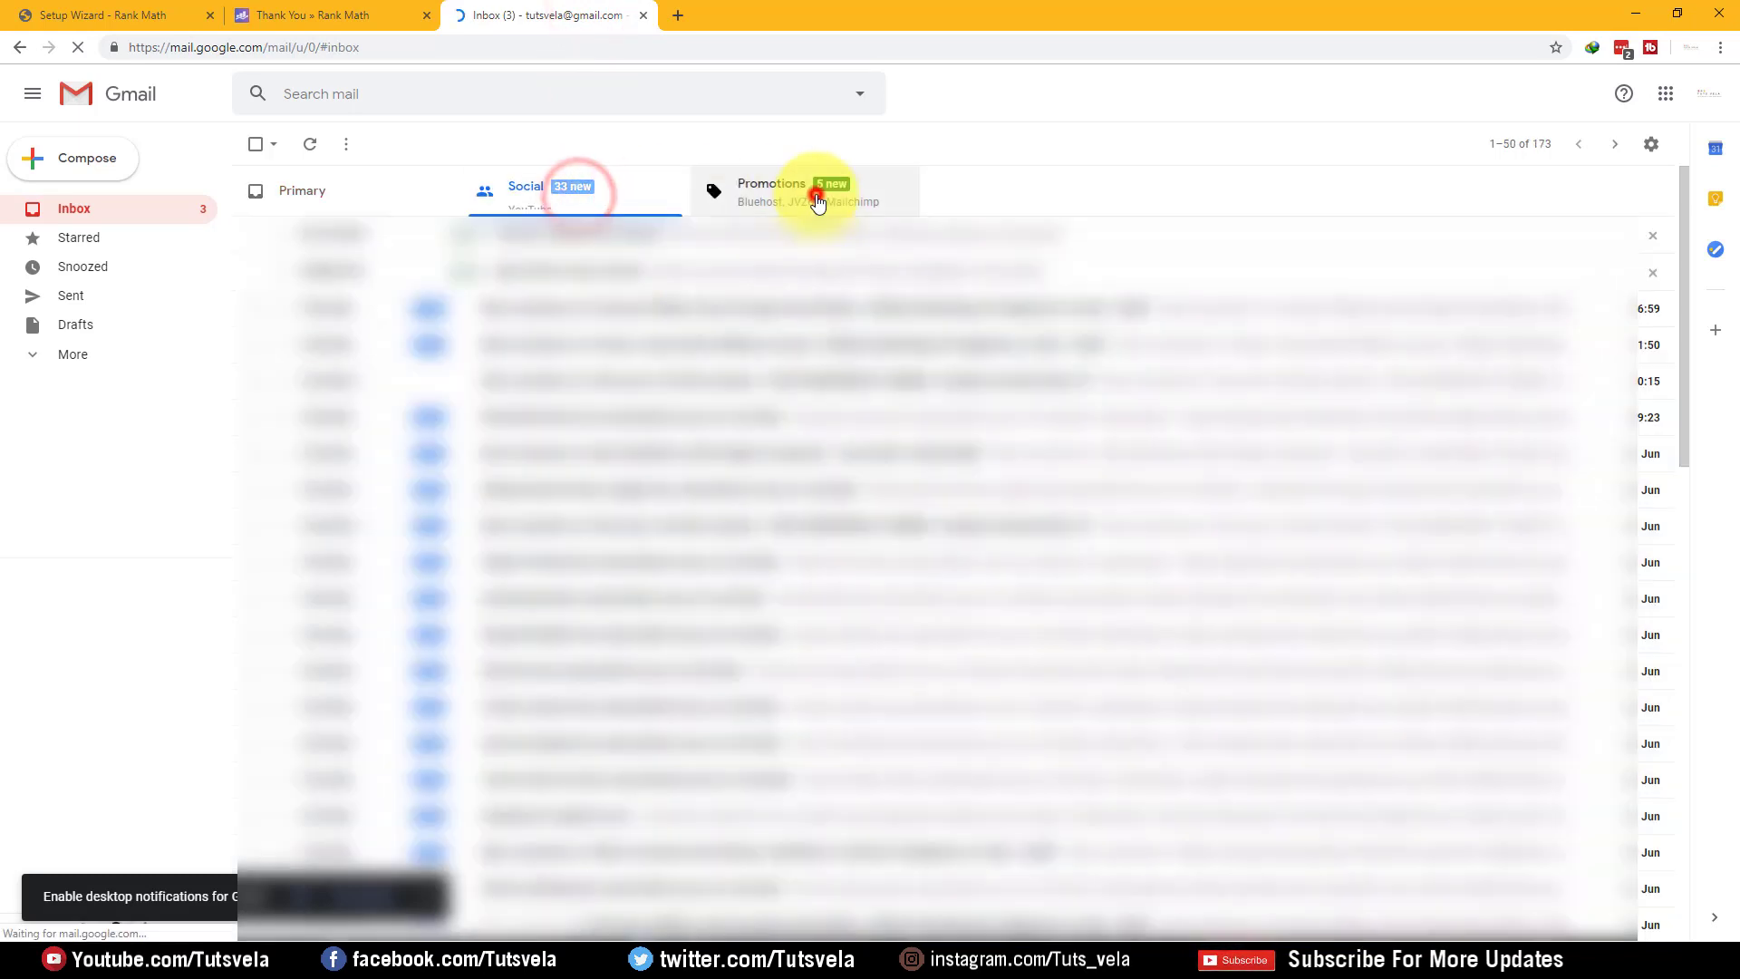
pyautogui.click(819, 196)
pyautogui.click(581, 186)
pyautogui.click(391, 189)
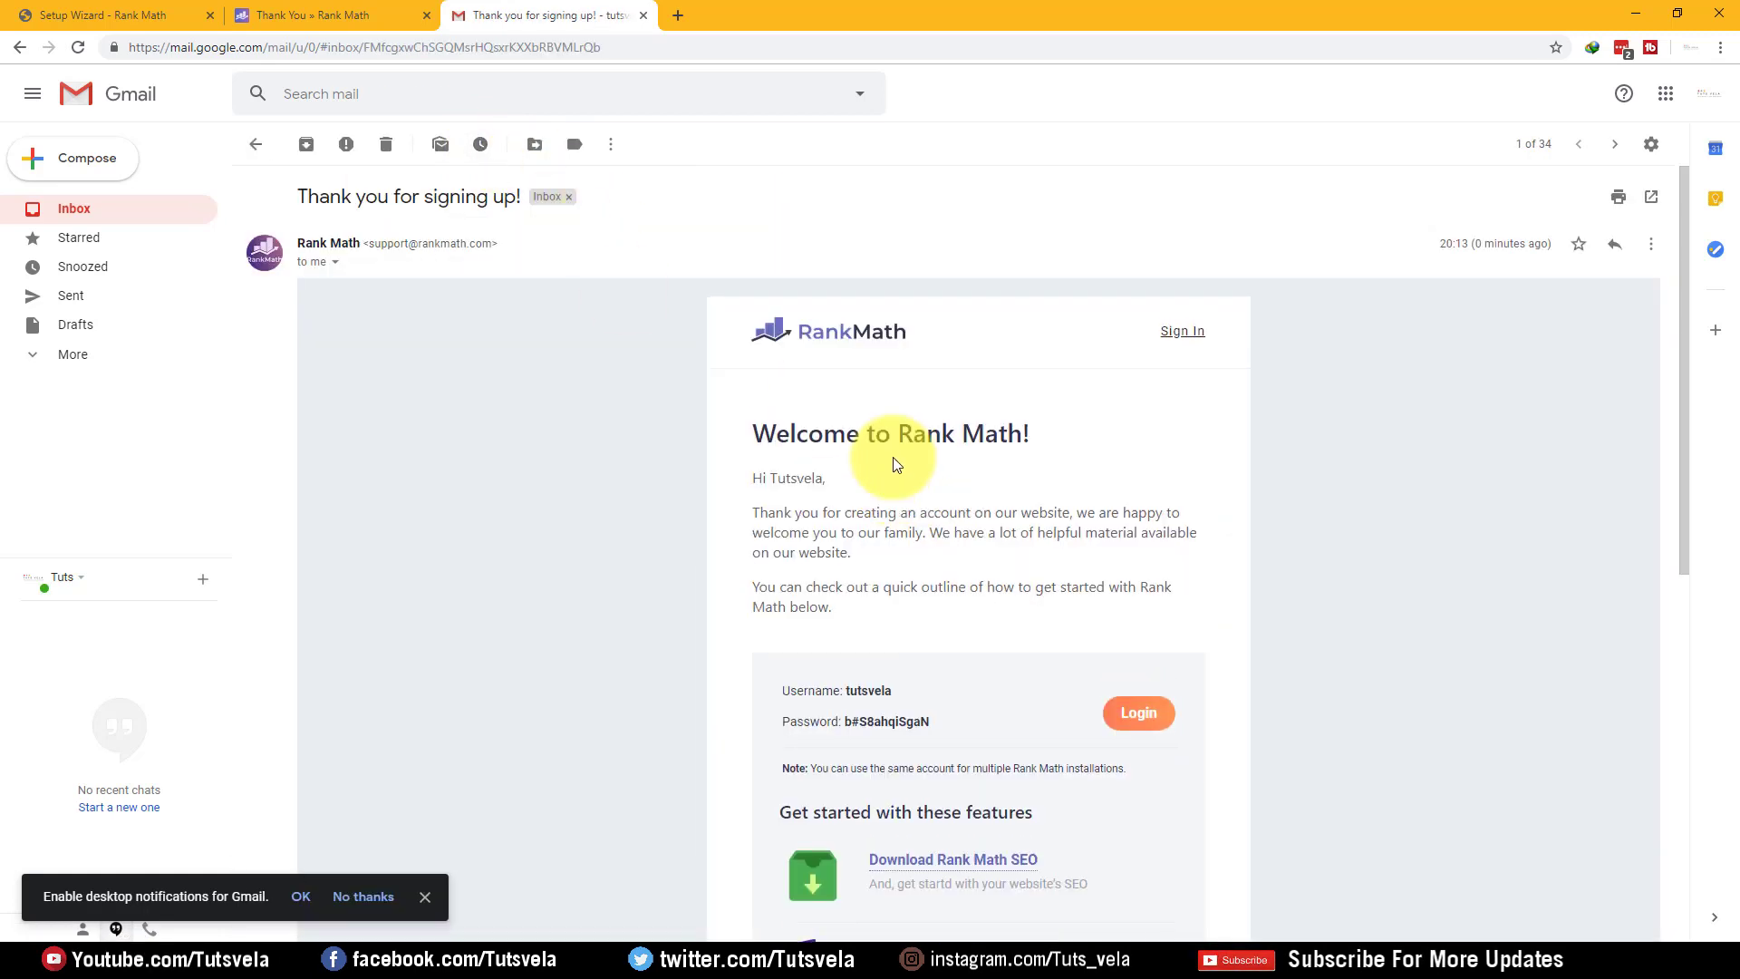
# - Copy the username from the Rank Math e-mail into the Username/Email field of the setup wizard
pyautogui.doubleClick(869, 690)
pyautogui.hotkey('ctrl', 'c')
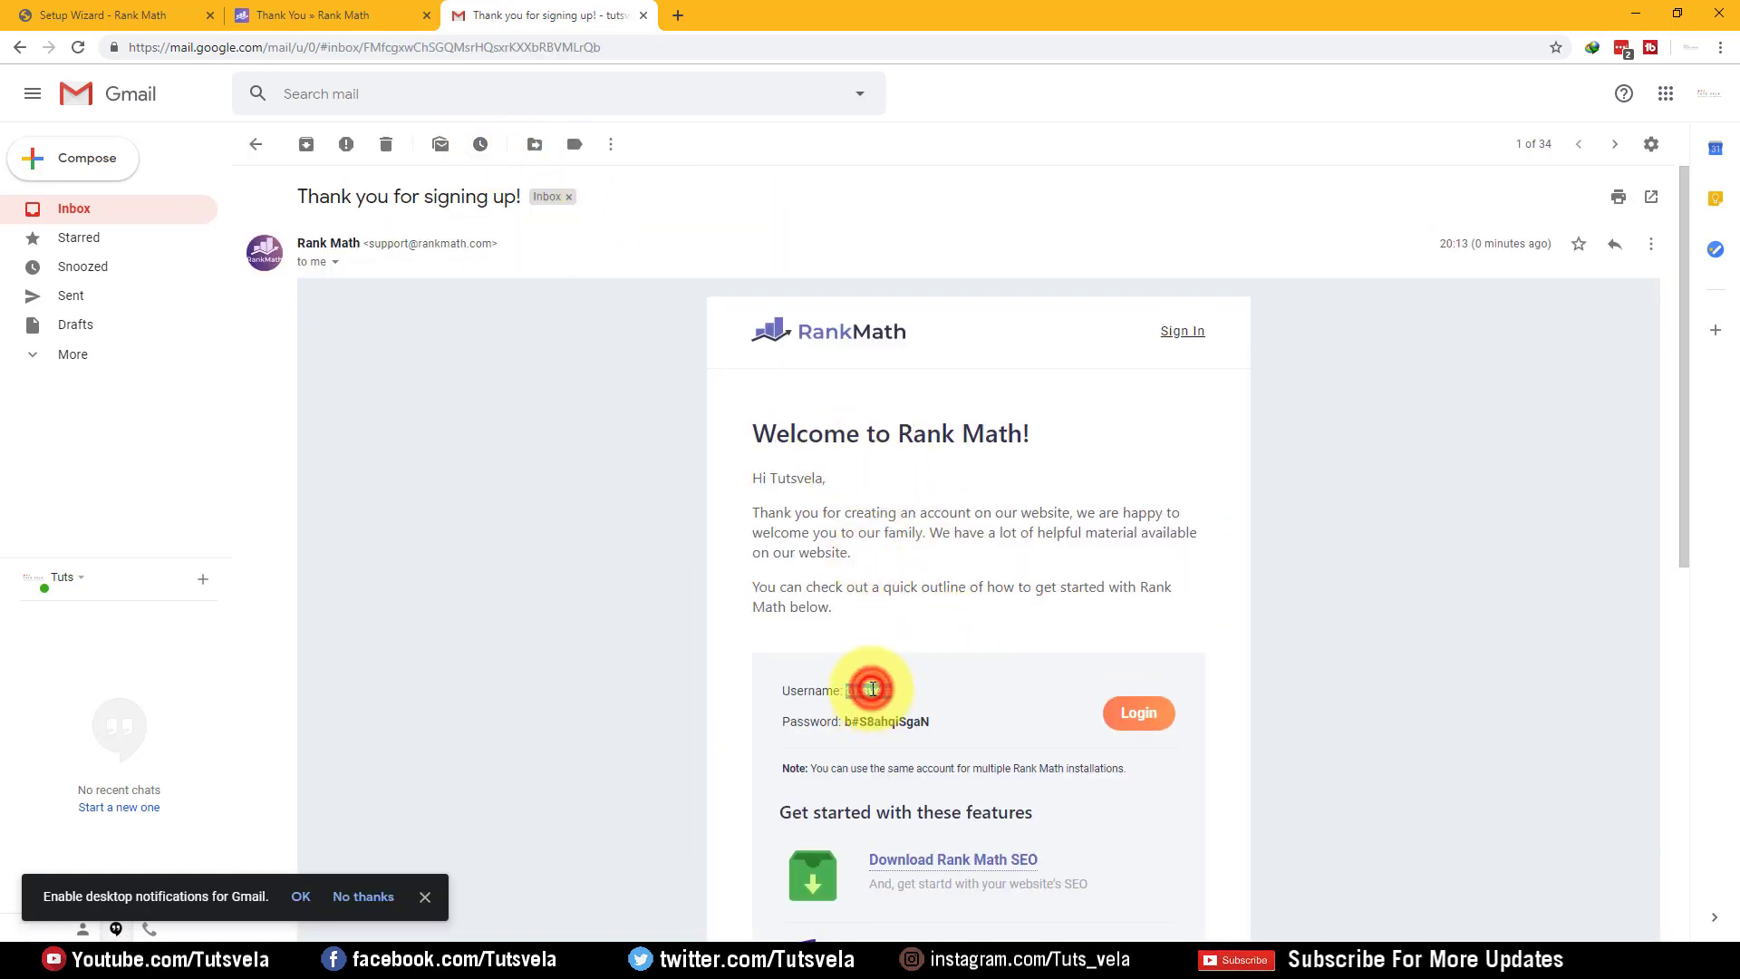
pyautogui.click(122, 7)
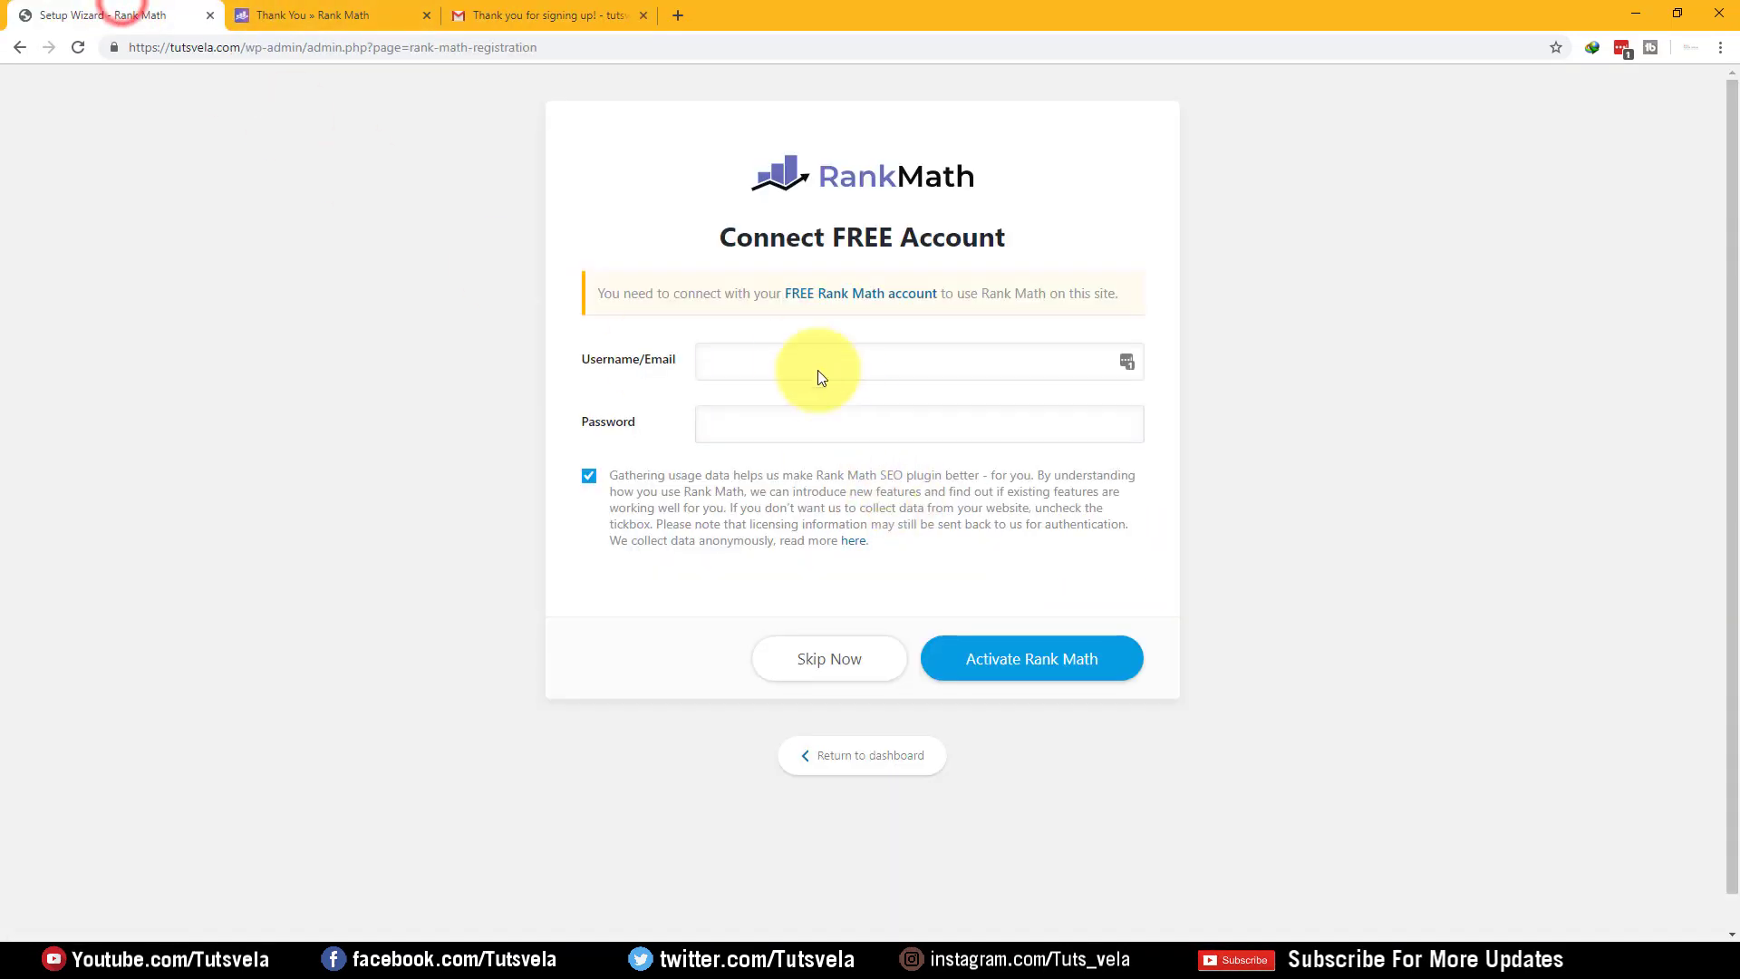
pyautogui.click(796, 358)
pyautogui.hotkey('ctrl', 'v')
# - Copy the account password from the e-mail into the wizard's Password field and activate Rank Math
pyautogui.click(535, 15)
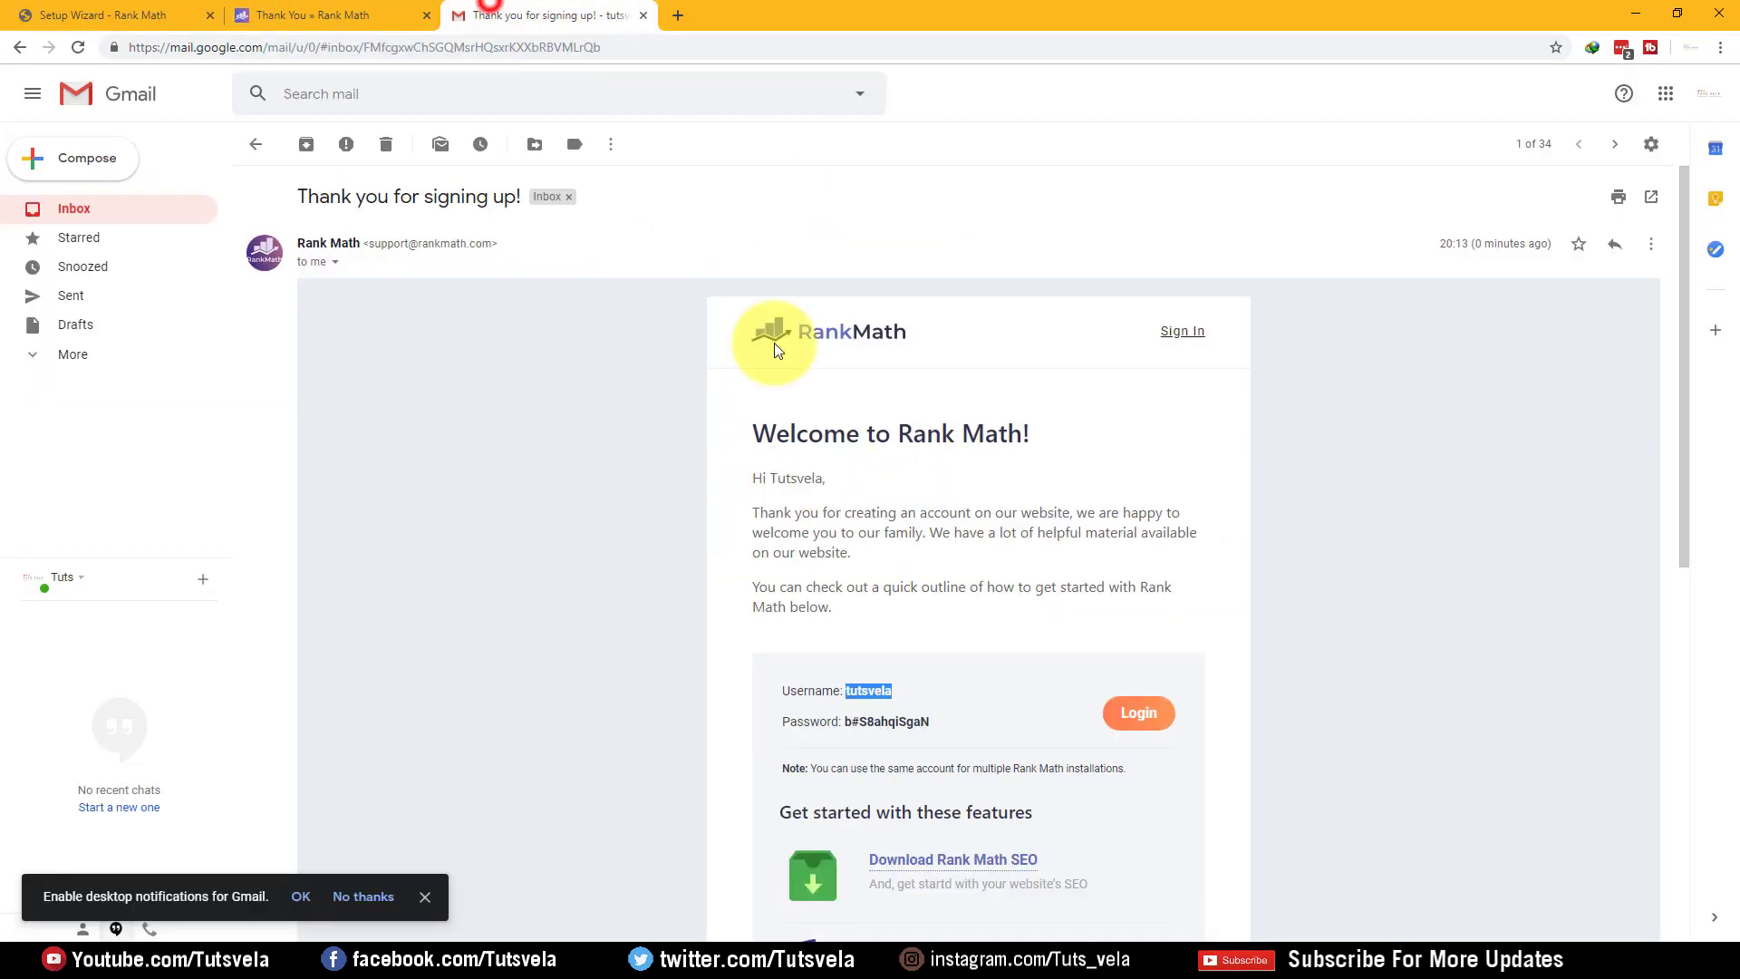
pyautogui.tripleClick(878, 721)
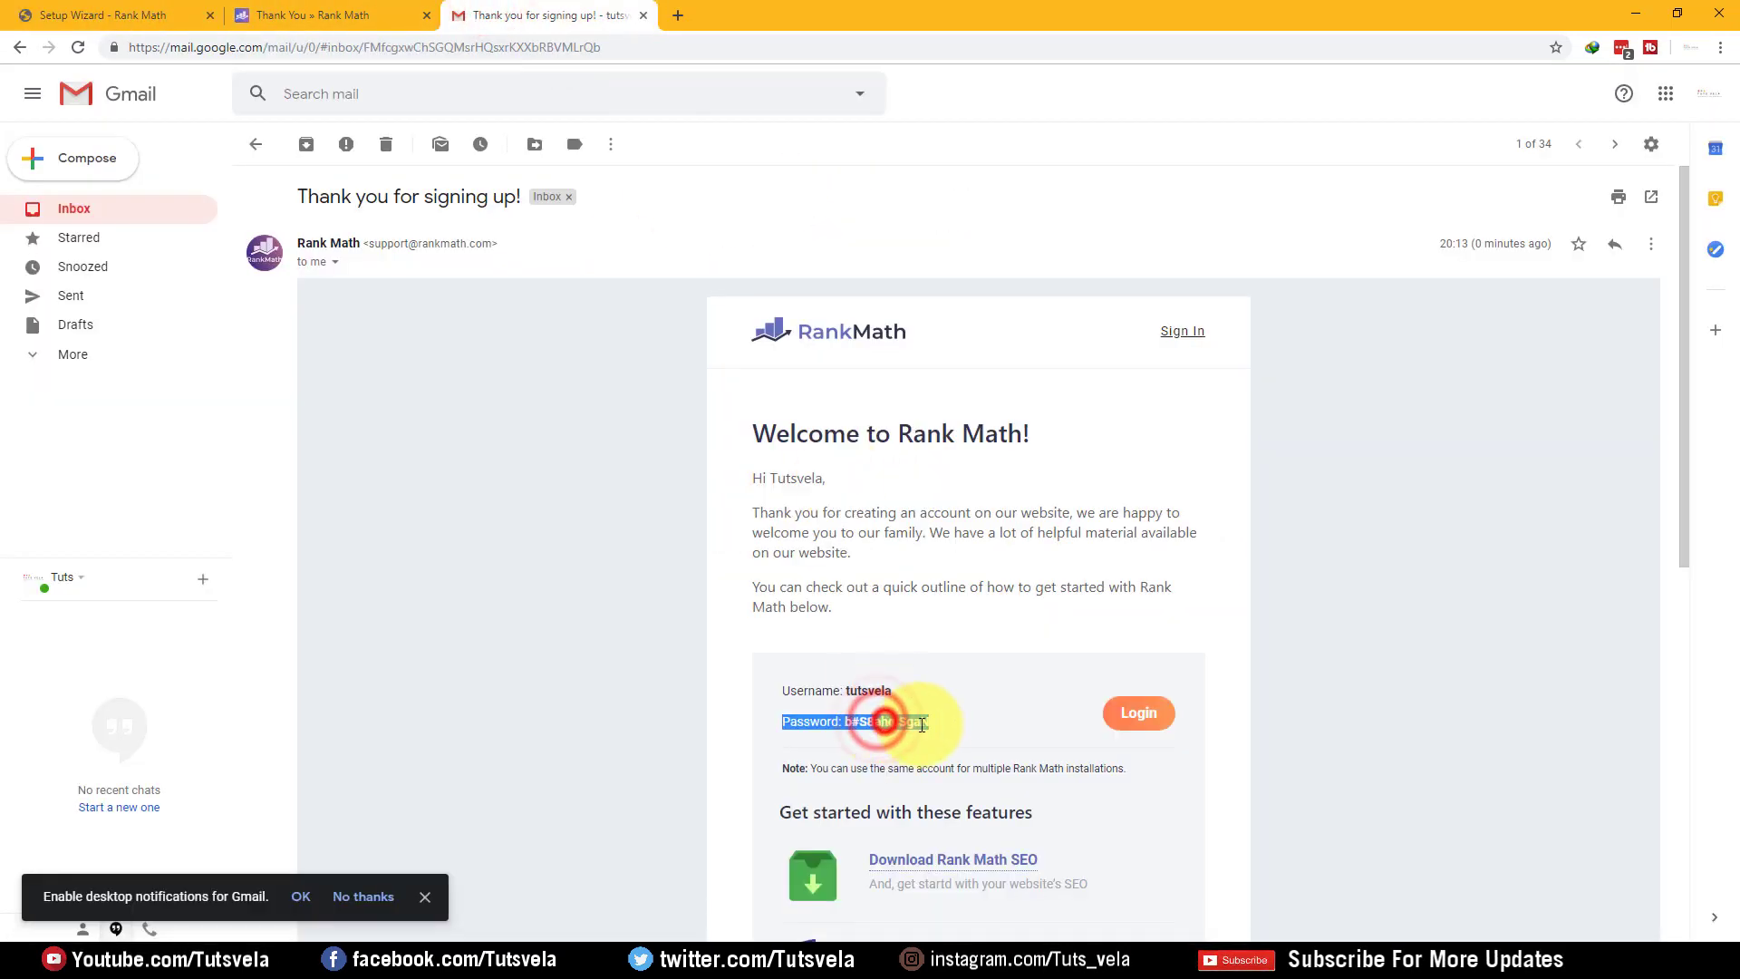
pyautogui.moveTo(929, 722); pyautogui.dragTo(847, 722)
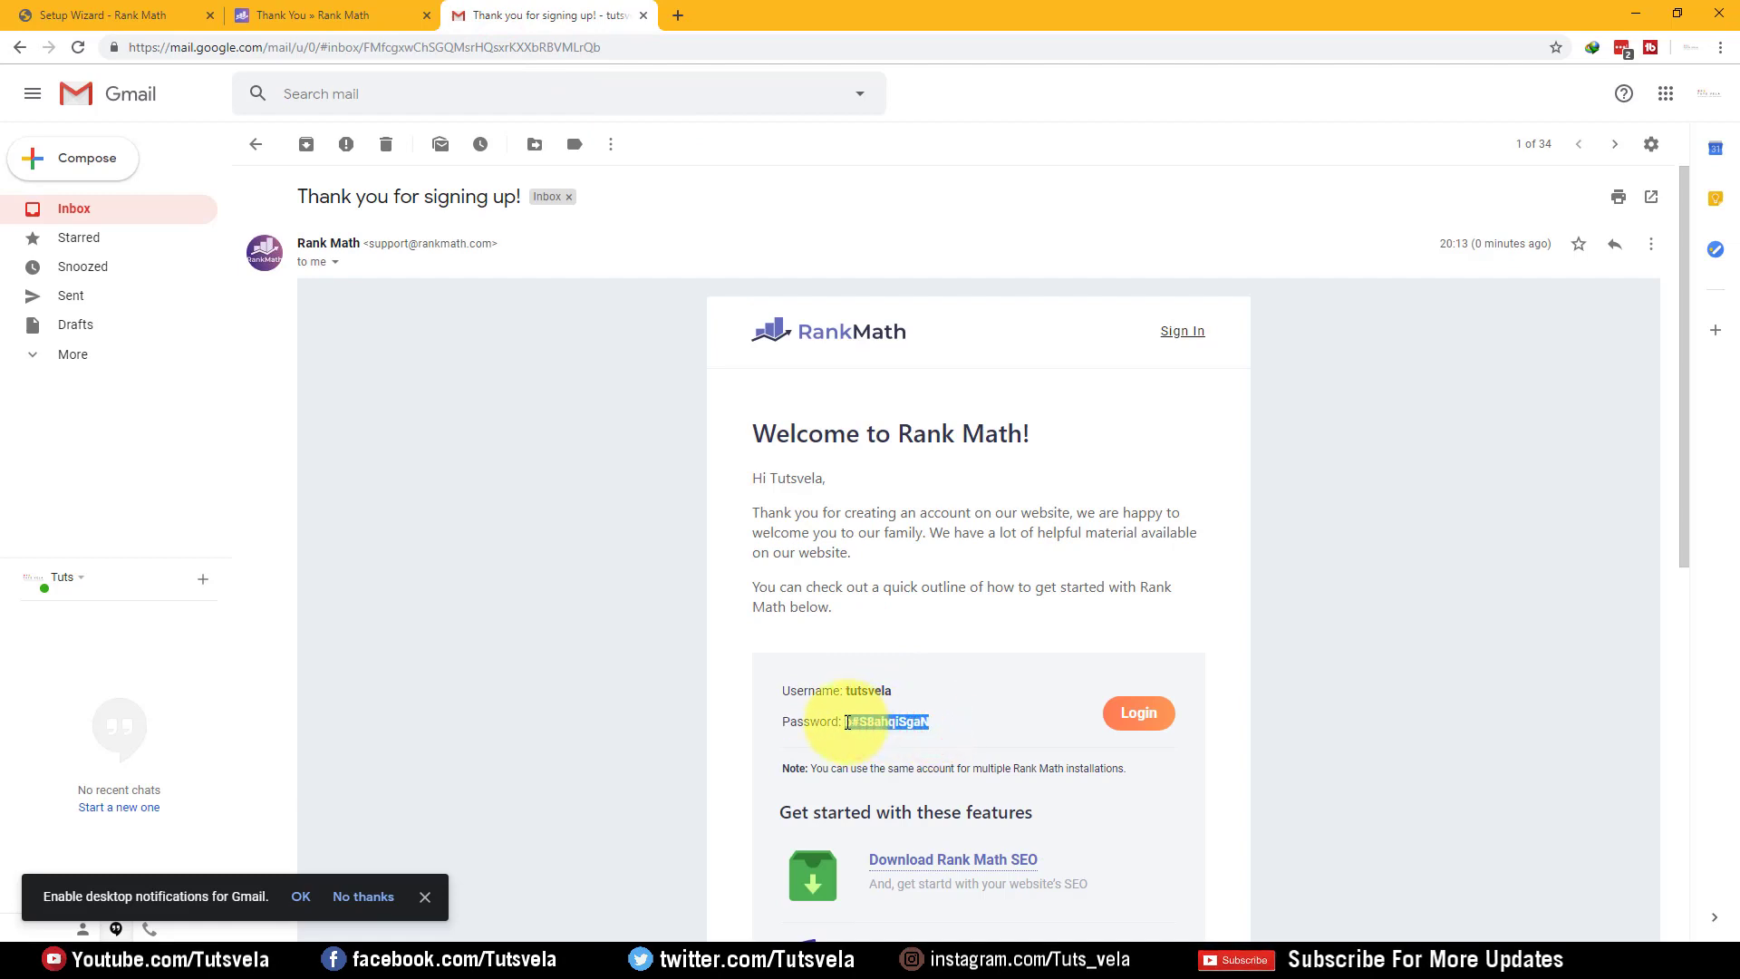
pyautogui.click(99, 15)
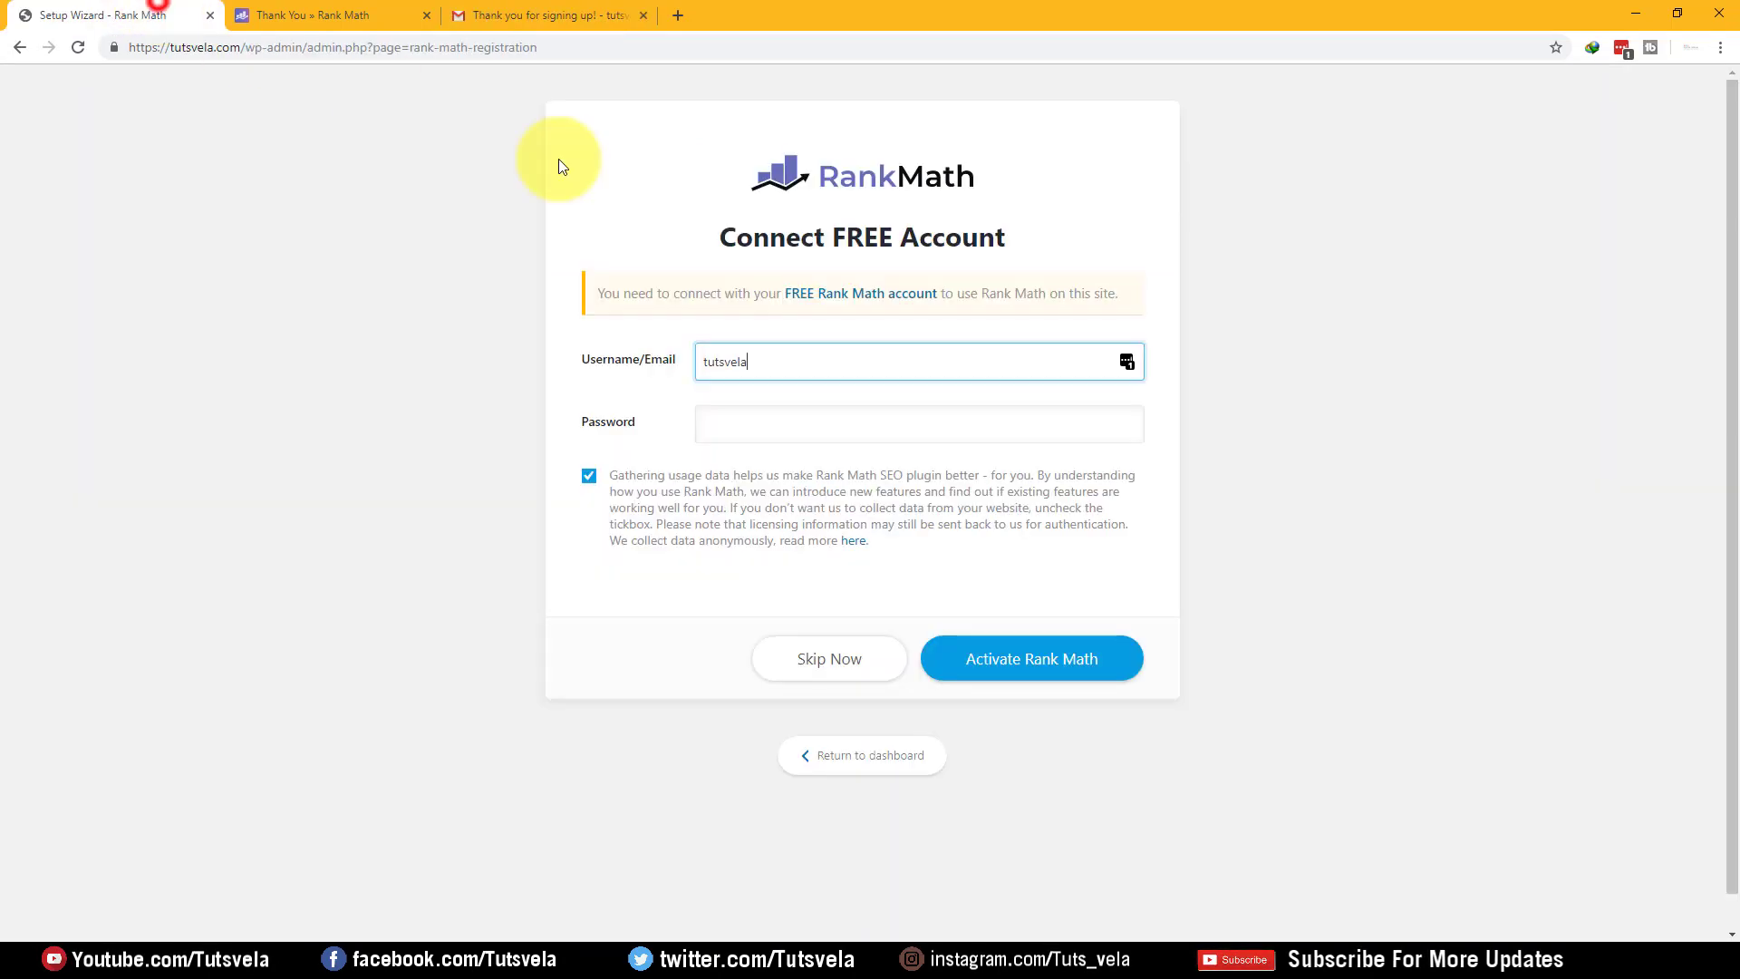
pyautogui.click(830, 416)
pyautogui.hotkey('ctrl', 'v')
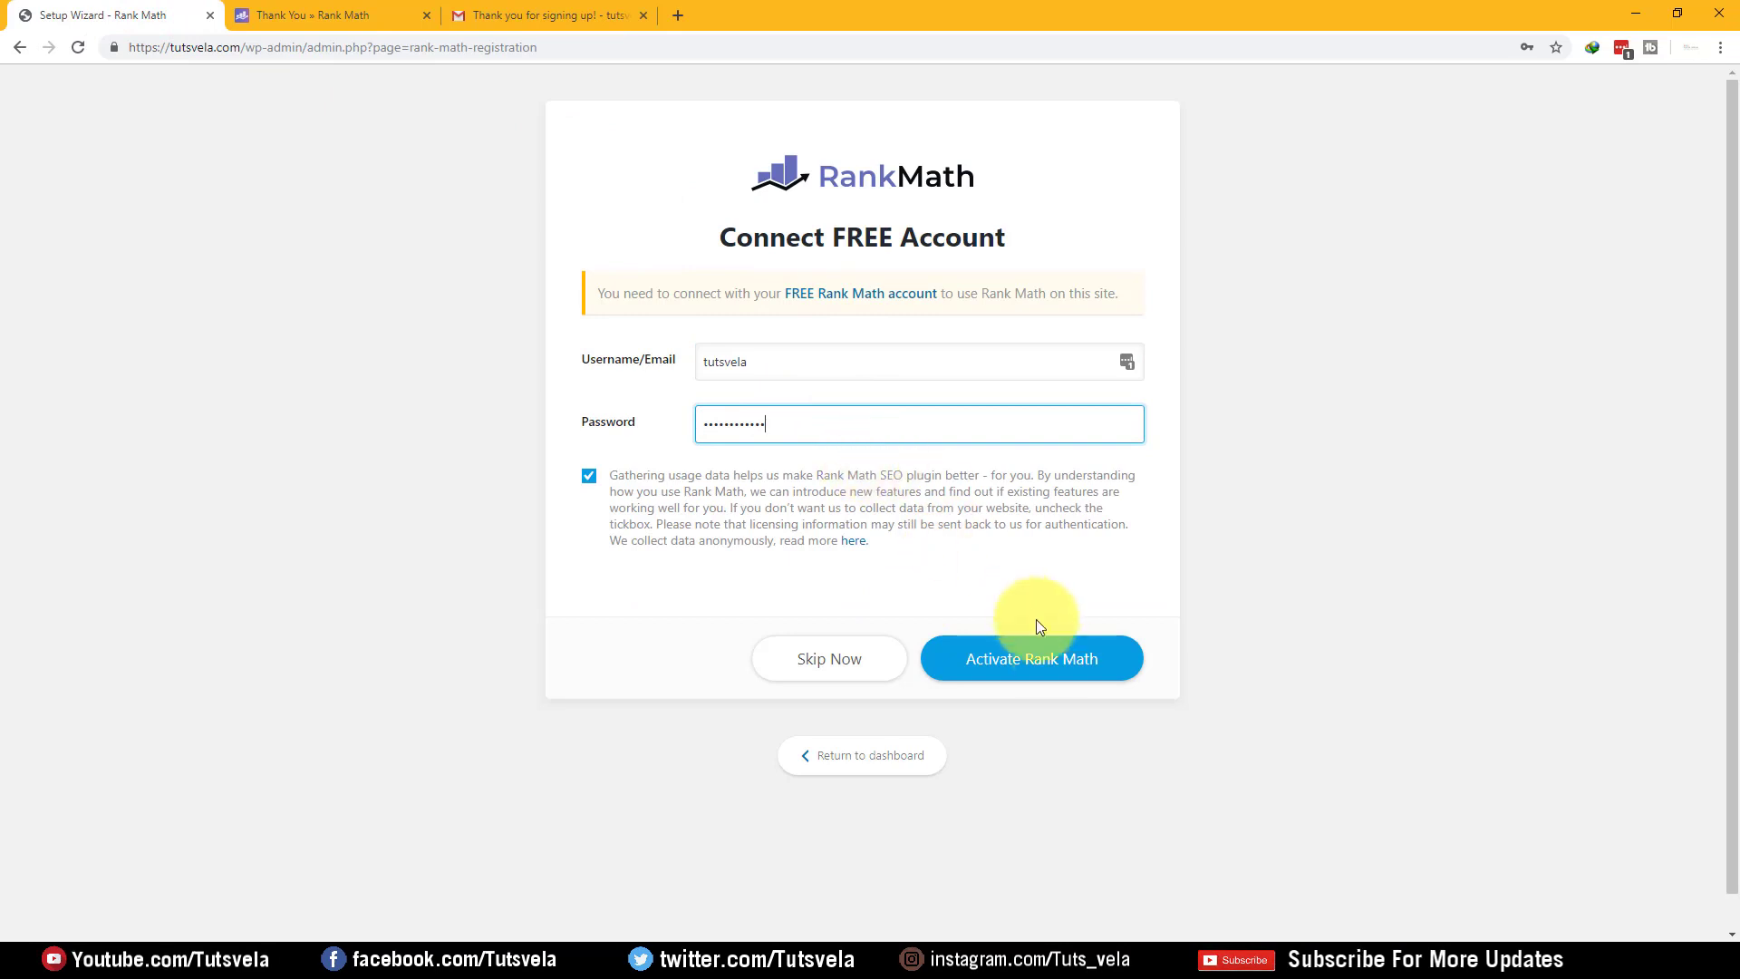
pyautogui.click(1058, 673)
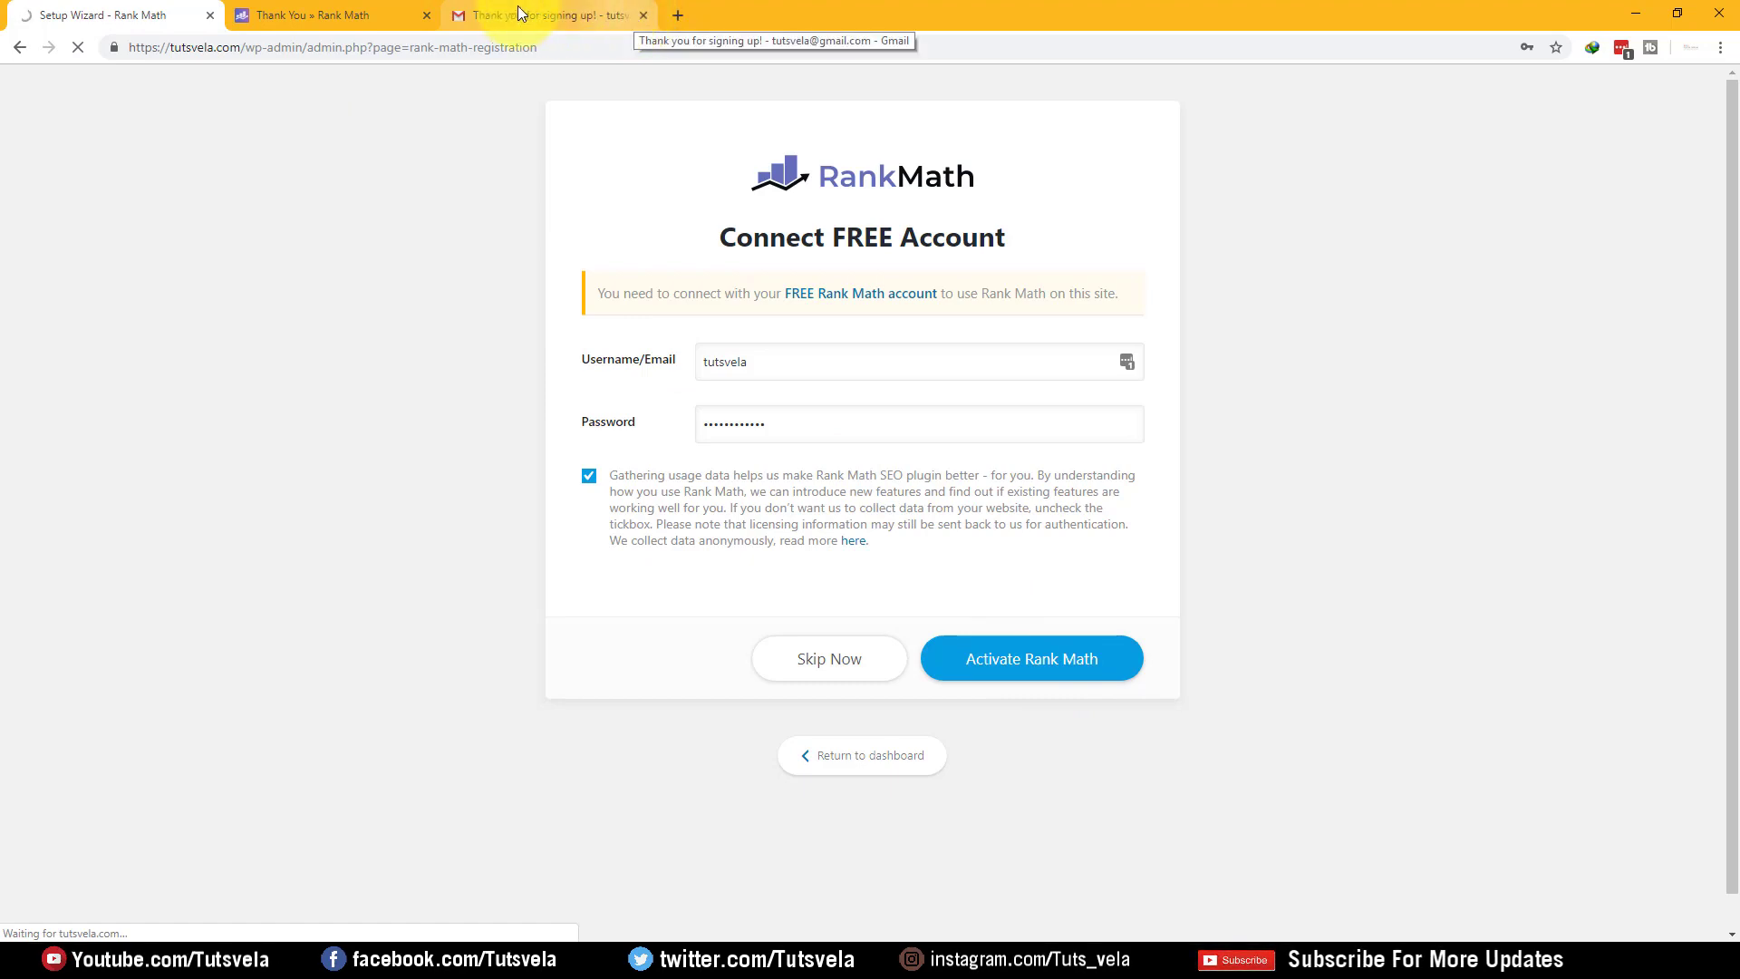
# - Close the Gmail tab, confirming leaving the site, and close the Rank Math thank-you tab
pyautogui.click(641, 16)
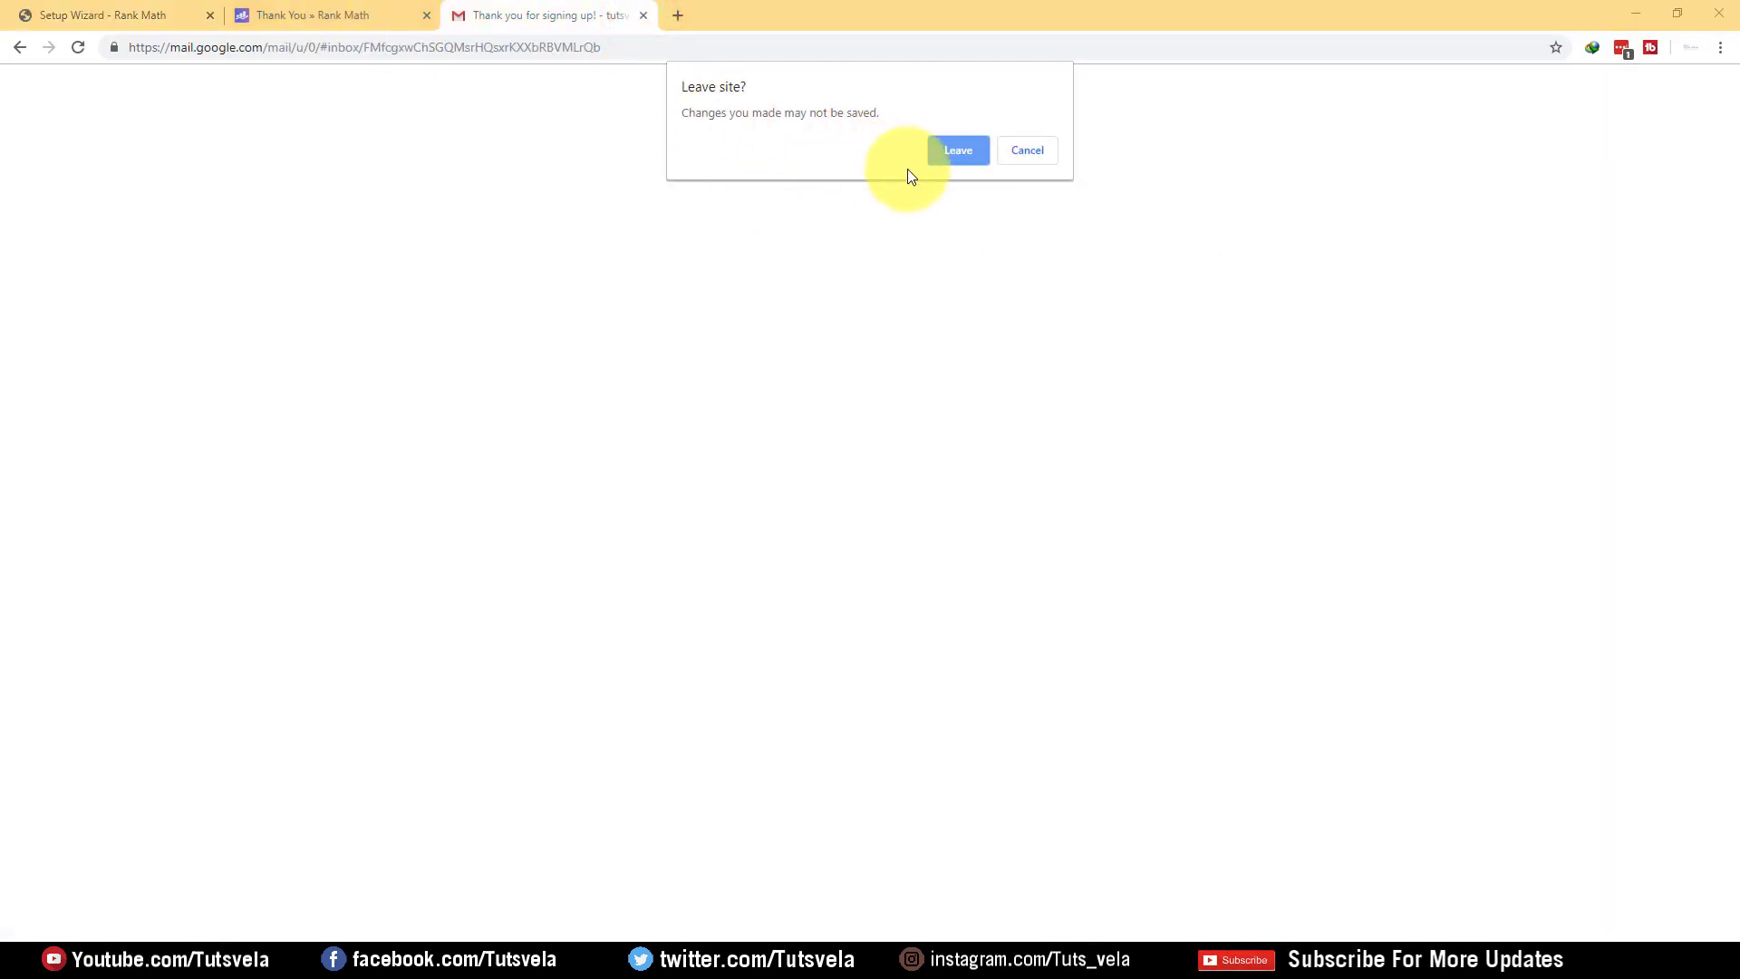
pyautogui.click(947, 152)
pyautogui.click(417, 18)
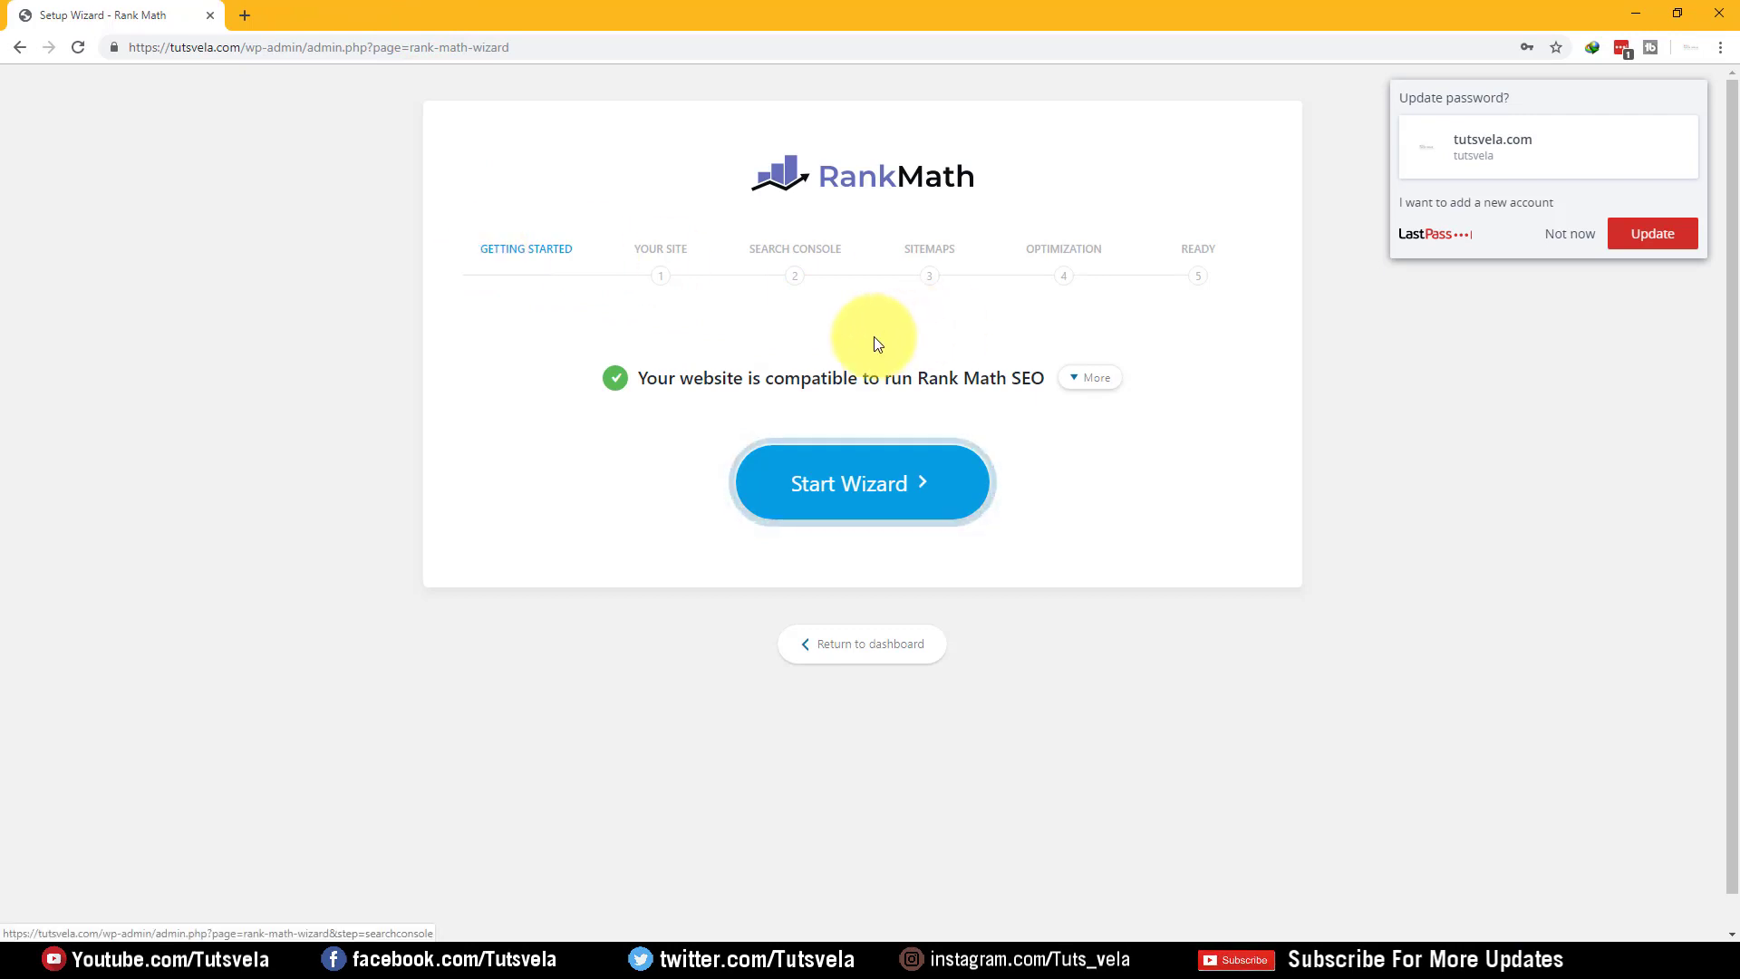
# - Decline the LastPass password update and start the Rank Math setup wizard
pyautogui.moveTo(676, 373); pyautogui.dragTo(1030, 373)
pyautogui.click(1254, 447)
pyautogui.click(1575, 239)
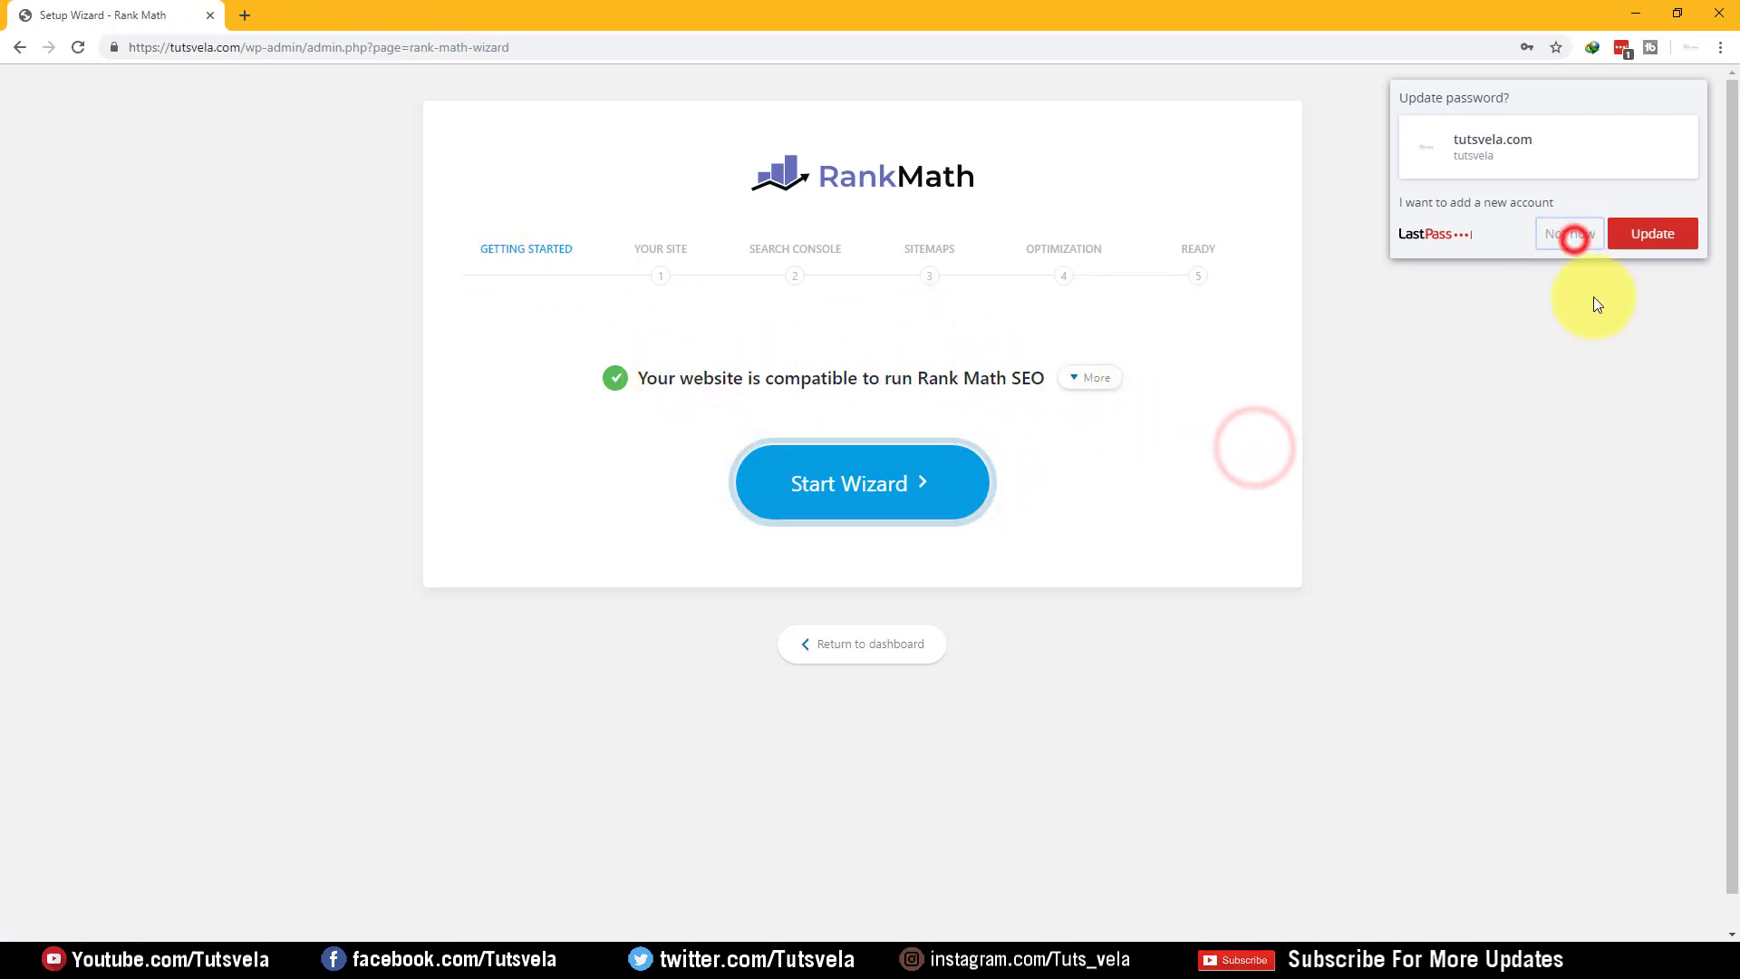
pyautogui.click(1581, 235)
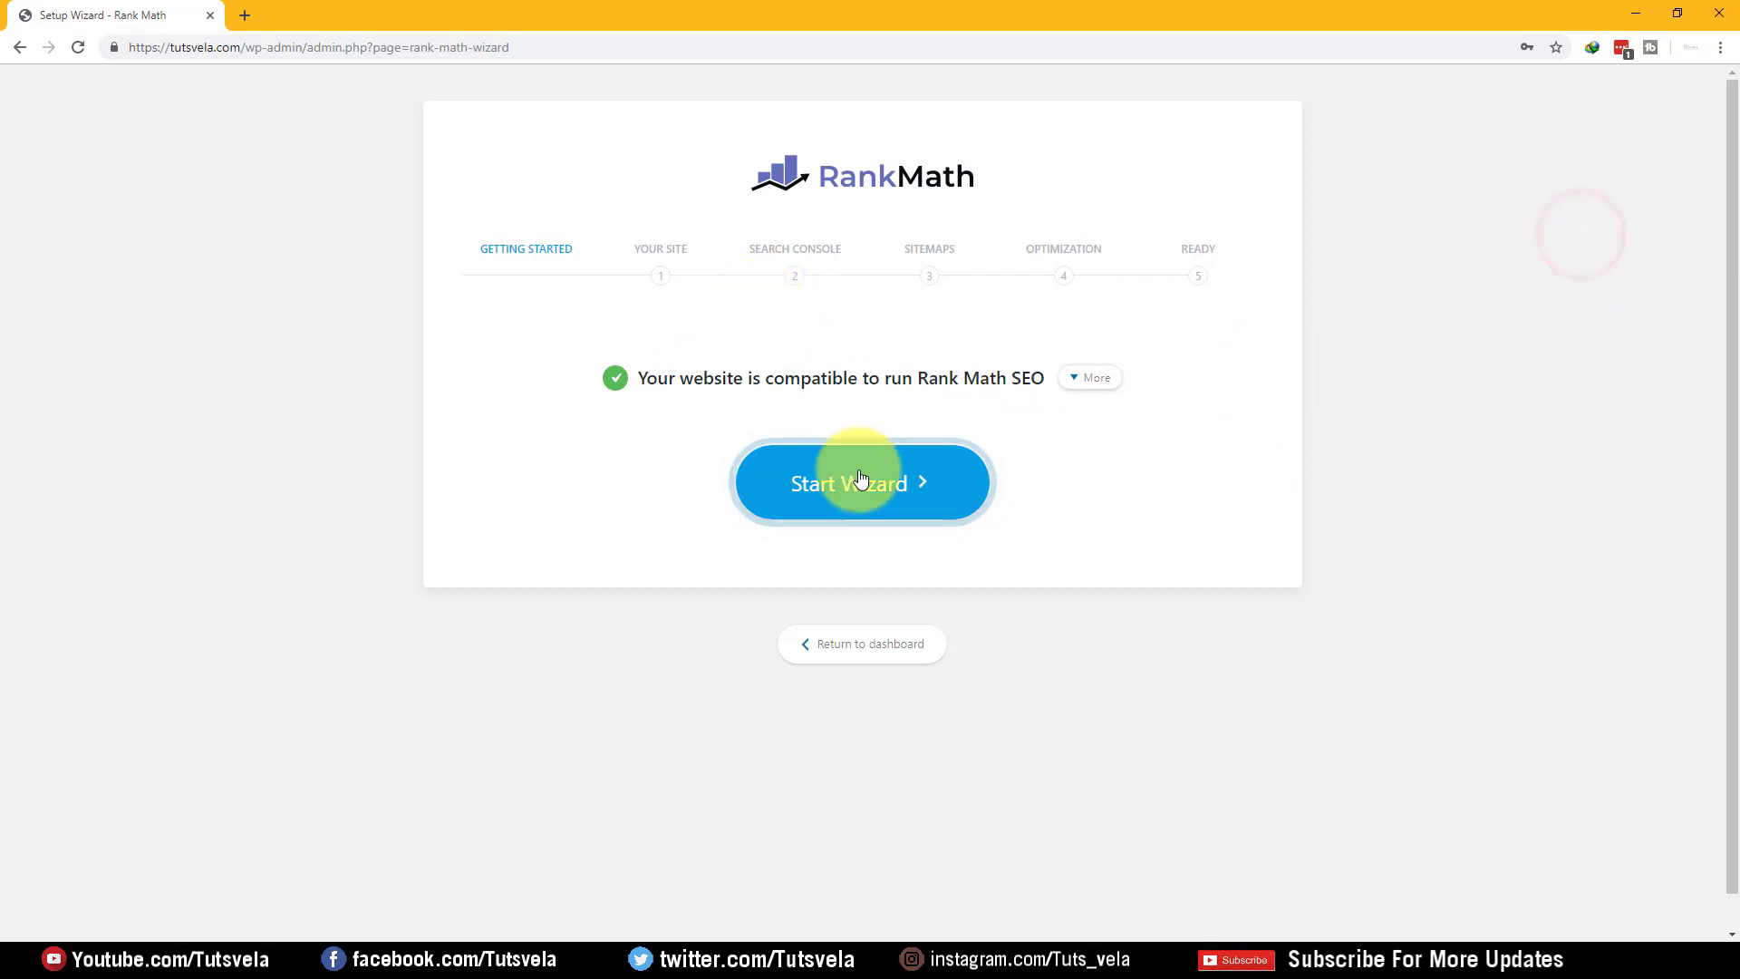
pyautogui.click(899, 495)
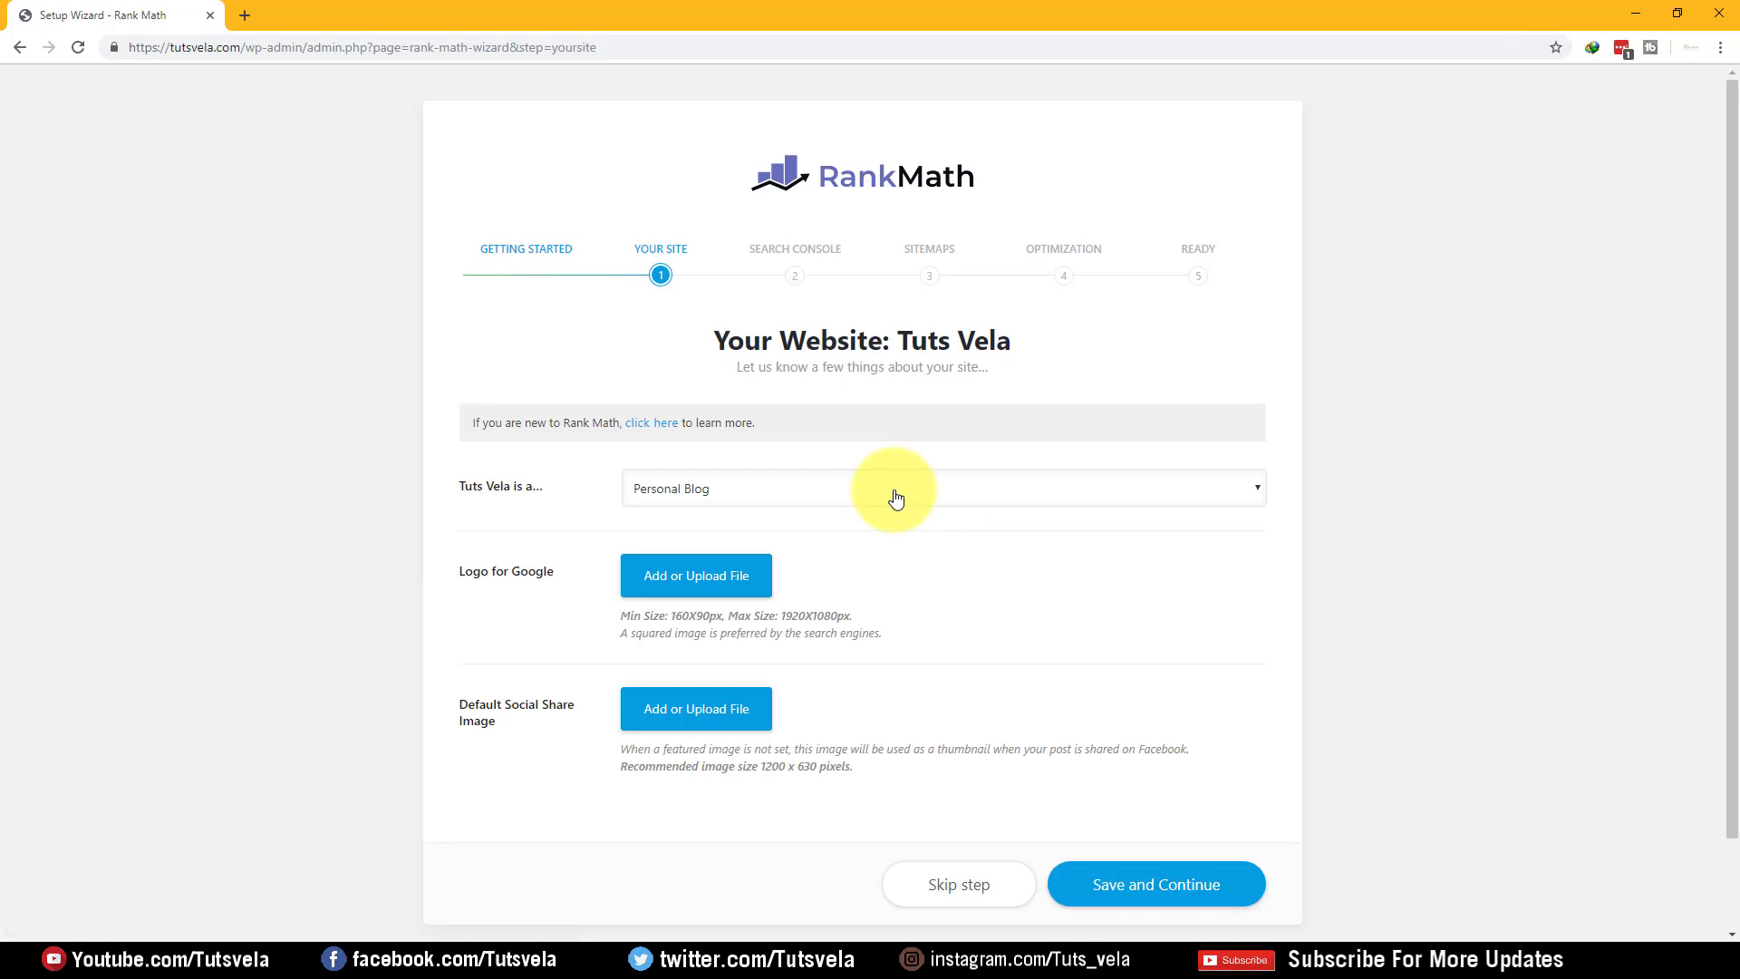
# - Set the website type to Personal Blog in the Your Site step
pyautogui.click(894, 492)
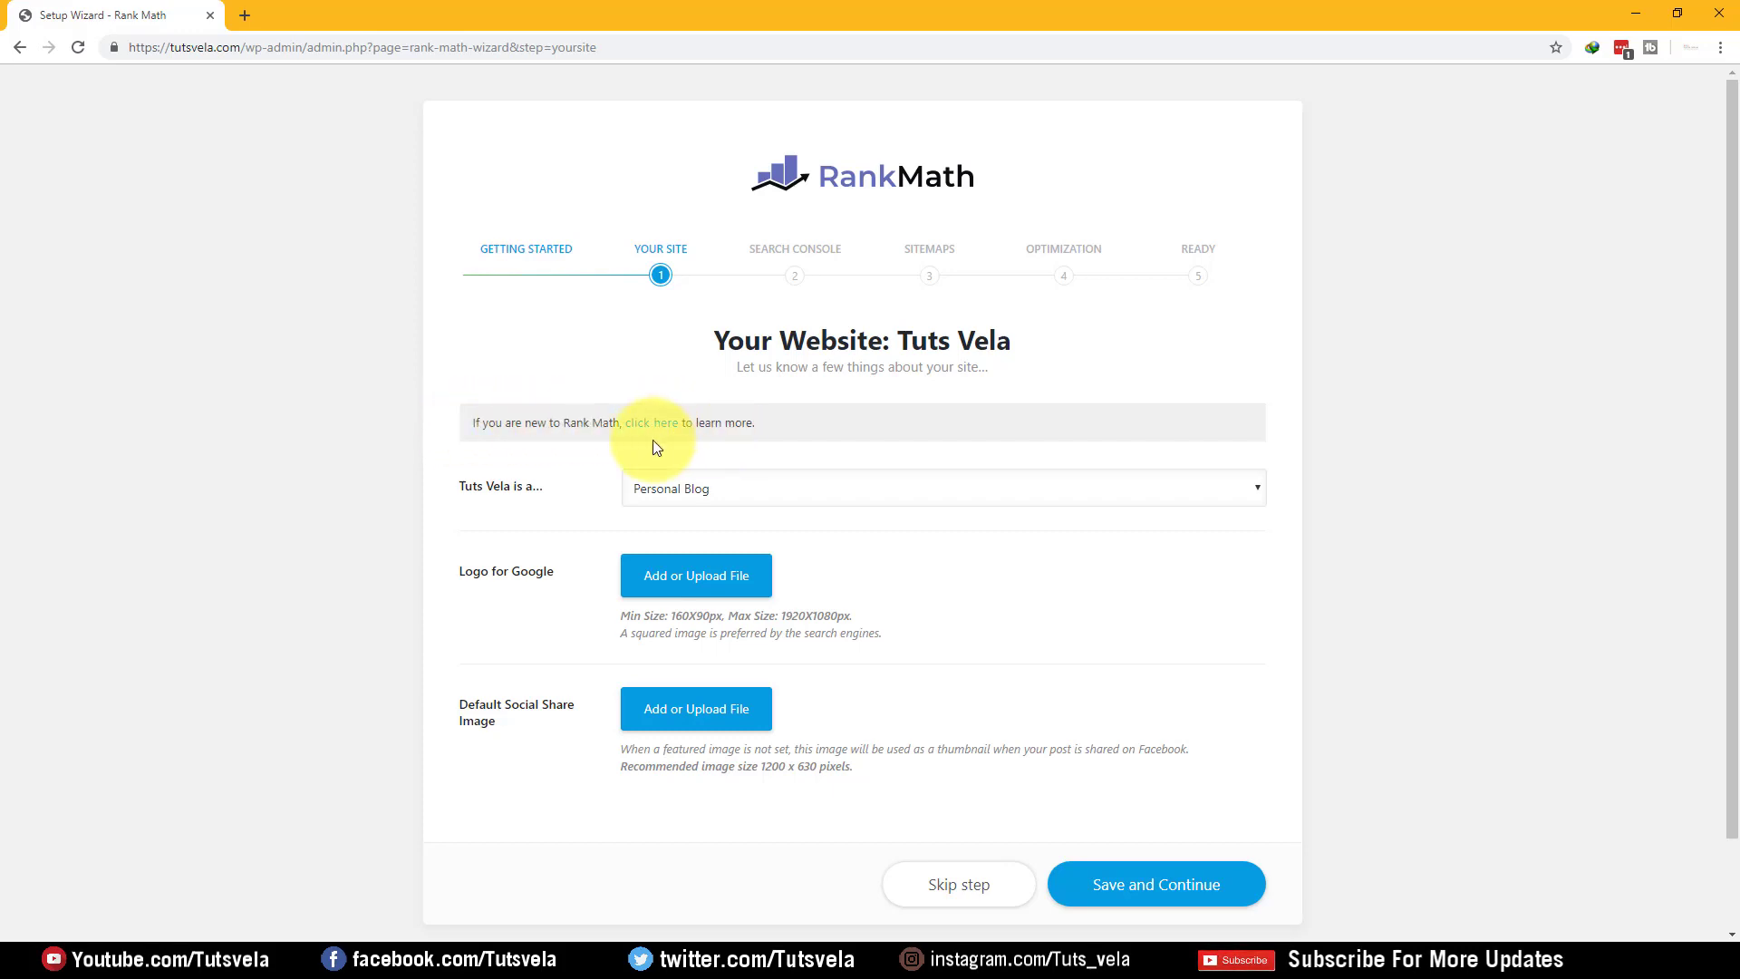
pyautogui.moveTo(468, 422); pyautogui.dragTo(987, 426)
pyautogui.click(987, 426)
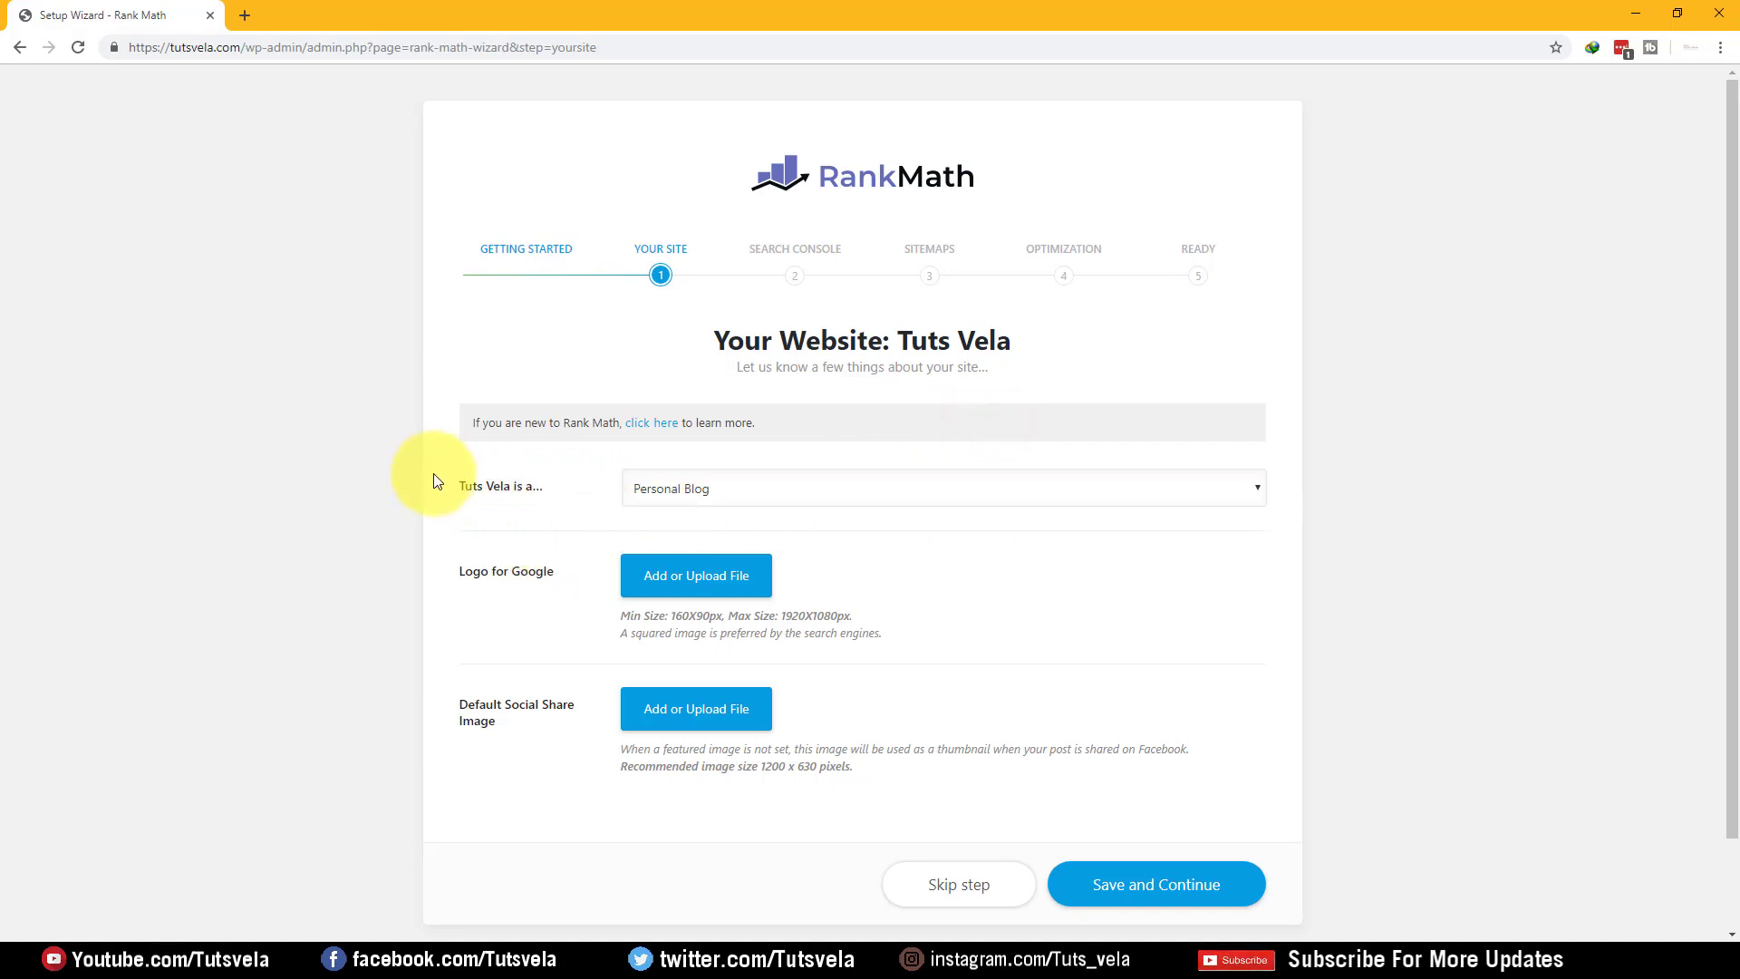
pyautogui.click(789, 490)
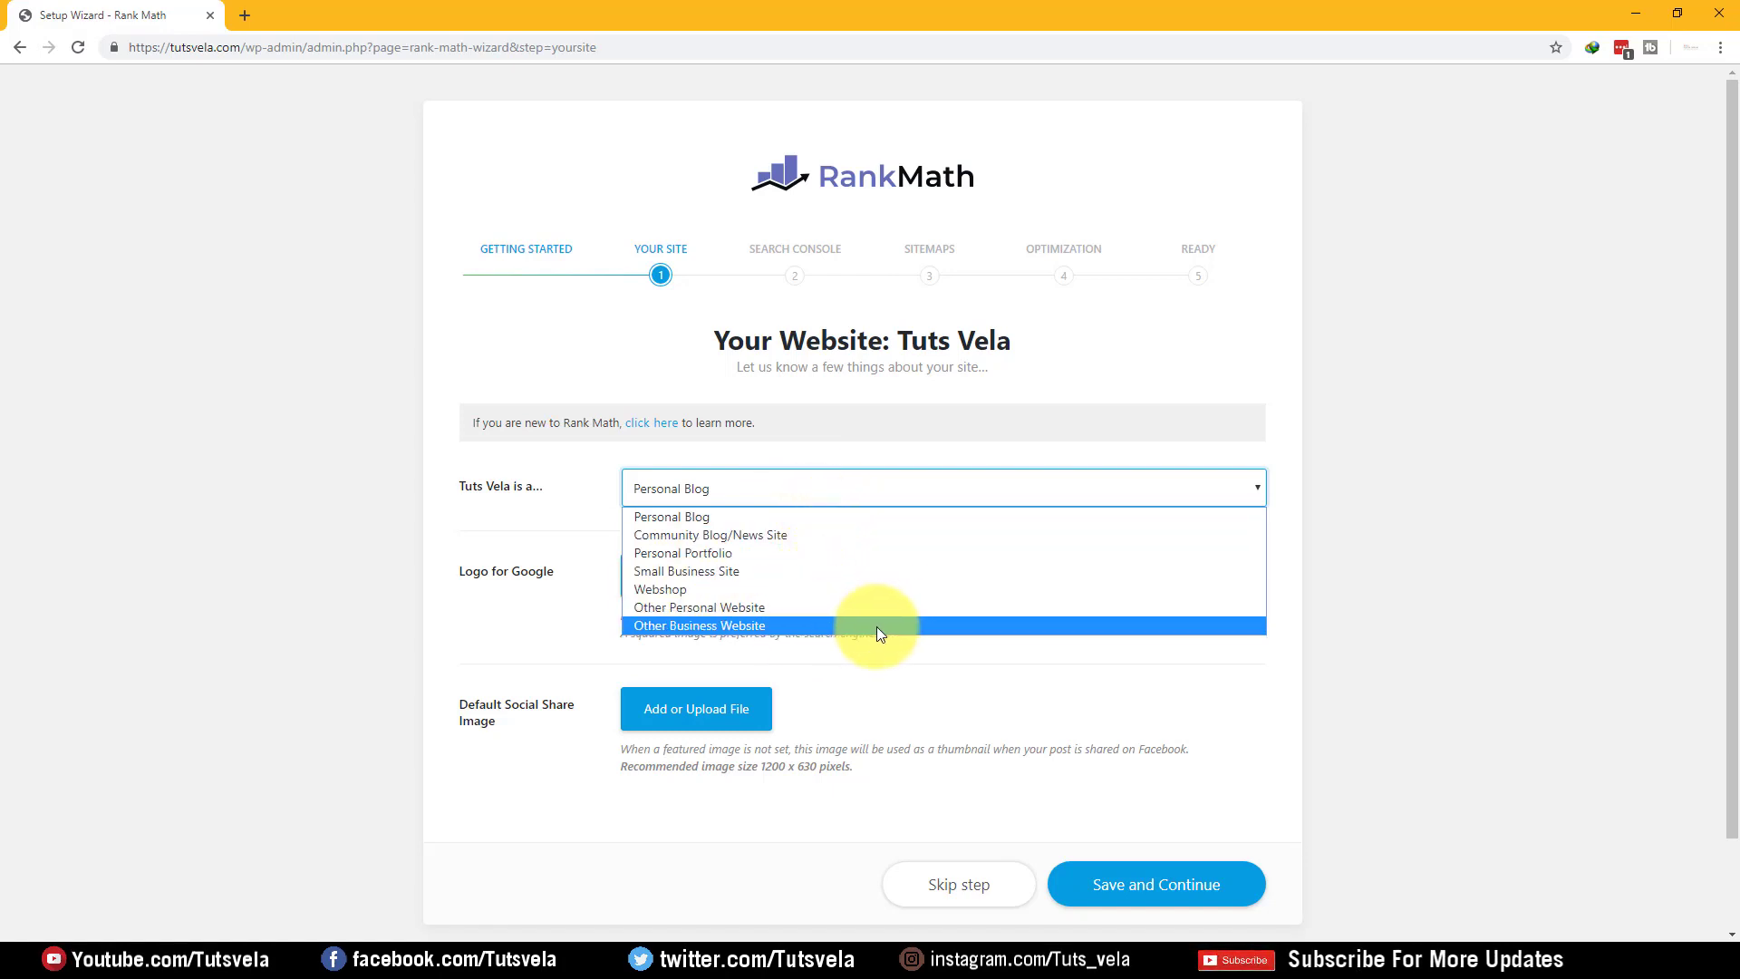
pyautogui.click(673, 514)
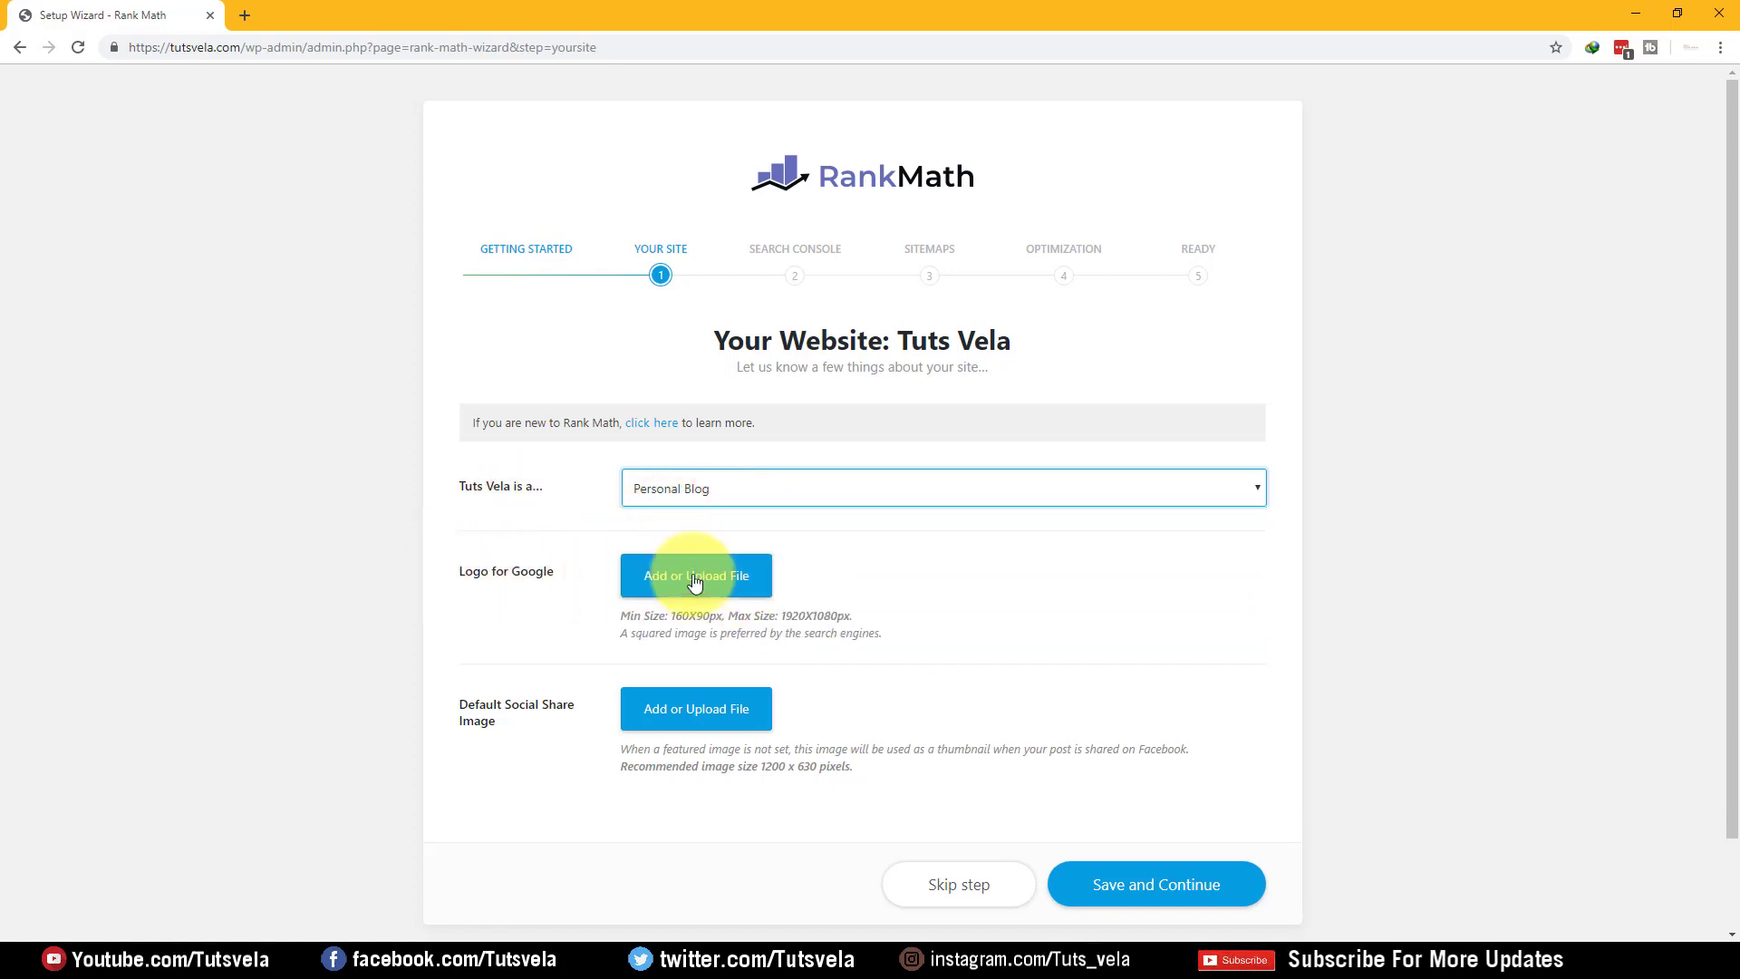
pyautogui.click(730, 577)
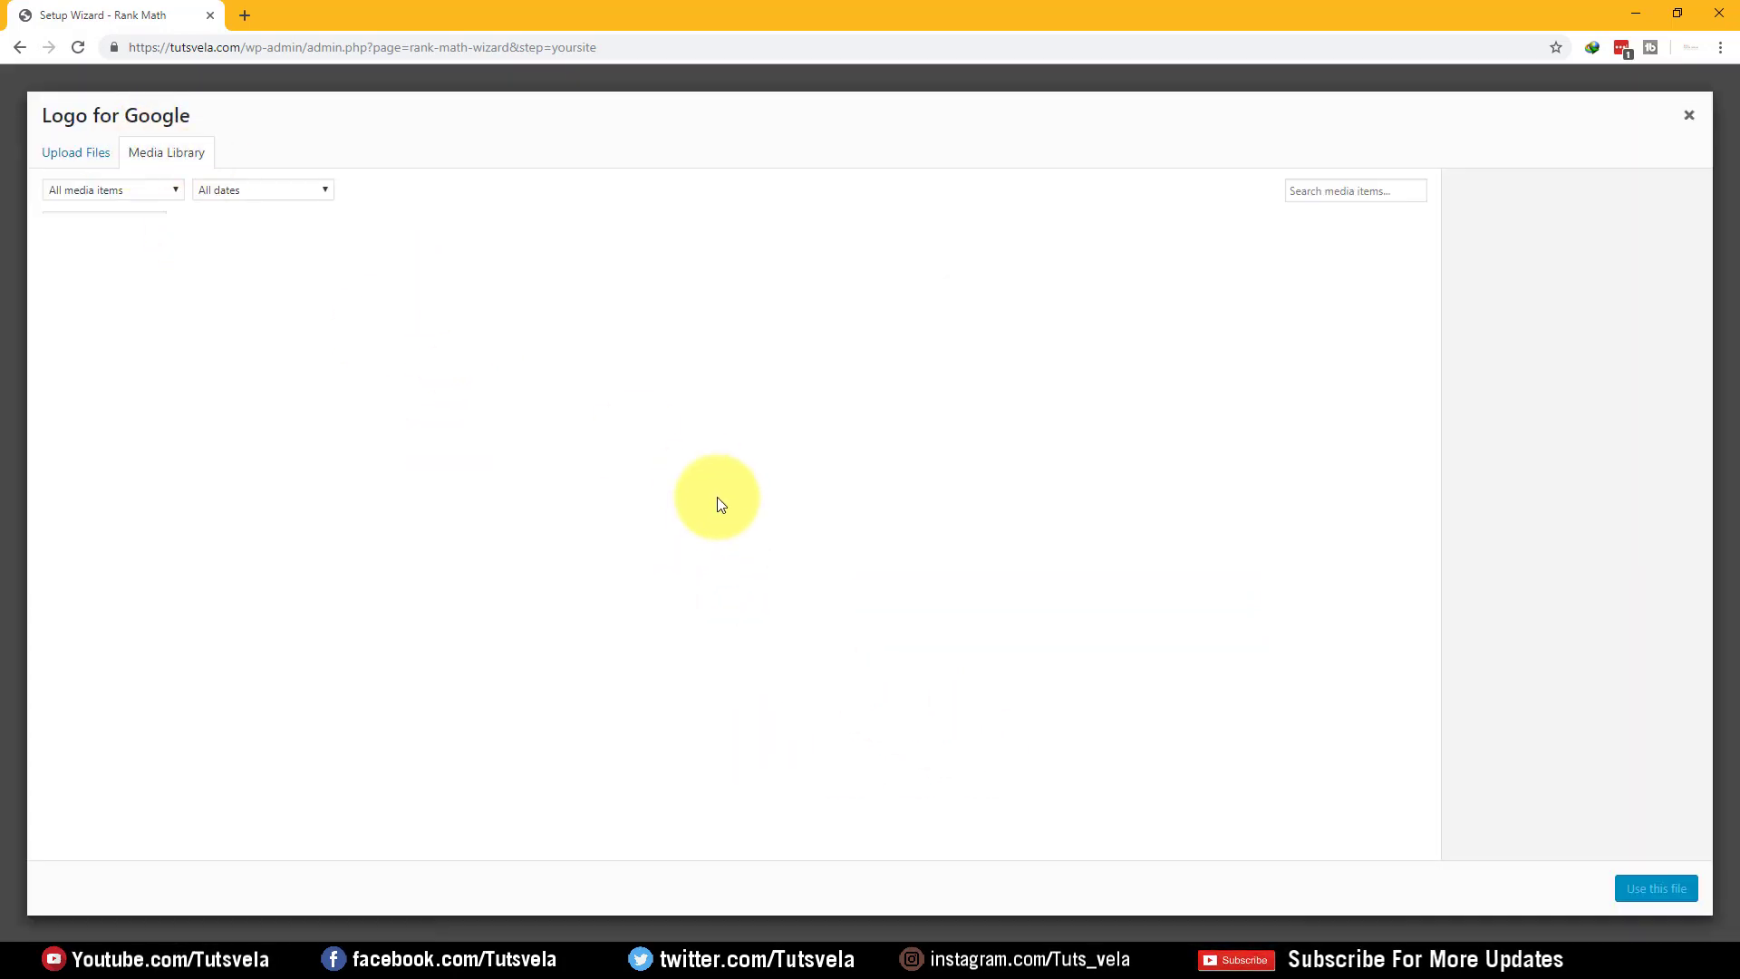
pyautogui.click(1675, 127)
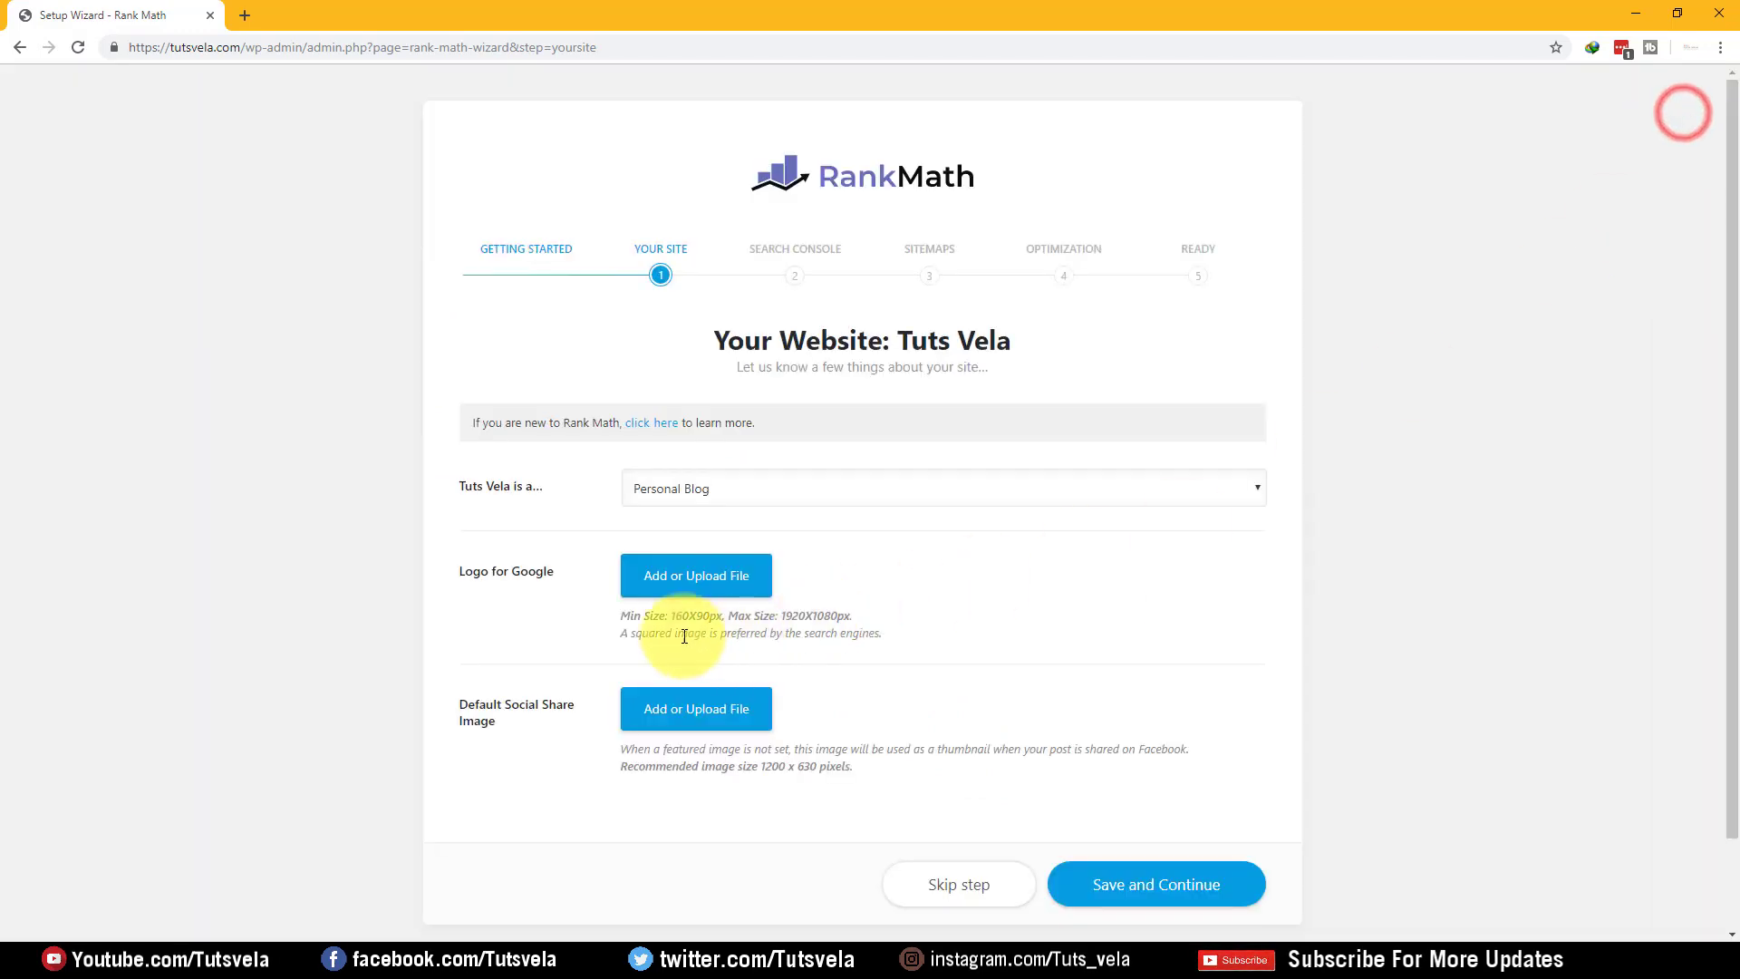
pyautogui.moveTo(618, 618); pyautogui.dragTo(703, 620)
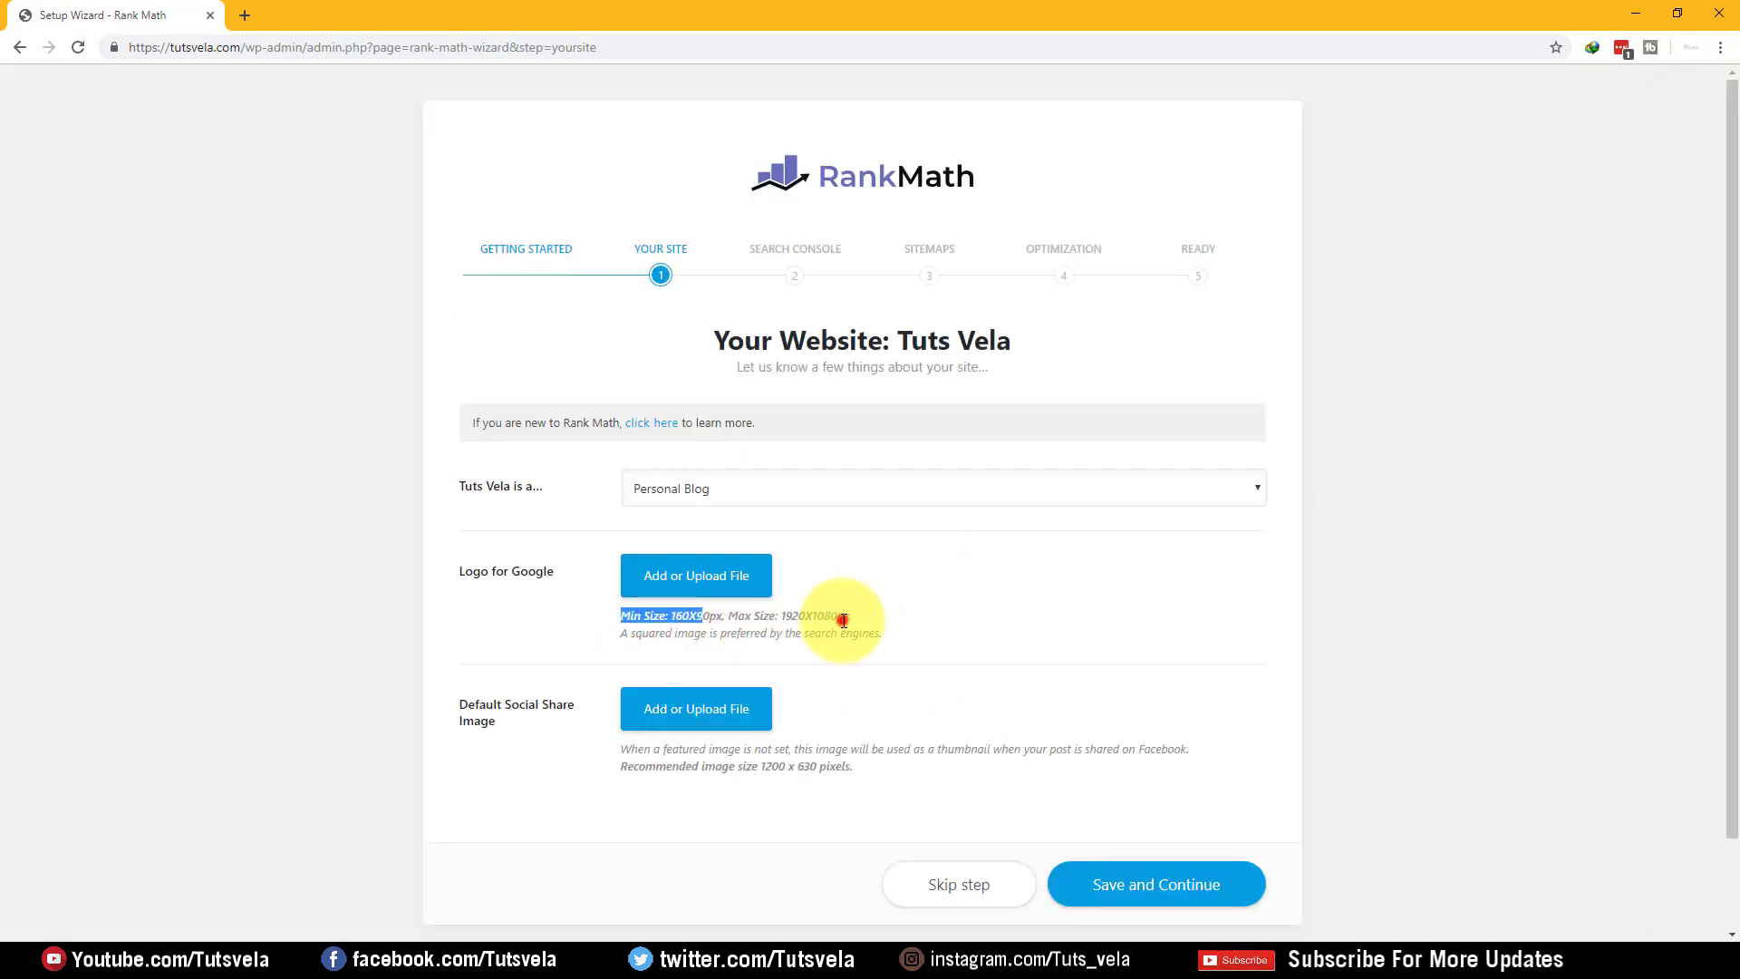
pyautogui.click(843, 619)
pyautogui.moveTo(863, 619); pyautogui.dragTo(1081, 634)
pyautogui.click(1124, 626)
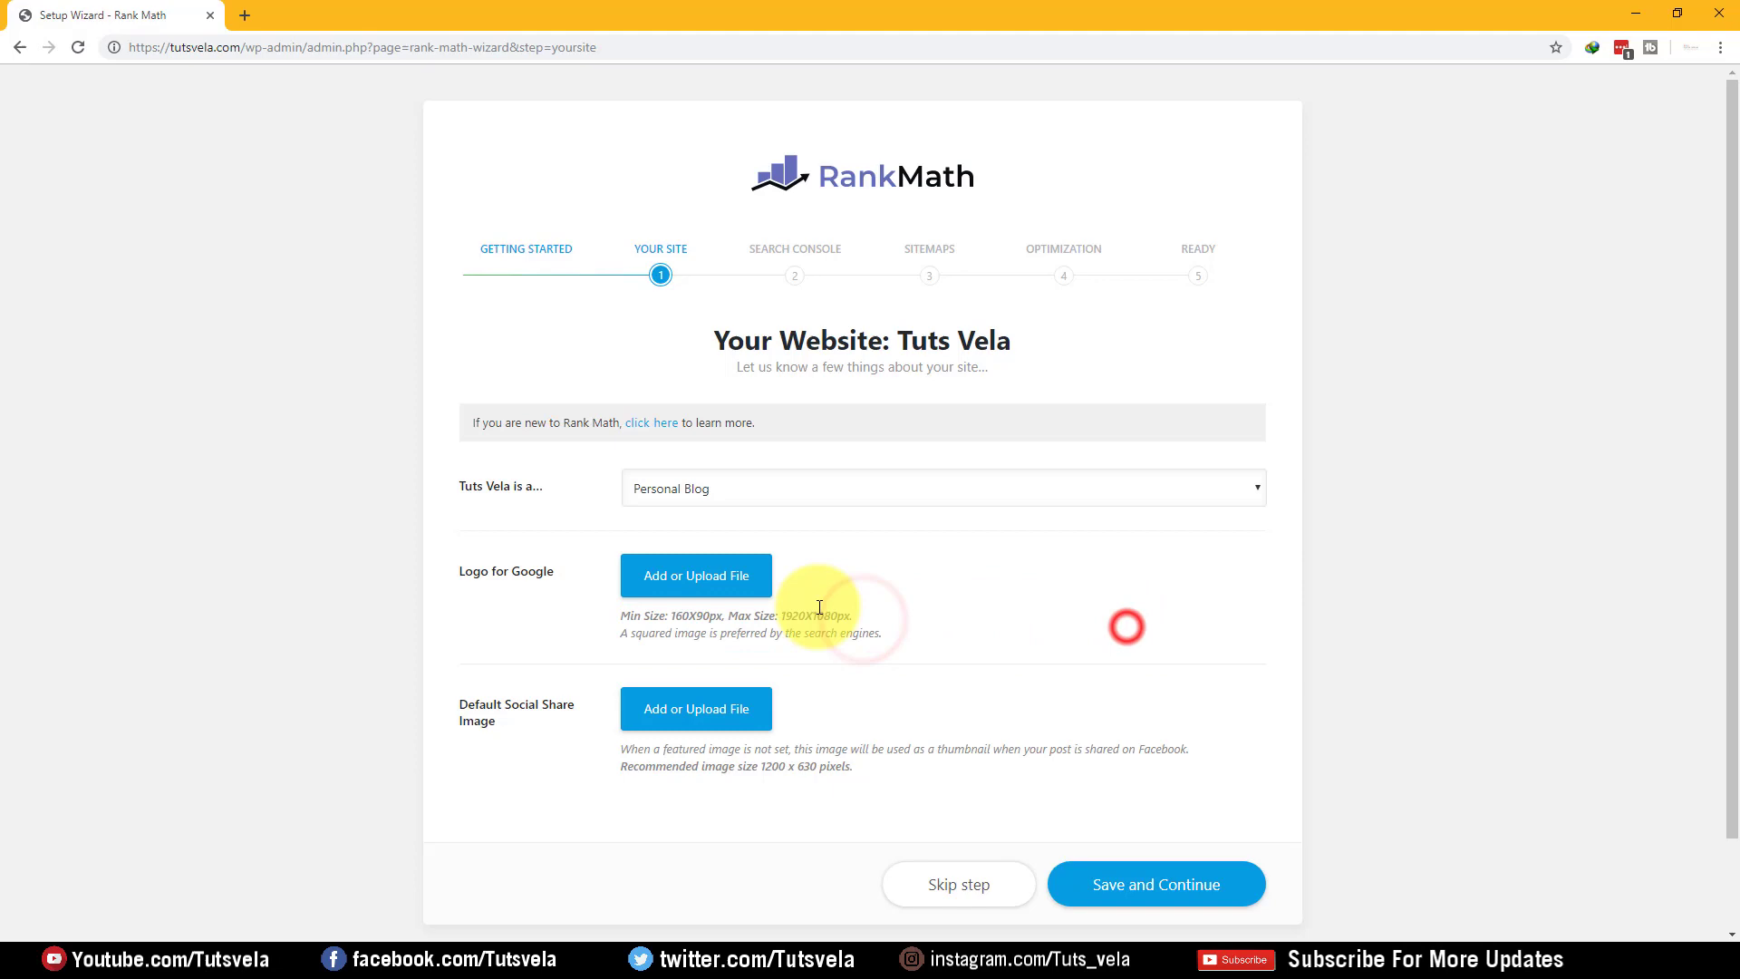
# - Set Tutsveladotcom-1.png from the media library as the Logo for Google
pyautogui.click(723, 586)
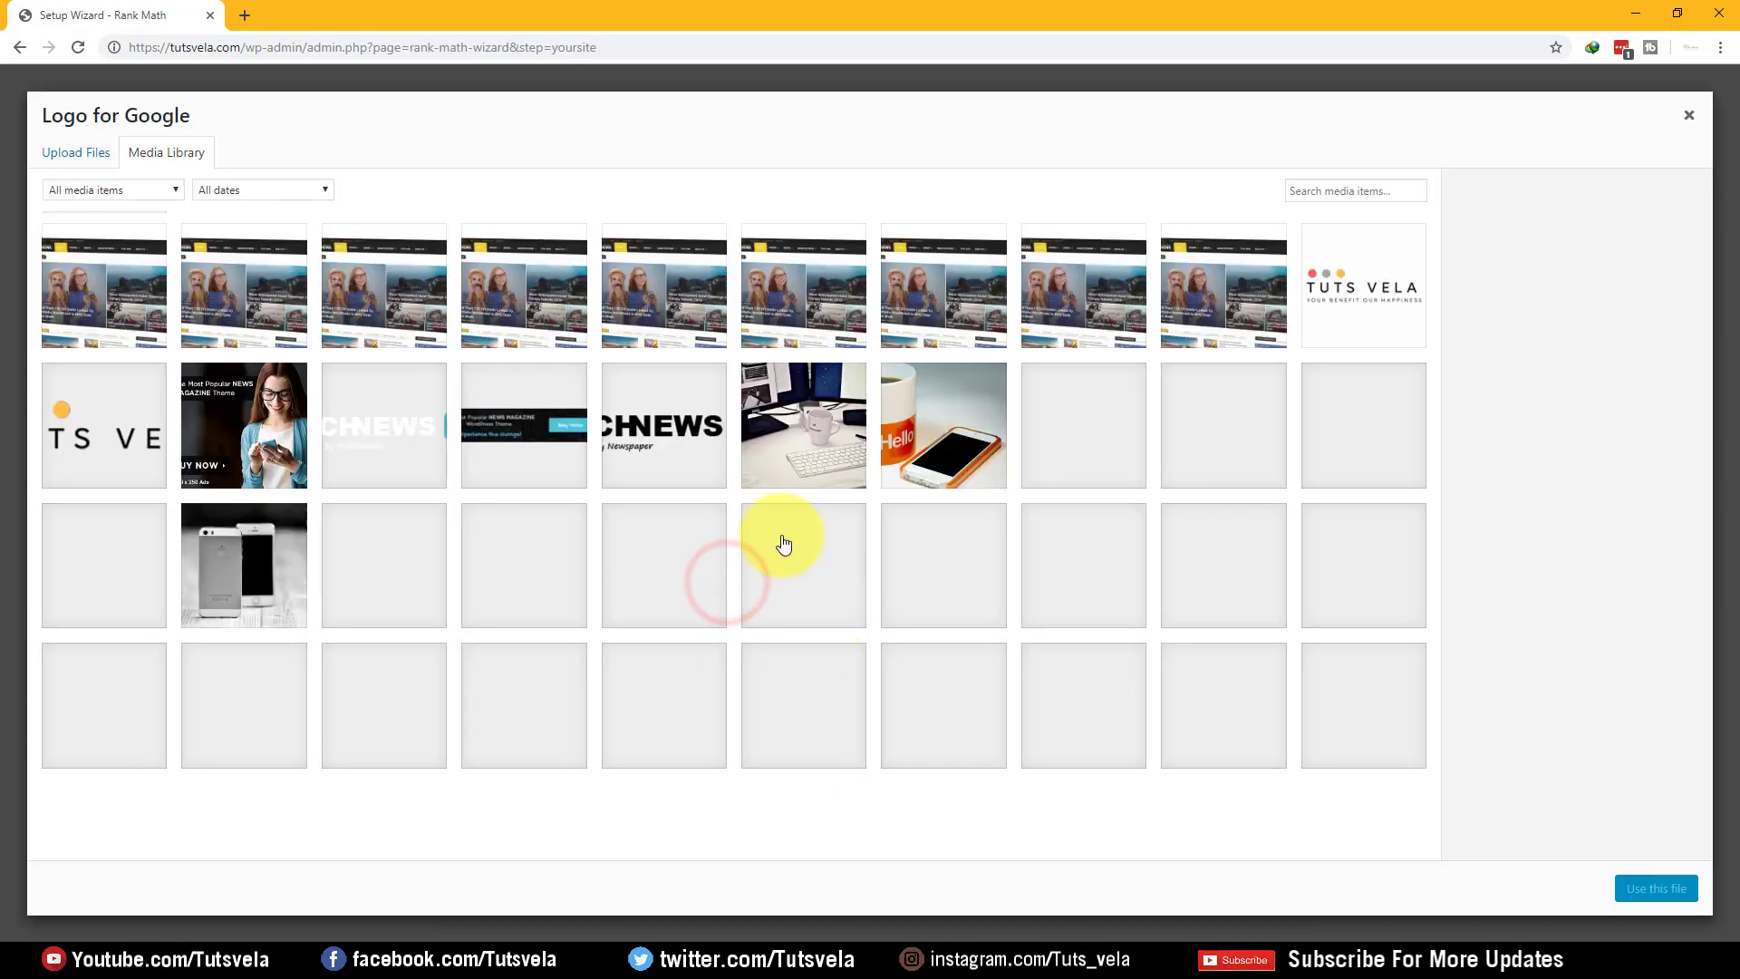
pyautogui.click(106, 439)
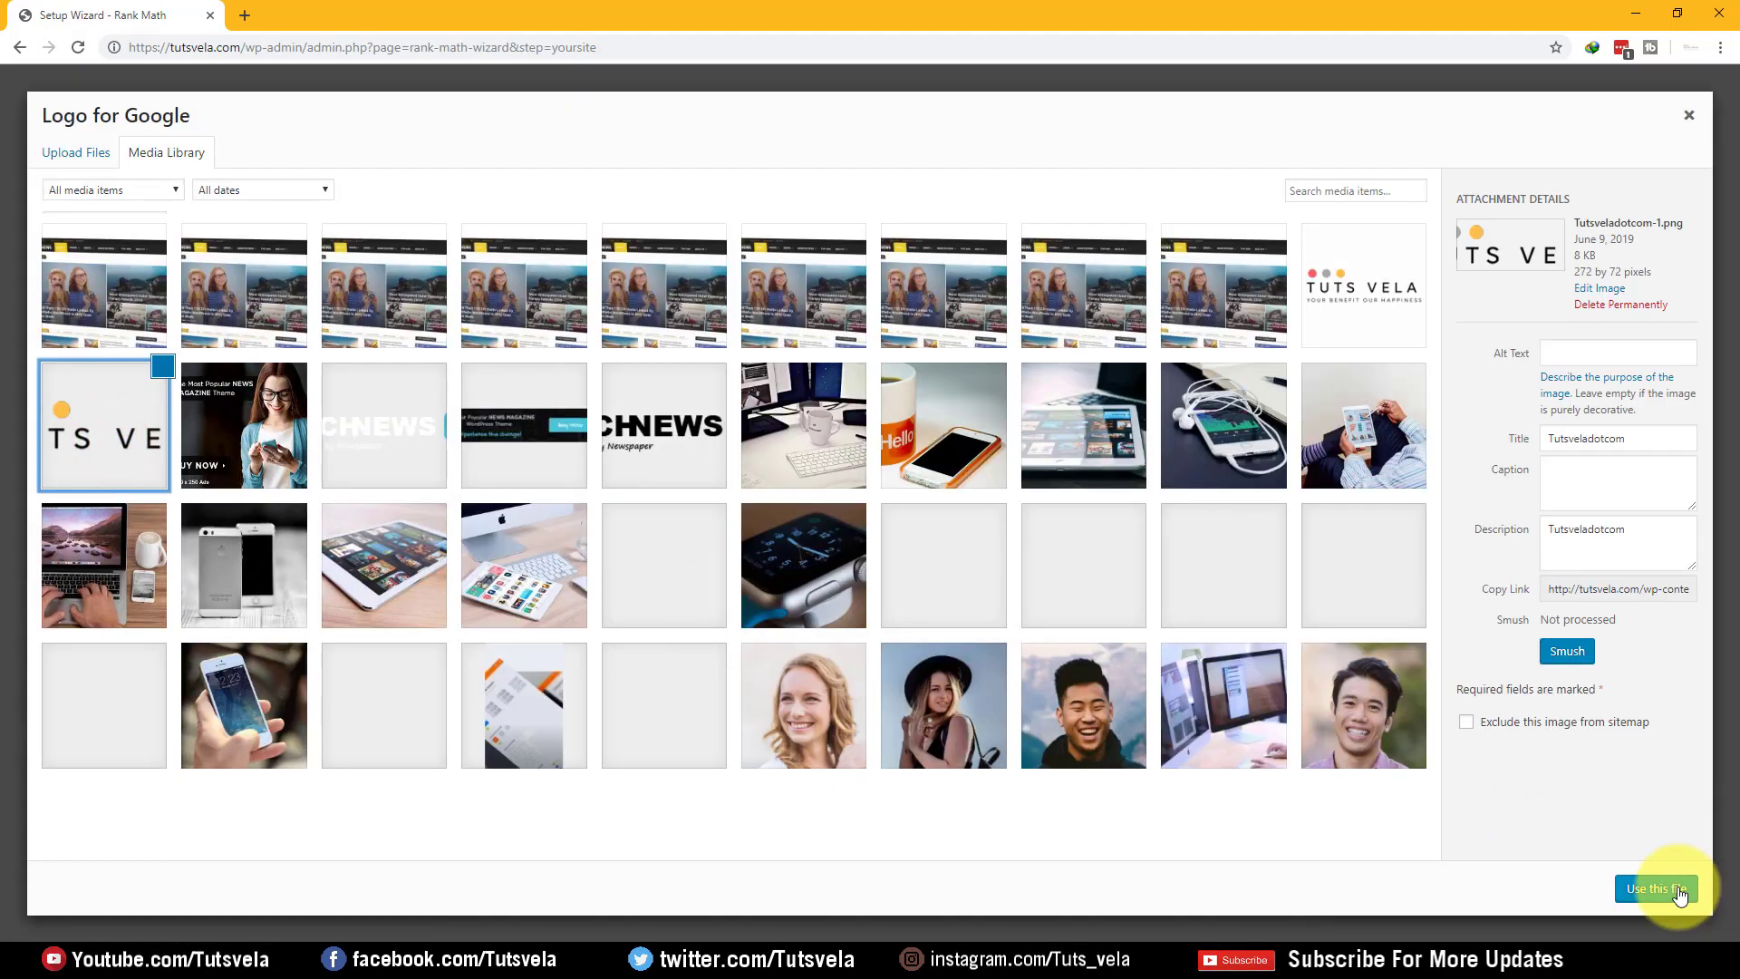
pyautogui.click(1679, 893)
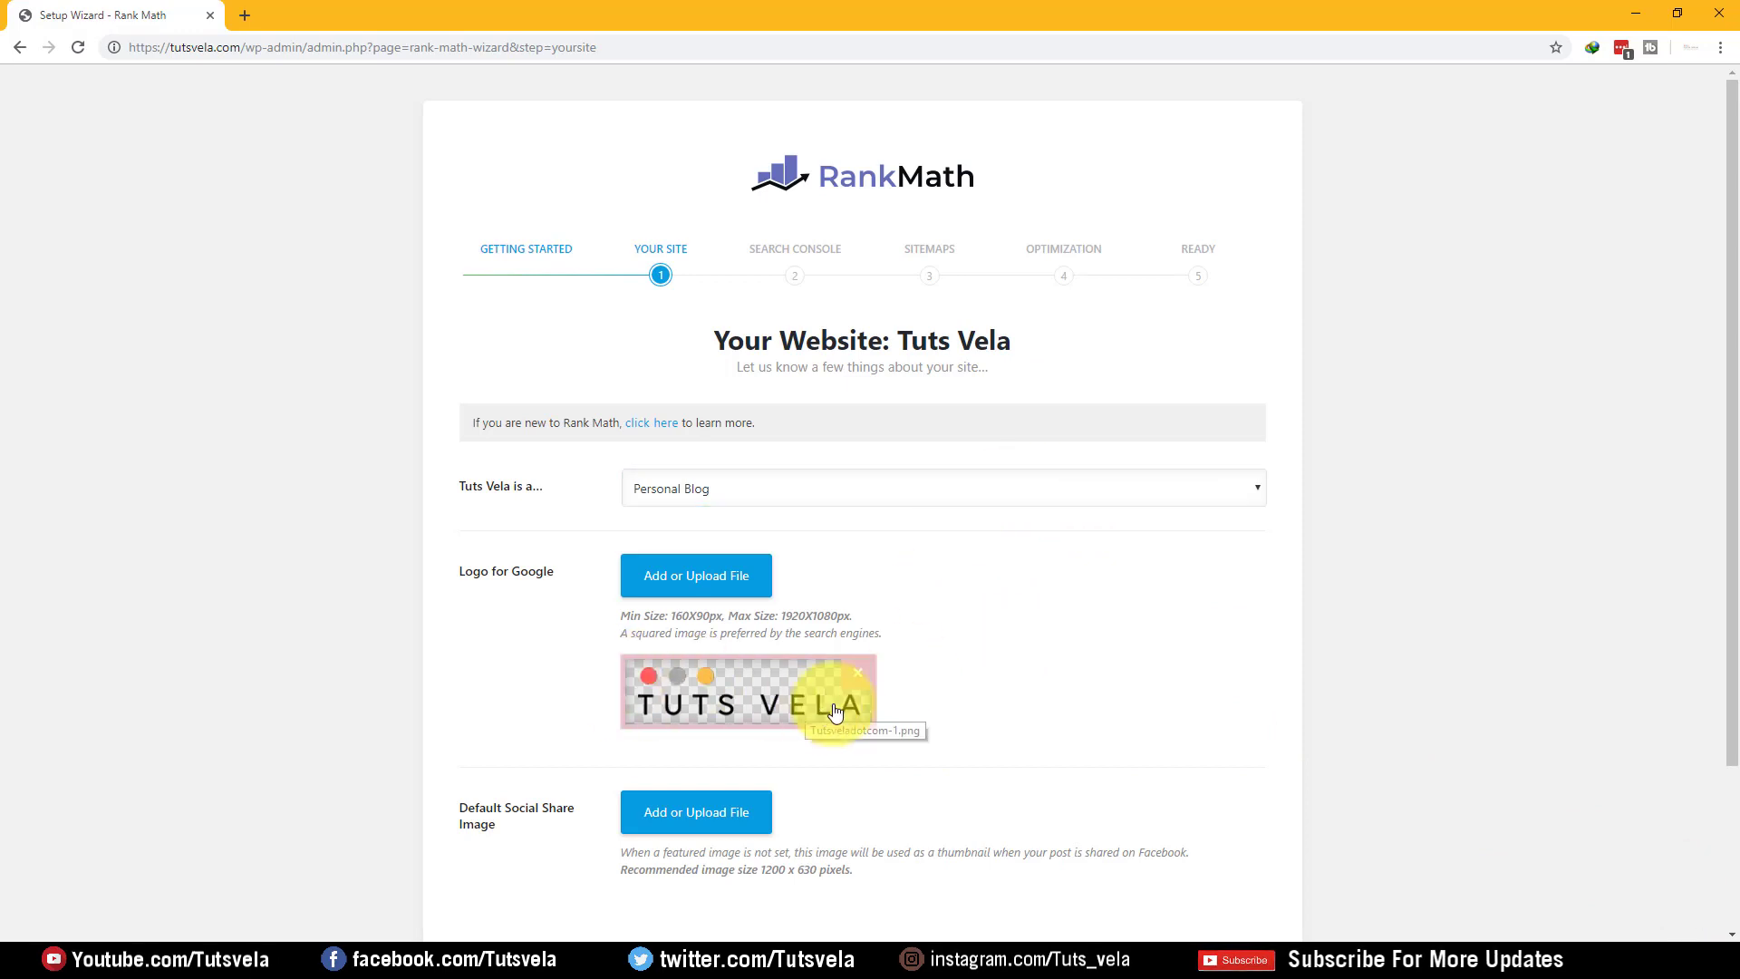
# - Switch to File Explorer and open the Thumbnail for YouTube folder on the Video Tuts (F:) drive
pyautogui.scroll(-2, 1117, 579)
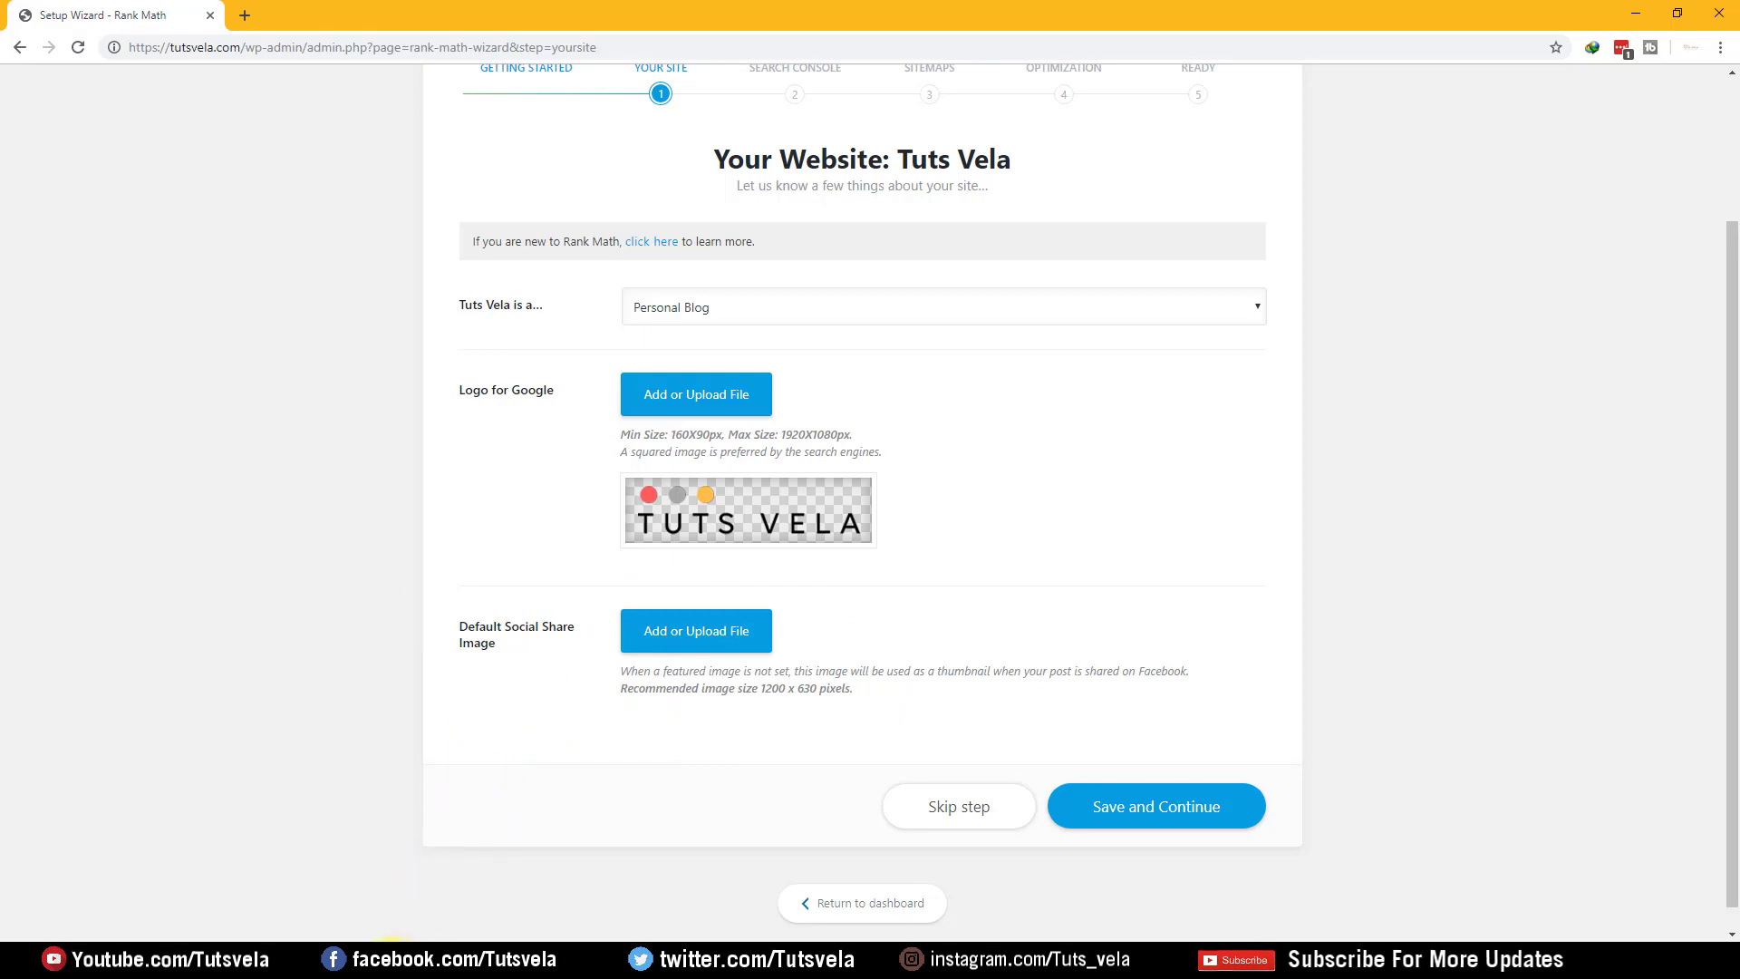
pyautogui.click(549, 666)
pyautogui.press('BackSpace')
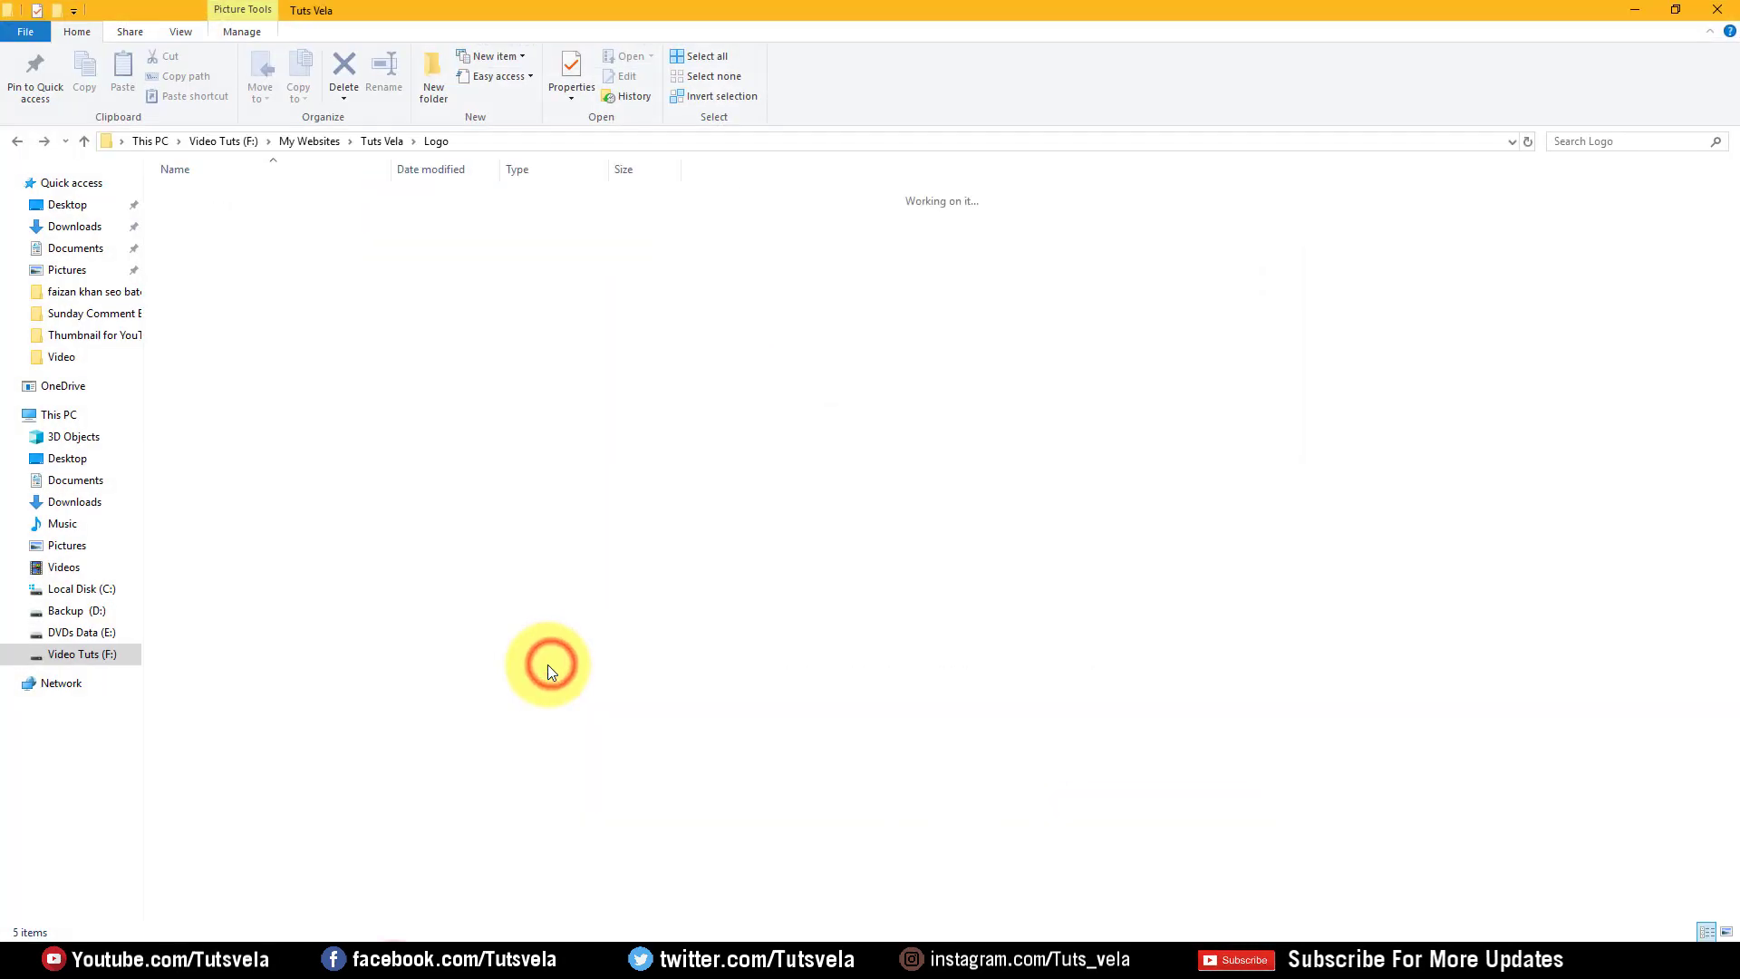
pyautogui.press('BackSpace')
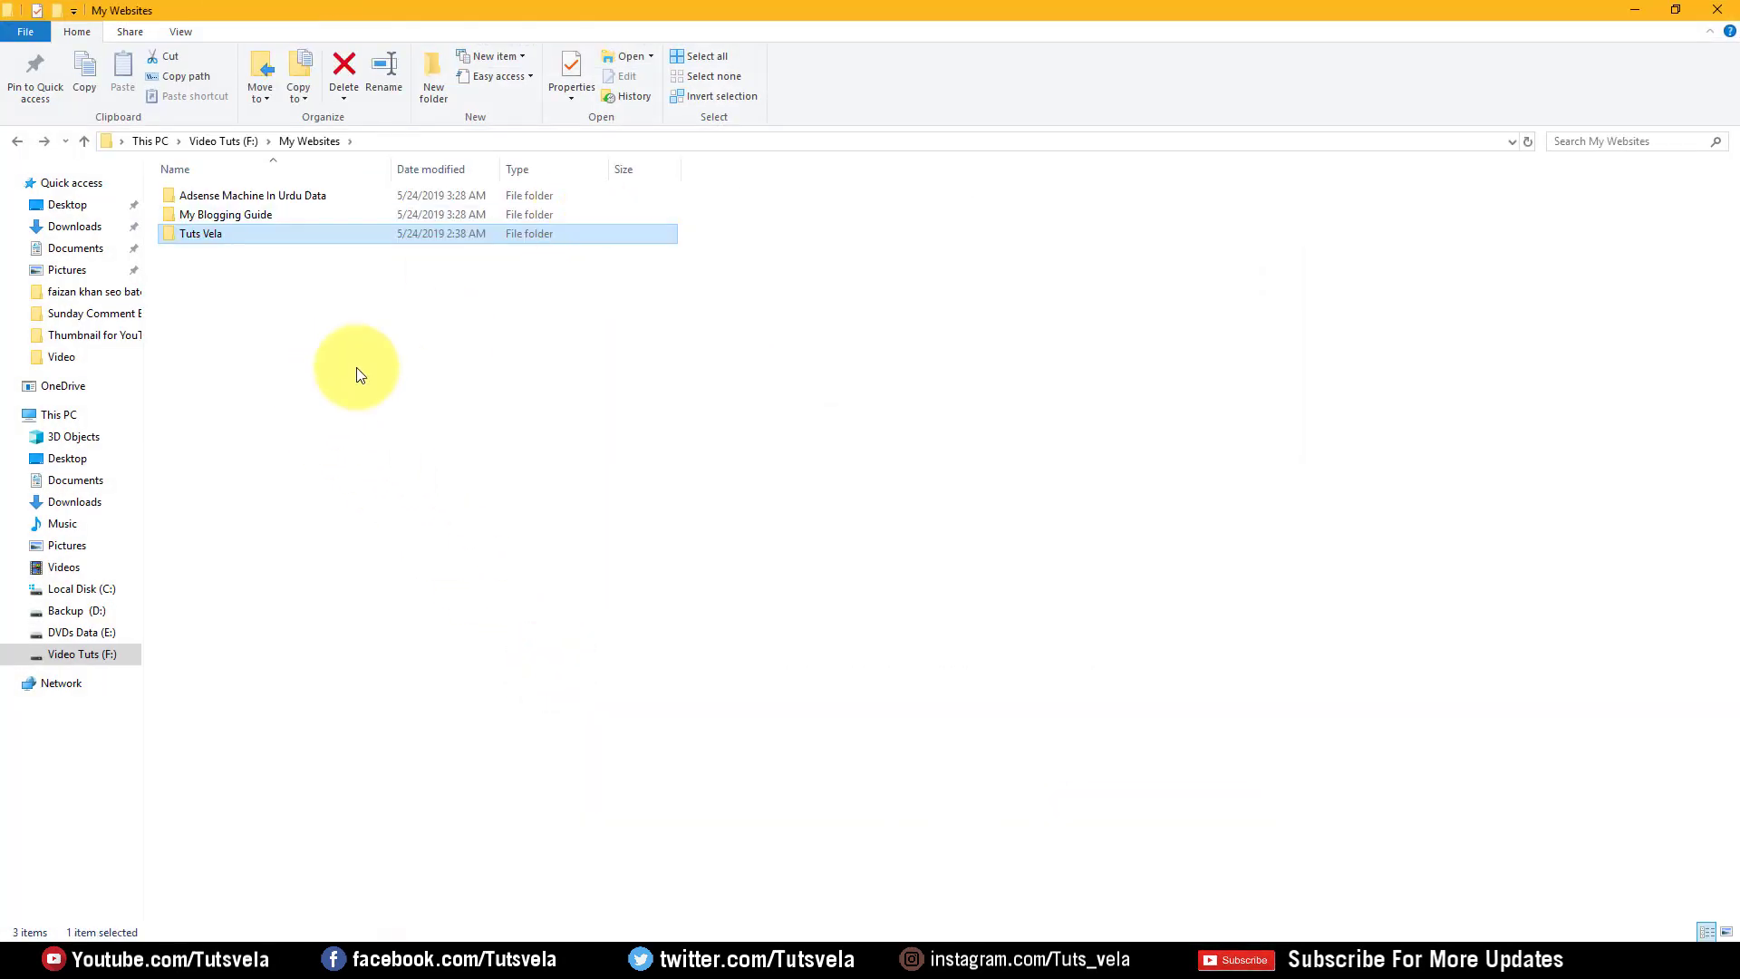
pyautogui.press('BackSpace')
pyautogui.click(840, 580)
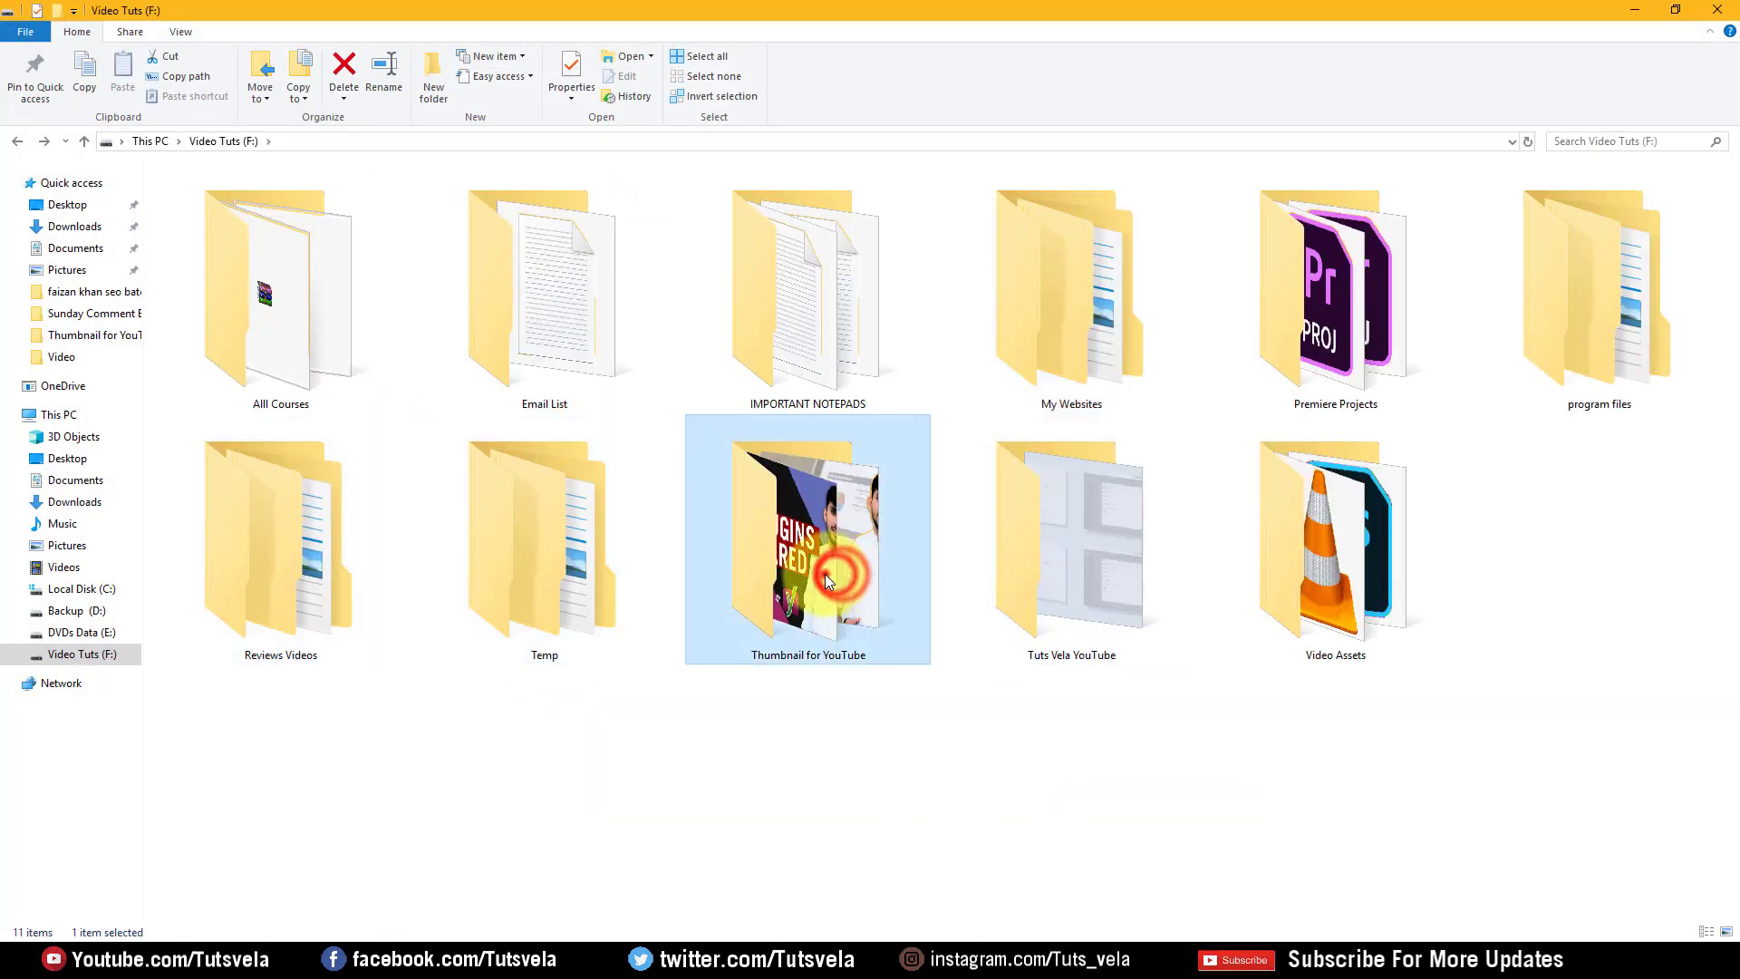
pyautogui.doubleClick(825, 574)
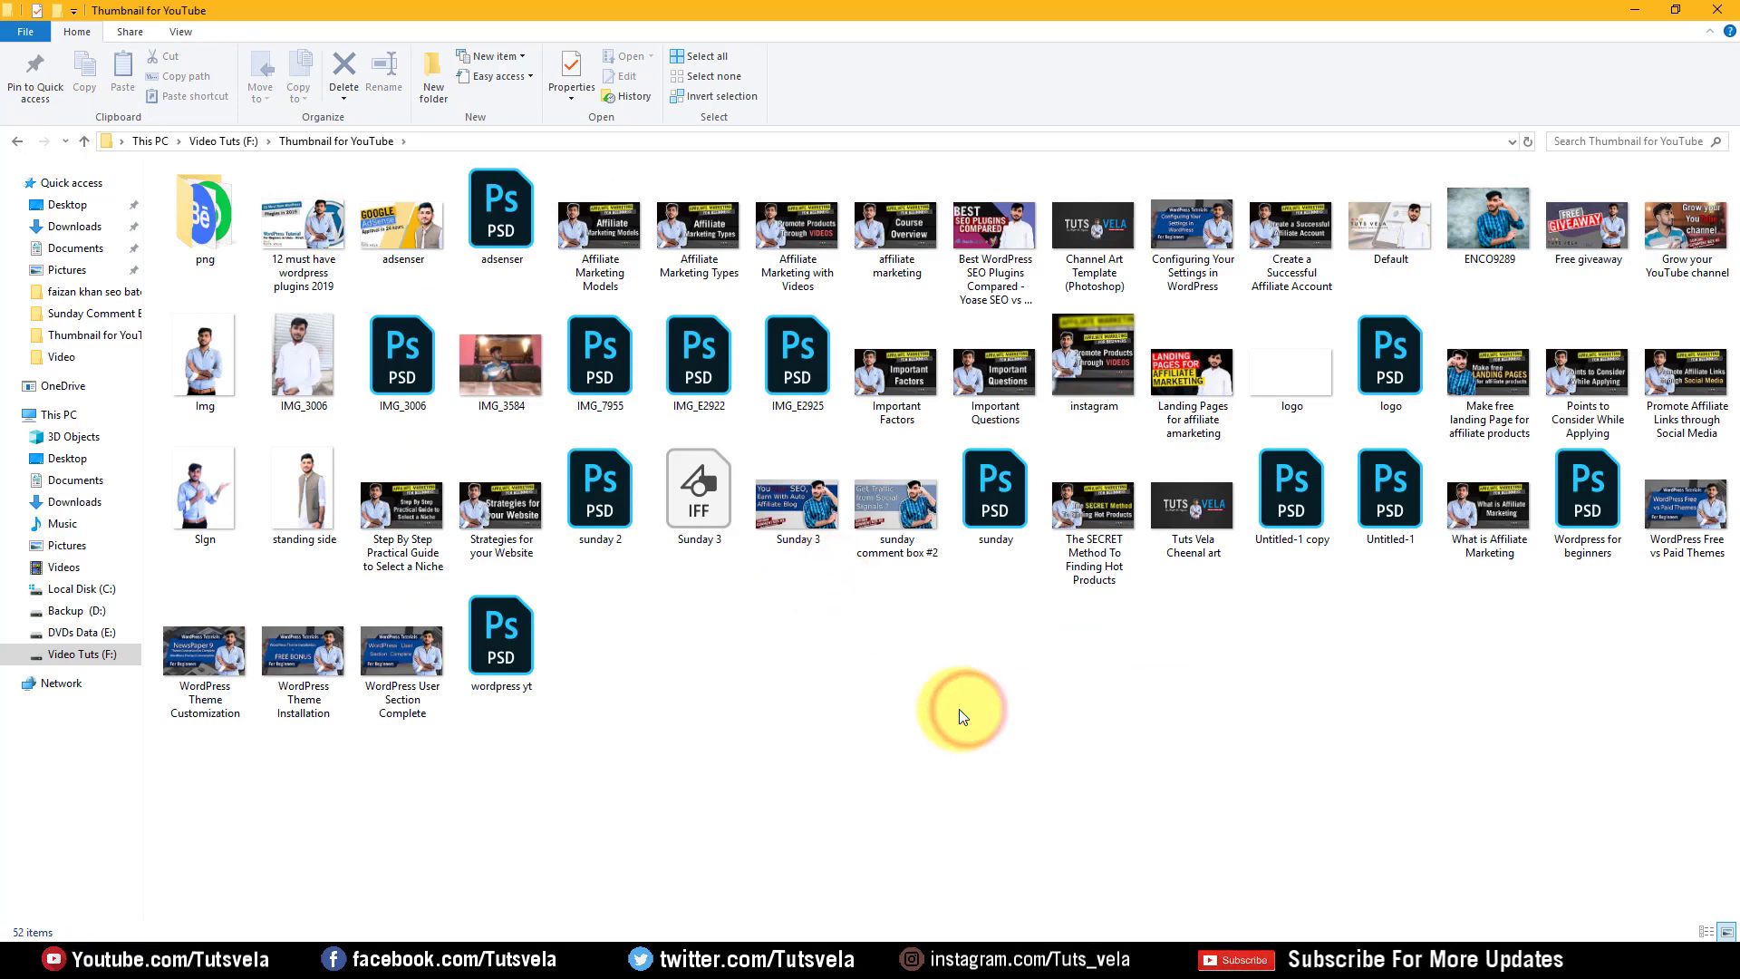
# - Preview the Default image from the Thumbnail for YouTube folder and close the viewer
pyautogui.click(1664, 669)
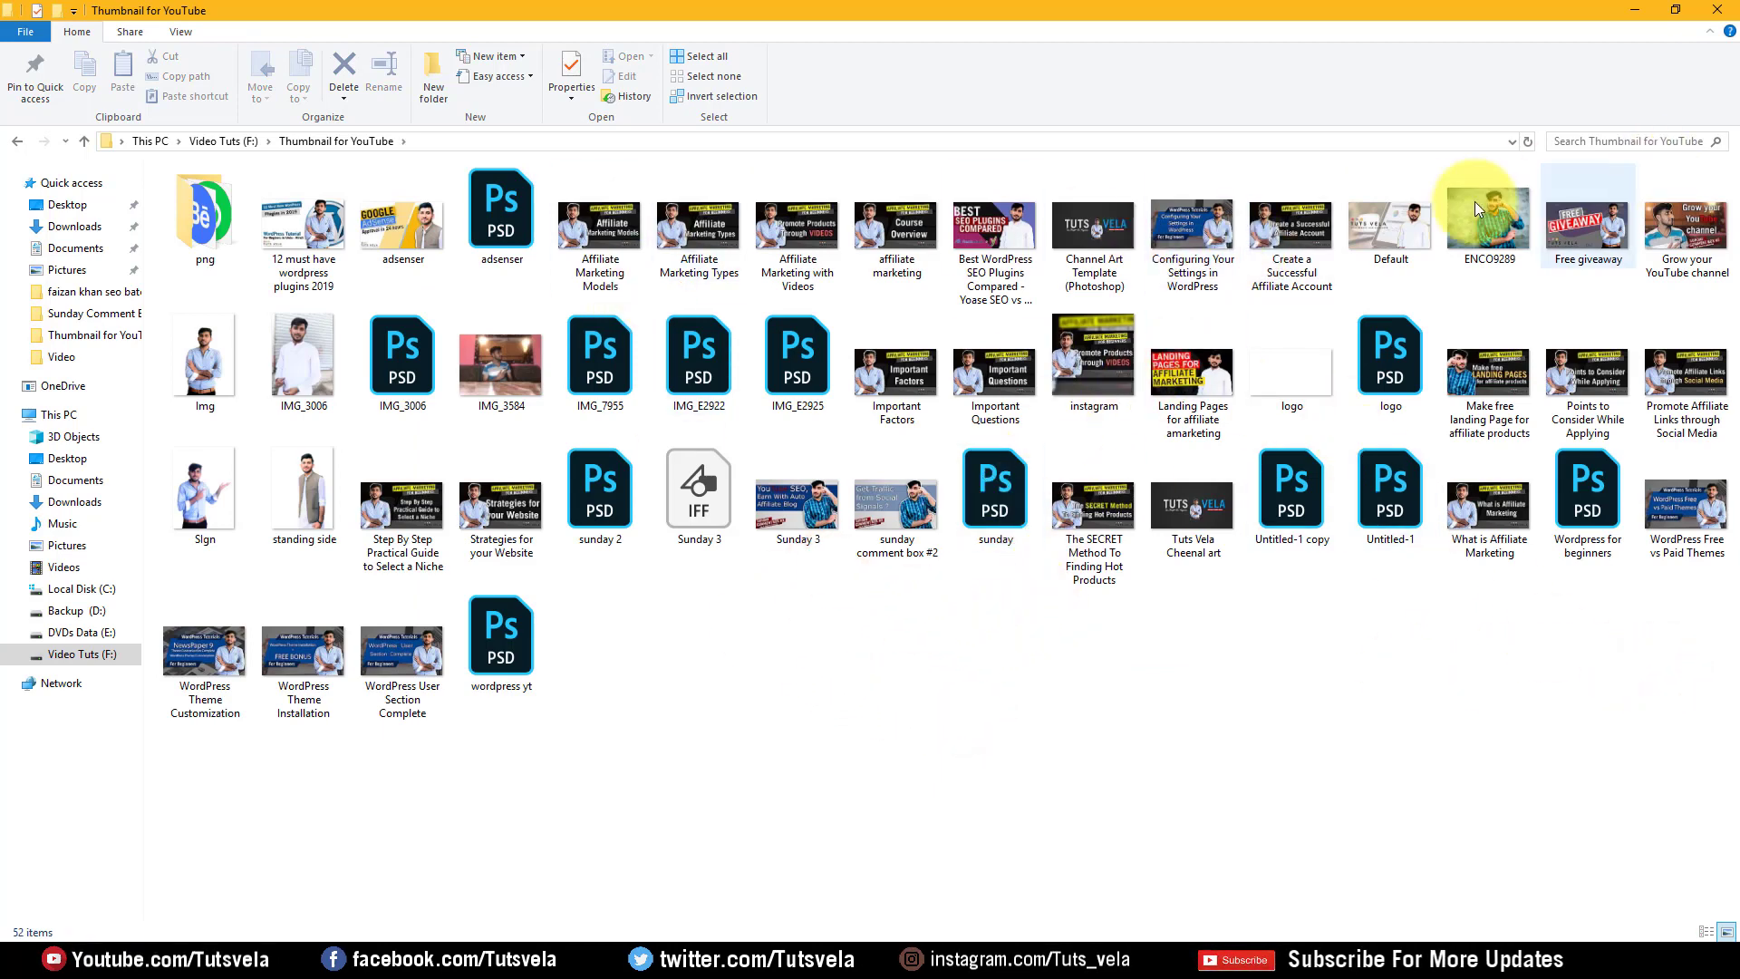
pyautogui.click(1393, 237)
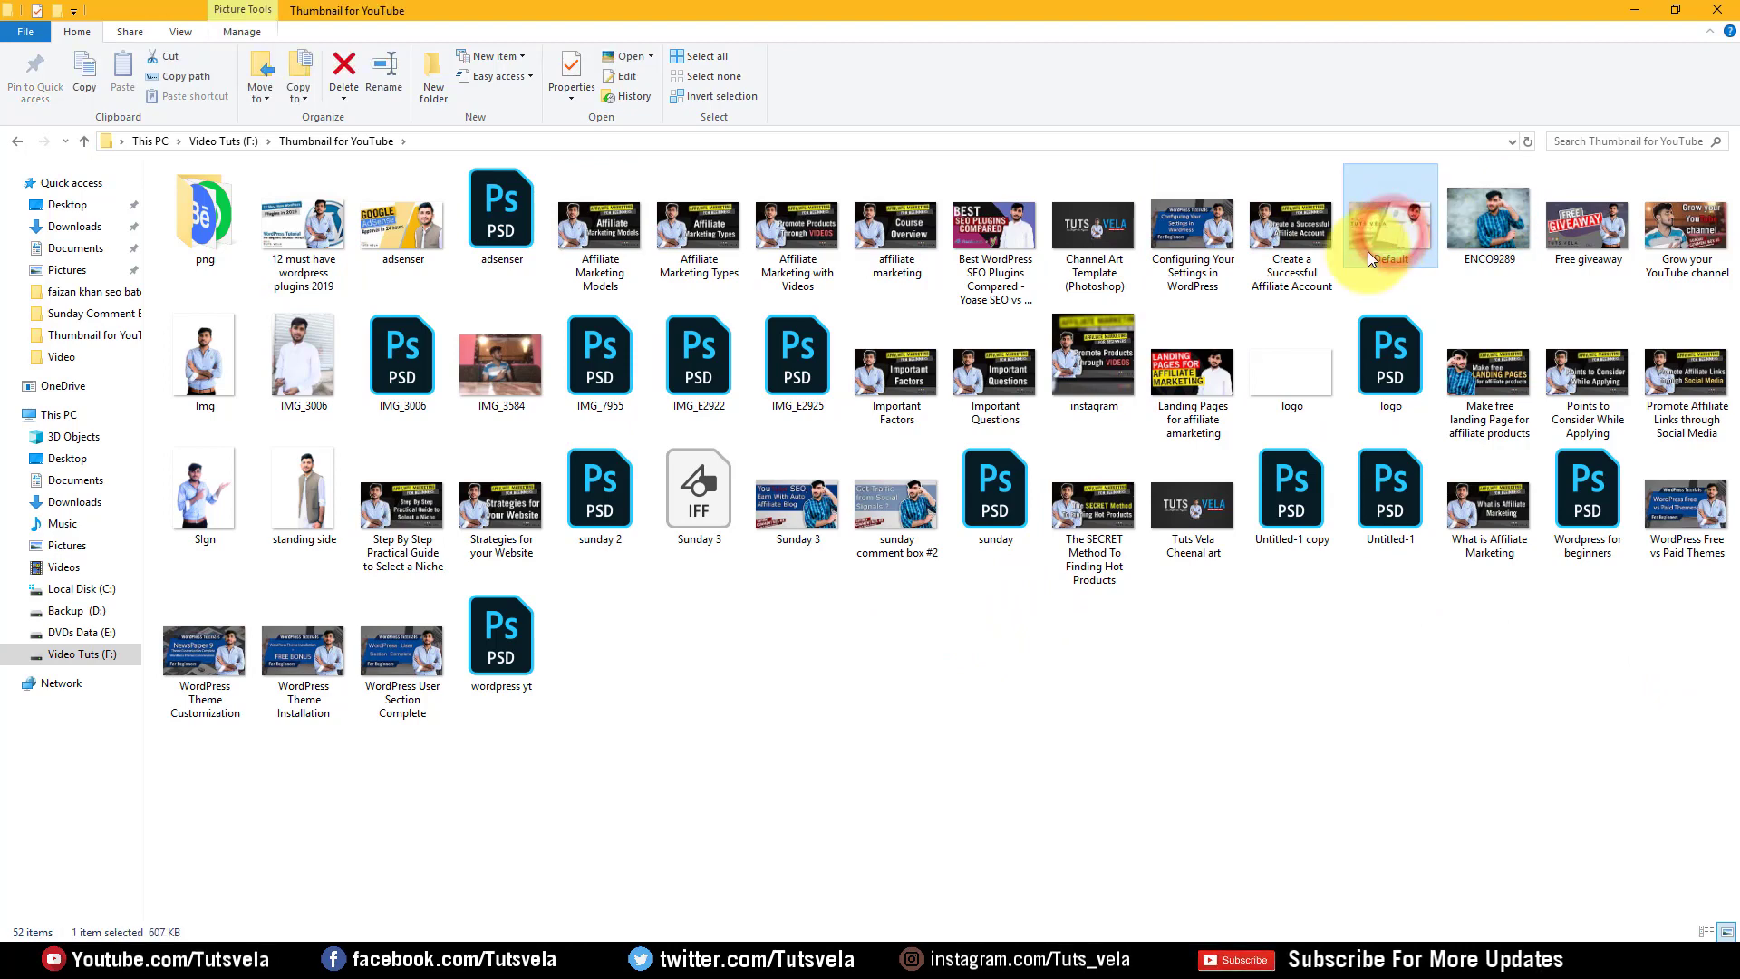
pyautogui.doubleClick(1390, 237)
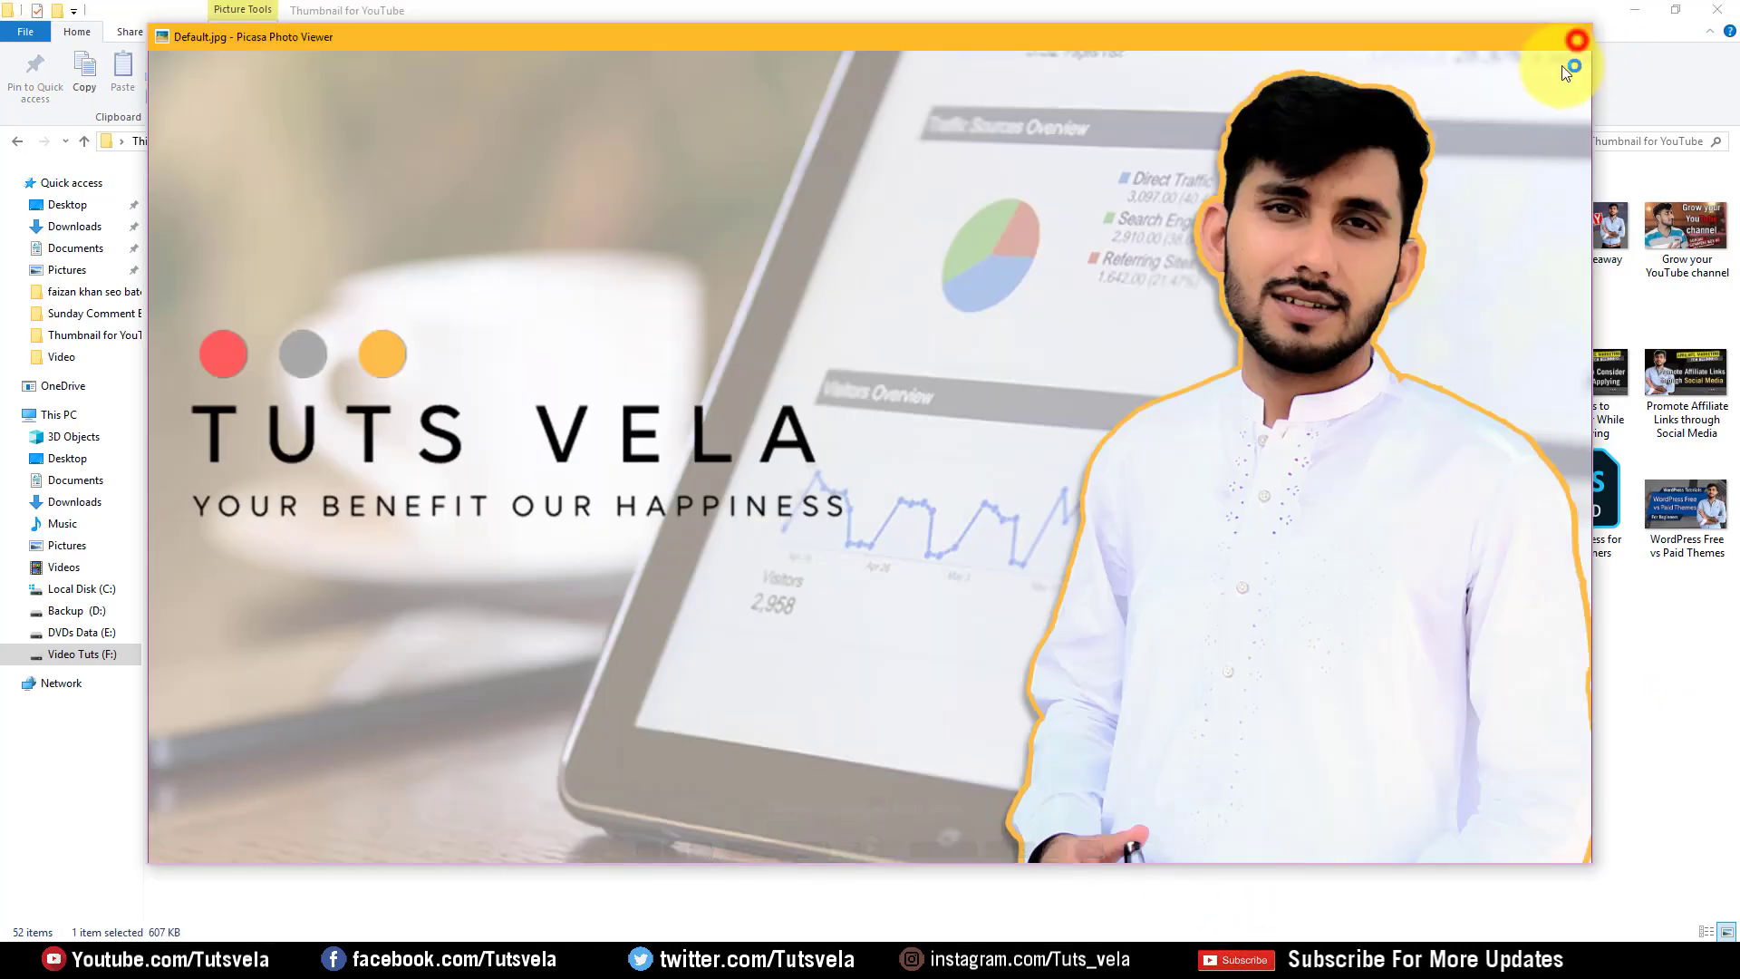
pyautogui.click(1570, 36)
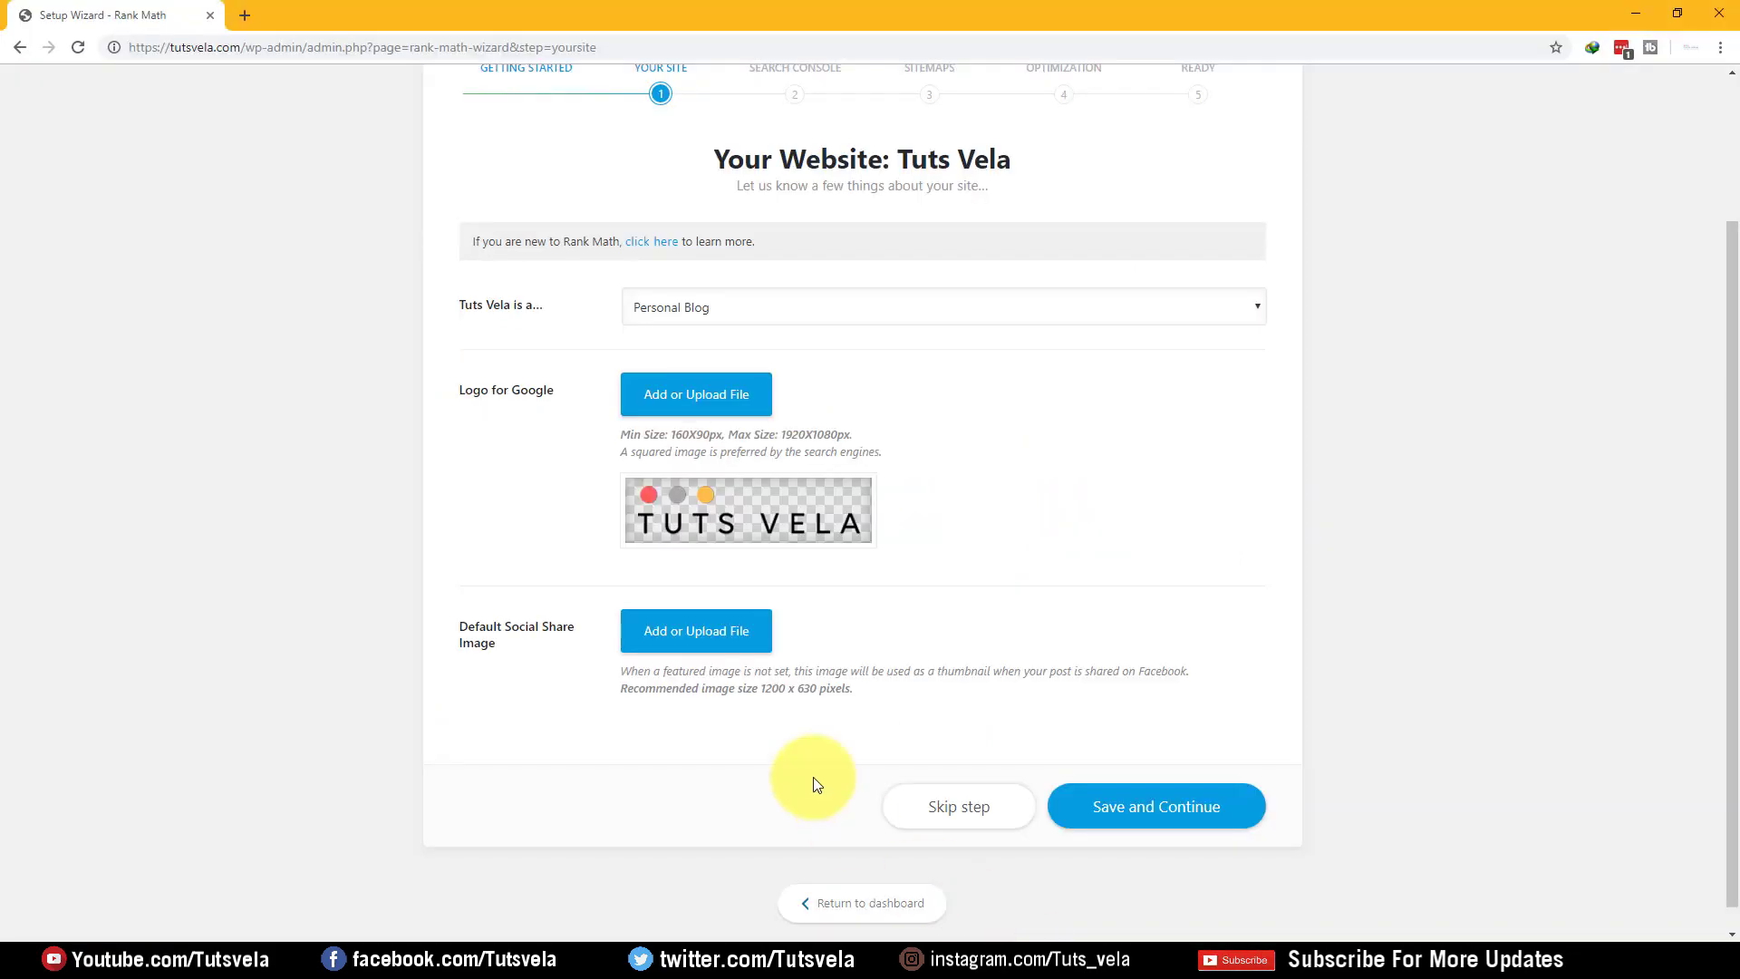
# - Upload the Default image from the Thumbnail for YouTube folder for the wizard's Default Social Share Image
pyautogui.click(717, 640)
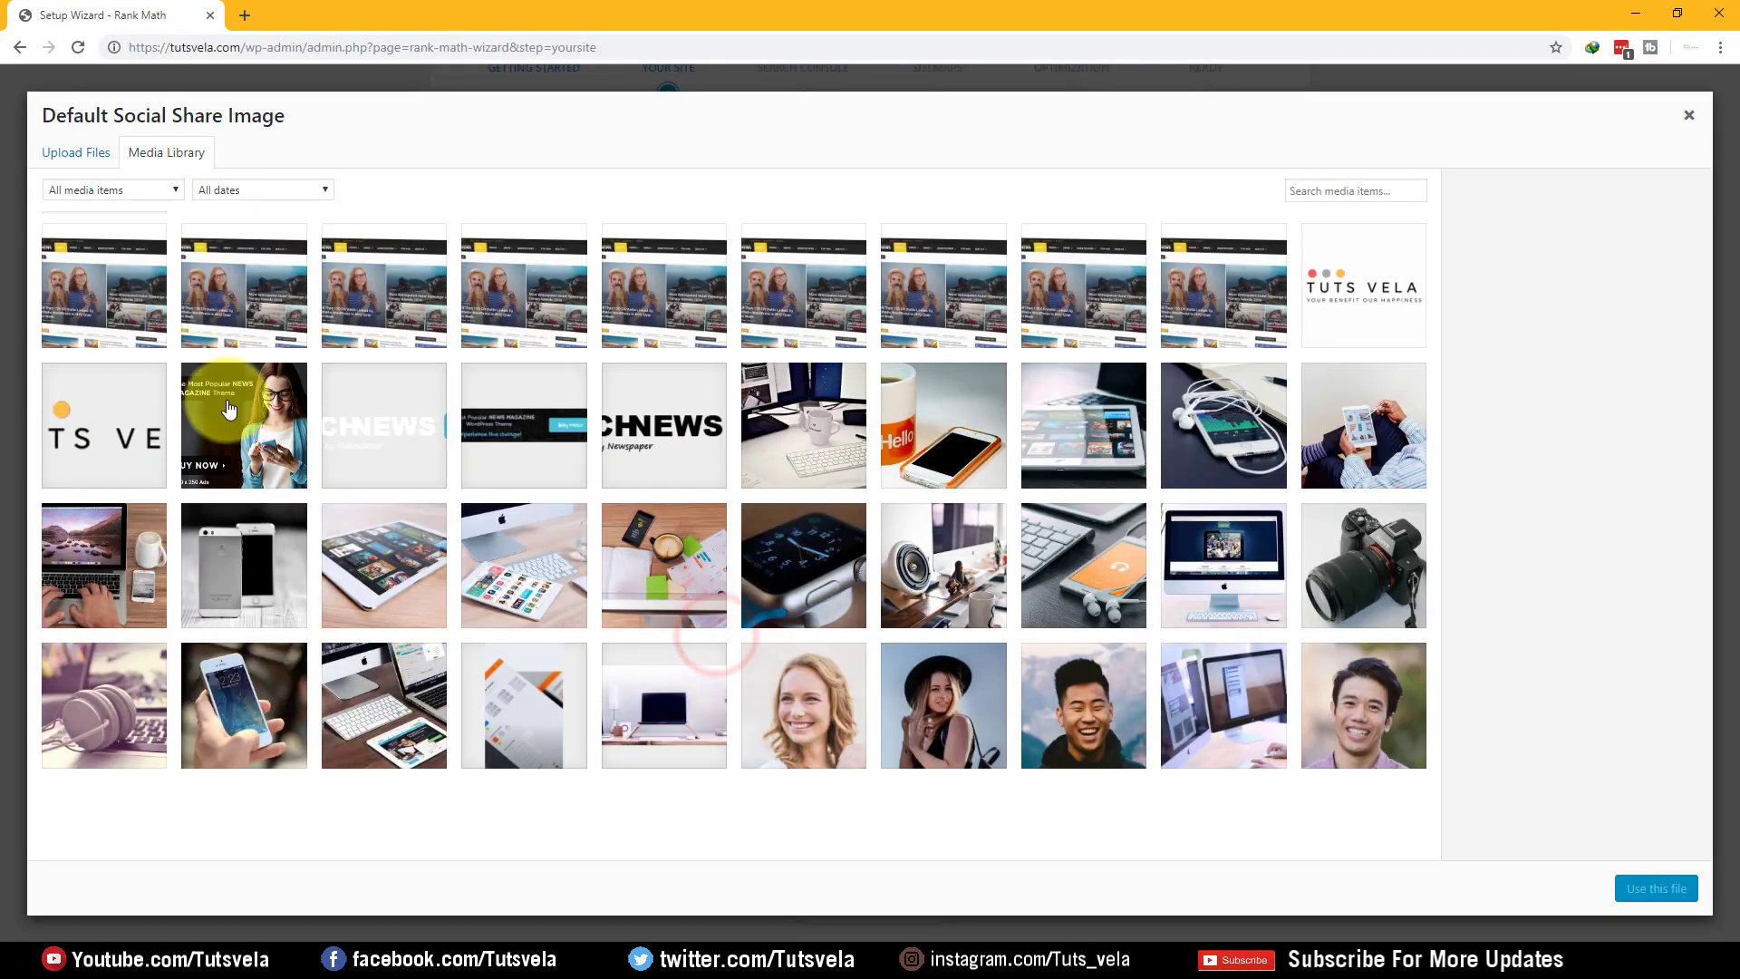
pyautogui.click(398, 943)
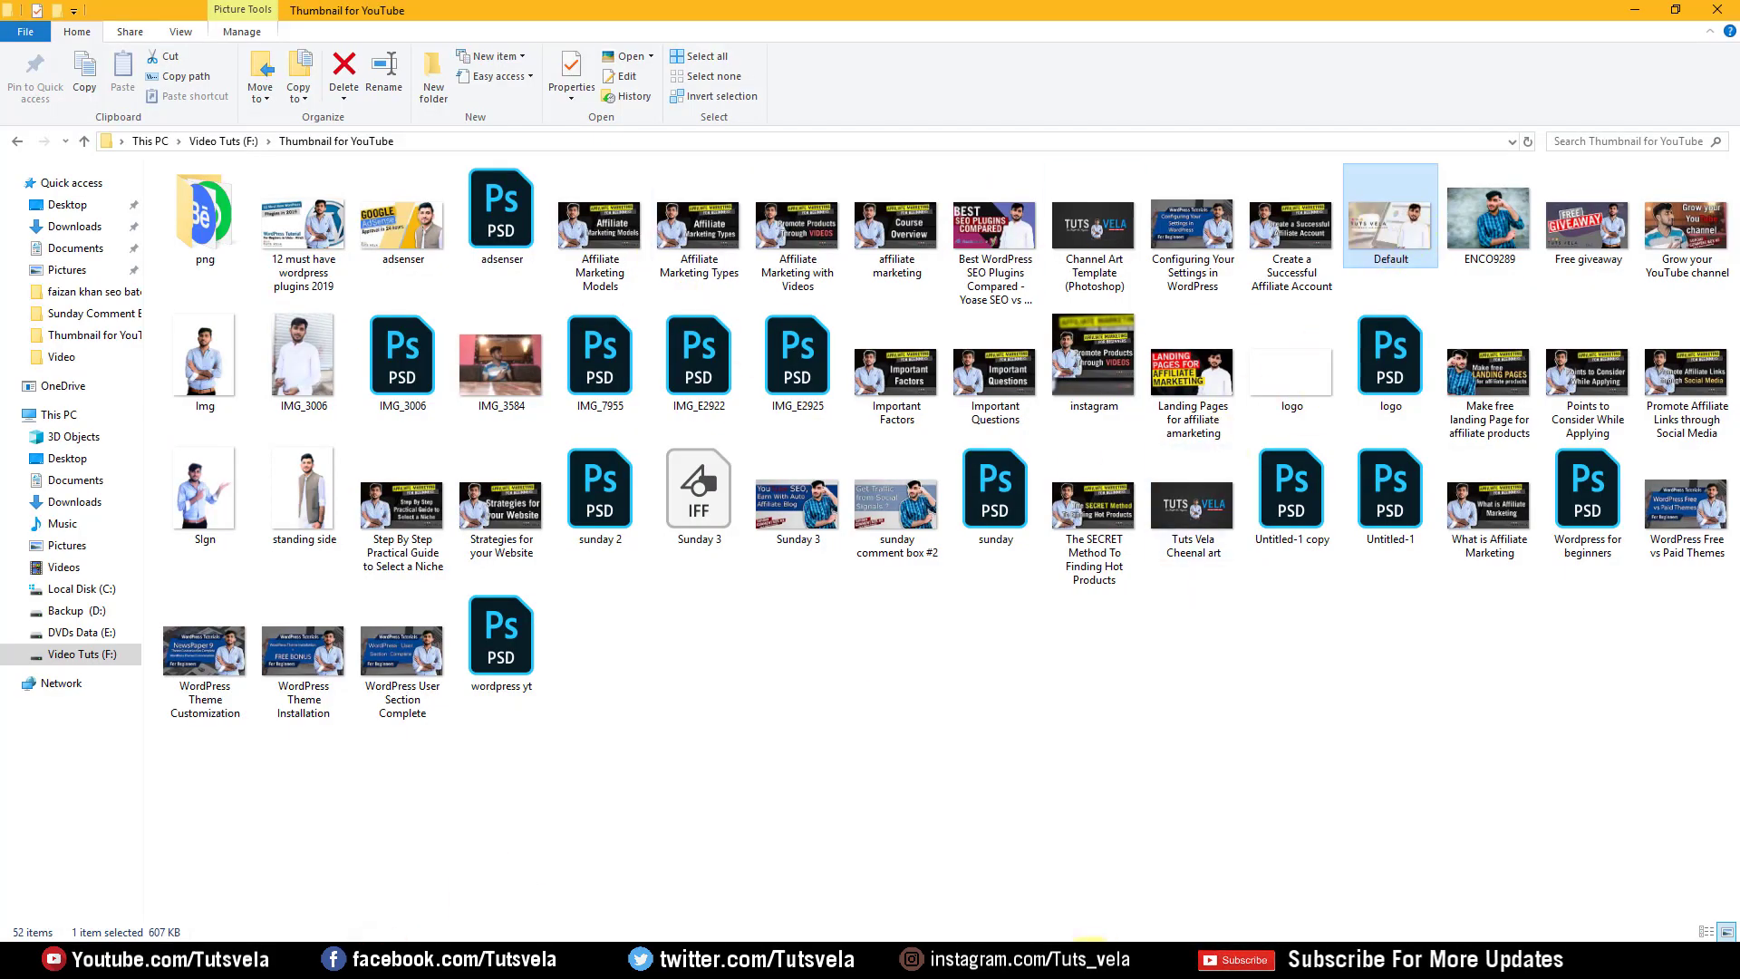
pyautogui.click(994, 943)
pyautogui.click(100, 152)
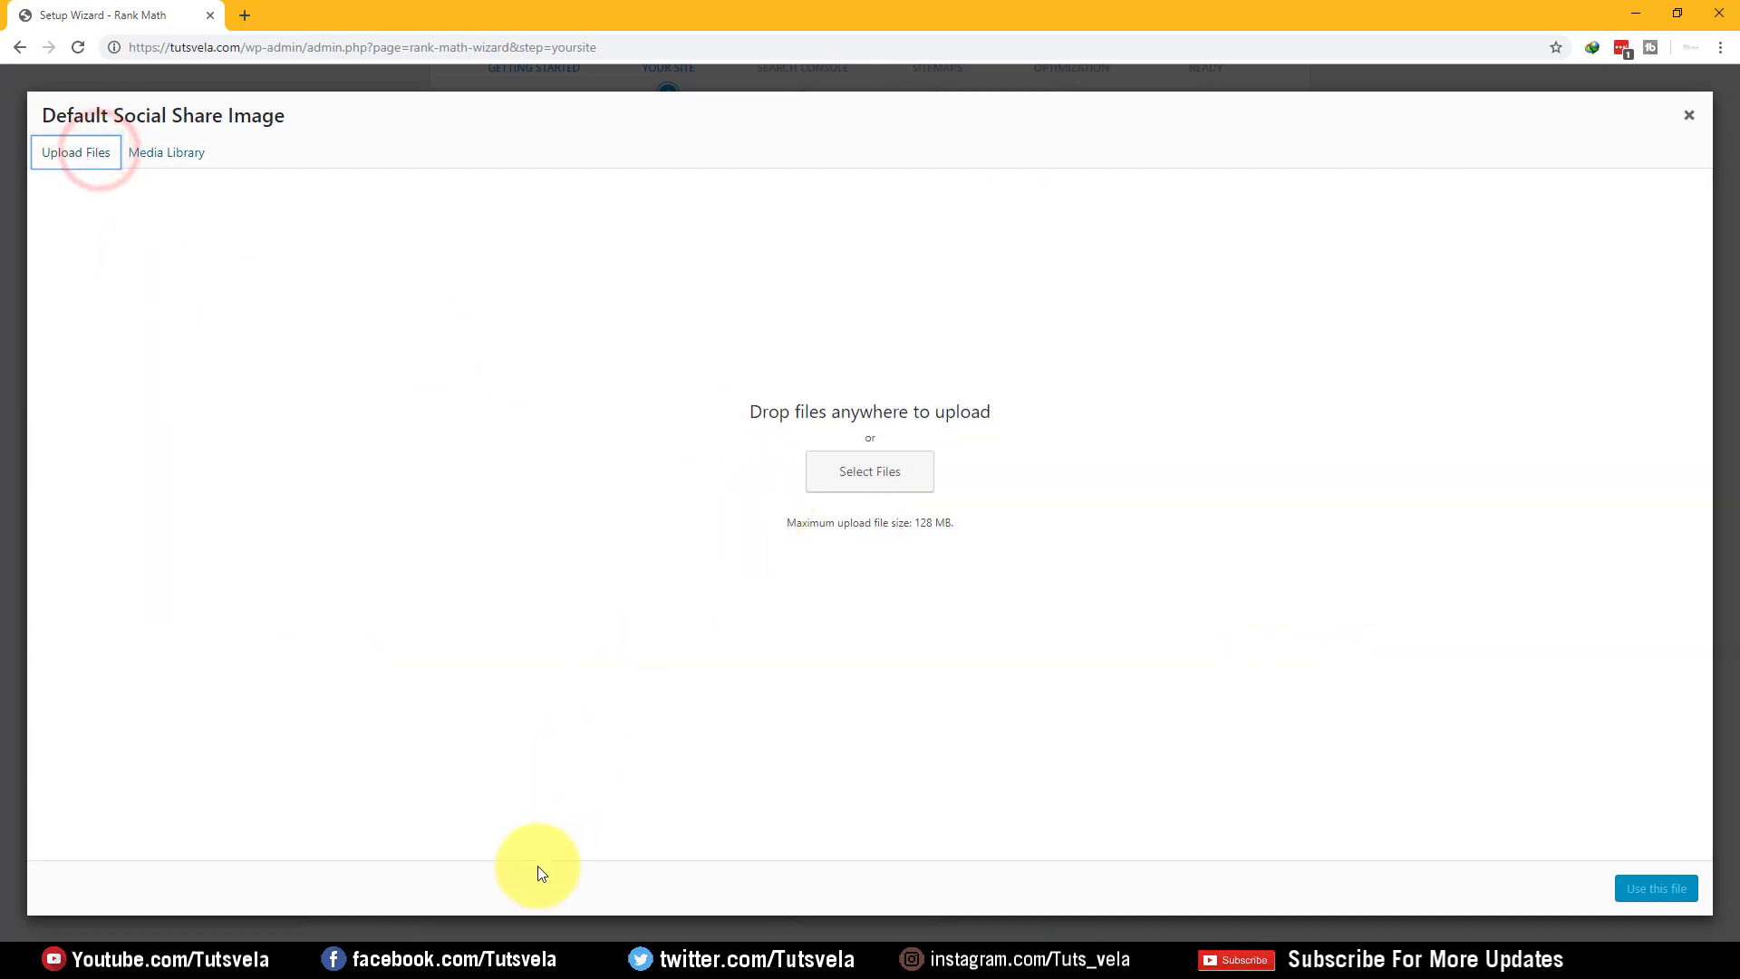
pyautogui.click(398, 943)
pyautogui.moveTo(1402, 205); pyautogui.dragTo(688, 524)
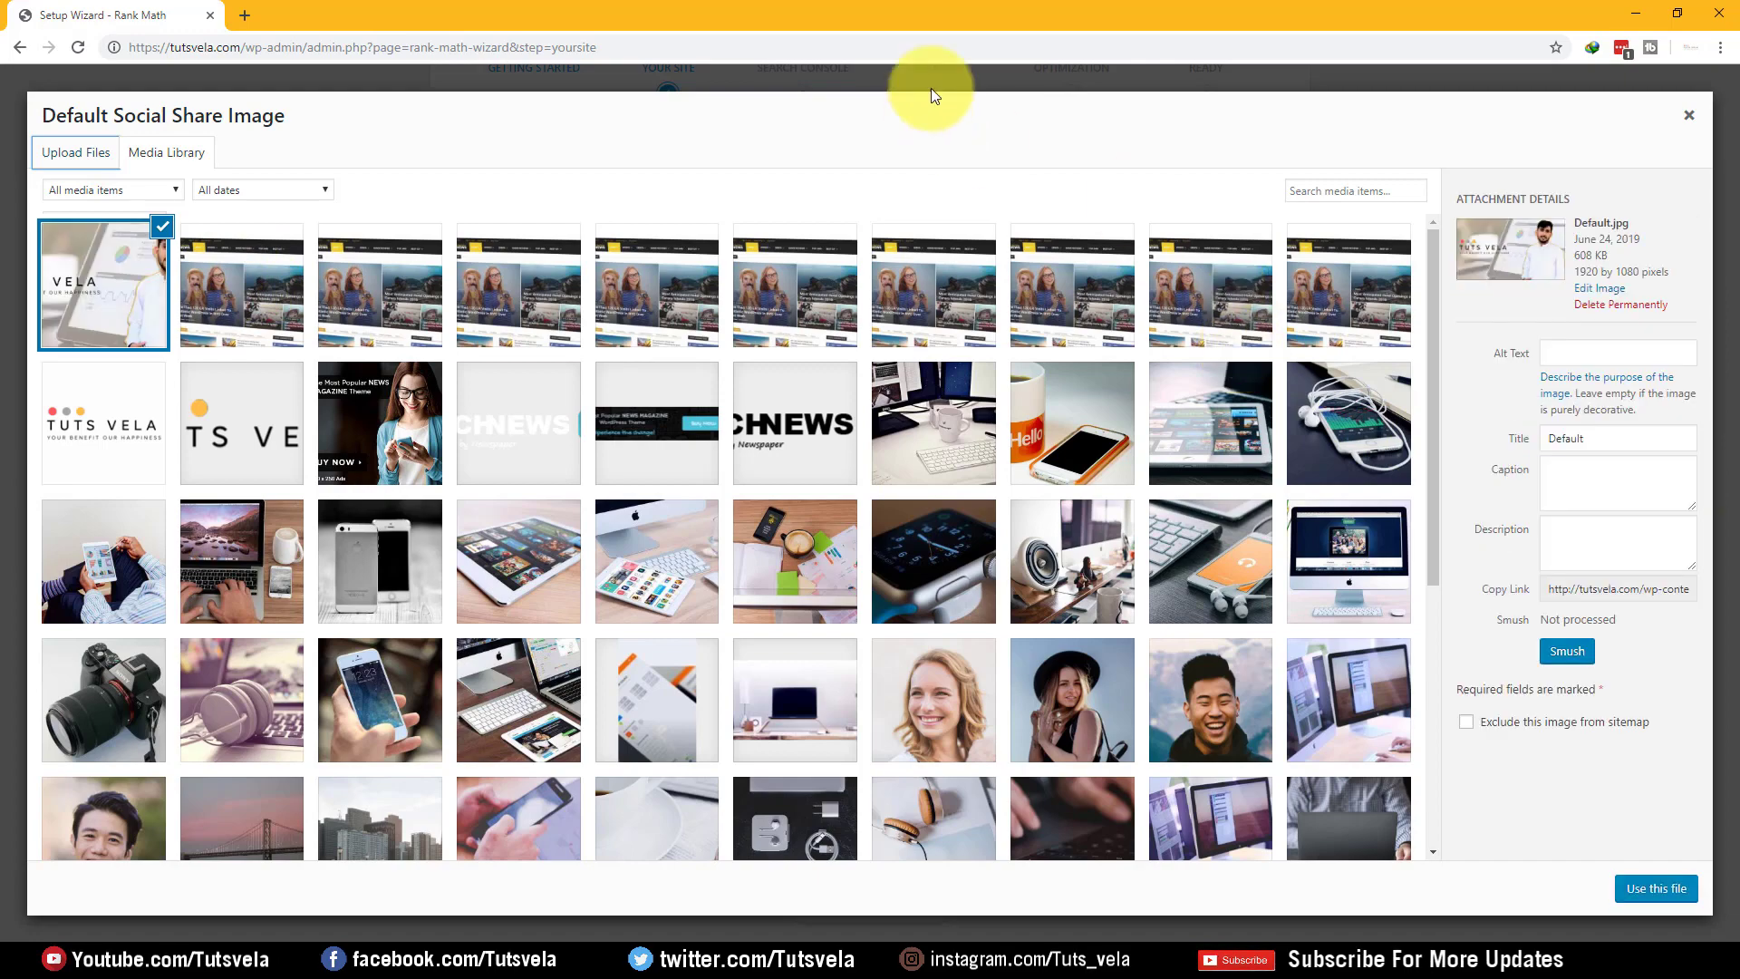
# - Give the uploaded image the title and description "Default Image" and use it as the Default Social Share Image
pyautogui.click(1638, 438)
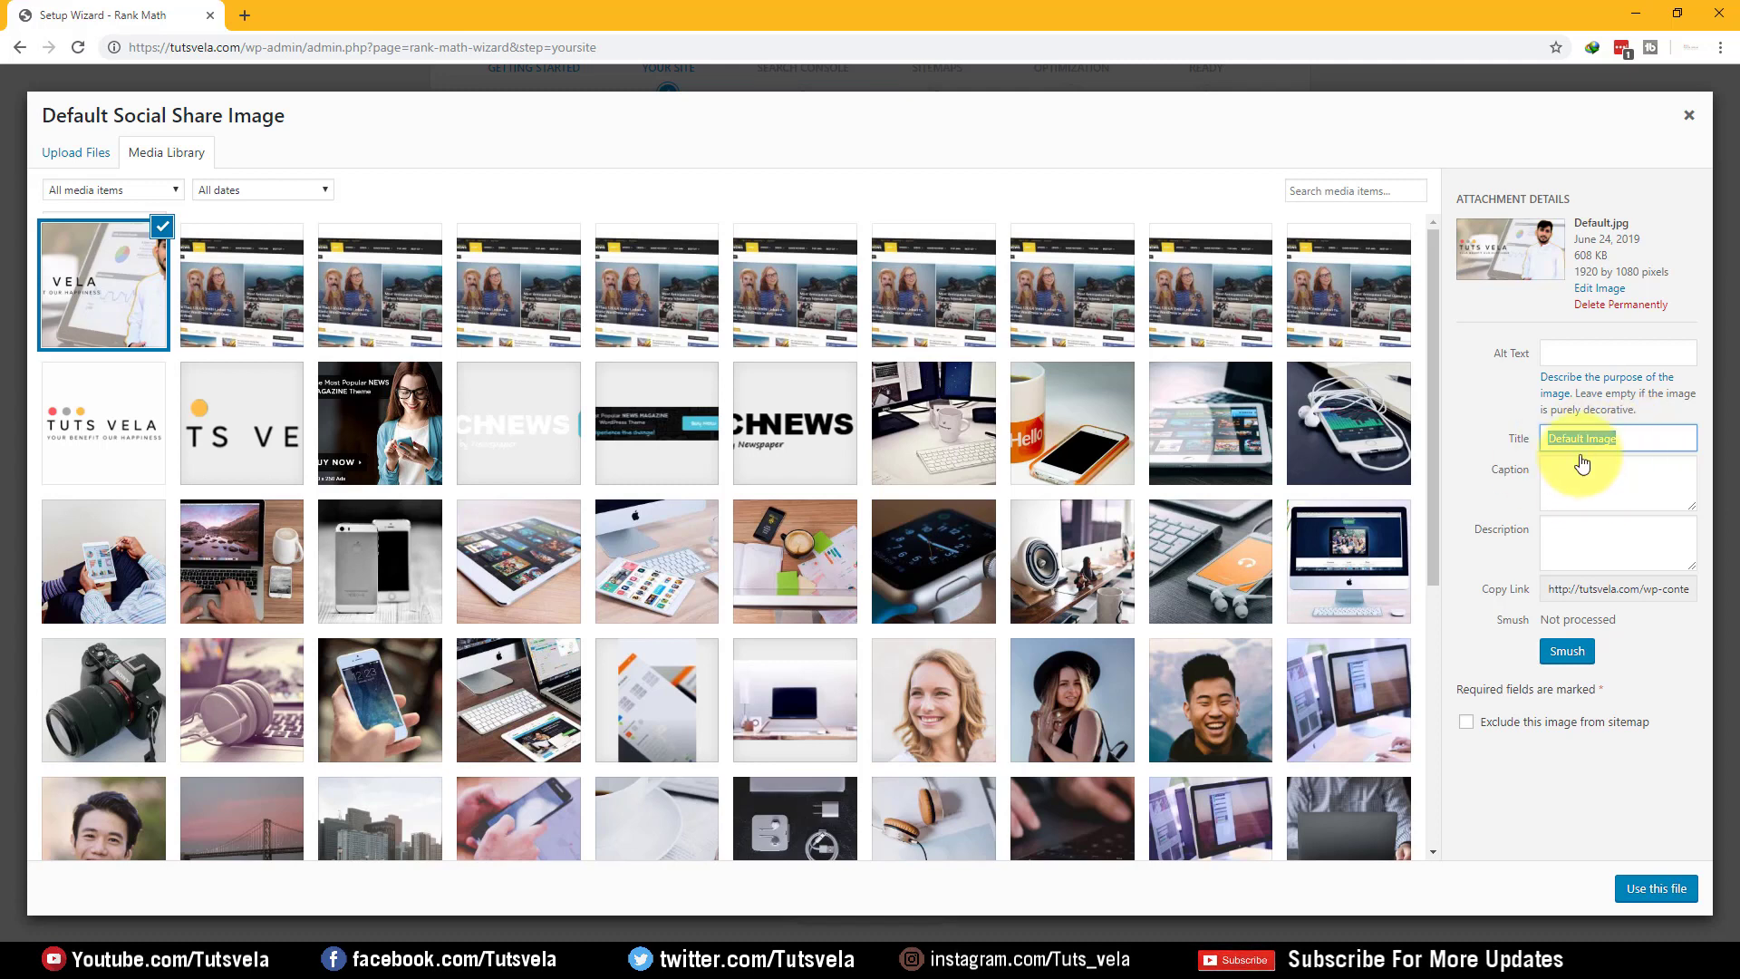
pyautogui.click(1588, 542)
pyautogui.write('Default Image')
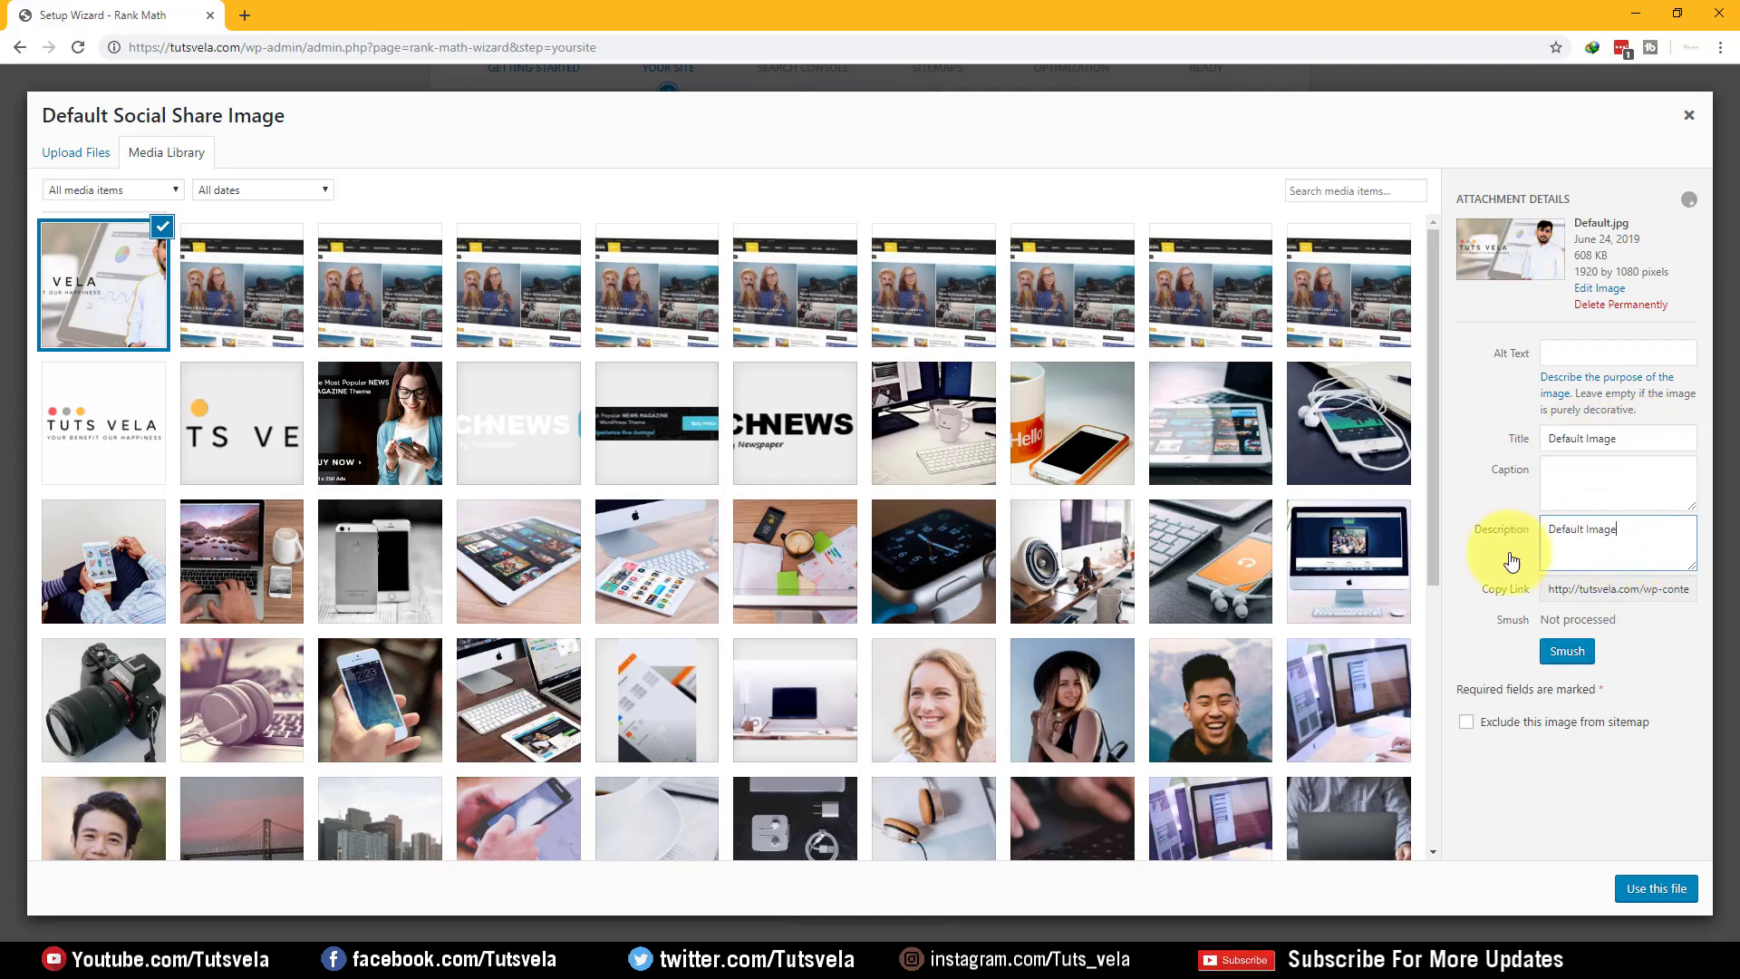
pyautogui.click(1647, 883)
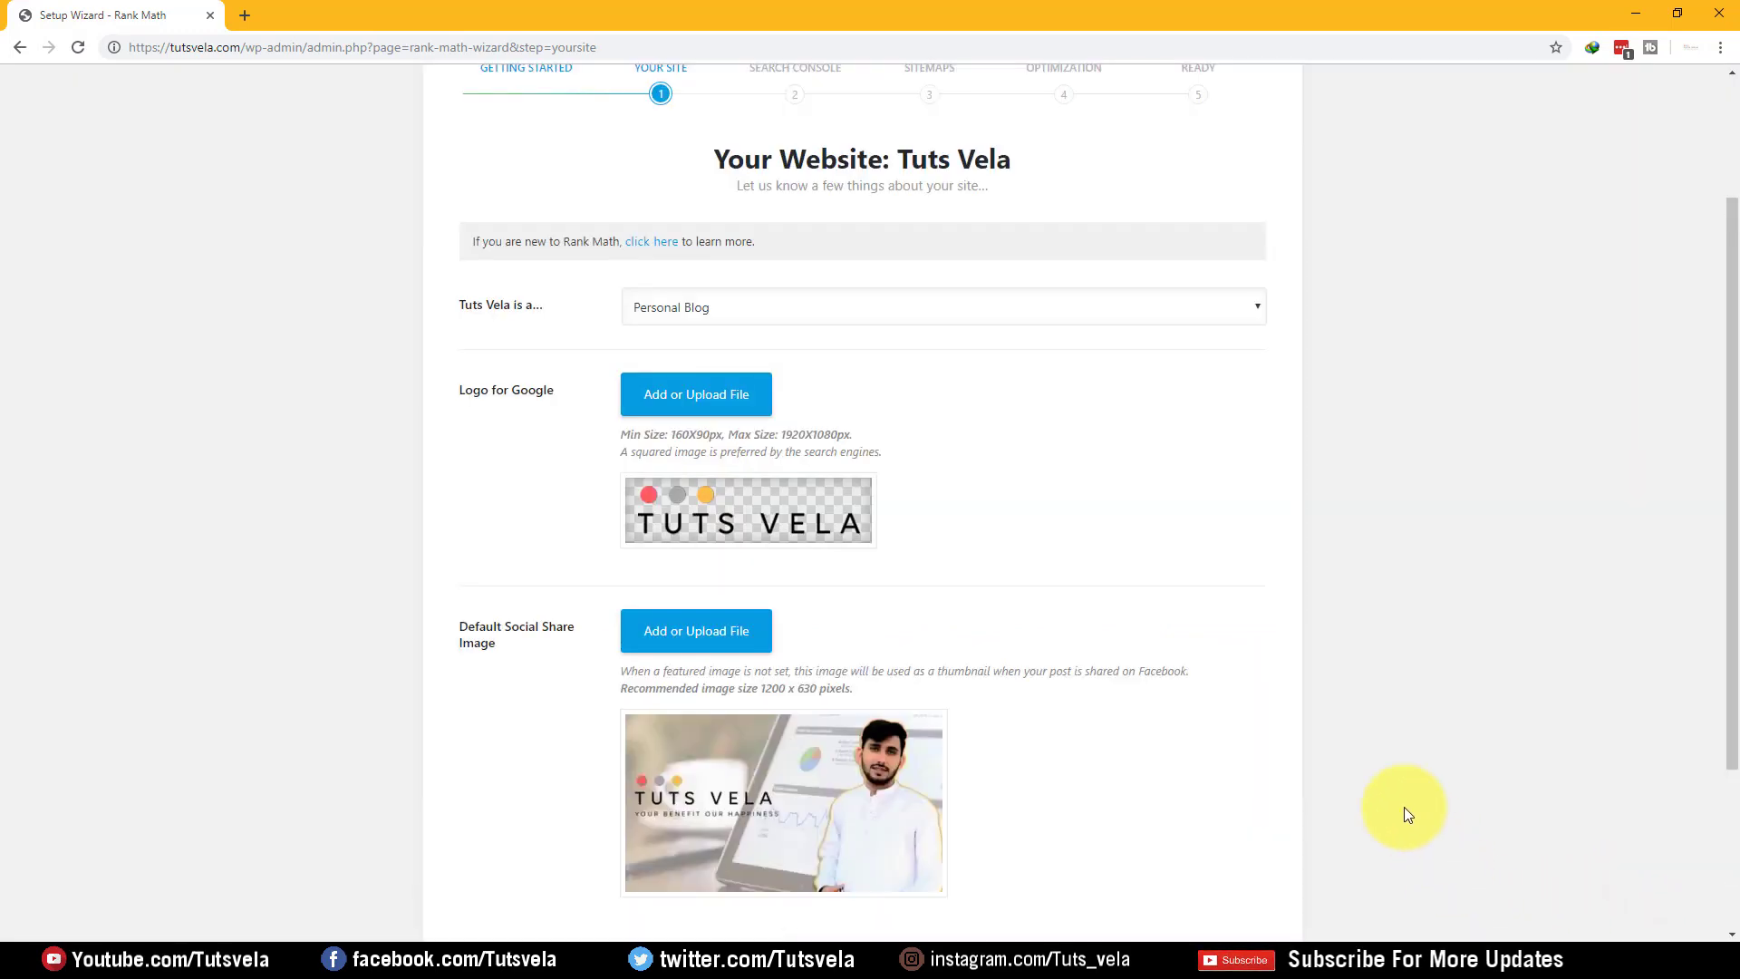
# - Save the Your Site settings and continue to the Search Console step
pyautogui.scroll(-1, 998, 661)
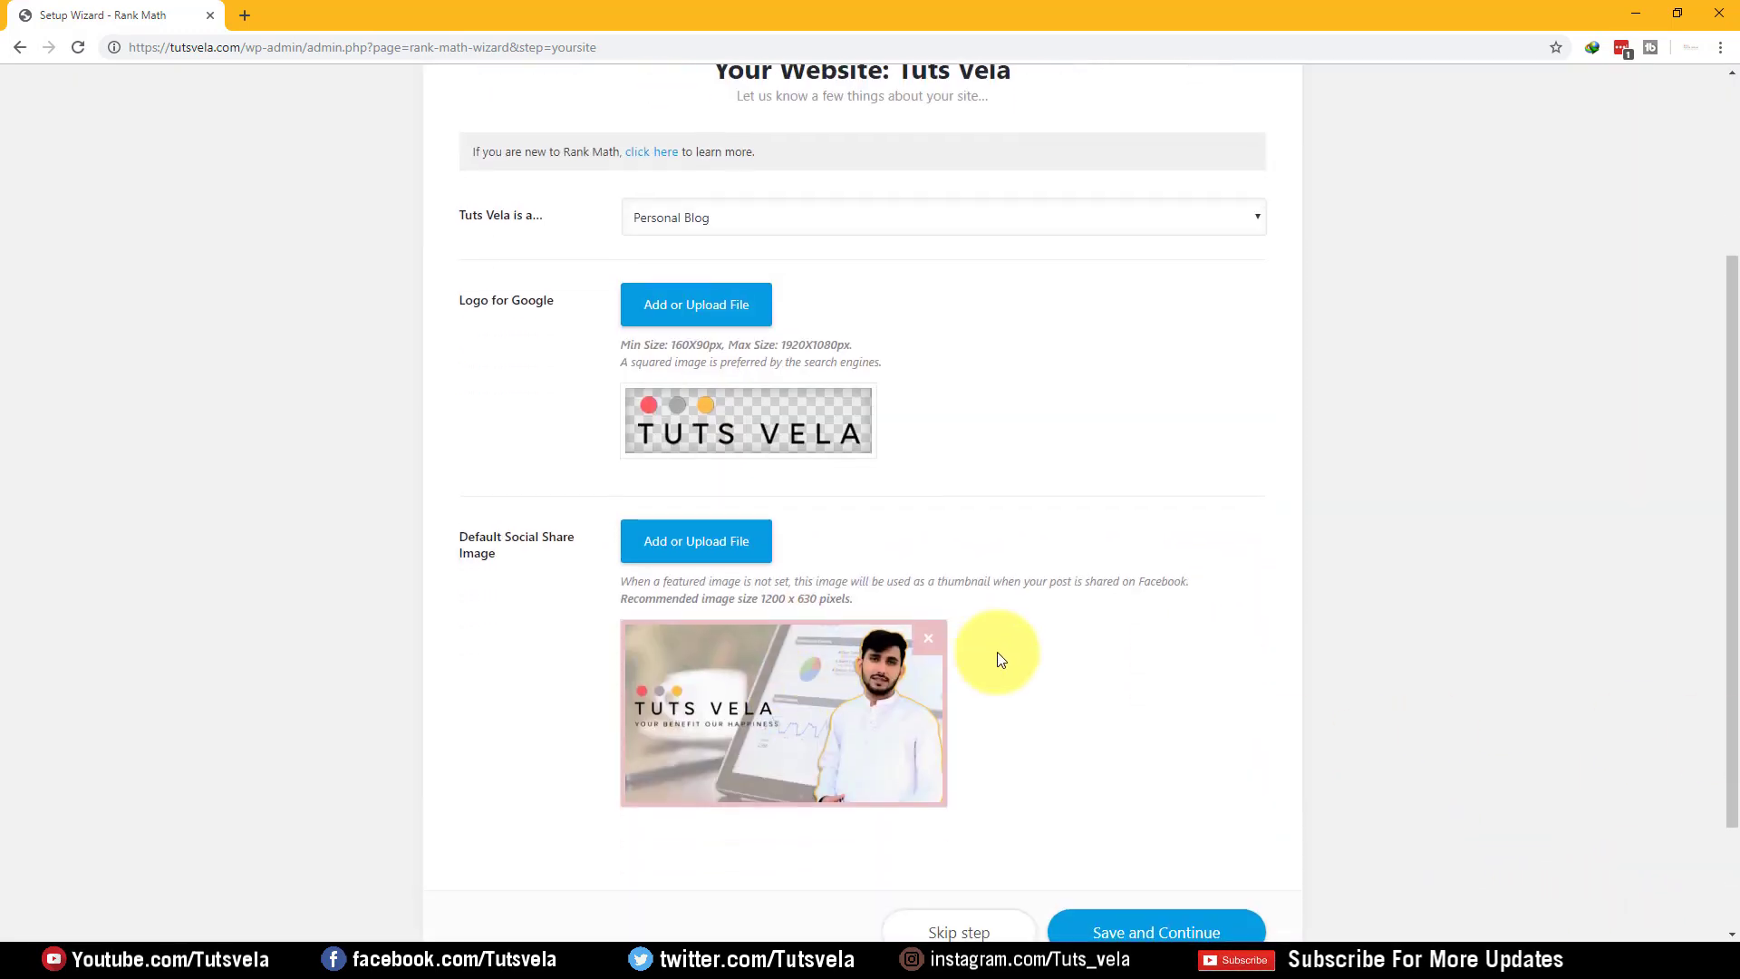
pyautogui.scroll(-2, 1176, 835)
pyautogui.click(1182, 797)
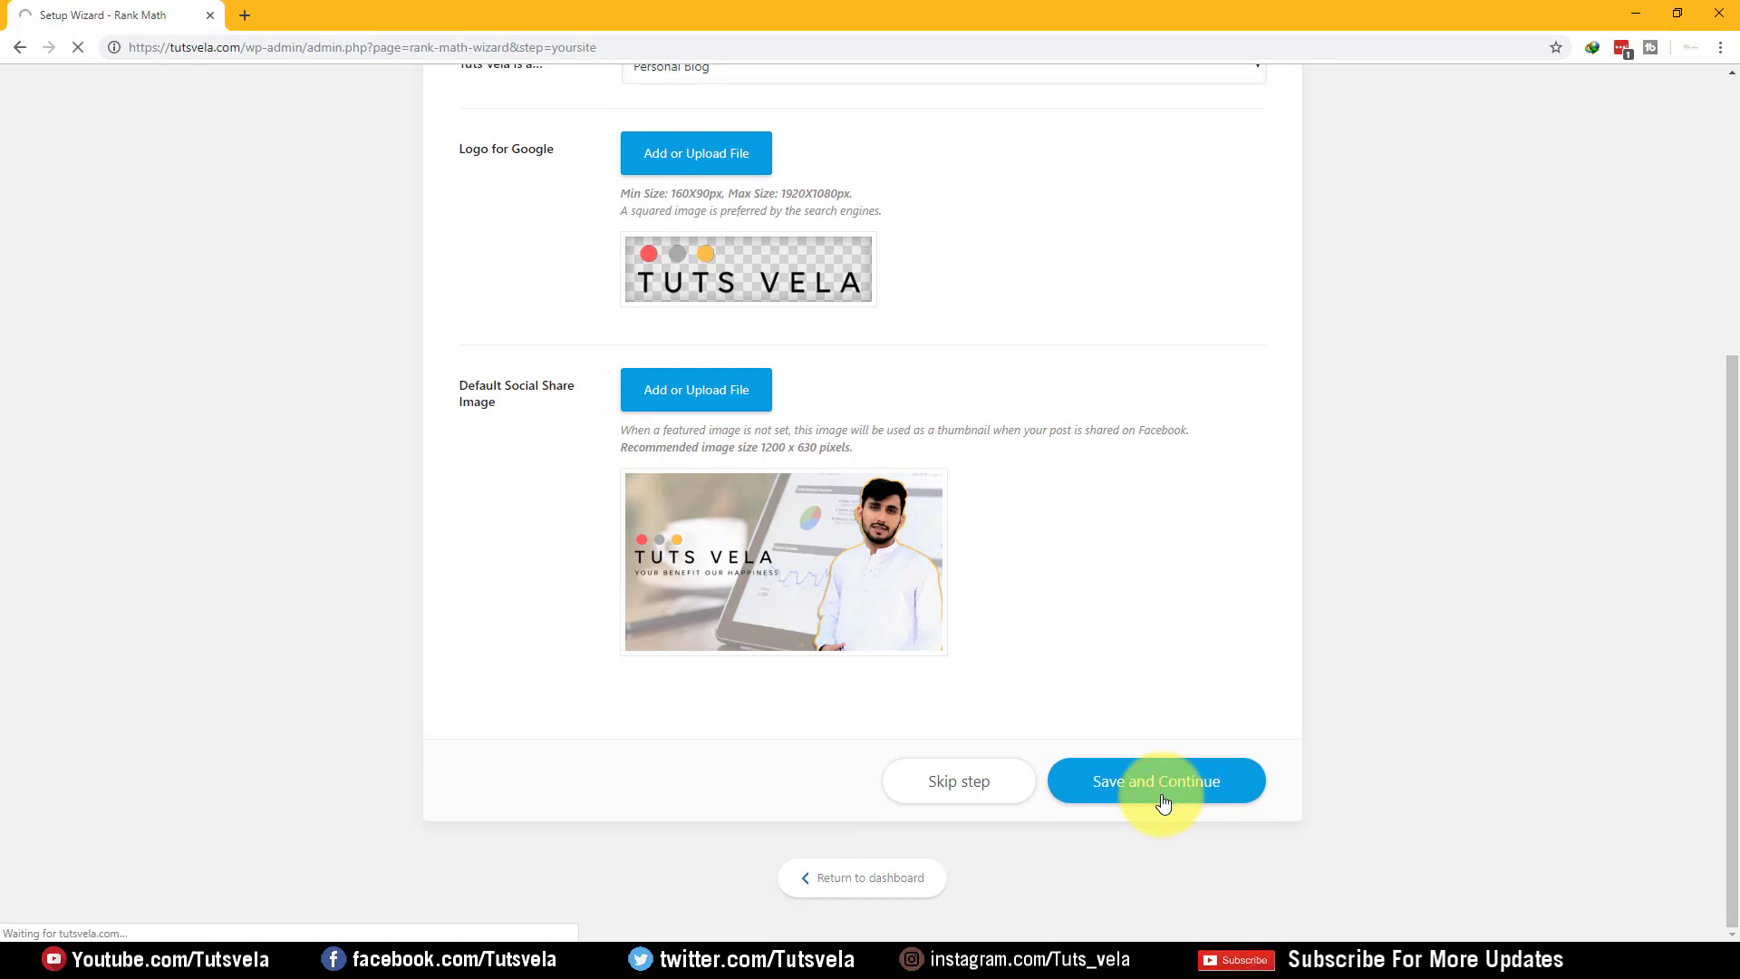
pyautogui.scroll(3, 941, 531)
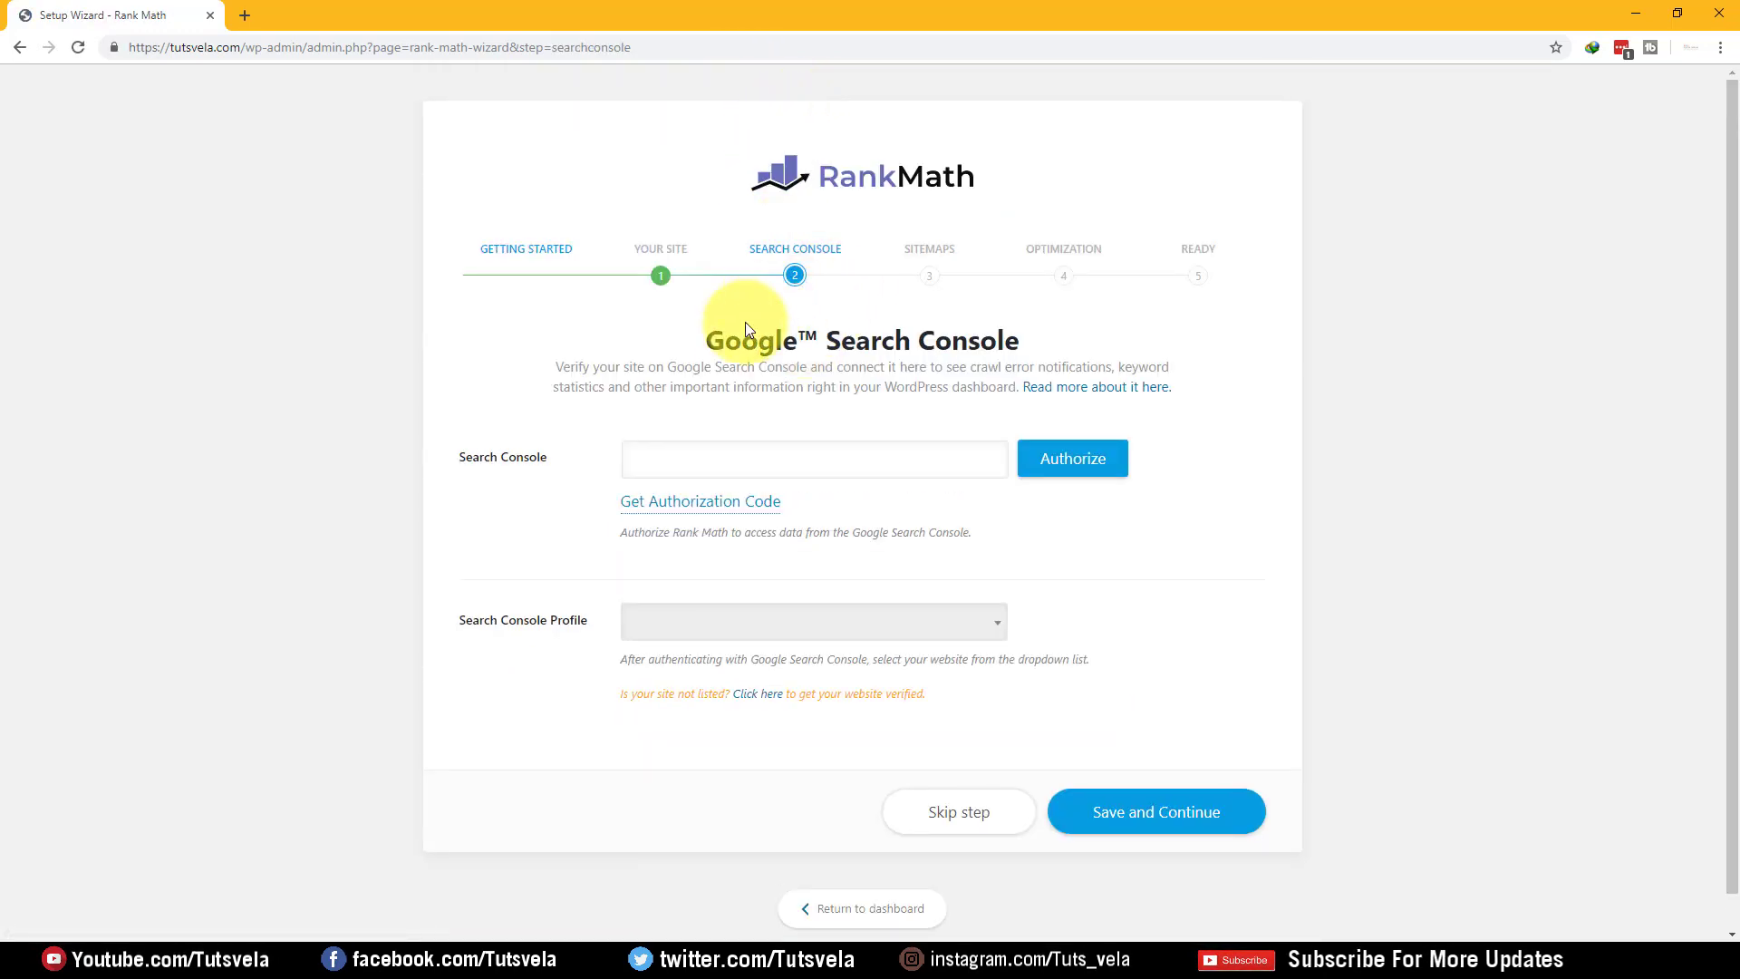
# - Request a Search Console authorization code, choosing the Tuts Vela Google account and allowing Rank Math SEO access
pyautogui.click(716, 506)
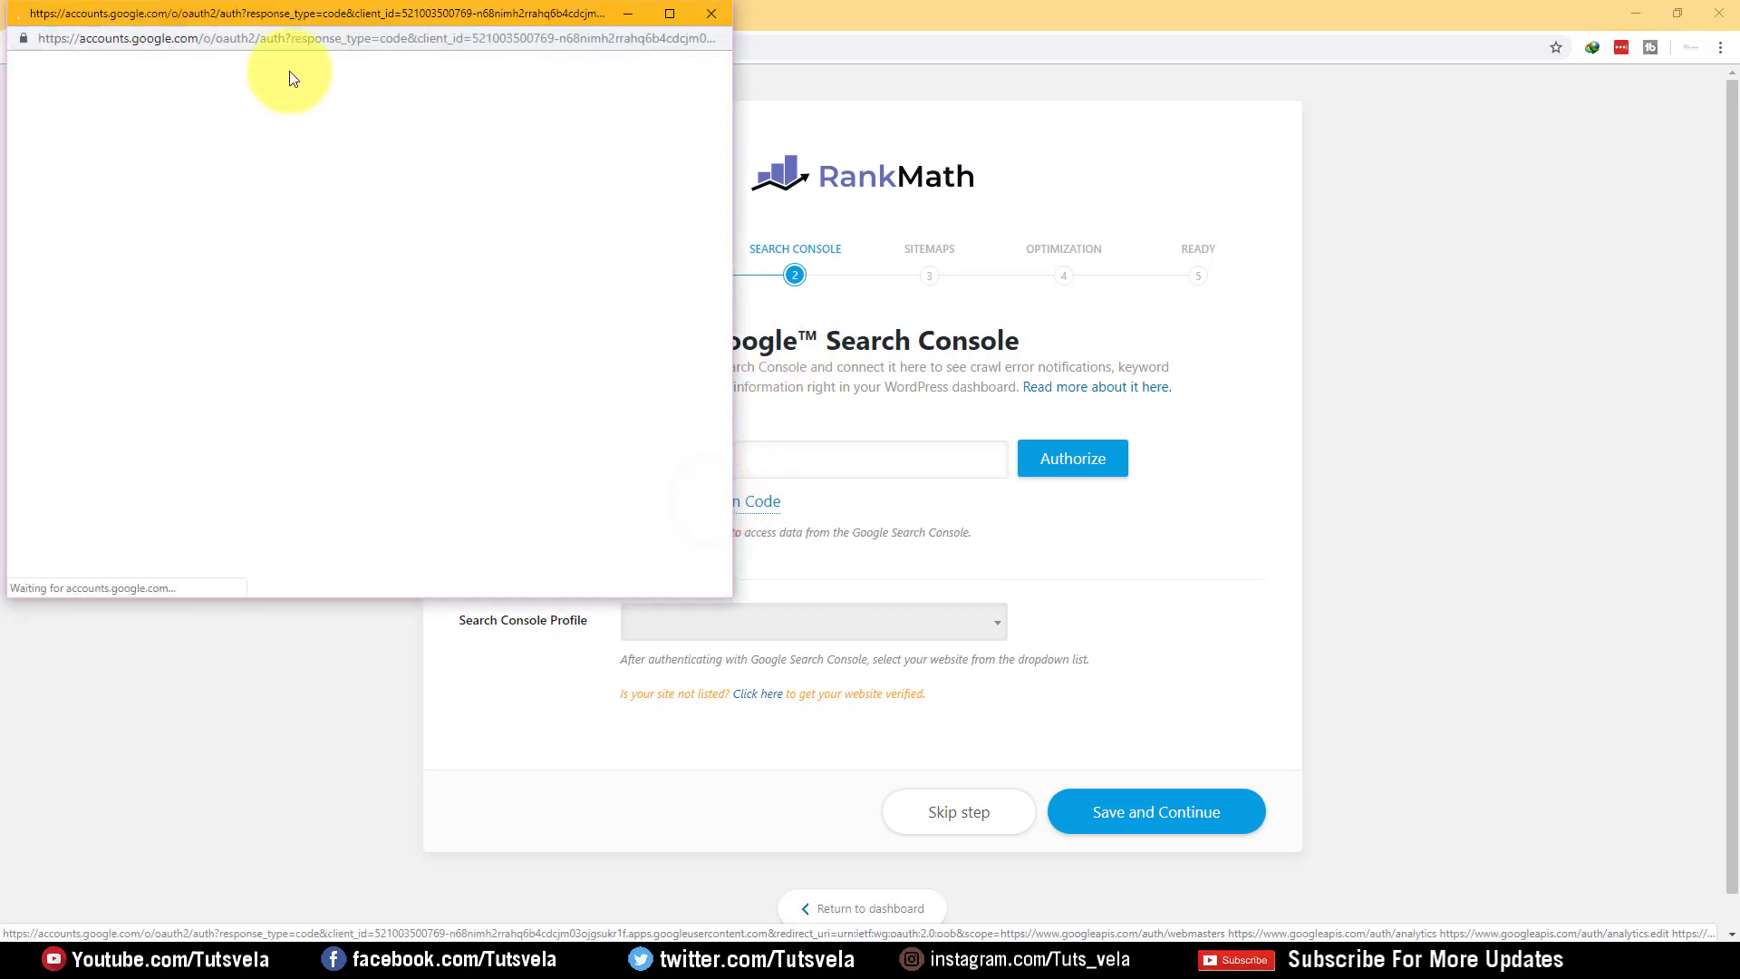
pyautogui.moveTo(225, 13); pyautogui.dragTo(733, 171)
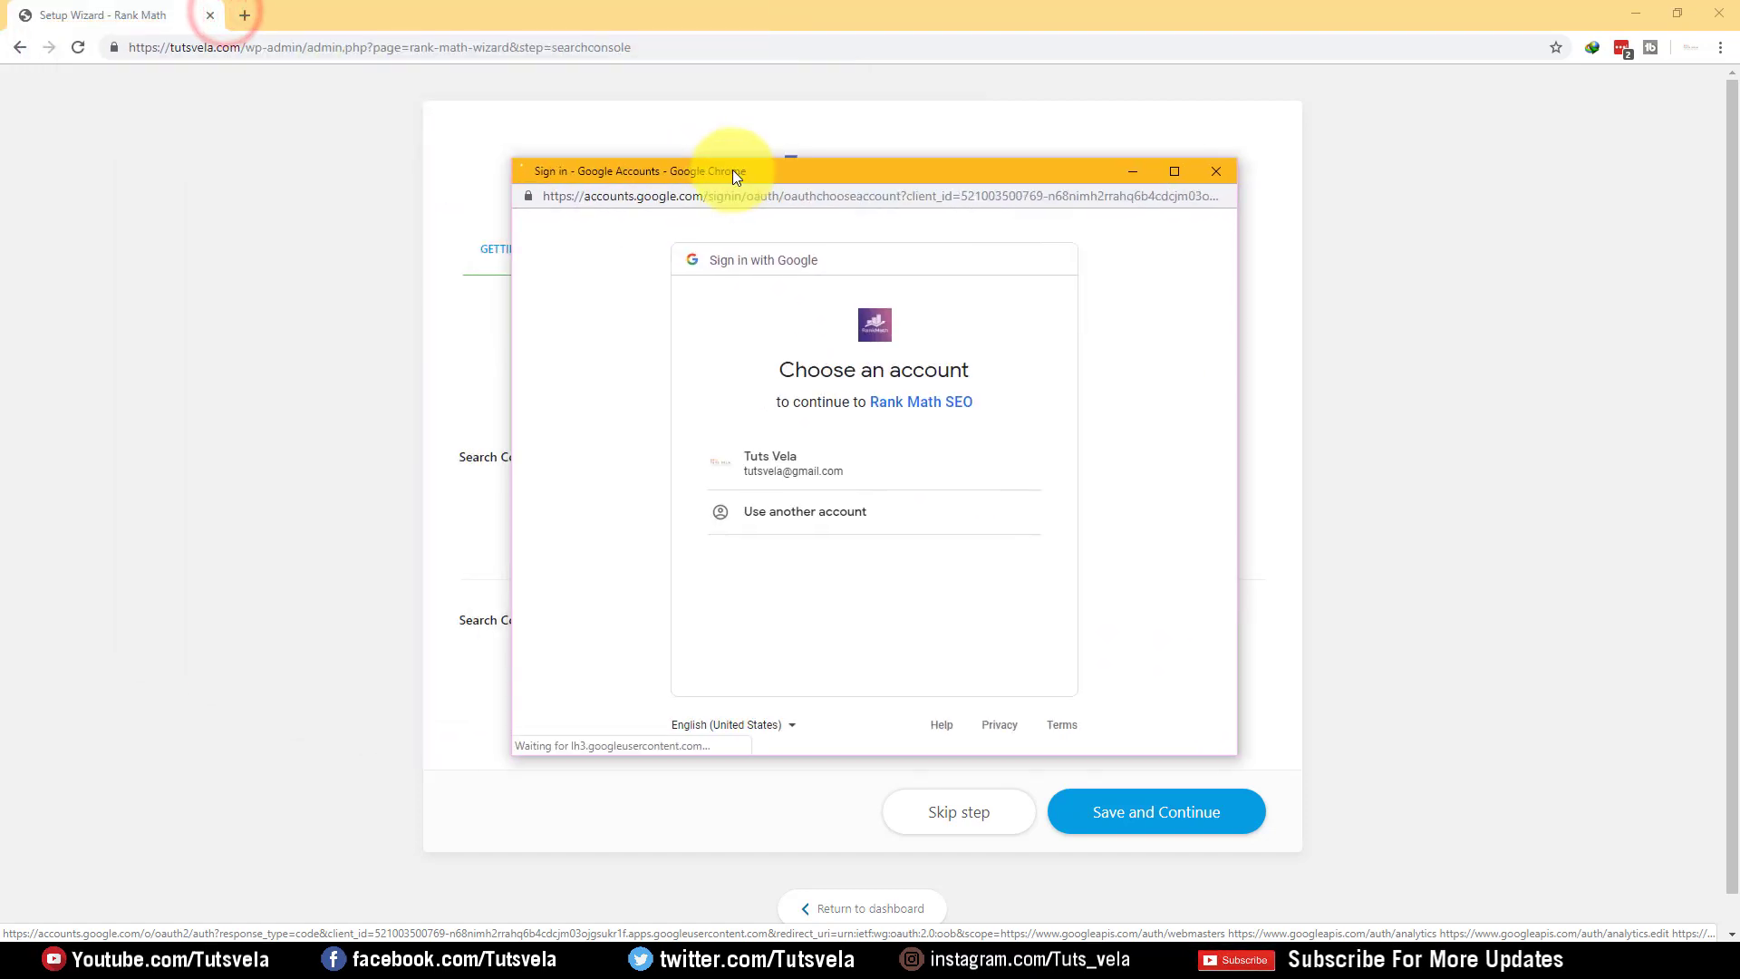
pyautogui.click(761, 466)
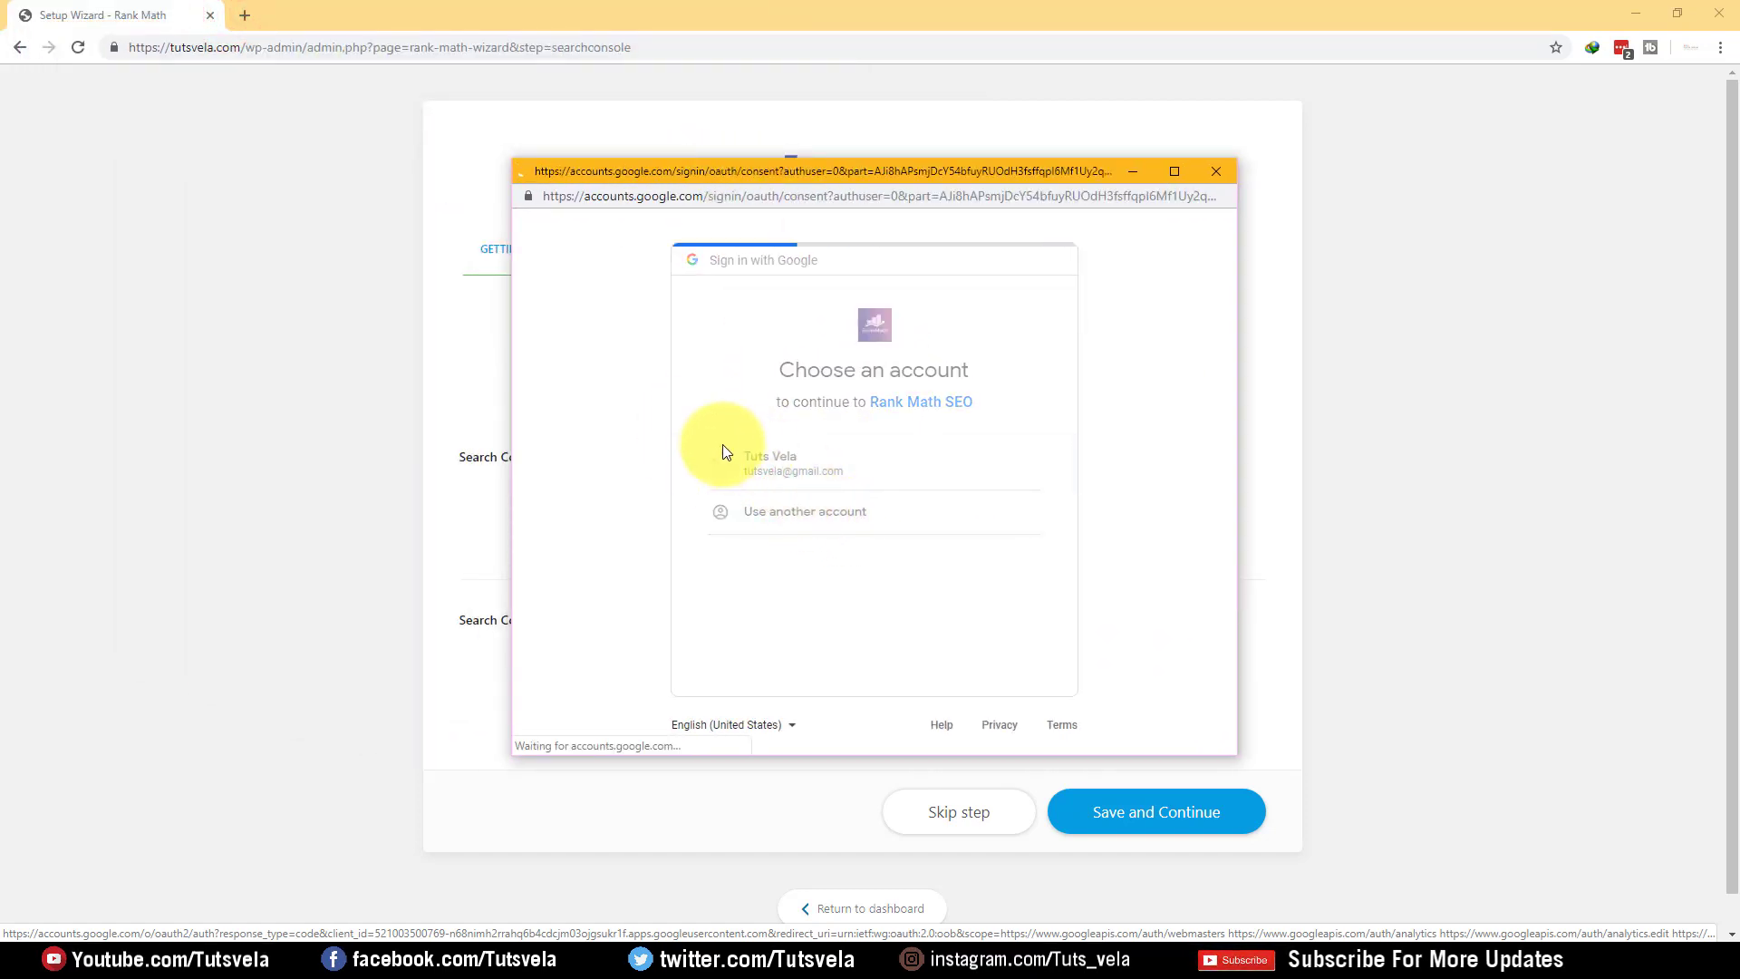
pyautogui.scroll(-5, 907, 562)
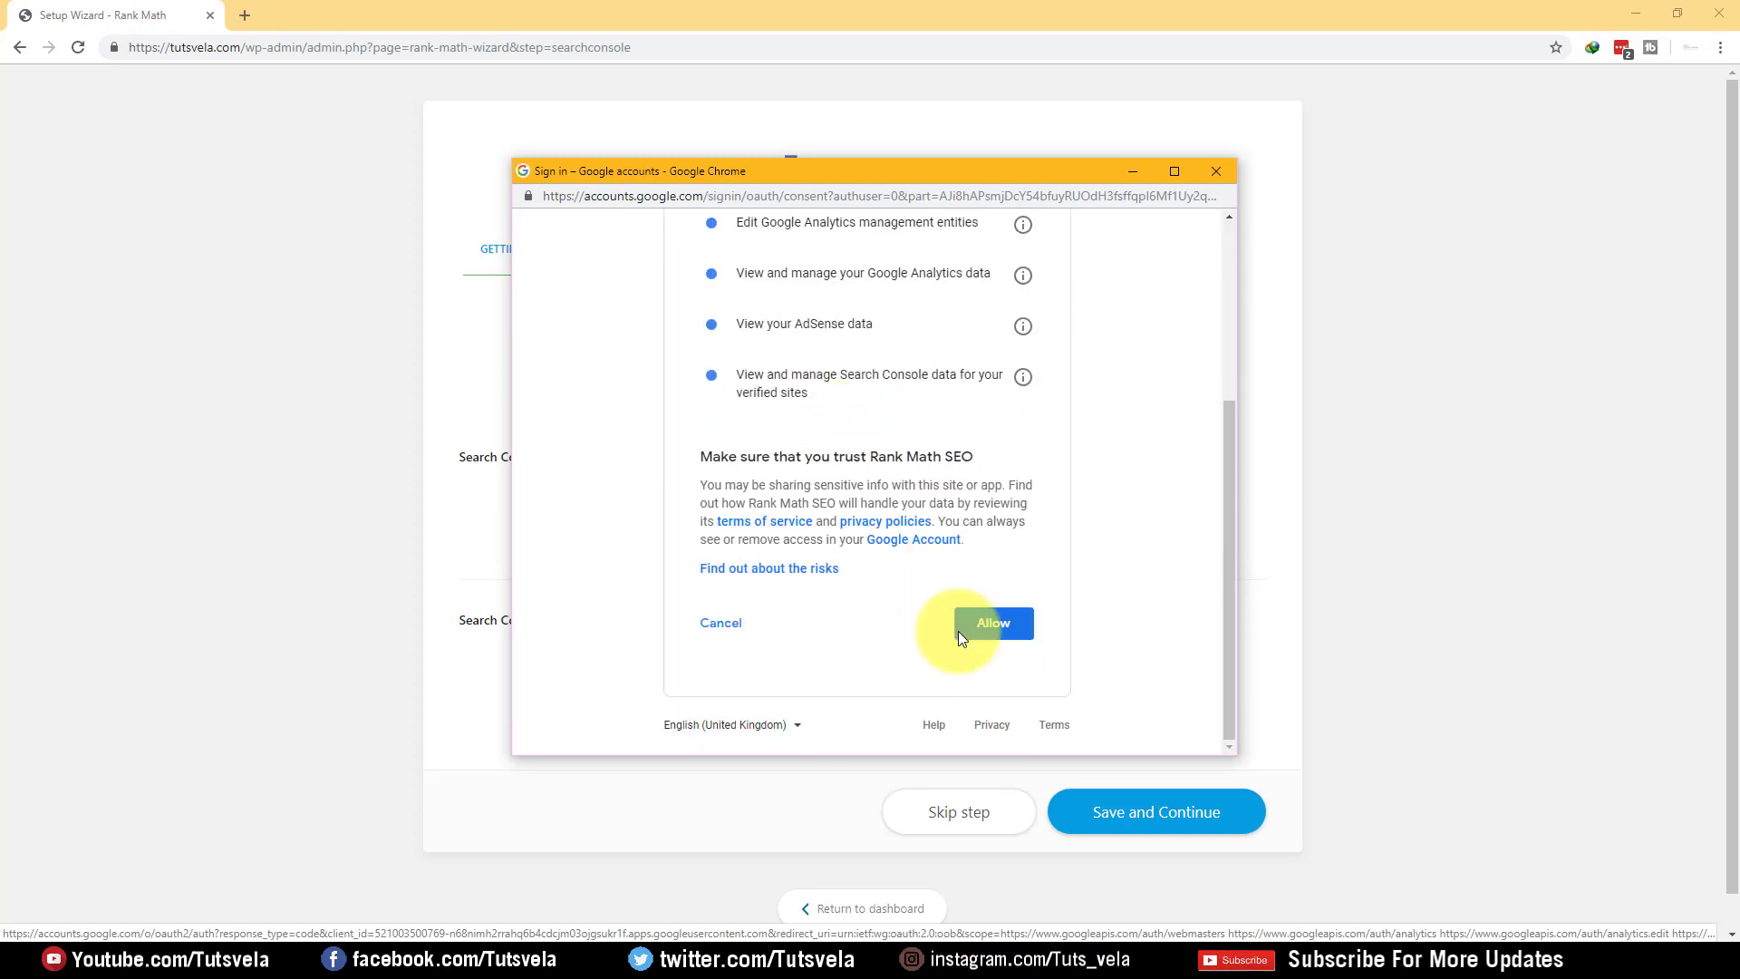
pyautogui.click(1012, 625)
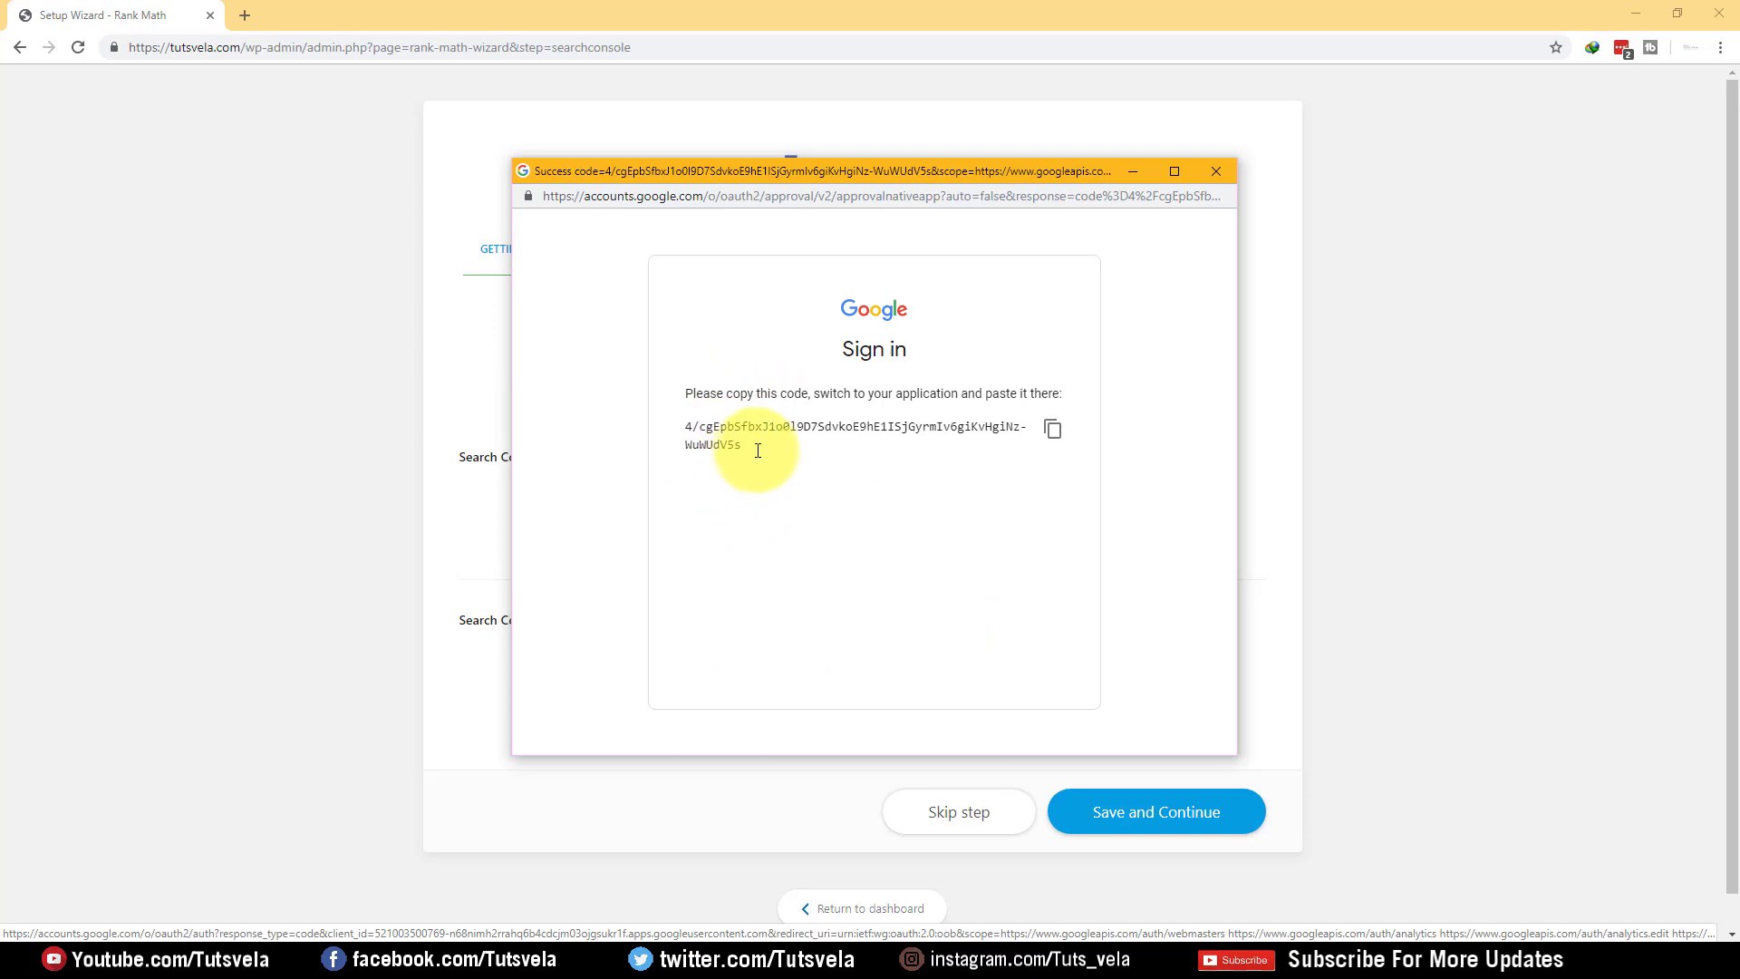
# - Copy the Google authorization code into the Search Console field and authorize Rank Math
pyautogui.tripleClick(758, 450)
pyautogui.rightClick(726, 439)
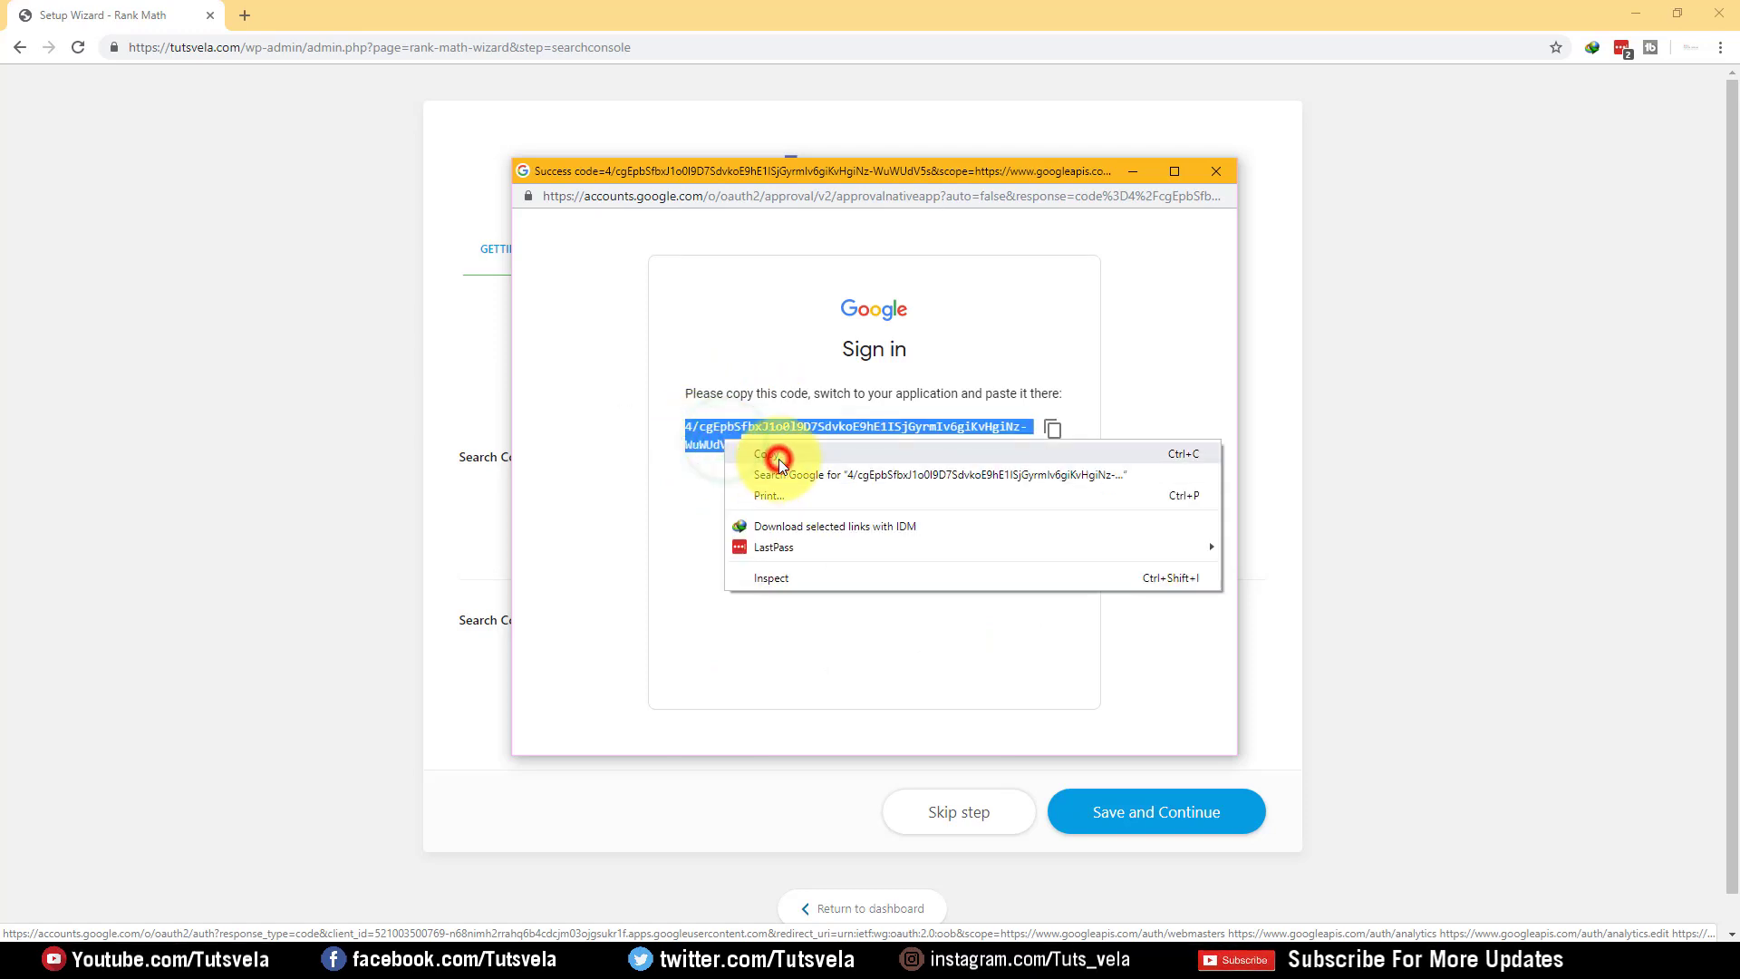
pyautogui.click(779, 459)
pyautogui.click(1144, 172)
pyautogui.click(756, 460)
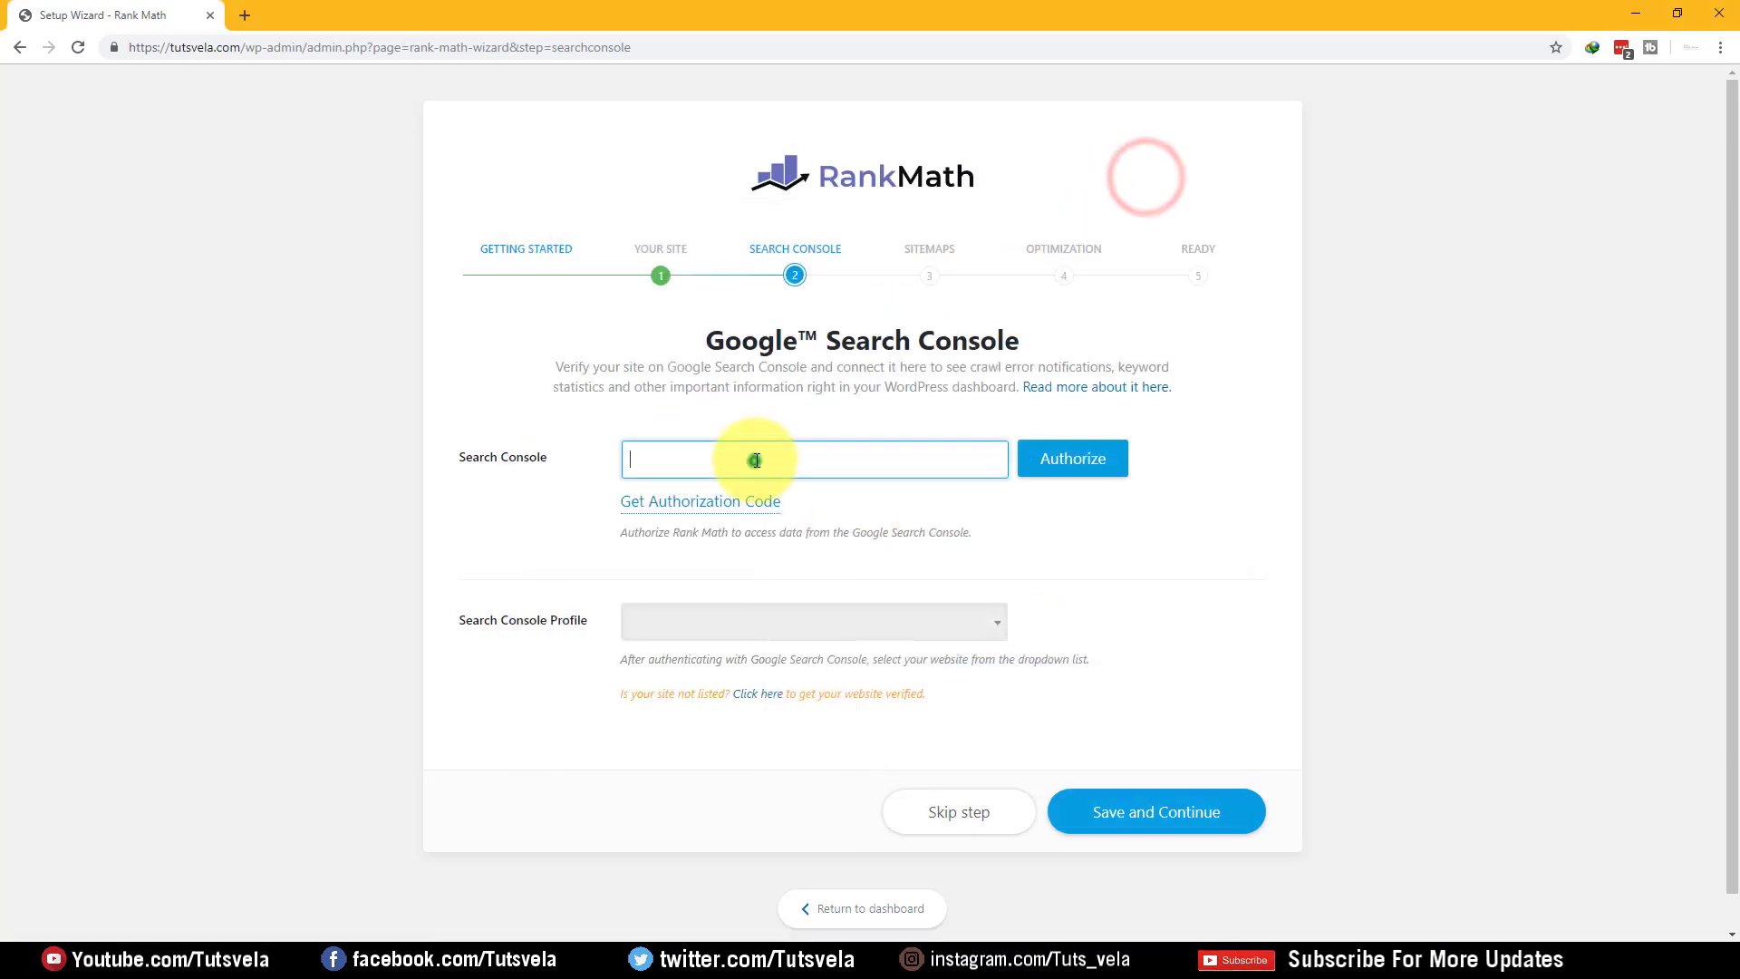
pyautogui.rightClick(756, 460)
pyautogui.click(923, 587)
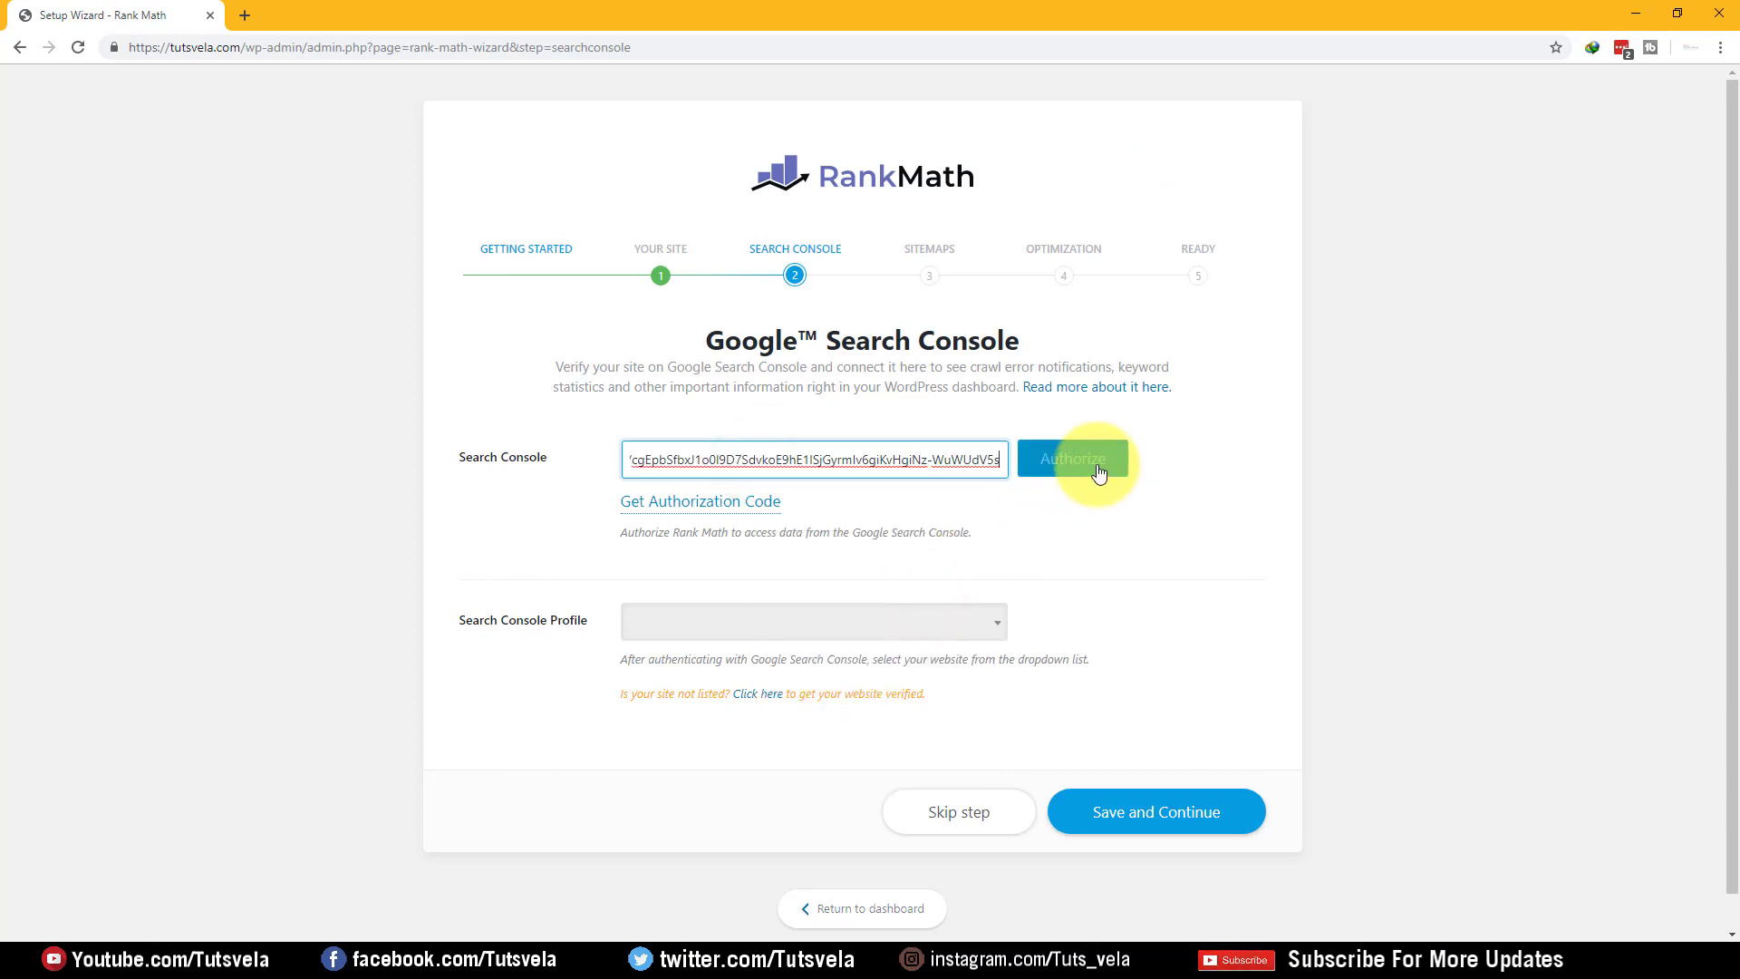
pyautogui.click(1100, 471)
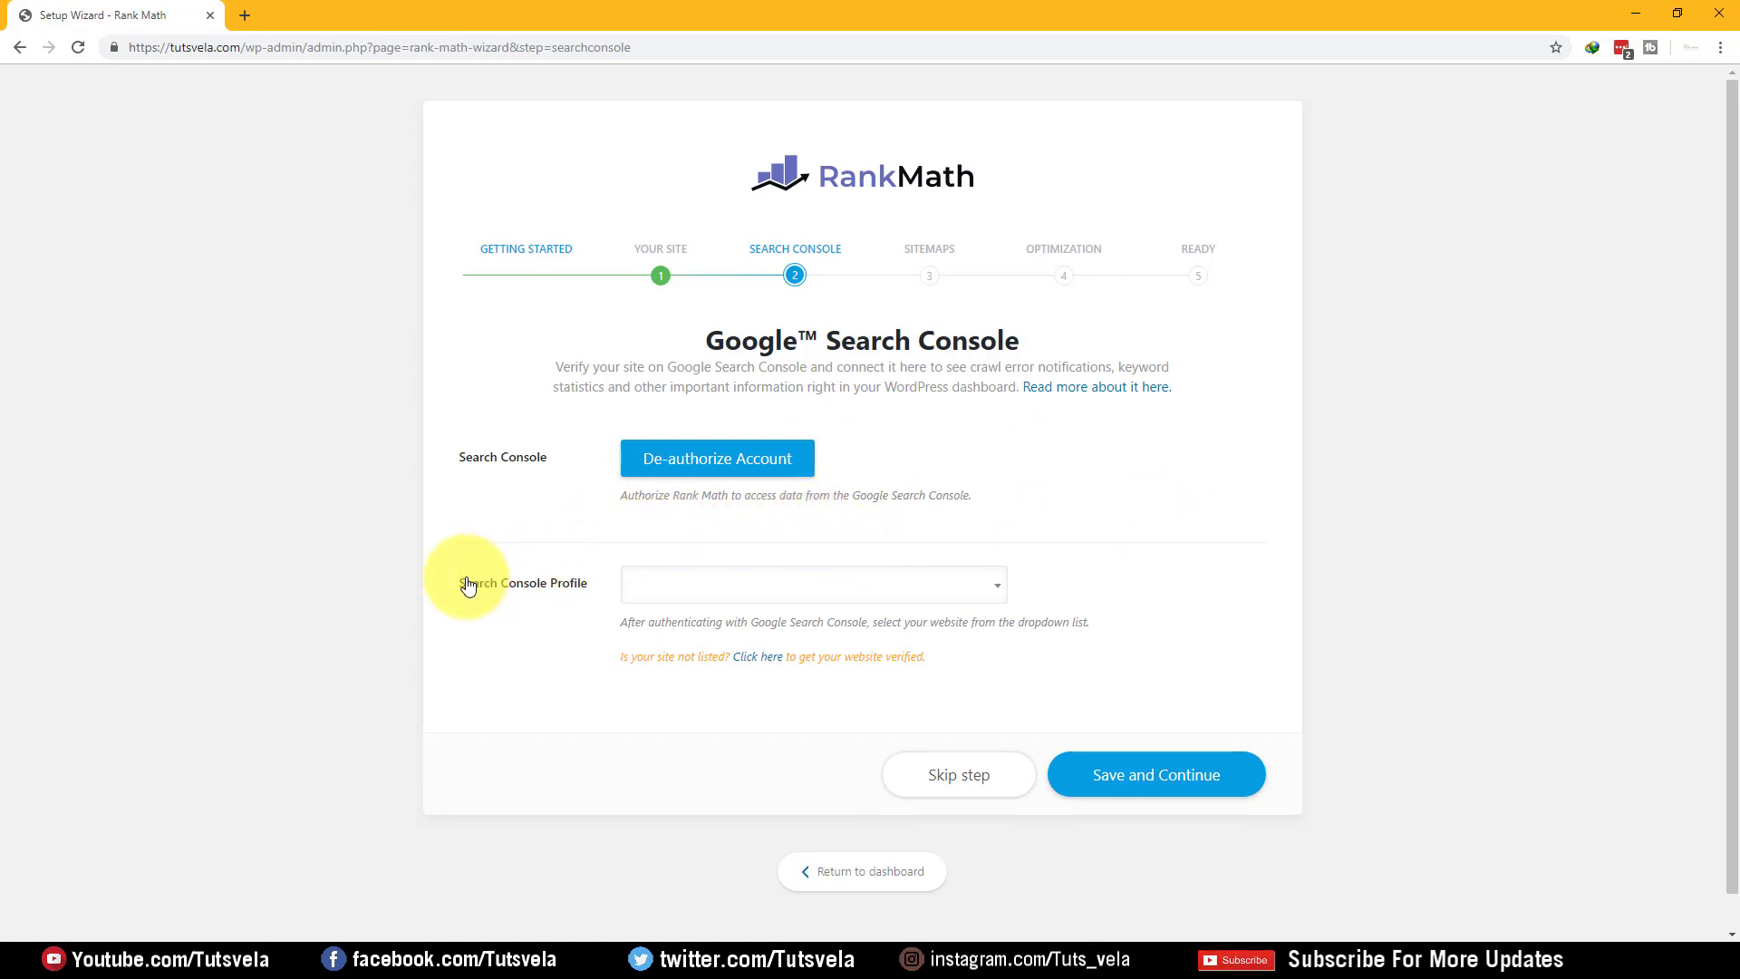
# - Check the Search Console Profile list for the website, and save the Search Console settings to continue to the Sitemaps step
pyautogui.moveTo(504, 593); pyautogui.dragTo(582, 590)
pyautogui.click(759, 590)
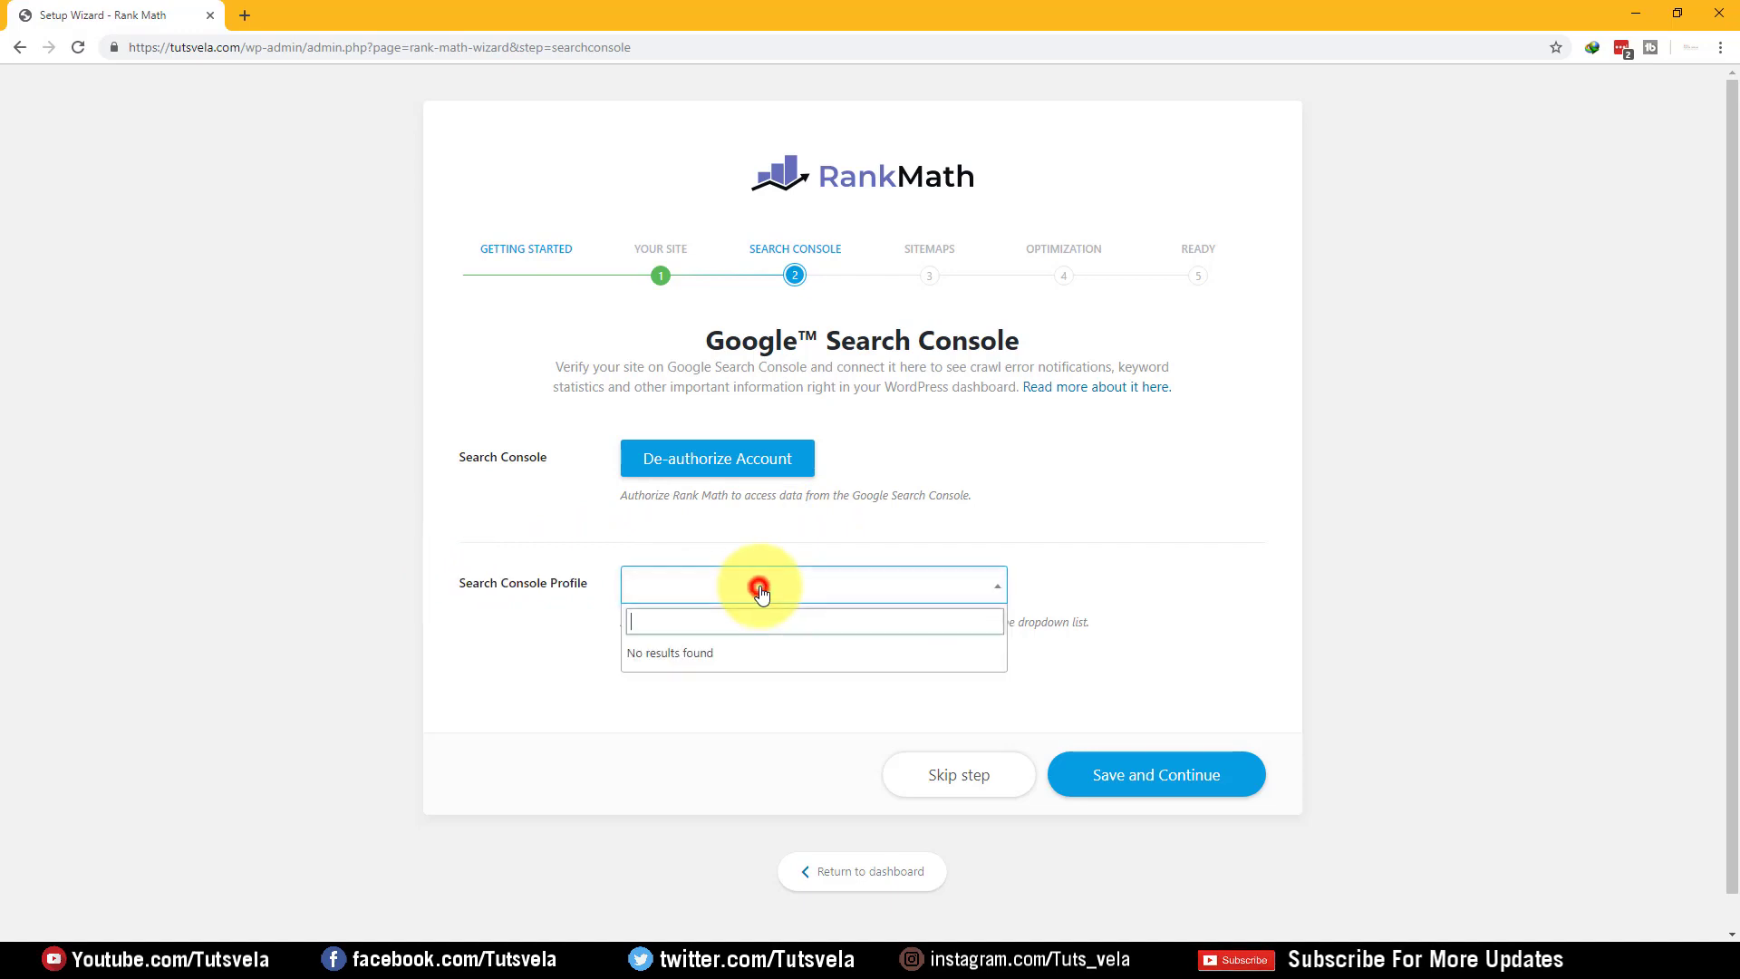
pyautogui.click(761, 591)
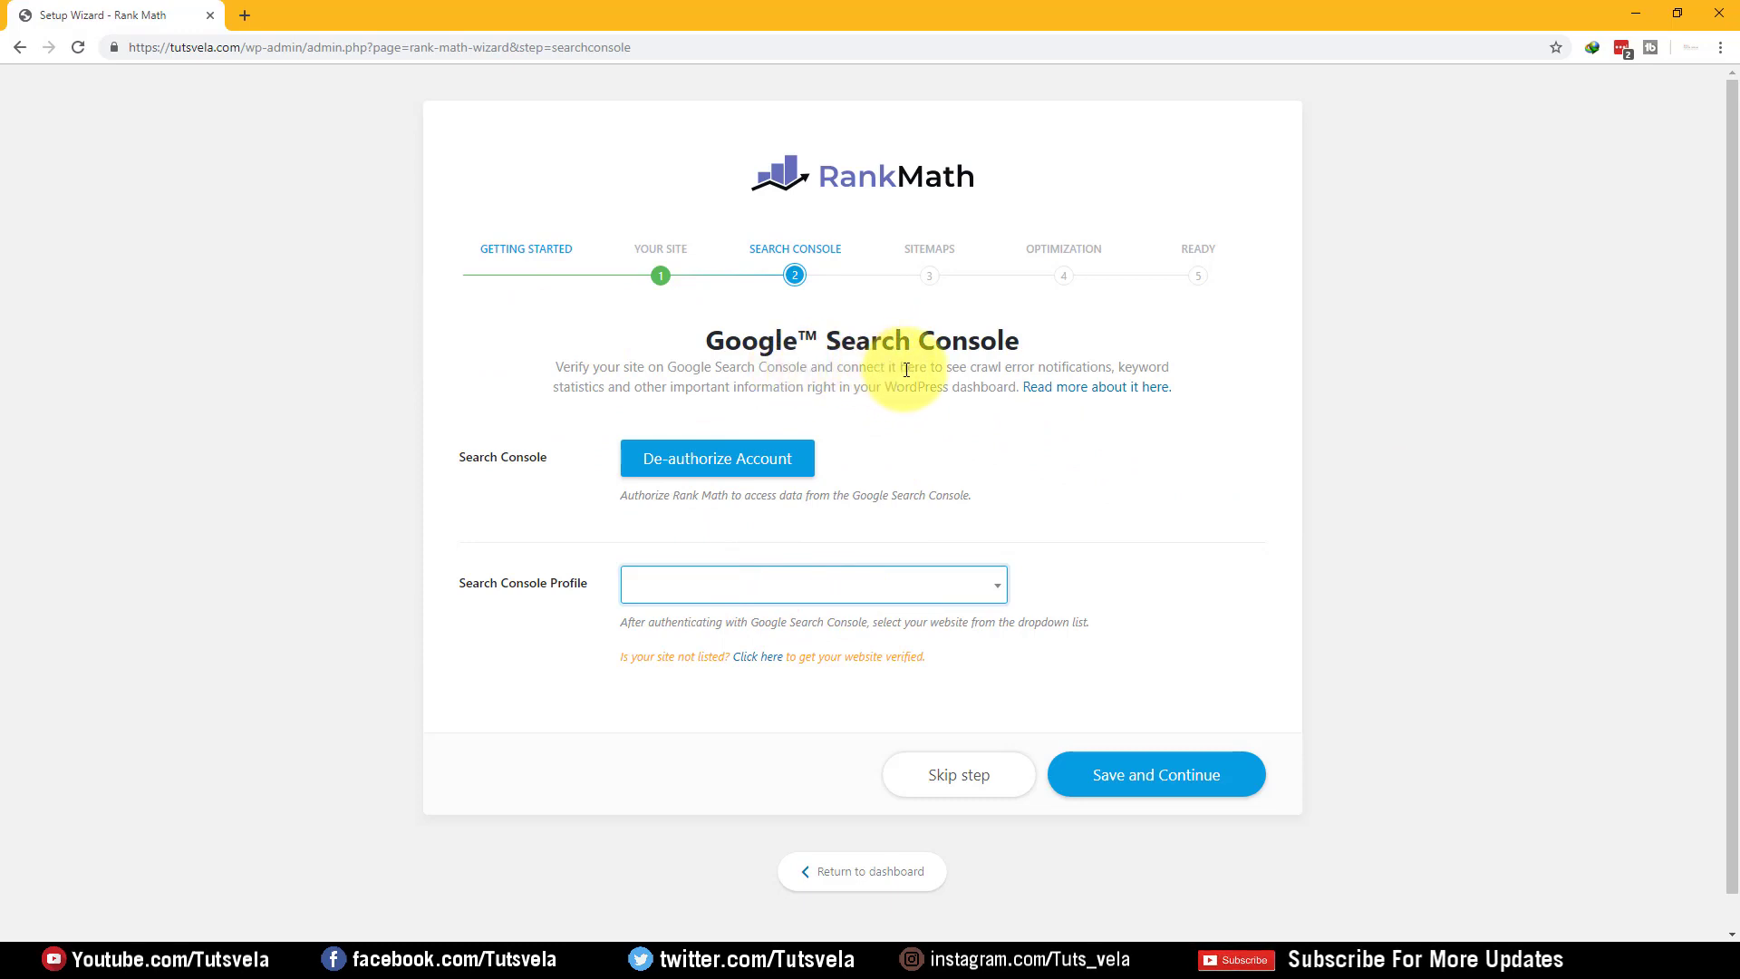
pyautogui.moveTo(920, 368); pyautogui.dragTo(782, 367)
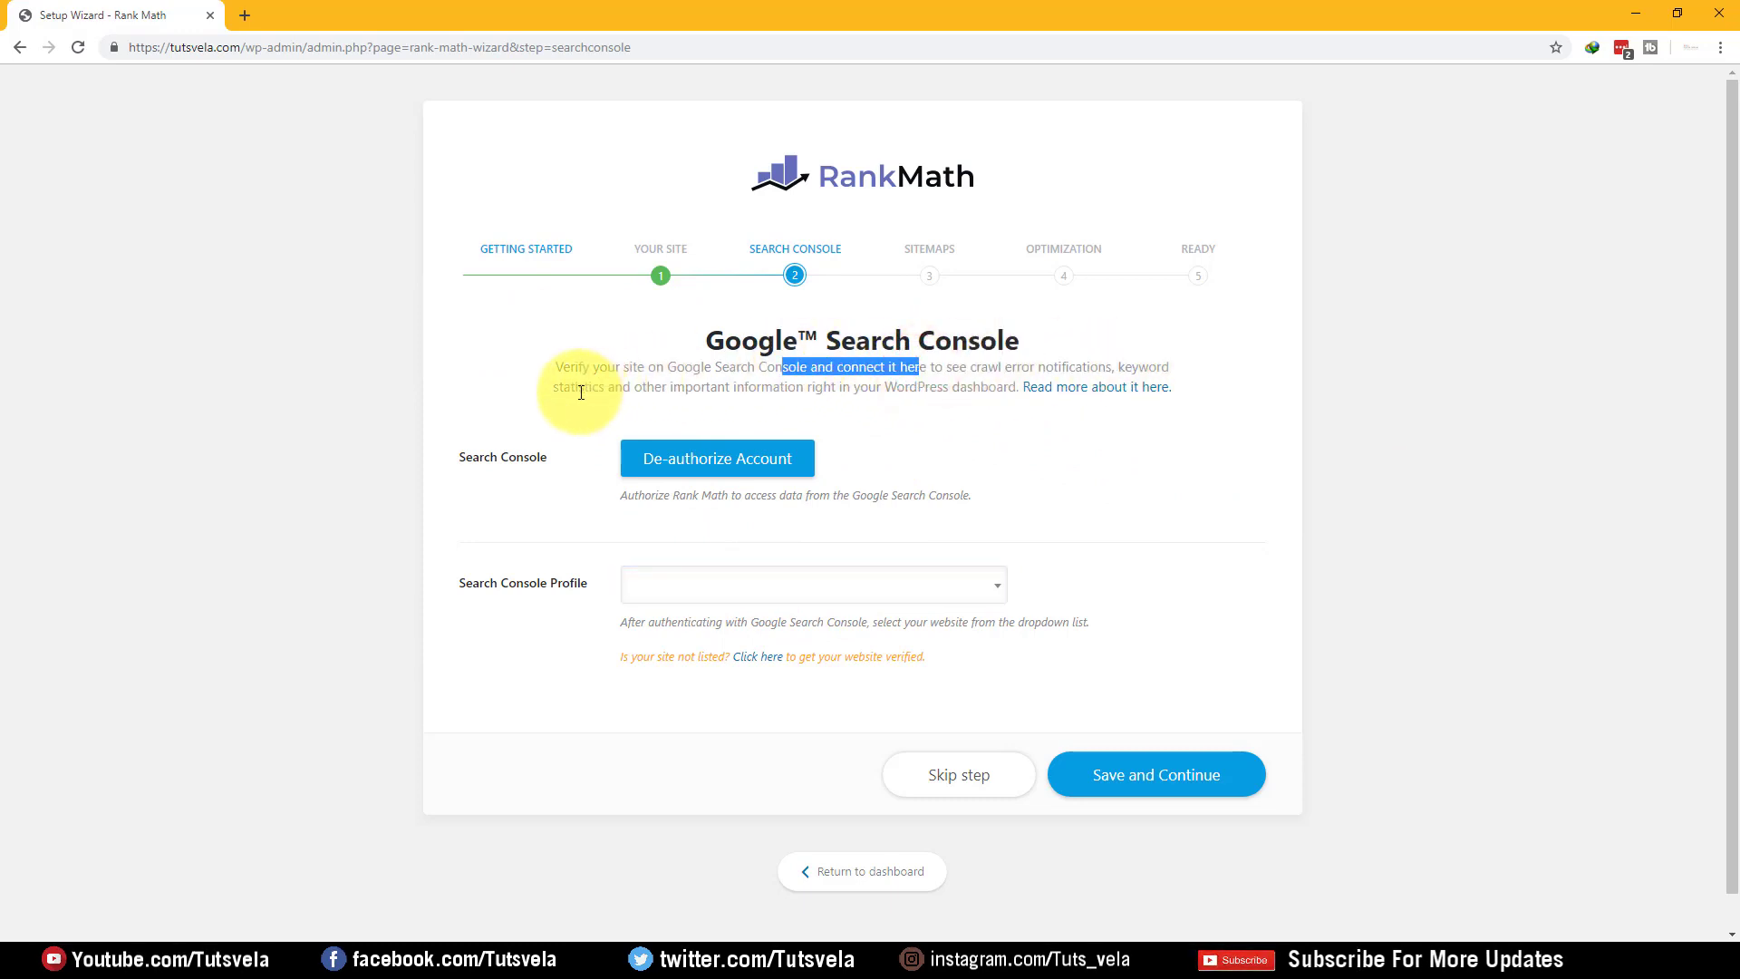
pyautogui.moveTo(581, 392); pyautogui.dragTo(789, 376)
pyautogui.click(843, 388)
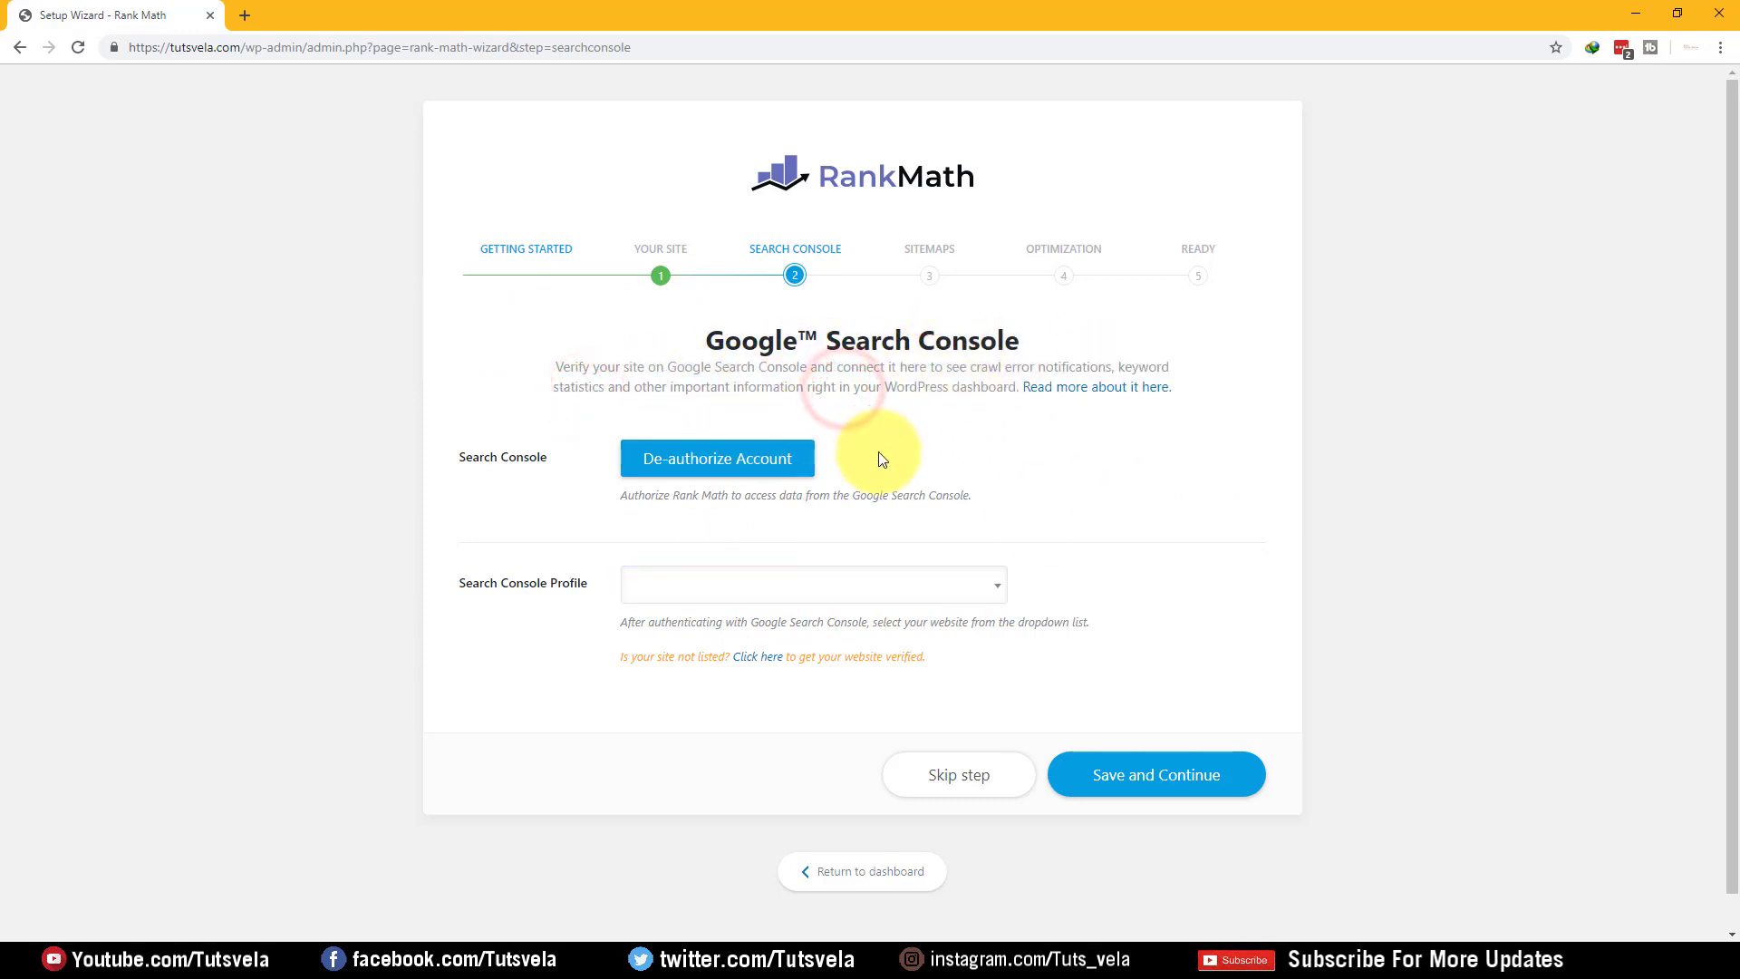
pyautogui.moveTo(442, 581); pyautogui.dragTo(617, 596)
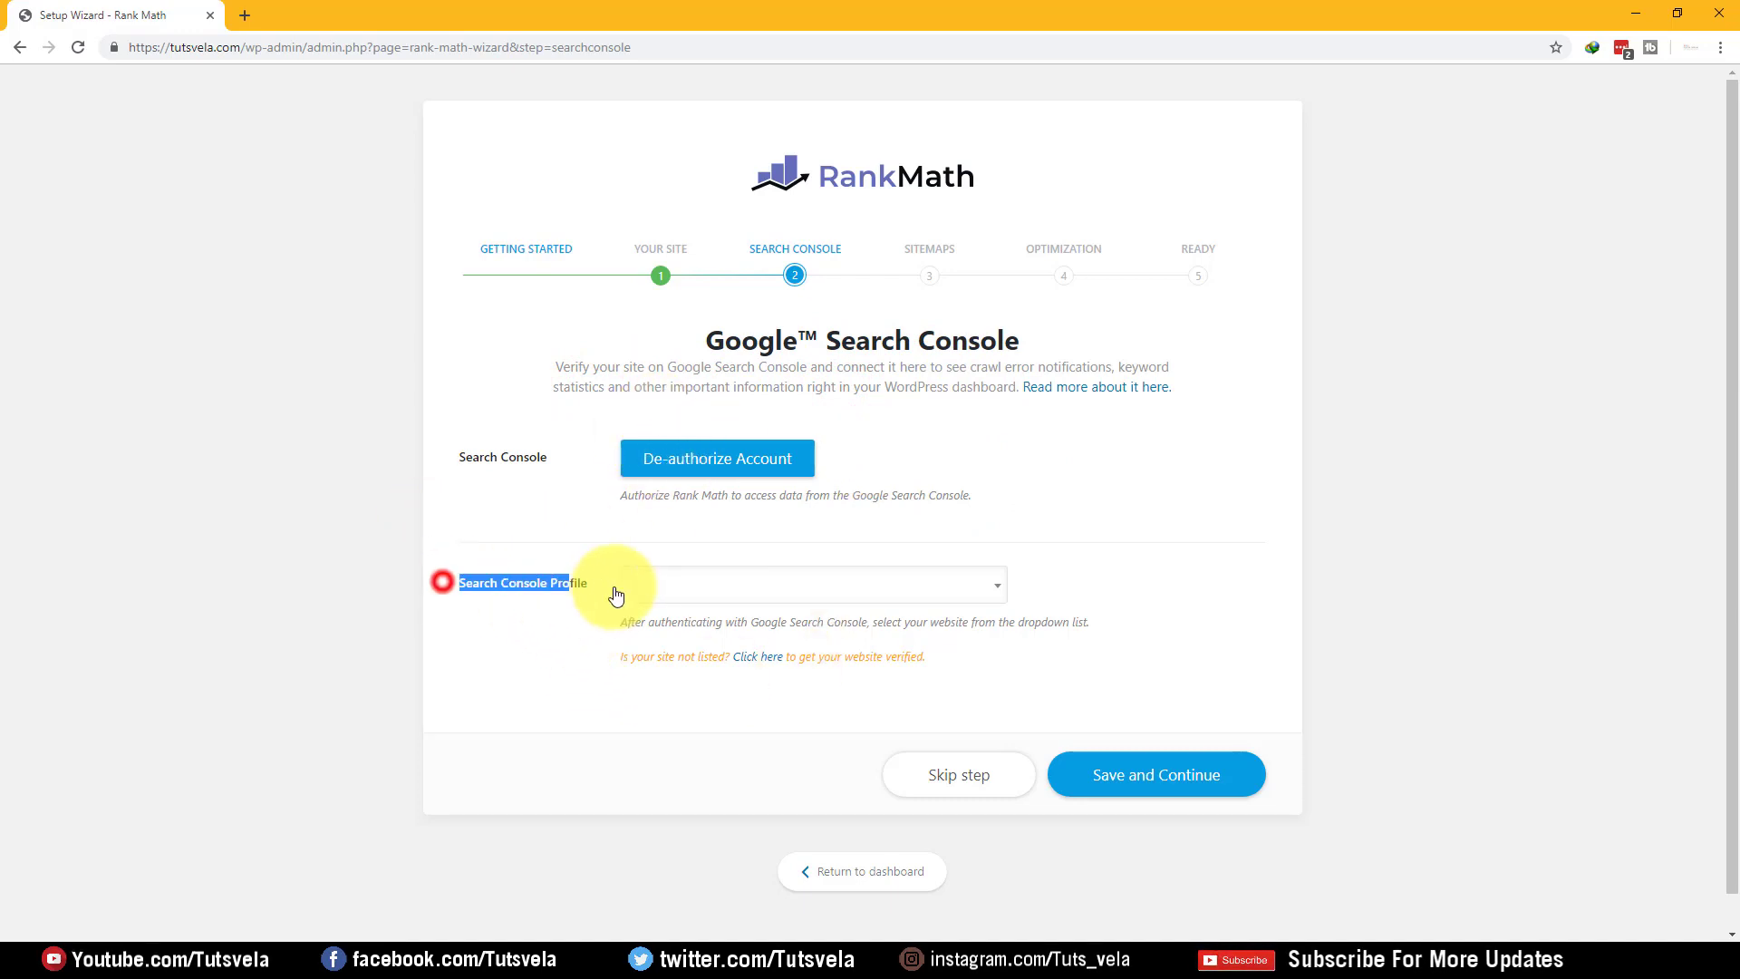
pyautogui.click(1209, 780)
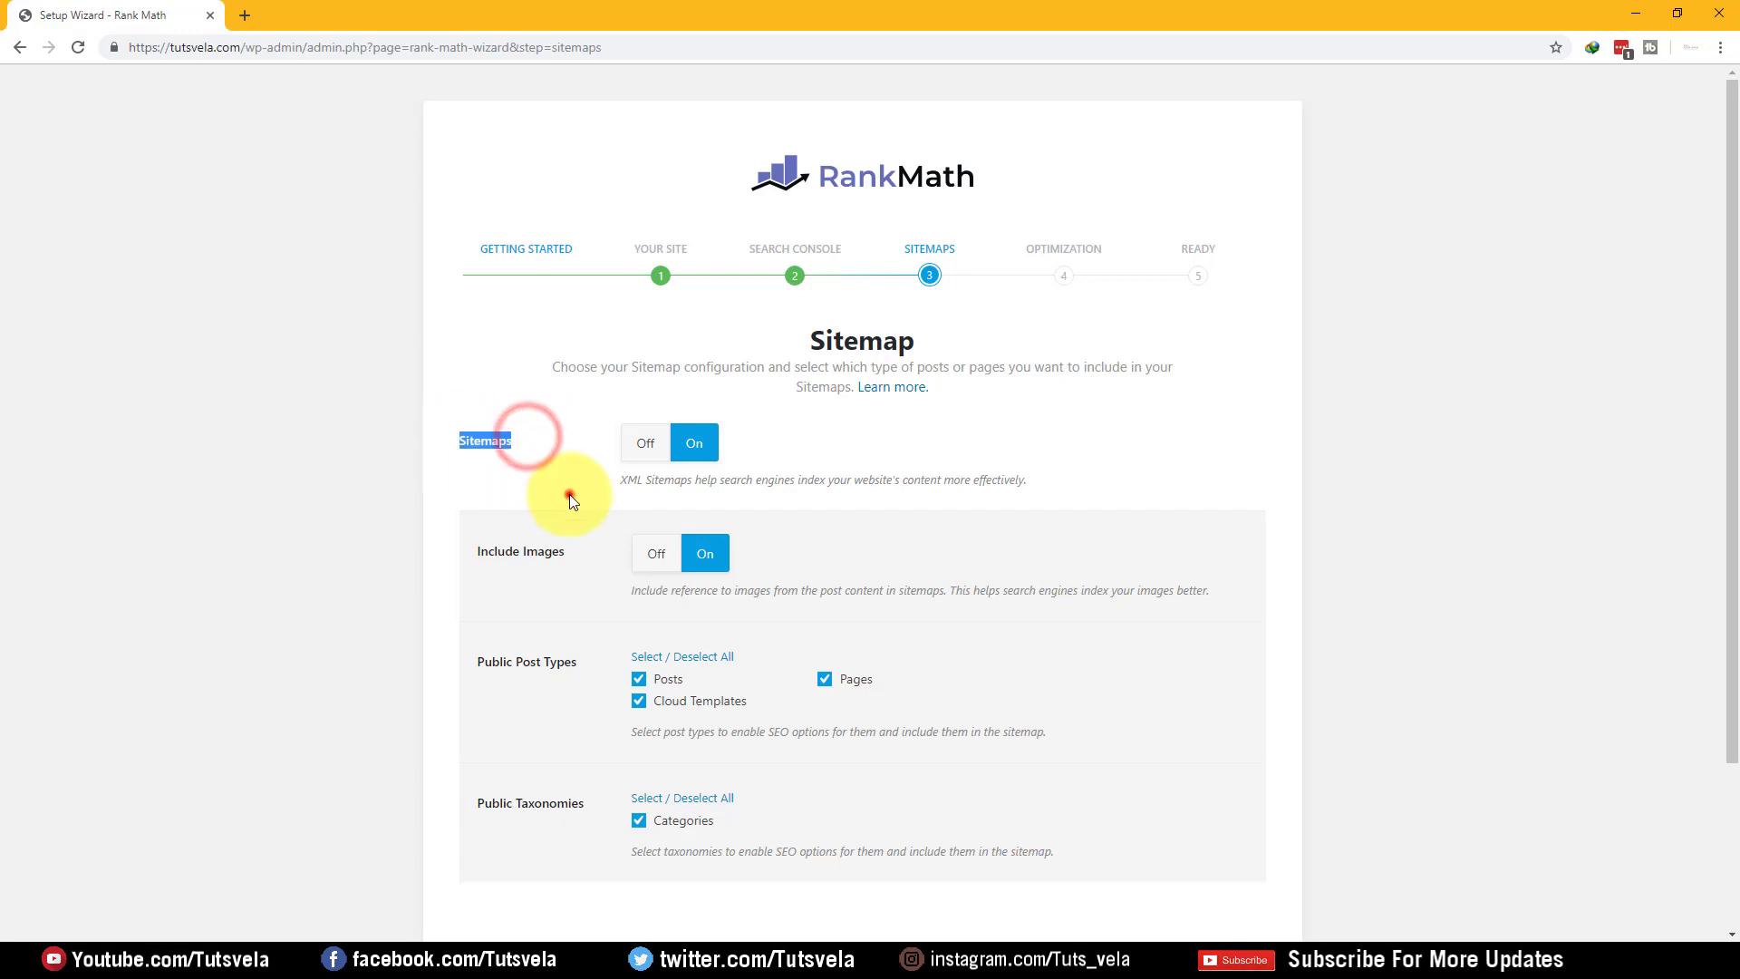
# - Exclude Cloud Templates from the sitemap's public post types, keeping Posts and Pages selected, and save to continue to the Optimization step
pyautogui.click(598, 479)
pyautogui.click(1115, 475)
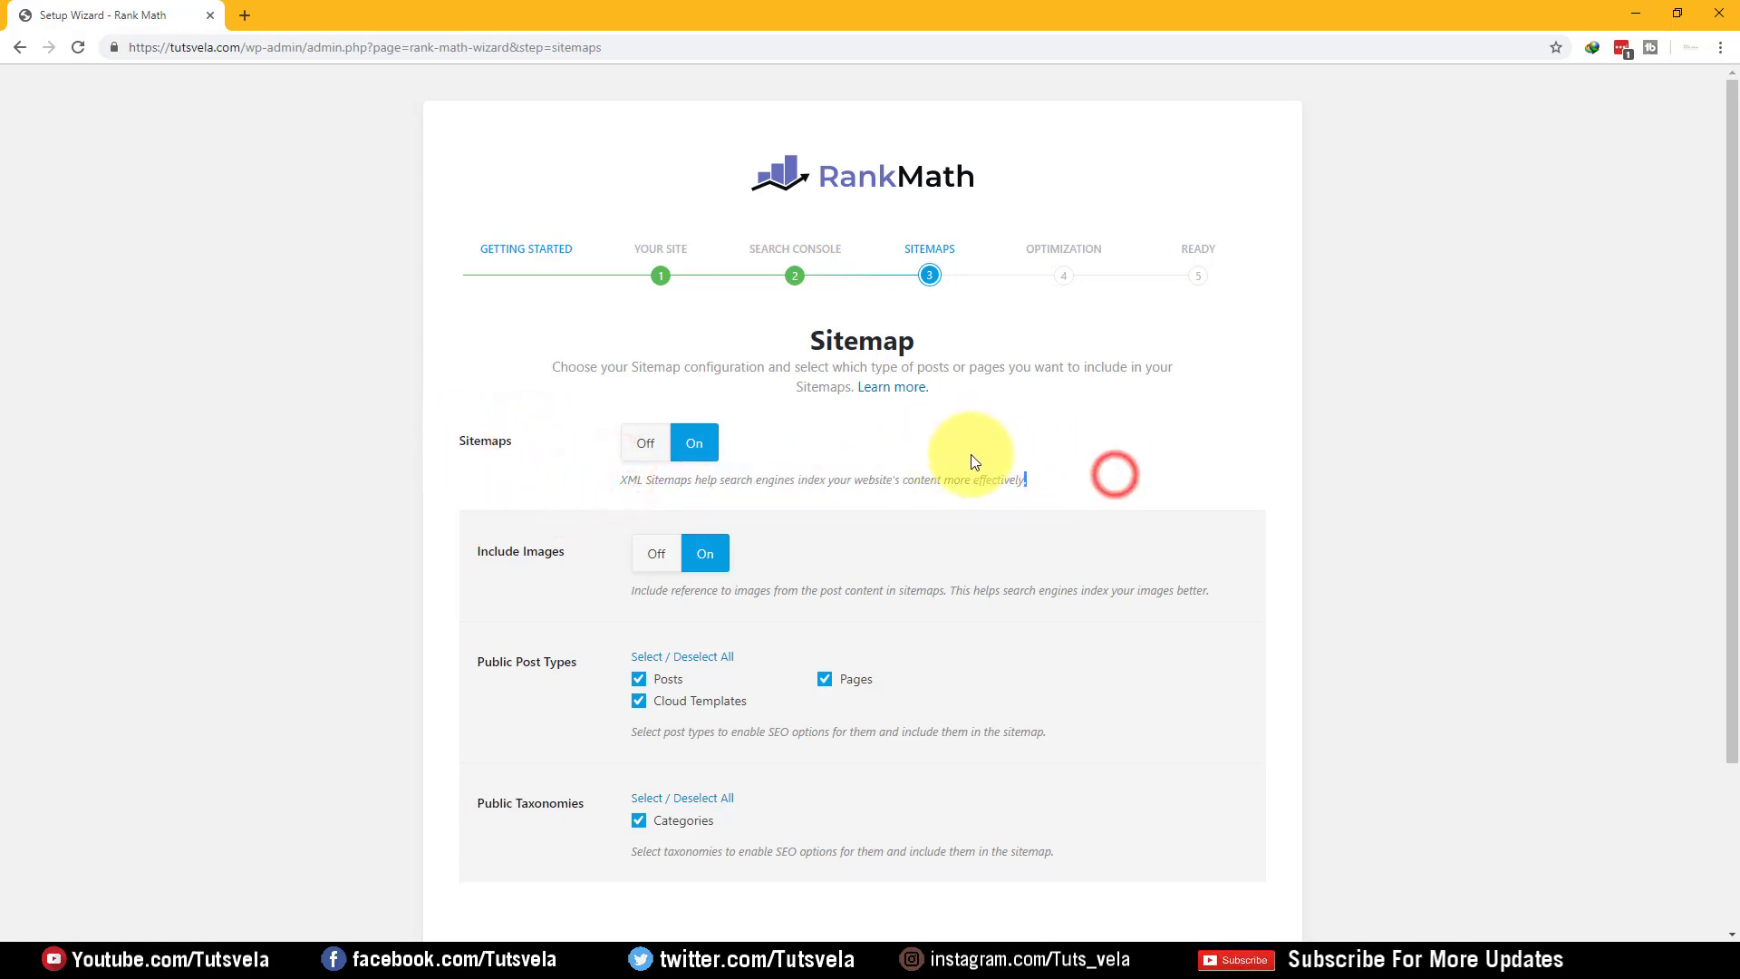
pyautogui.click(1216, 463)
pyautogui.scroll(-1, 1088, 453)
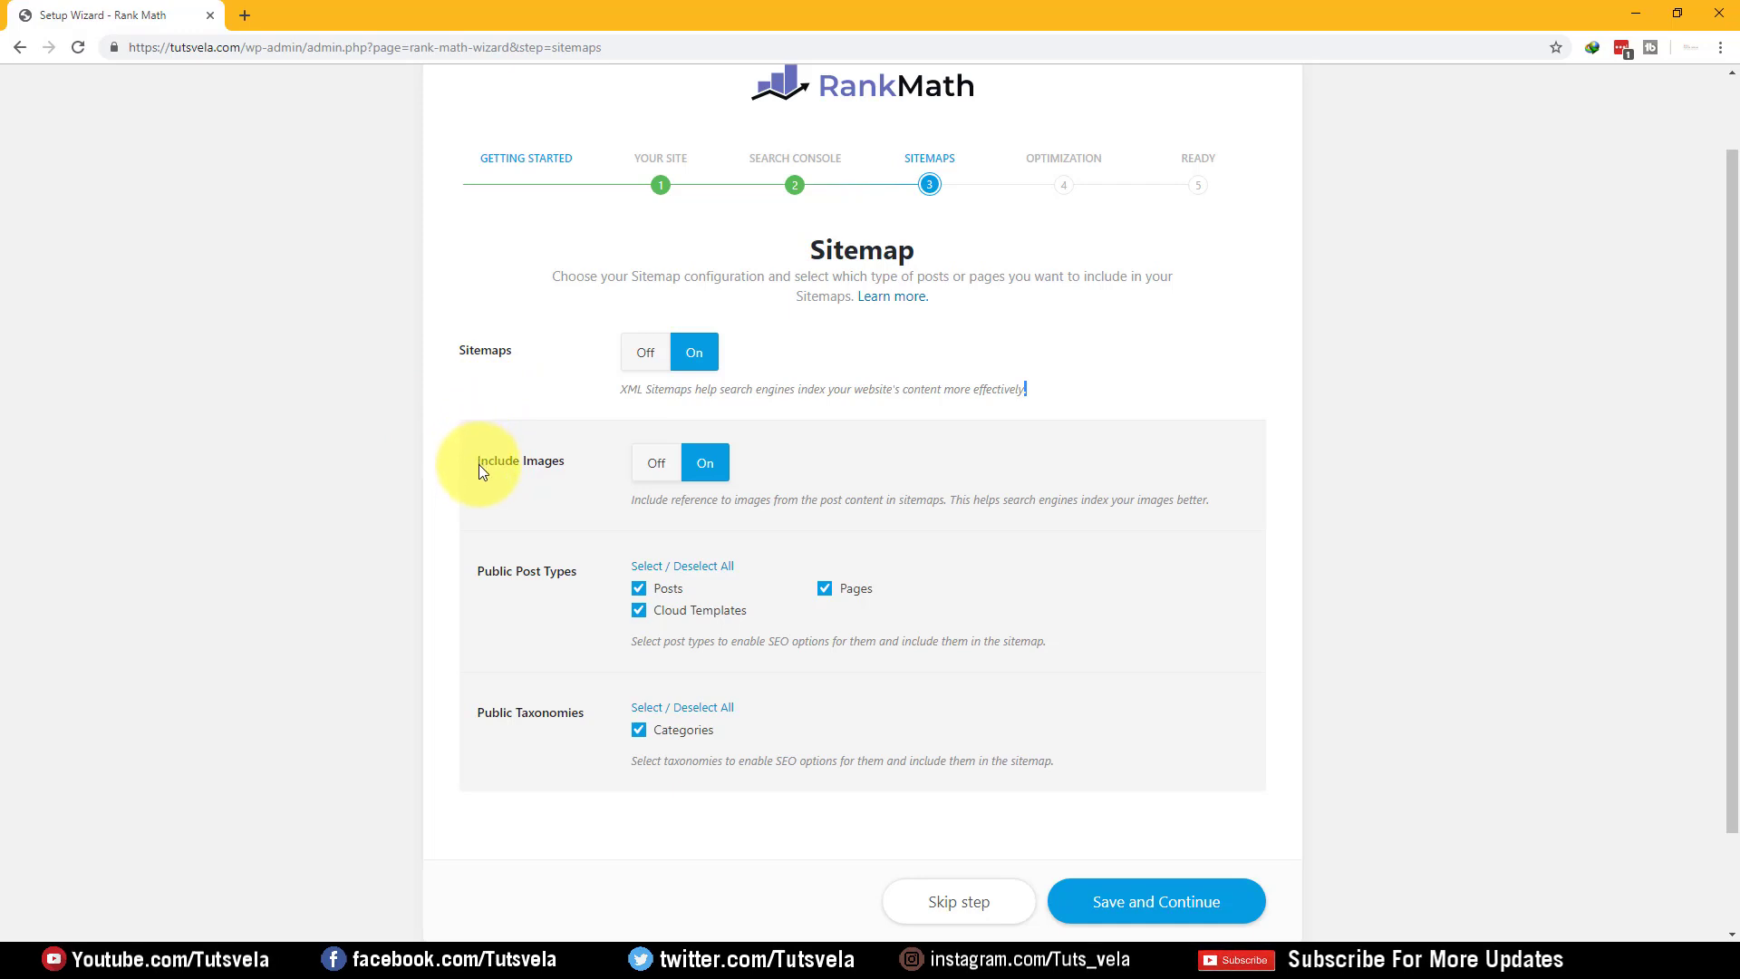
pyautogui.moveTo(471, 460); pyautogui.dragTo(562, 459)
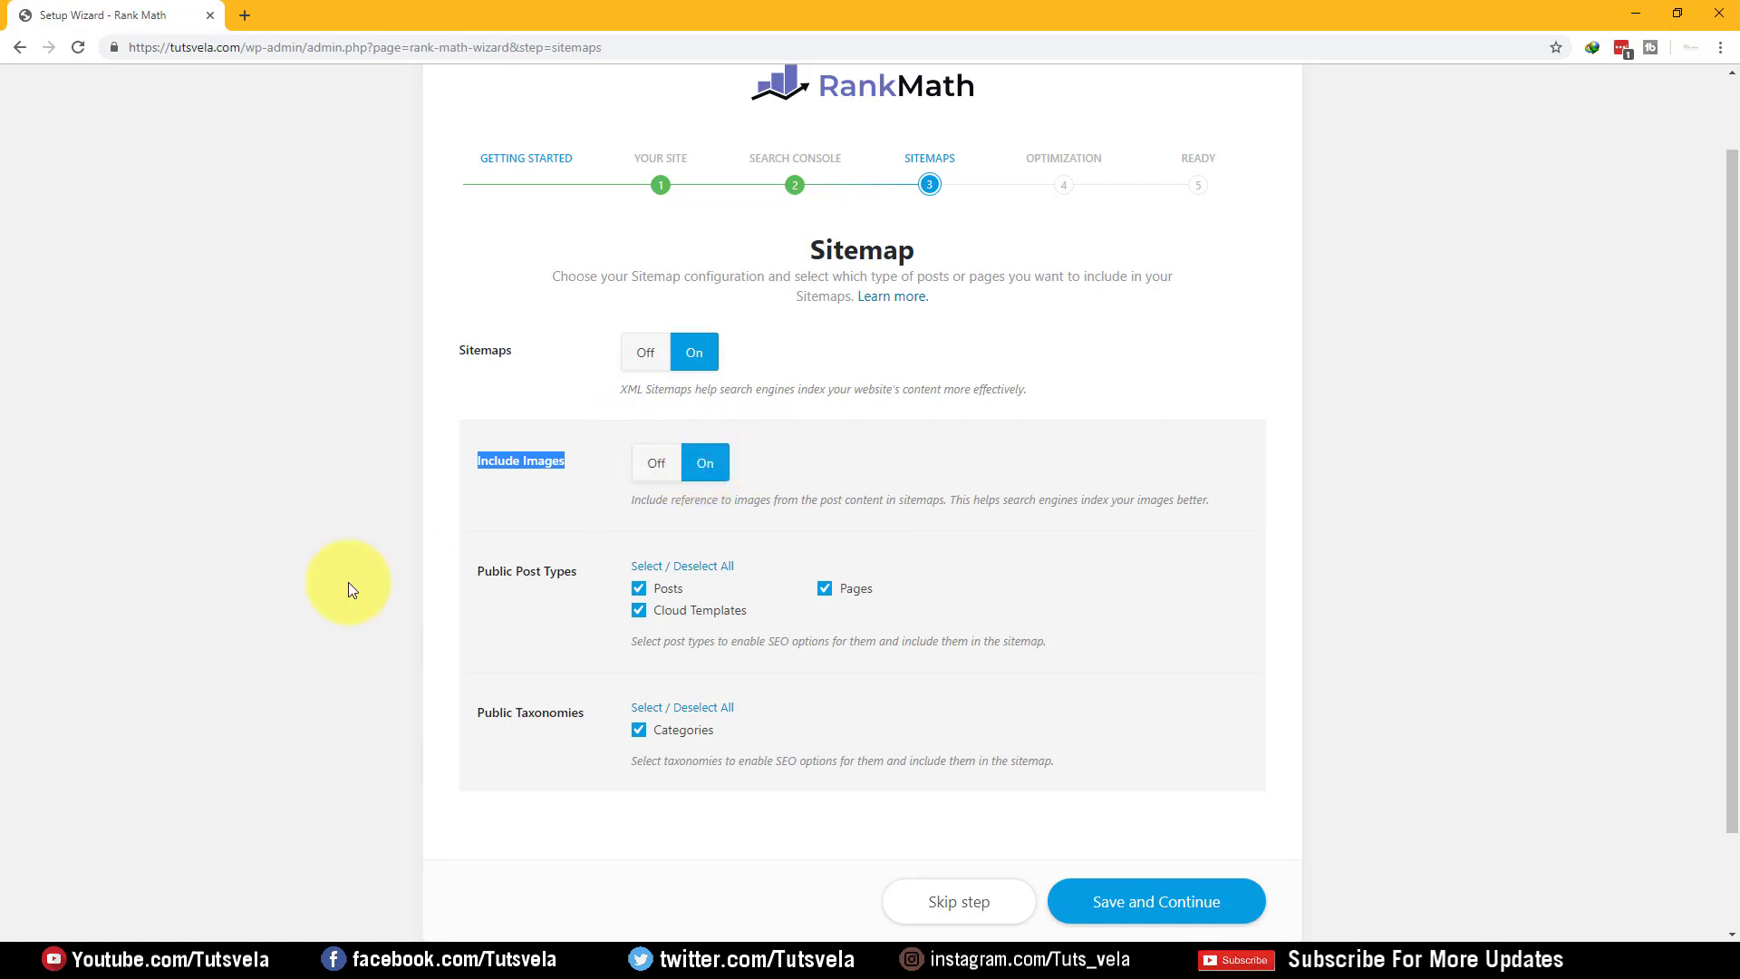
pyautogui.moveTo(455, 562); pyautogui.dragTo(571, 564)
pyautogui.click(357, 483)
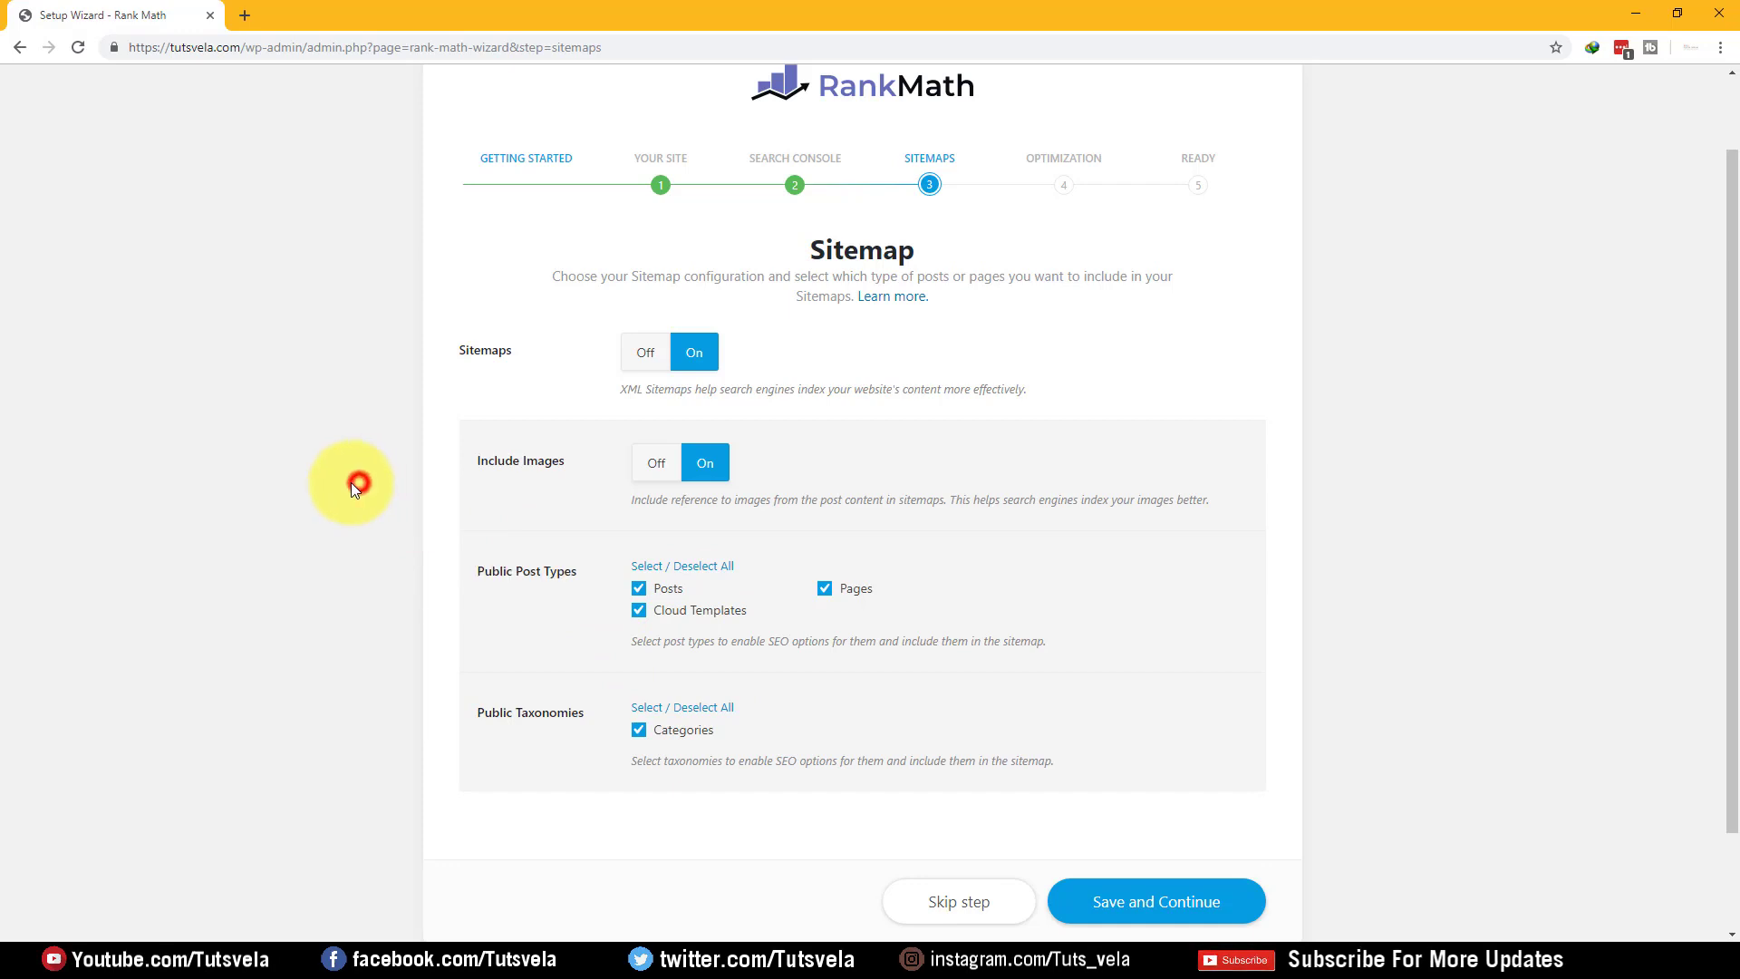
pyautogui.click(826, 590)
pyautogui.click(686, 612)
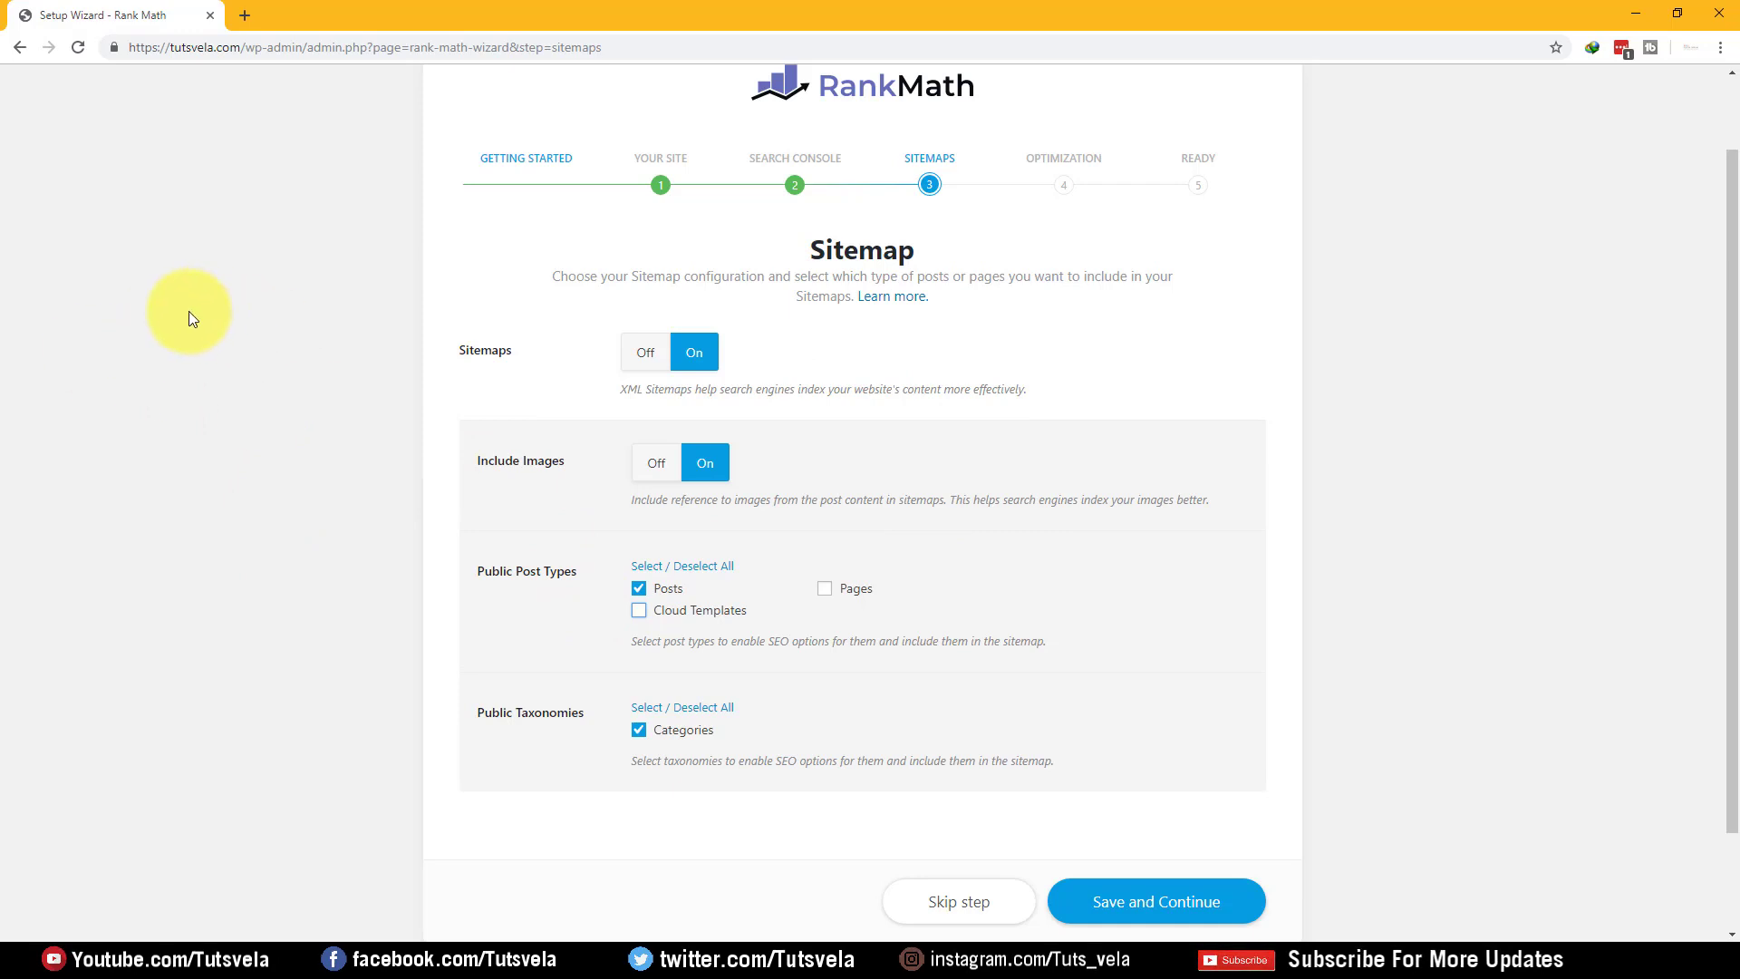
pyautogui.scroll(-1, 485, 573)
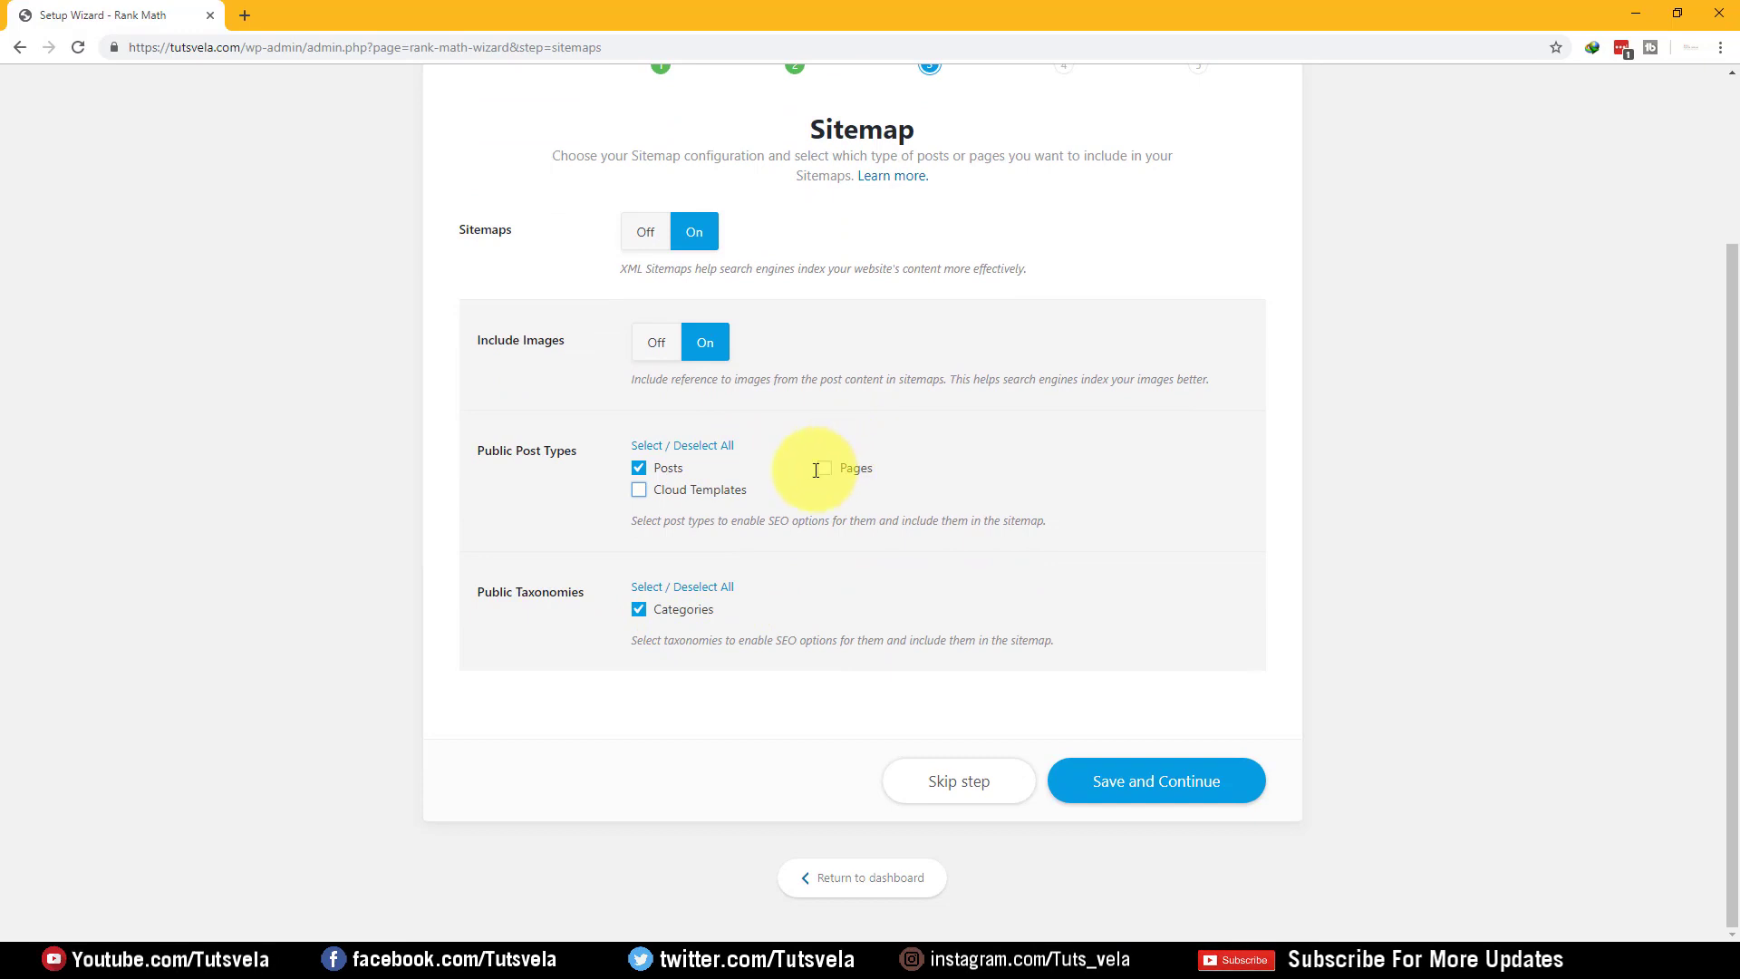
pyautogui.click(825, 469)
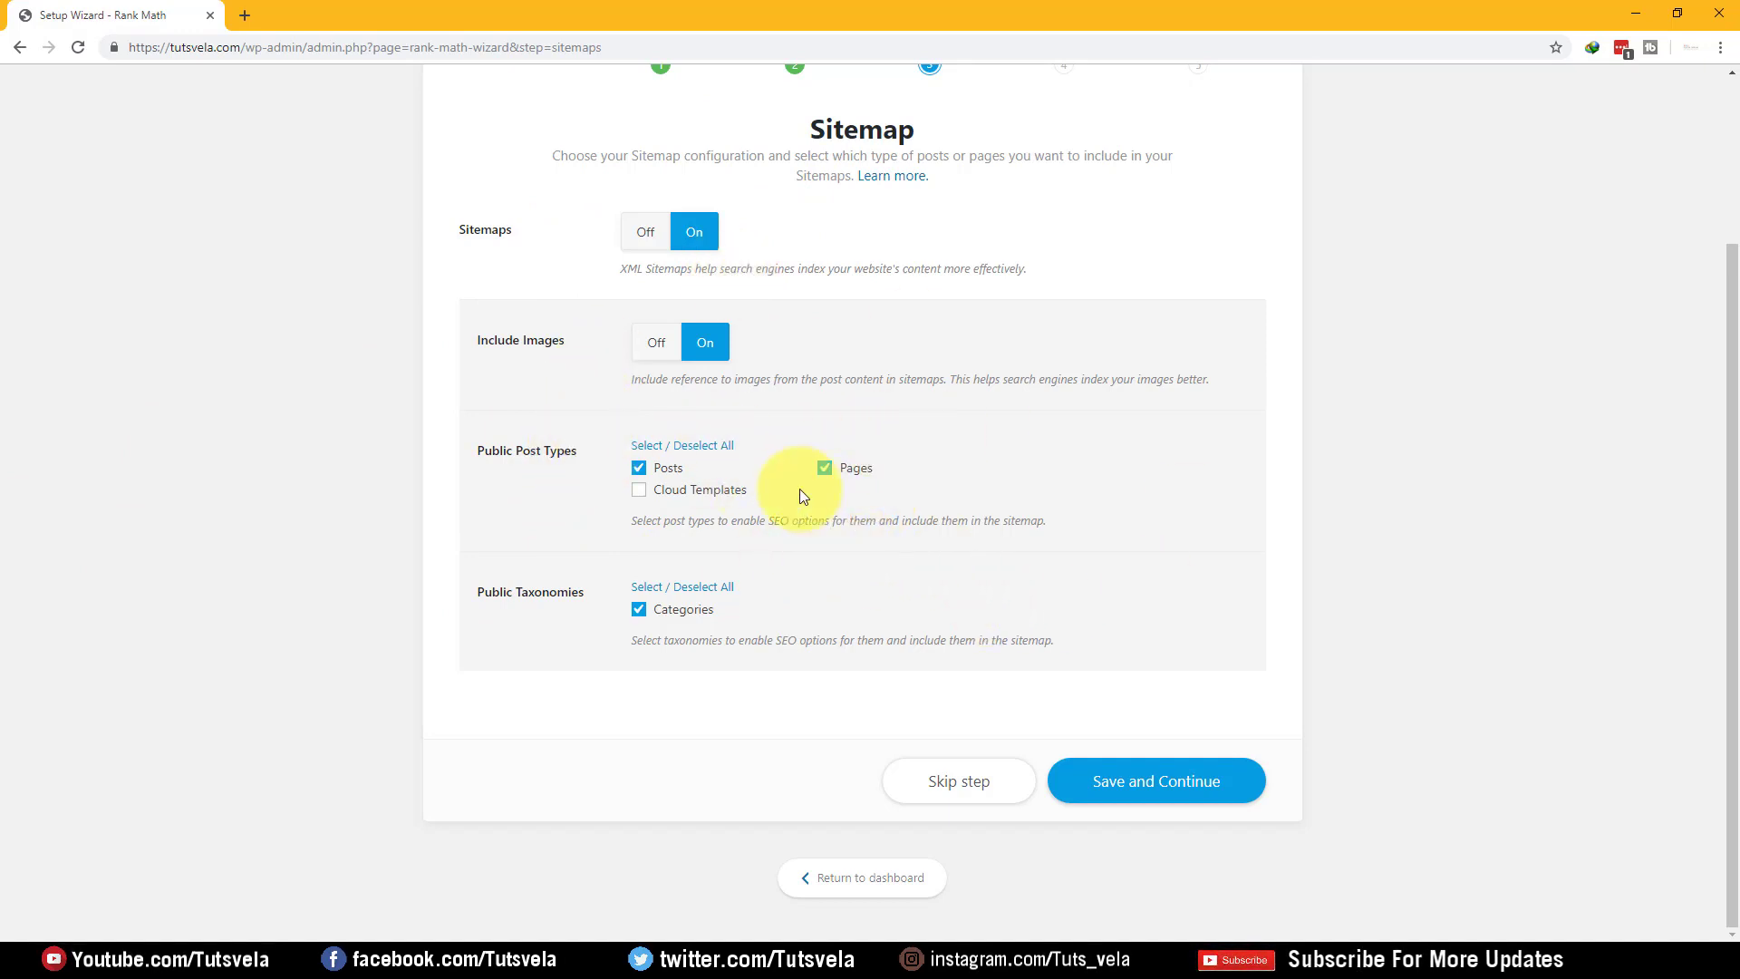
pyautogui.click(1220, 797)
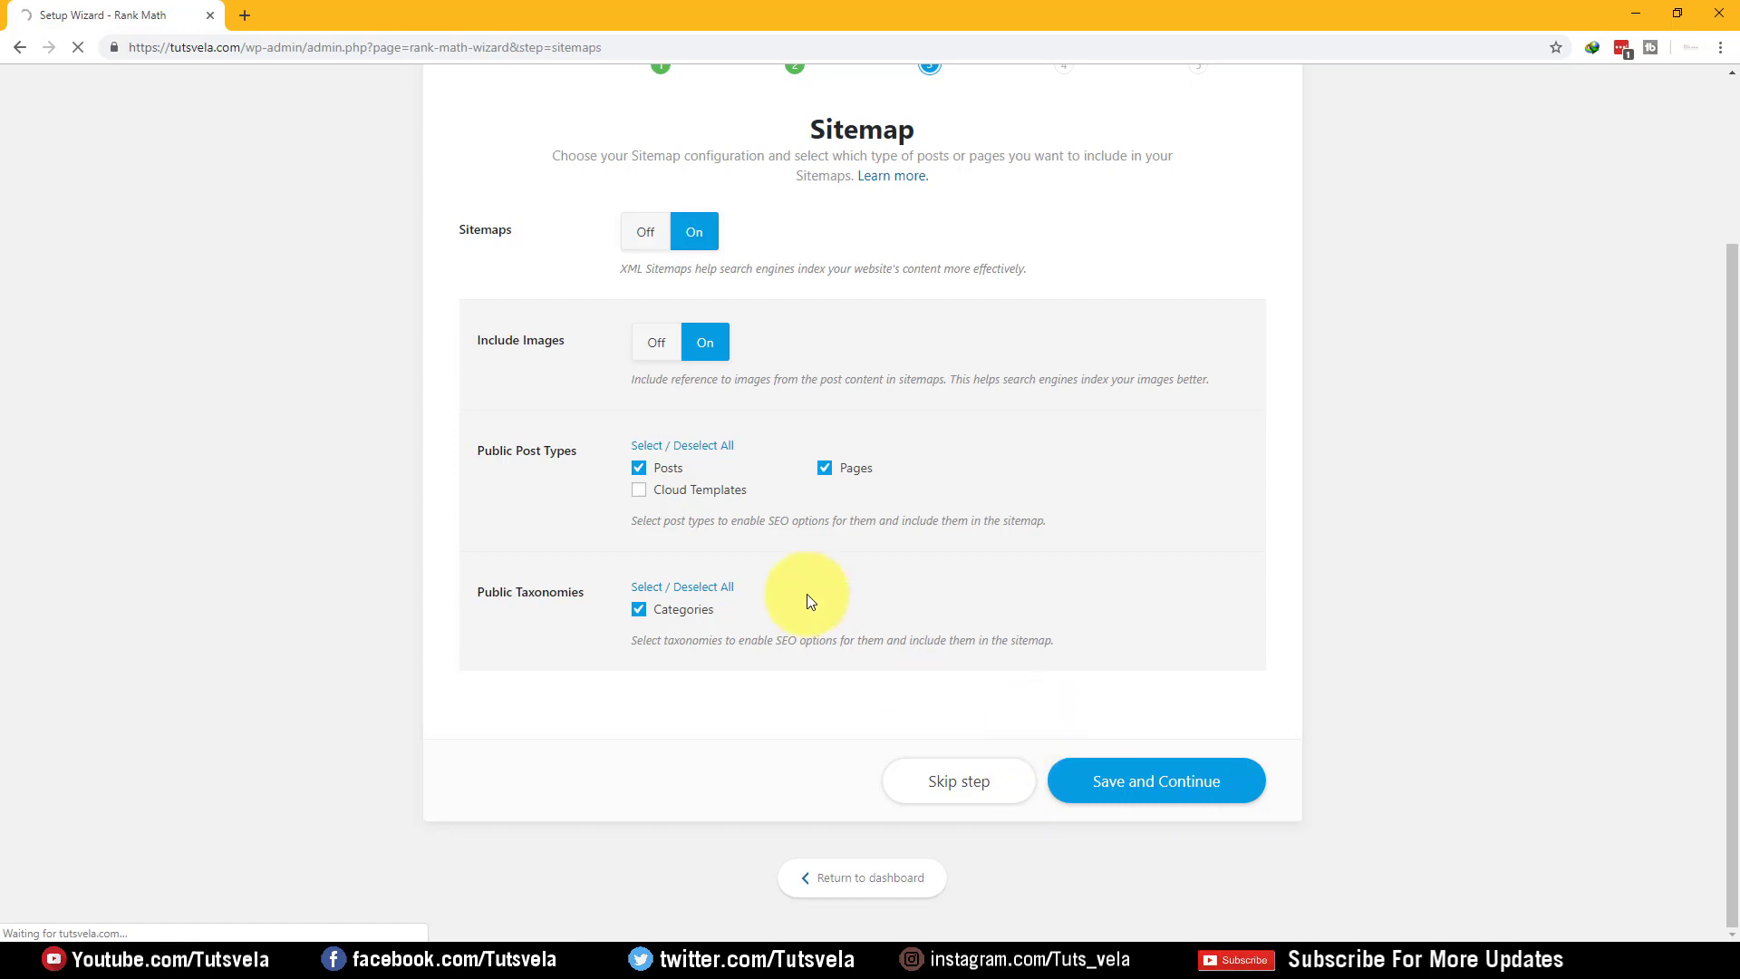
# - Review the SEO Tweaks for empty category and tag archives, nofollow image and external links, and opening external links in a new tab
pyautogui.scroll(3, 908, 475)
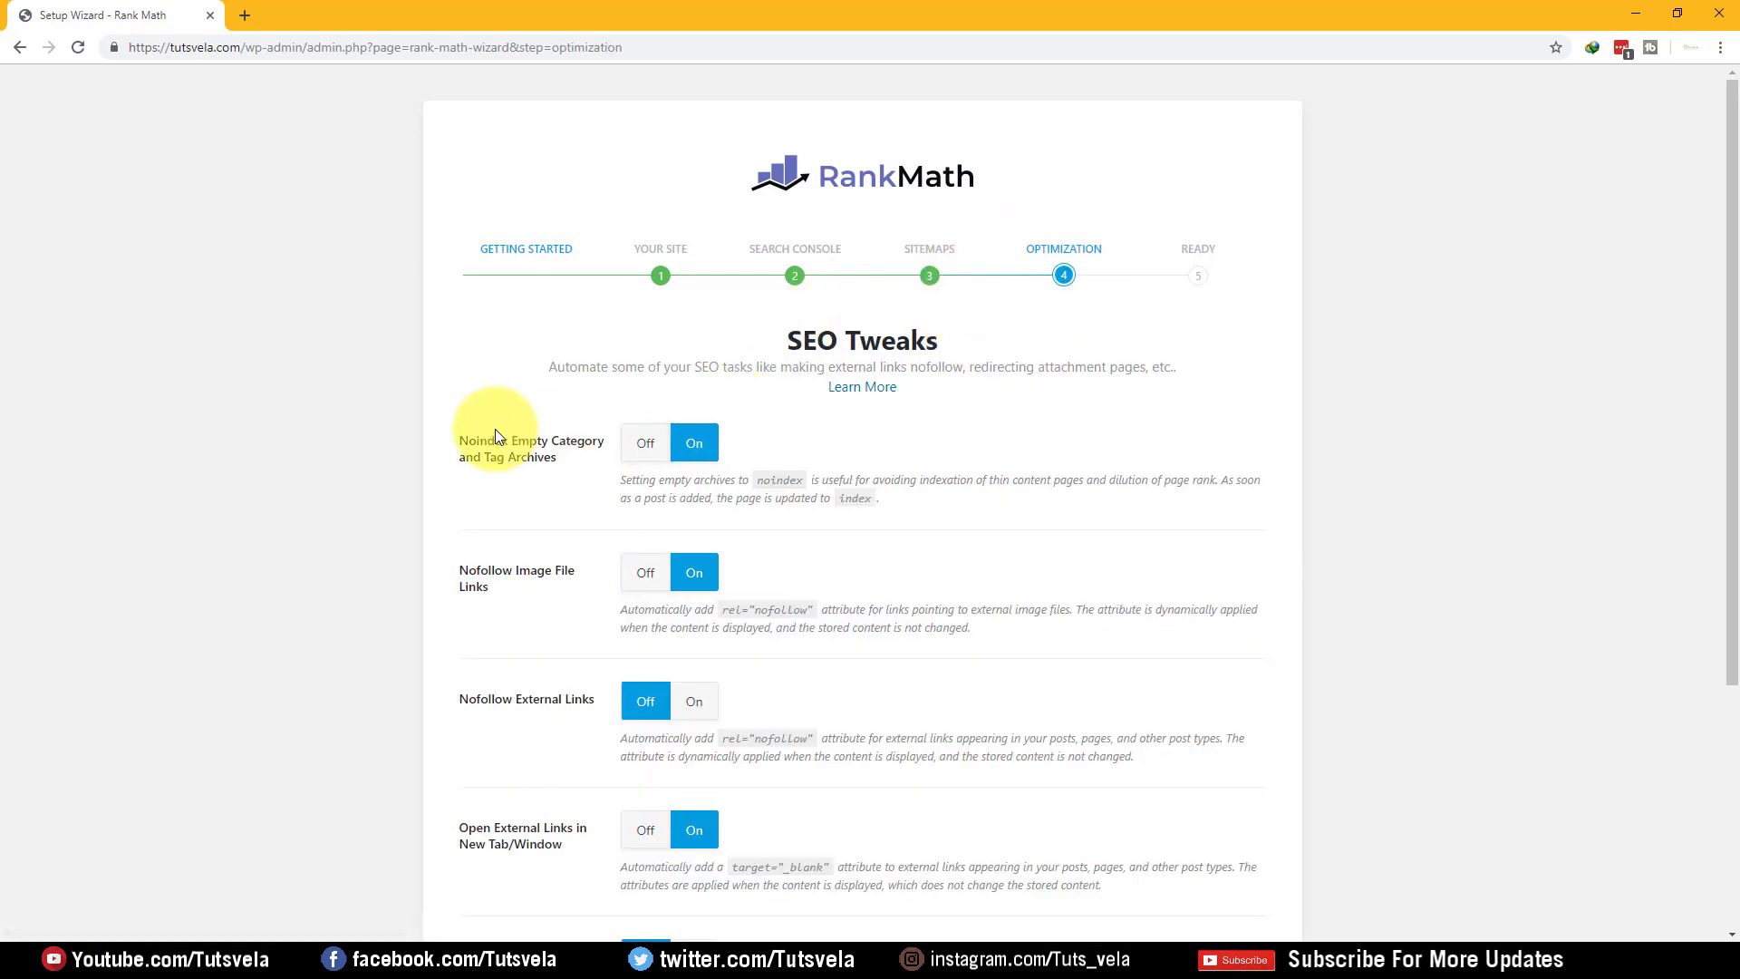
pyautogui.moveTo(455, 441); pyautogui.dragTo(543, 458)
pyautogui.click(995, 416)
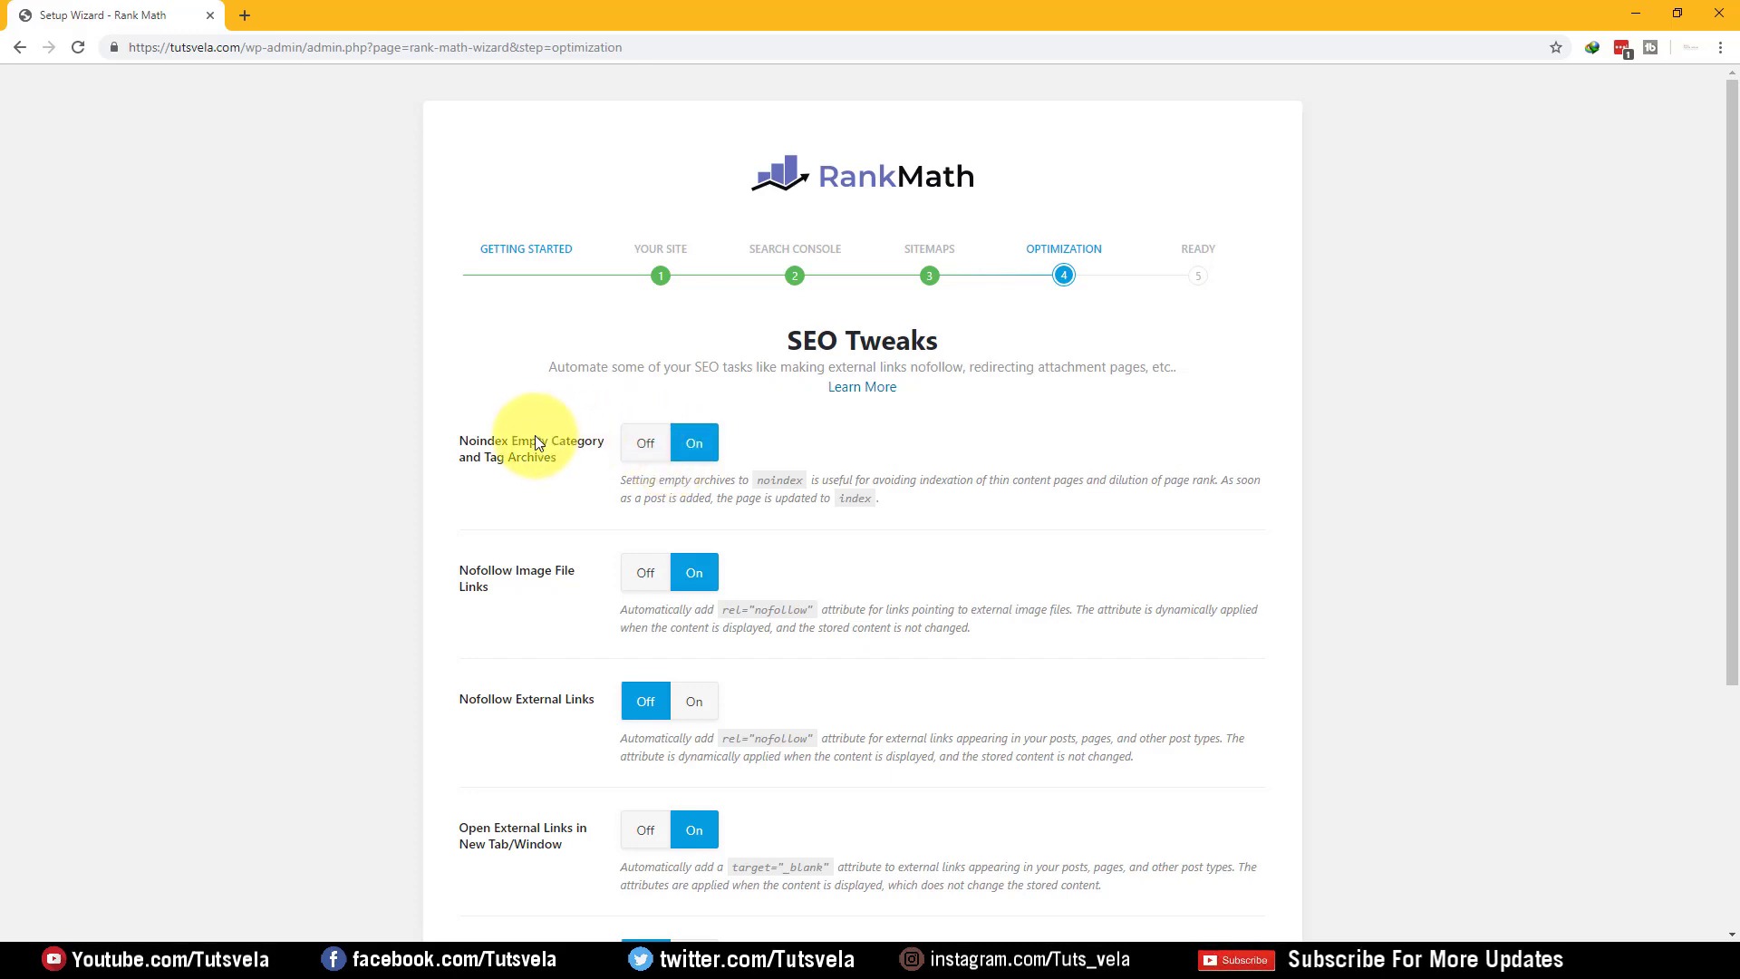
pyautogui.scroll(-1, 469, 464)
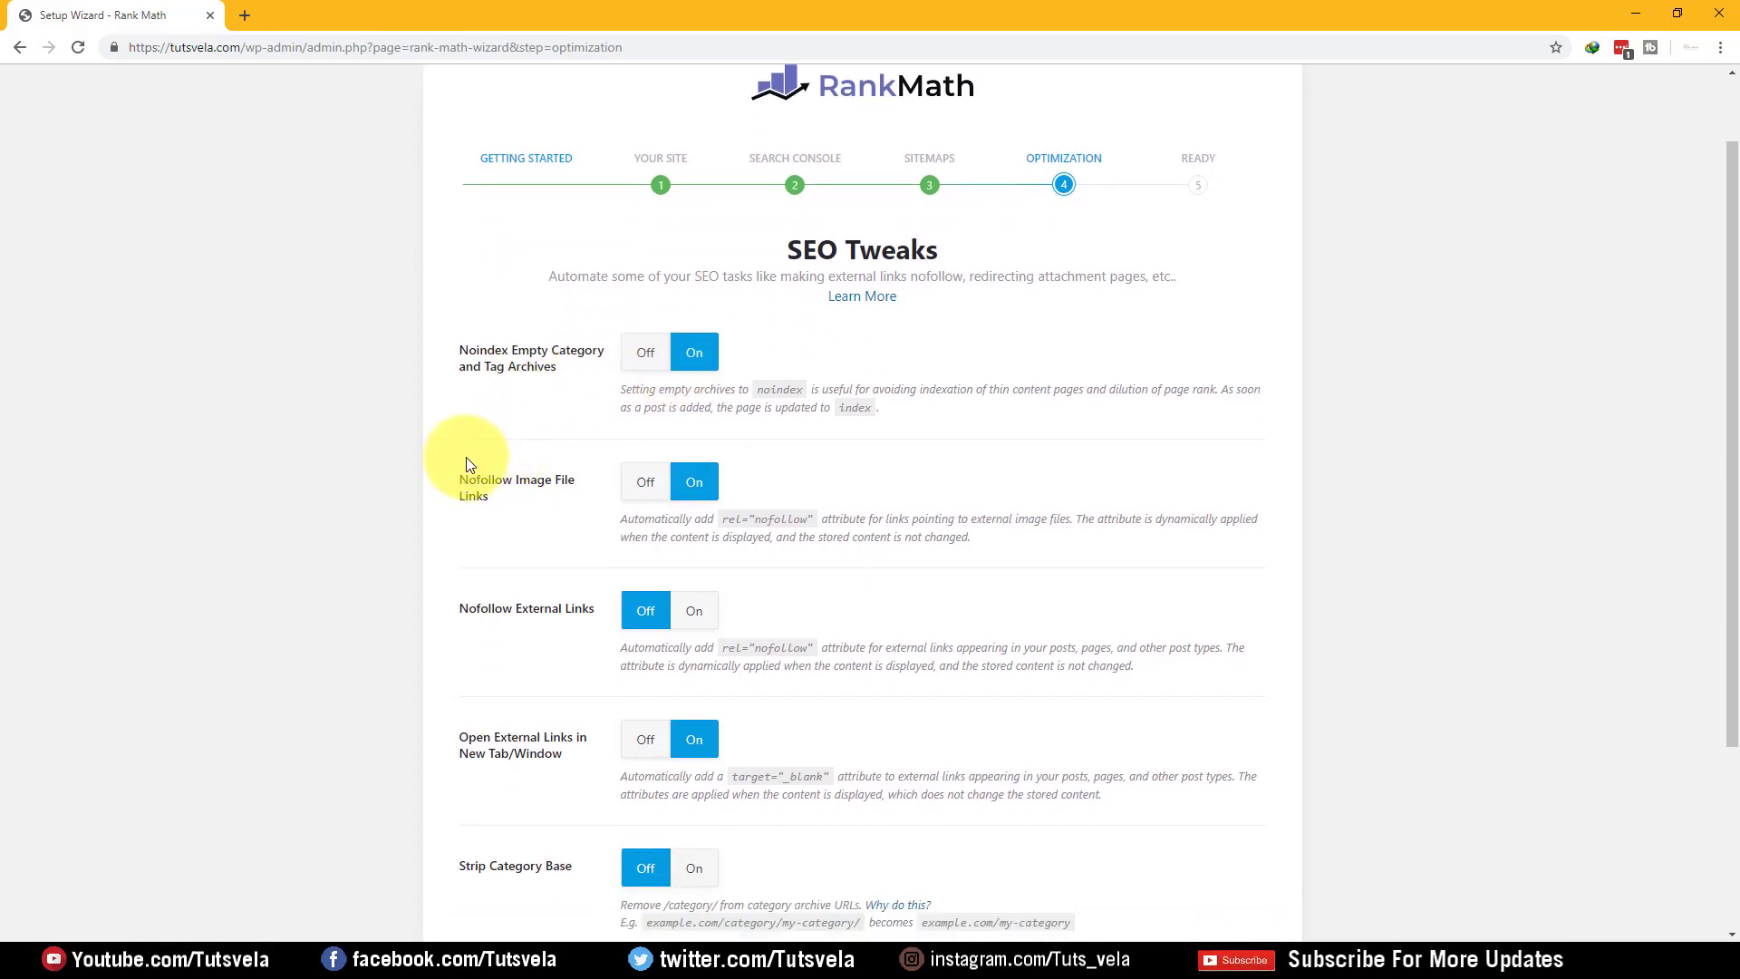
pyautogui.tripleClick(469, 489)
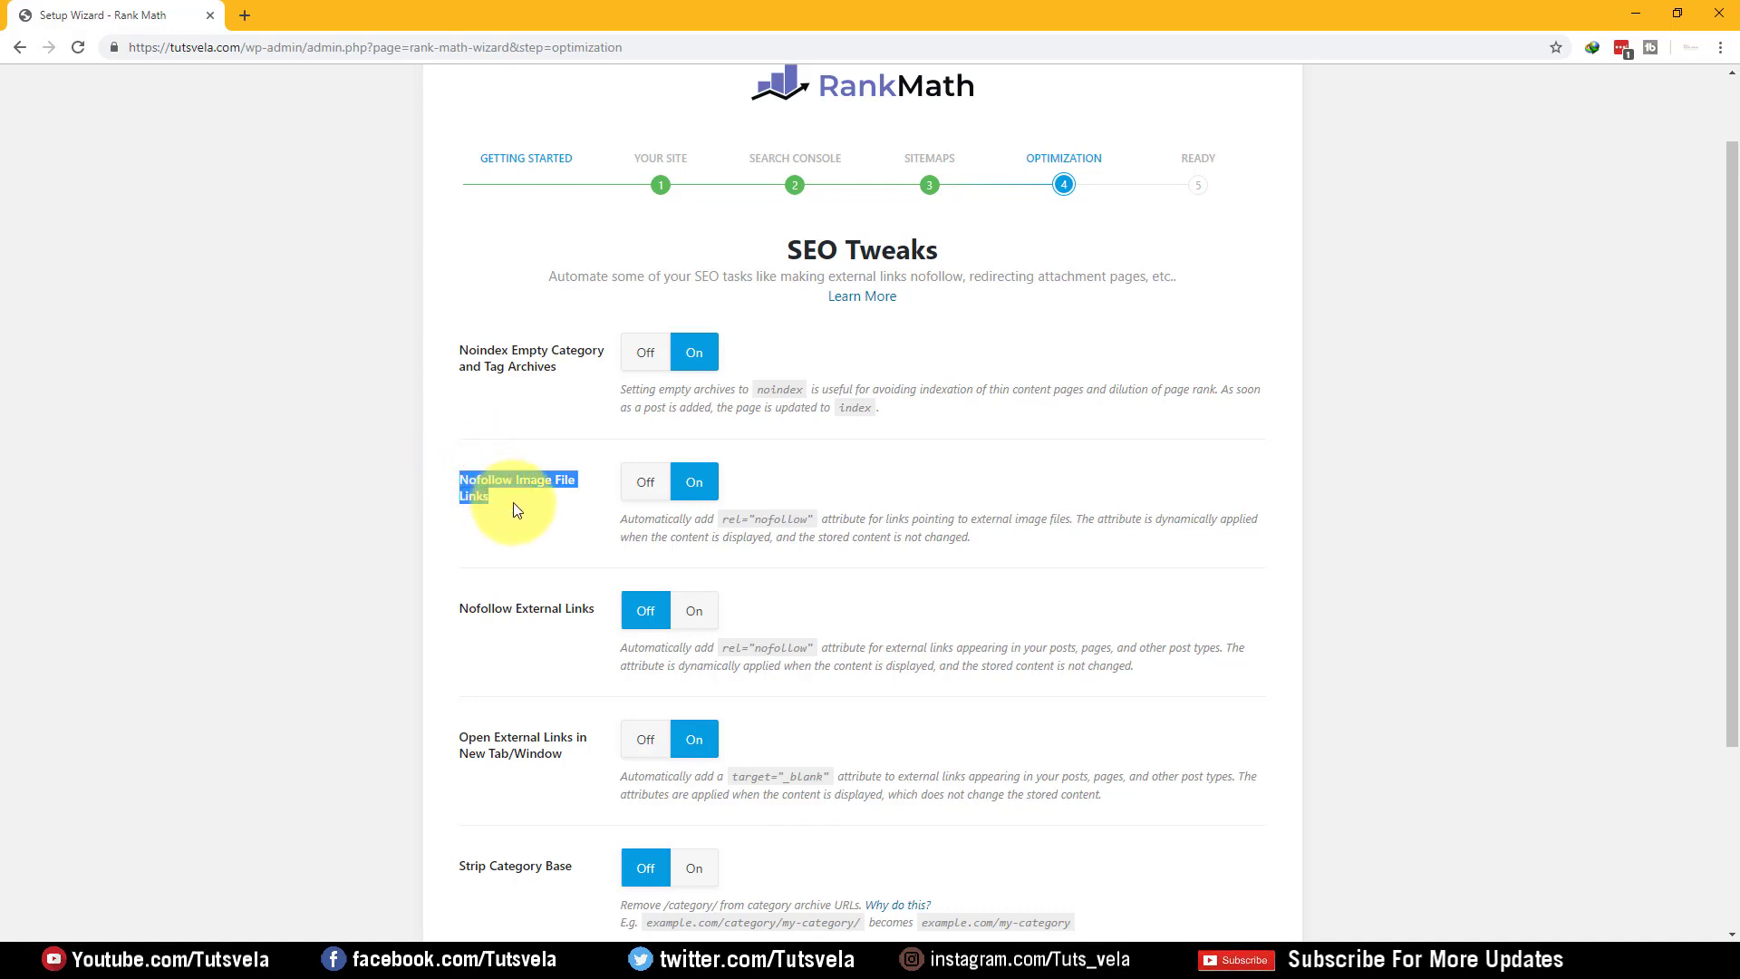
pyautogui.click(514, 502)
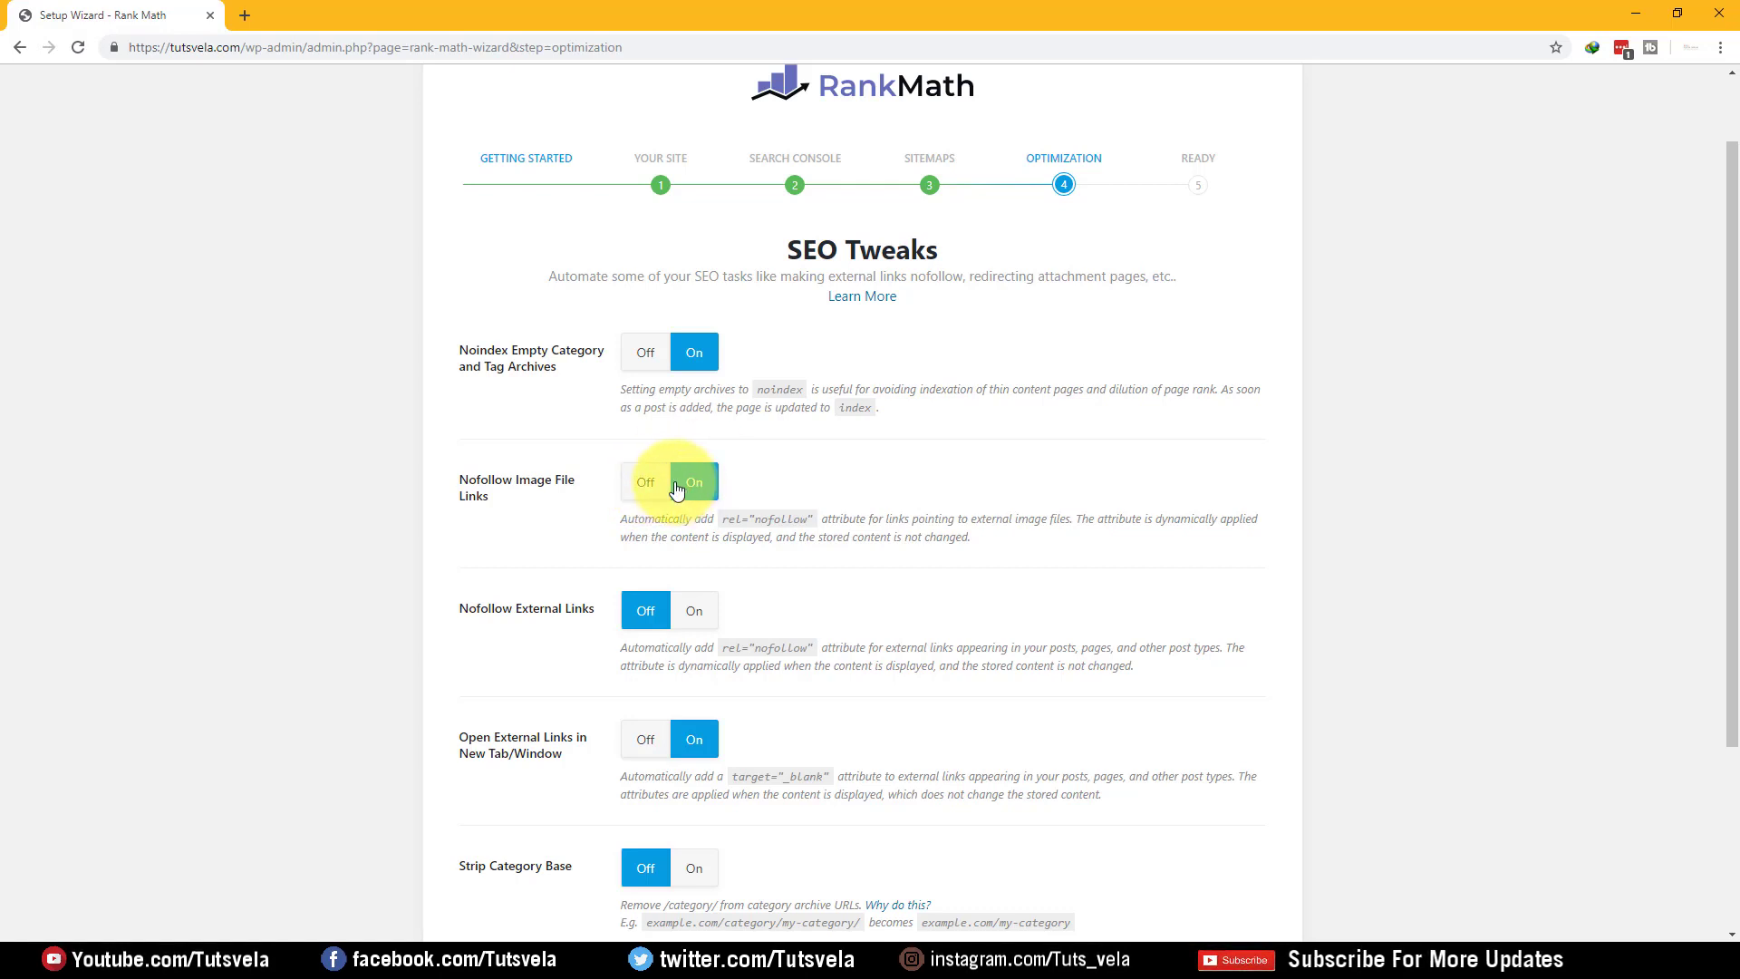
pyautogui.scroll(-2, 388, 568)
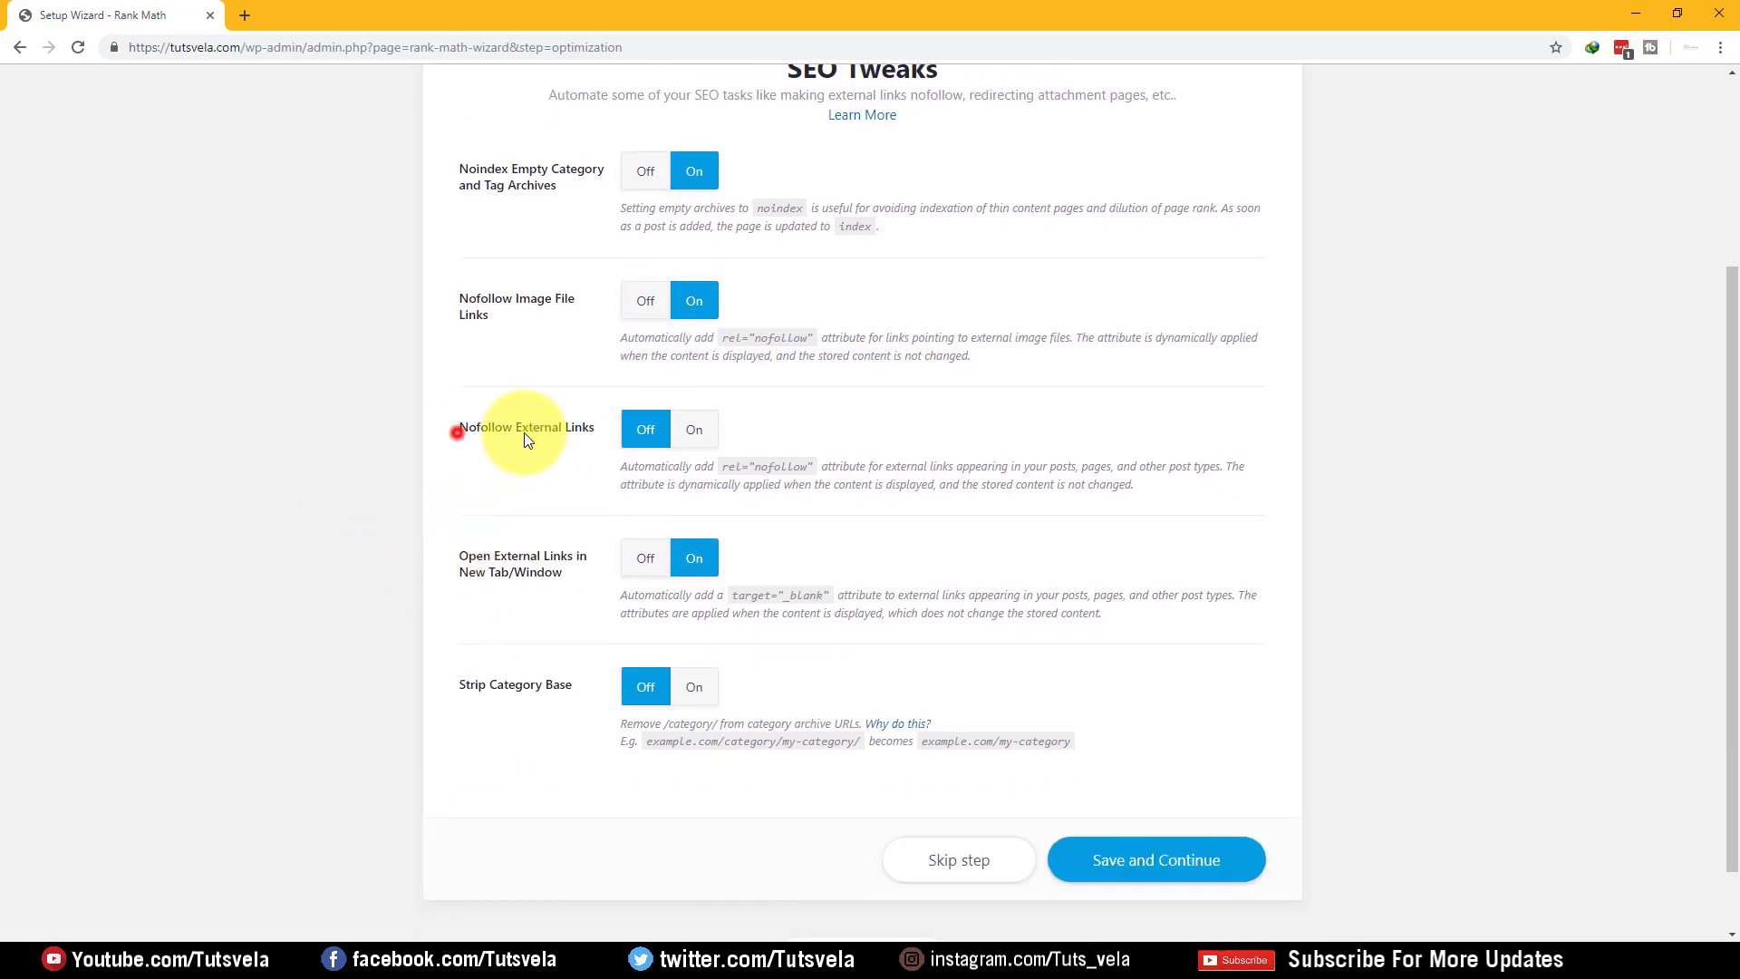
pyautogui.moveTo(527, 441); pyautogui.dragTo(590, 426)
pyautogui.click(588, 483)
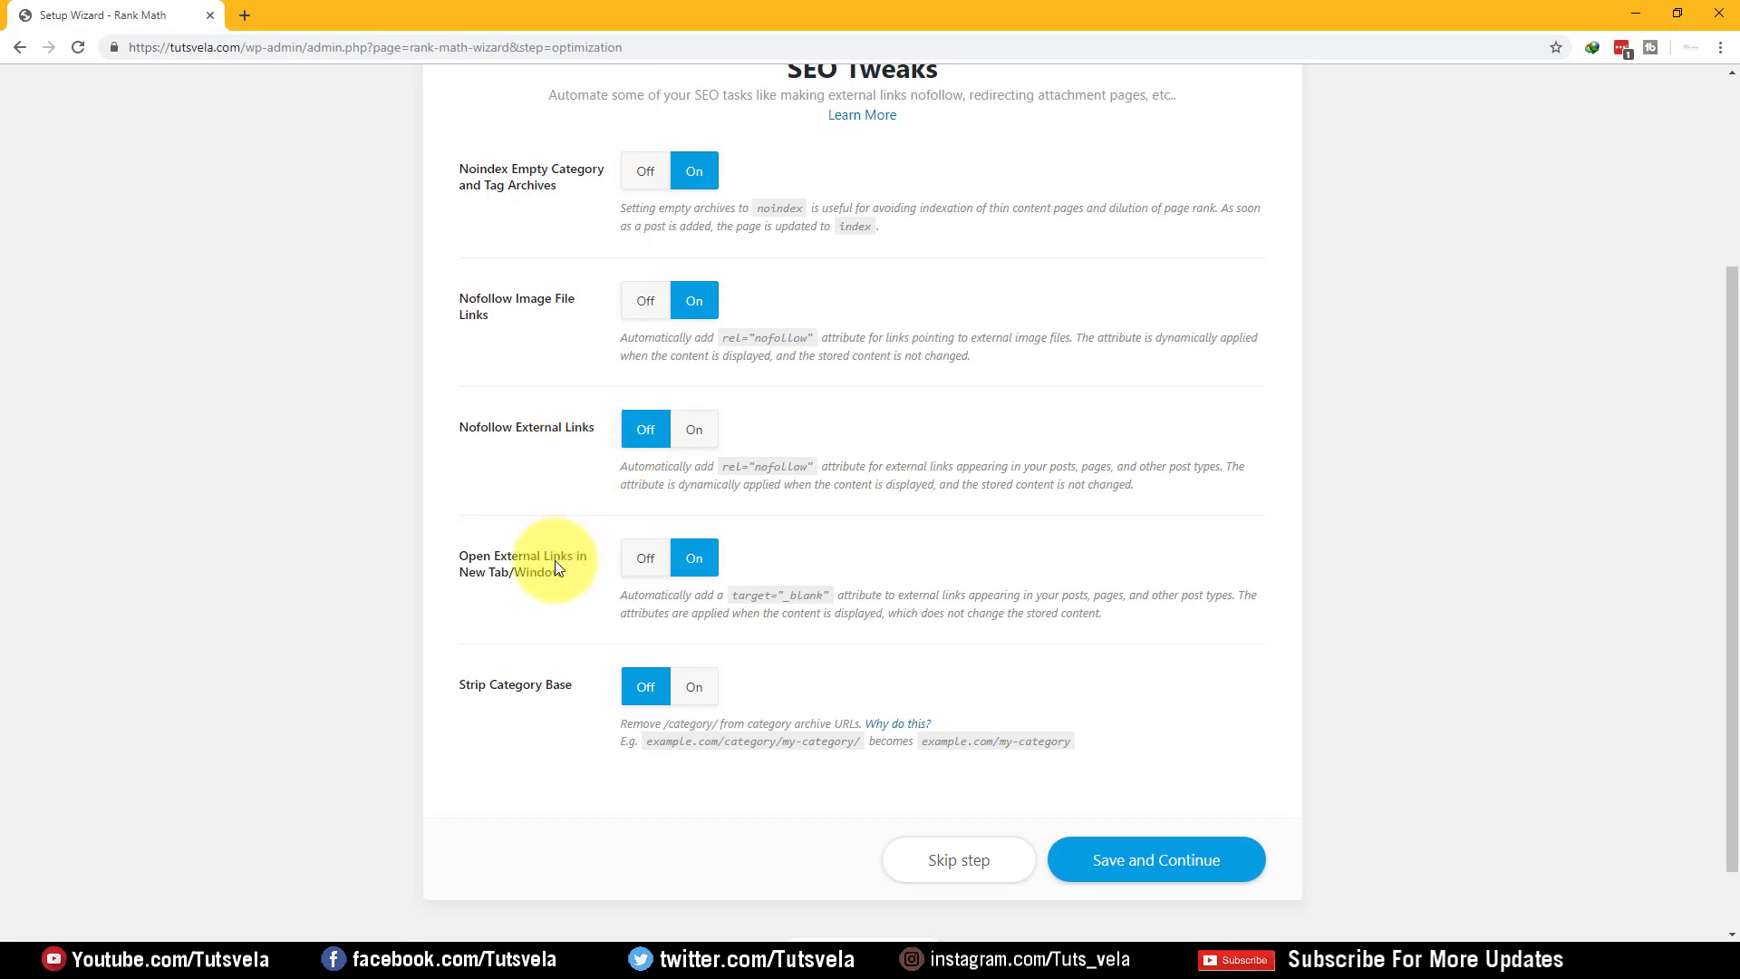
pyautogui.moveTo(448, 550); pyautogui.dragTo(580, 571)
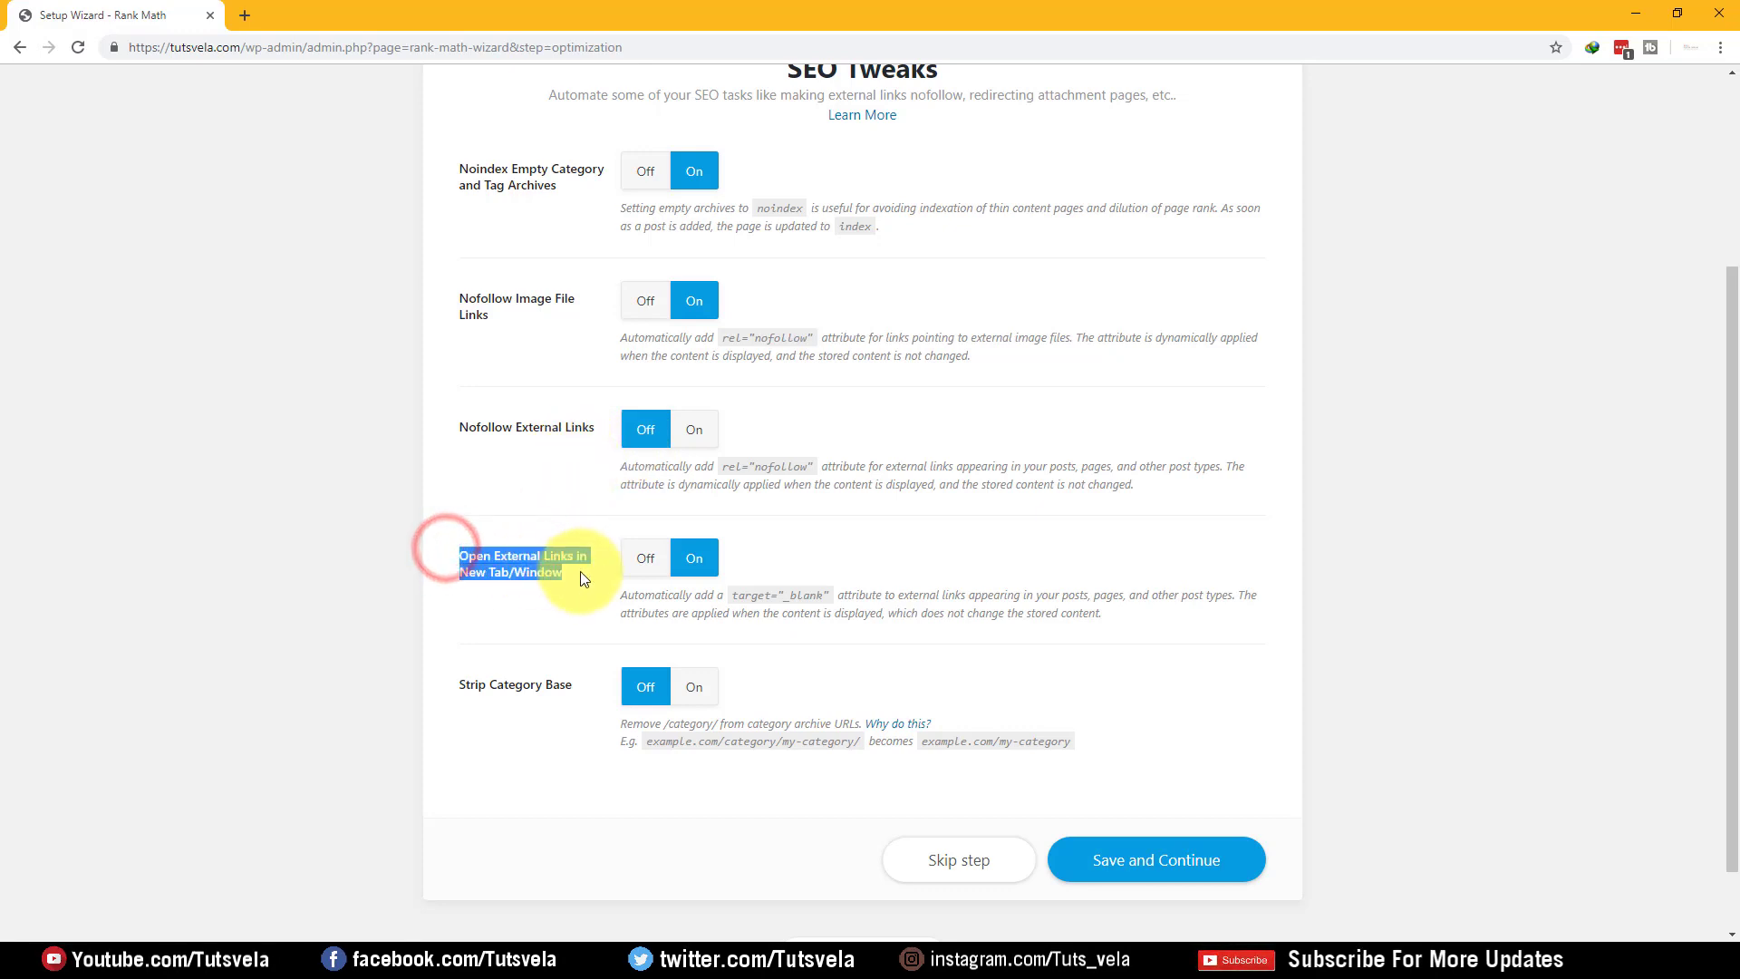
pyautogui.moveTo(451, 551); pyautogui.dragTo(595, 560)
pyautogui.click(580, 611)
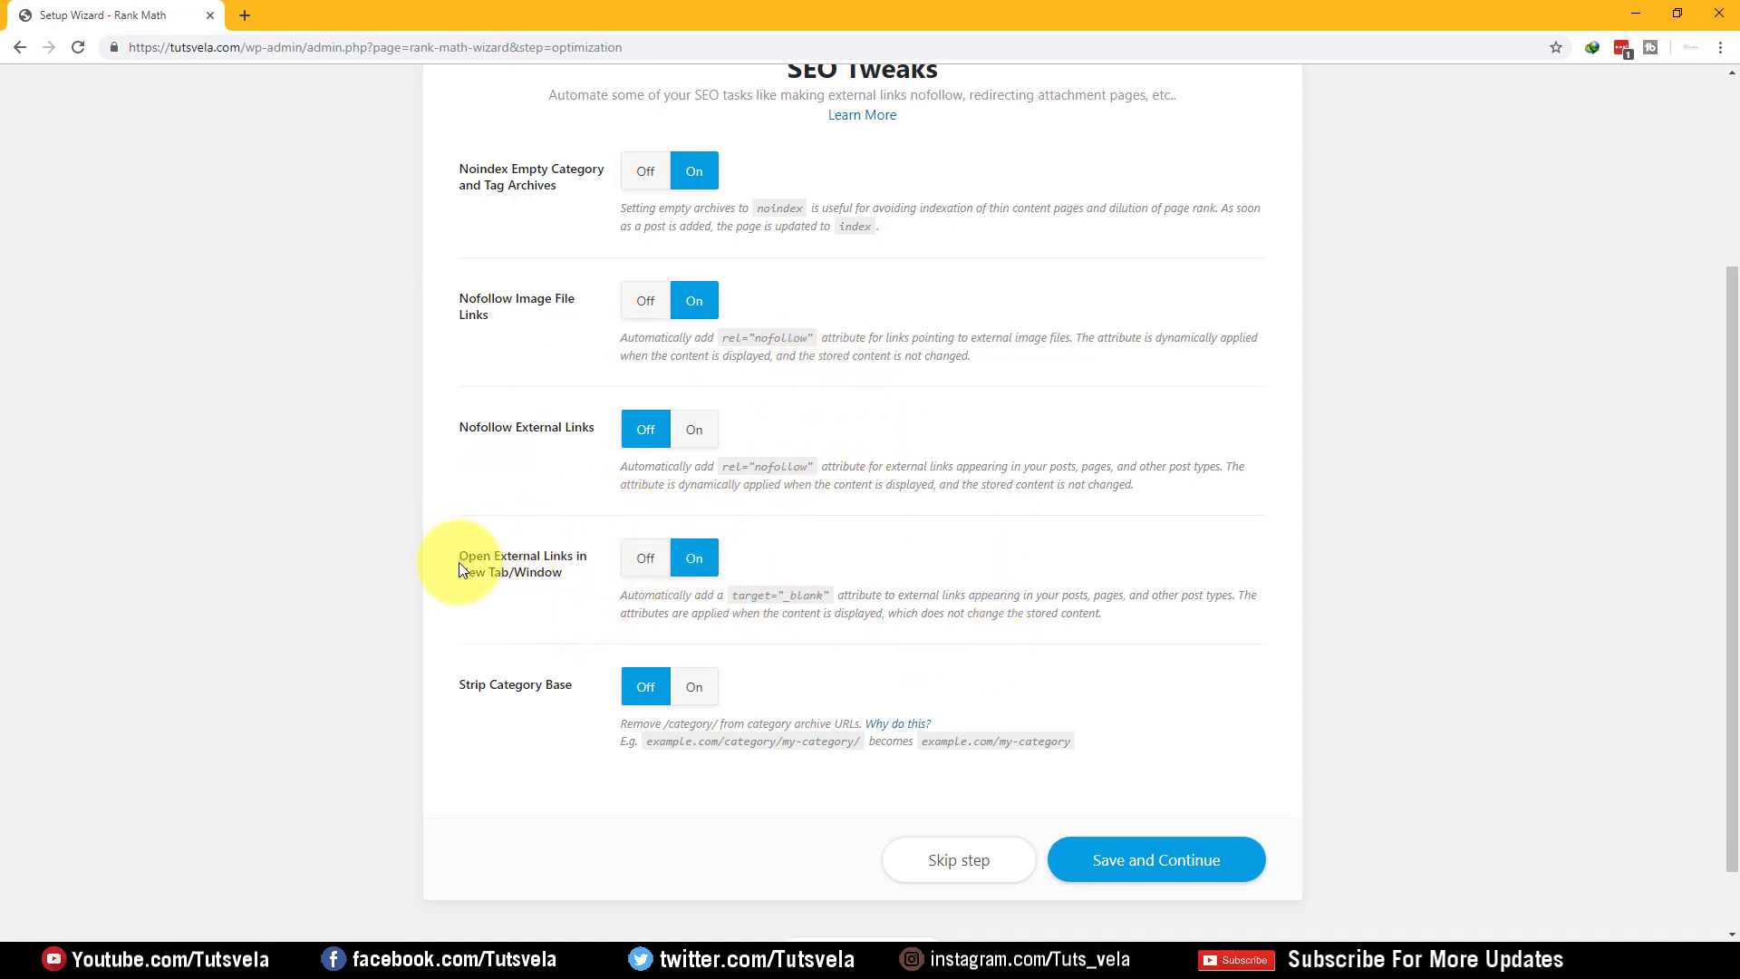
pyautogui.moveTo(458, 562); pyautogui.dragTo(520, 569)
pyautogui.click(568, 605)
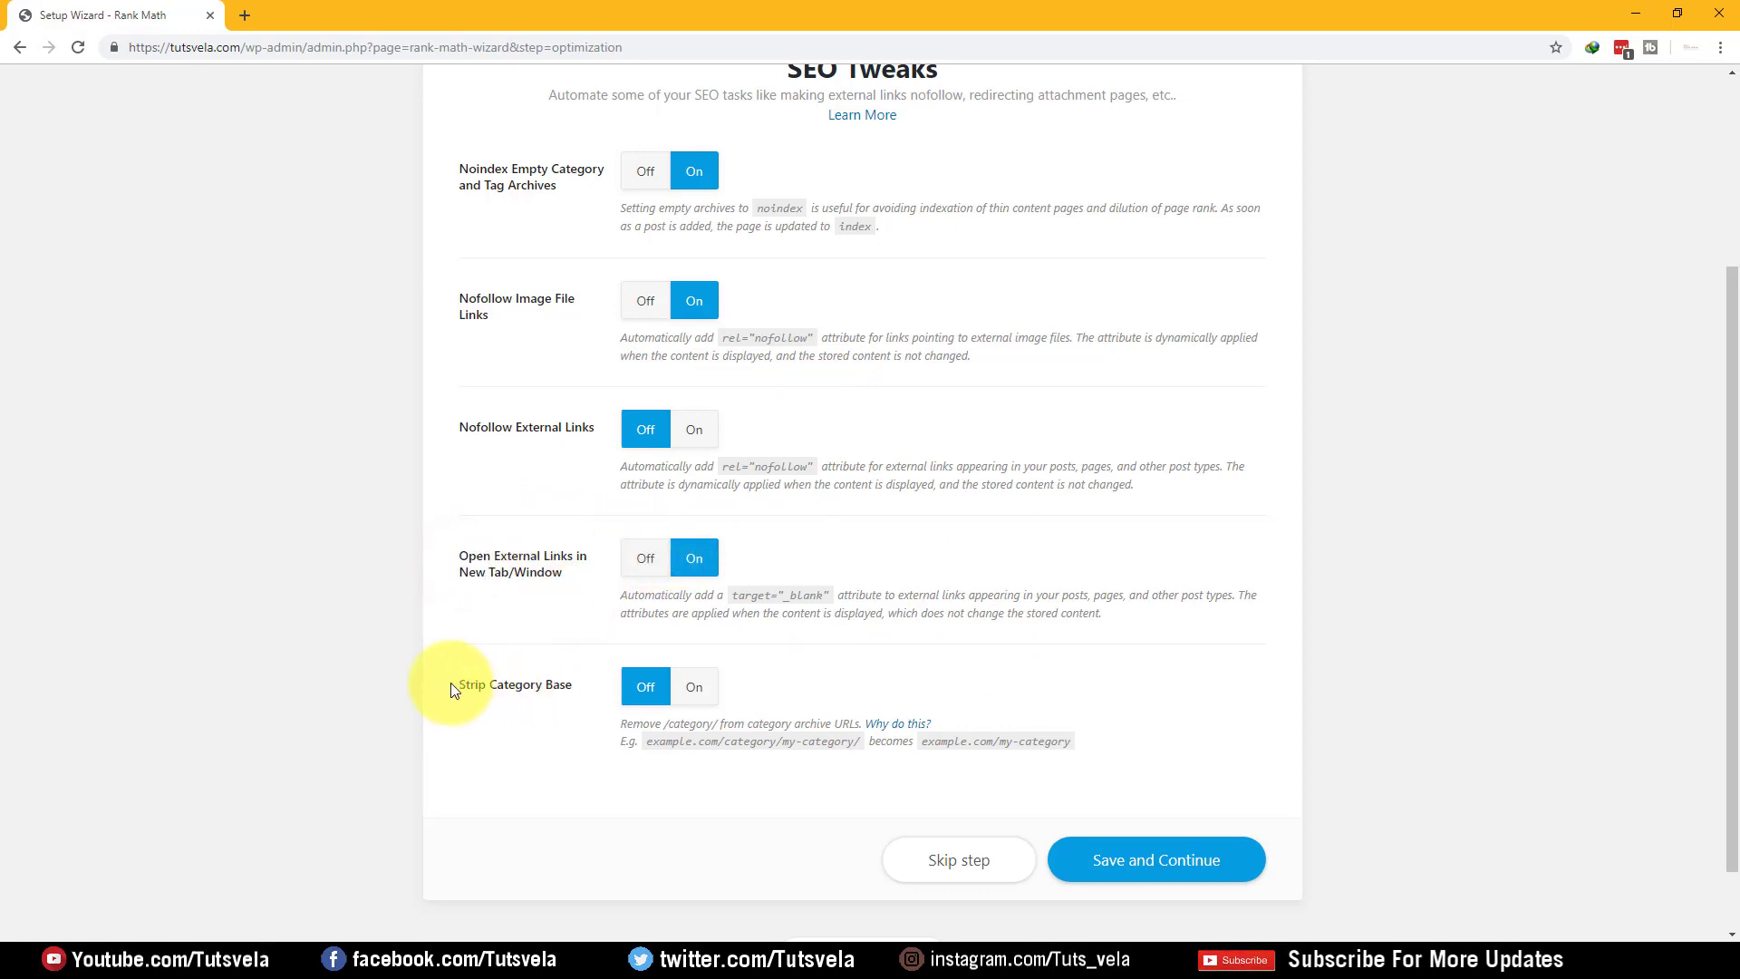
# - Review the Strip Category Base option with its example URLs, leave it off, and save the SEO Tweaks to reach the Ready step
pyautogui.moveTo(451, 688); pyautogui.dragTo(557, 721)
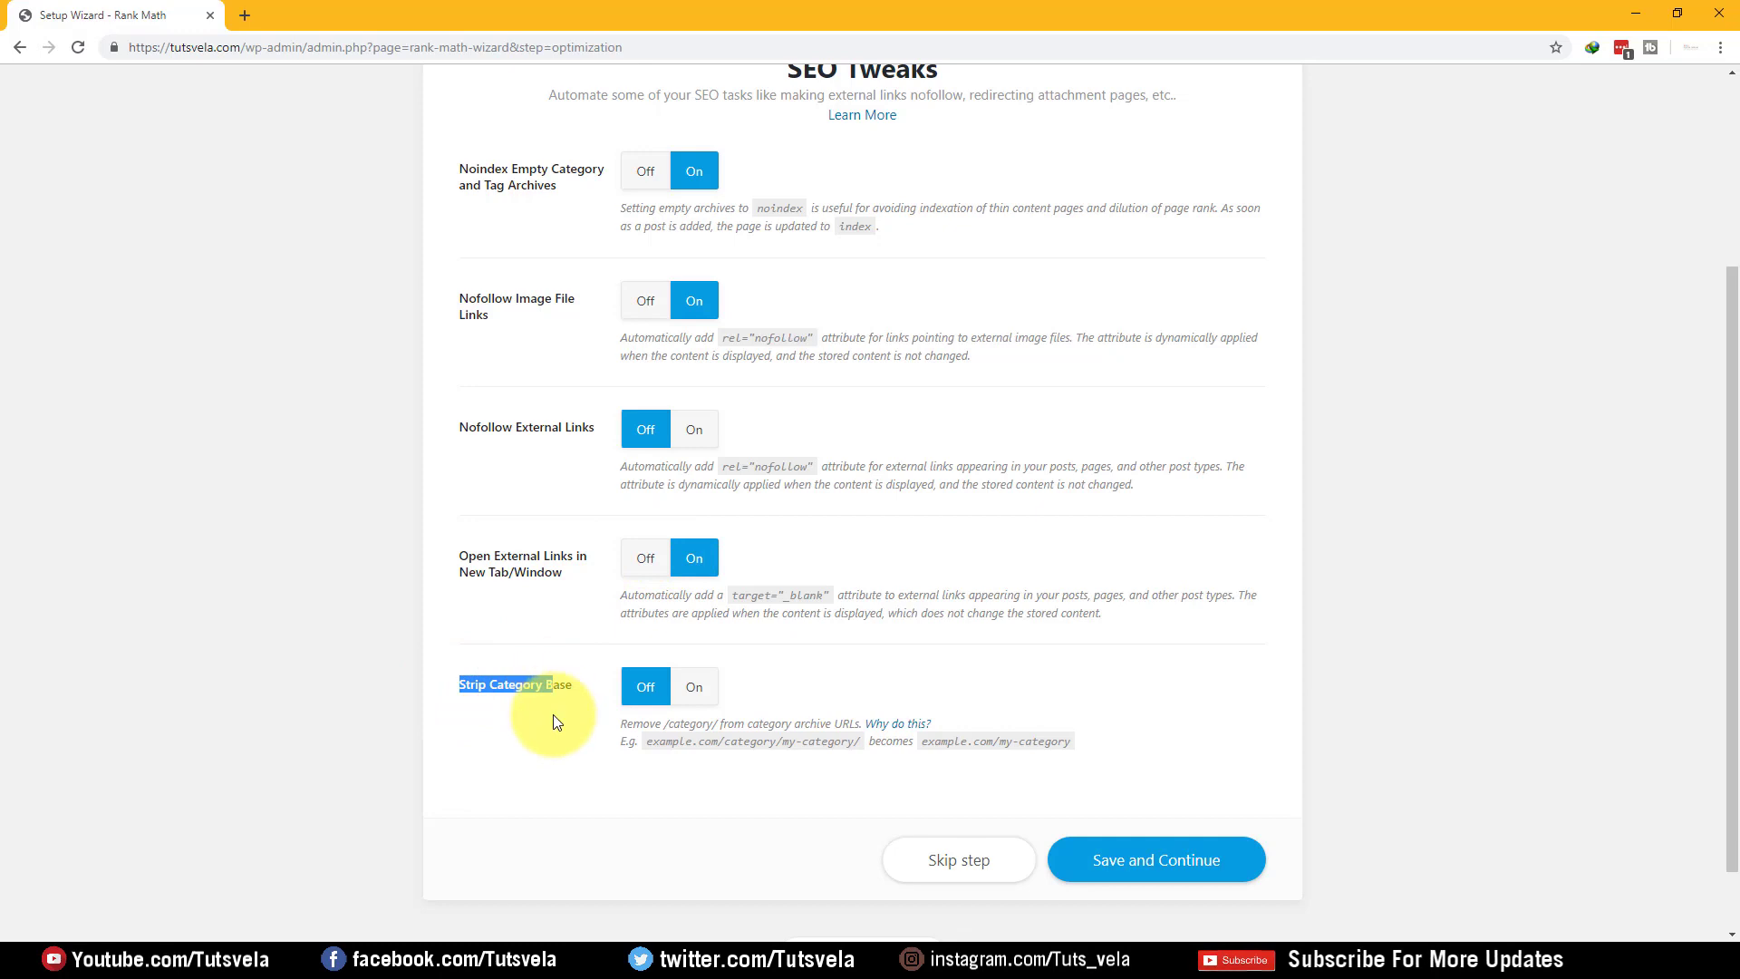
pyautogui.click(555, 720)
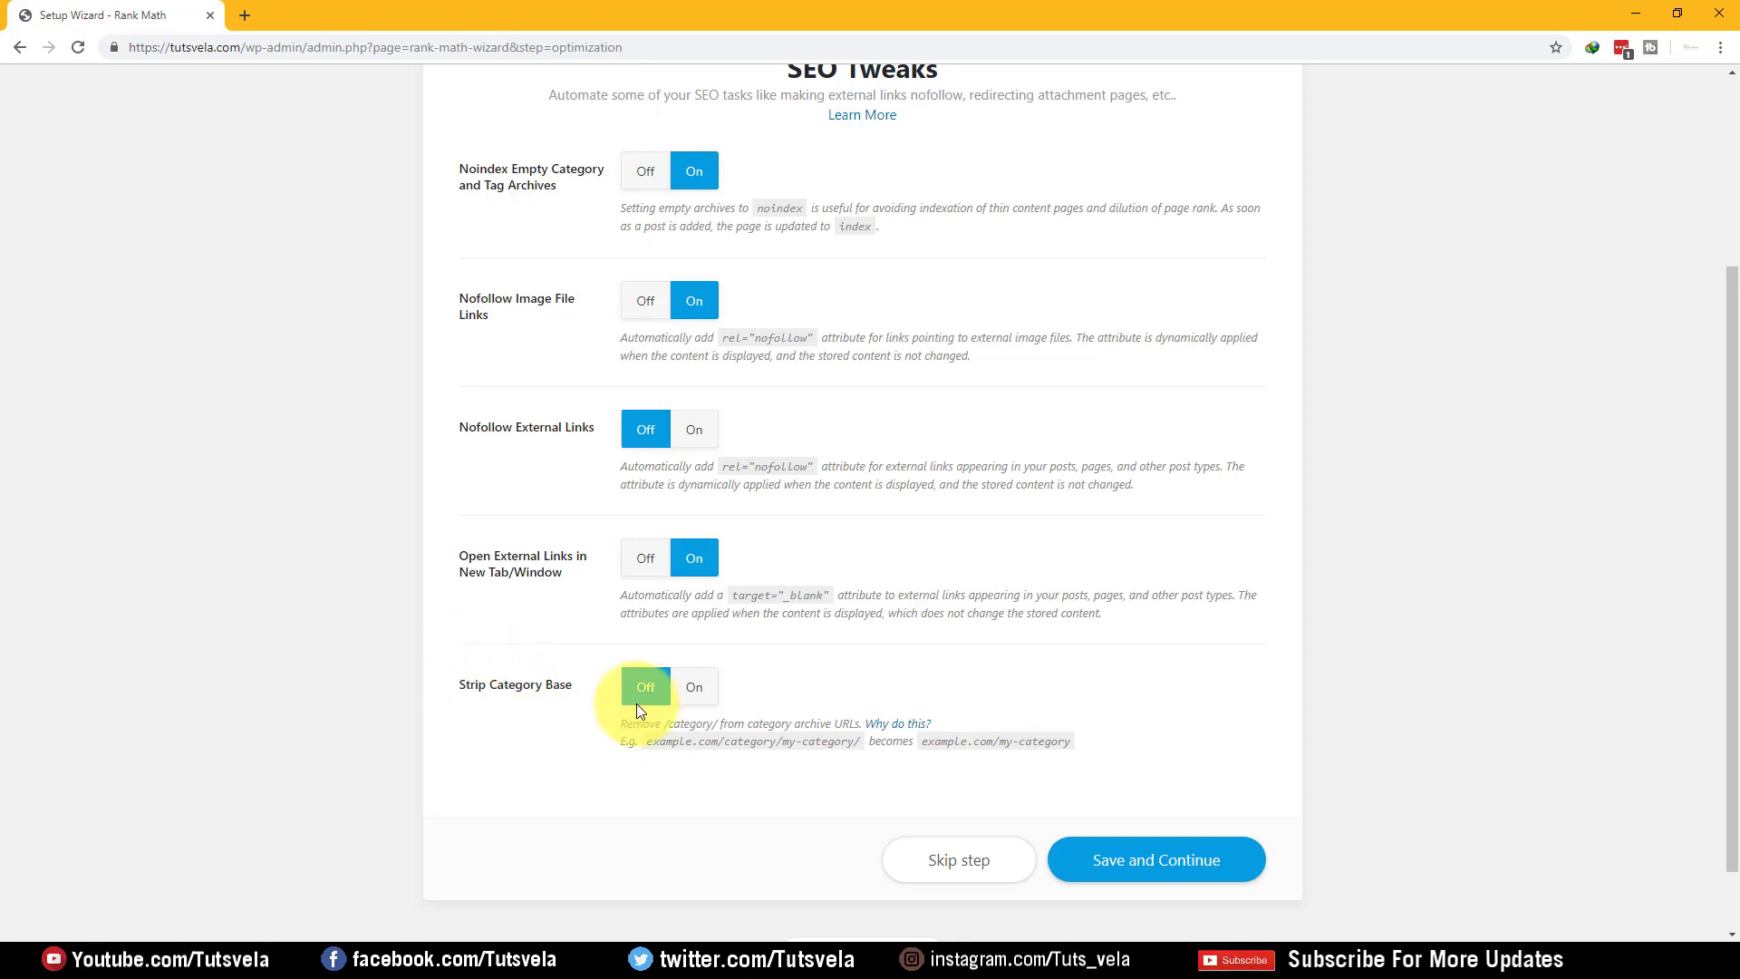
pyautogui.moveTo(645, 741); pyautogui.dragTo(860, 741)
pyautogui.click(786, 744)
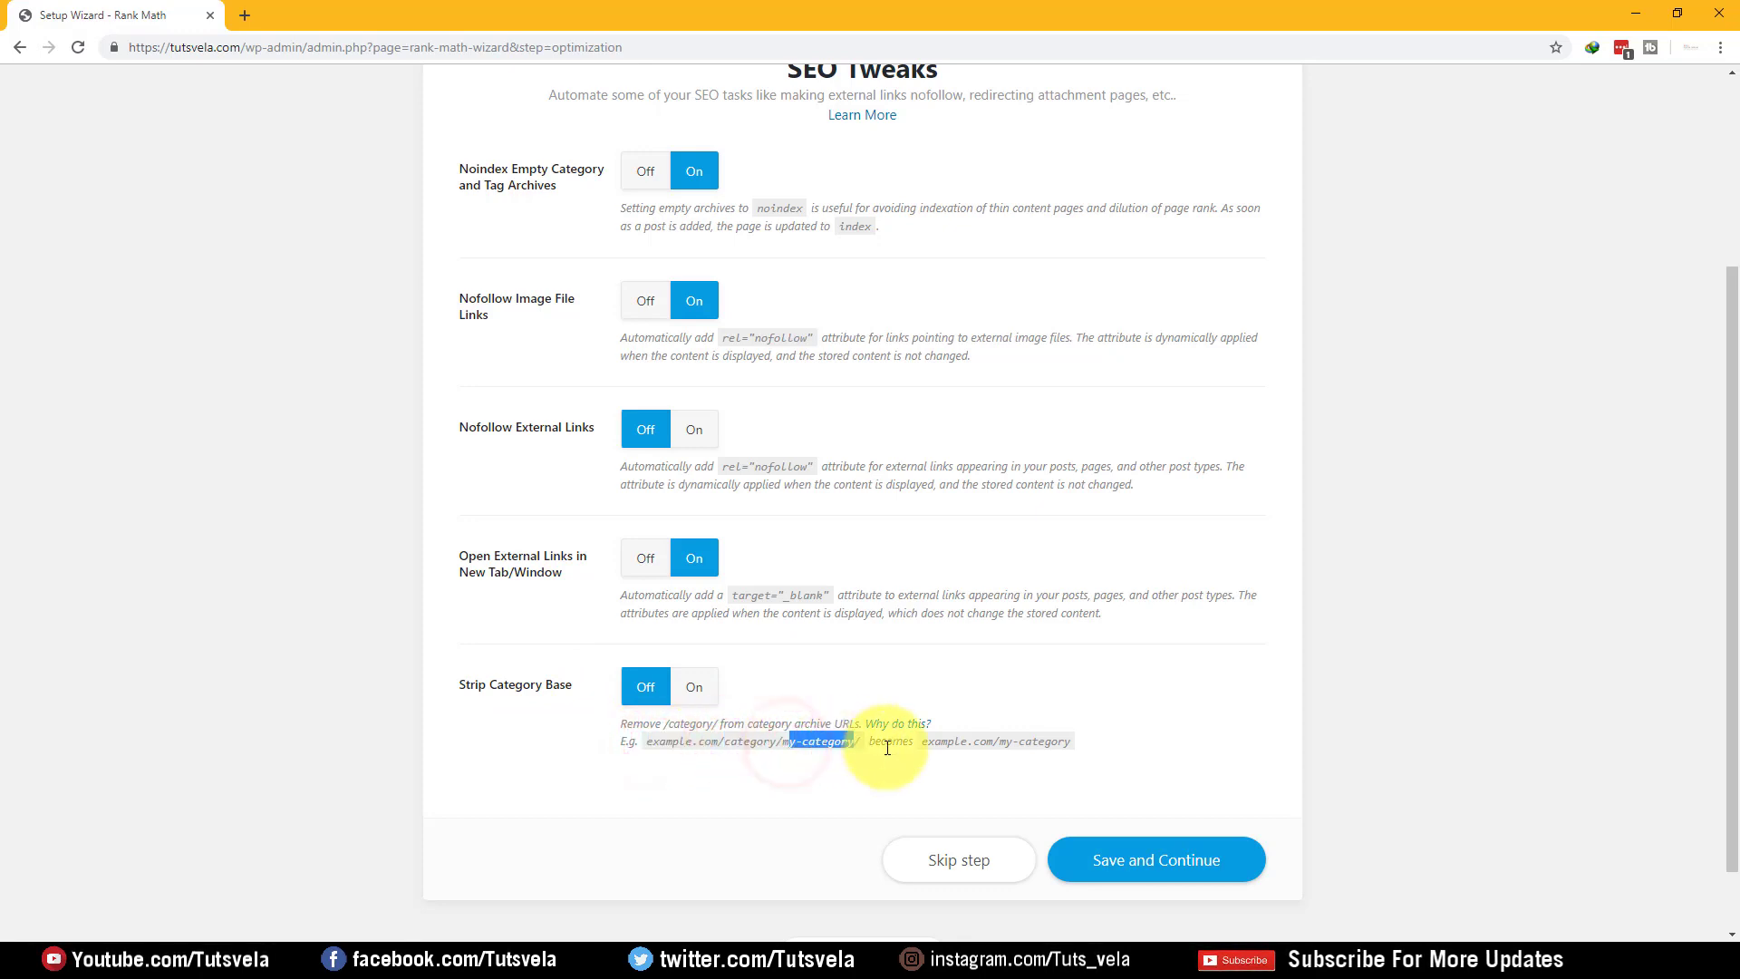
pyautogui.click(875, 752)
pyautogui.click(1201, 750)
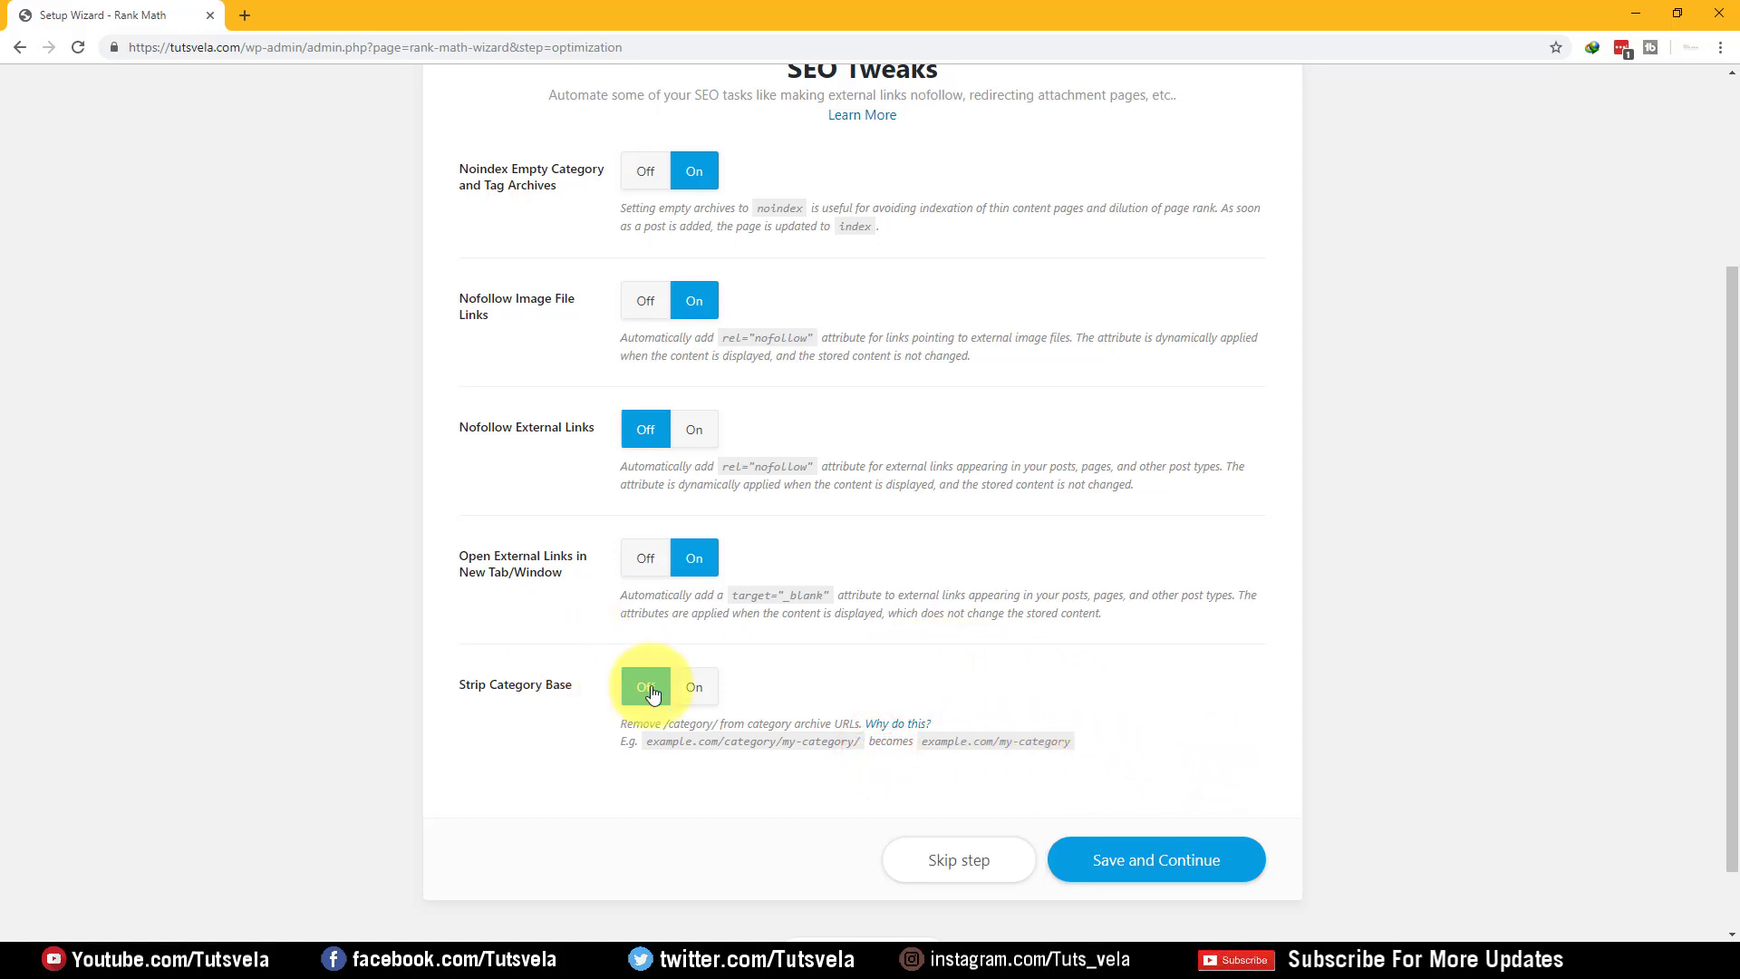
pyautogui.moveTo(451, 676); pyautogui.dragTo(641, 685)
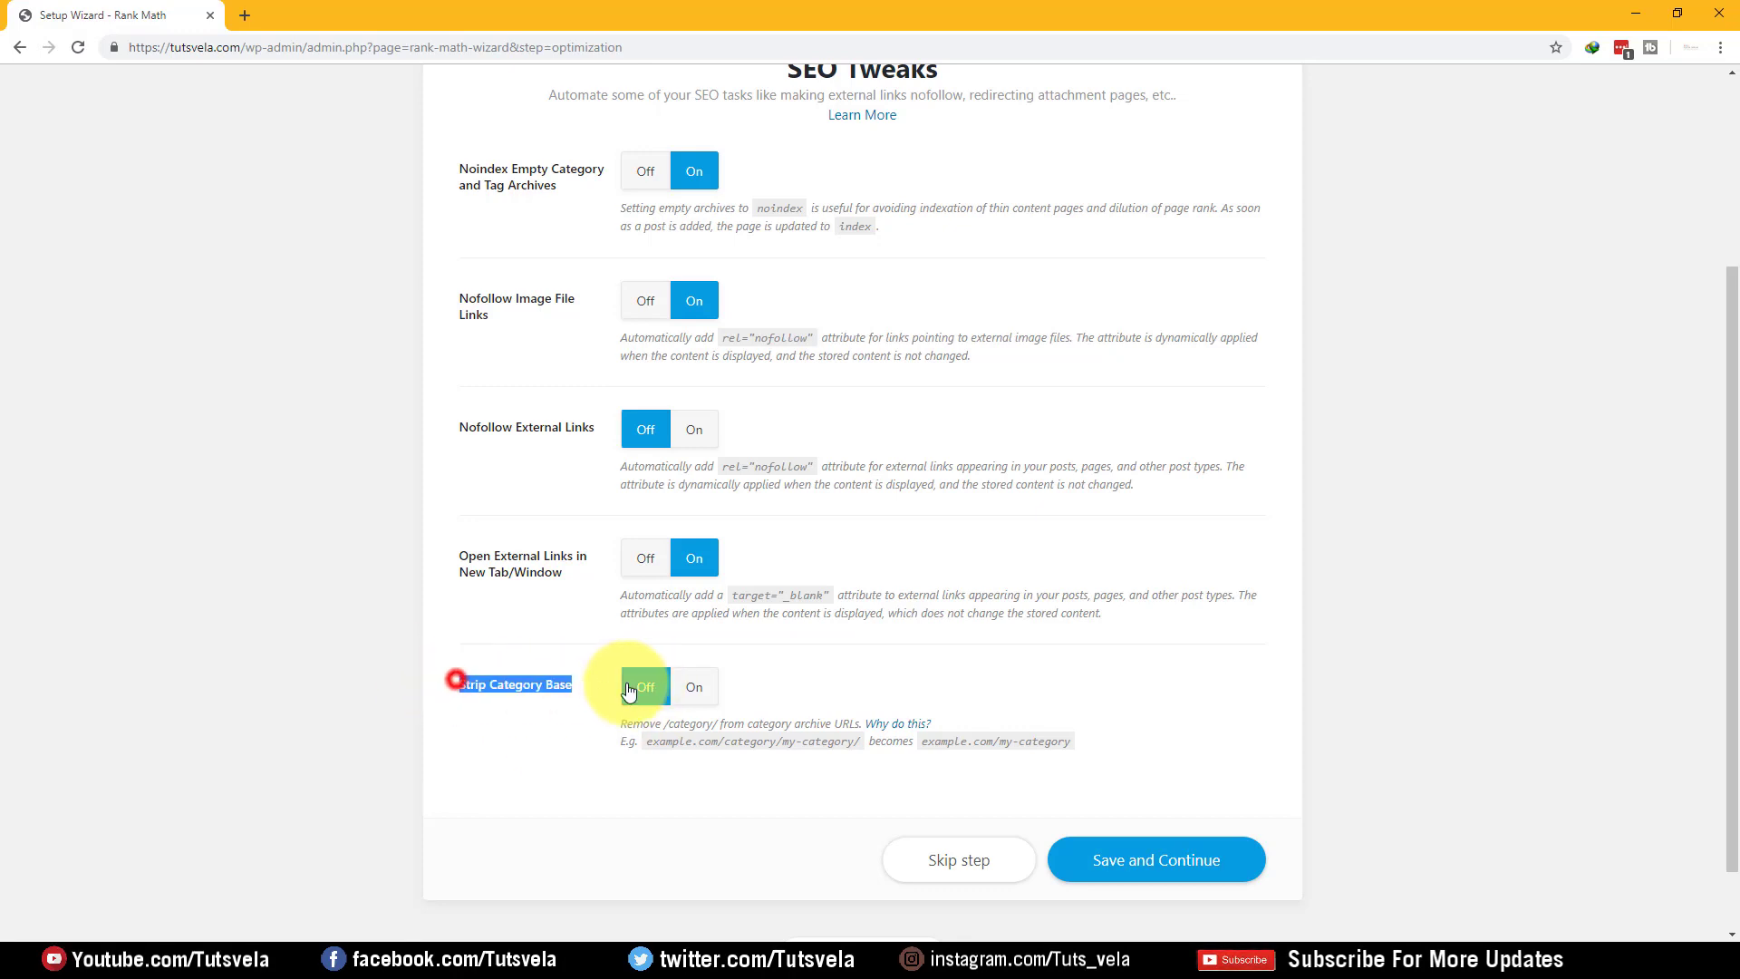
pyautogui.click(579, 751)
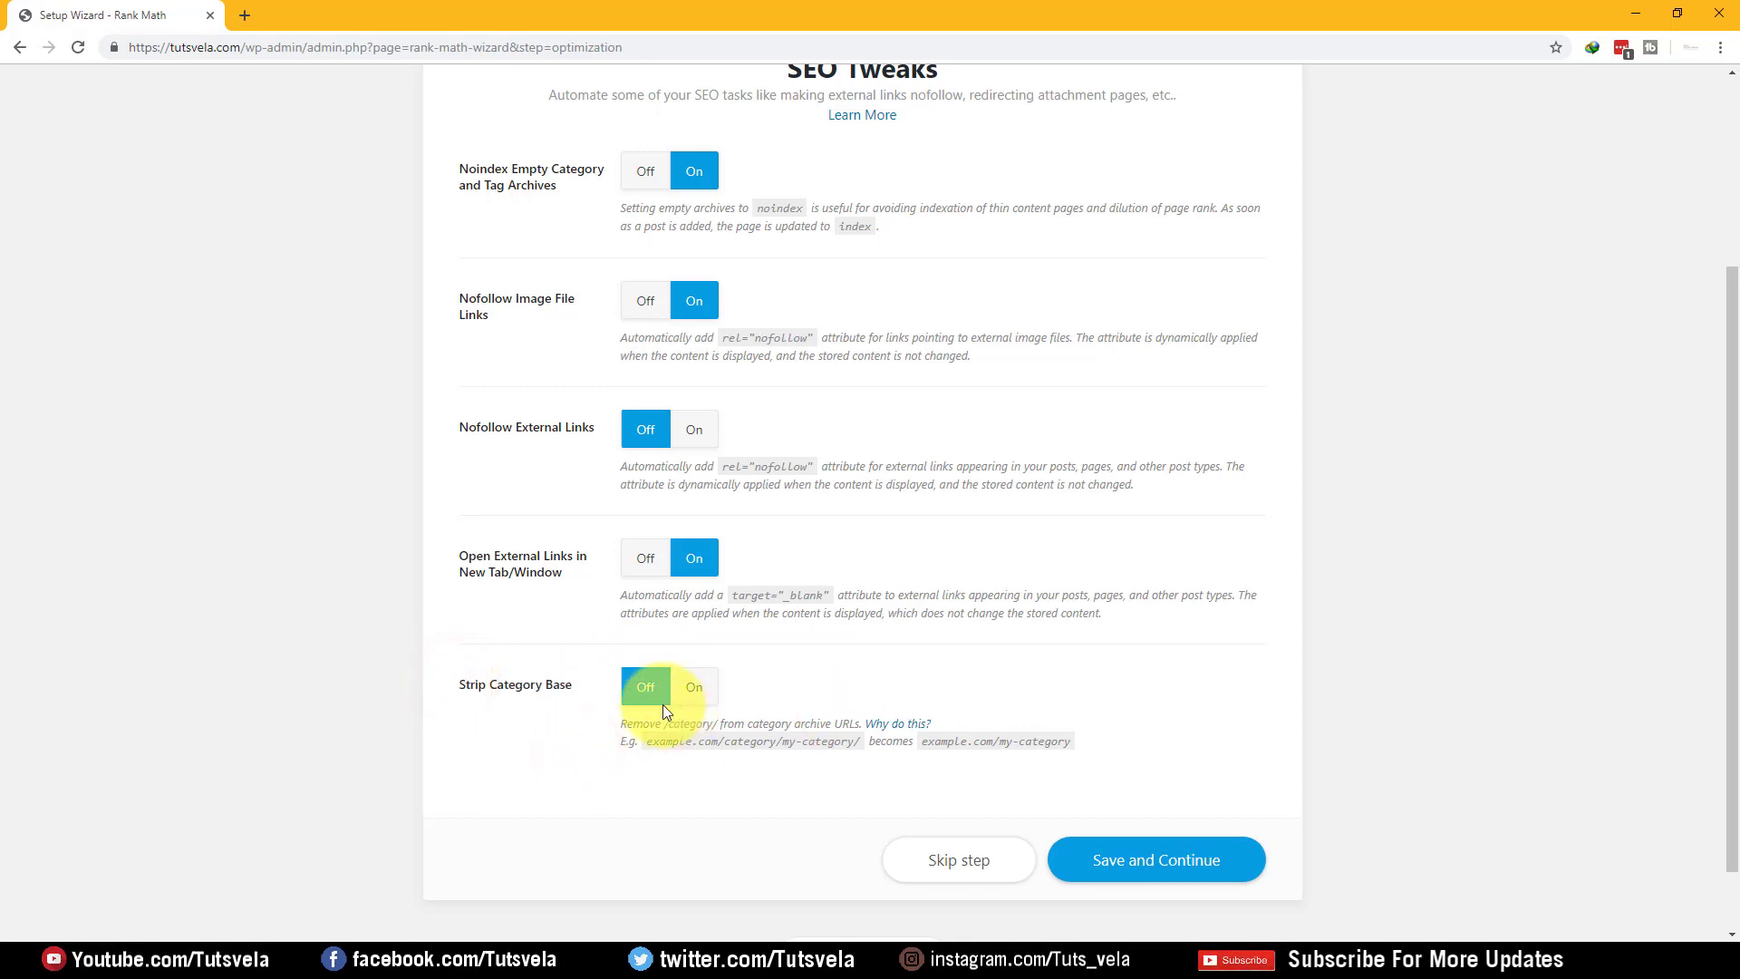
pyautogui.click(1133, 872)
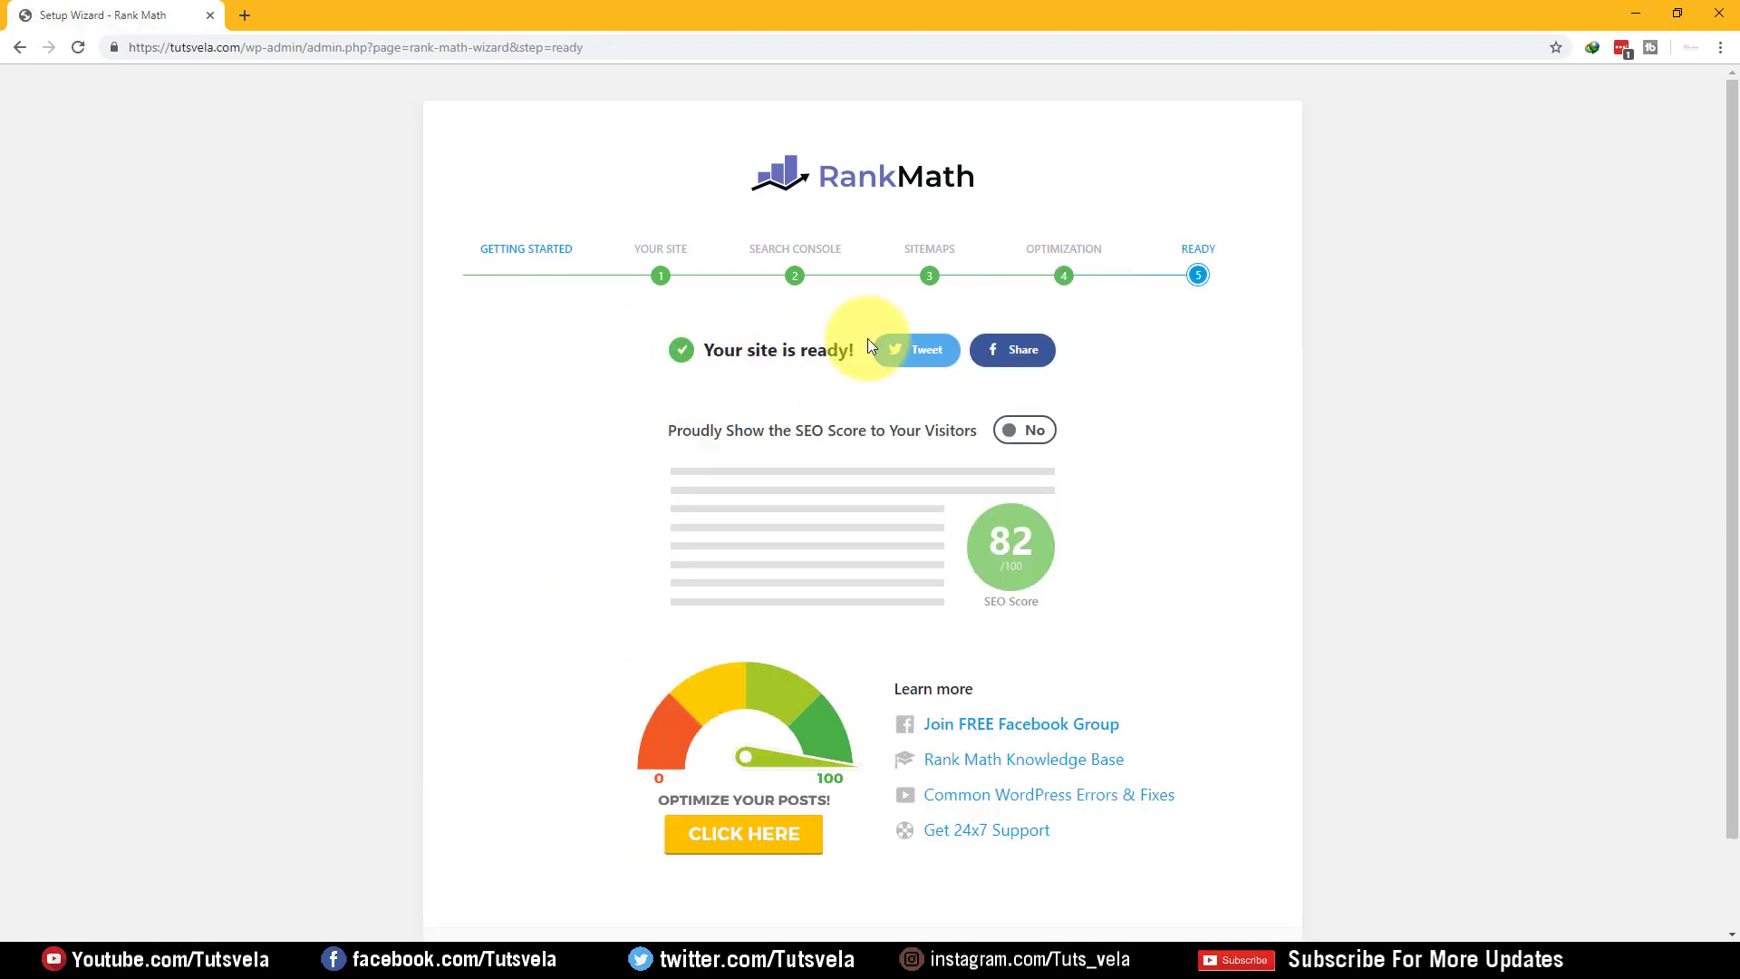
# - Look over the Ready step and proceed to the wizard's advanced options setup
pyautogui.scroll(-1, 961, 524)
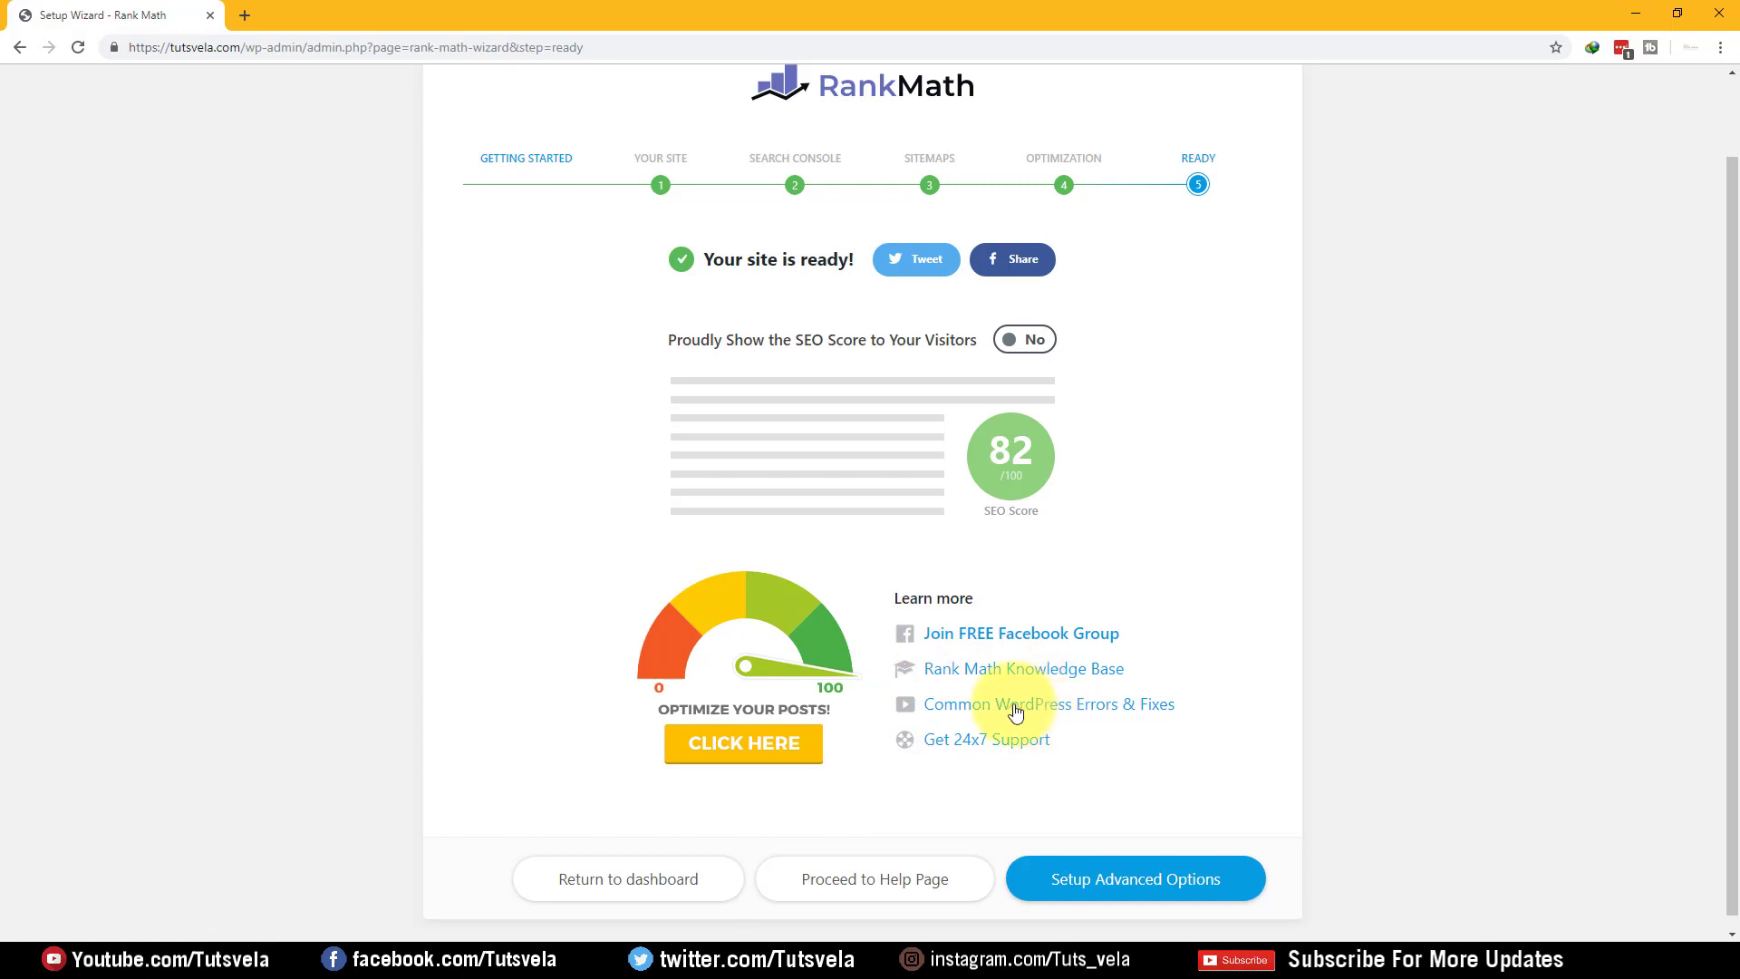
pyautogui.scroll(-1, 642, 797)
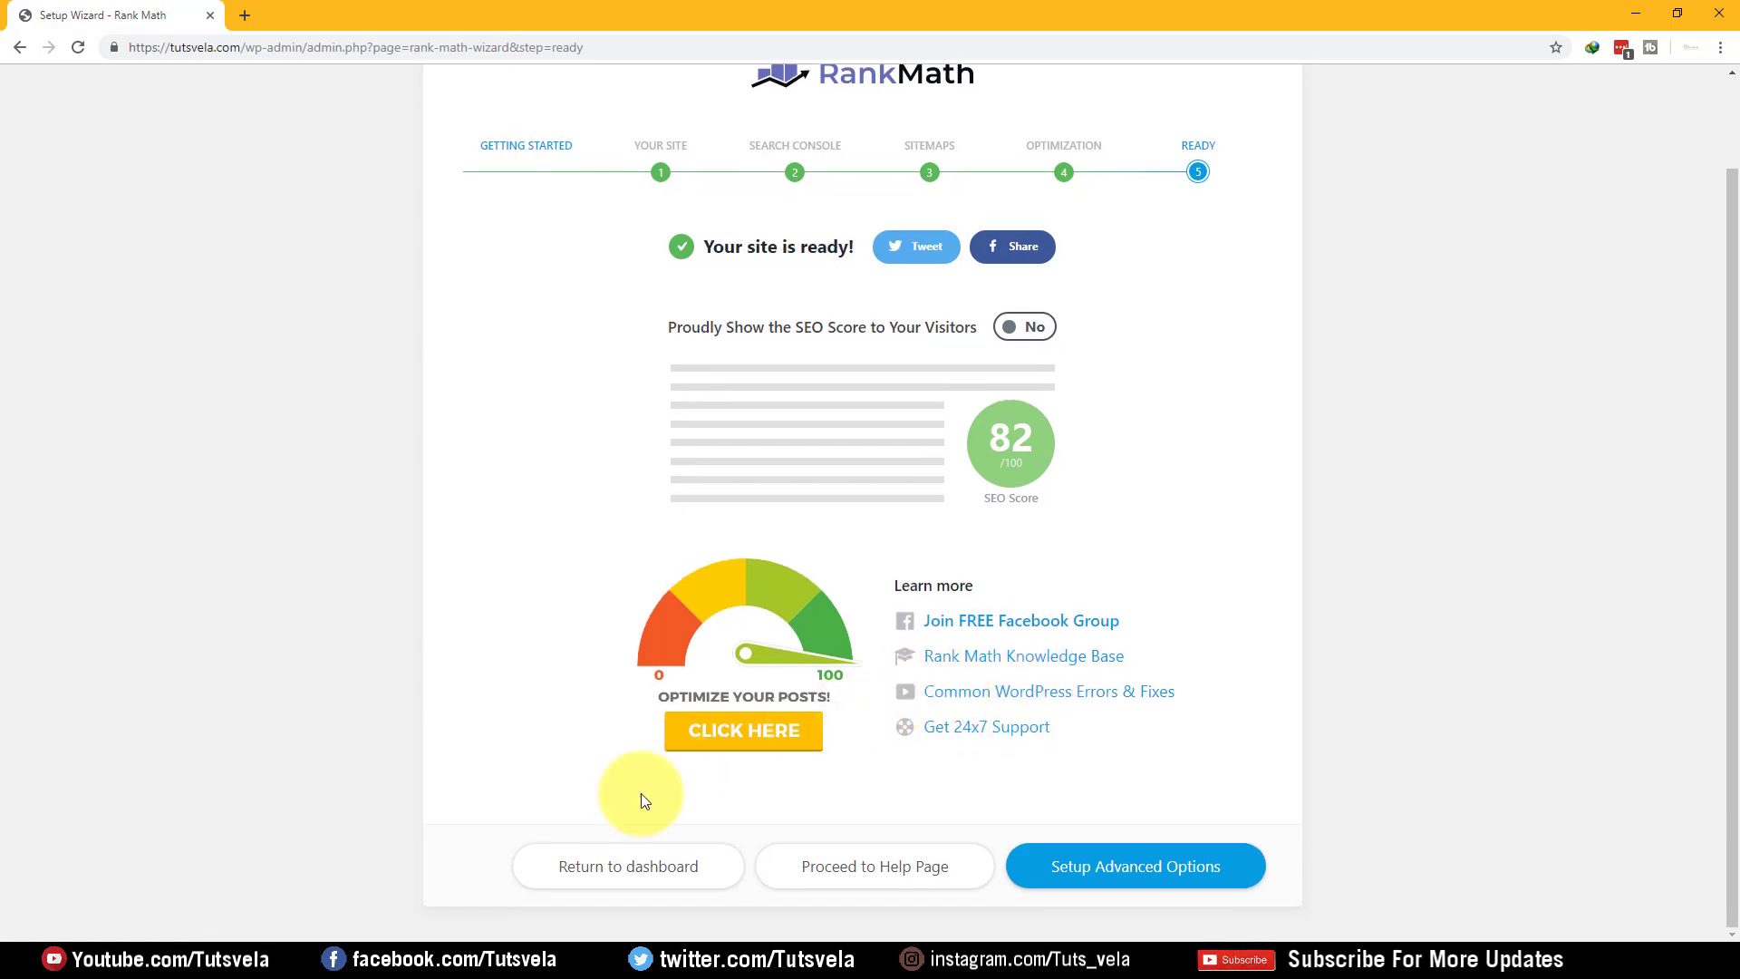
pyautogui.click(1086, 879)
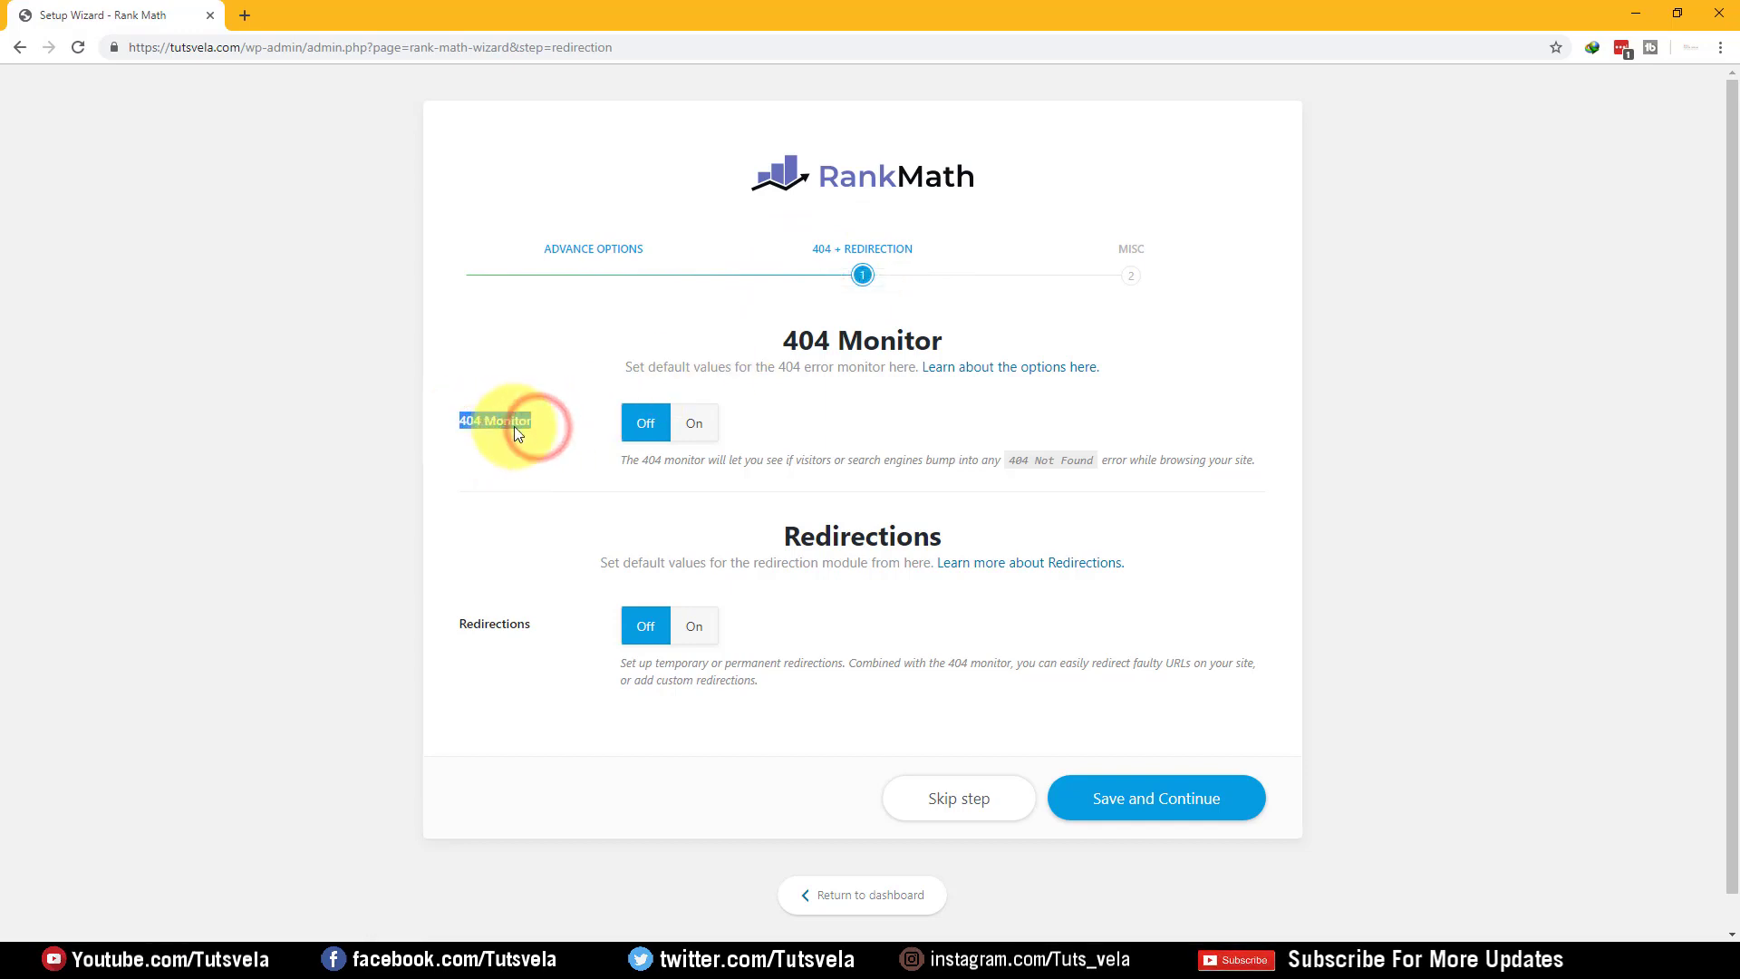
# - Turn on the 404 Monitor and read its description about 404 Not Found errors
pyautogui.click(694, 422)
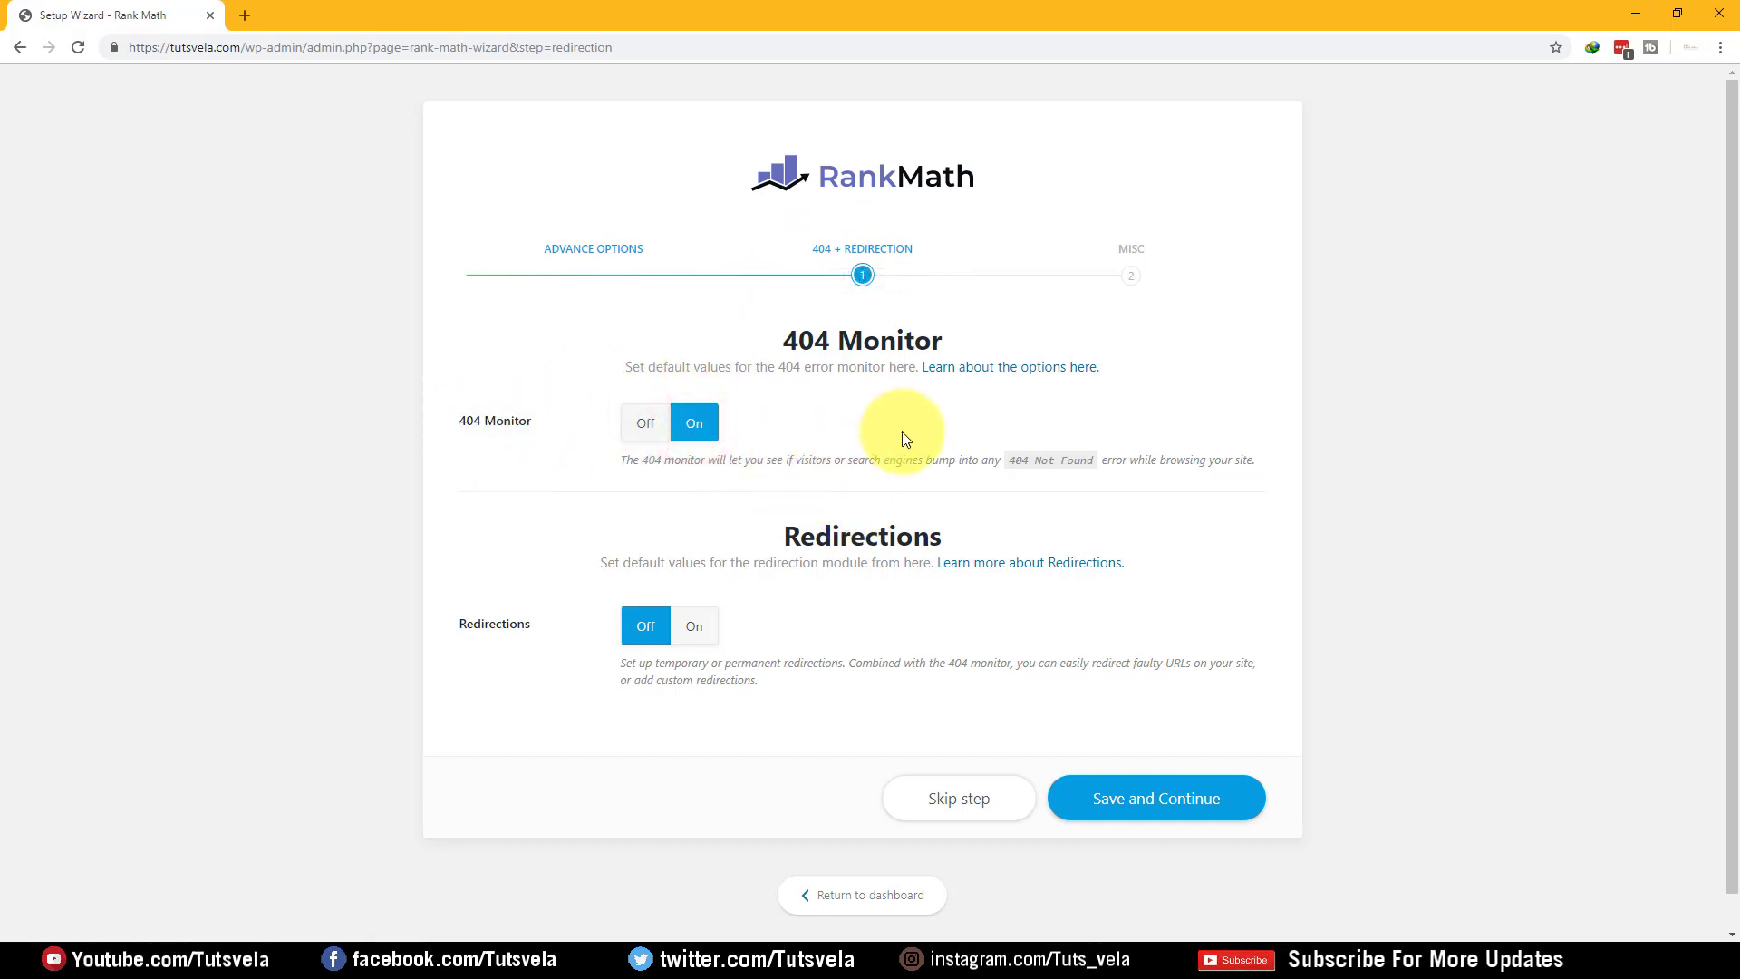
pyautogui.moveTo(1049, 450); pyautogui.dragTo(1074, 451)
pyautogui.moveTo(1260, 470); pyautogui.dragTo(600, 469)
pyautogui.click(727, 509)
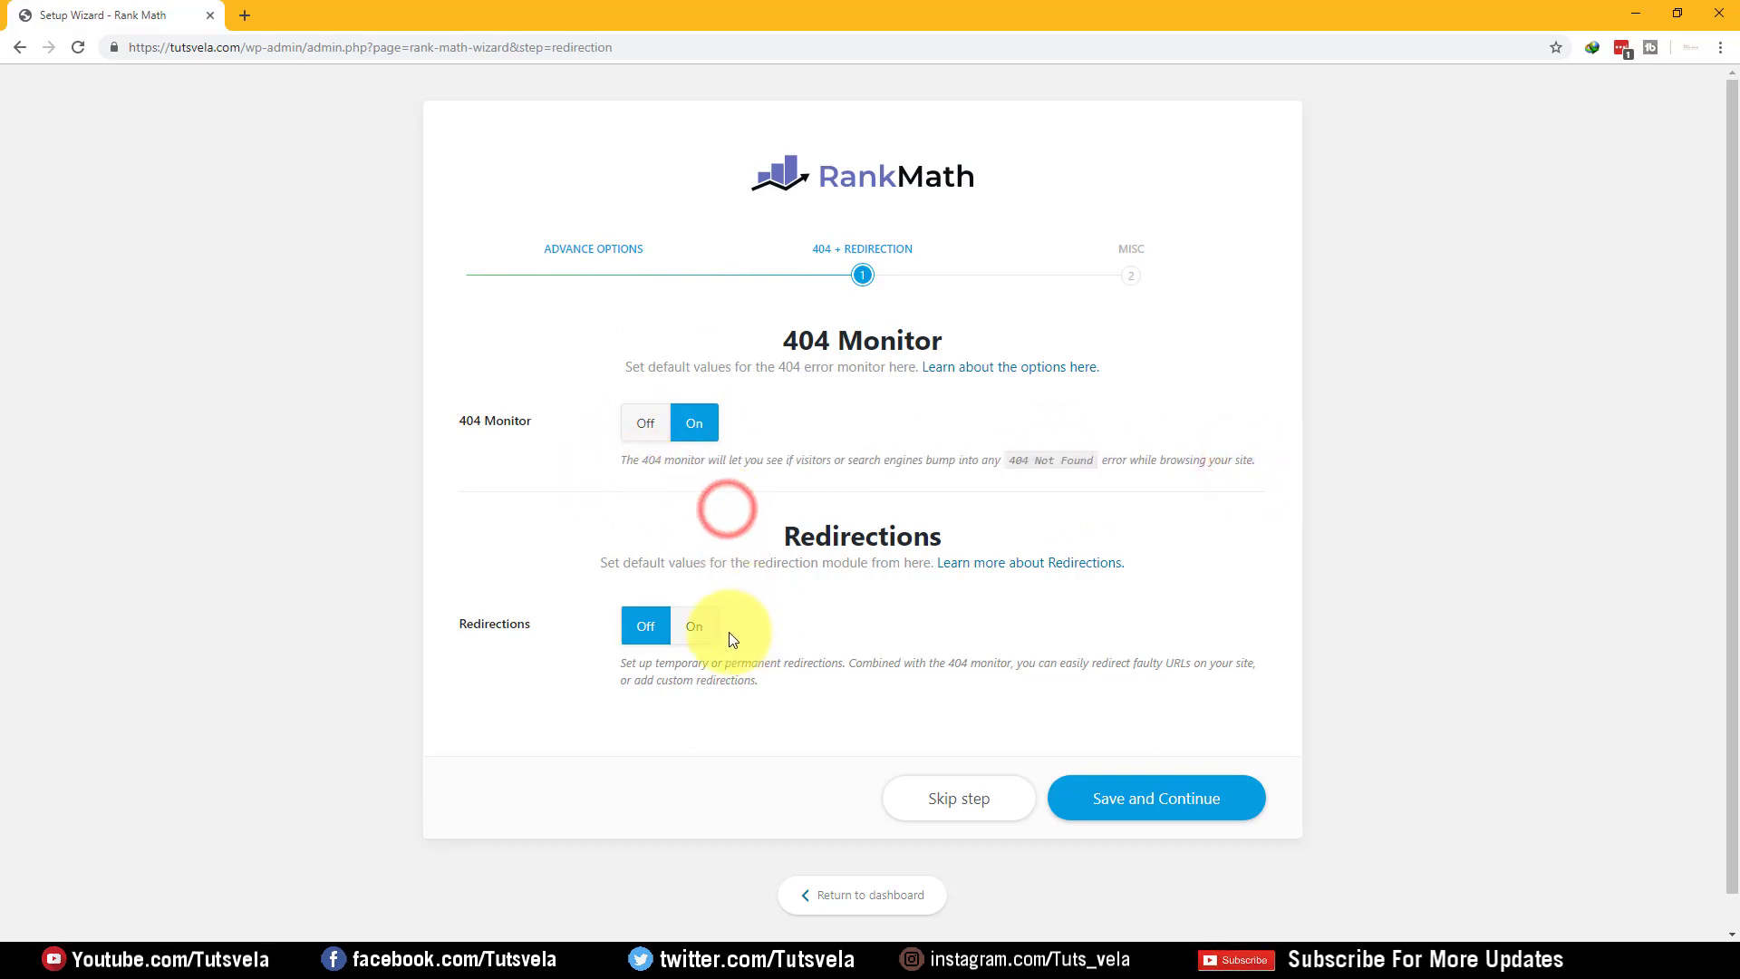
# - Toggle Redirections and the 404 Monitor, leaving Redirections off and the 404 Monitor on, and save to continue to the Misc step
pyautogui.click(697, 627)
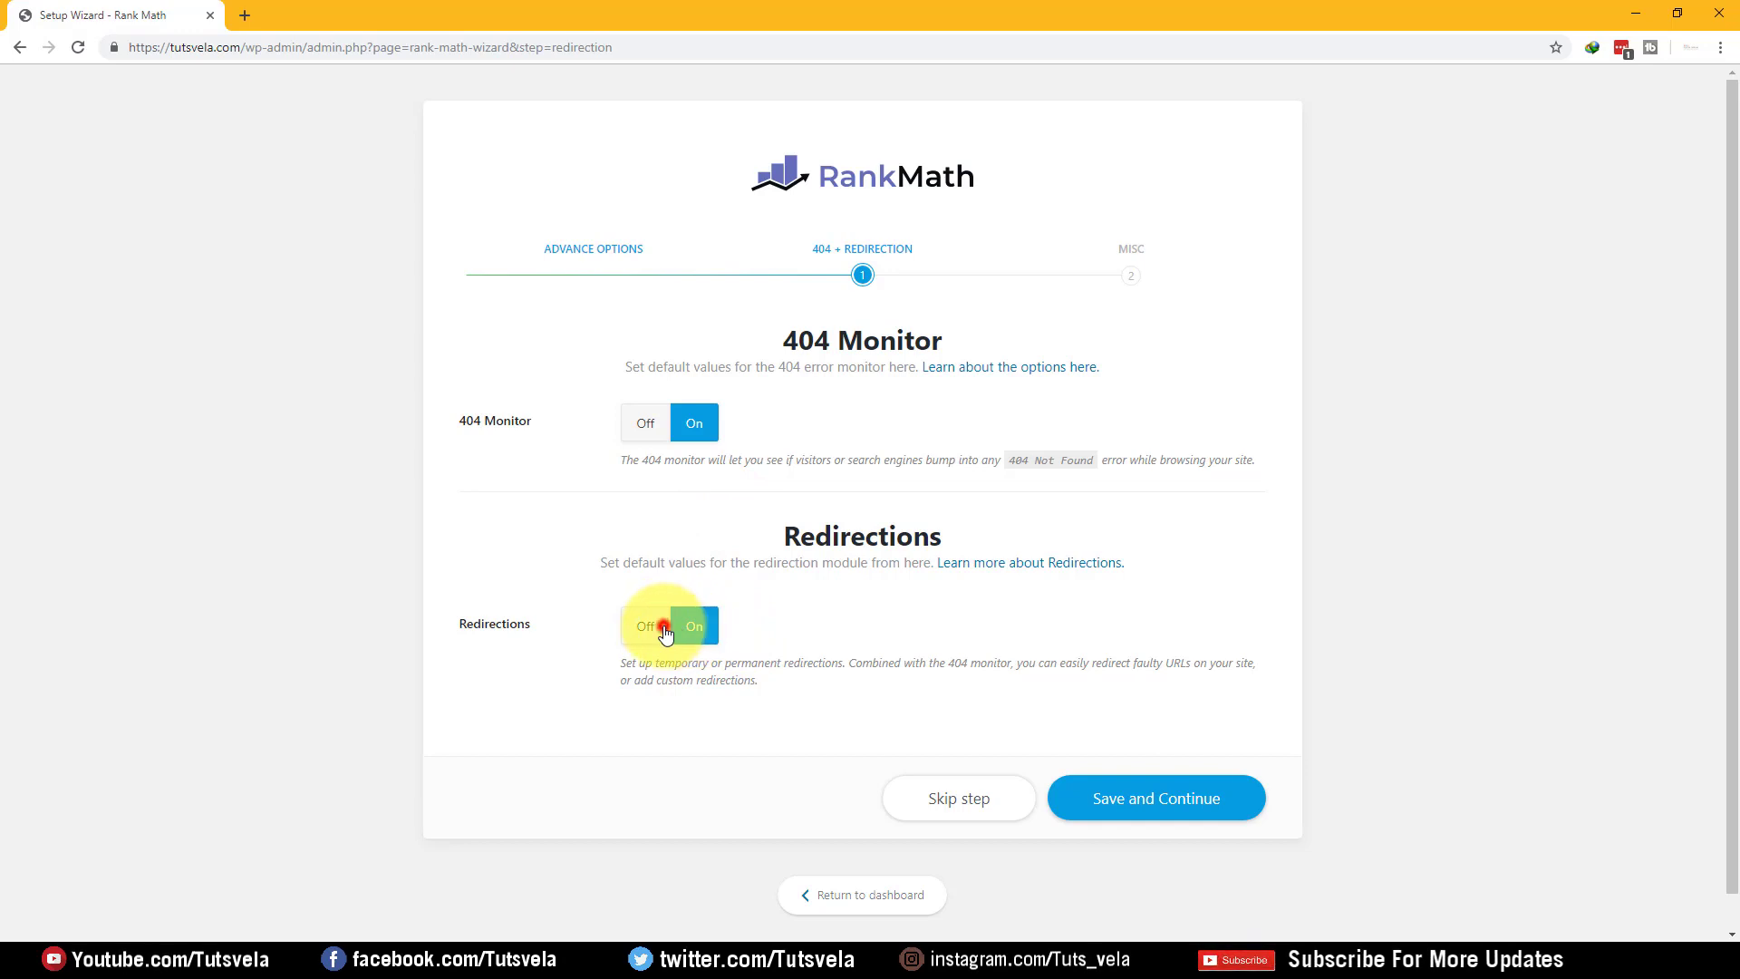
pyautogui.click(664, 628)
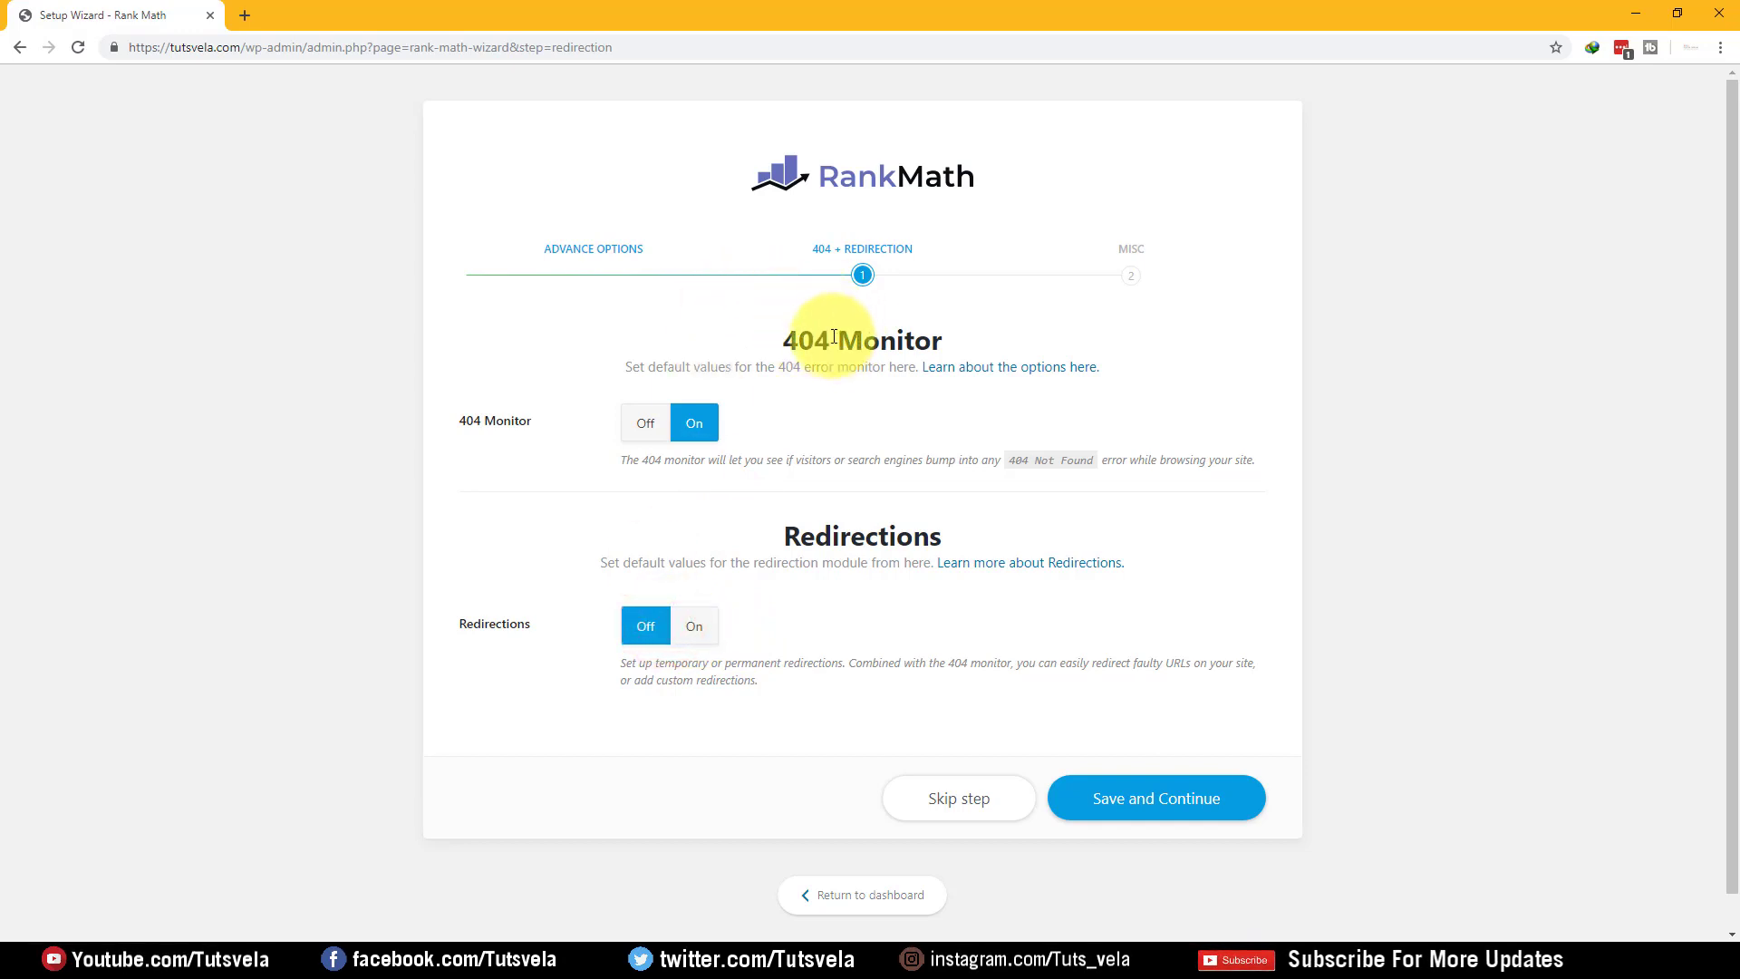
pyautogui.click(658, 434)
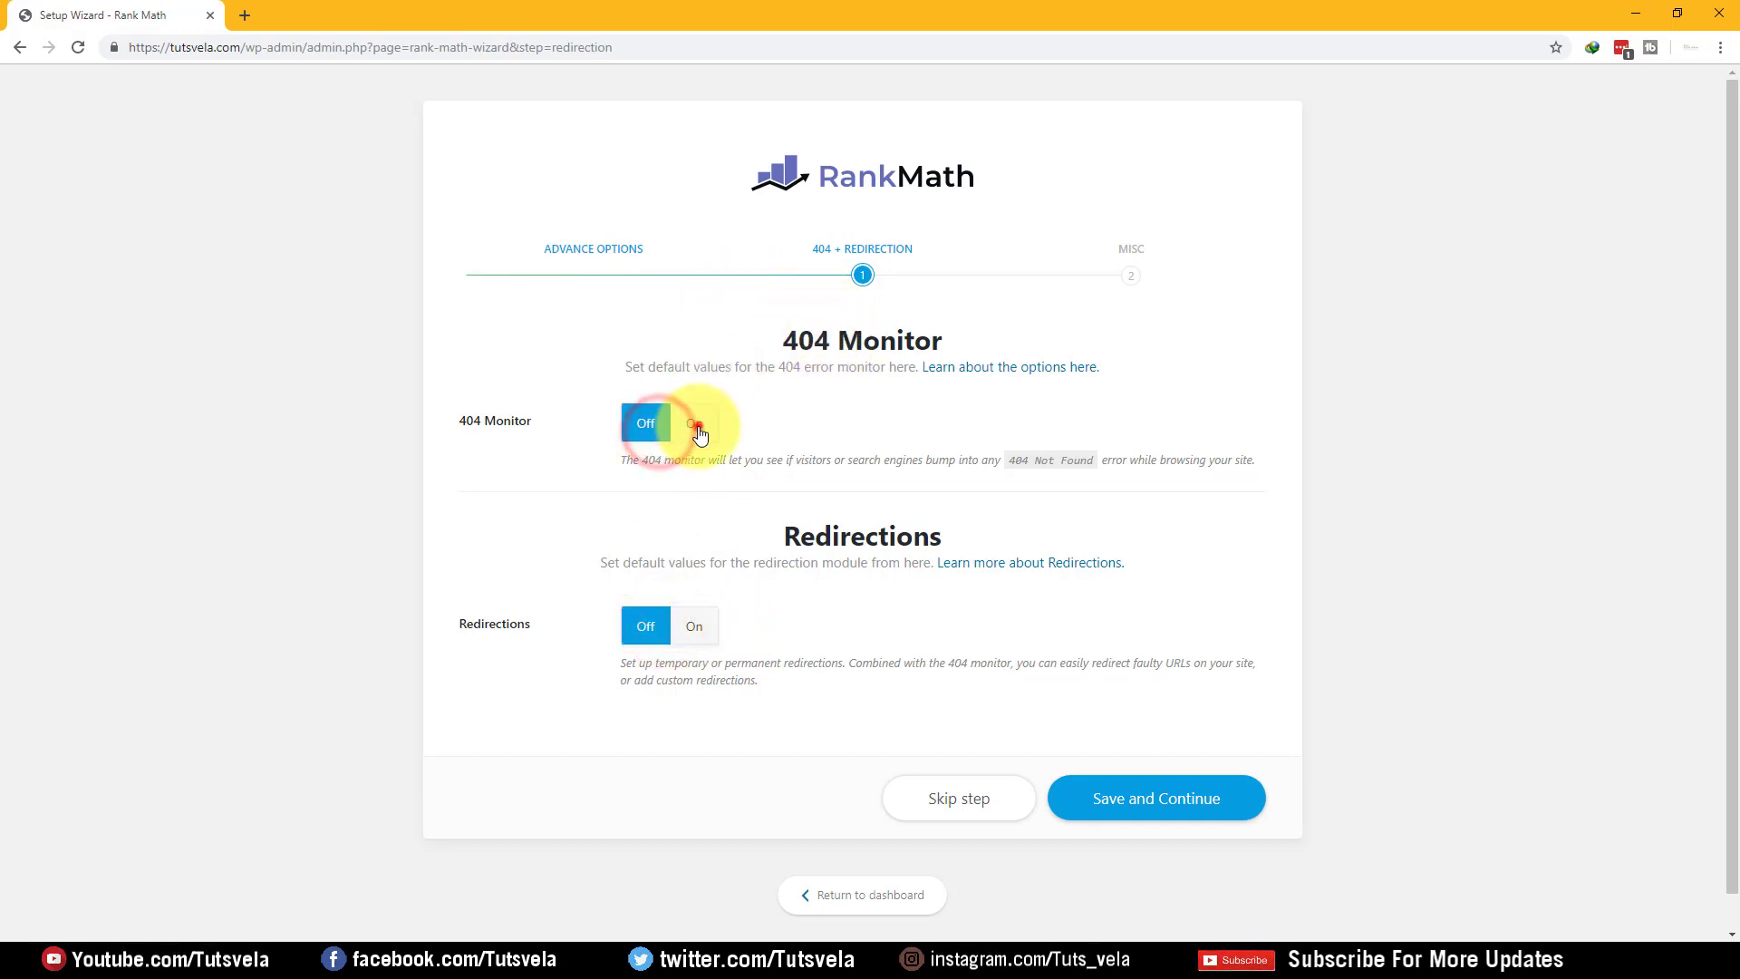
pyautogui.click(694, 428)
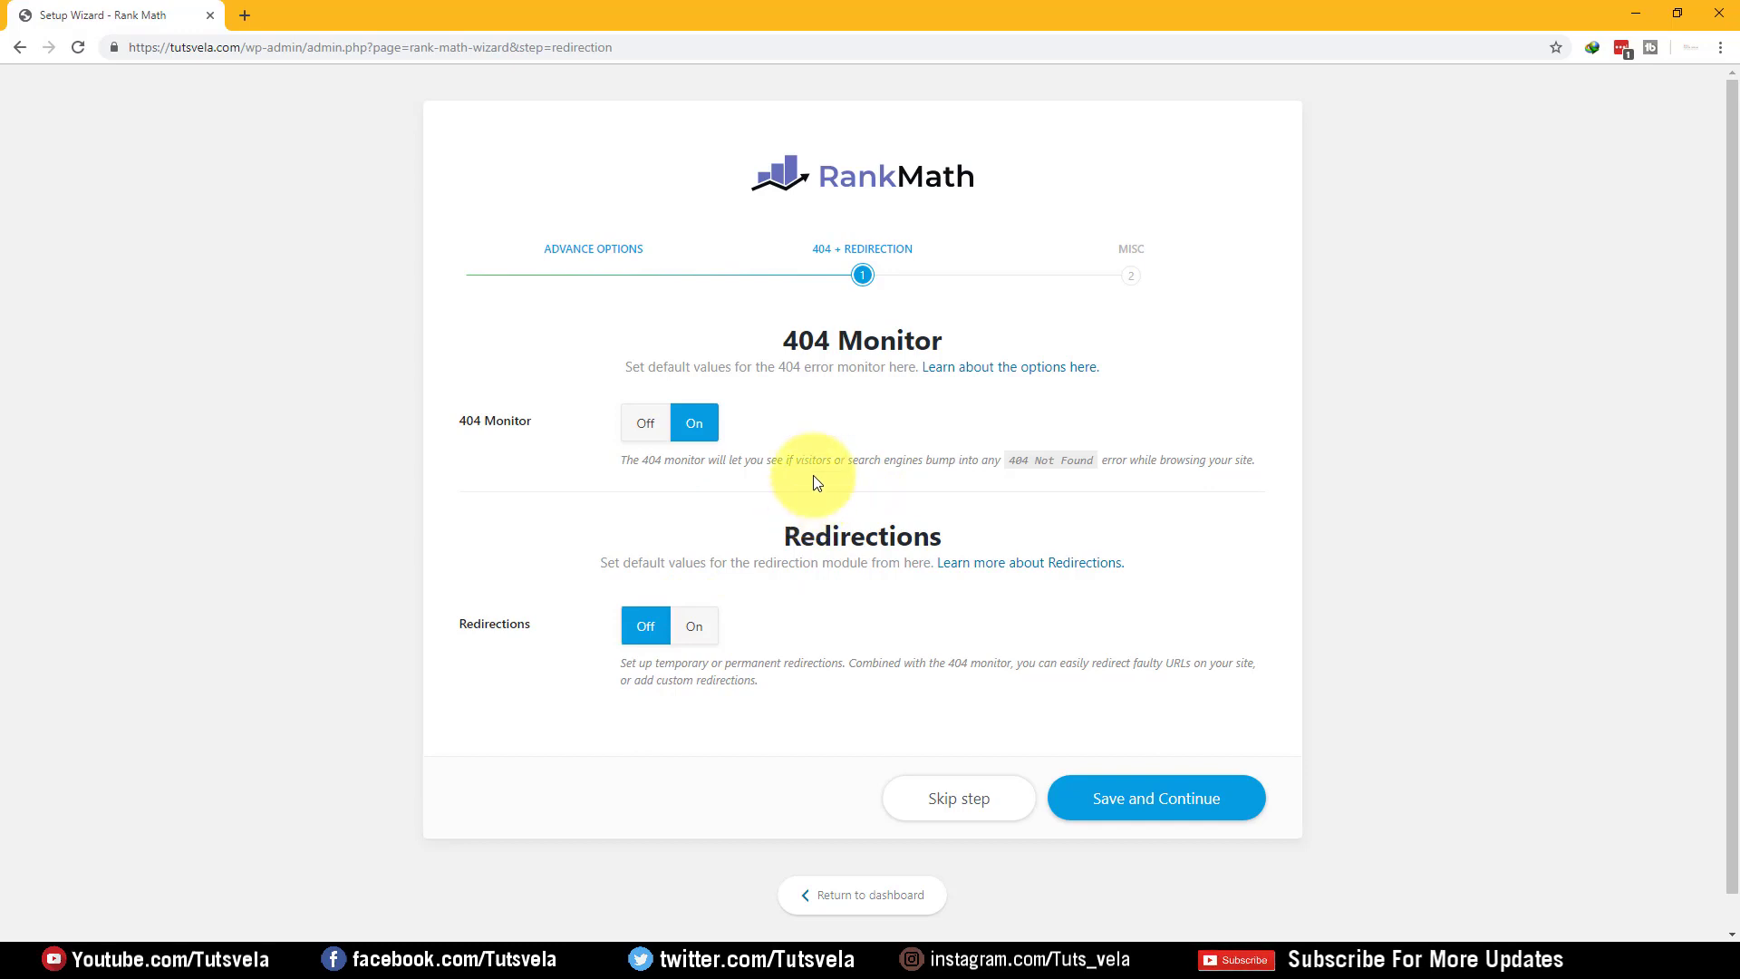
pyautogui.click(1148, 792)
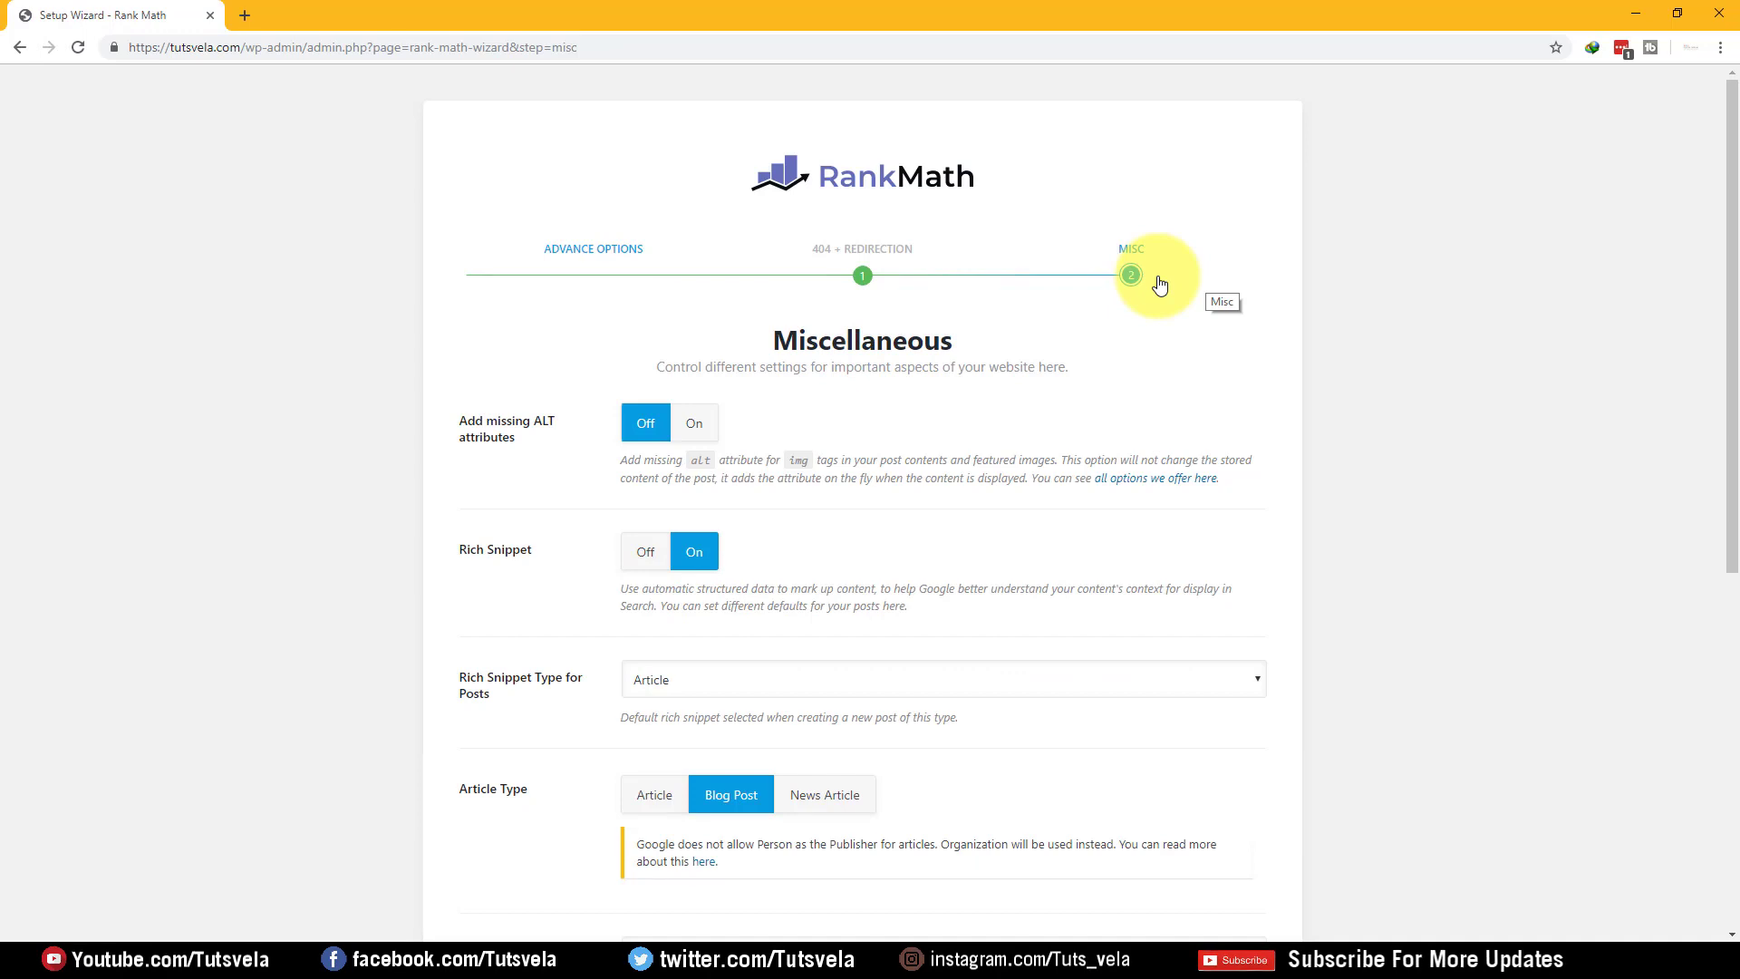
# - Turn on Add missing ALT attributes in the Miscellaneous settings
pyautogui.moveTo(523, 444); pyautogui.dragTo(454, 421)
pyautogui.click(514, 464)
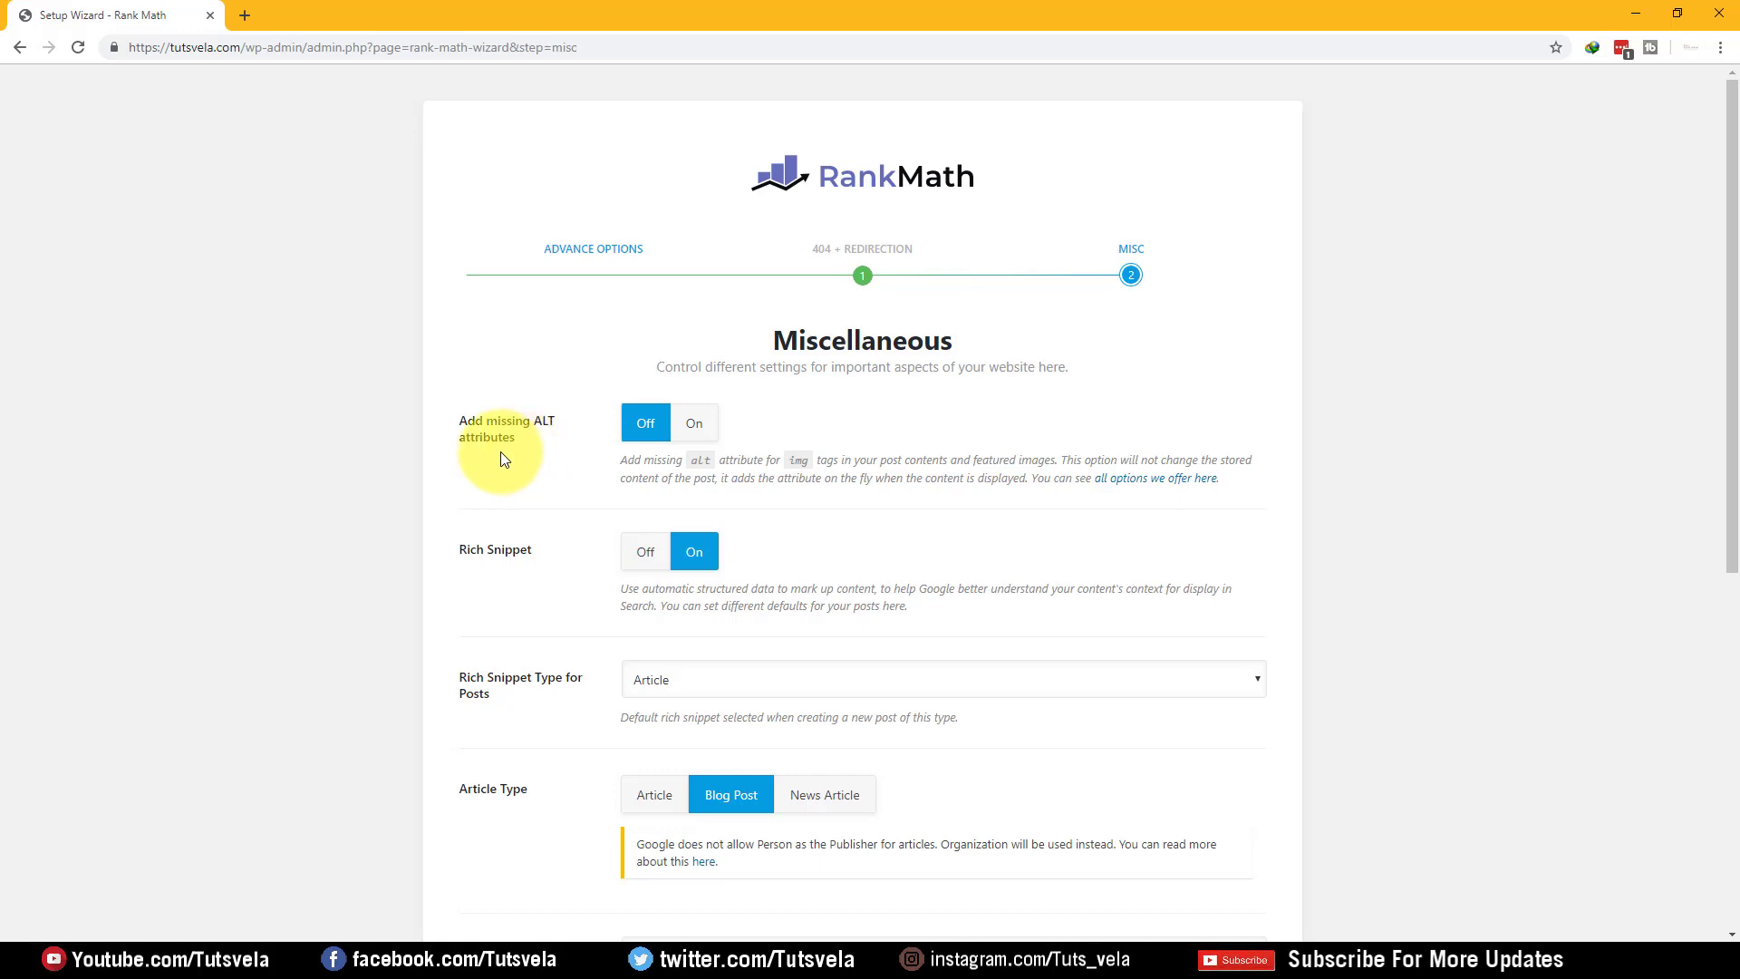
pyautogui.moveTo(693, 463); pyautogui.dragTo(709, 461)
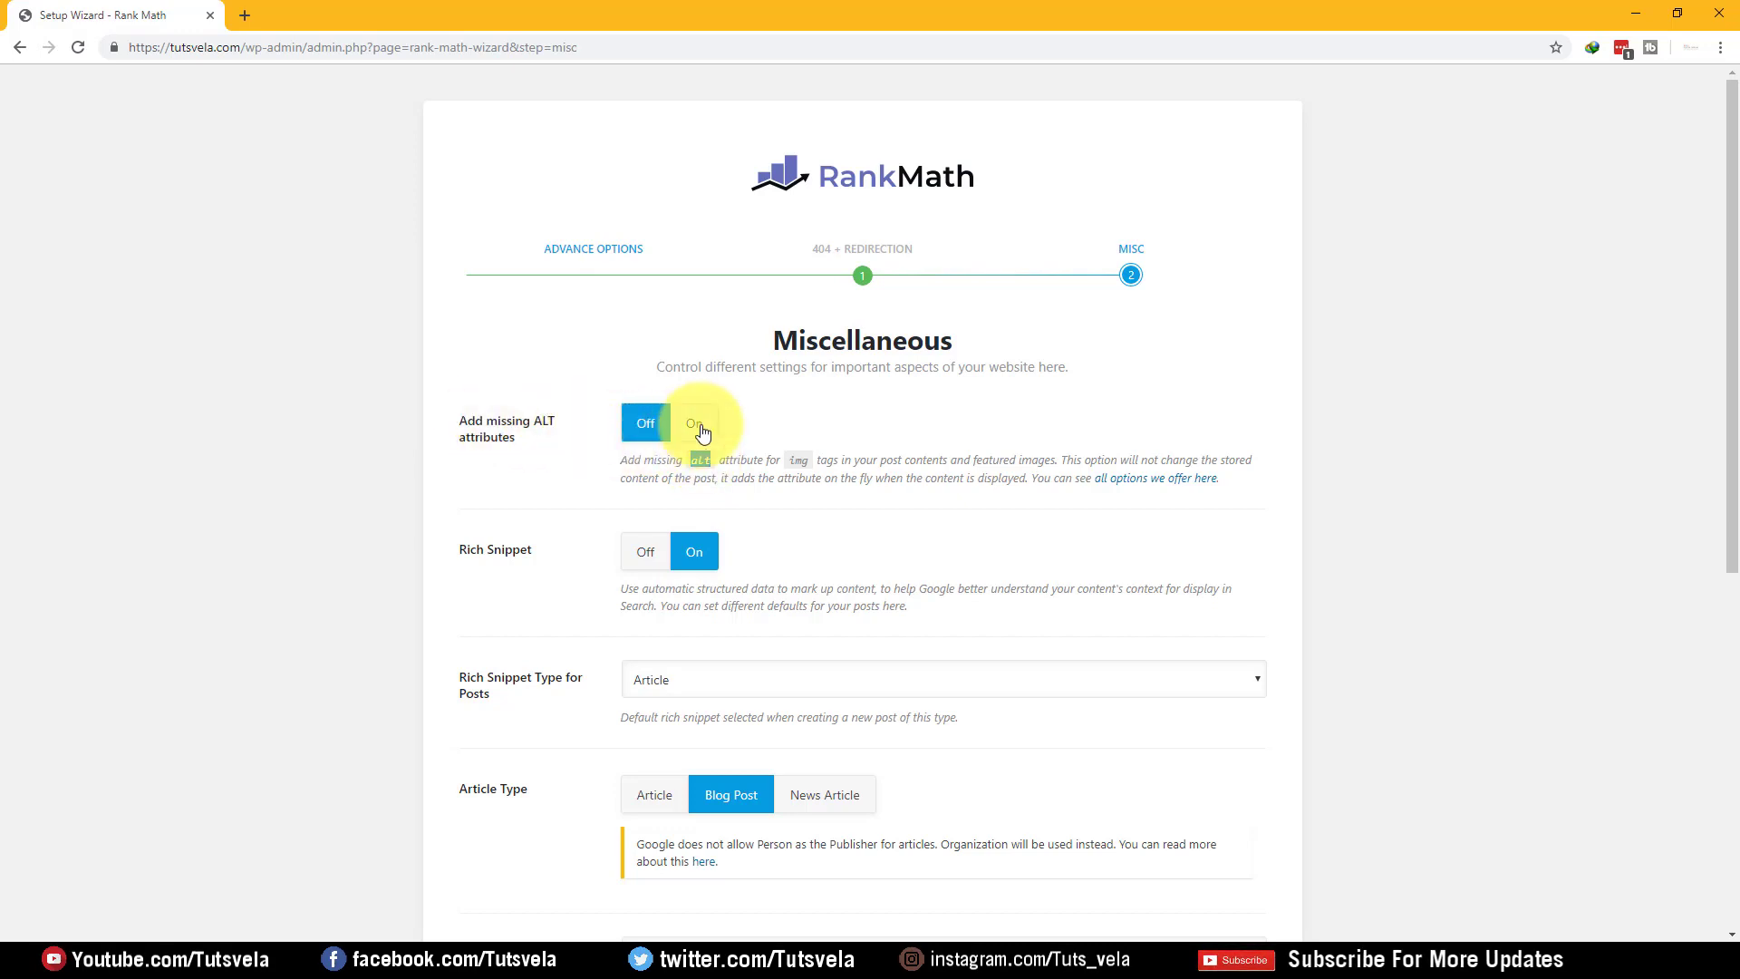
pyautogui.click(700, 426)
pyautogui.click(315, 491)
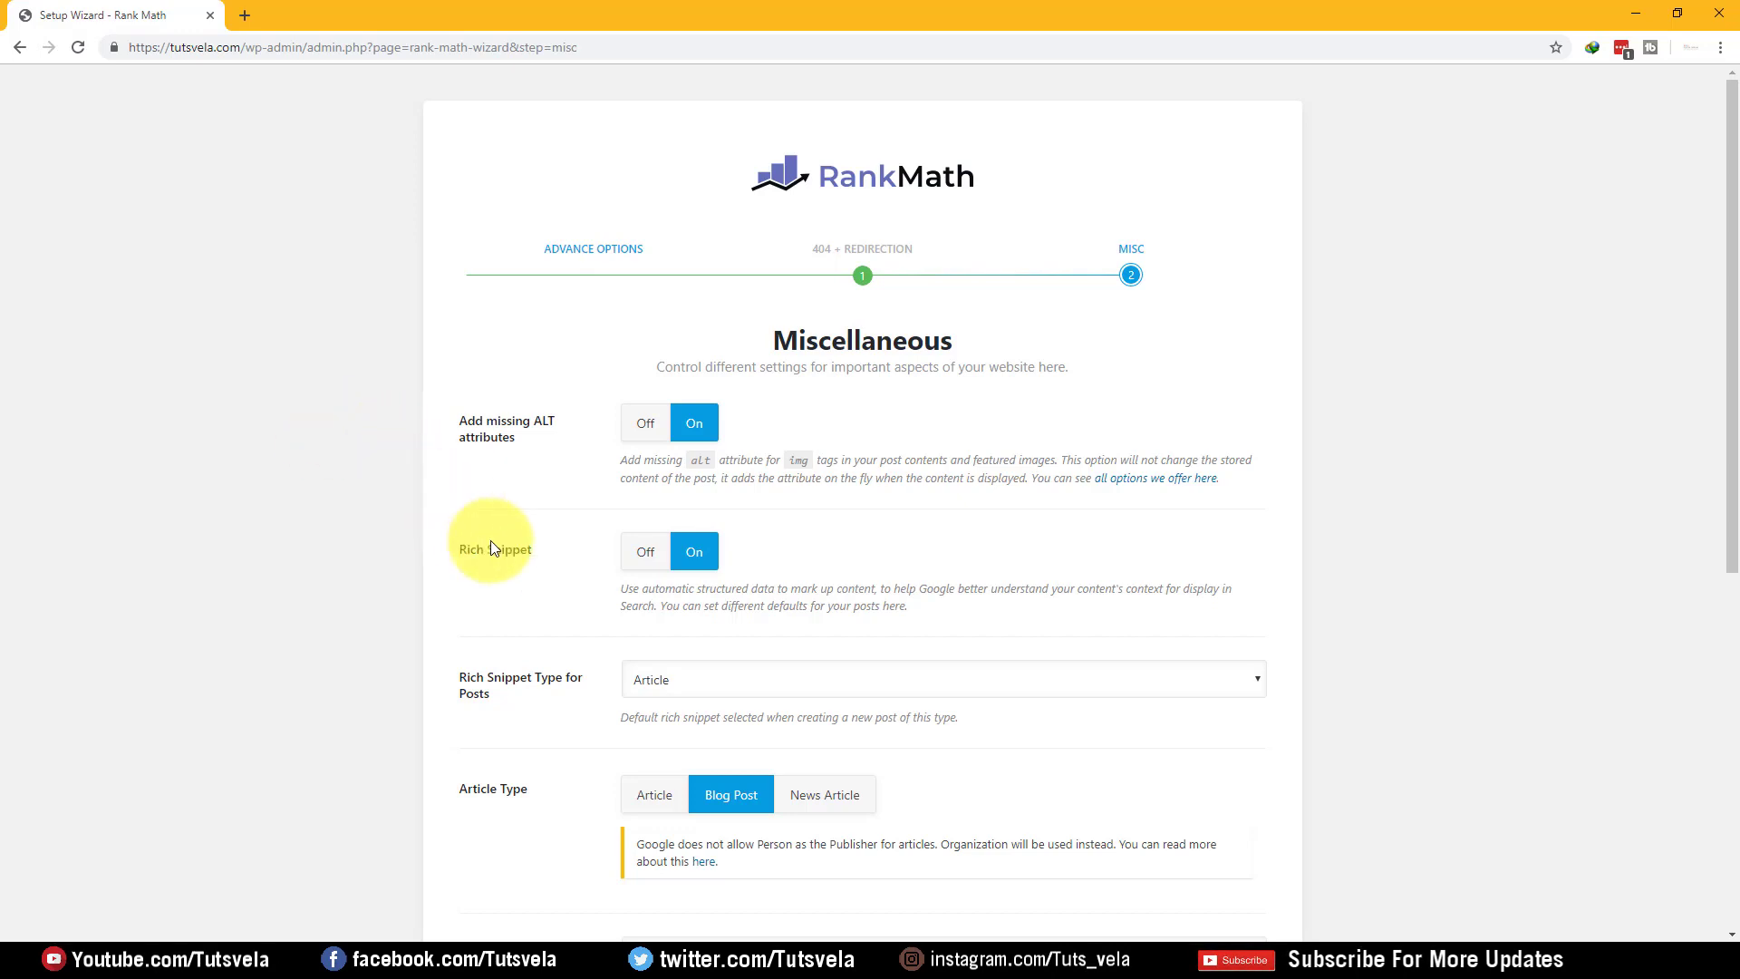
# - Review the Rich Snippet option and the available Rich Snippet types for posts, keeping Article selected
pyautogui.moveTo(458, 549); pyautogui.dragTo(555, 546)
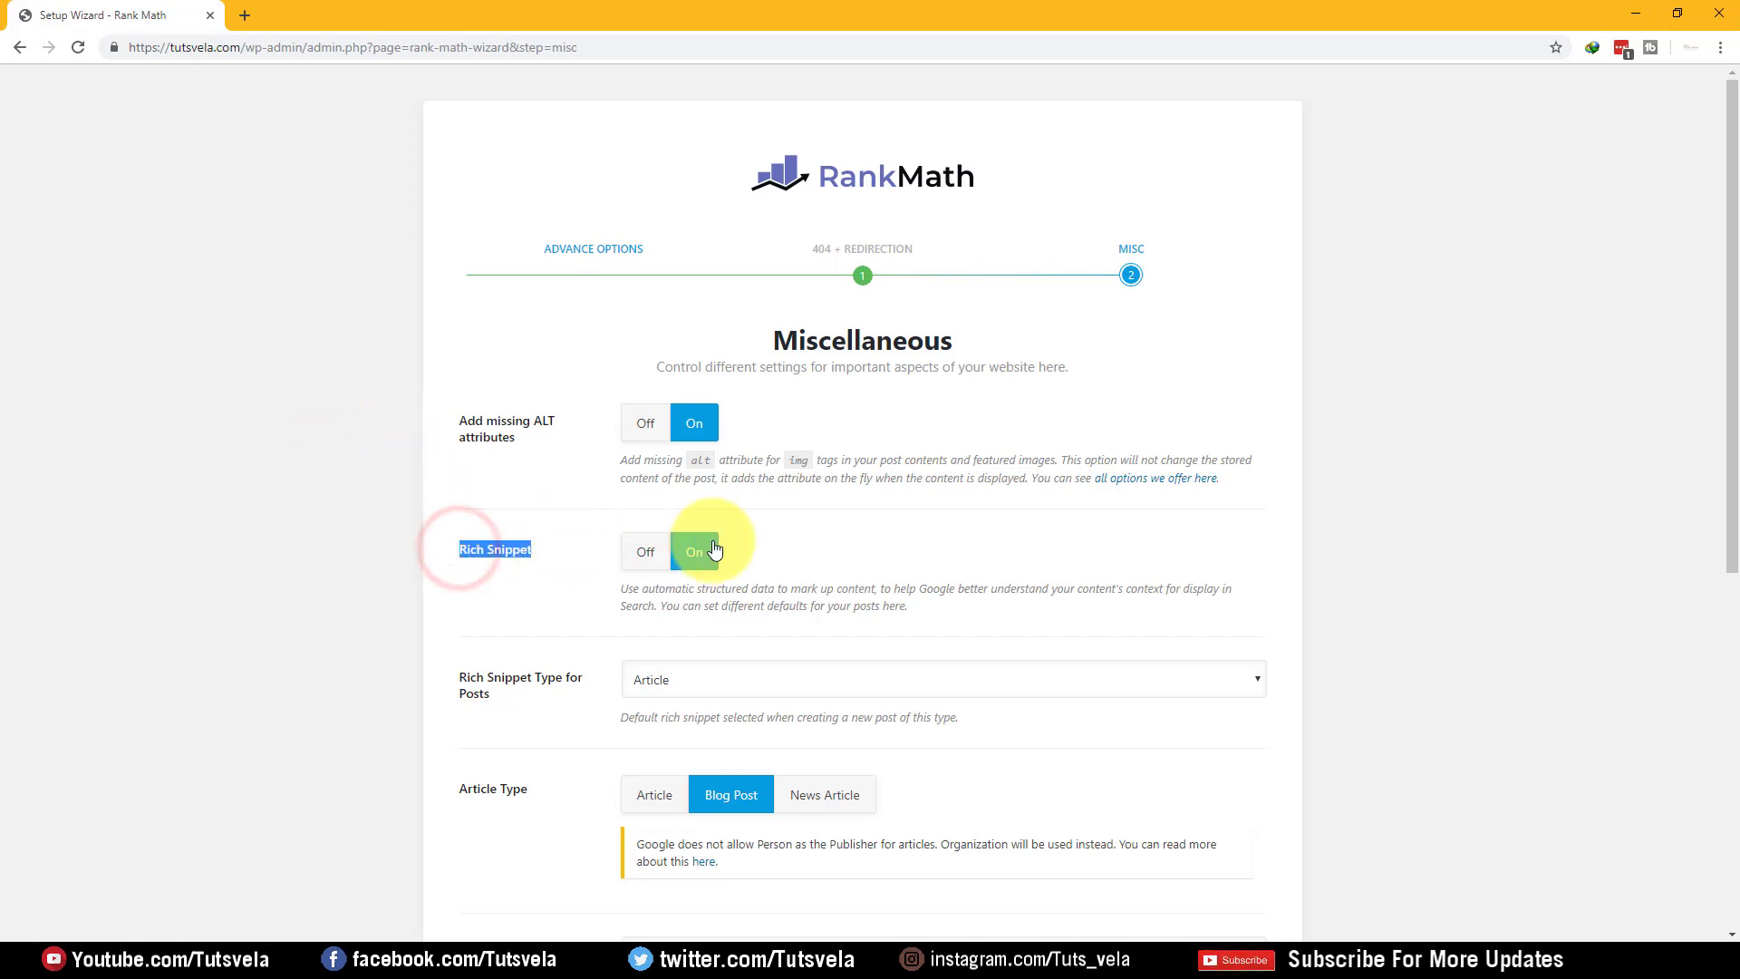
pyautogui.scroll(-2, 515, 515)
pyautogui.click(461, 498)
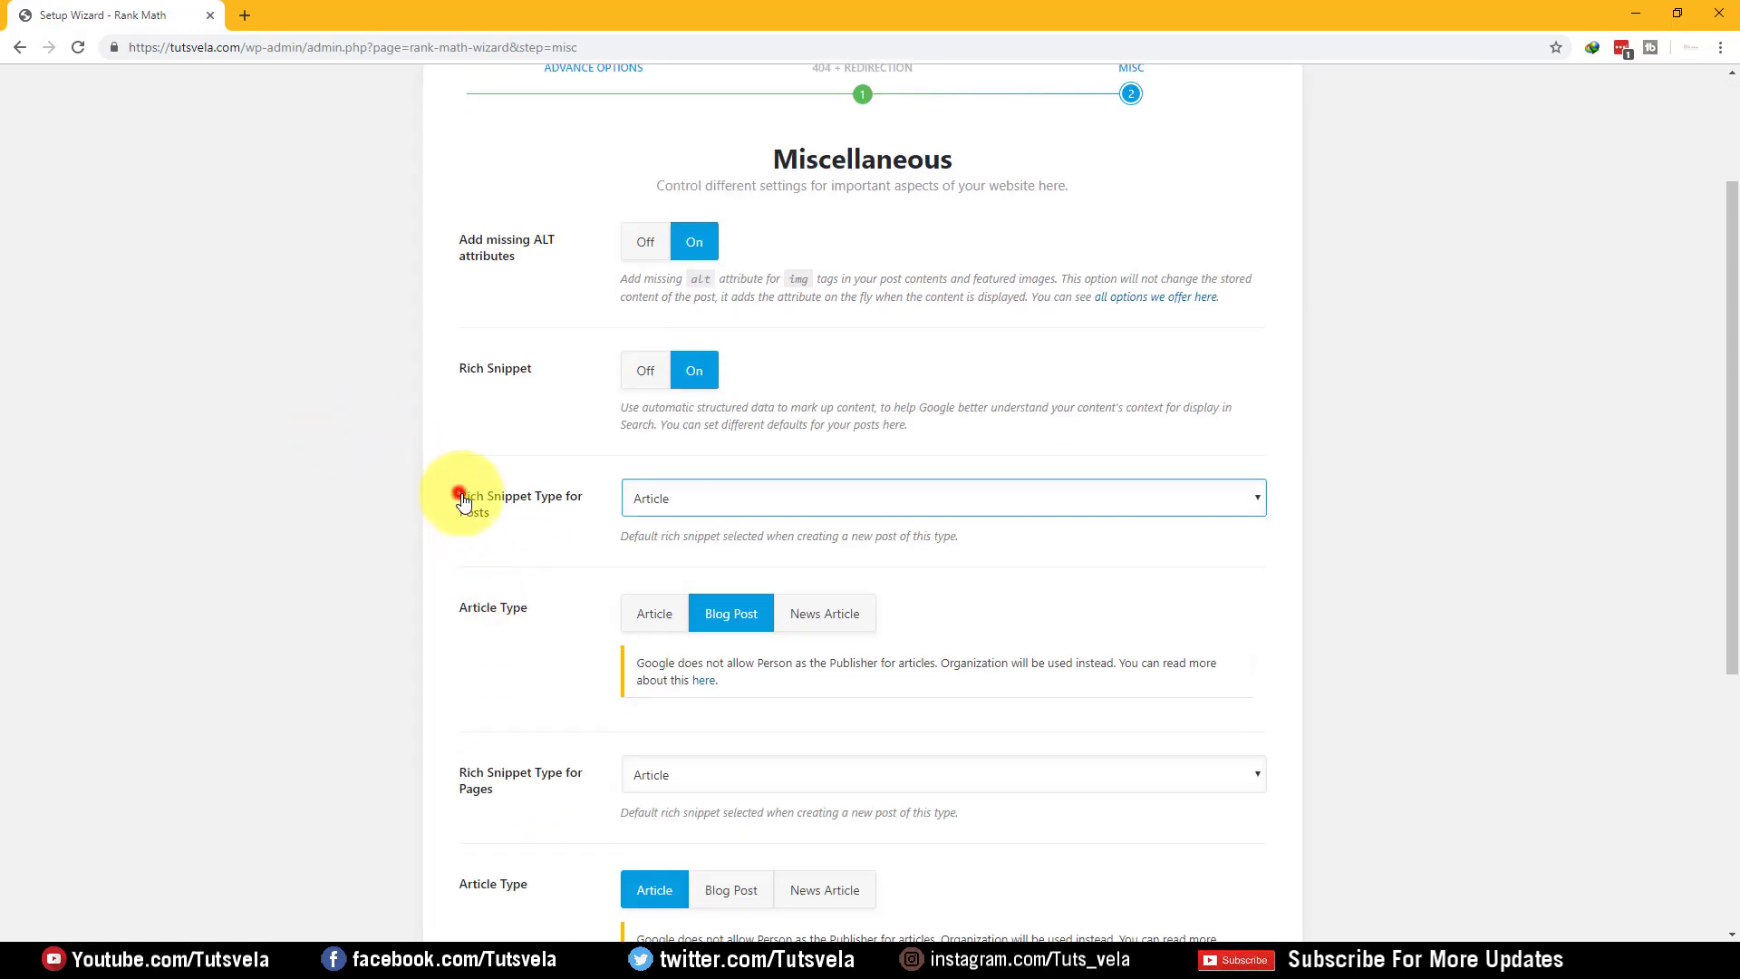
pyautogui.moveTo(460, 498); pyautogui.dragTo(660, 498)
pyautogui.click(721, 487)
pyautogui.click(721, 488)
pyautogui.click(718, 490)
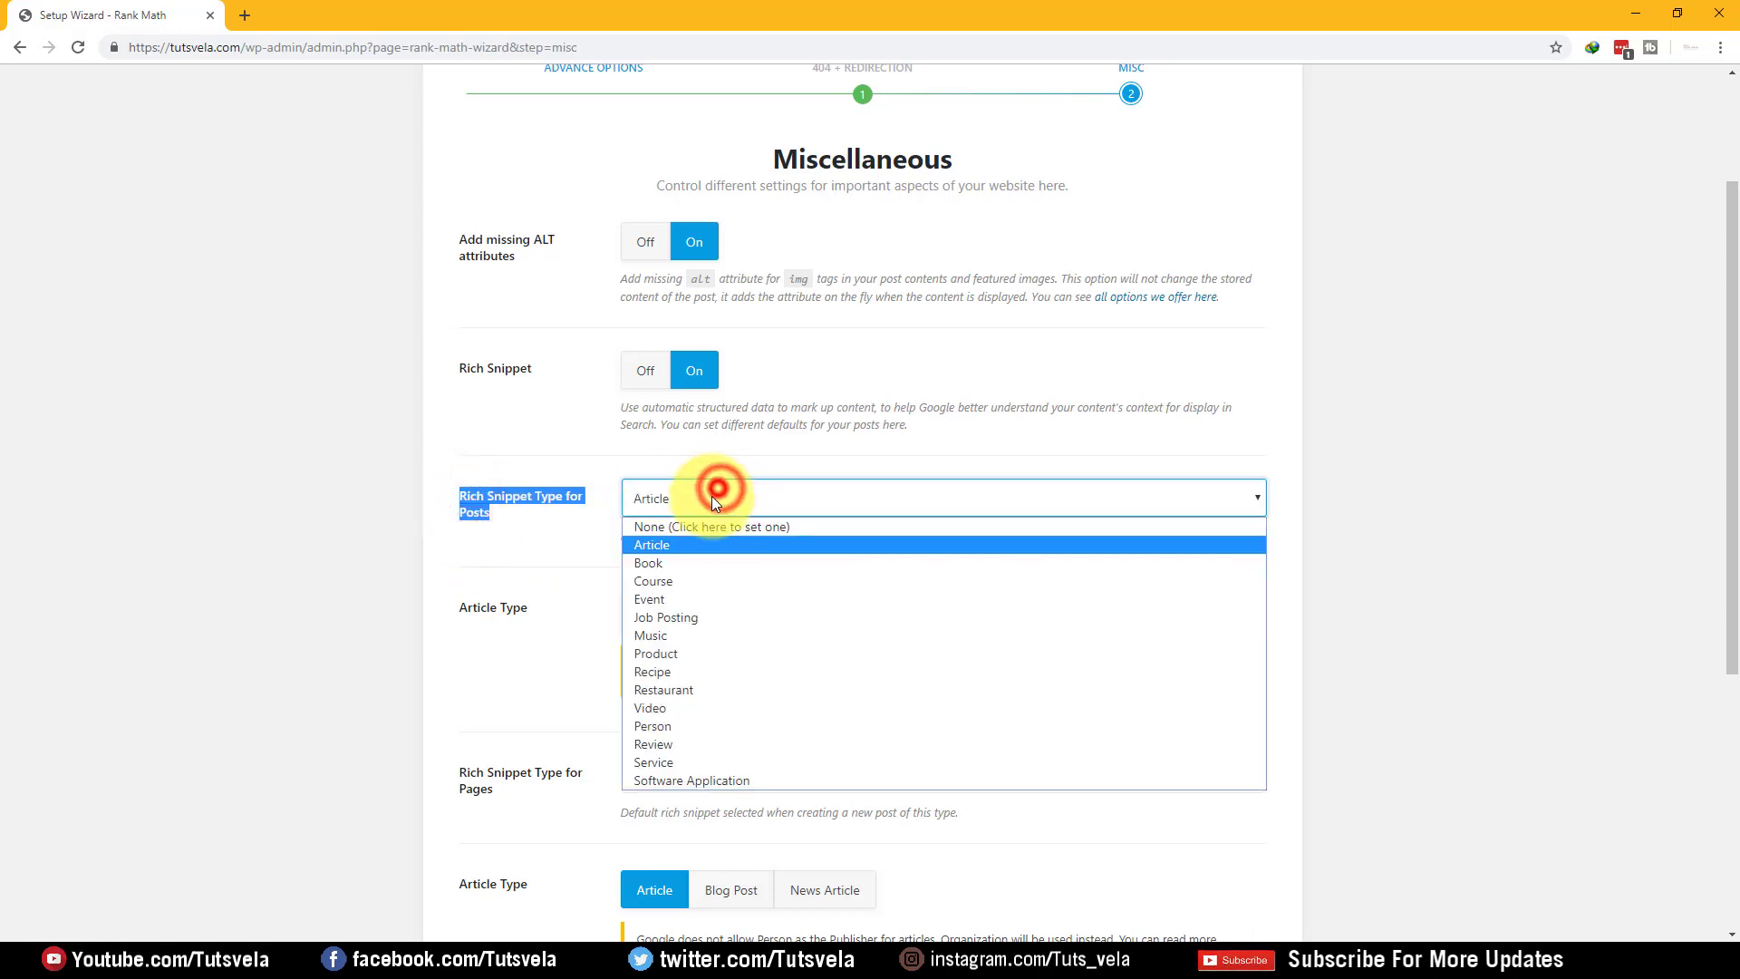
pyautogui.click(676, 549)
pyautogui.click(486, 547)
pyautogui.moveTo(508, 524); pyautogui.dragTo(432, 490)
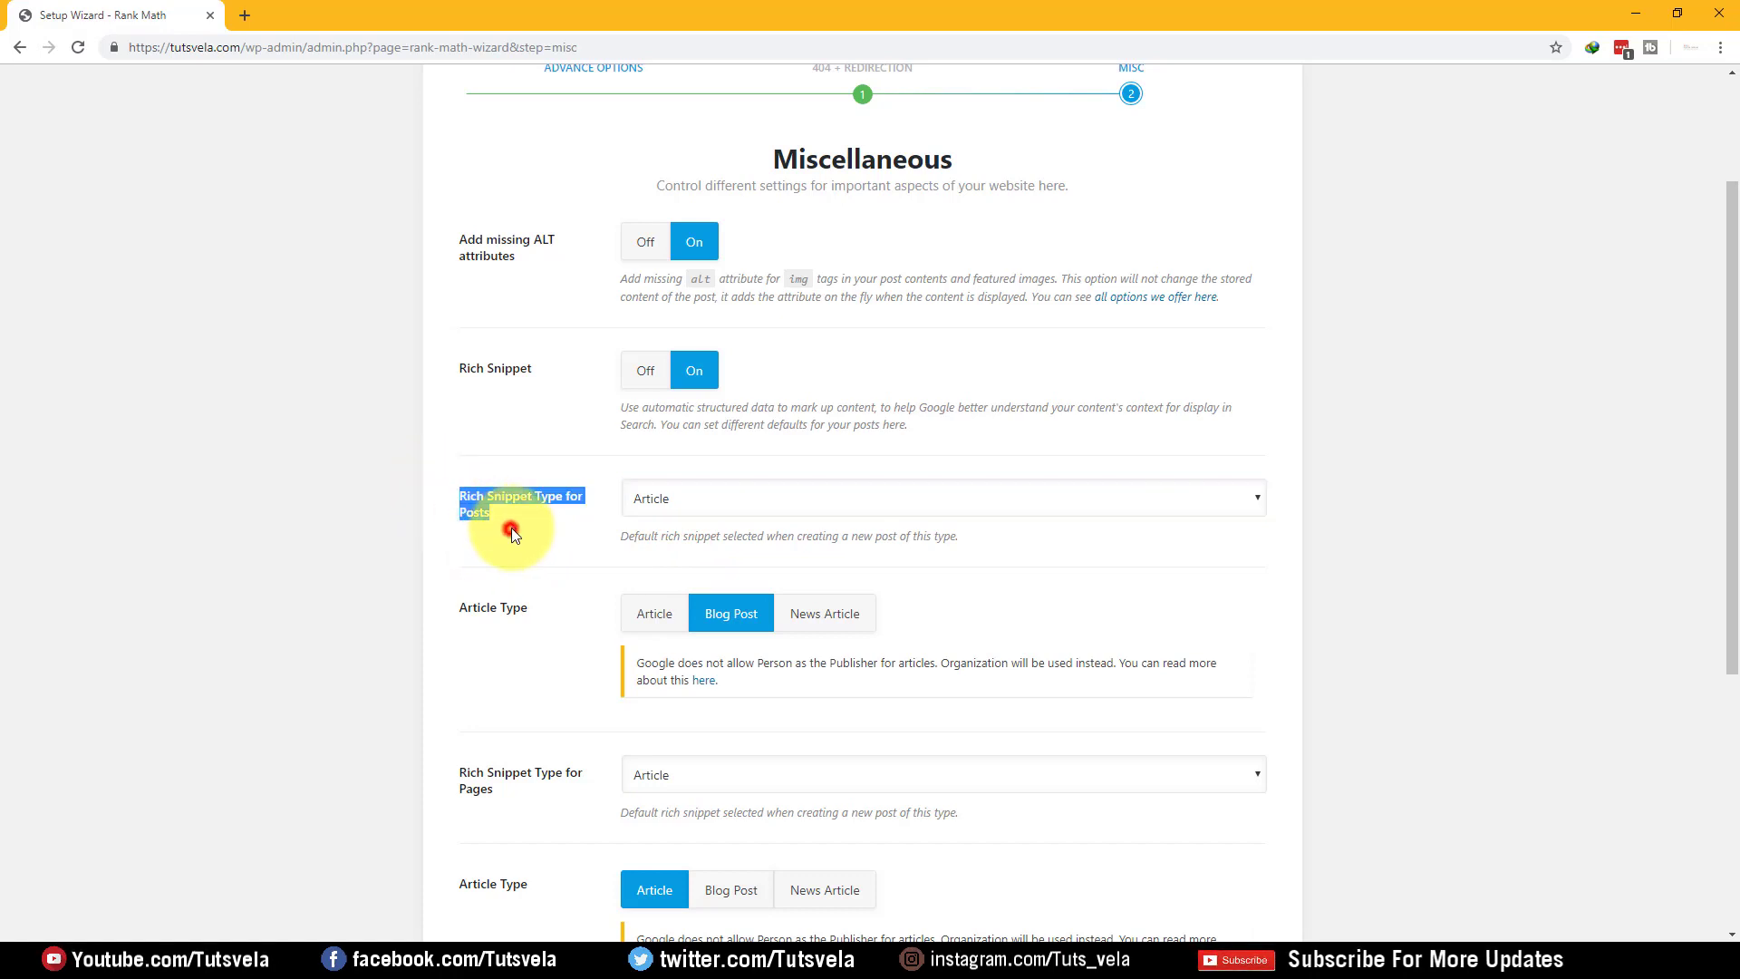
pyautogui.click(555, 557)
# - Try Article and News Article as the Article Type for posts, and switch back to Blog Post
pyautogui.scroll(-2, 417, 607)
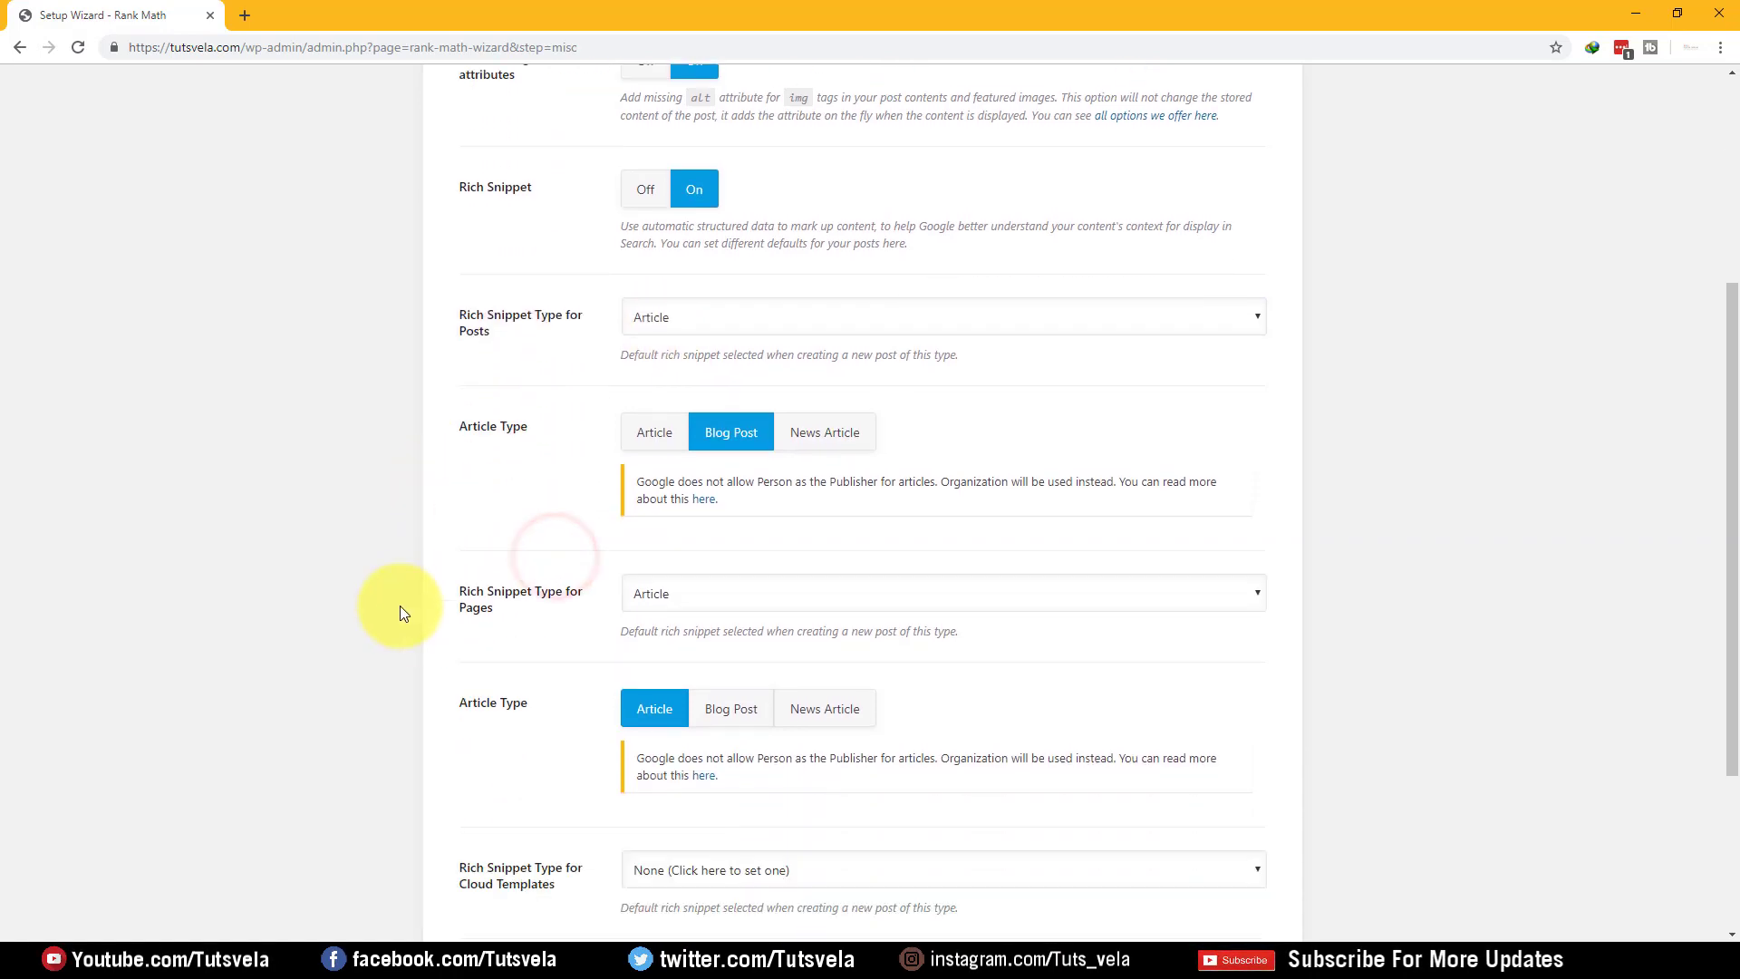
pyautogui.moveTo(439, 430); pyautogui.dragTo(453, 426)
pyautogui.click(555, 493)
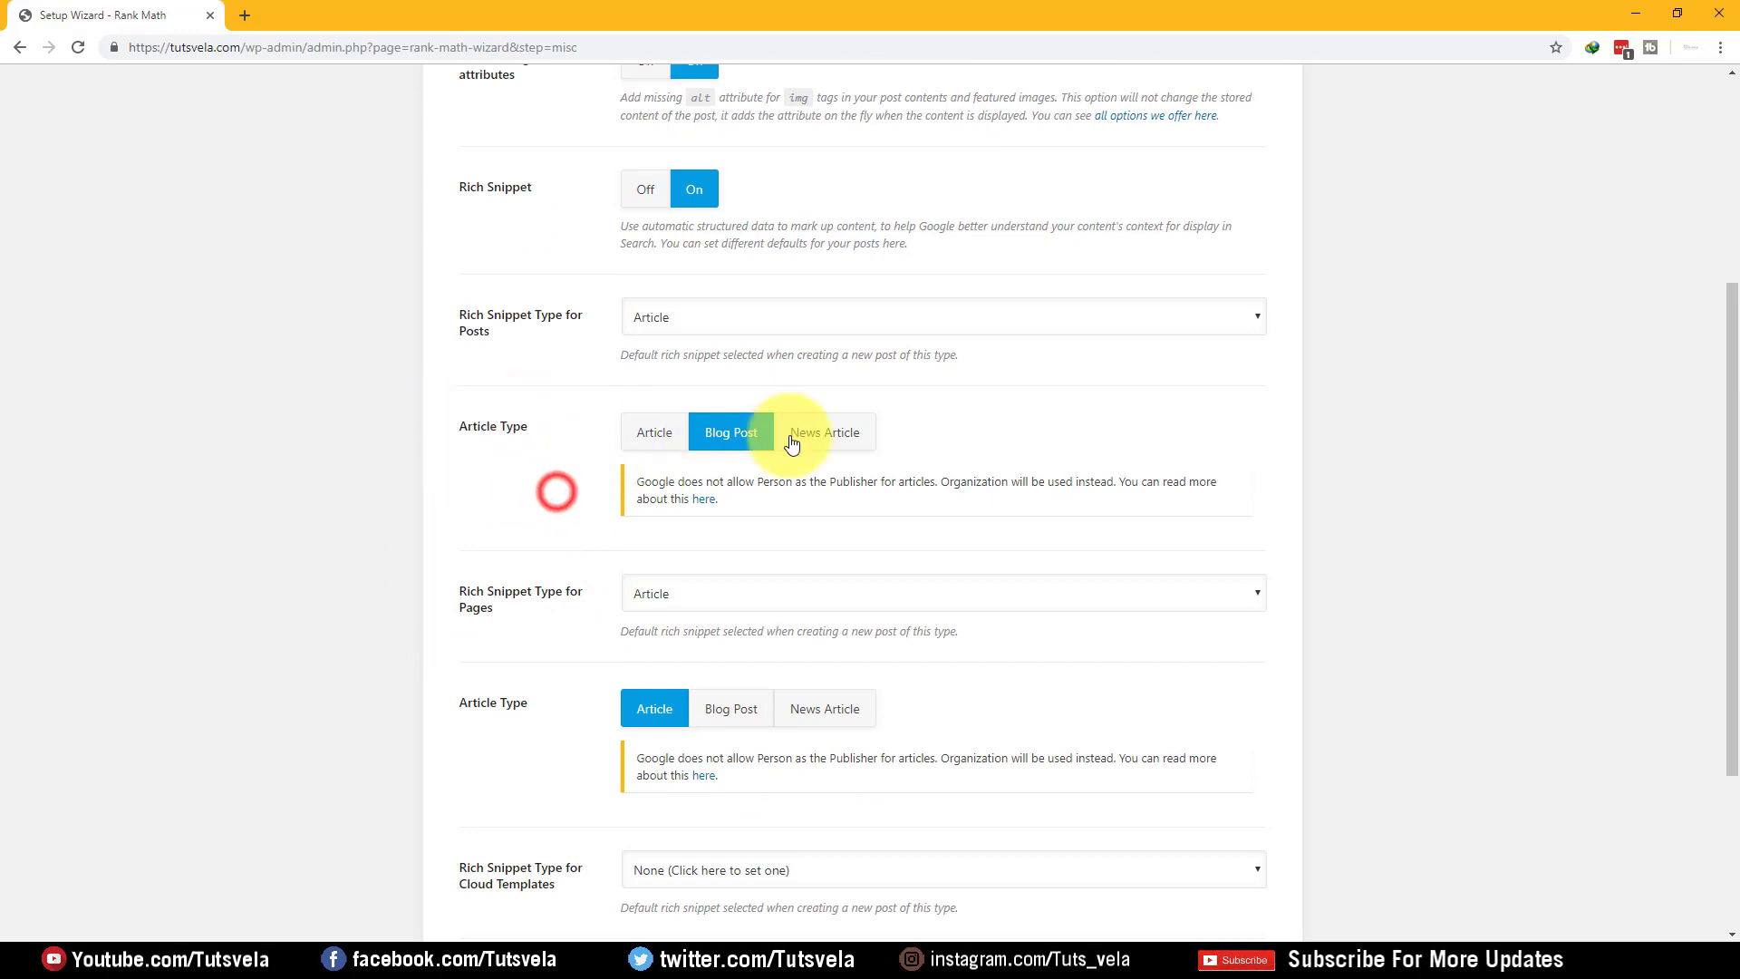
pyautogui.click(637, 428)
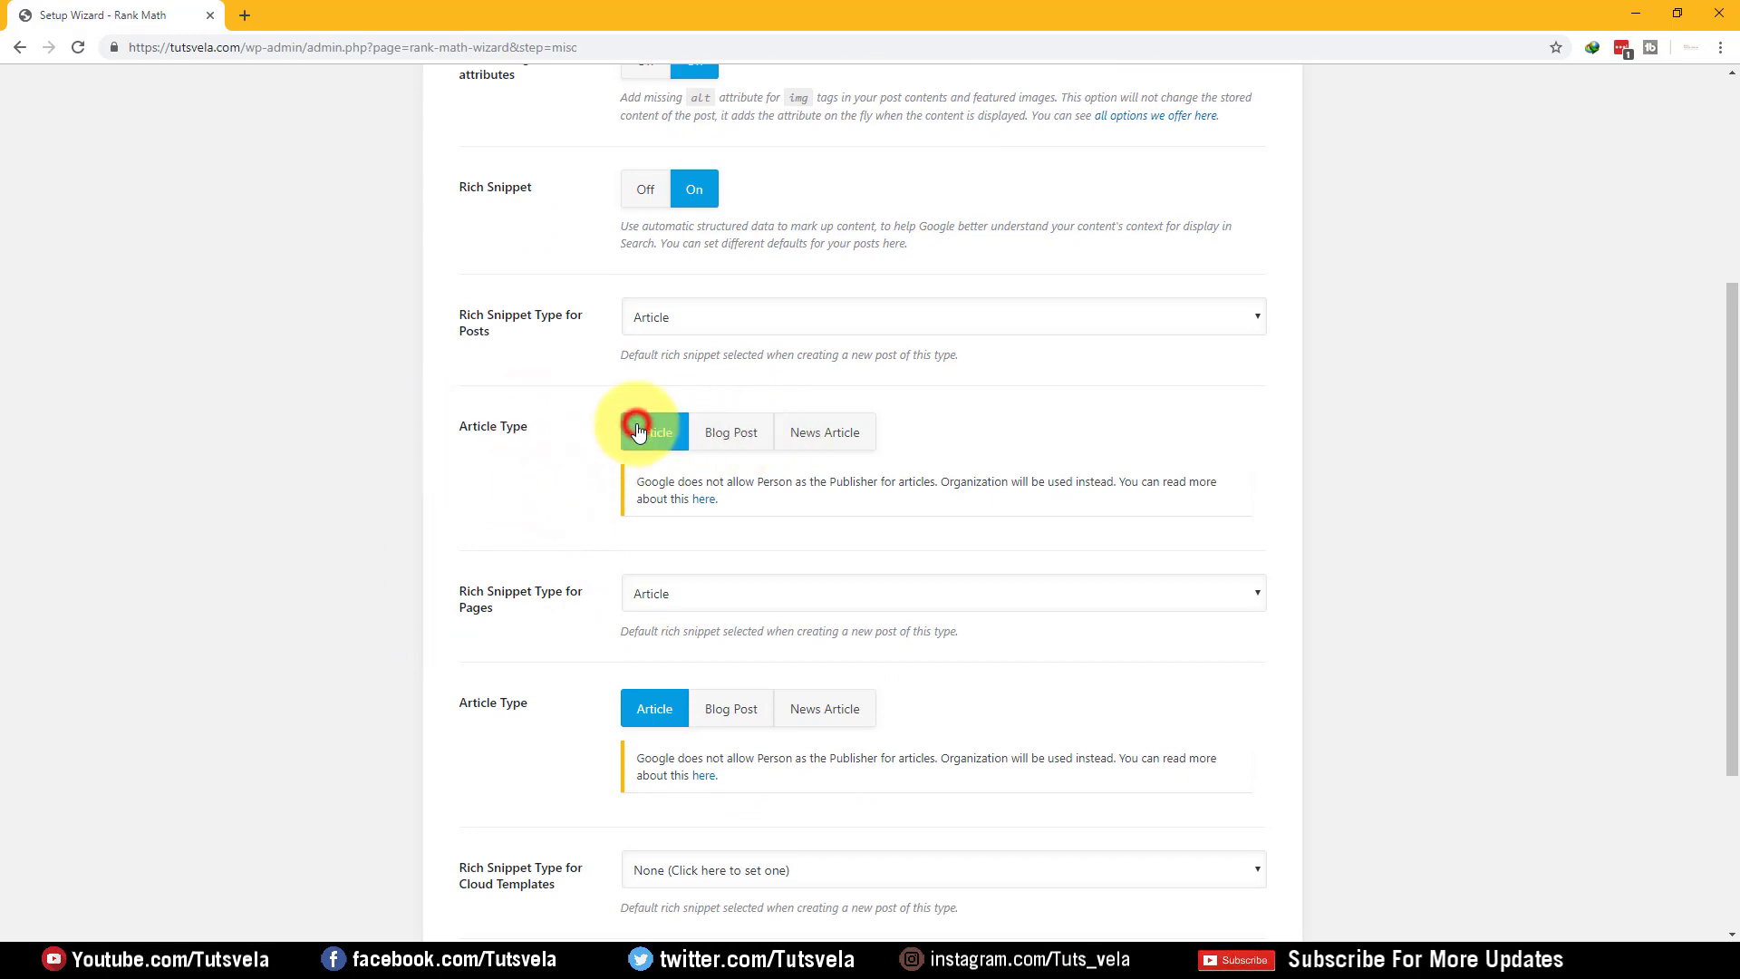
pyautogui.click(840, 441)
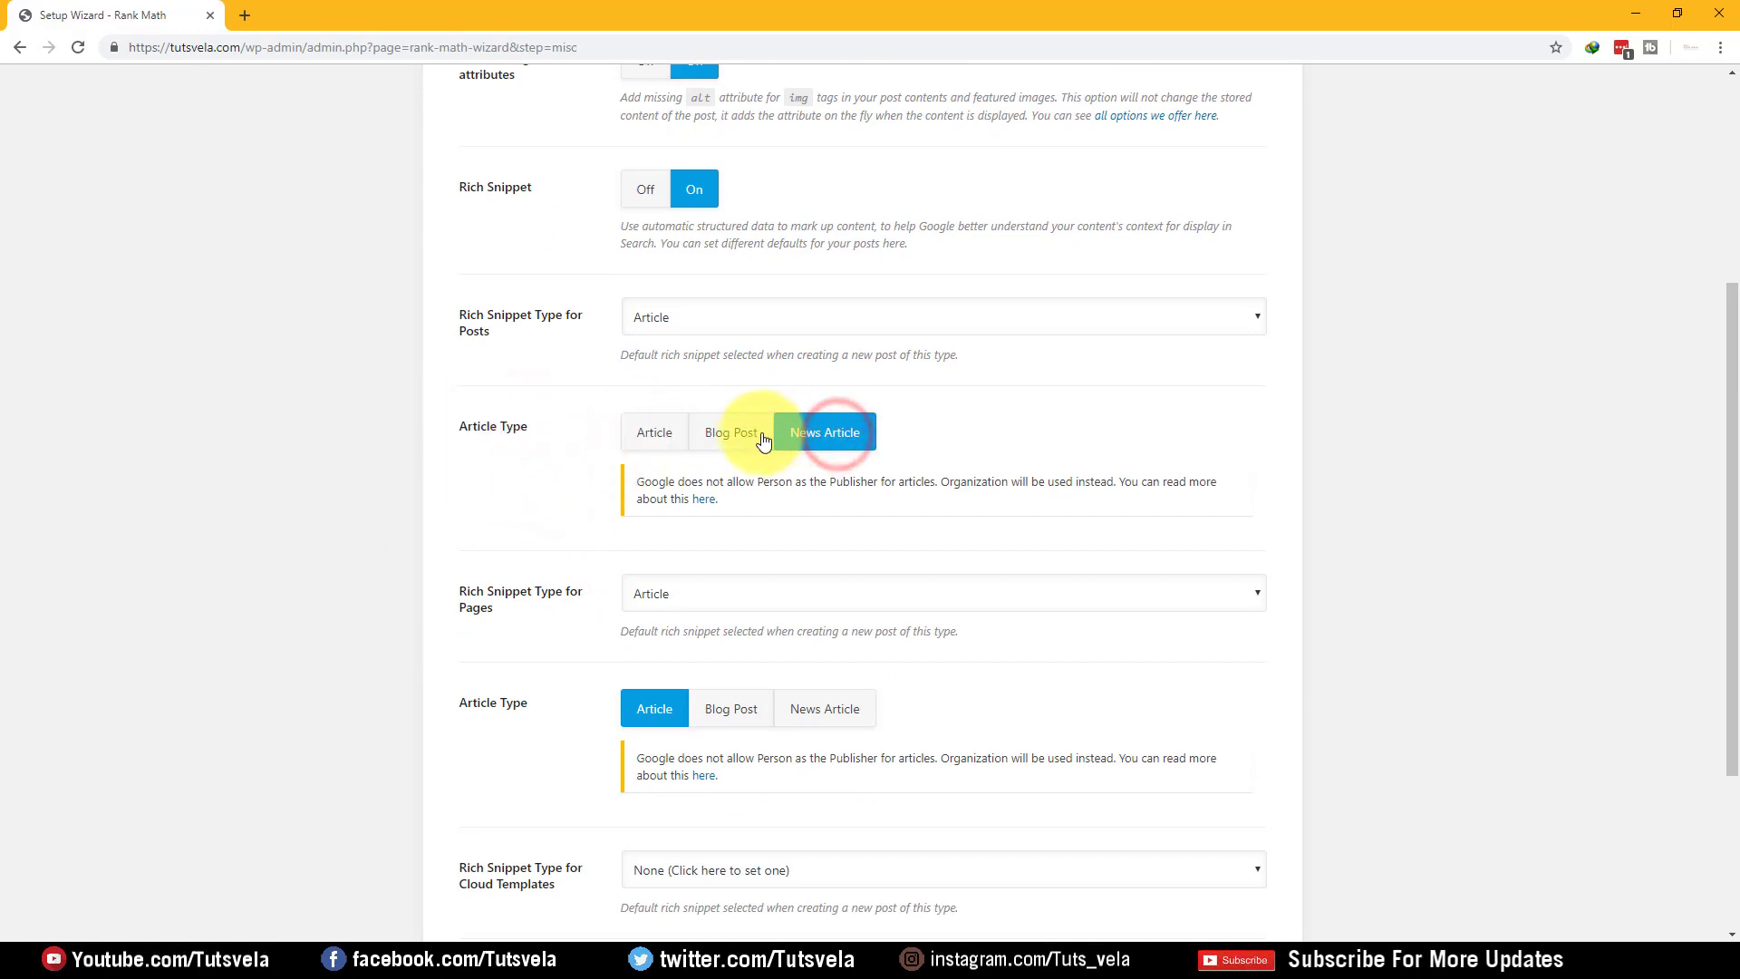
pyautogui.click(722, 443)
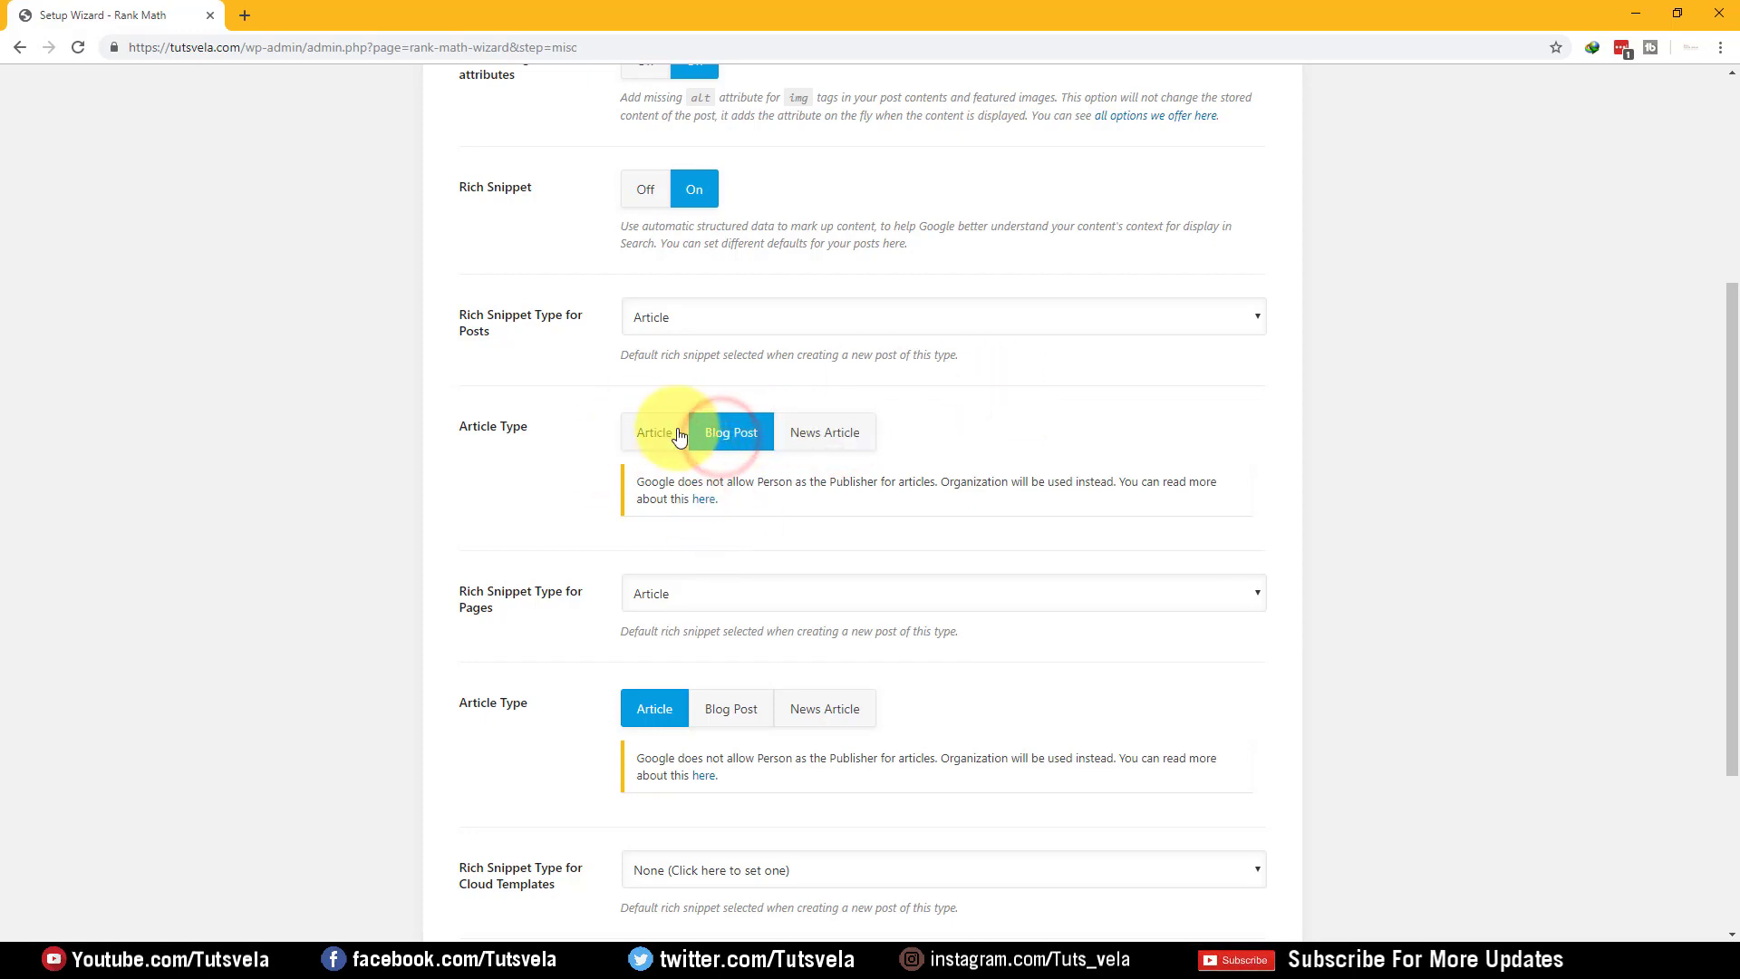
# - Review the Rich Snippet types for Pages and Cloud Templates, leaving them at Article and None
pyautogui.click(478, 603)
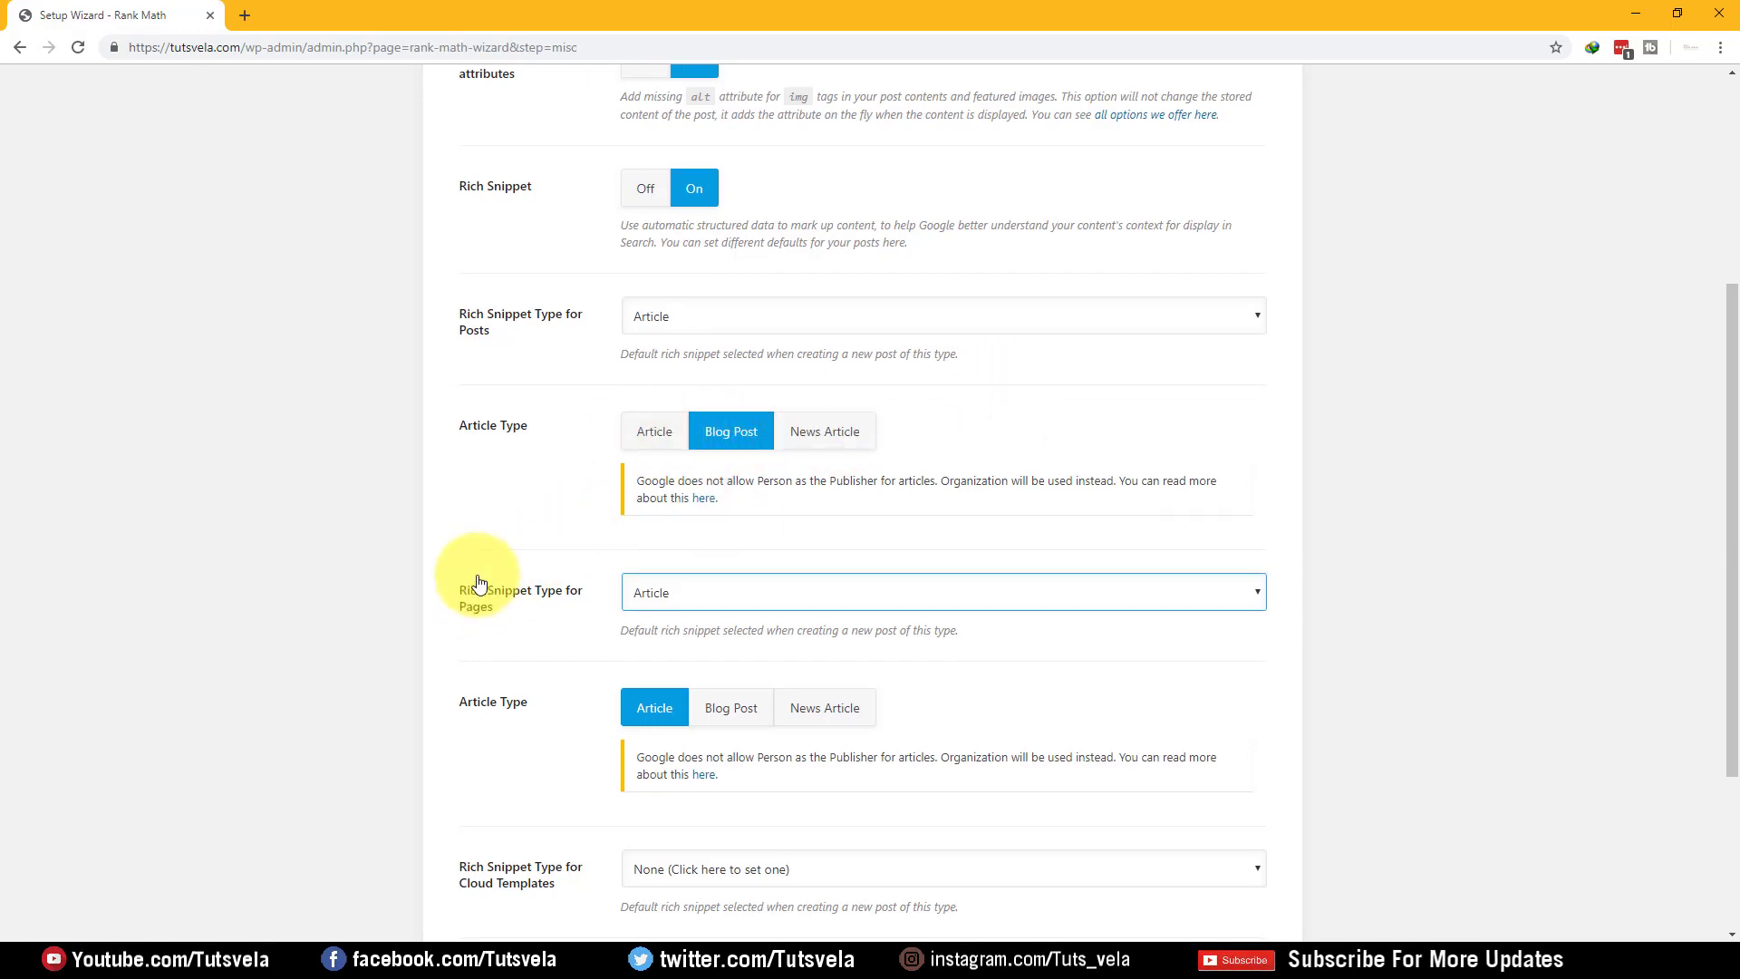
pyautogui.scroll(-2, 474, 589)
pyautogui.click(737, 392)
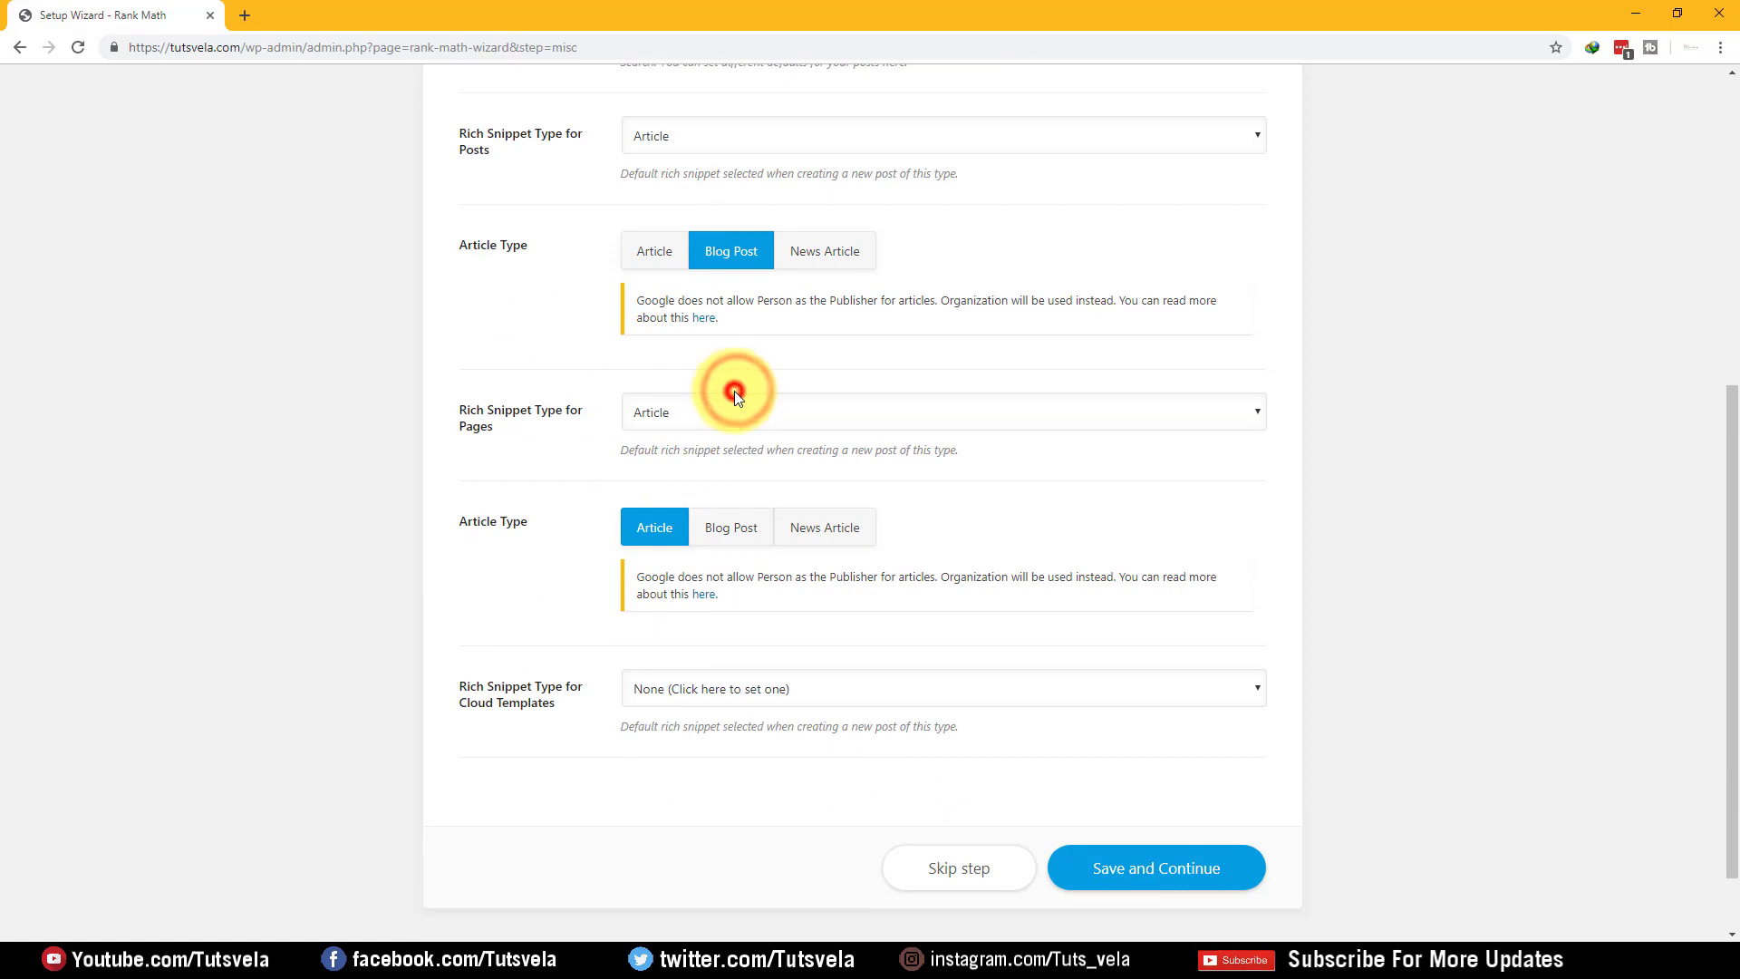
pyautogui.click(725, 406)
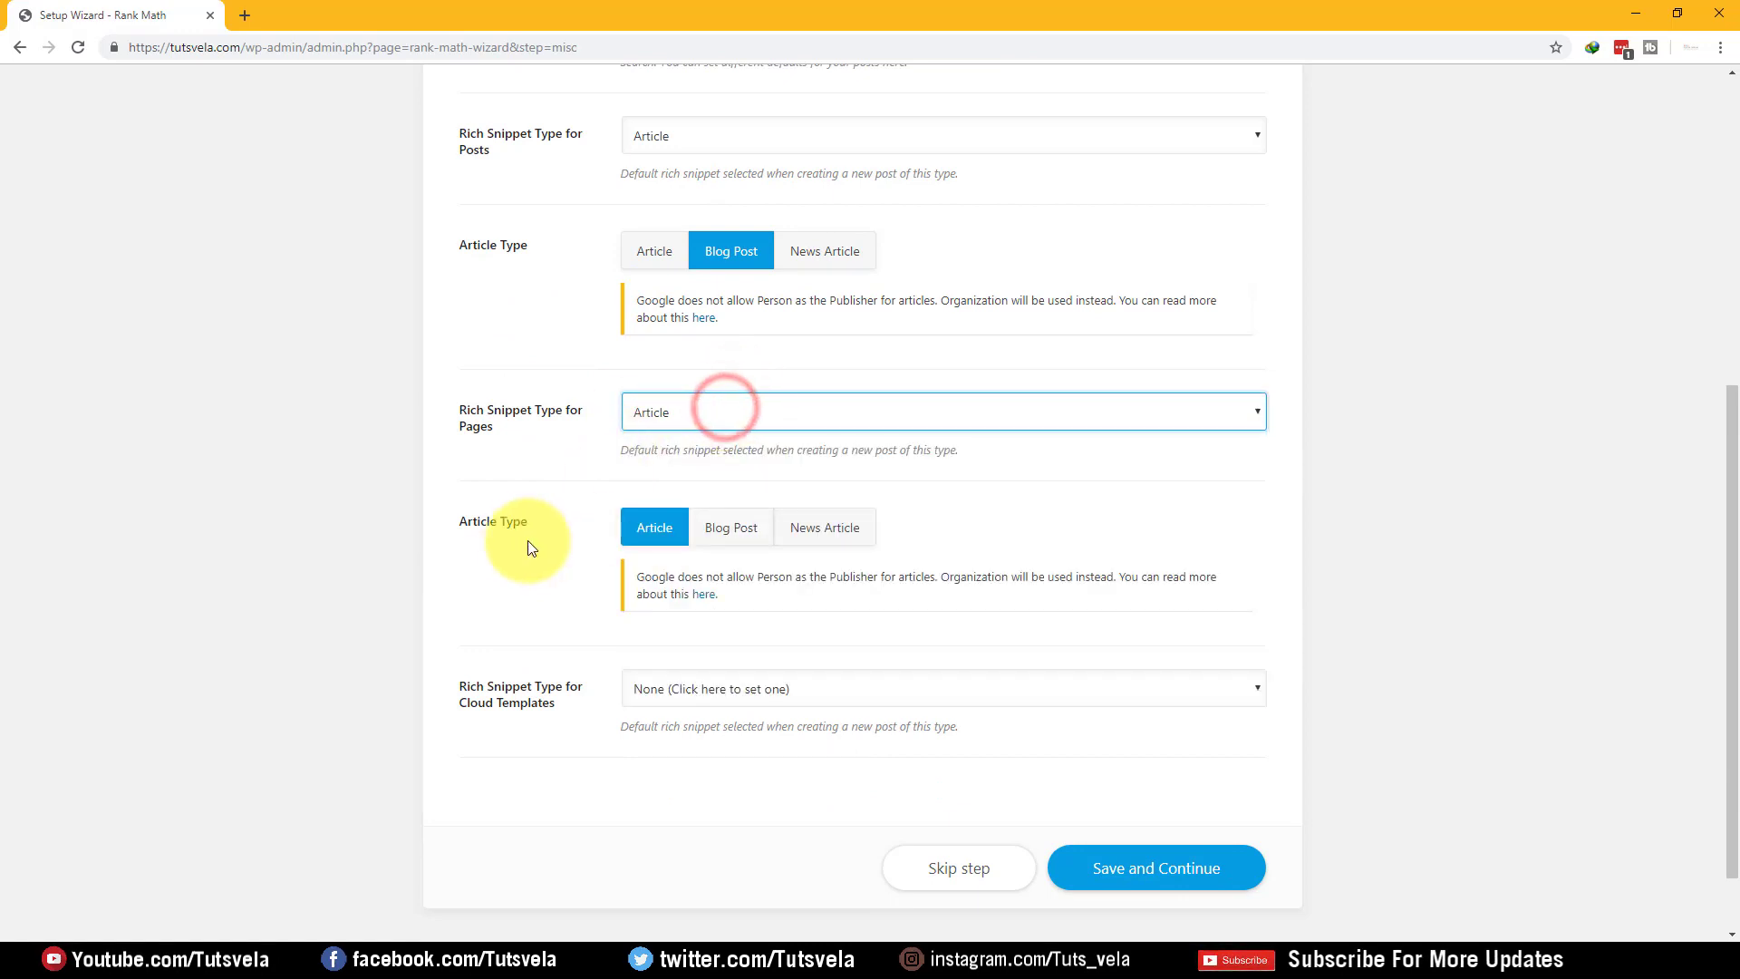
pyautogui.scroll(-1, 644, 507)
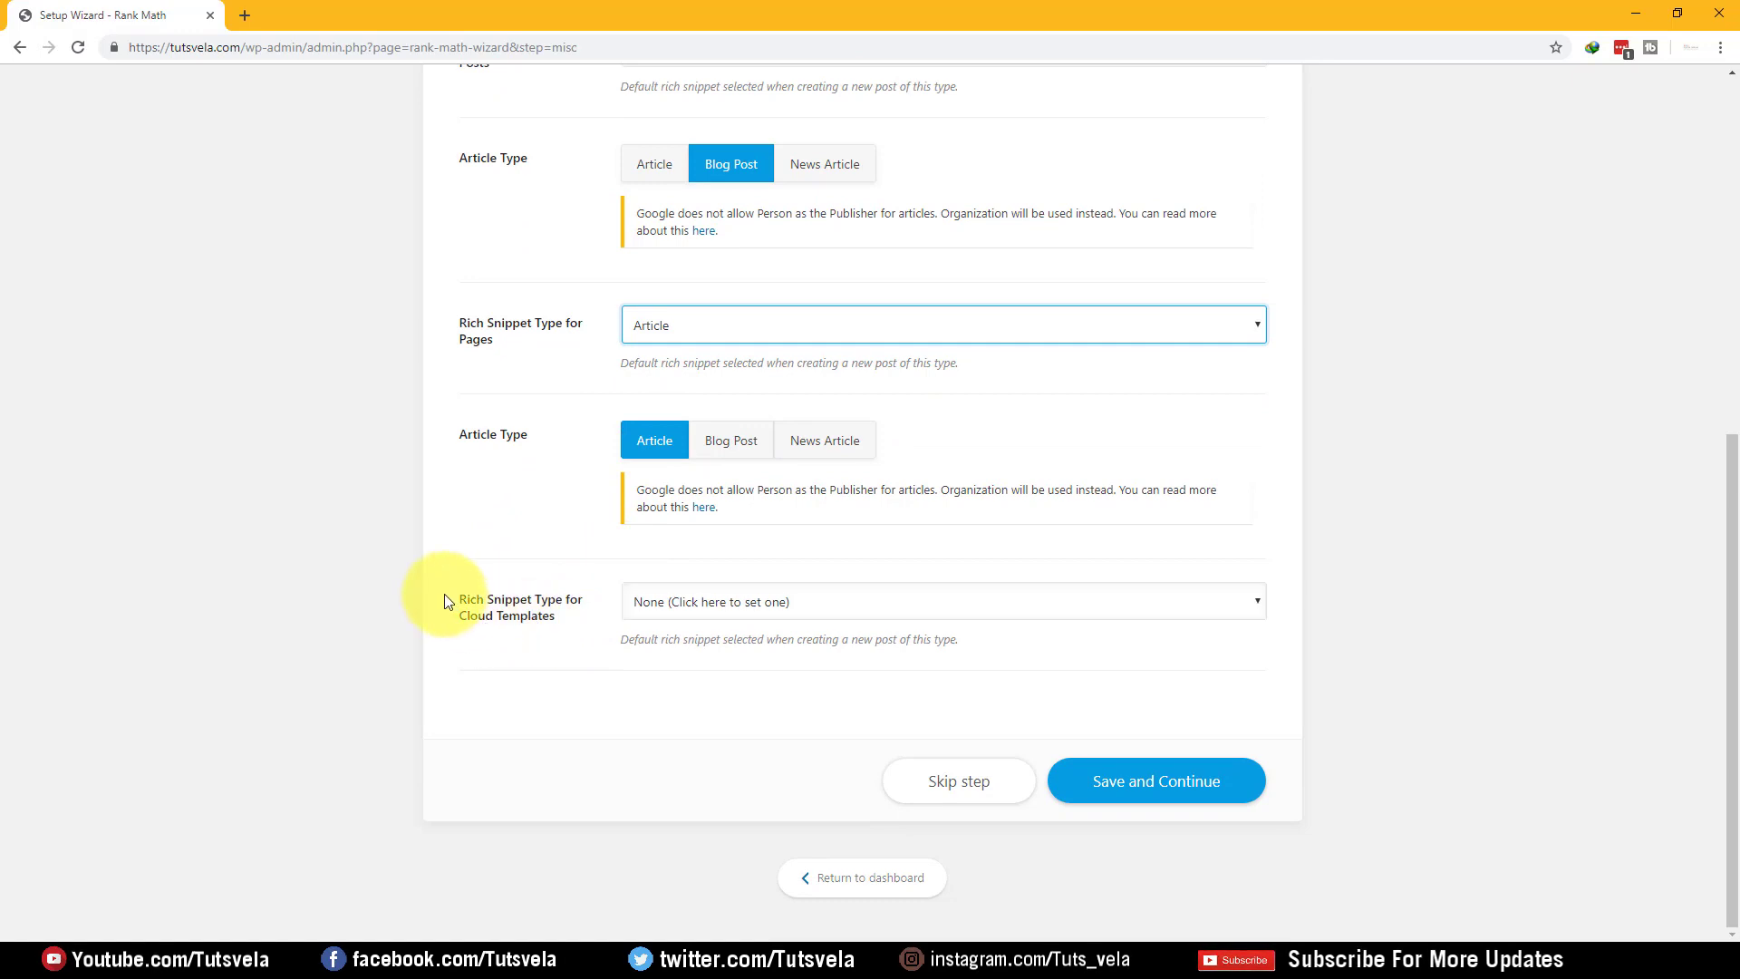
pyautogui.moveTo(445, 595); pyautogui.dragTo(560, 620)
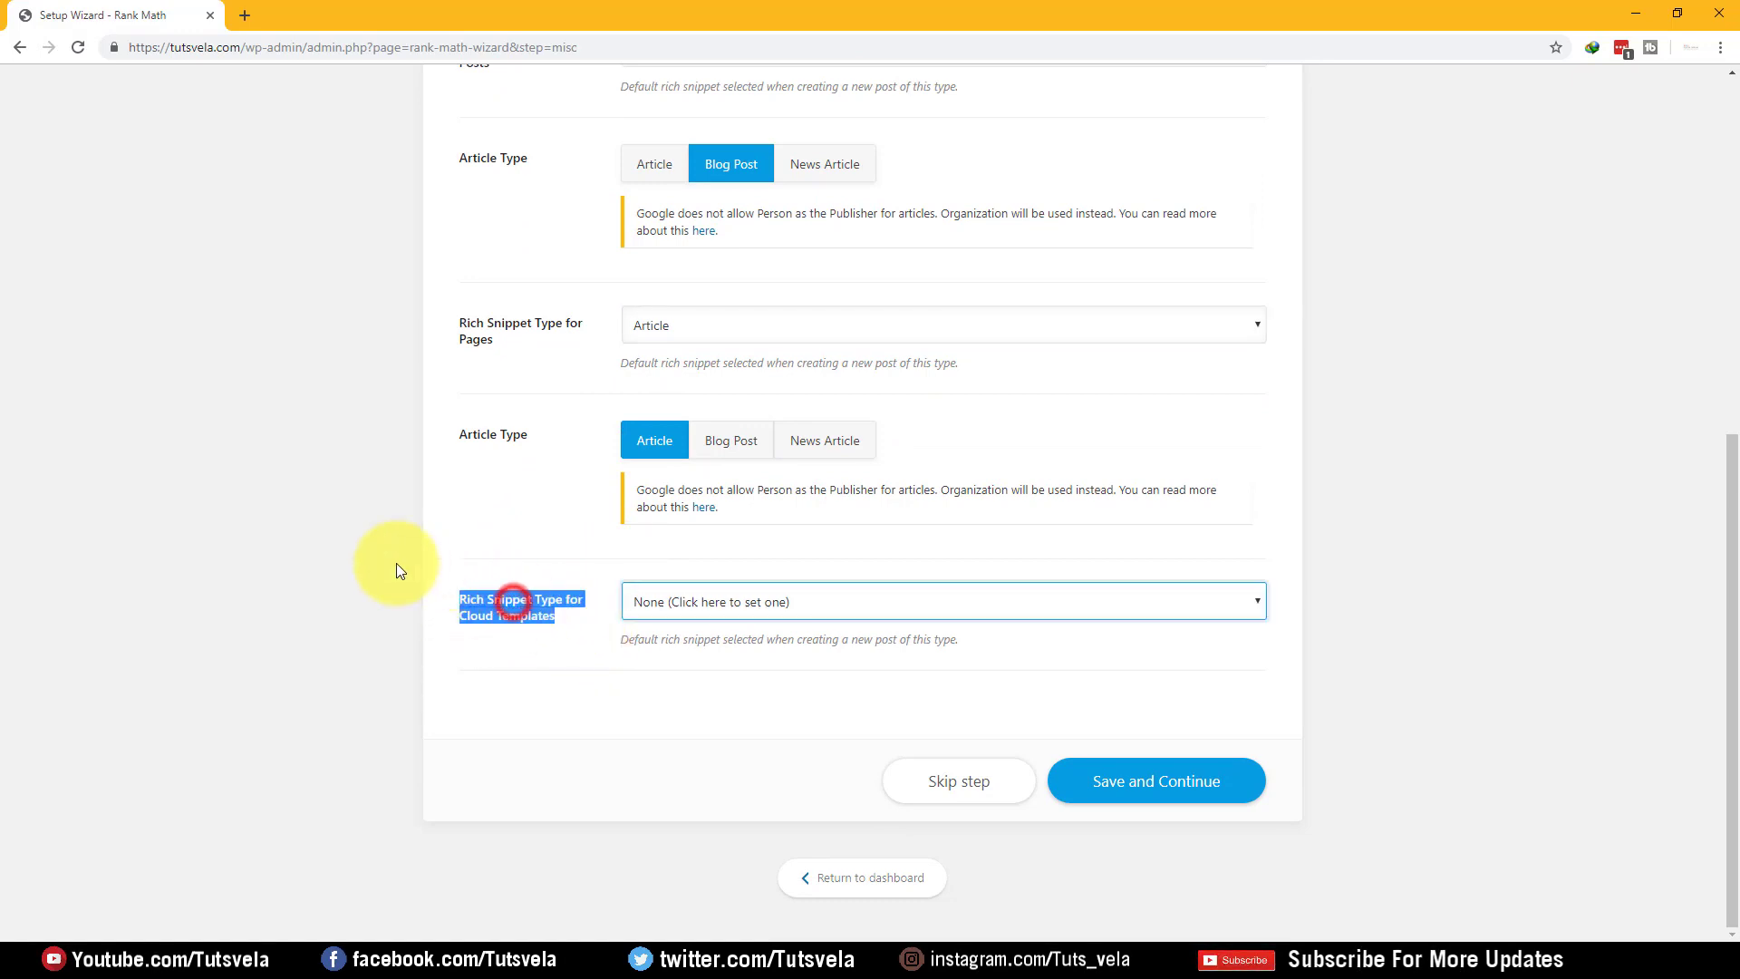
pyautogui.click(436, 602)
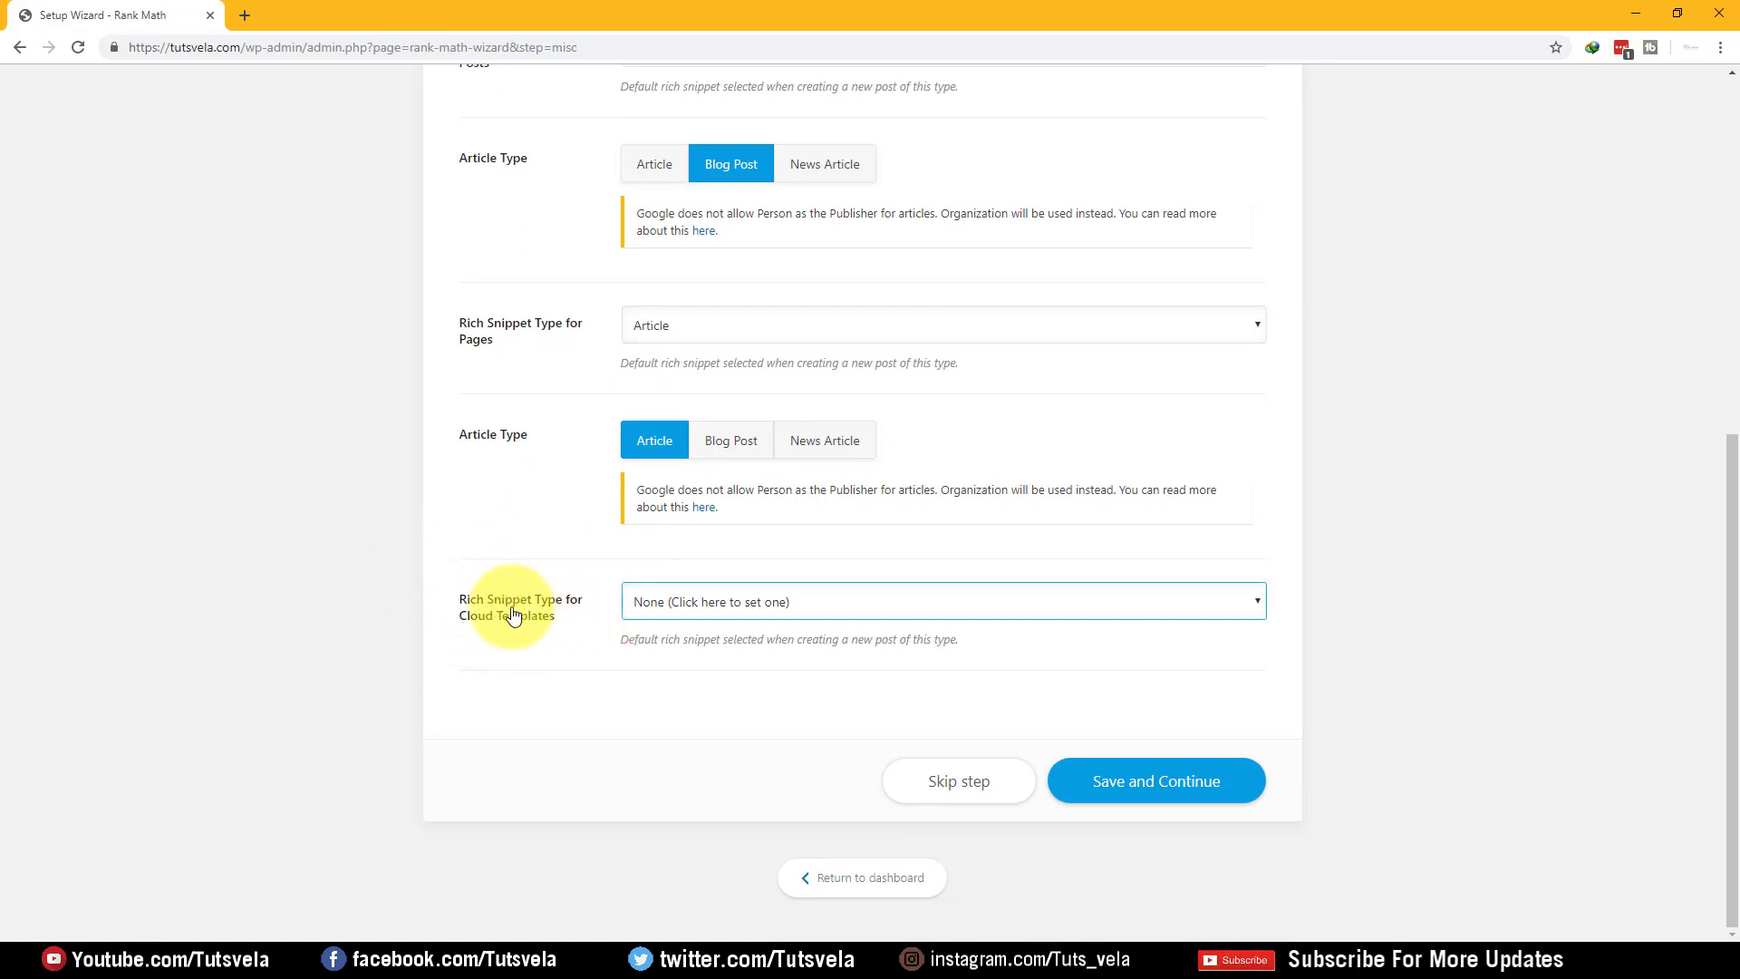
# - Recheck the Miscellaneous settings, including missing ALT attributes, and save them to finish the advanced setup
pyautogui.scroll(6, 463, 362)
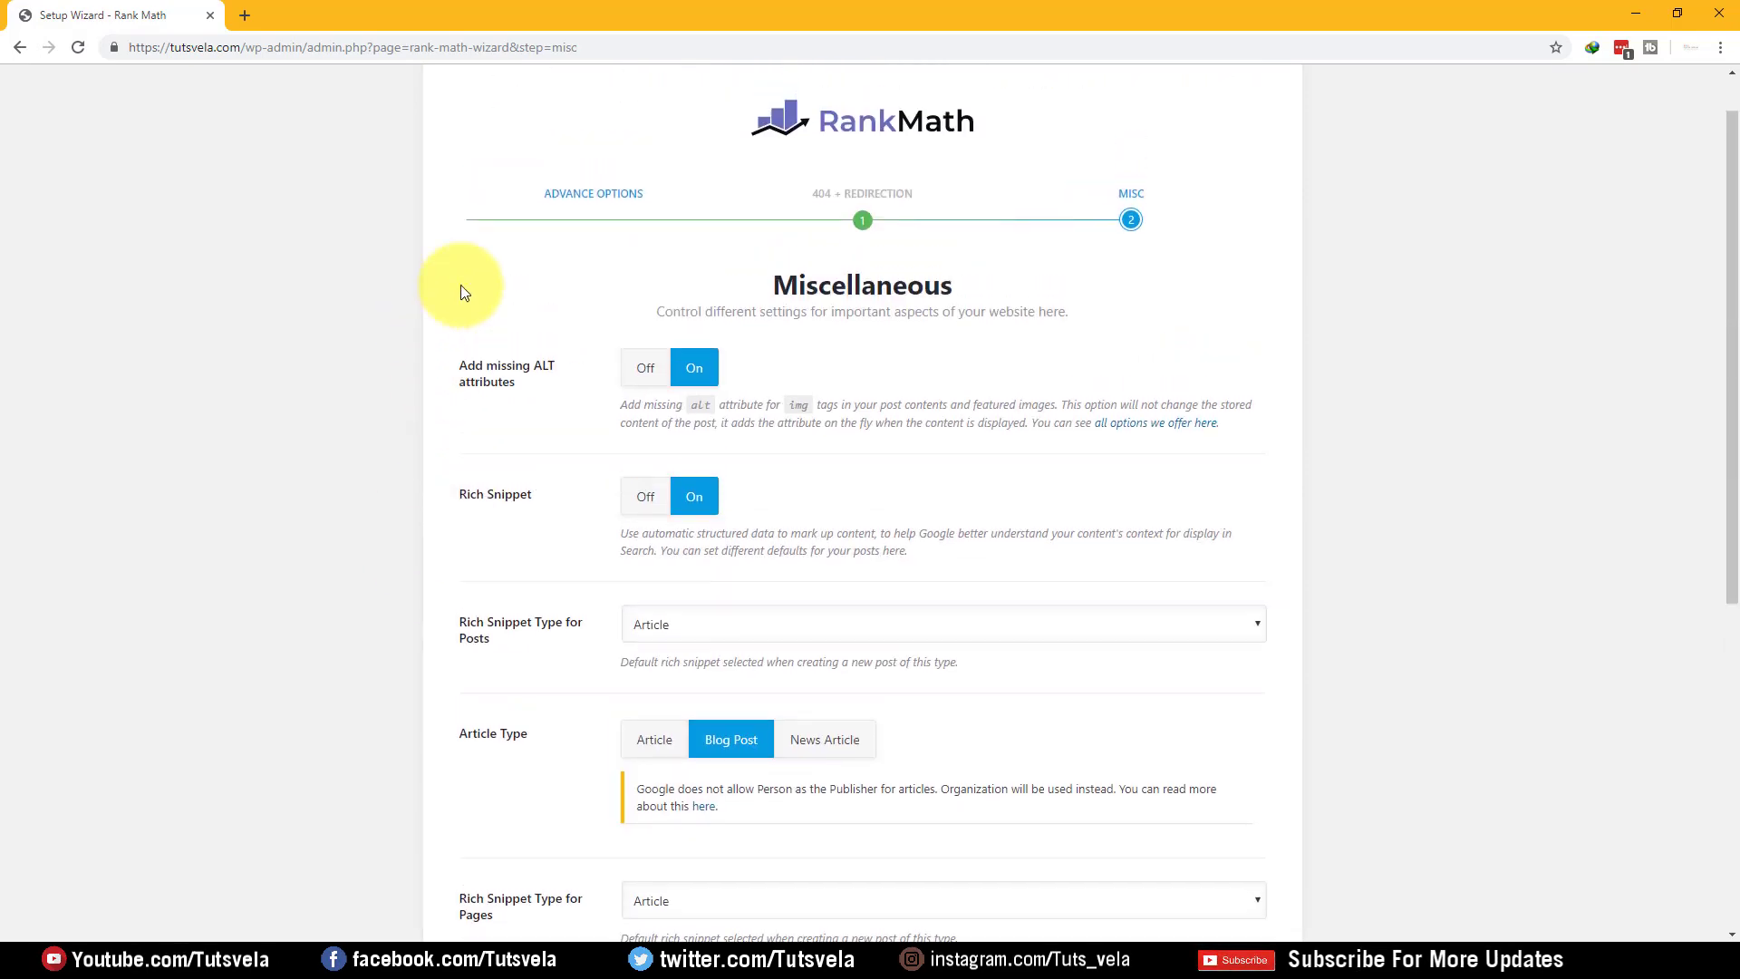
pyautogui.scroll(-2, 604, 379)
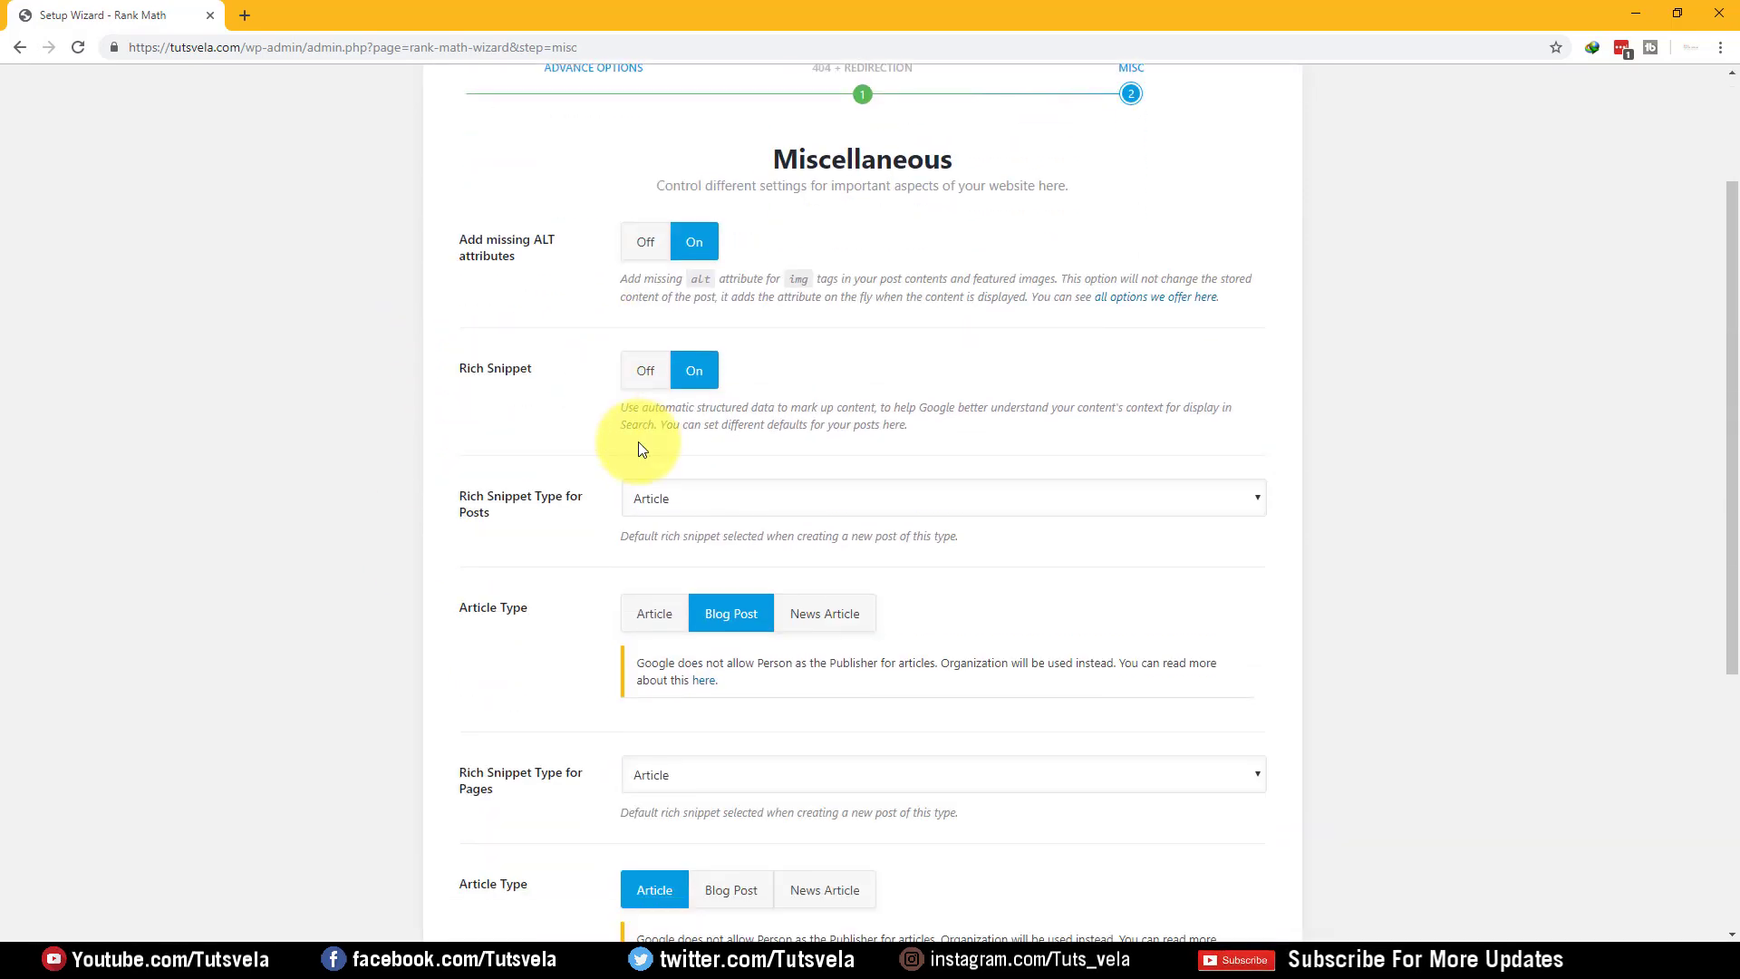
pyautogui.scroll(1, 625, 426)
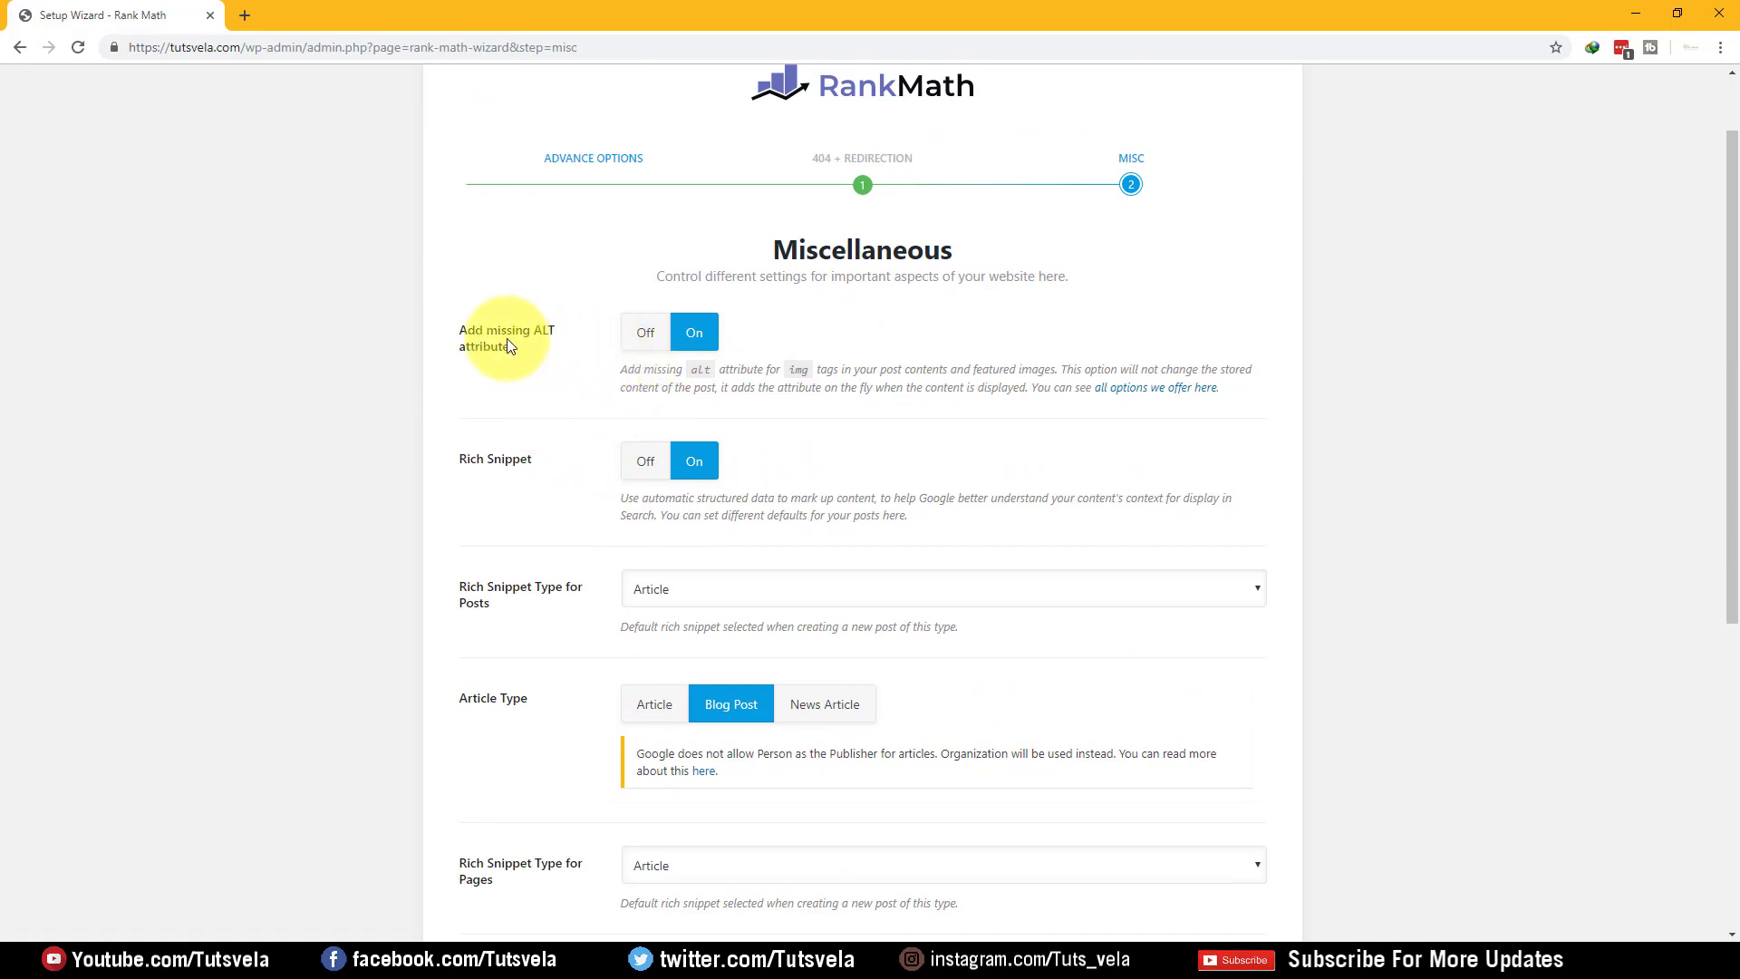
pyautogui.tripleClick(455, 328)
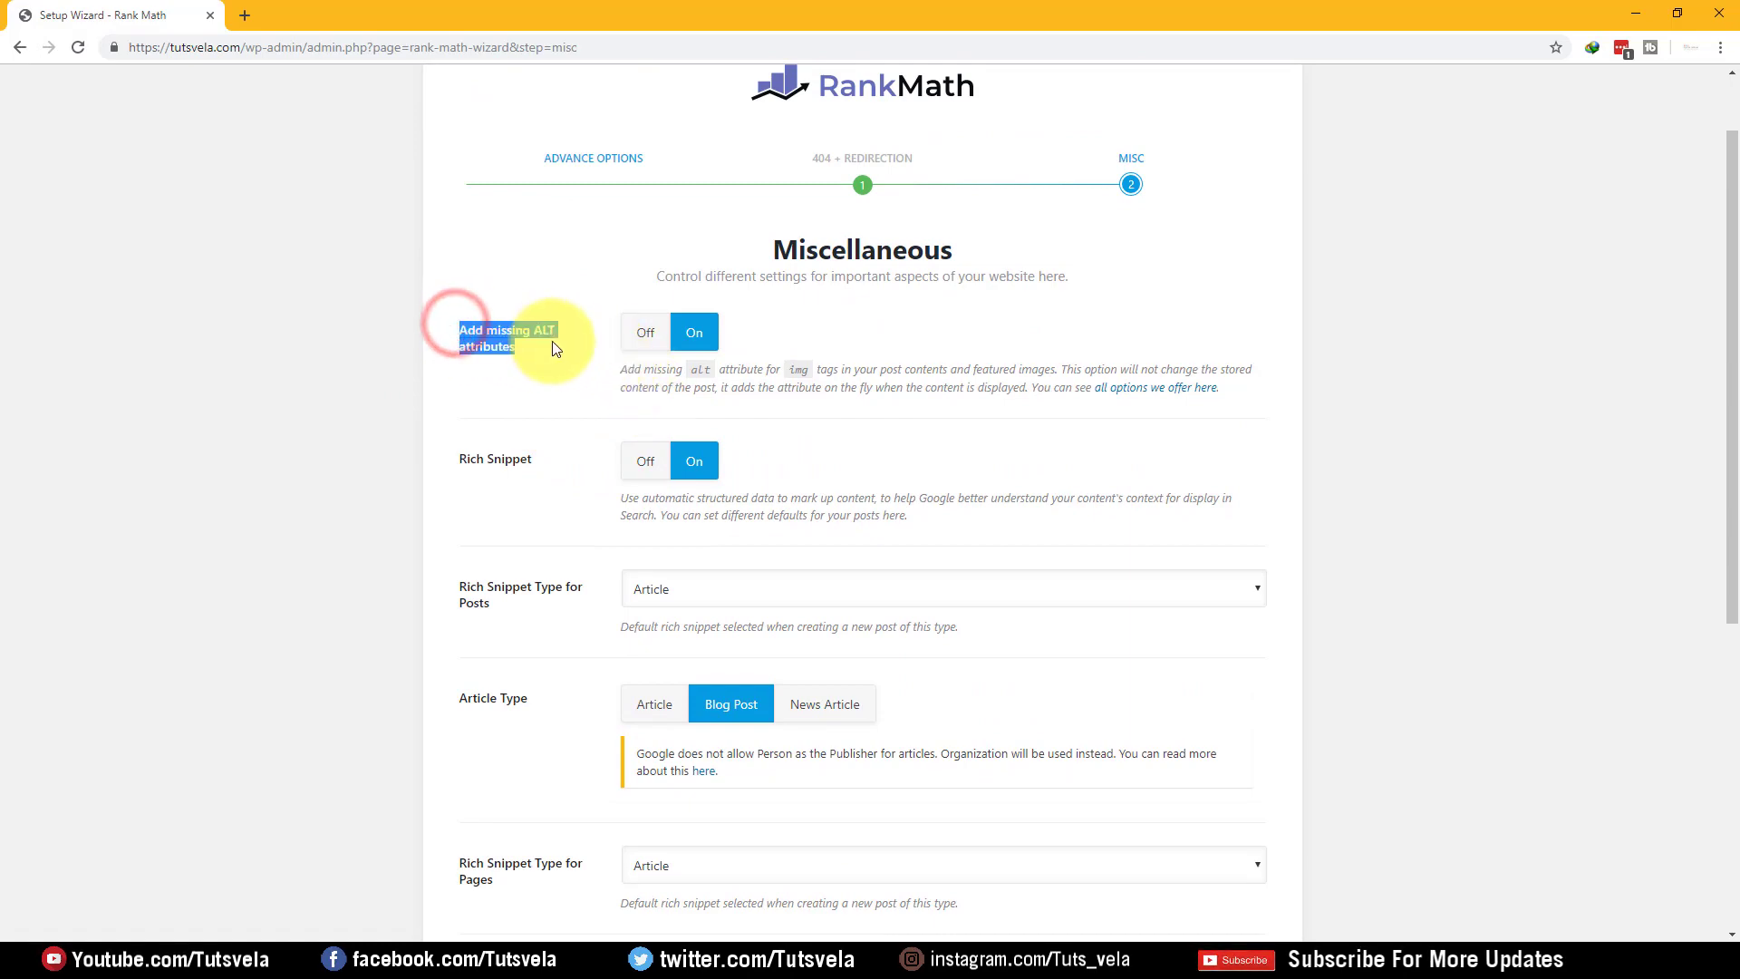
pyautogui.scroll(-6, 544, 349)
pyautogui.click(1174, 781)
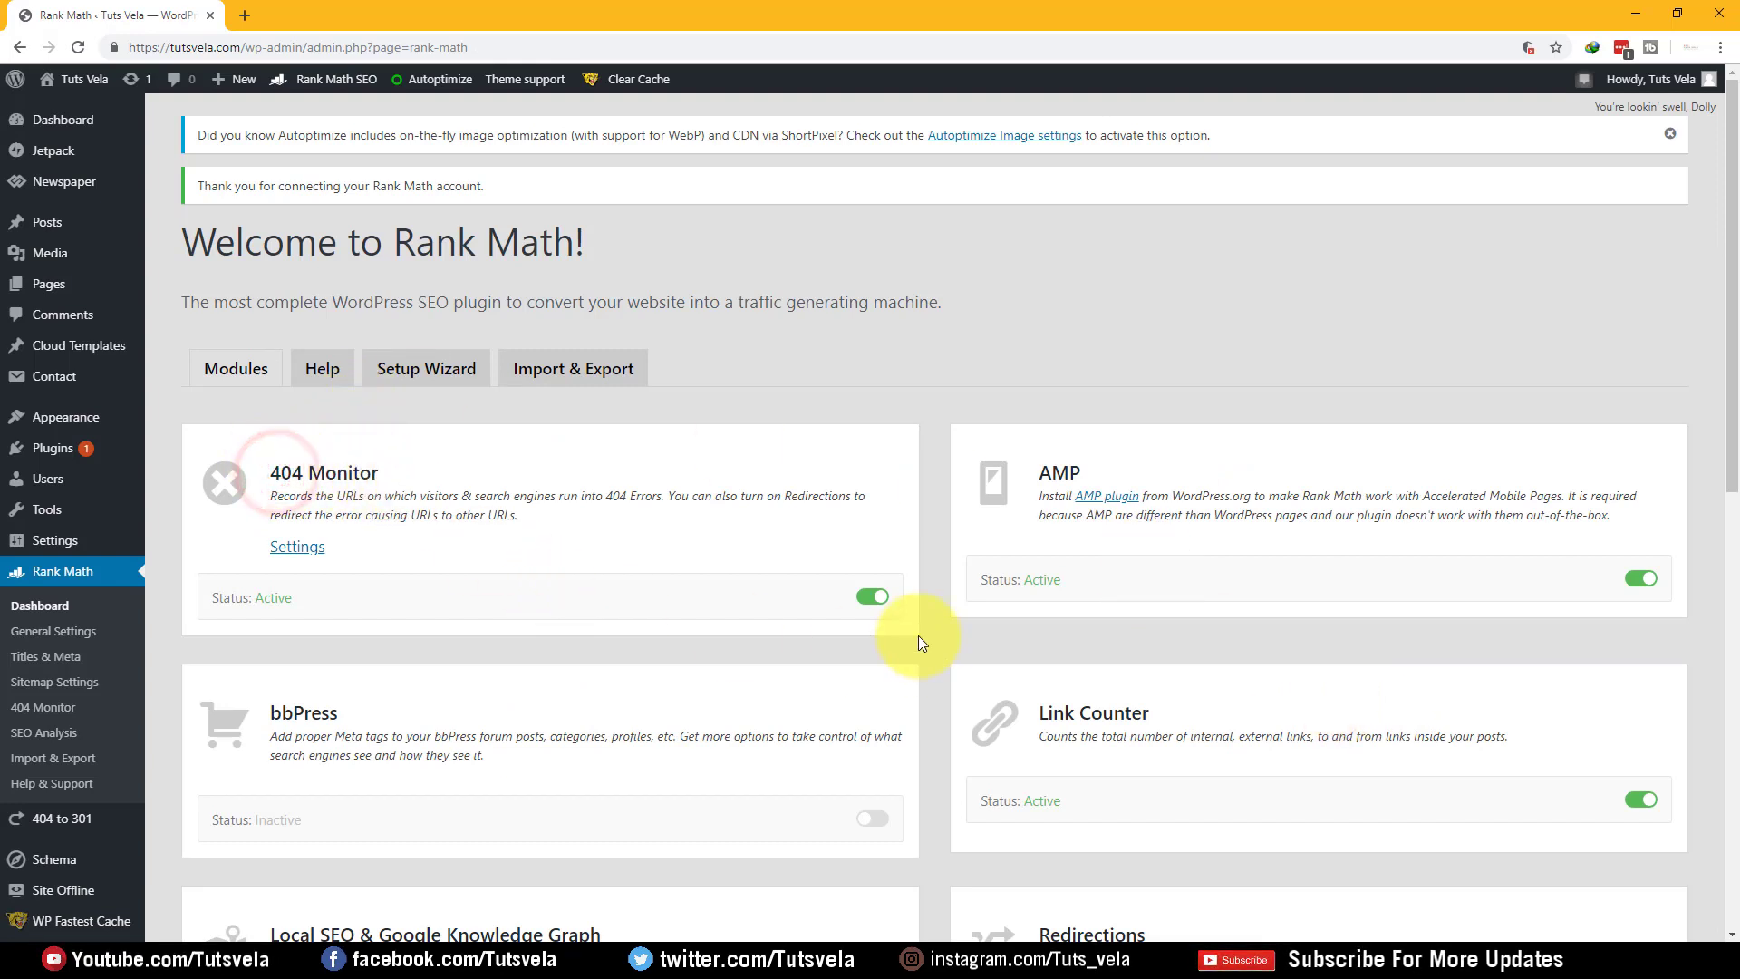
# - Look through the Rank Math modules and activate Local SEO & Google Knowledge Graph
pyautogui.scroll(-2, 1265, 562)
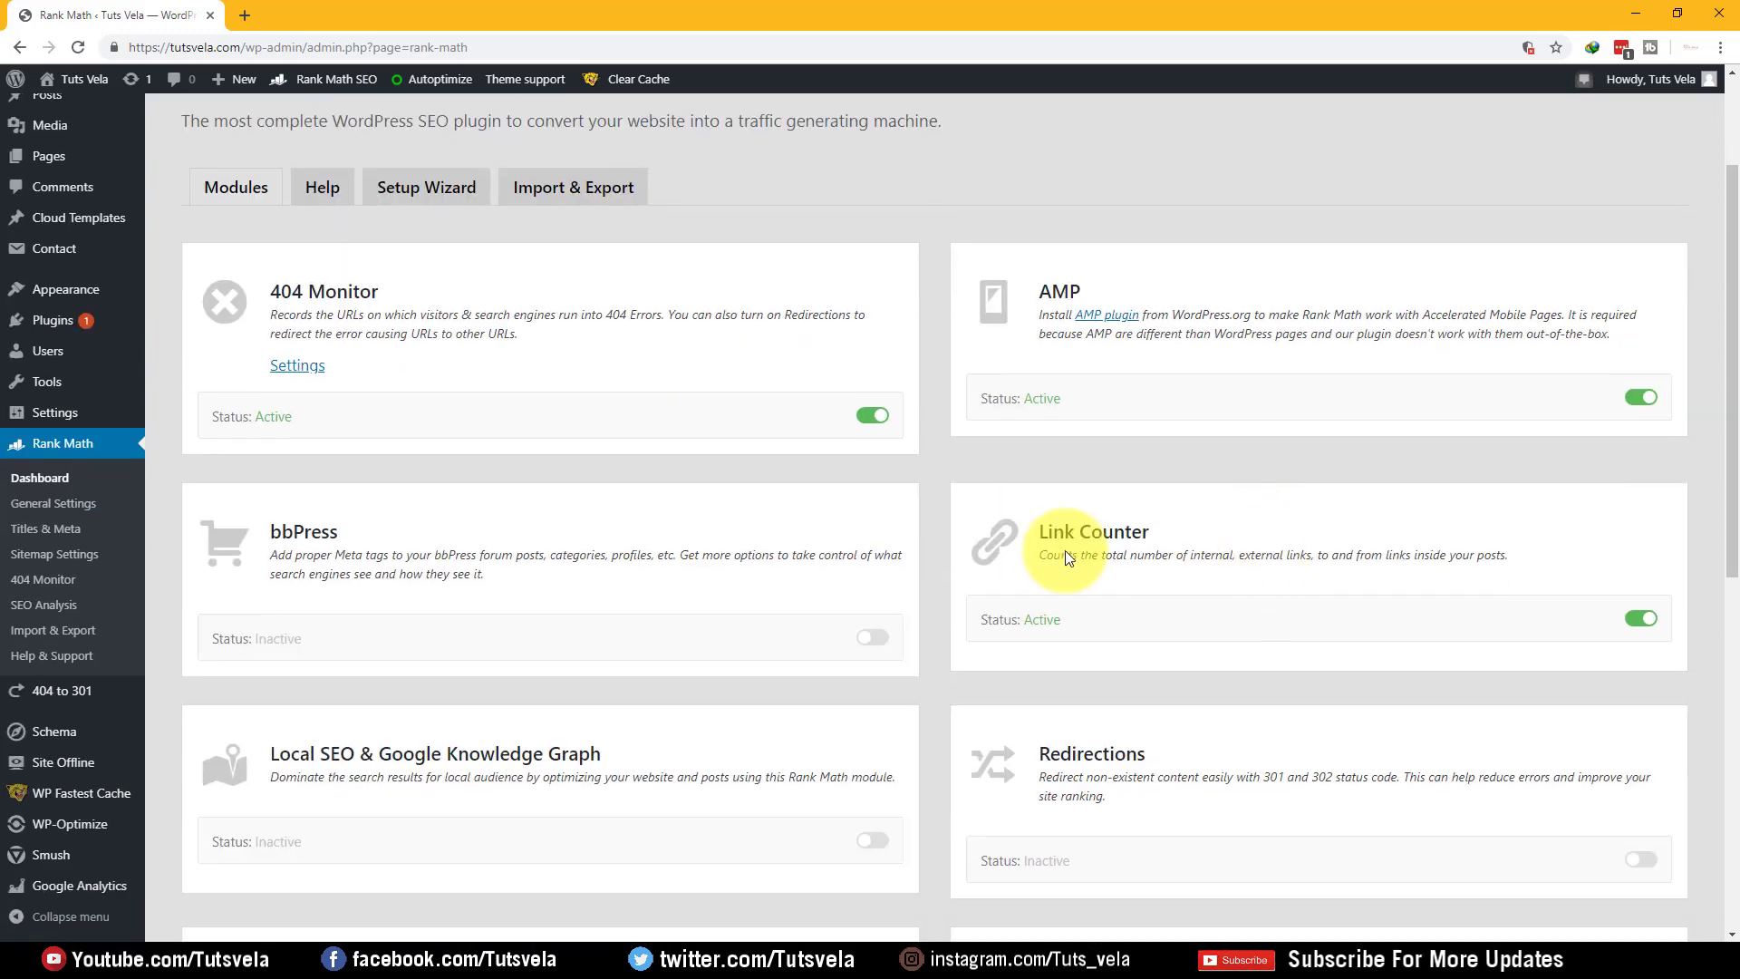
pyautogui.scroll(-4, 1170, 548)
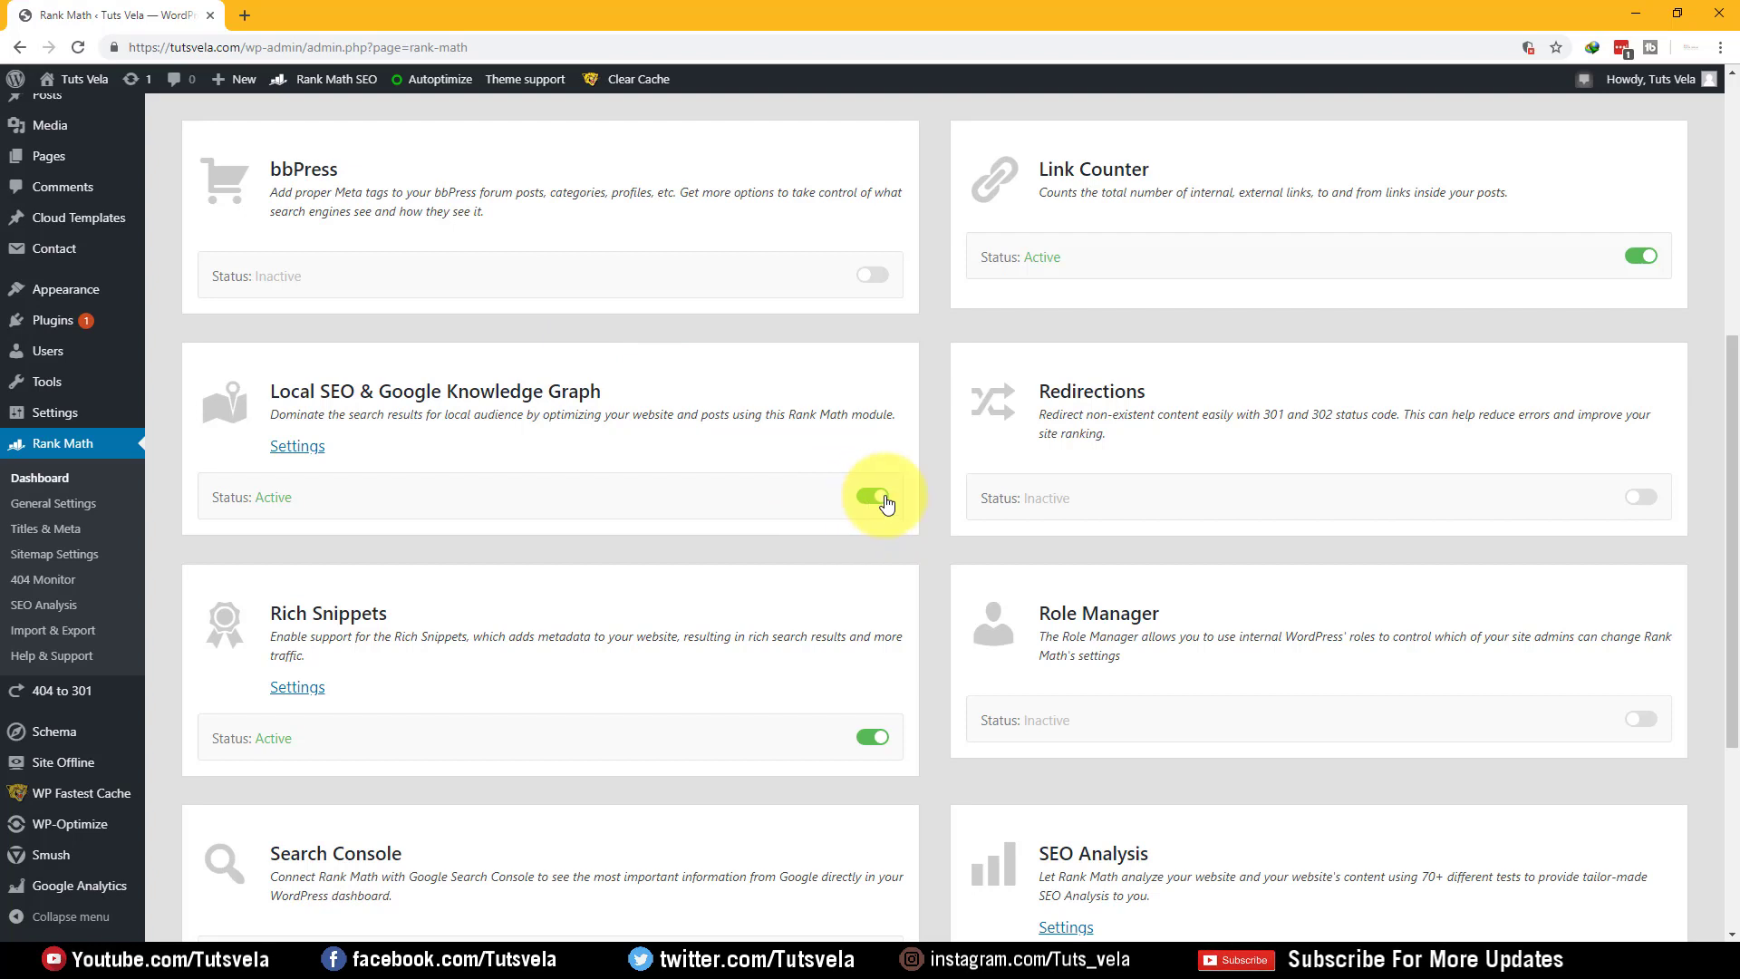
# - Look through the remaining Rank Math modules, including Role Manager, Search Console, SEO Analysis, Sitemap and WooCommerce
pyautogui.scroll(-1, 707, 557)
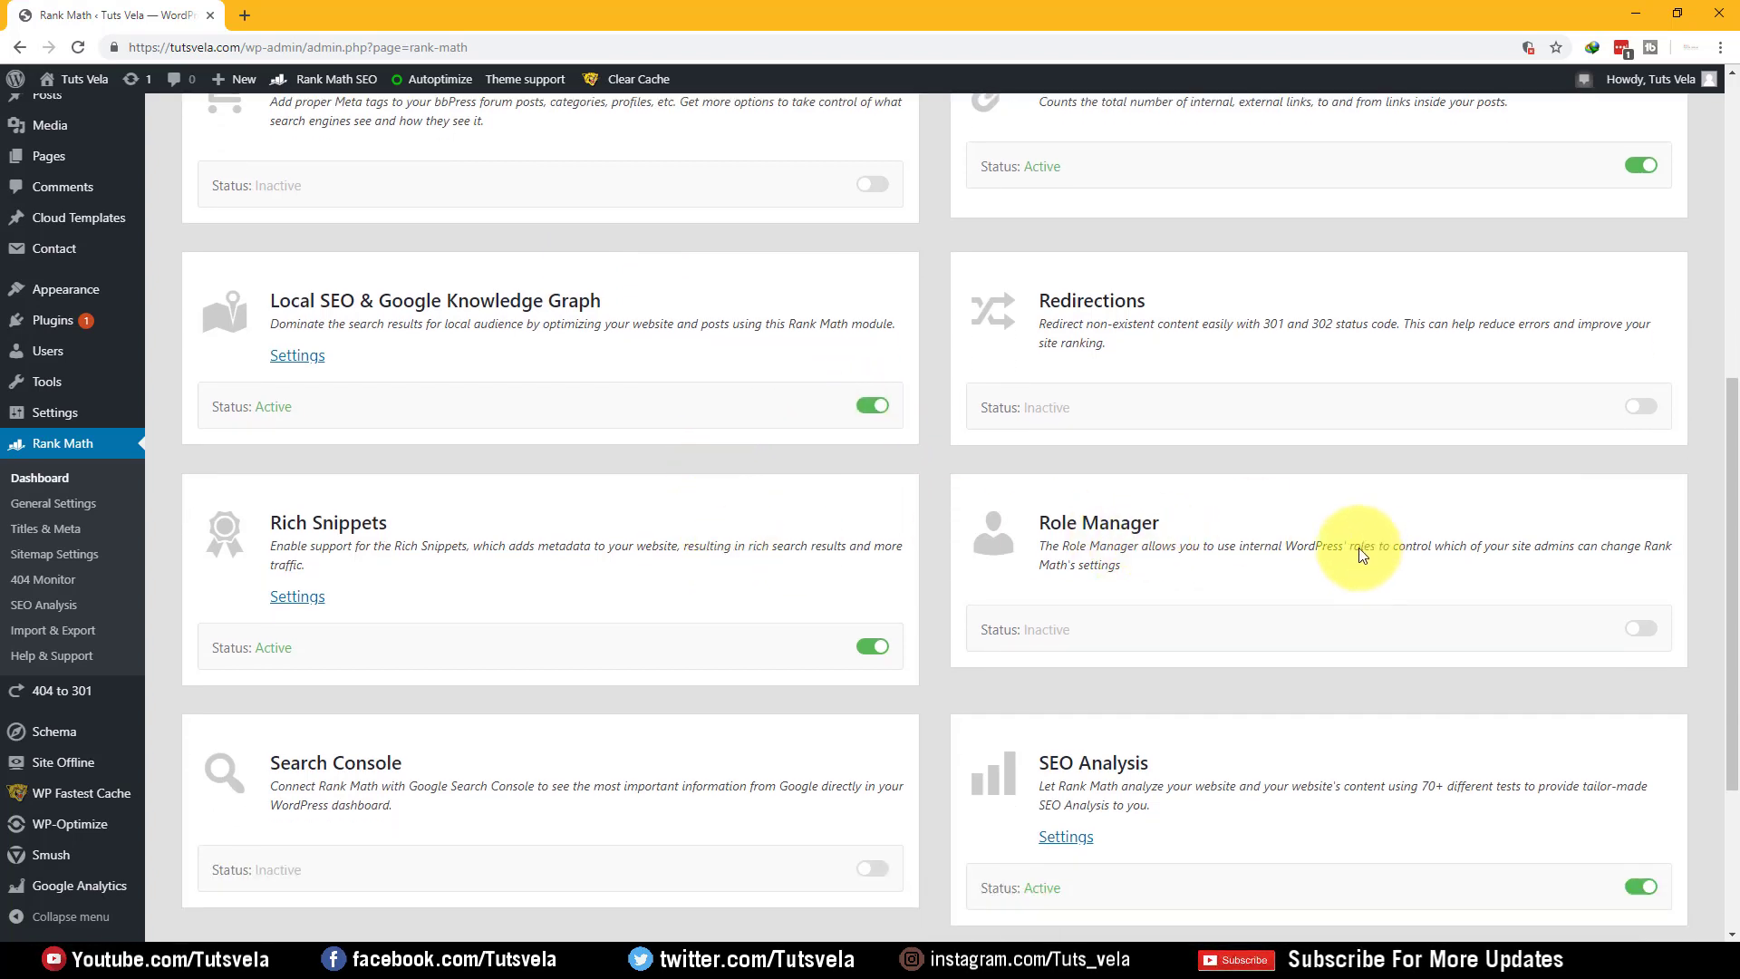
pyautogui.scroll(-2, 1437, 509)
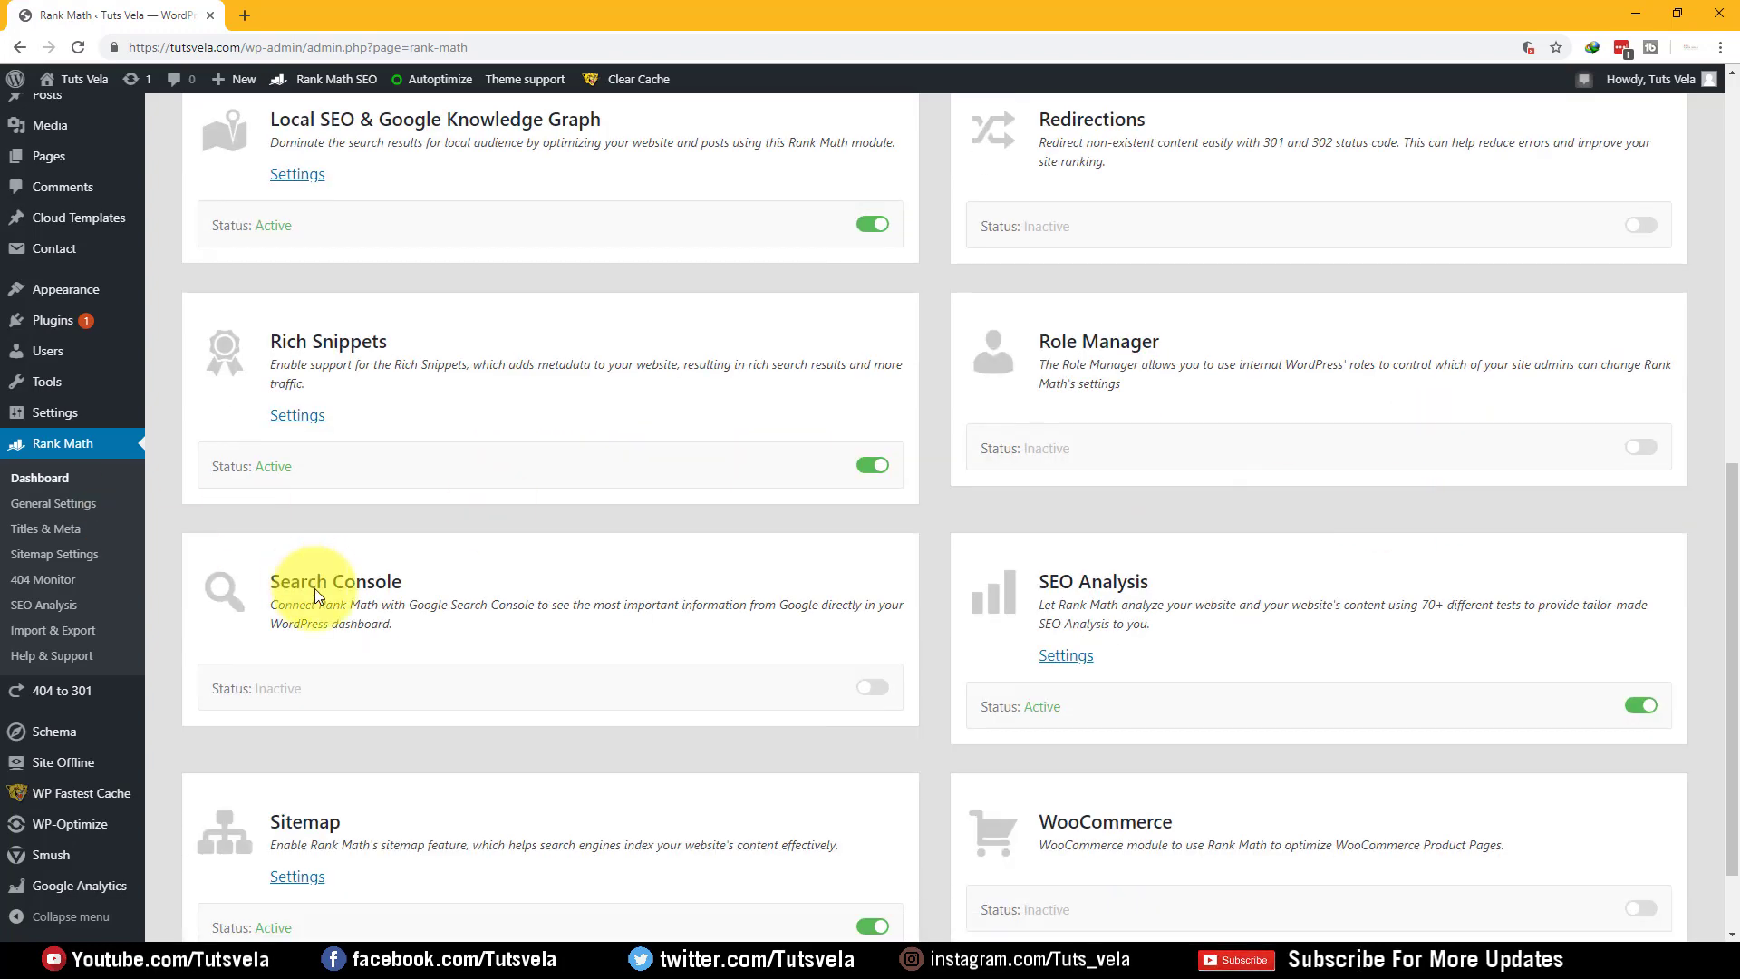
pyautogui.scroll(-1, 481, 590)
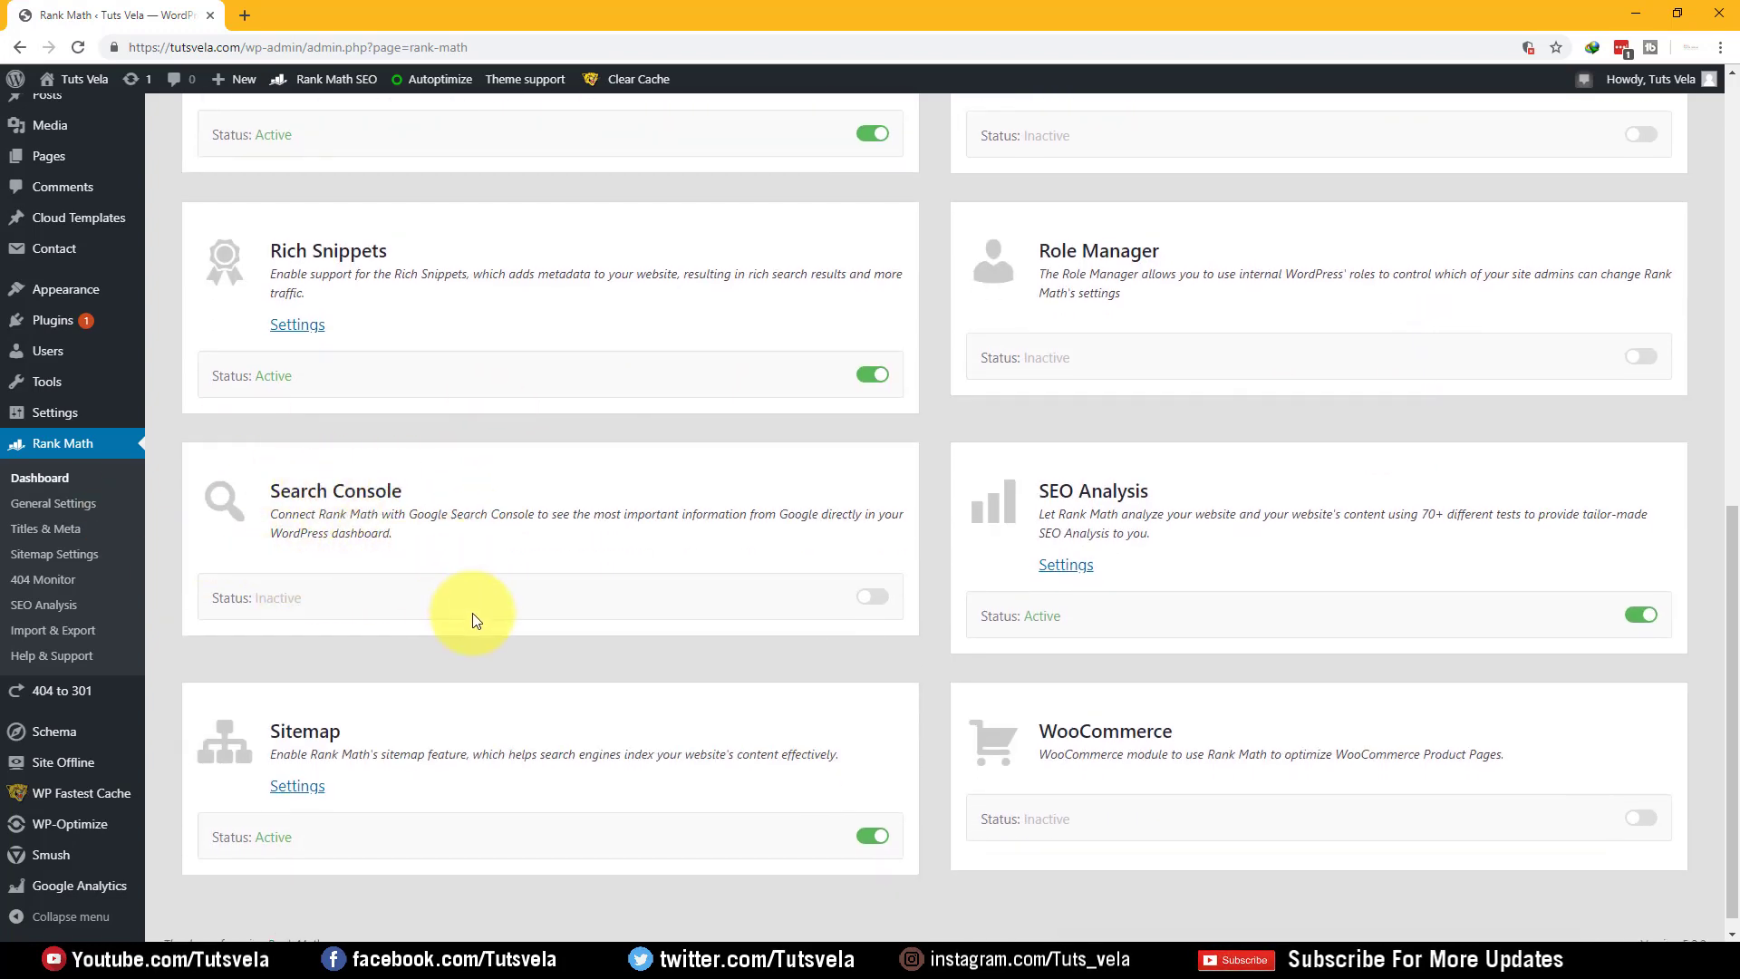
pyautogui.scroll(10, 473, 521)
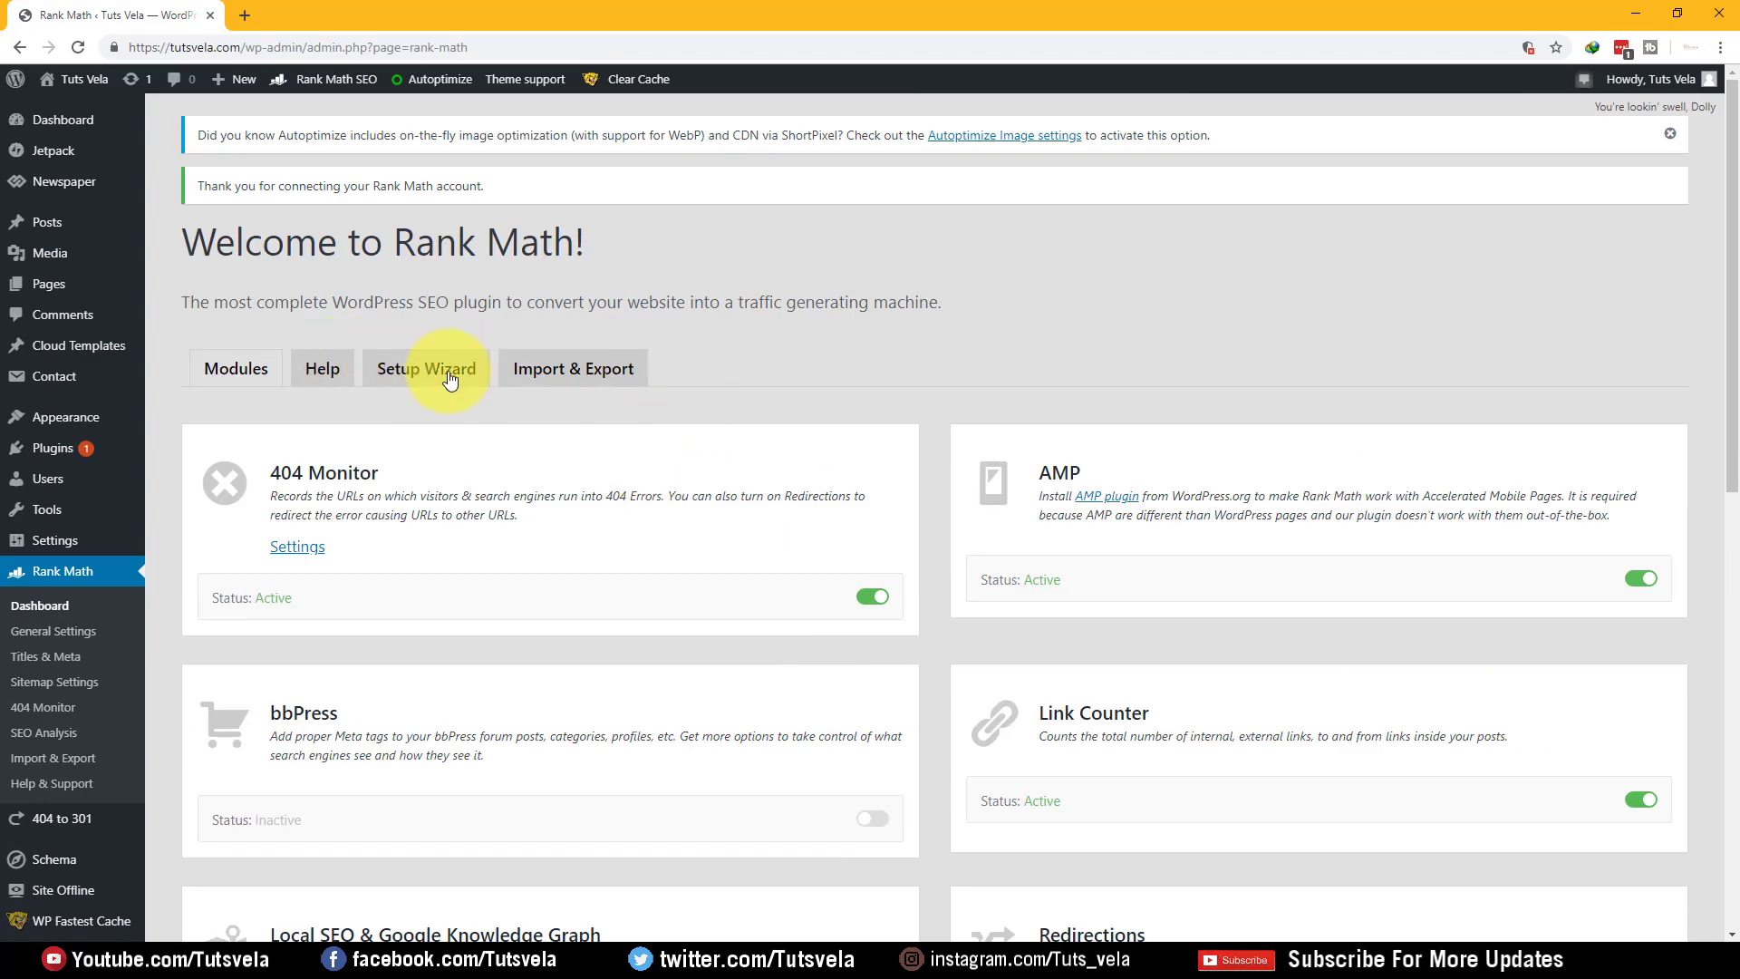
# - Open Rank Math's General Settings and review the Links options for redirects, nofollow rules and external links
pyautogui.click(52, 609)
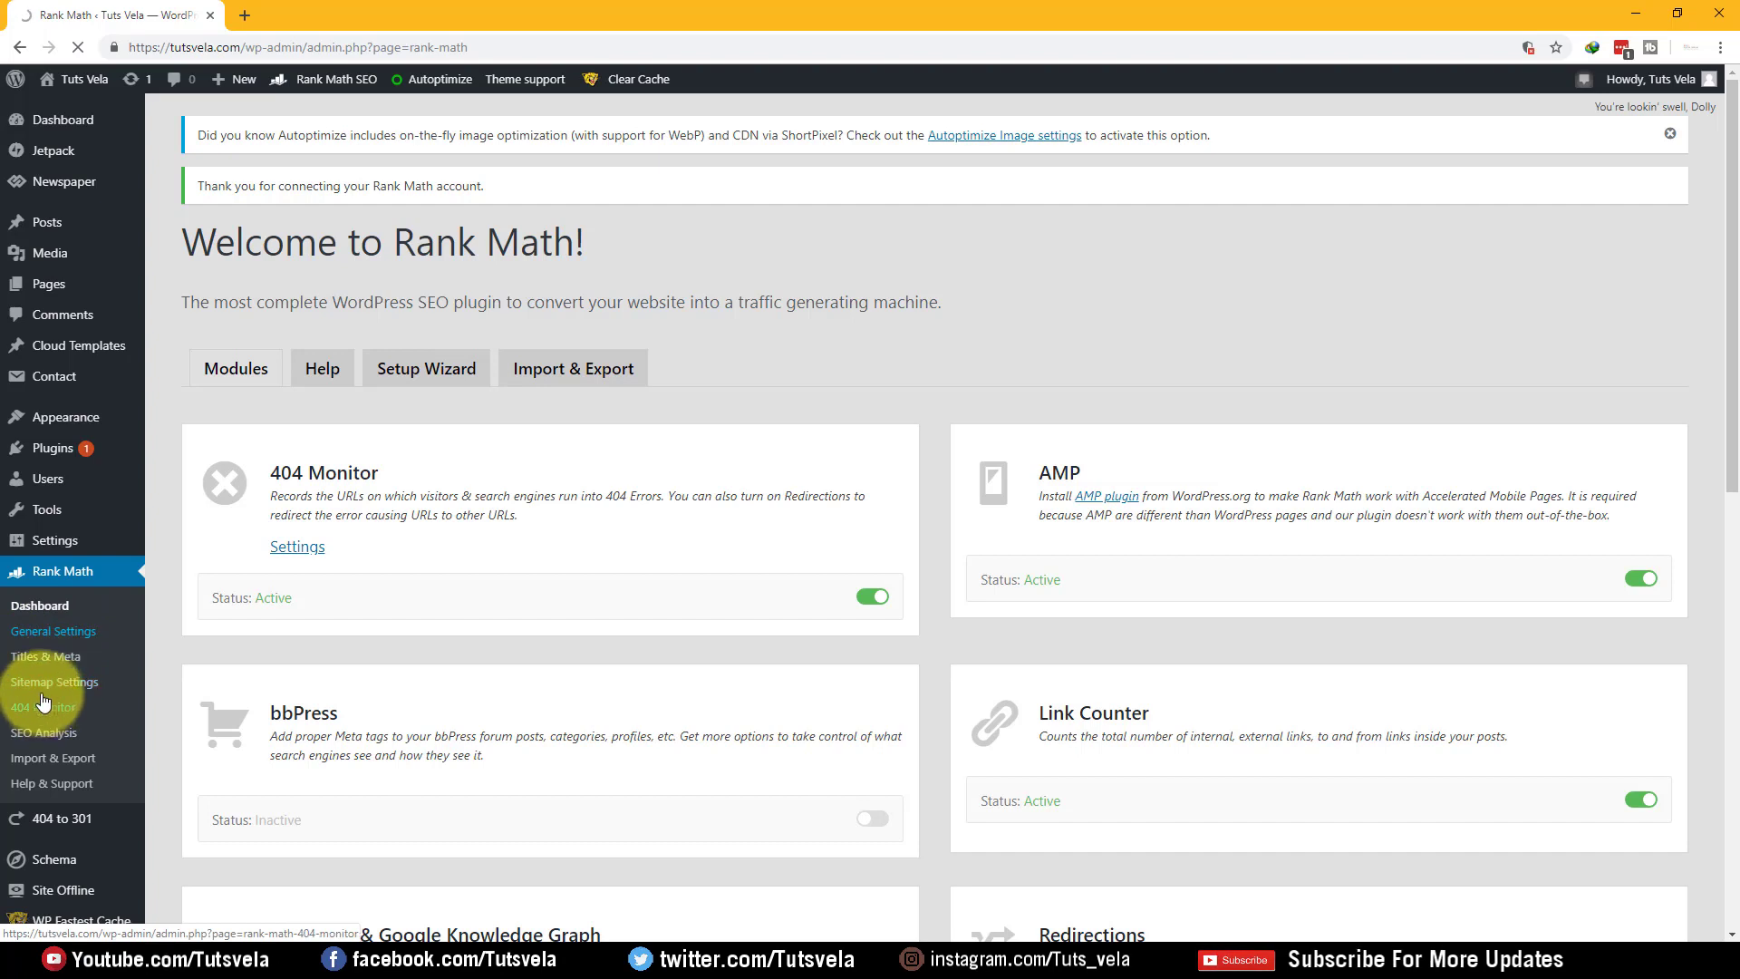
pyautogui.click(4, 635)
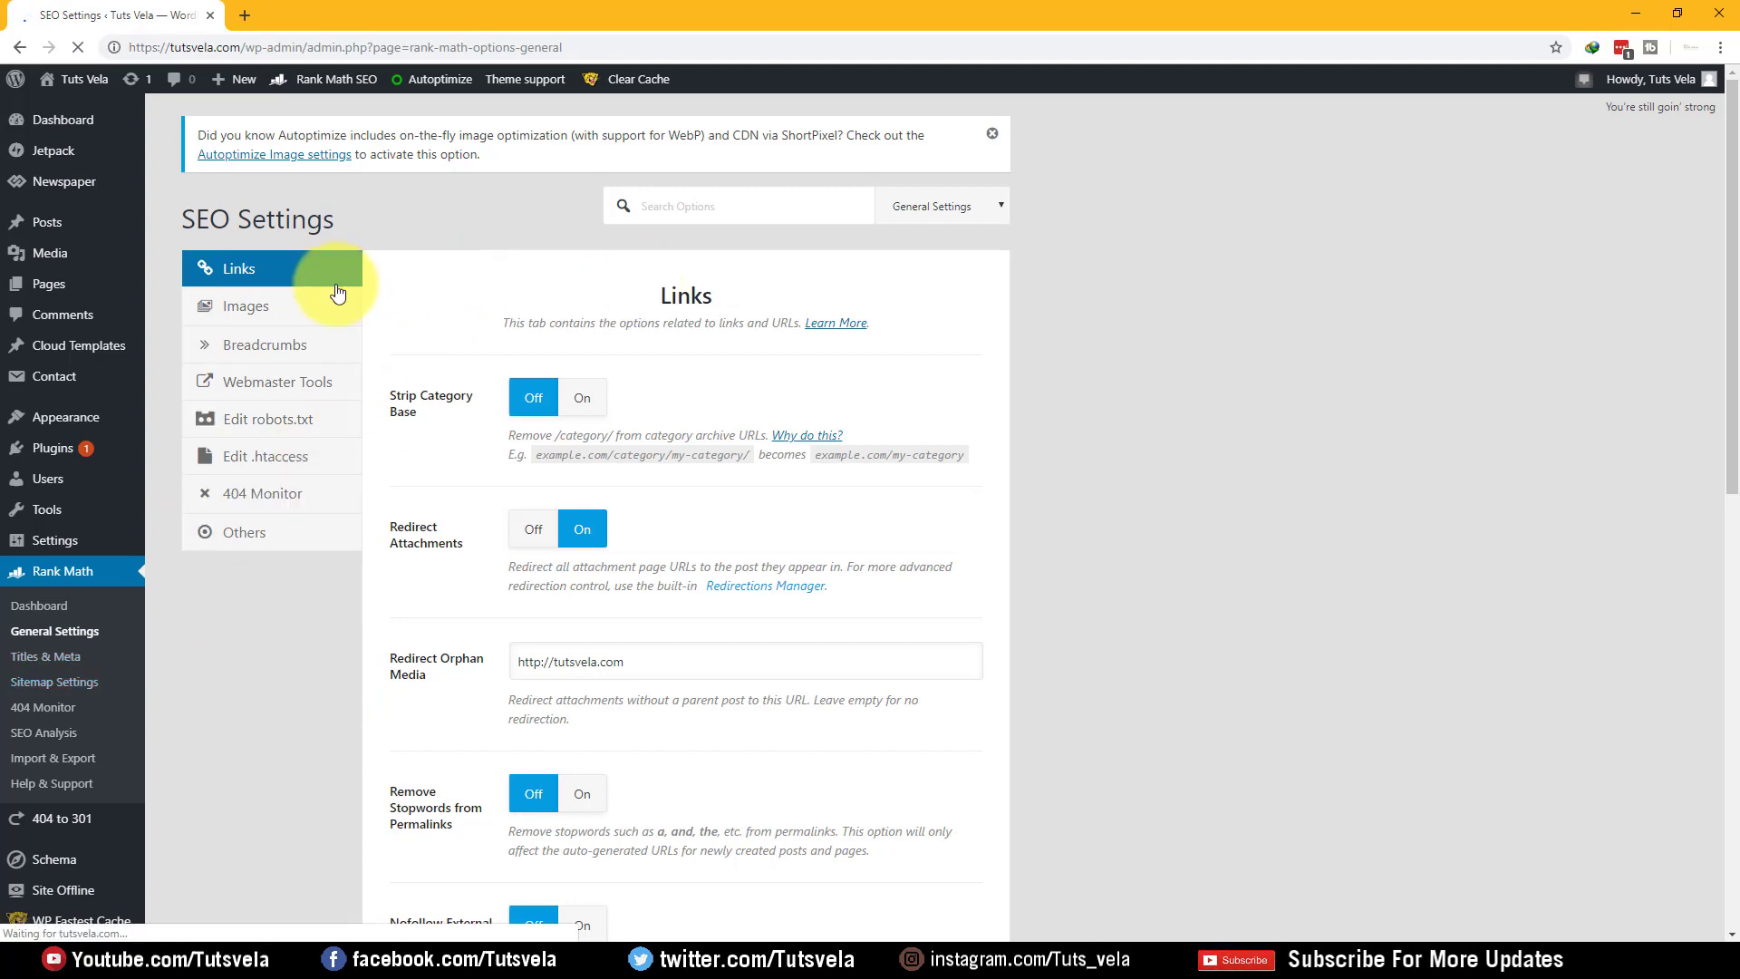
pyautogui.scroll(-2, 526, 349)
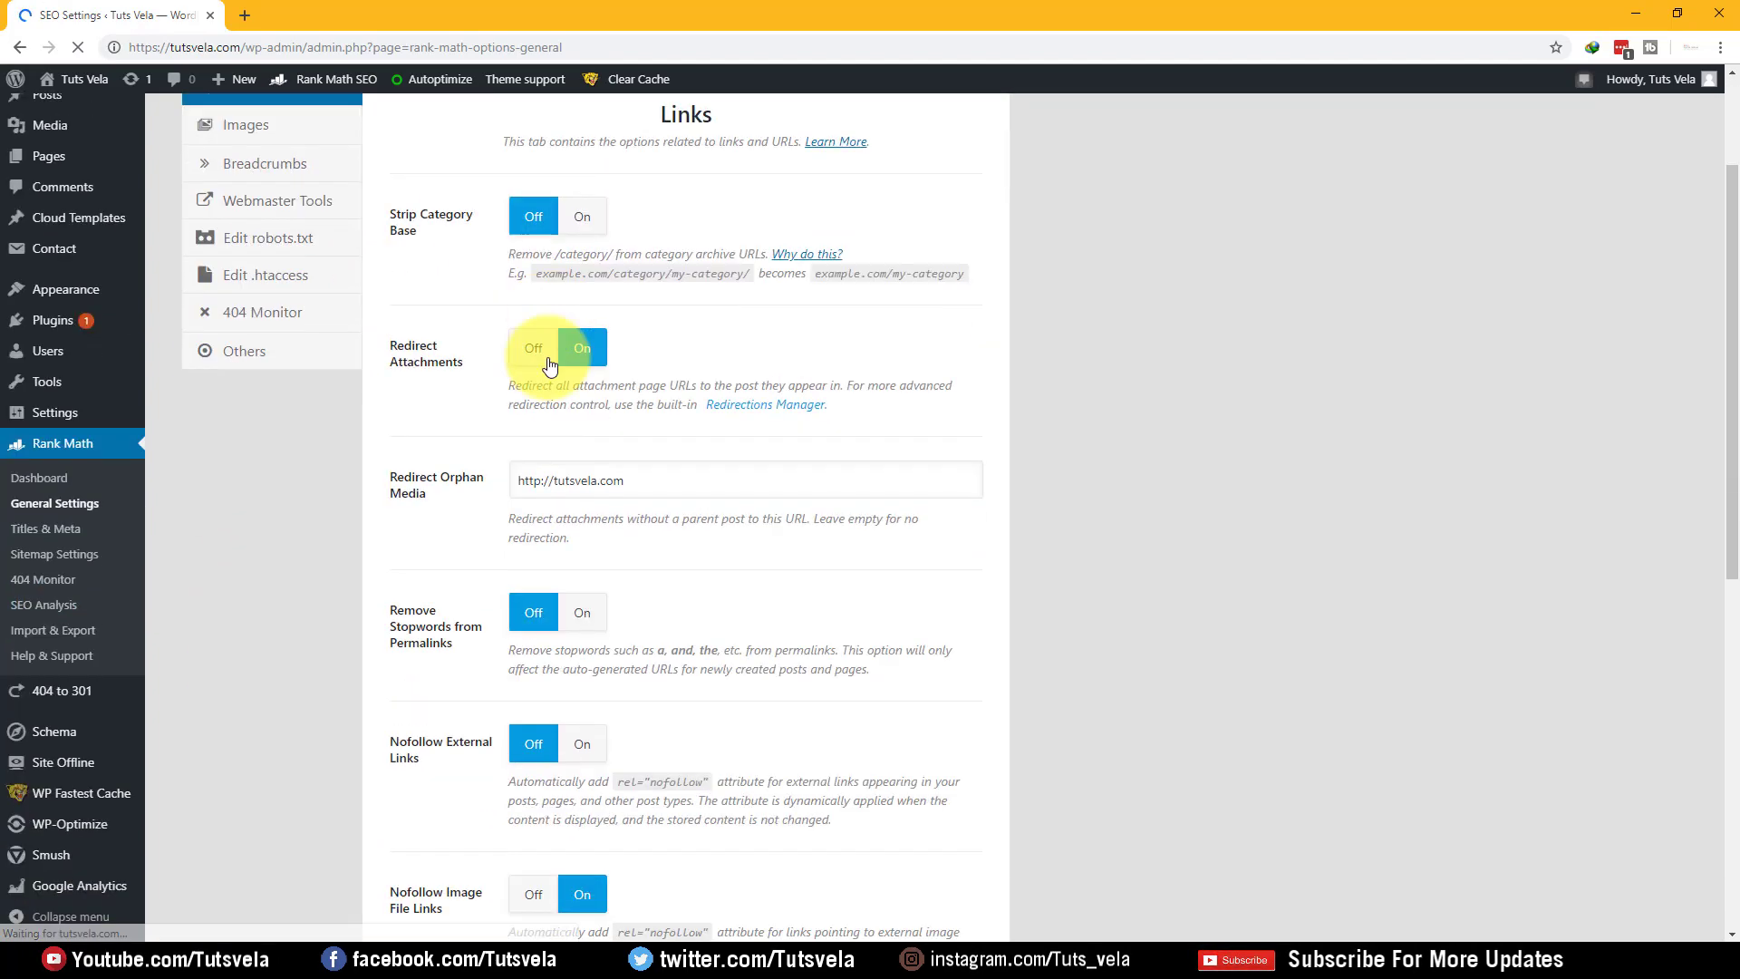
pyautogui.scroll(-5, 435, 498)
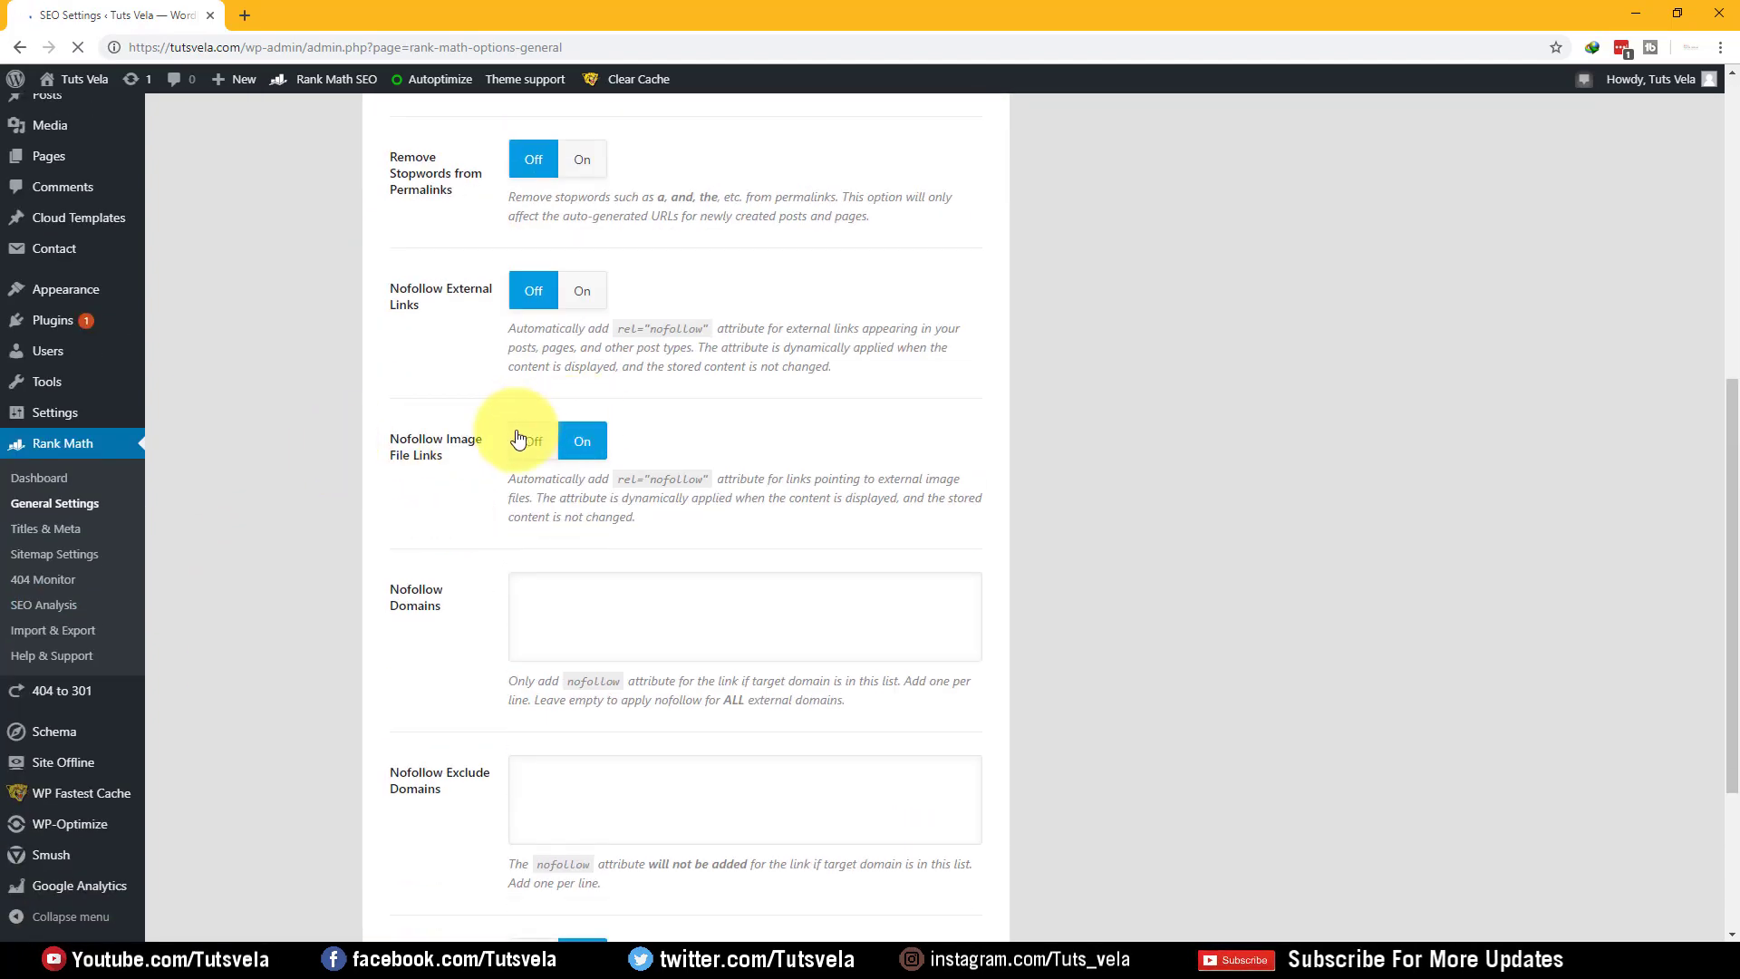
pyautogui.scroll(-3, 390, 436)
pyautogui.scroll(10, 439, 659)
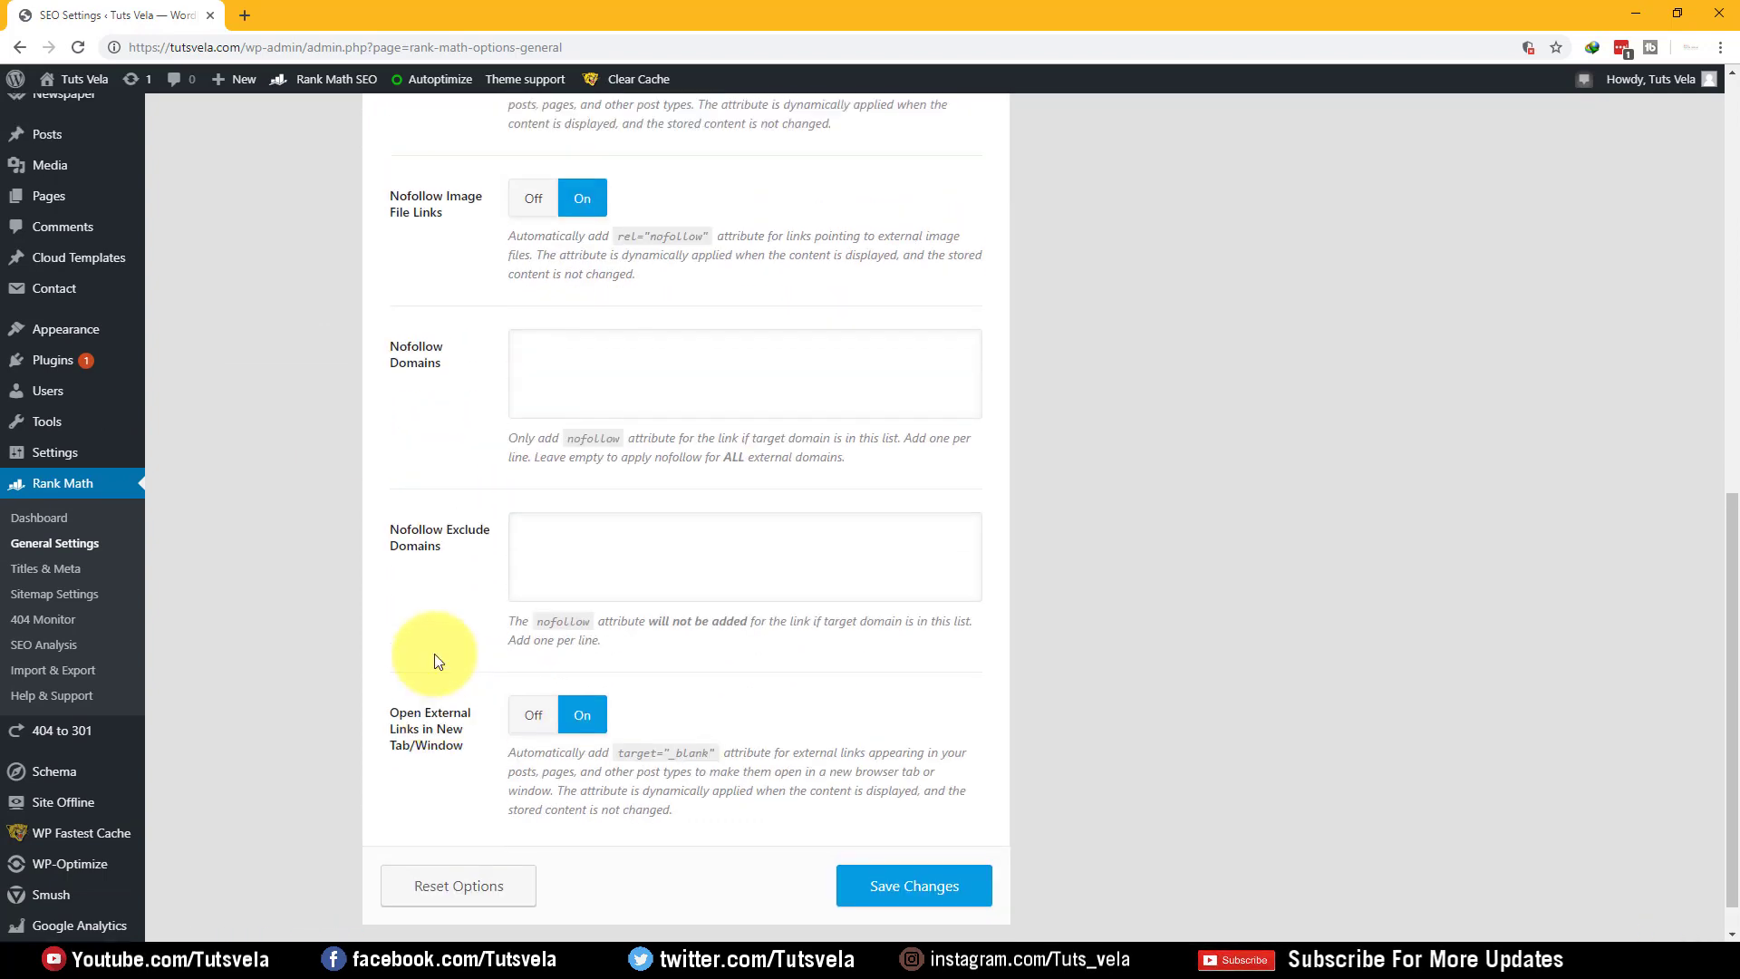
# - In the Images settings, reduce the Alt attribute format to %title% and check the list of available variables
pyautogui.click(301, 305)
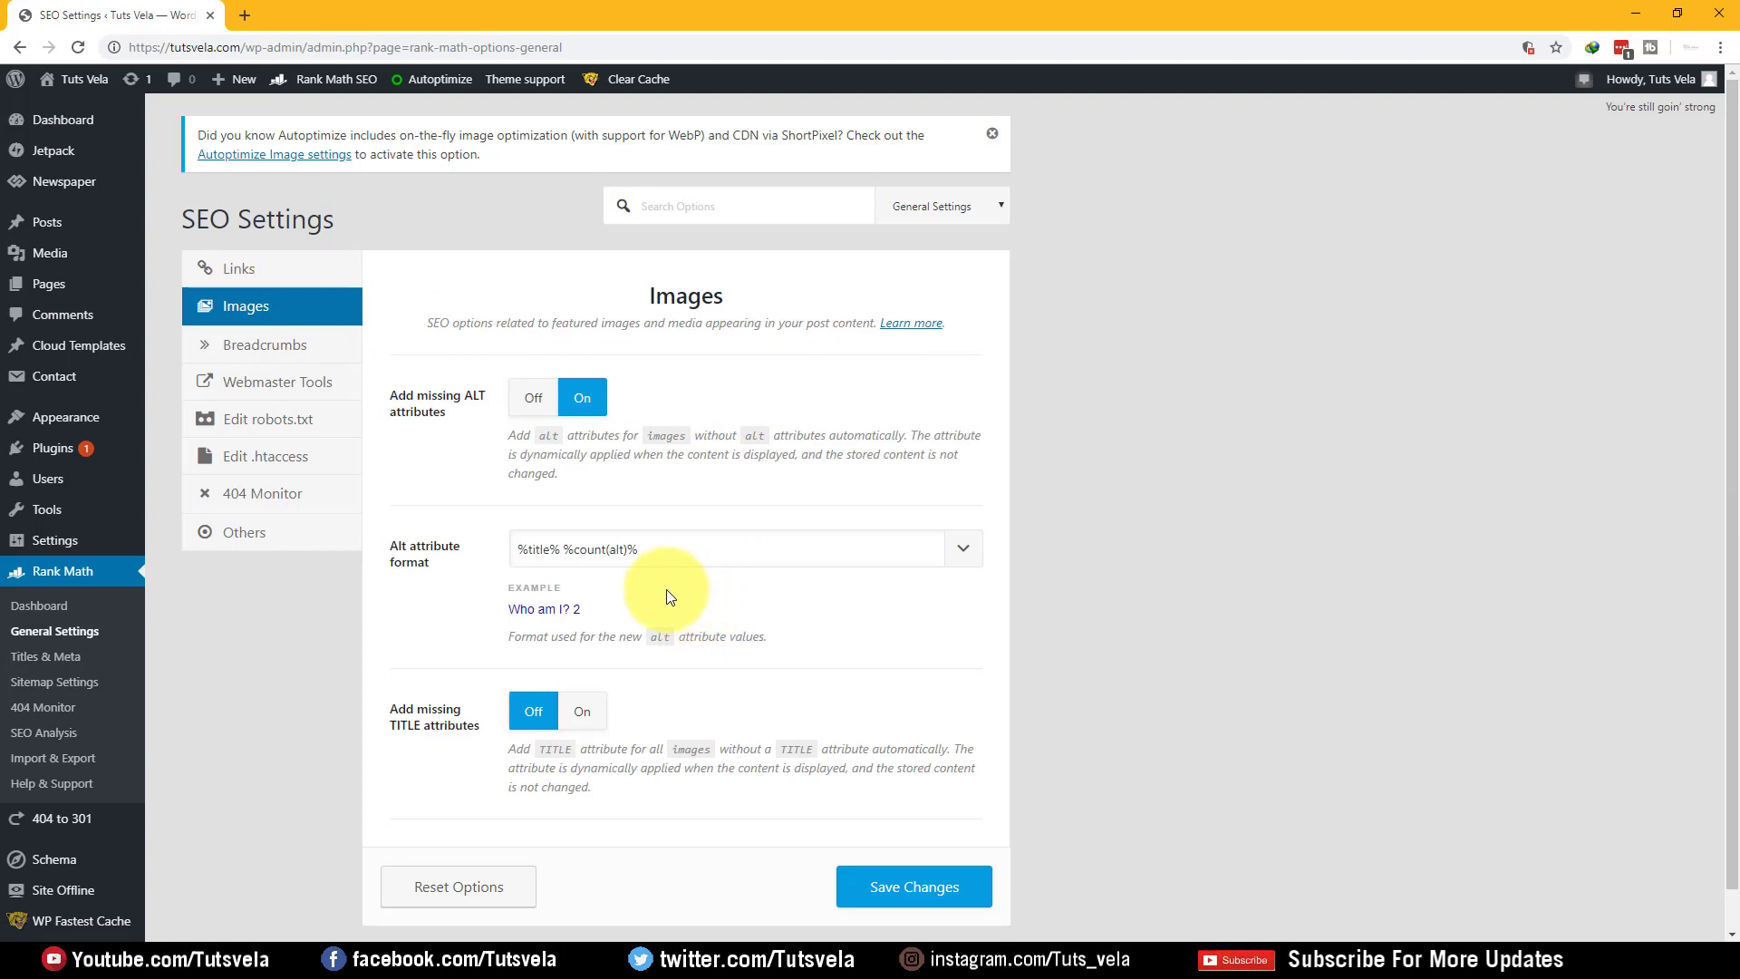
pyautogui.scroll(-1, 661, 579)
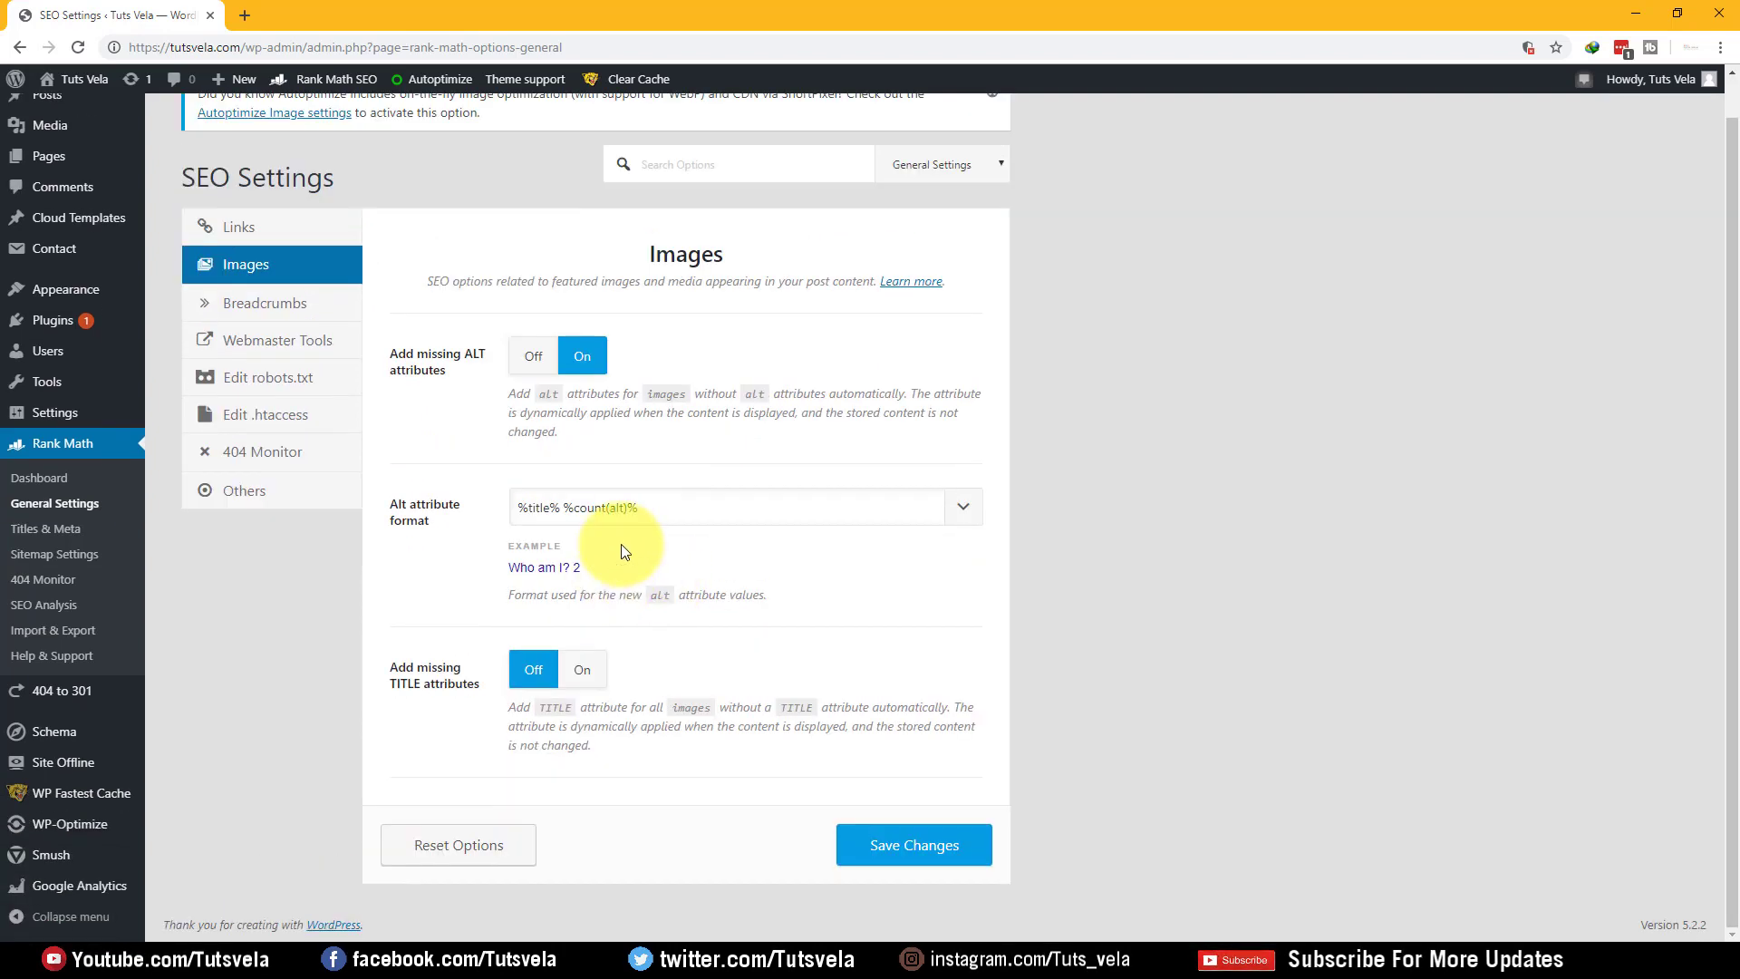
pyautogui.click(652, 512)
pyautogui.moveTo(653, 509); pyautogui.dragTo(558, 523)
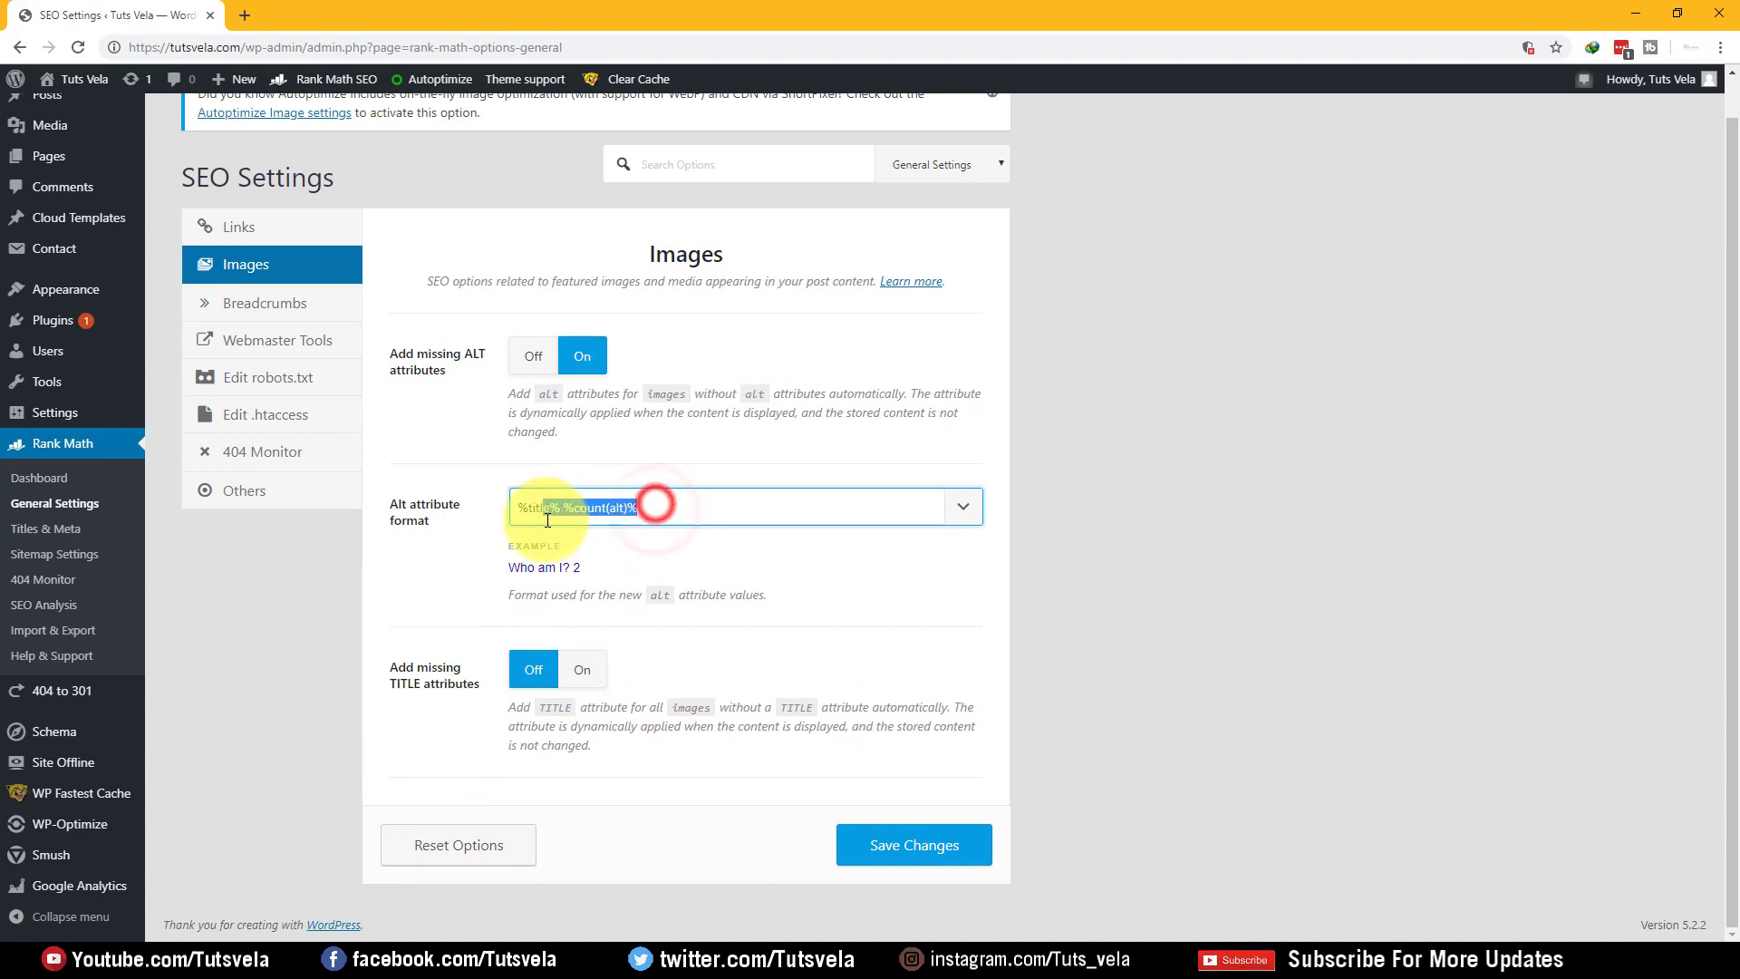
pyautogui.press('BackSpace')
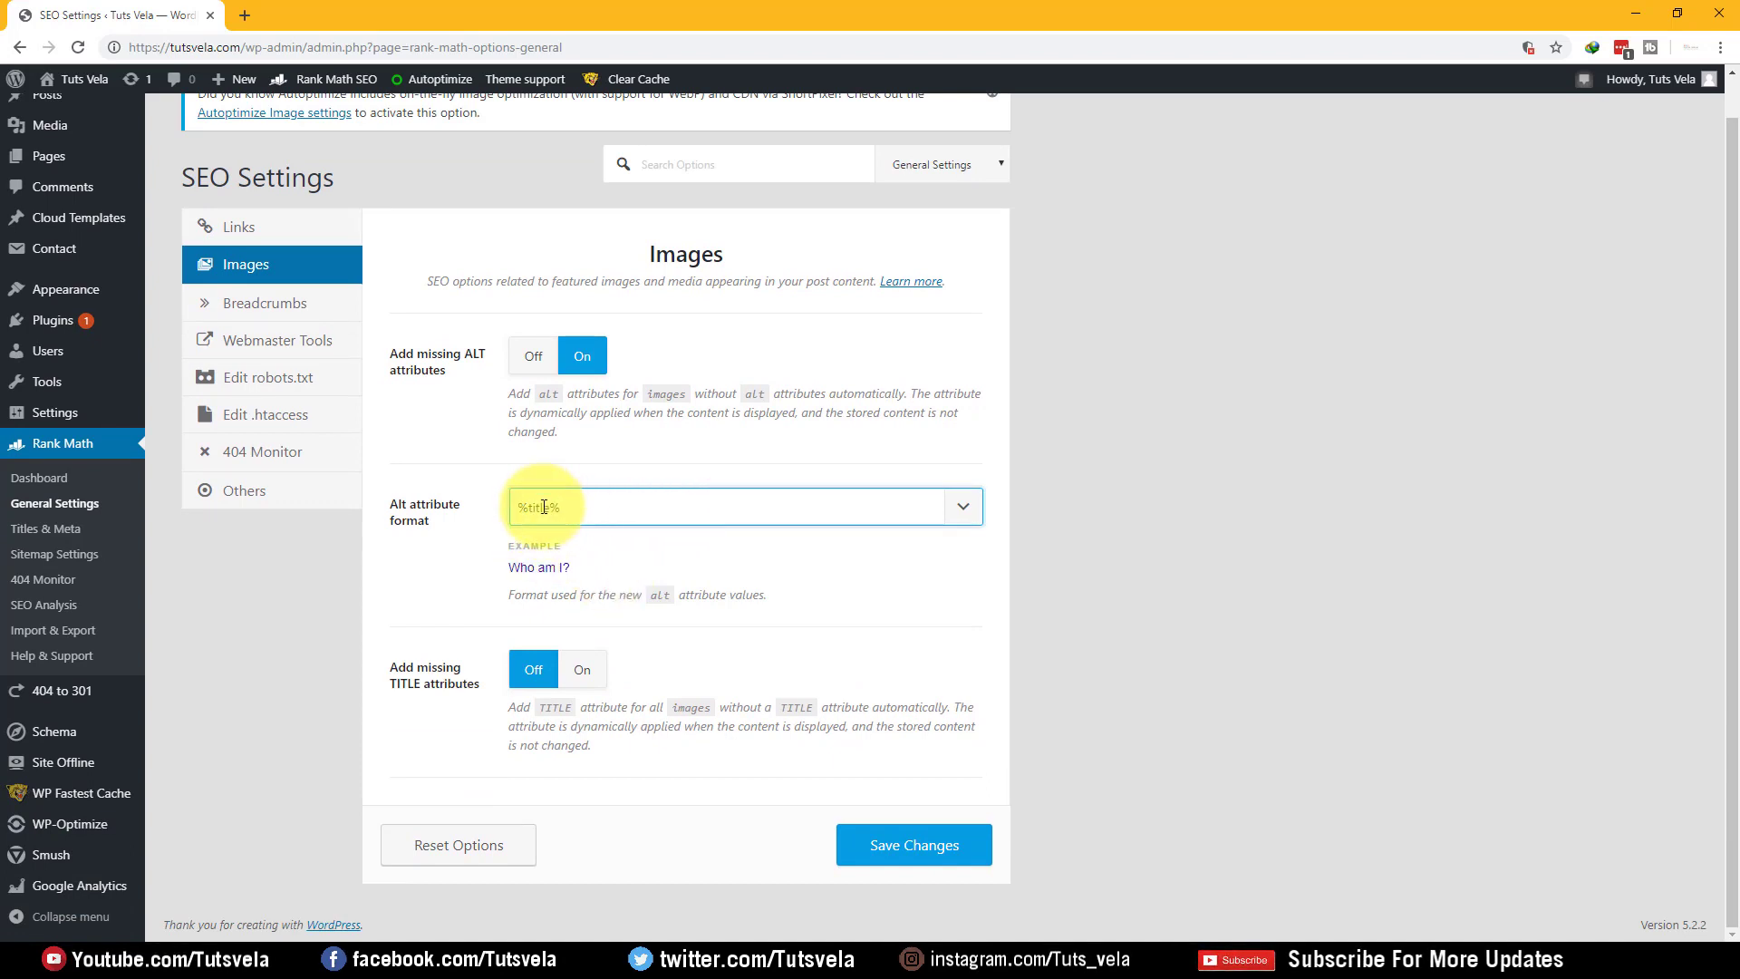
pyautogui.moveTo(571, 508); pyautogui.dragTo(466, 517)
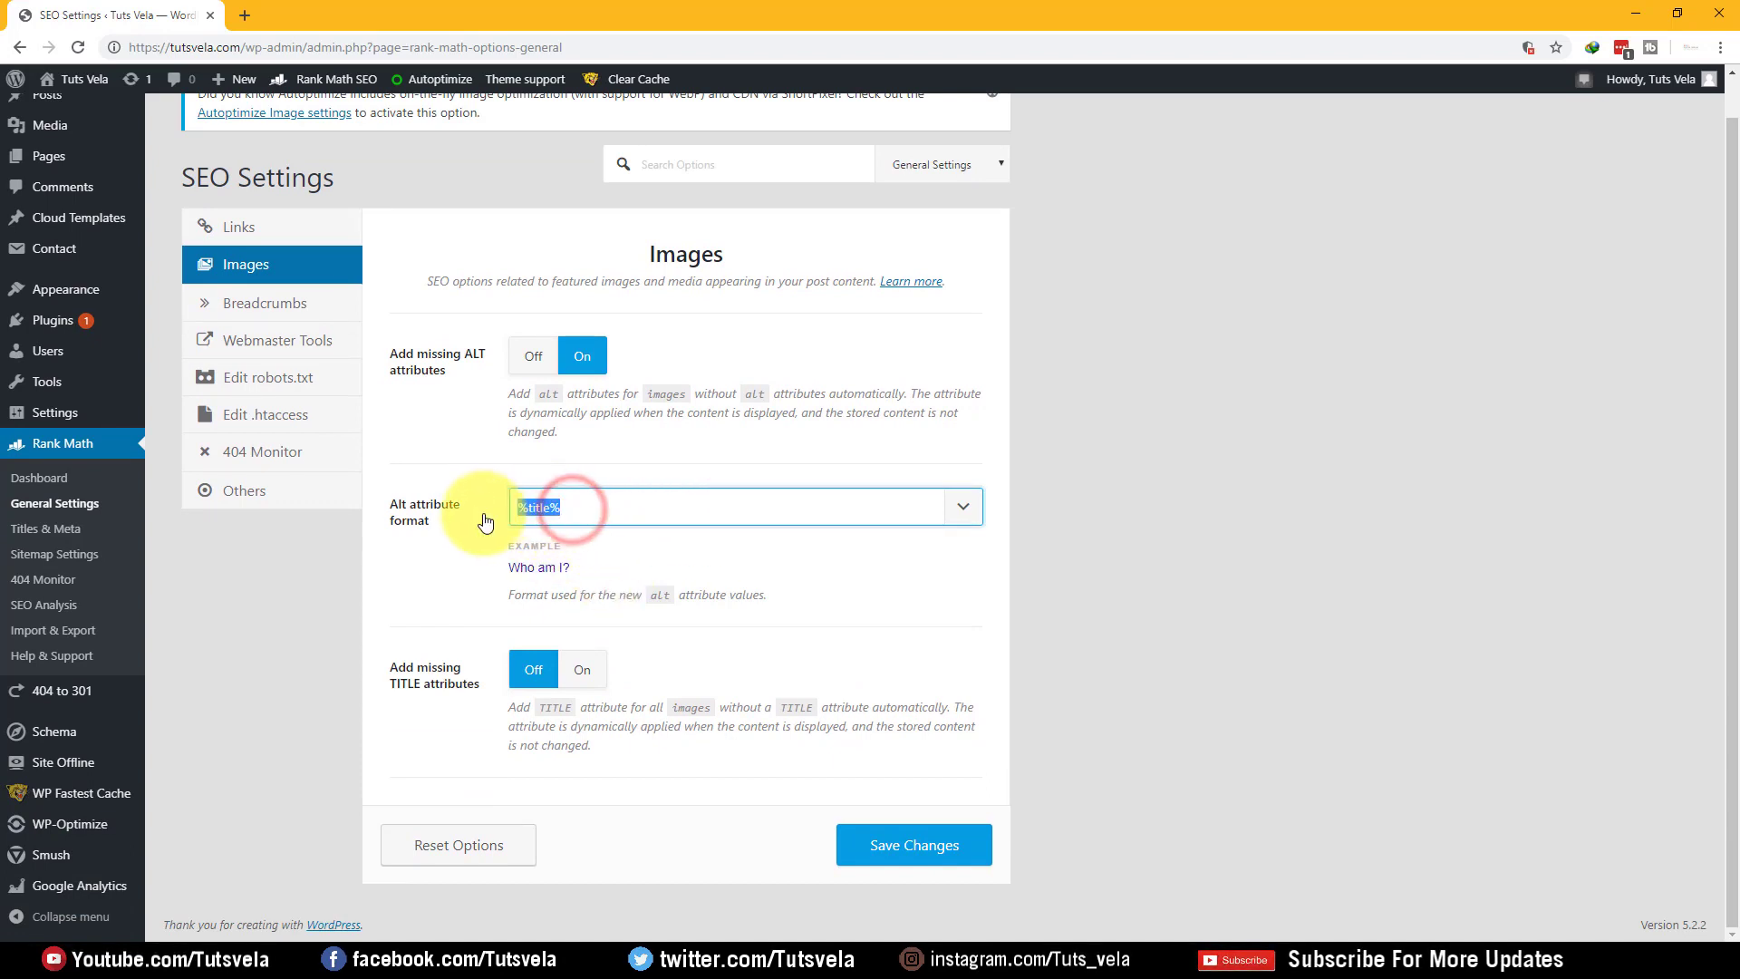
pyautogui.click(1131, 661)
pyautogui.click(976, 513)
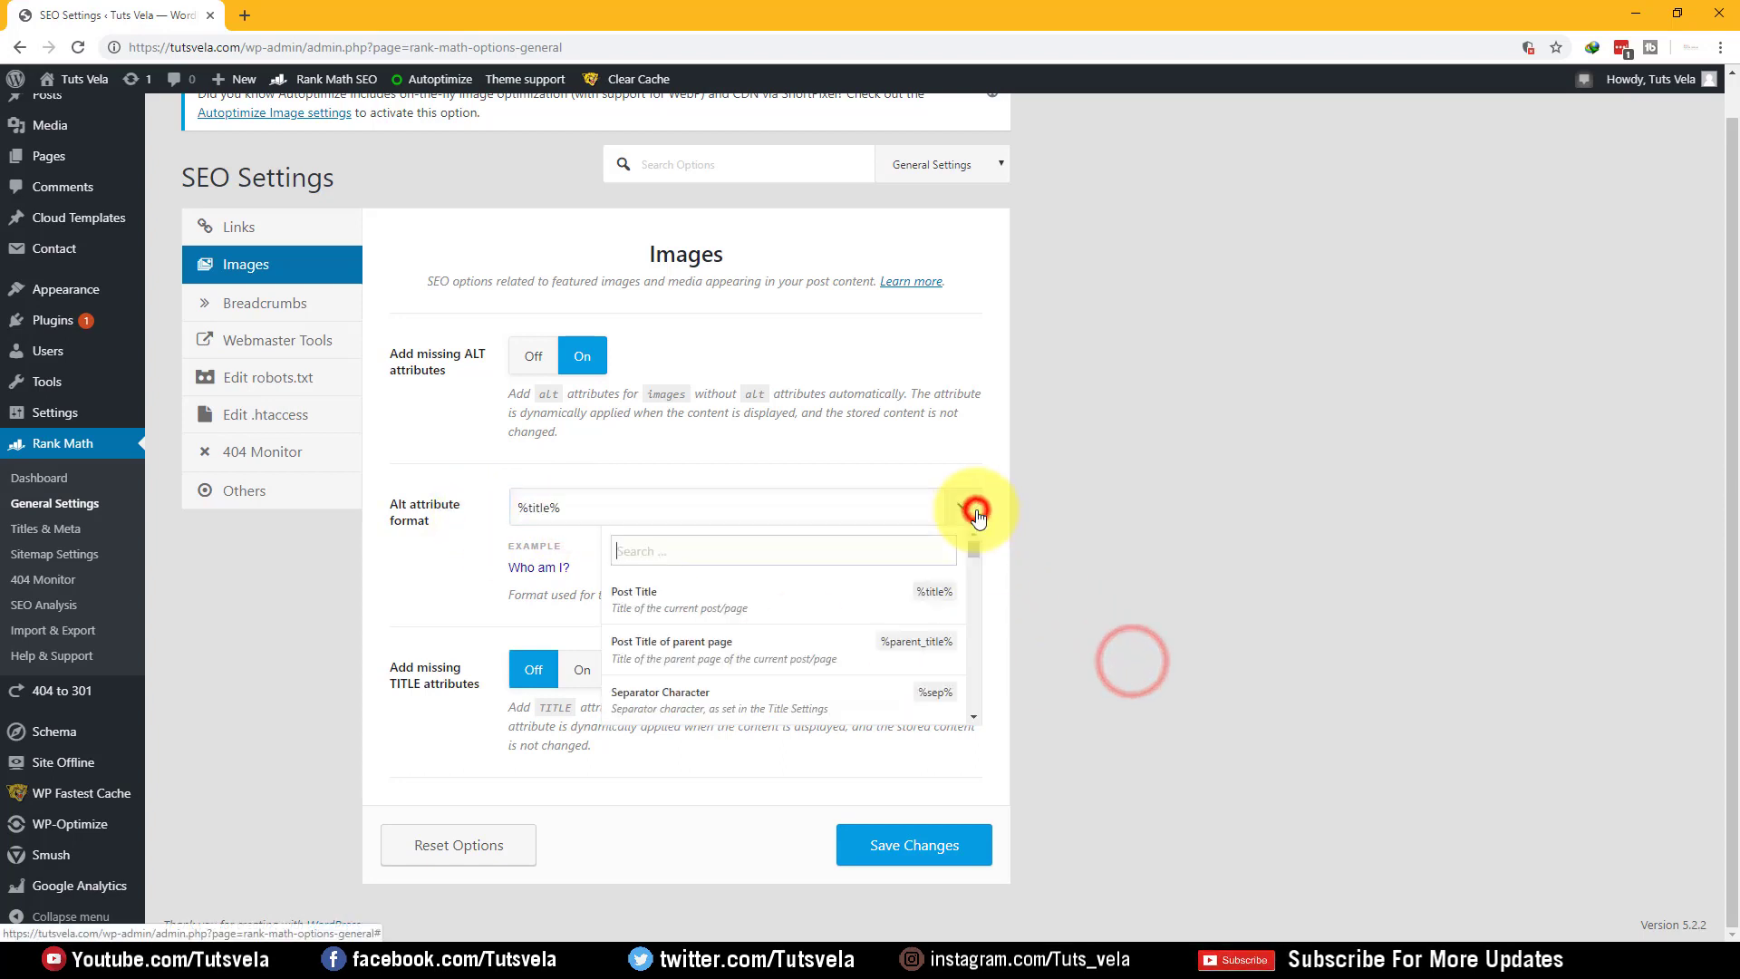
pyautogui.click(1135, 540)
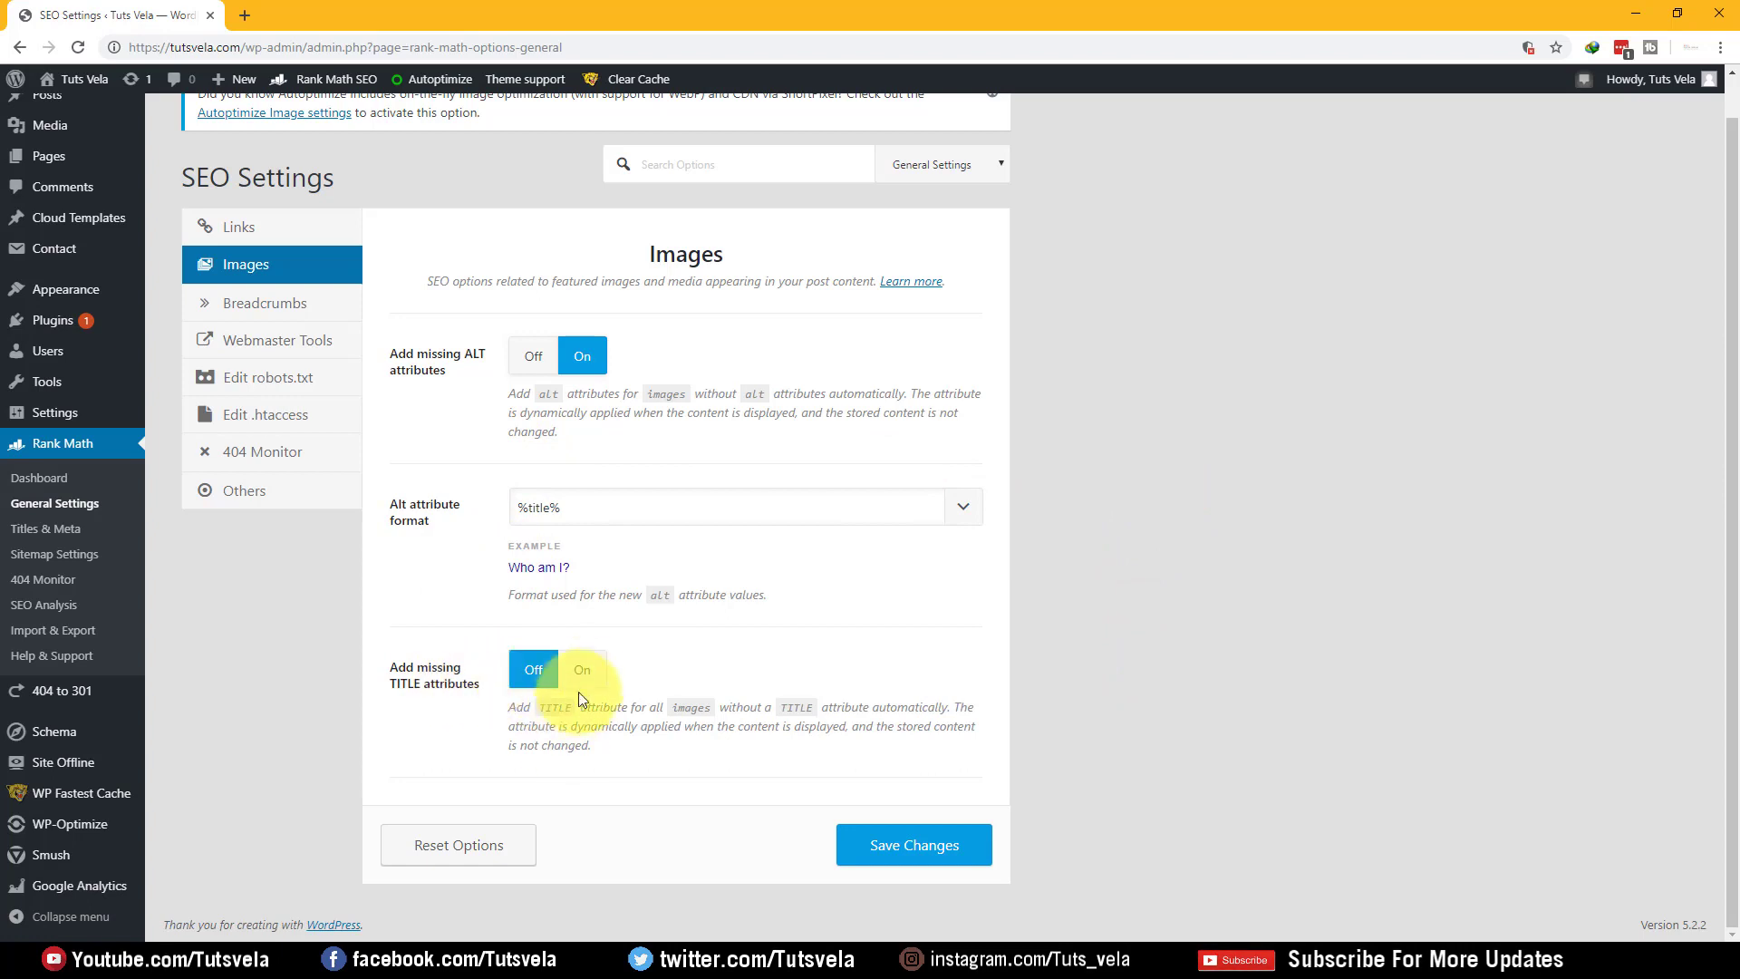
# - Try enabling Add missing TITLE attributes, switch it back off, and save the Images settings
pyautogui.moveTo(384, 669); pyautogui.dragTo(455, 721)
pyautogui.click(456, 720)
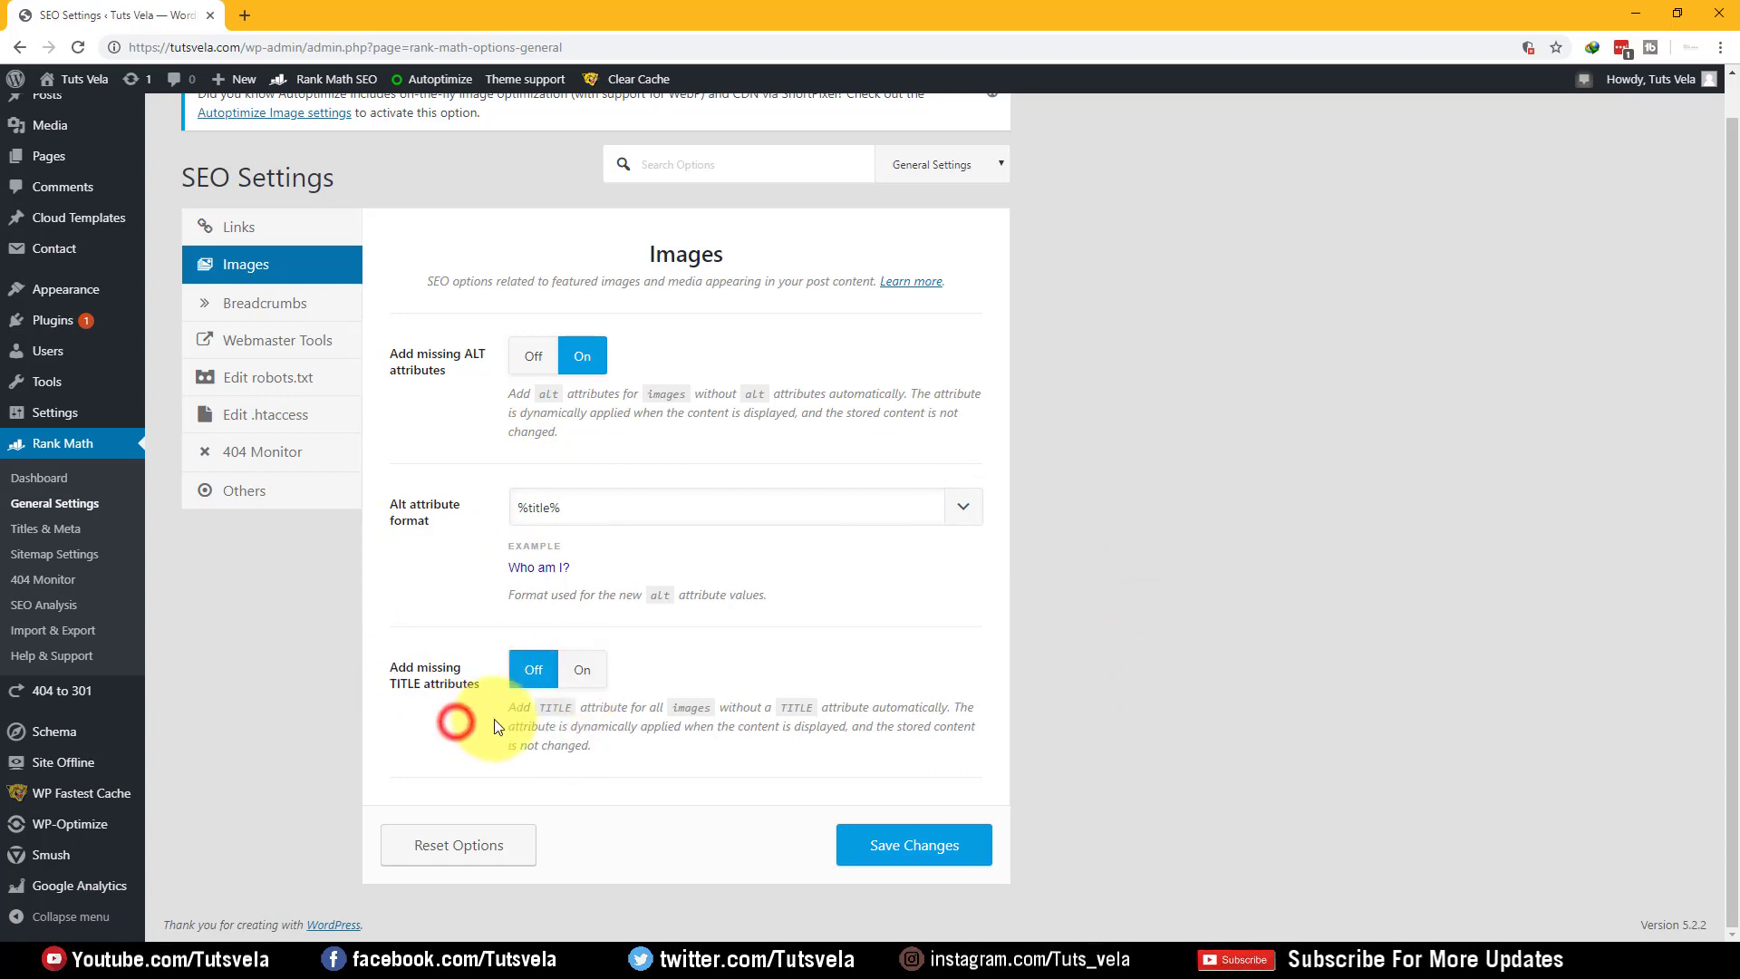
pyautogui.click(585, 669)
pyautogui.scroll(-1, 585, 676)
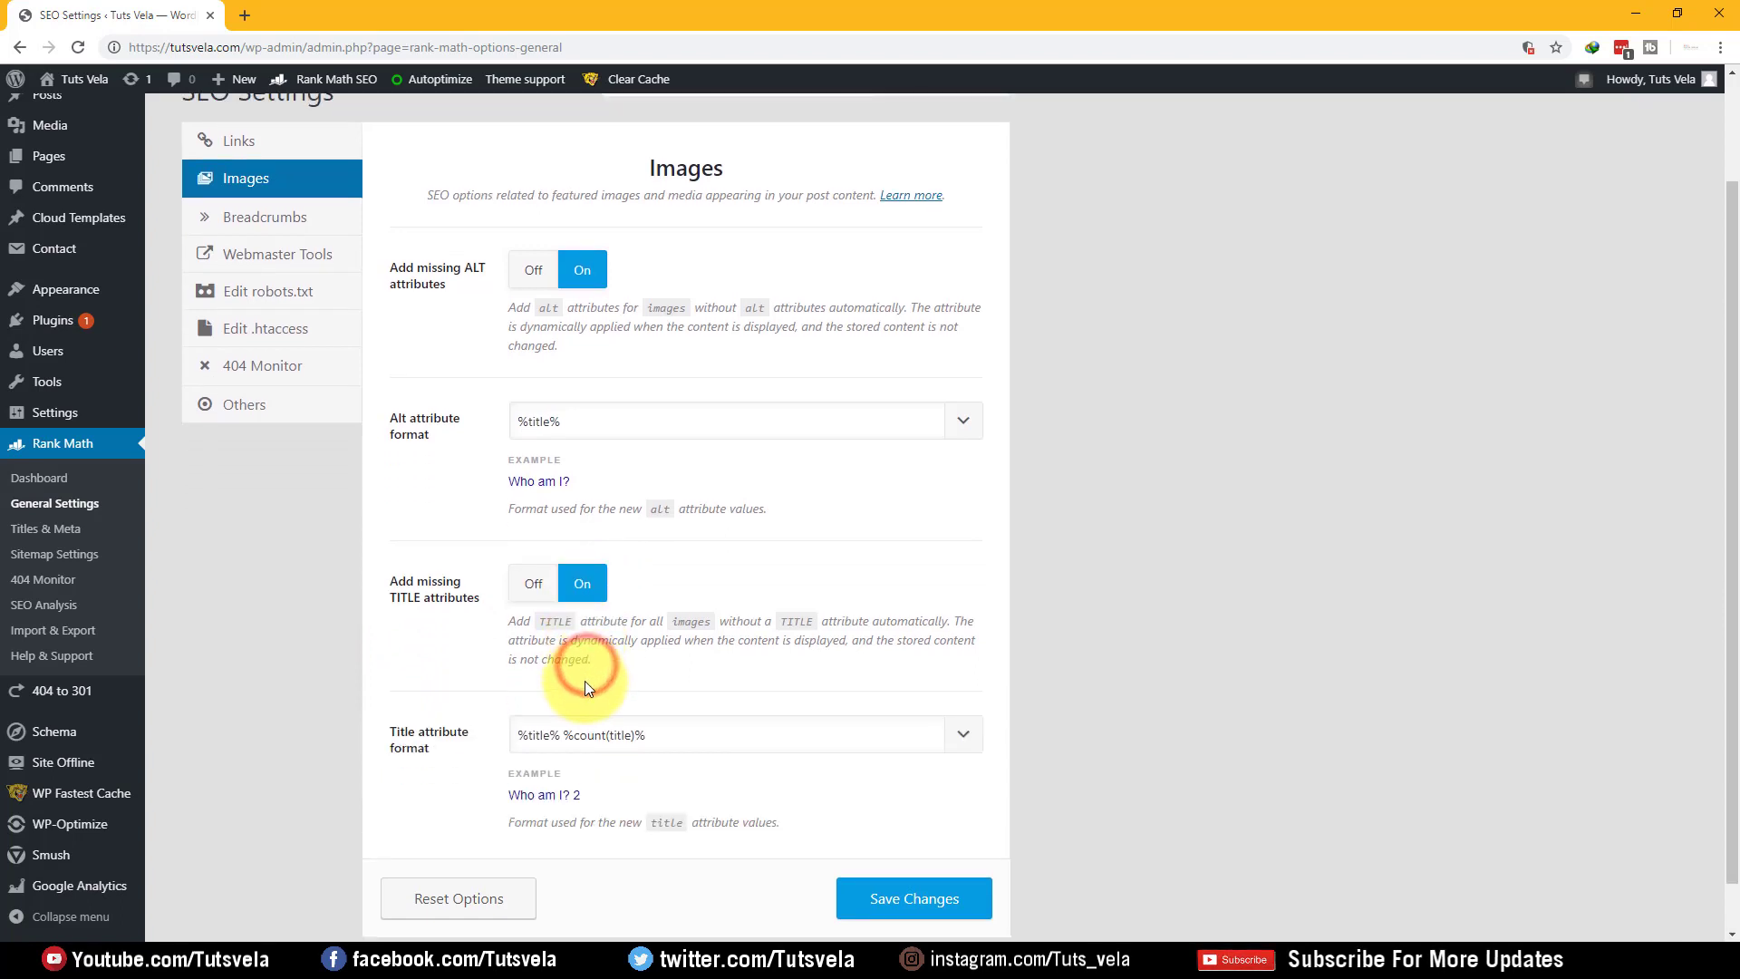
pyautogui.click(787, 743)
pyautogui.click(542, 580)
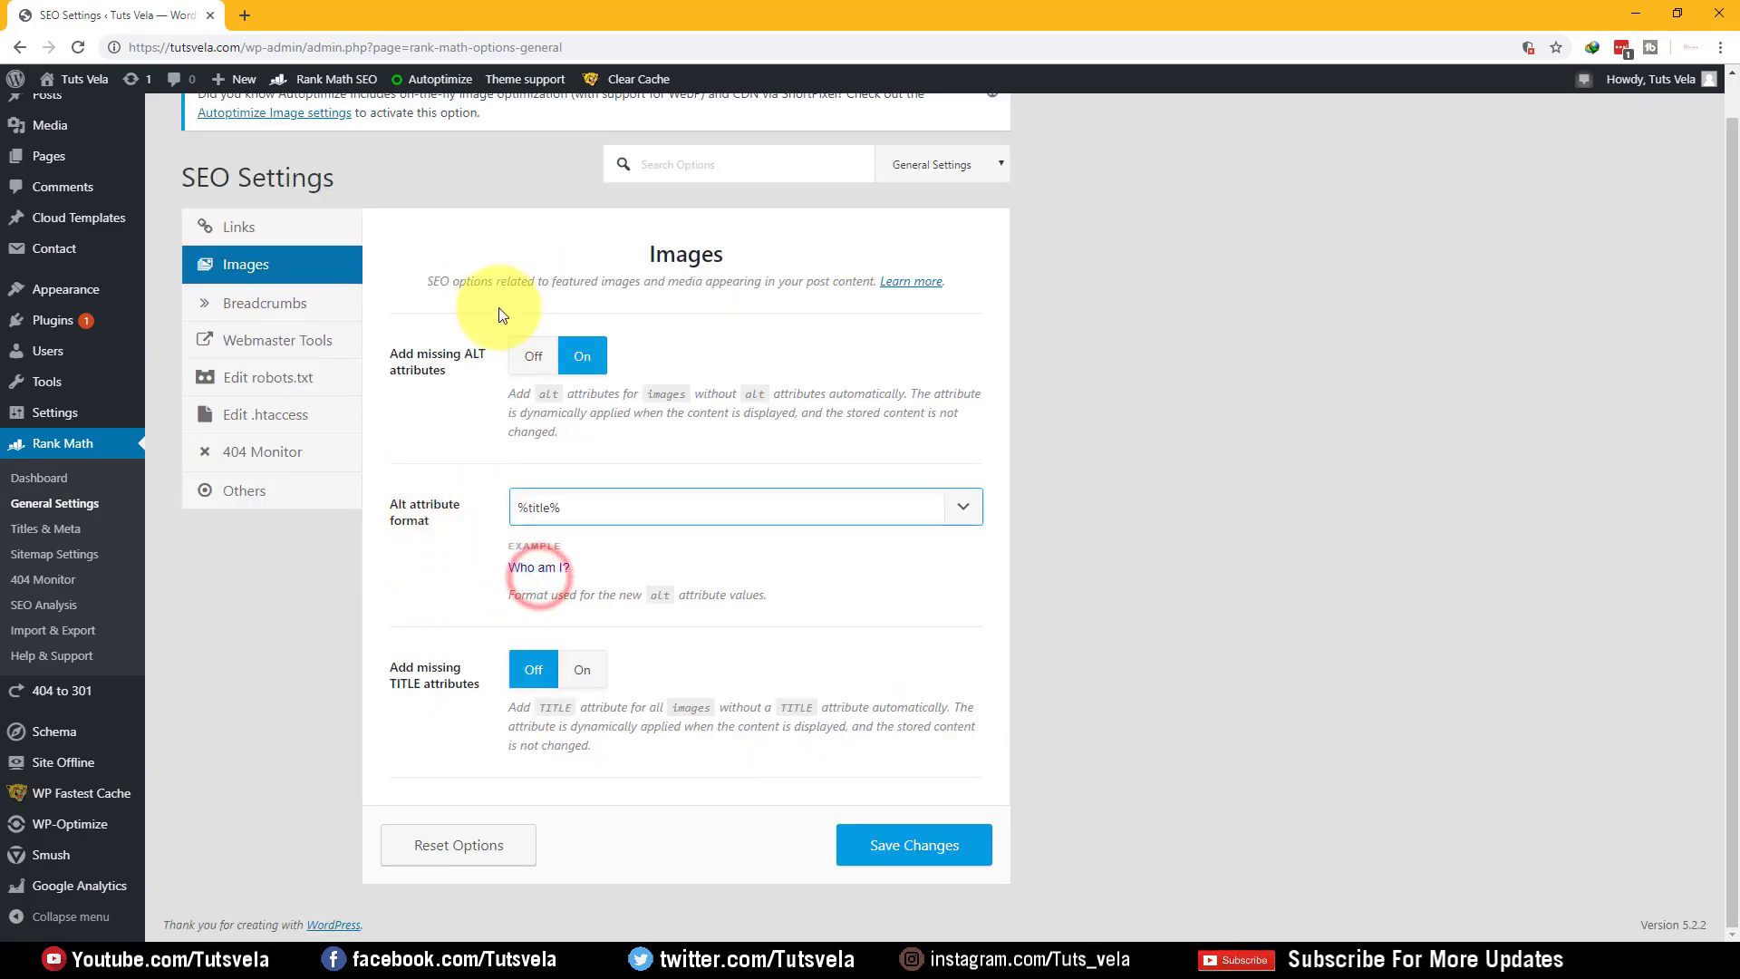
pyautogui.click(911, 852)
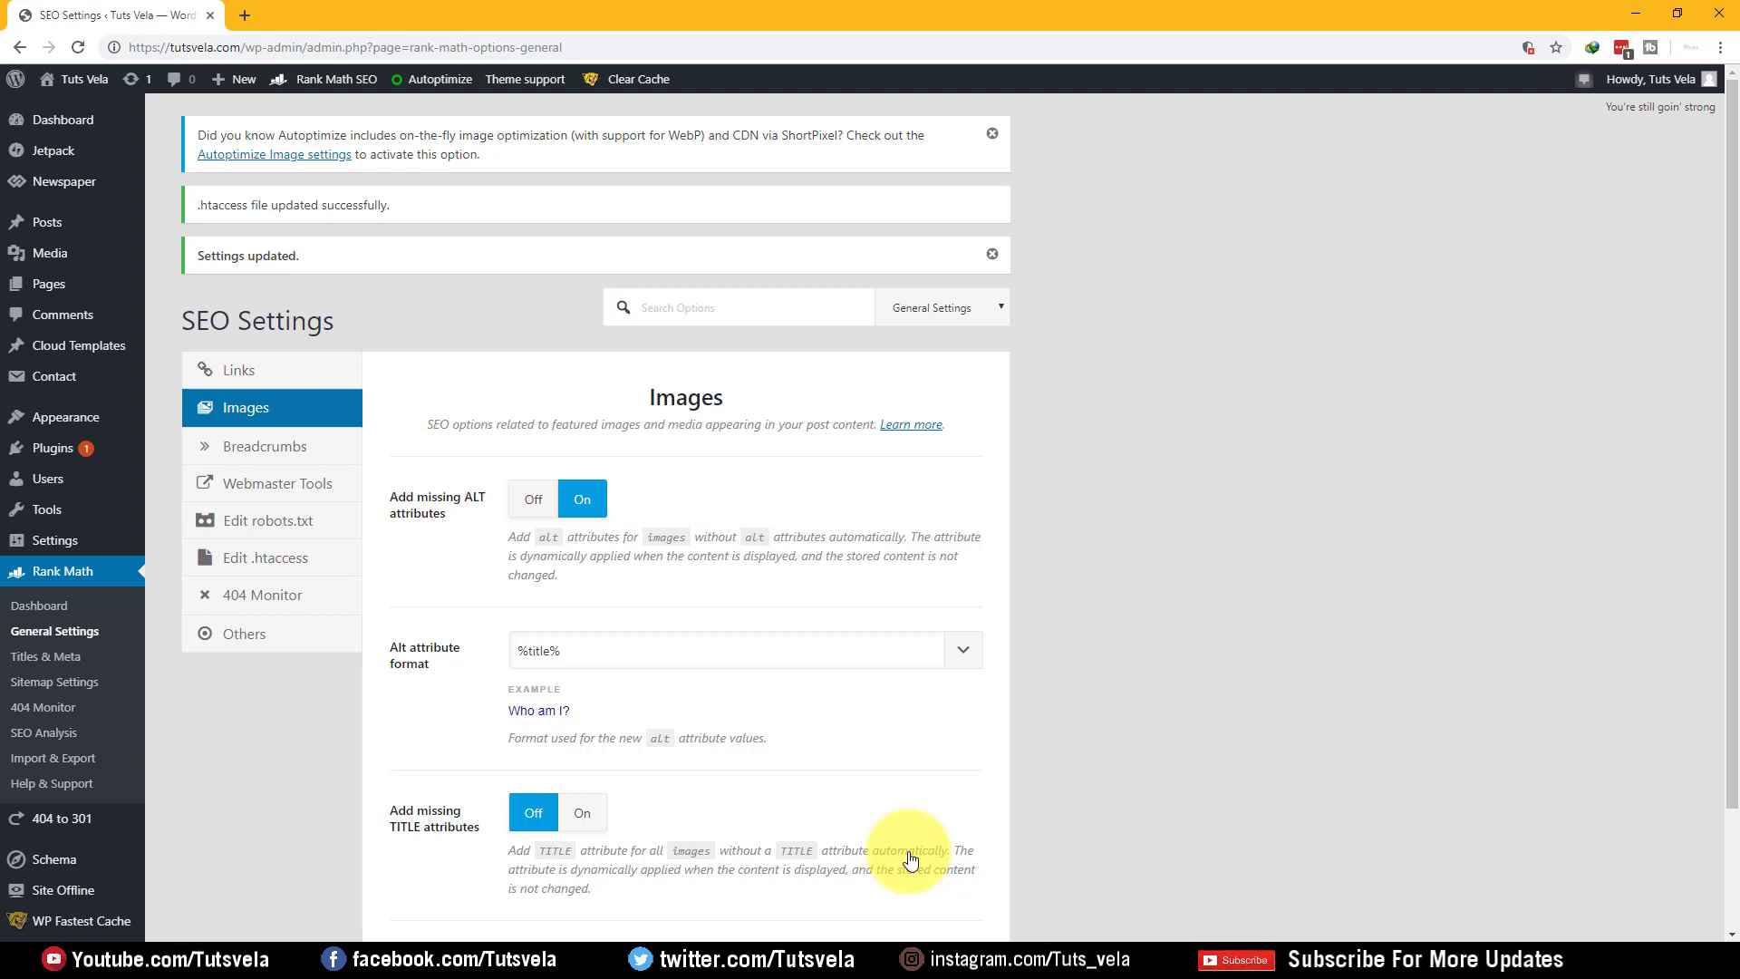
# - Try enabling the breadcrumbs function, review its separator, homepage link, label and hide options, and switch it back off
pyautogui.click(277, 454)
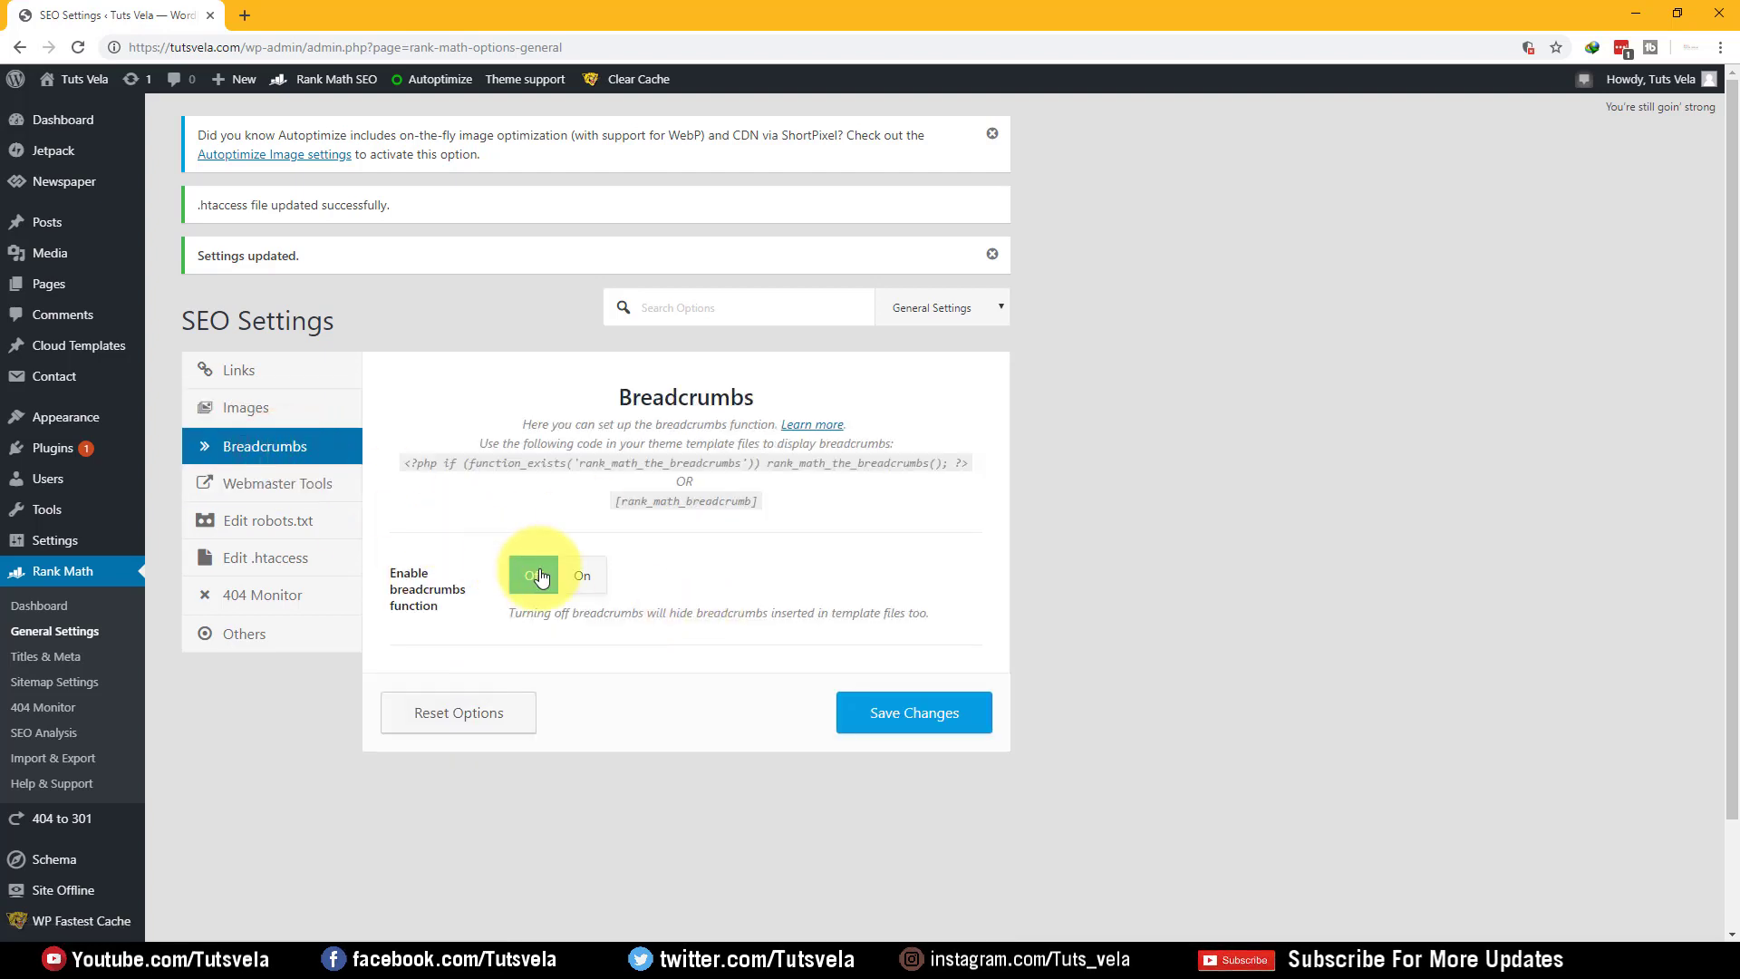
pyautogui.click(594, 575)
pyautogui.scroll(-2, 478, 594)
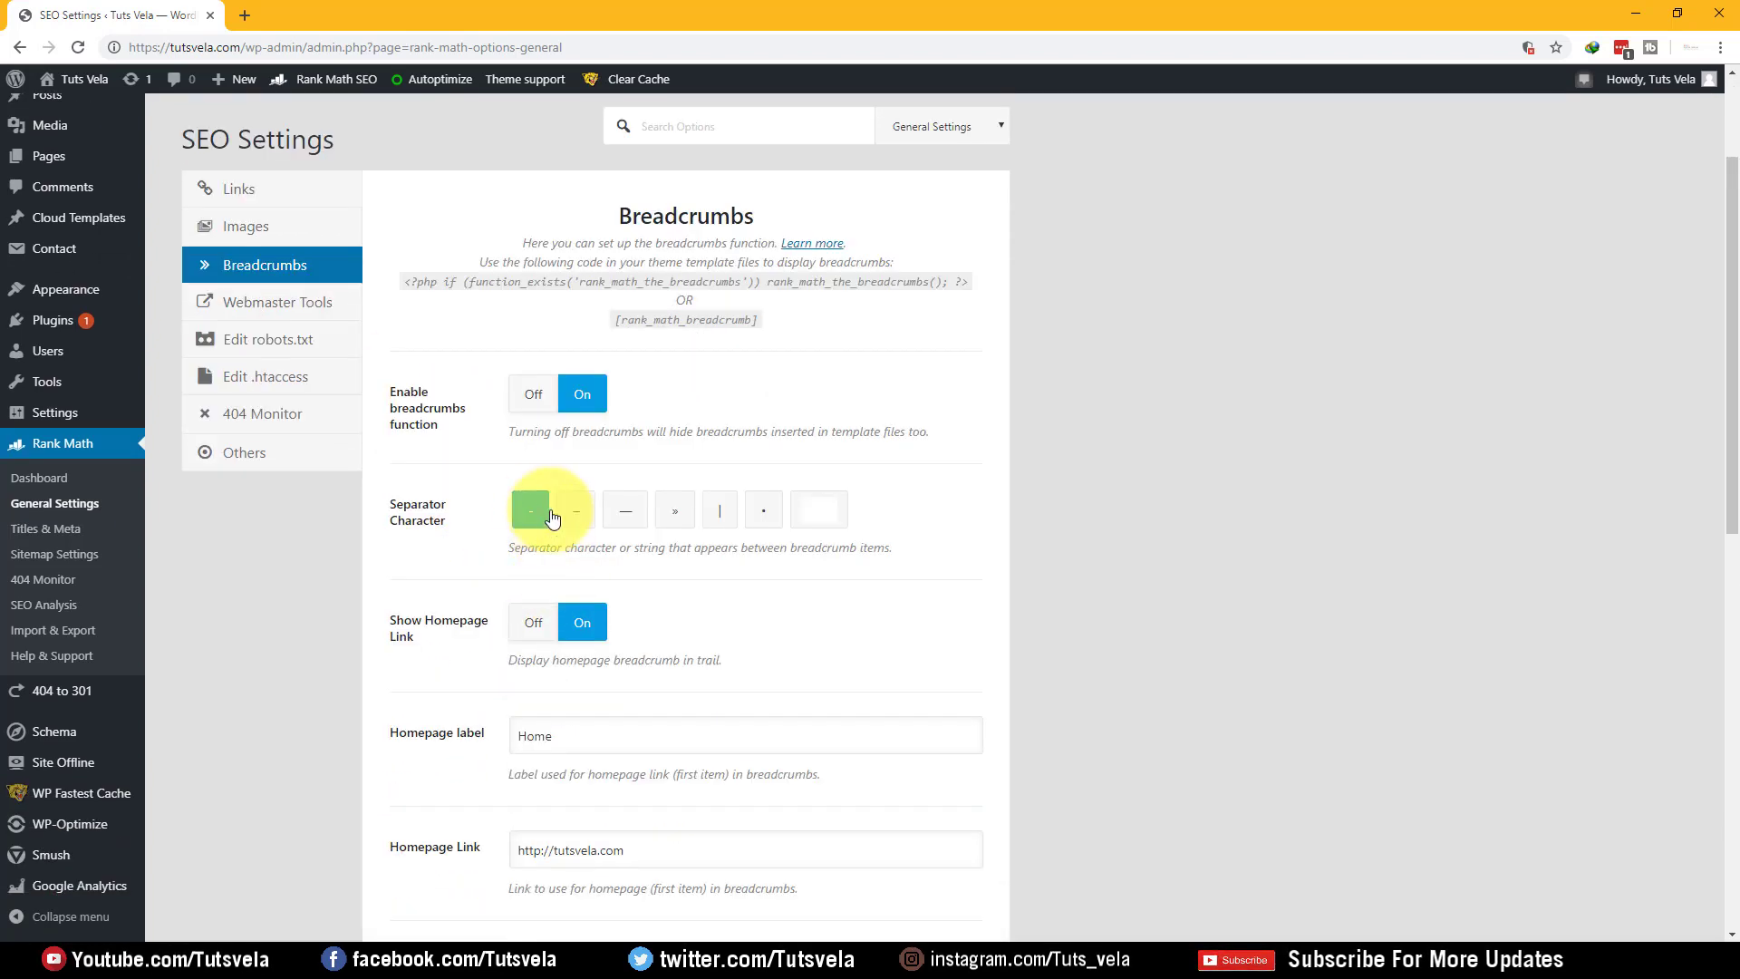
pyautogui.moveTo(390, 503); pyautogui.dragTo(436, 528)
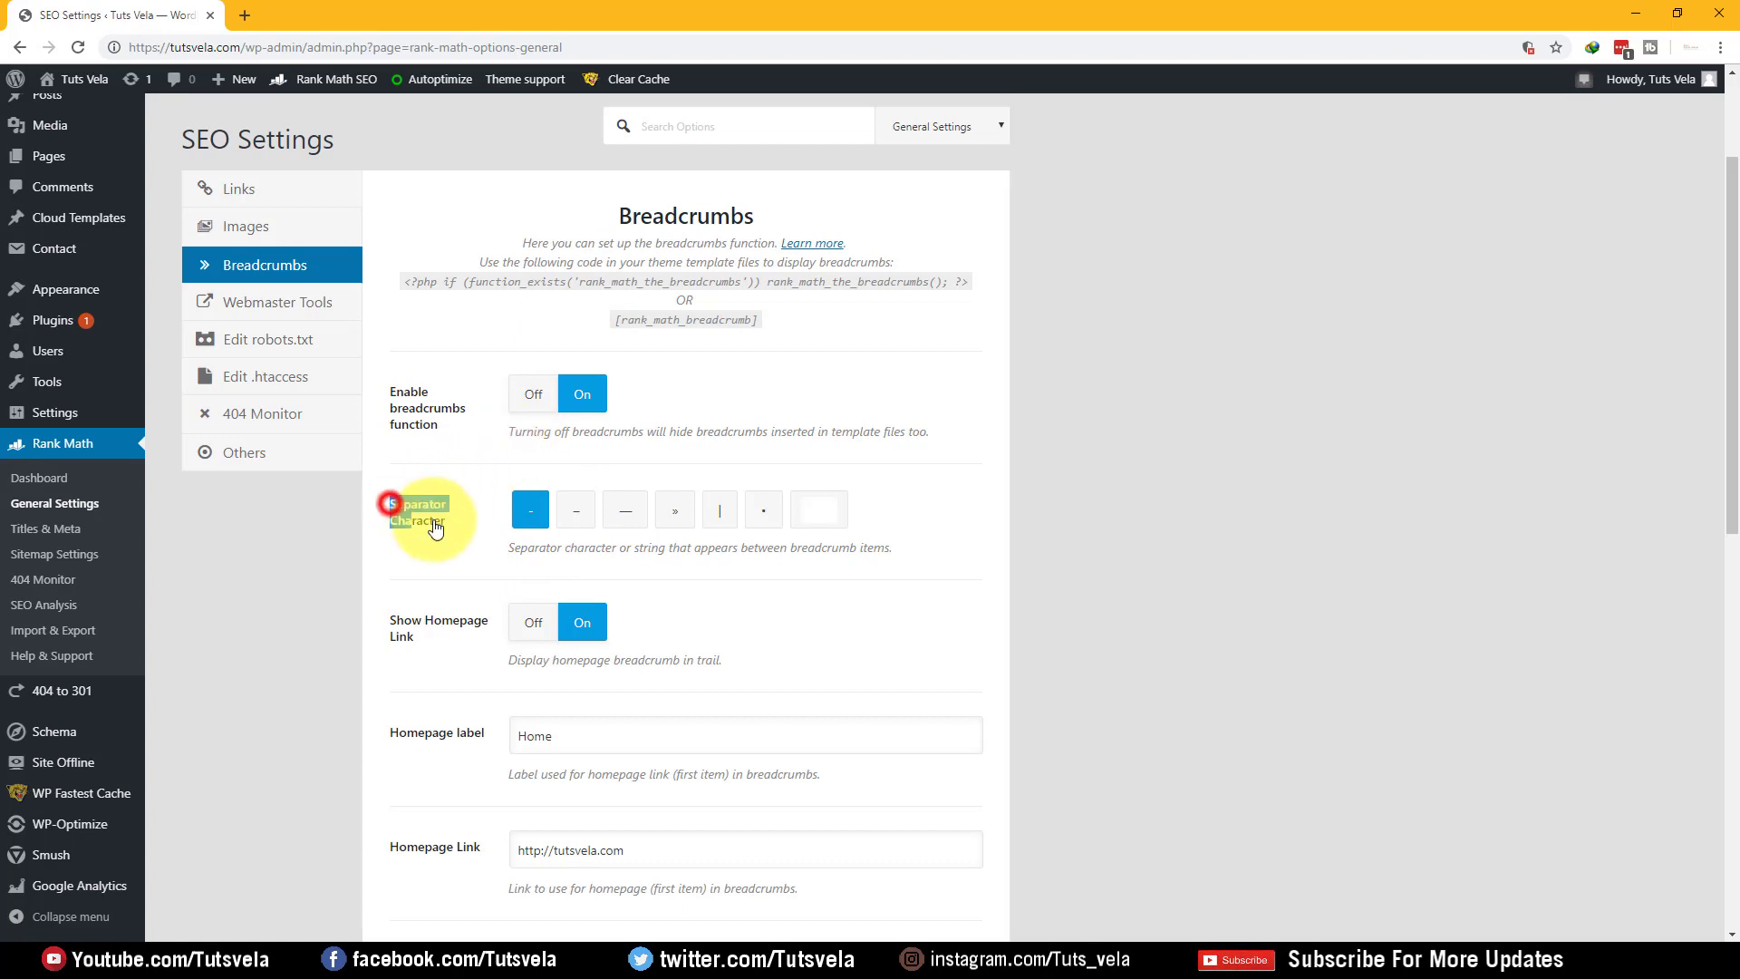
pyautogui.click(297, 583)
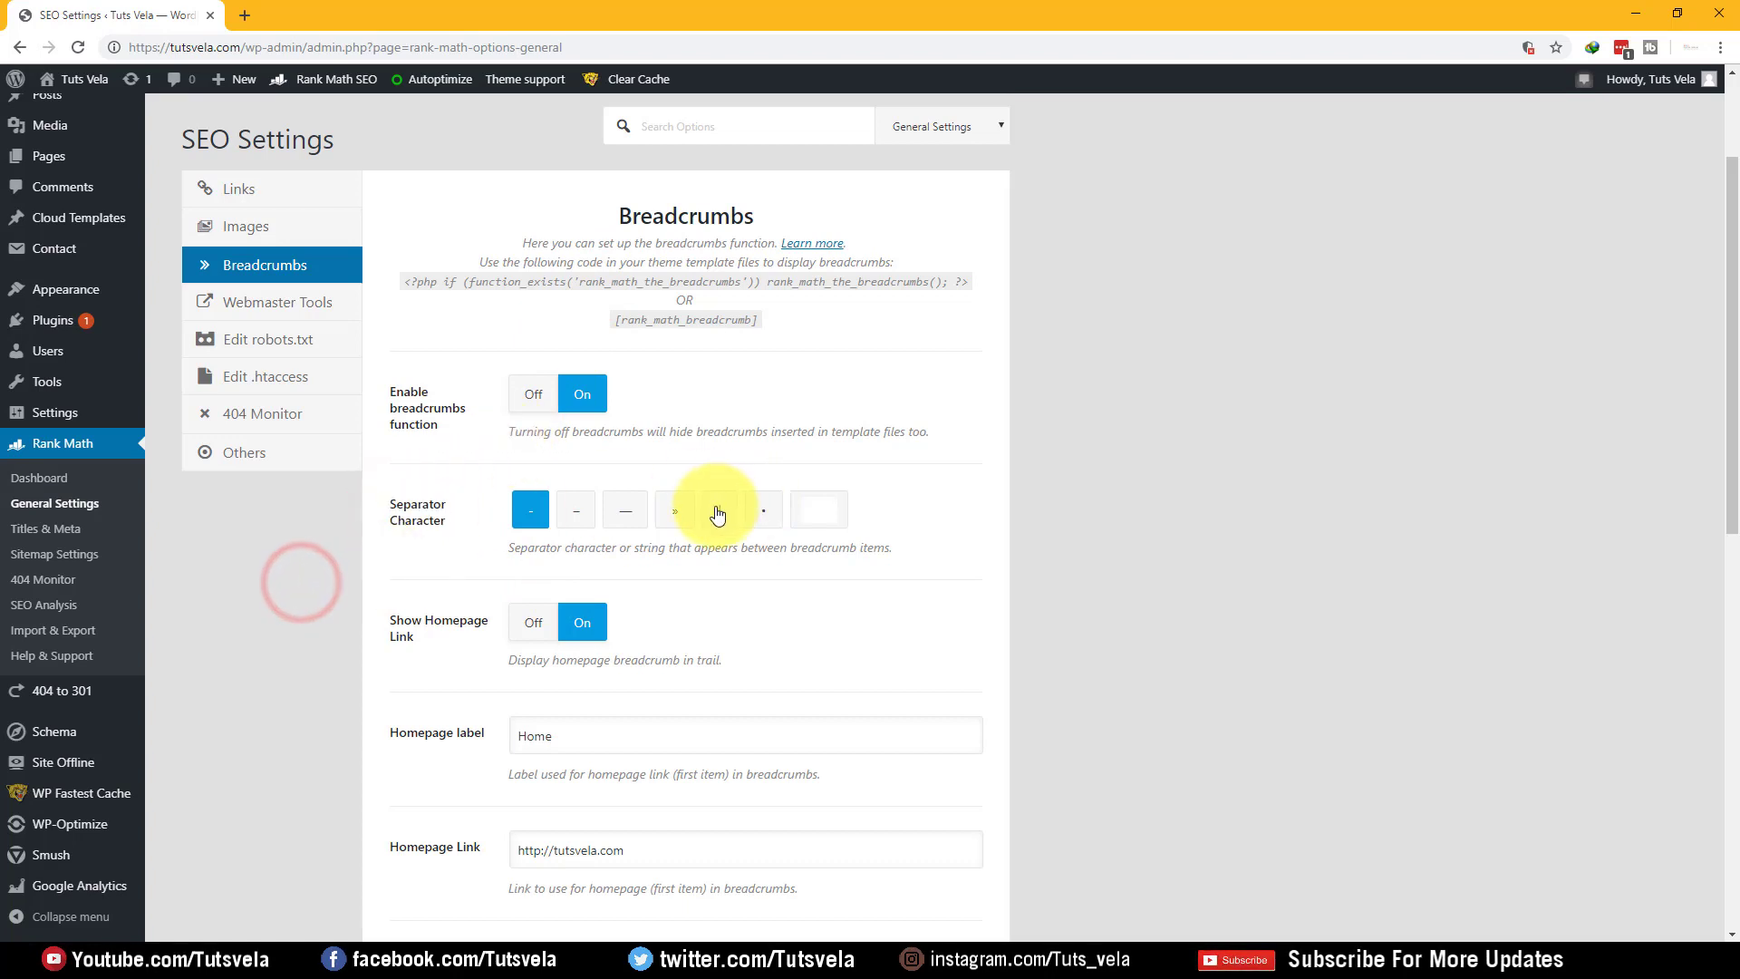
pyautogui.scroll(-2, 435, 580)
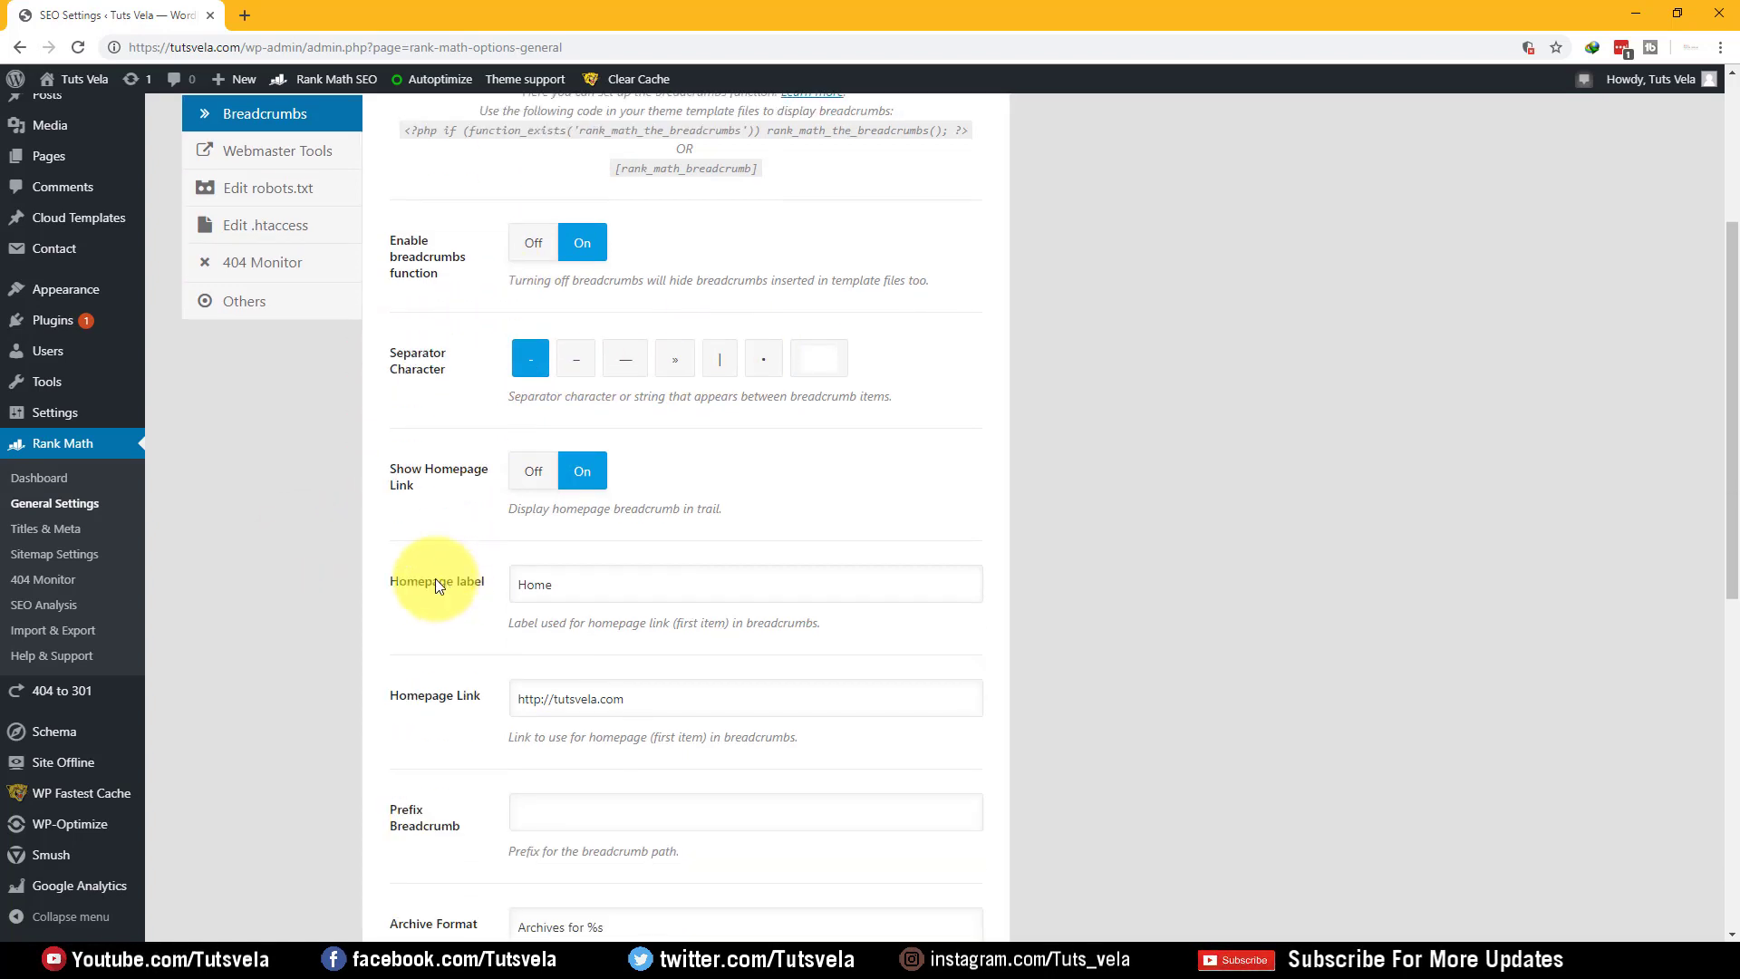
pyautogui.moveTo(389, 444); pyautogui.dragTo(450, 502)
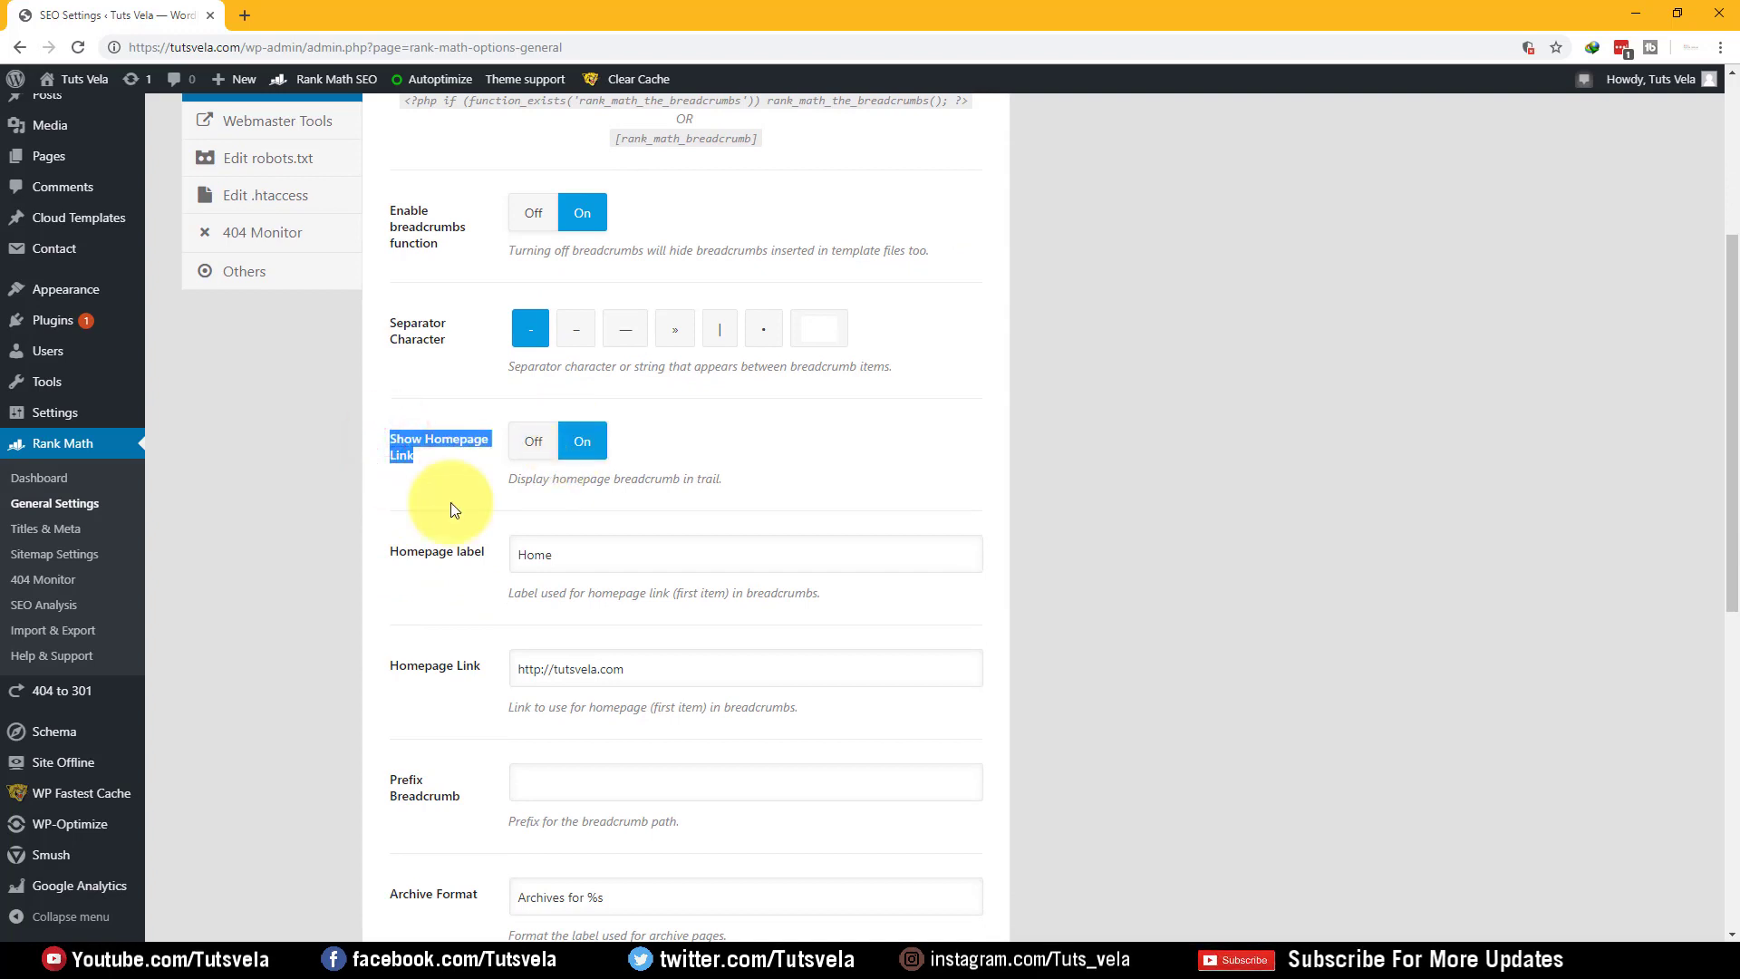
pyautogui.scroll(-1, 522, 508)
pyautogui.scroll(-2, 539, 536)
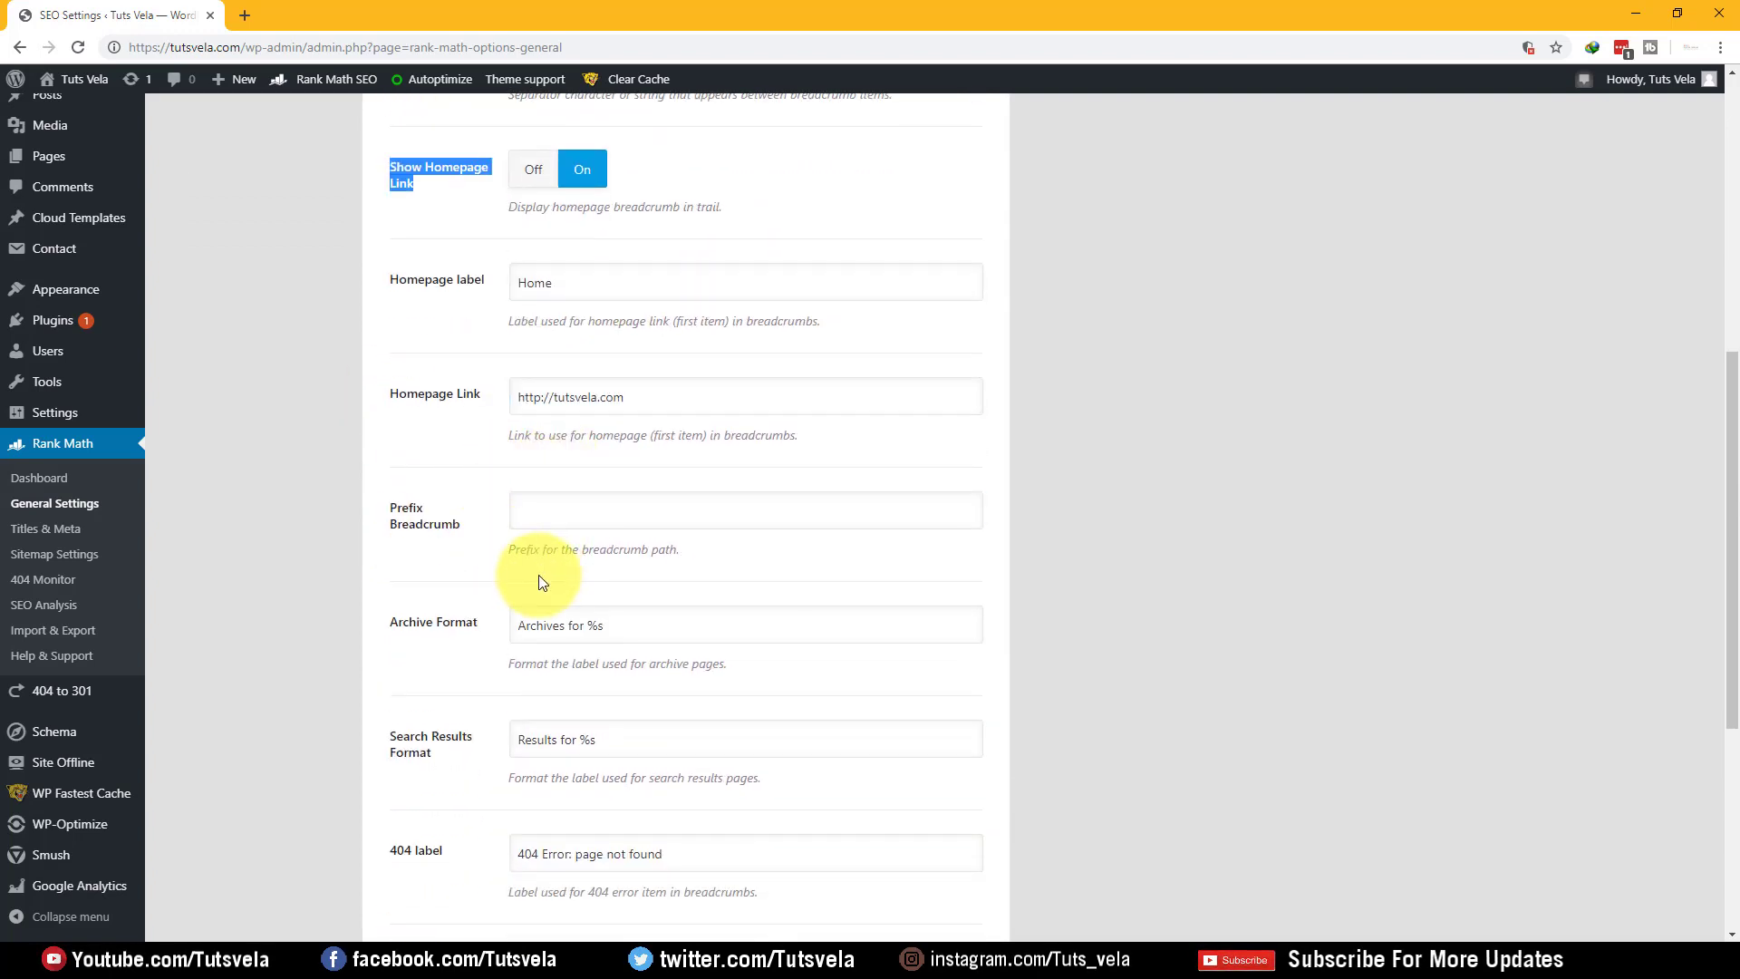
pyautogui.scroll(-5, 538, 582)
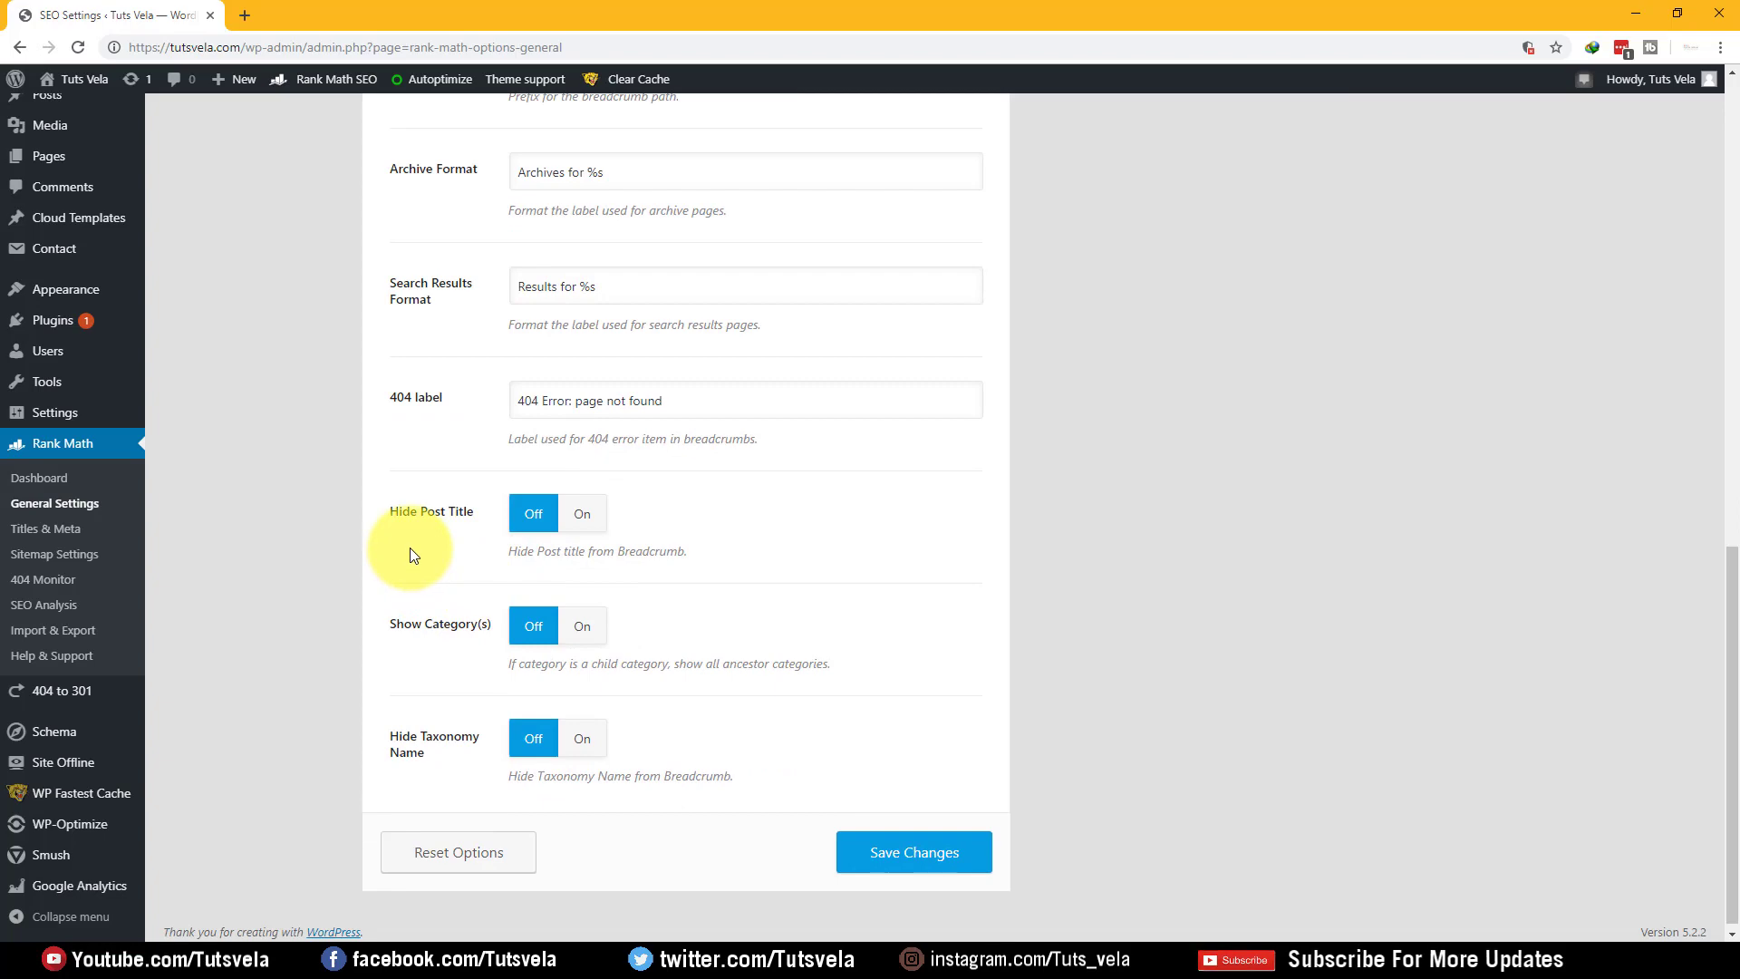
pyautogui.scroll(11, 494, 353)
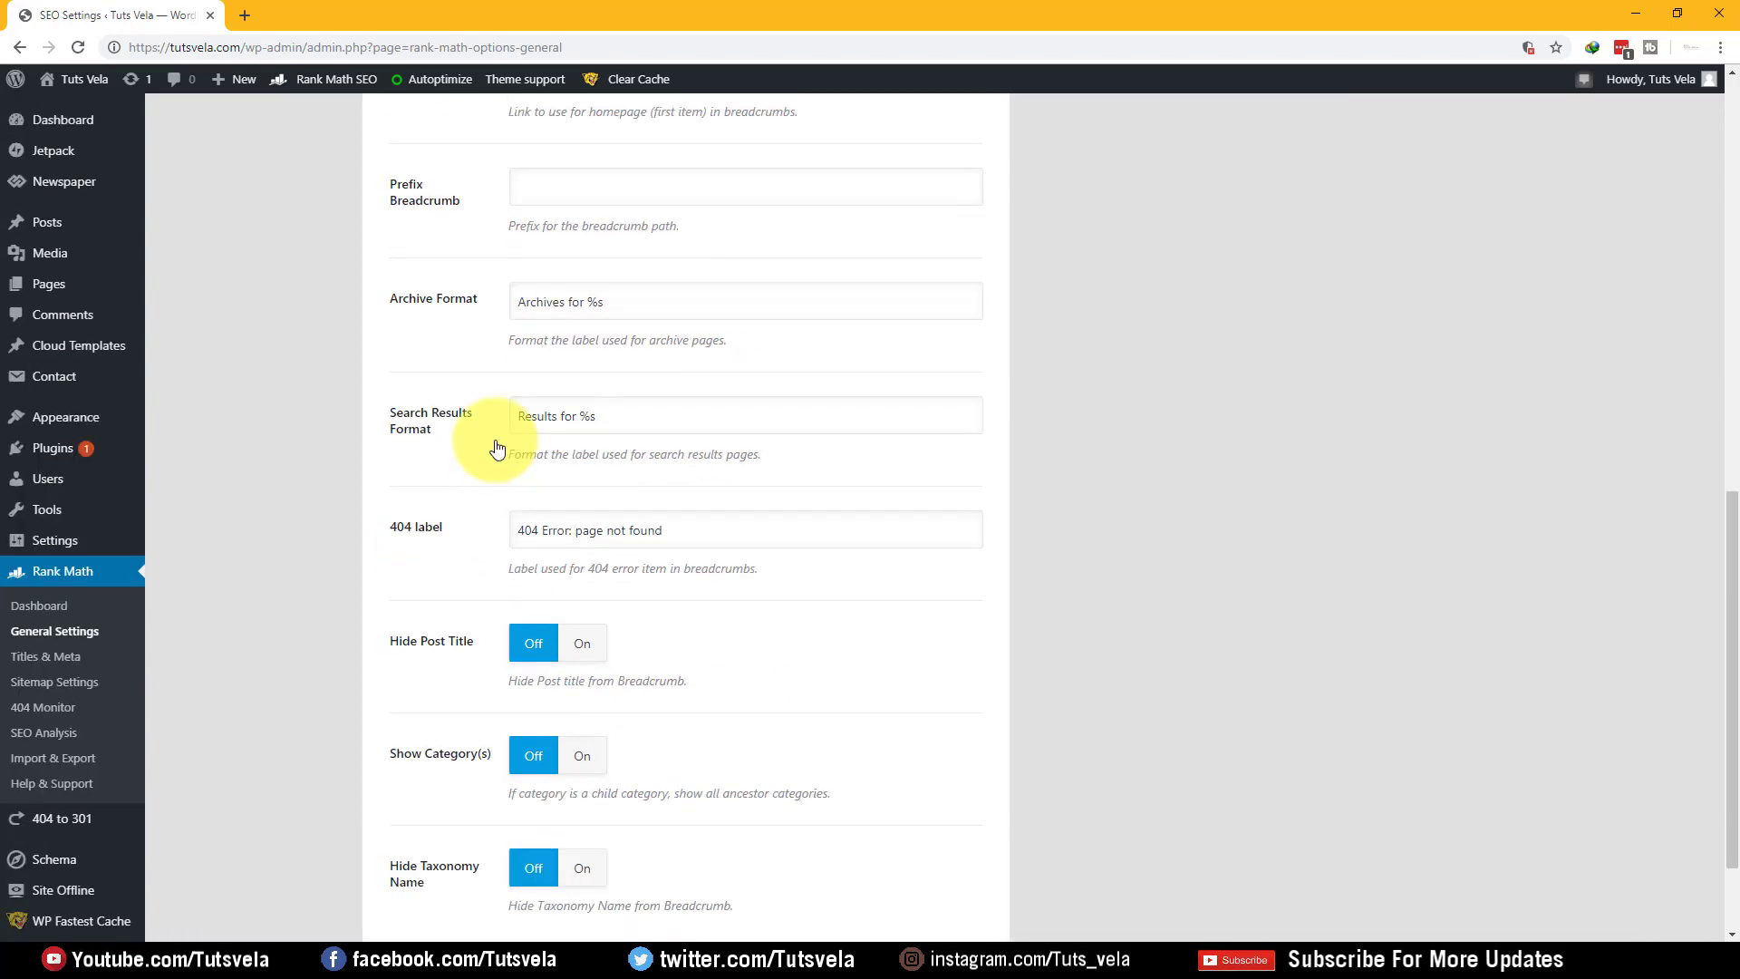
pyautogui.click(544, 486)
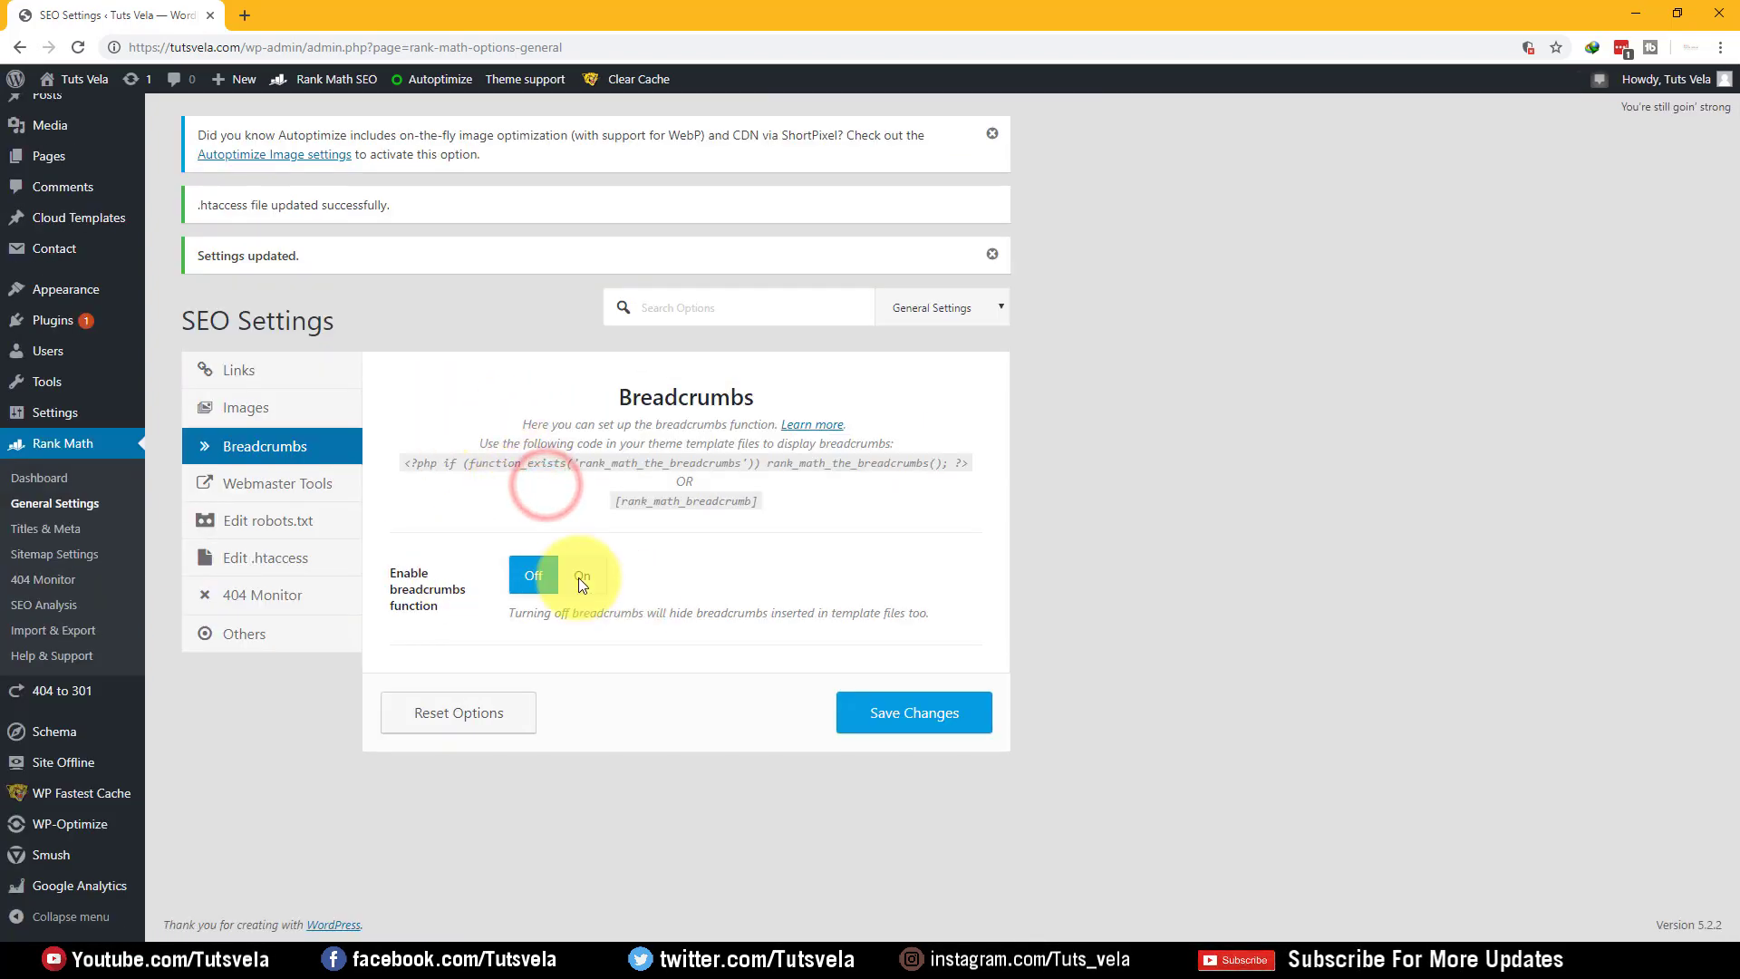
# - Review the Webmaster Tools verification fields for Google, Bing, Baidu, Alexa, Yandex, Pinterest and Norton Safe Web
pyautogui.click(290, 492)
pyautogui.scroll(-8, 444, 471)
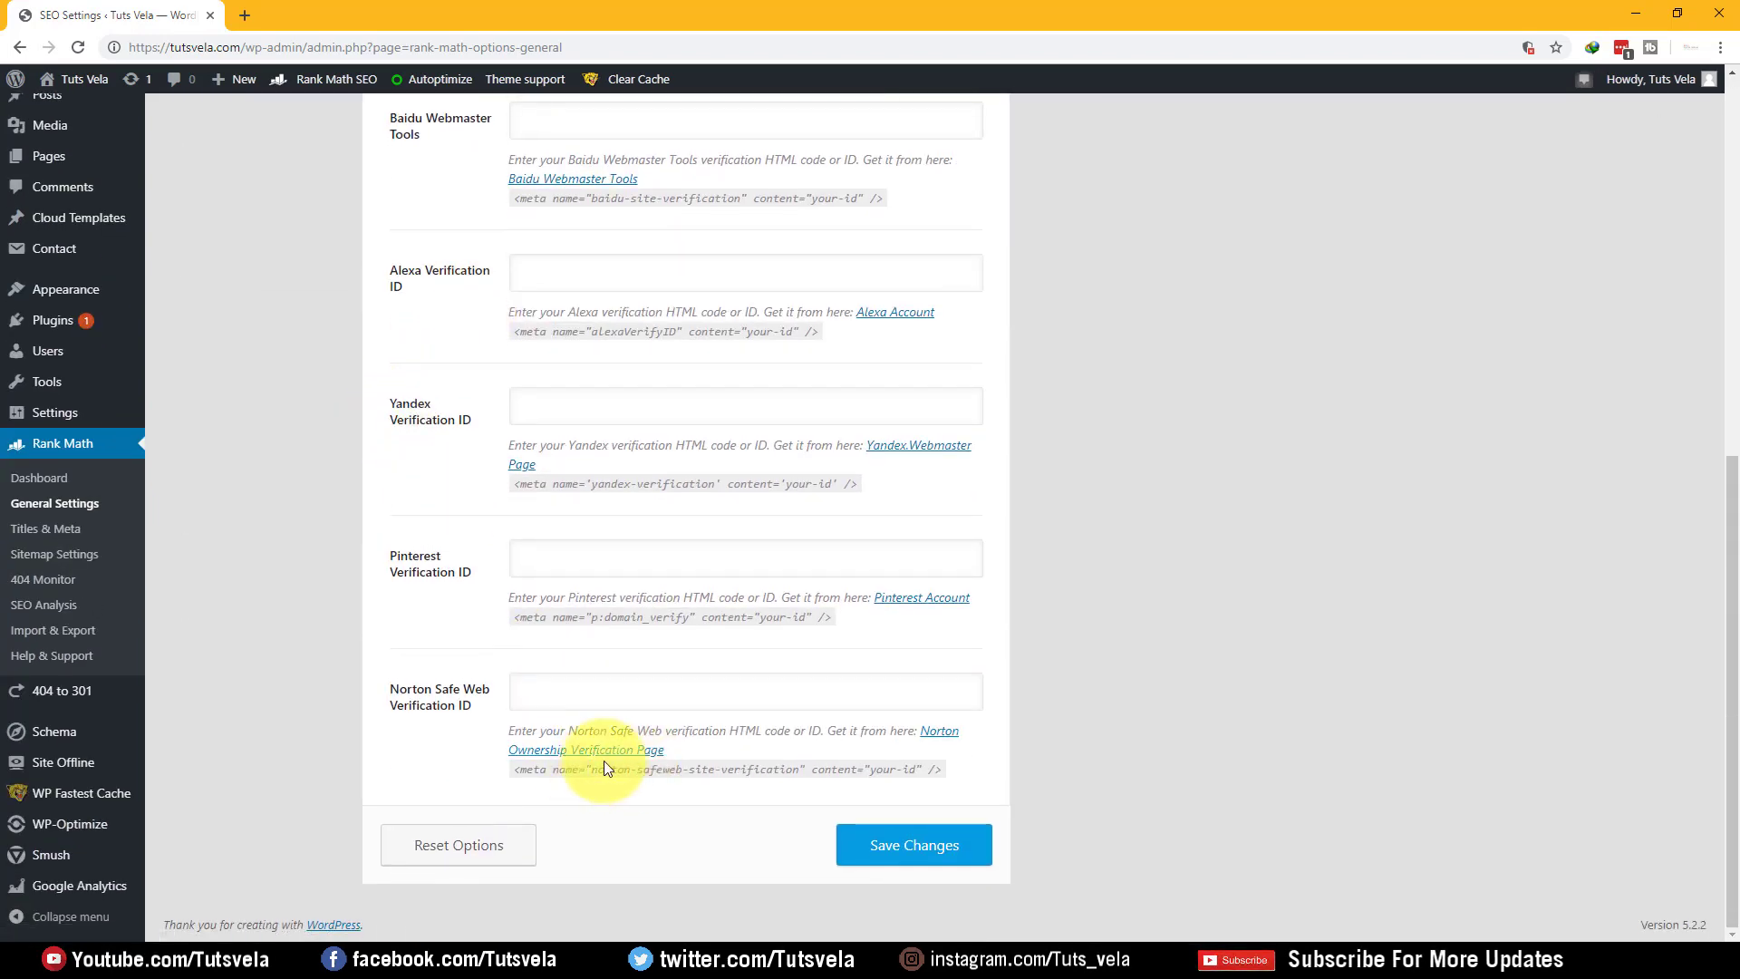
pyautogui.scroll(5, 544, 505)
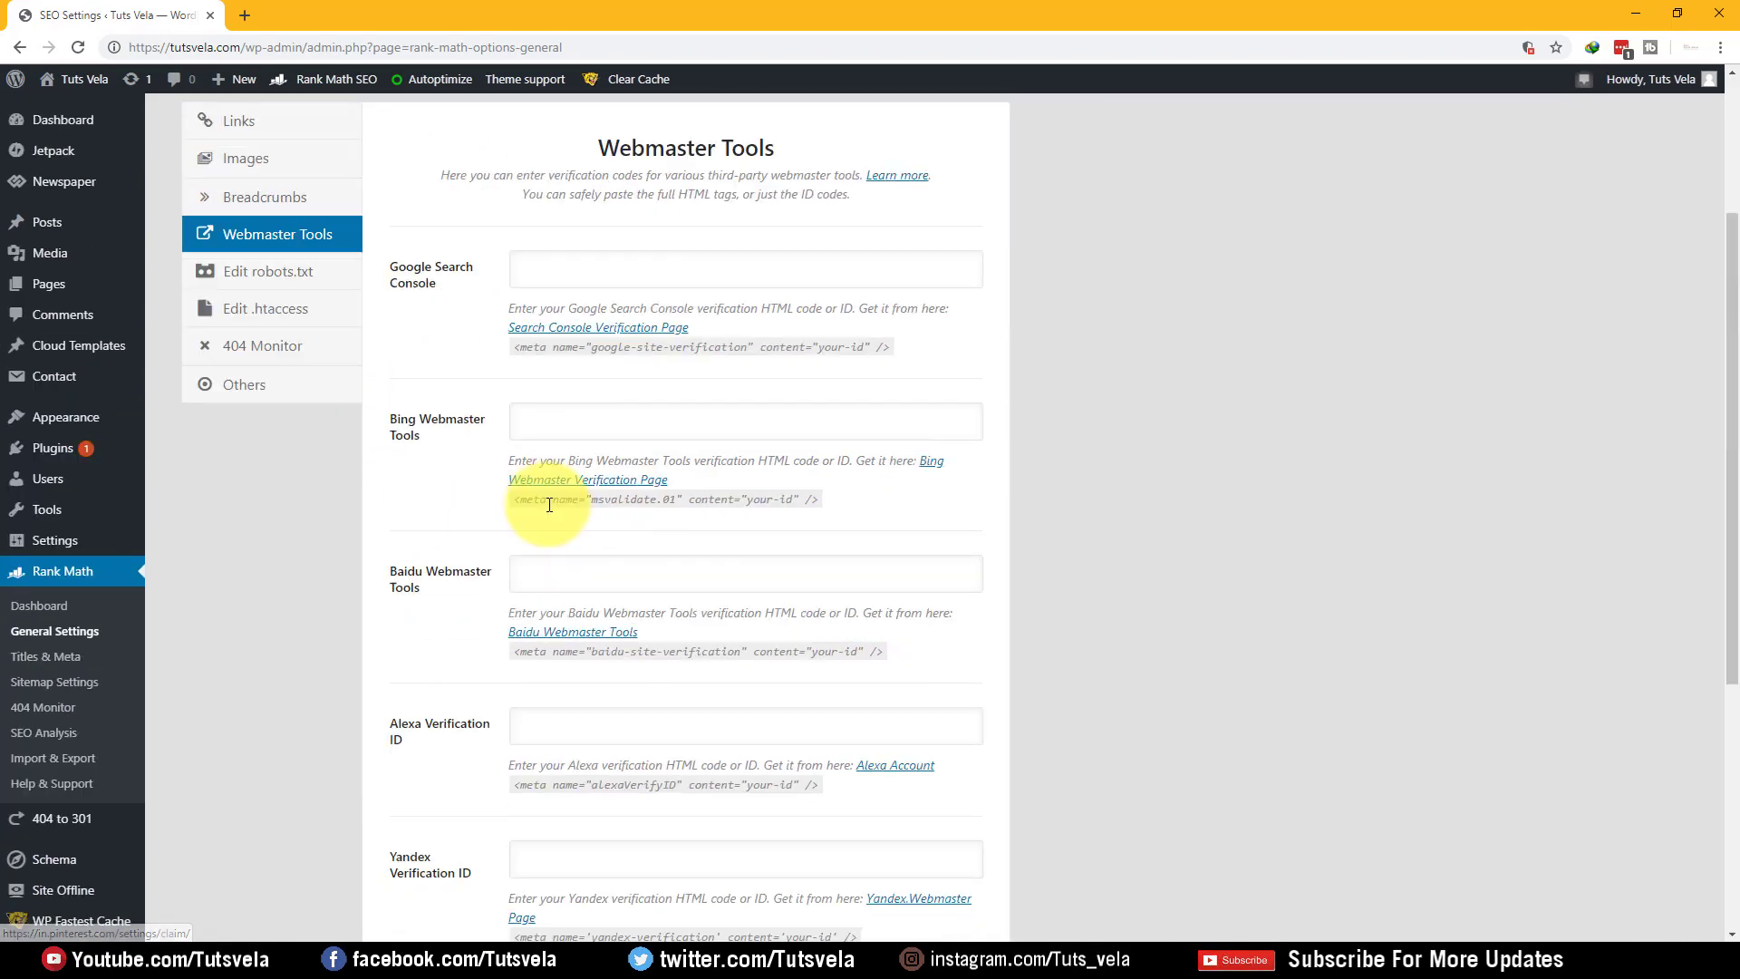
pyautogui.scroll(-5, 519, 504)
pyautogui.scroll(8, 478, 535)
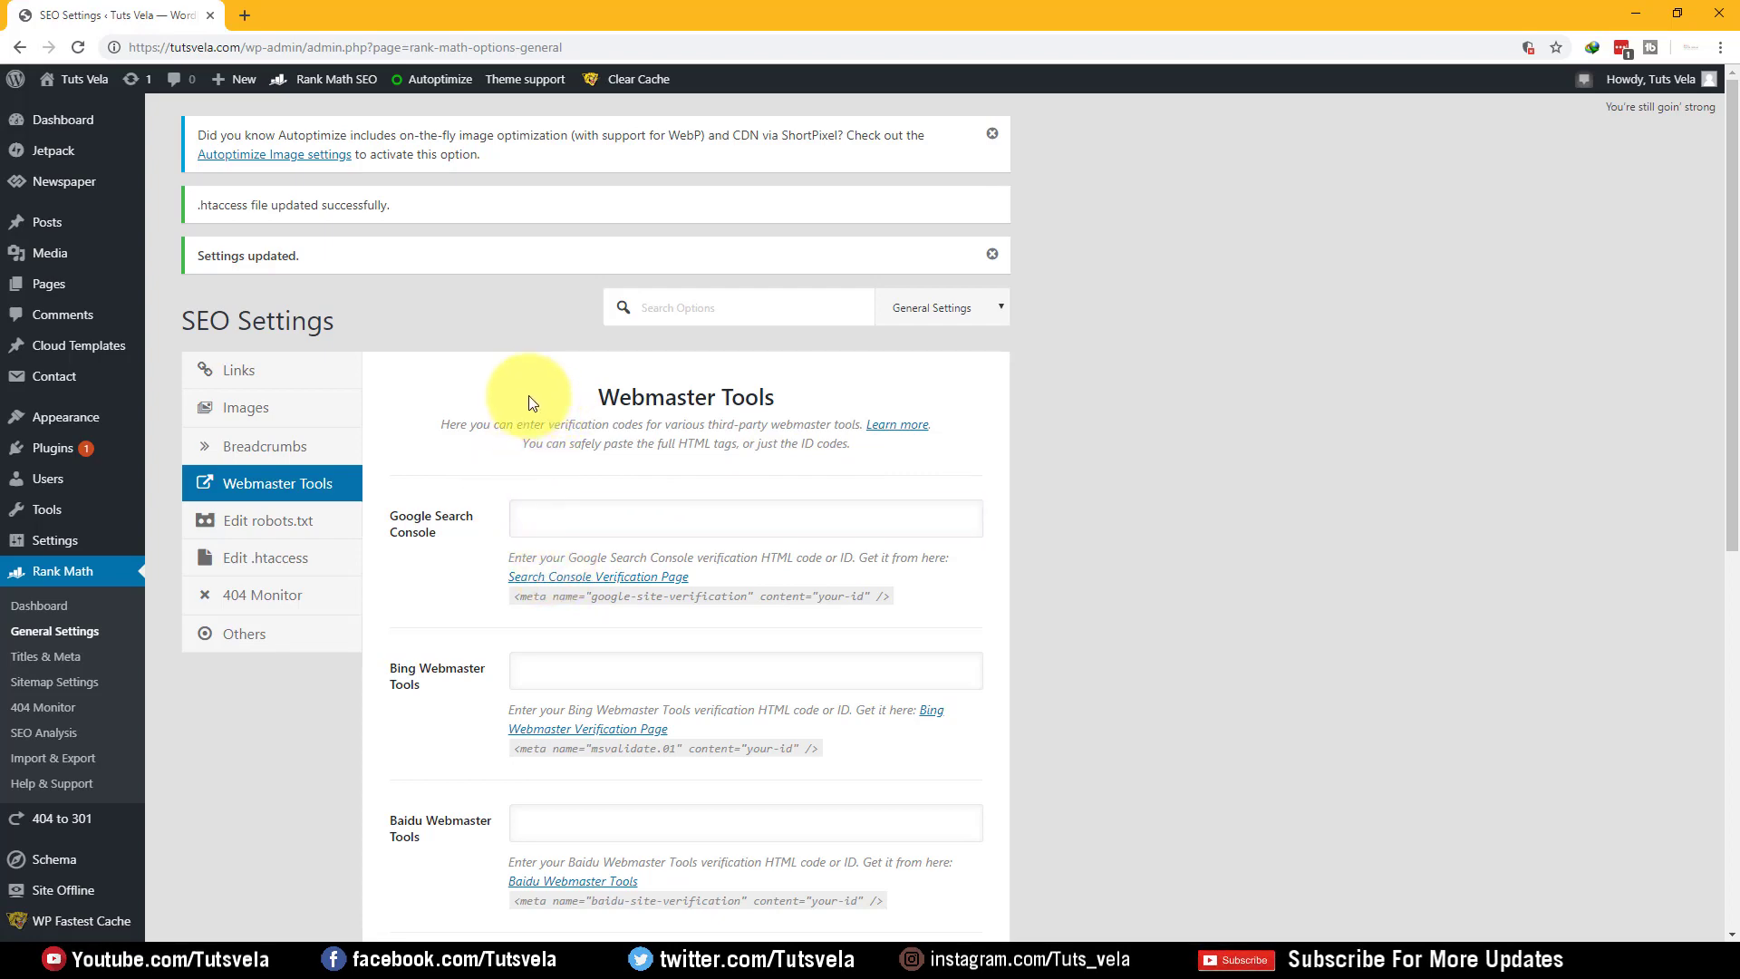
pyautogui.scroll(-3, 524, 505)
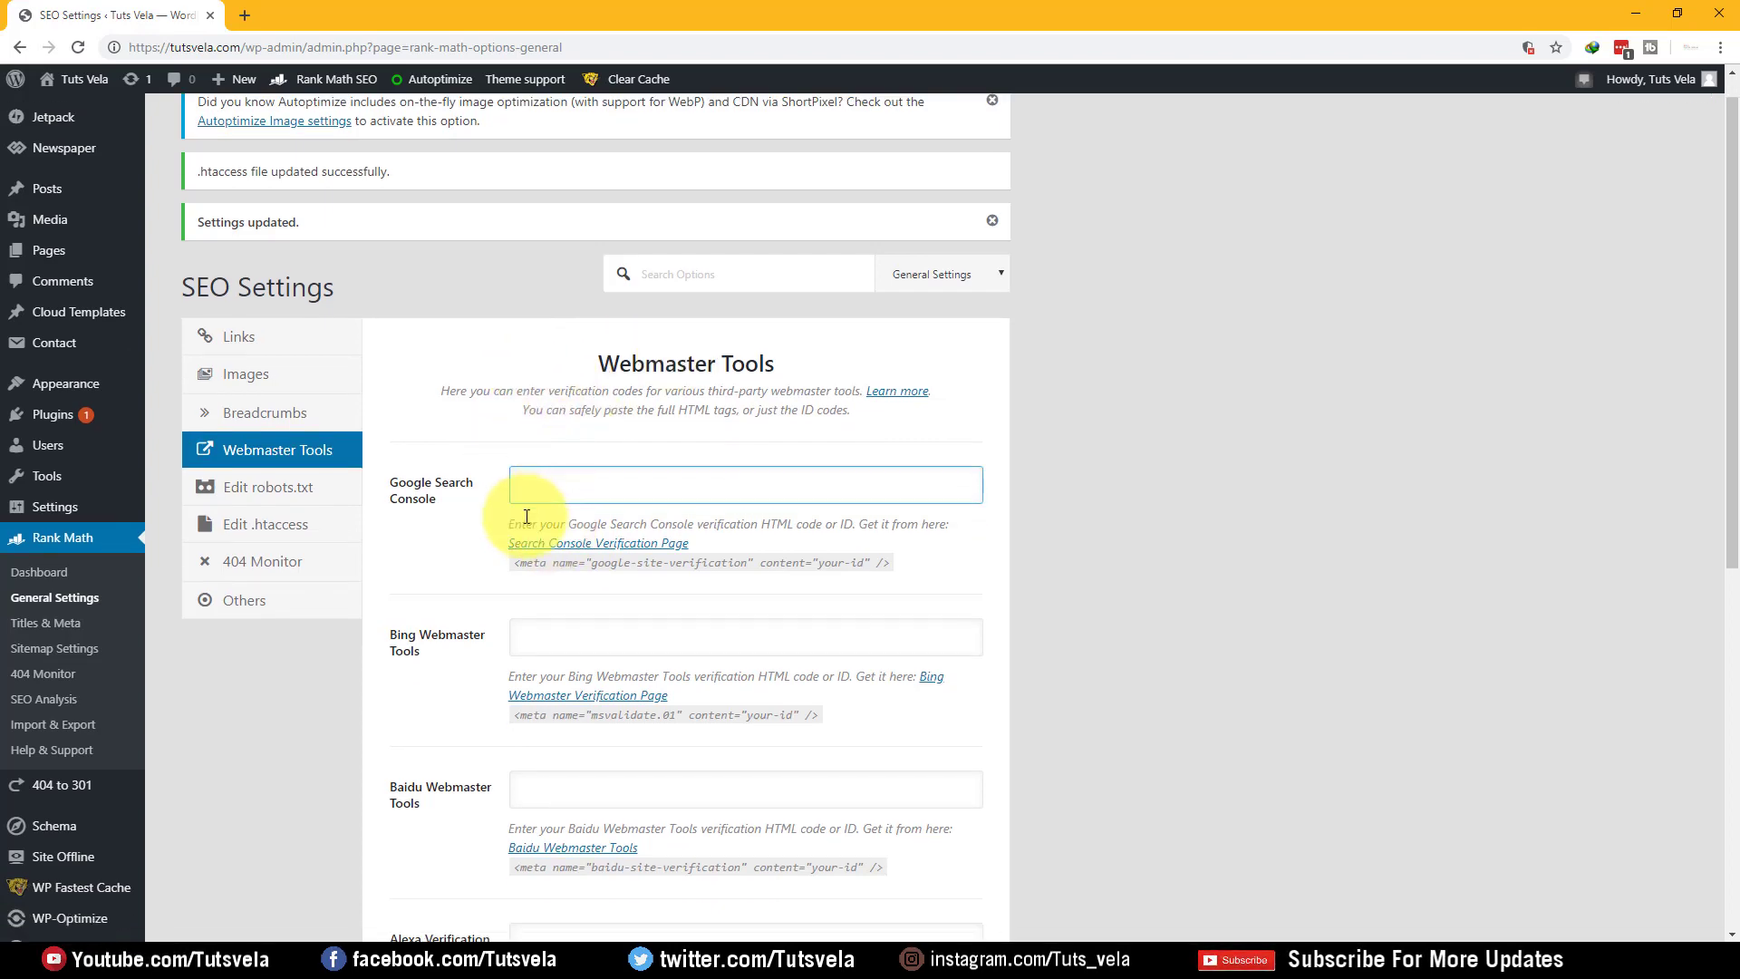
# - Review the robots.txt contents and the .htaccess editor with its risk notice and rewrite rules, without editing either file
pyautogui.click(271, 257)
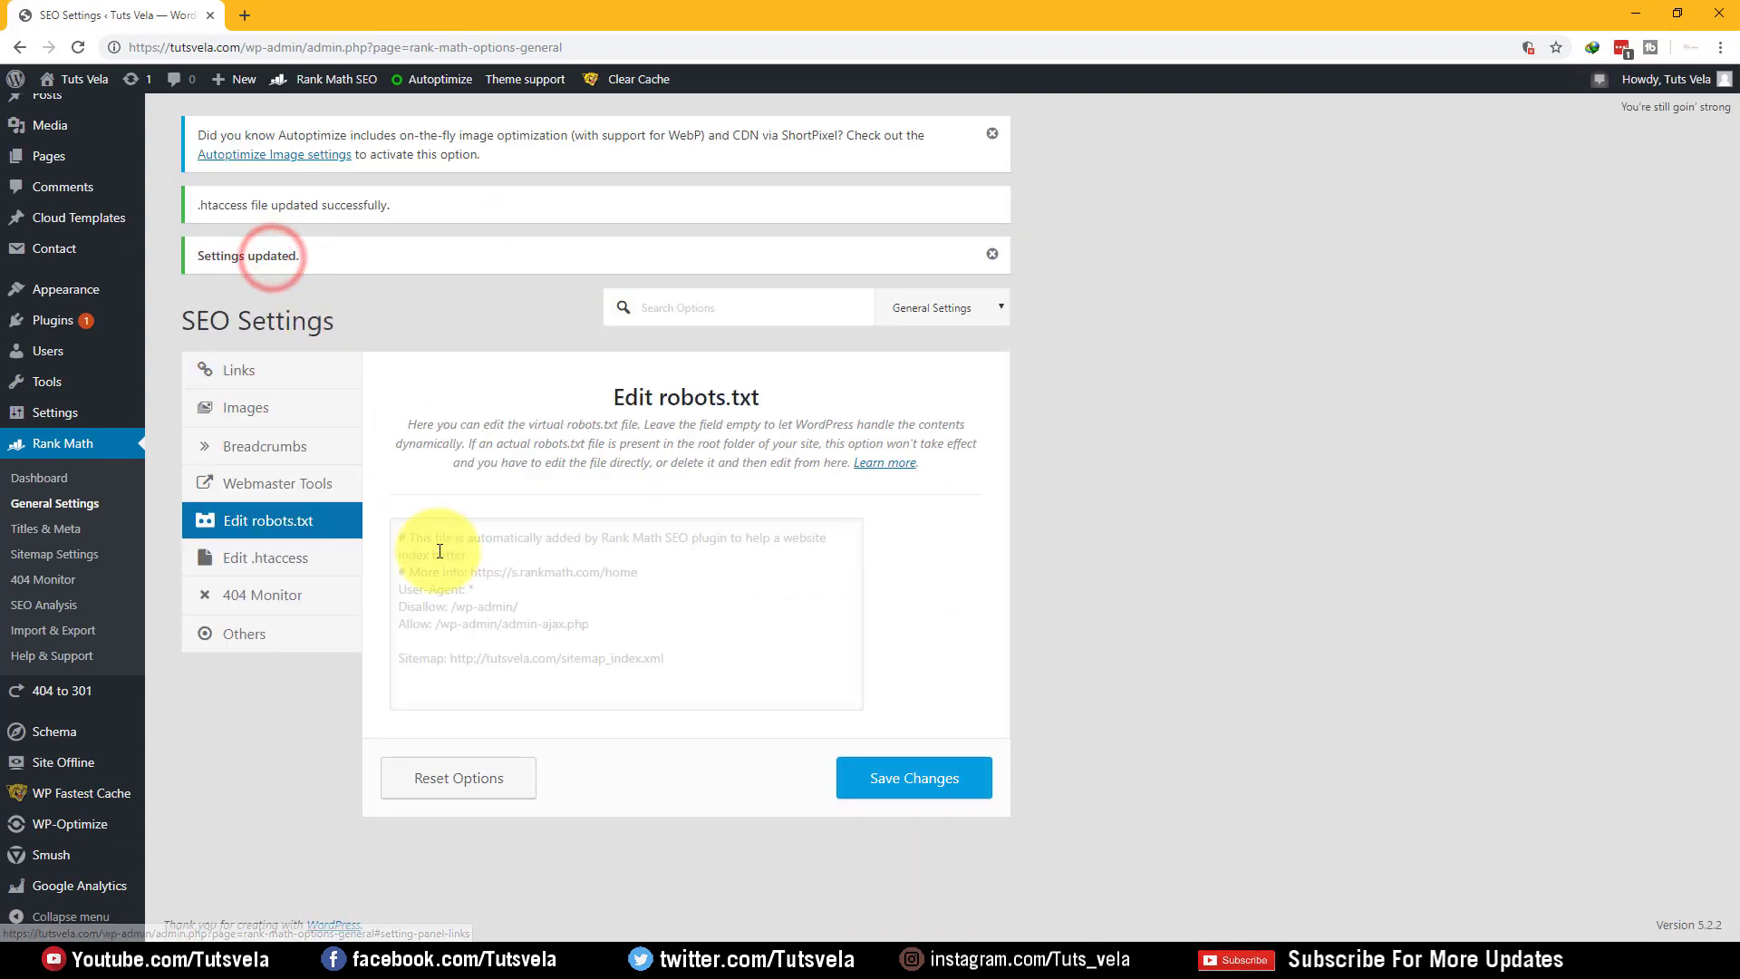
pyautogui.click(655, 622)
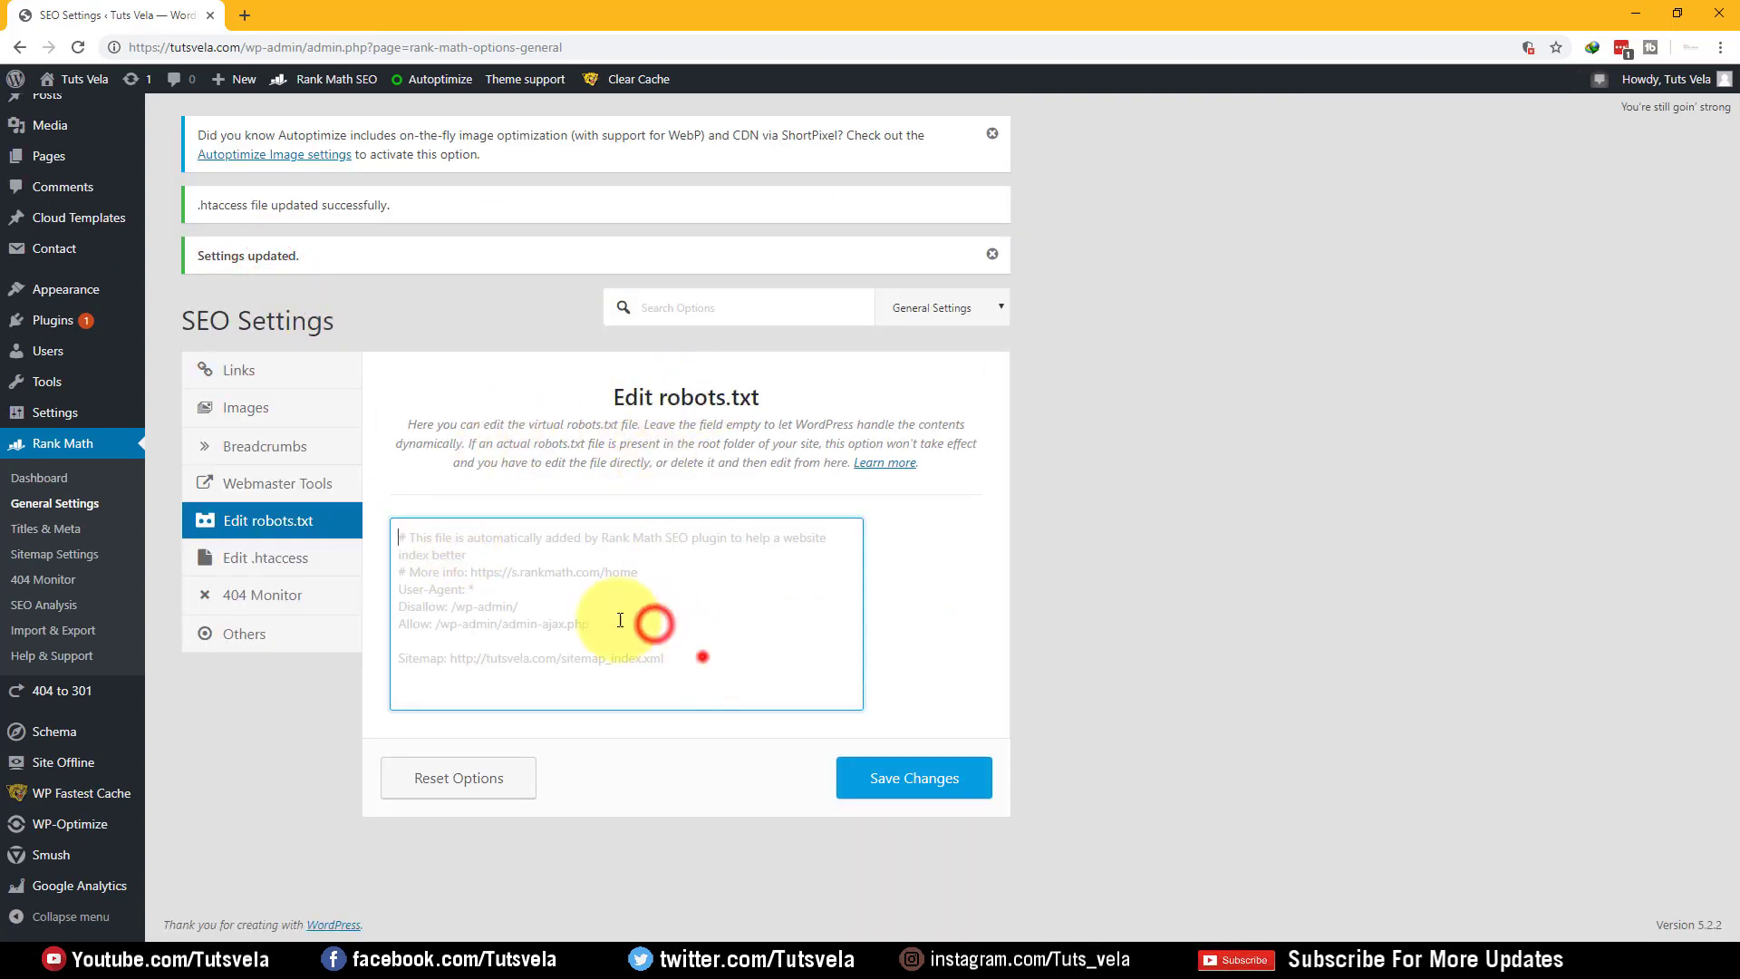
pyautogui.click(700, 629)
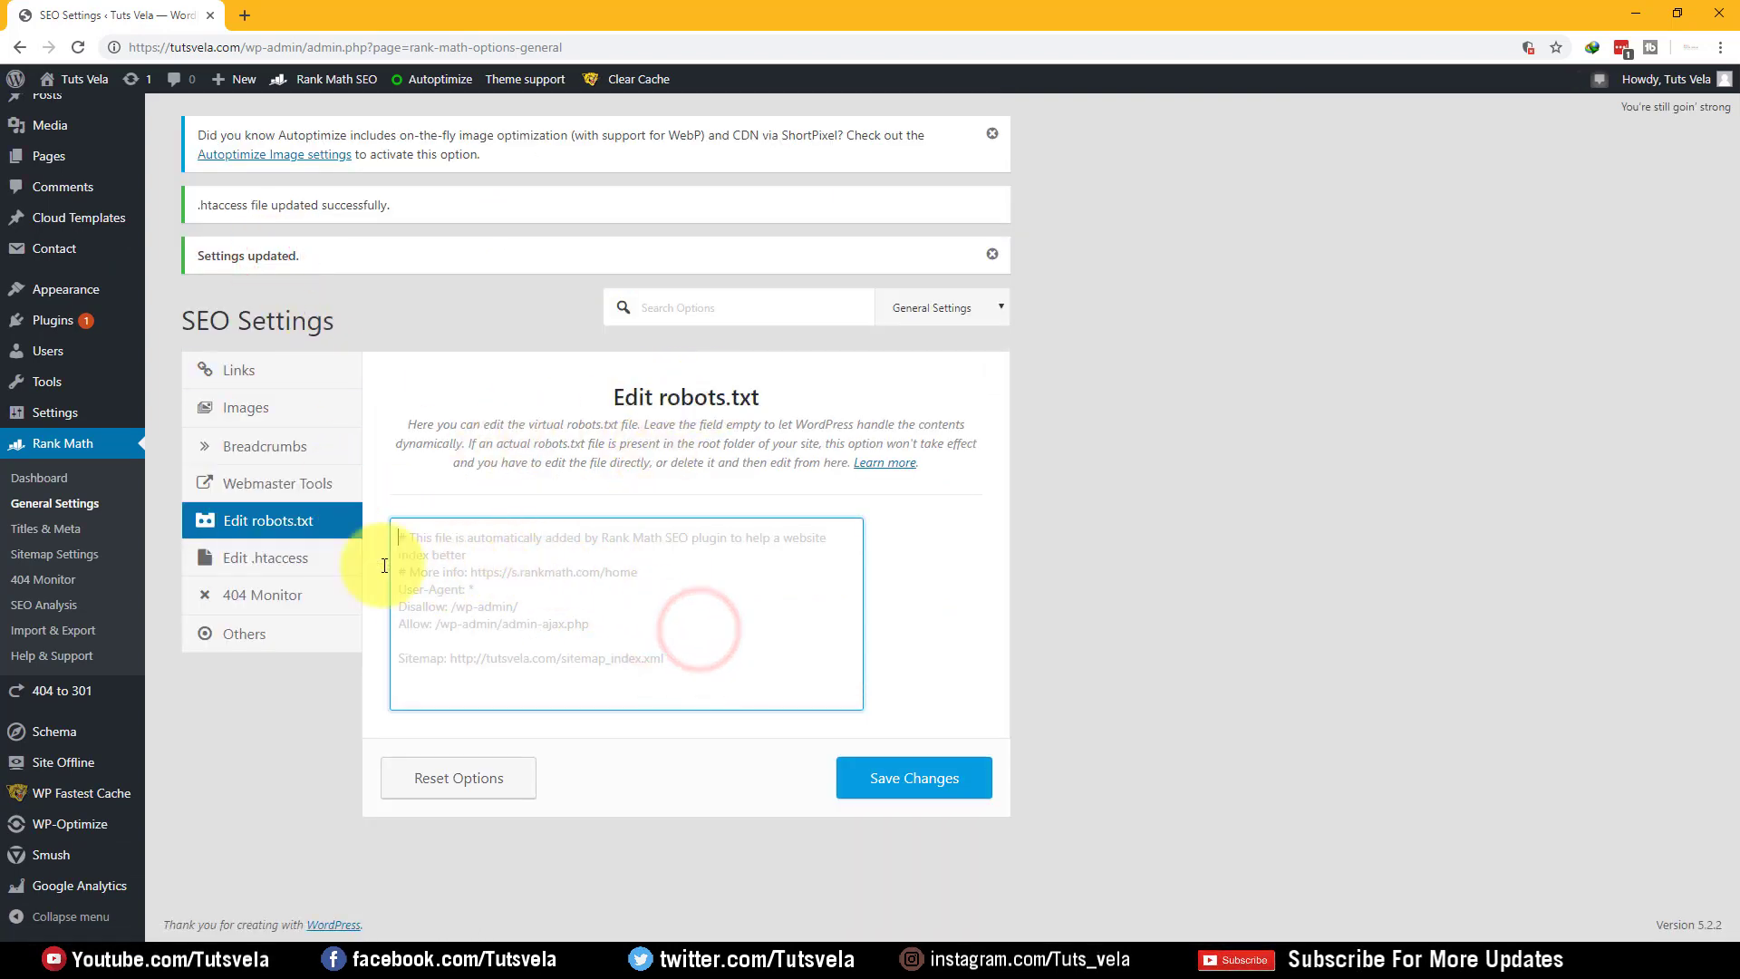
pyautogui.click(275, 561)
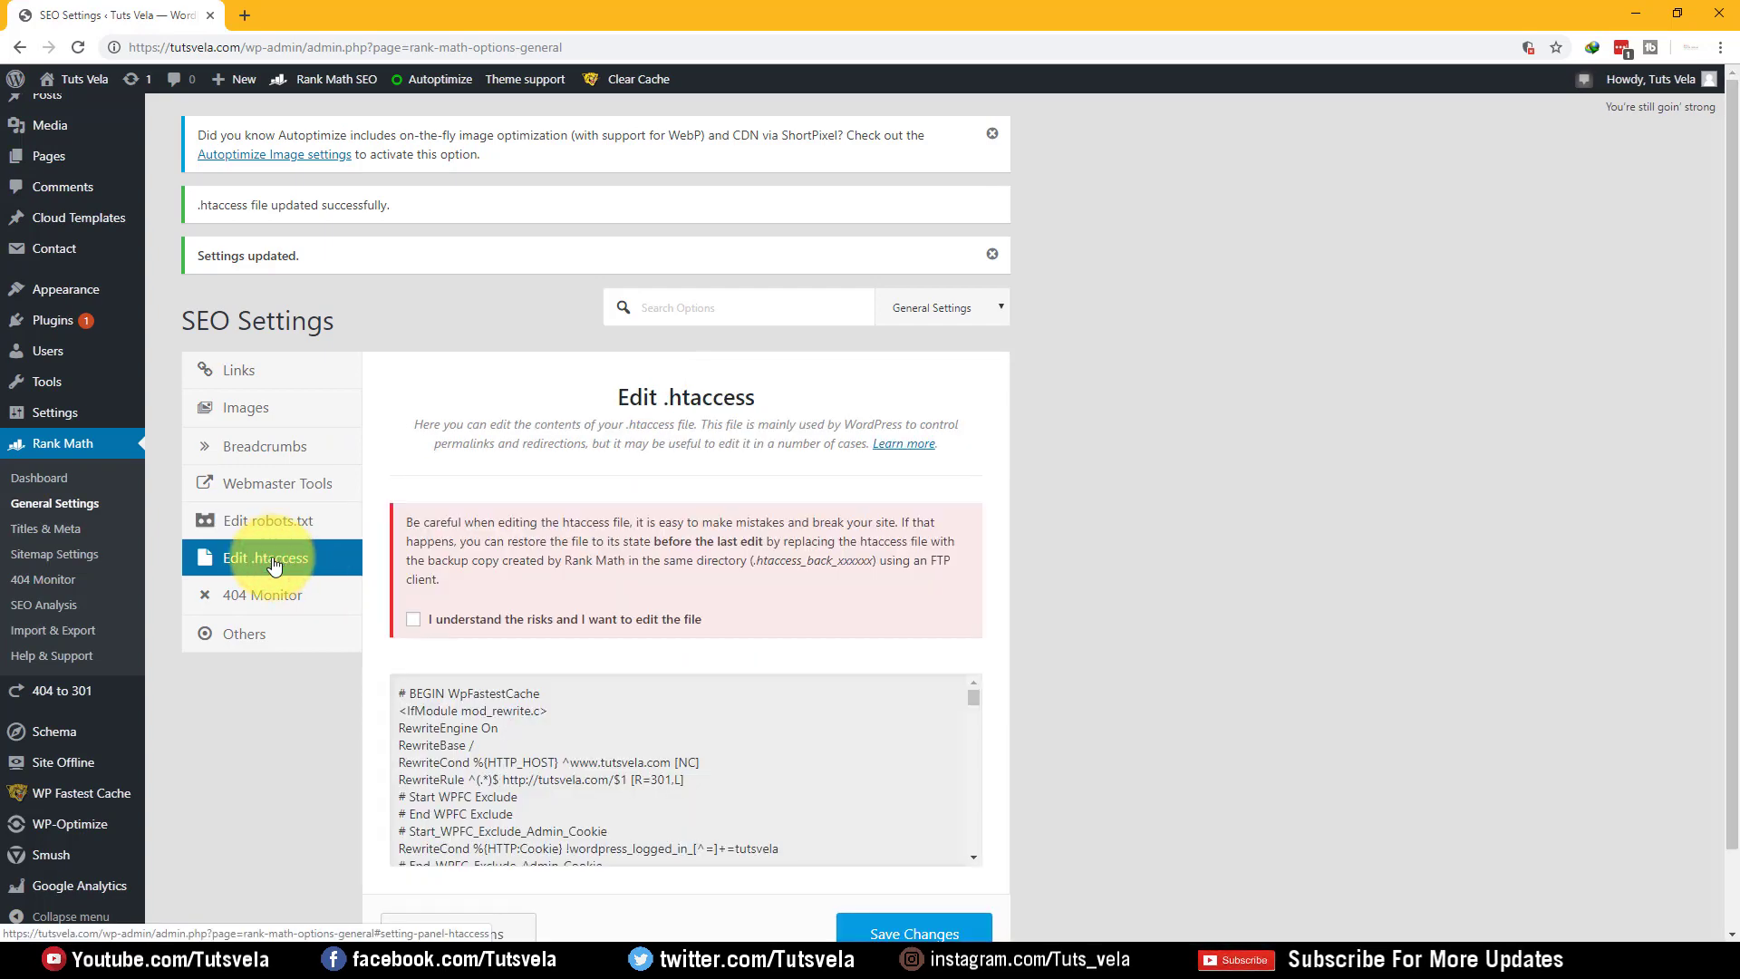
pyautogui.scroll(-2, 544, 417)
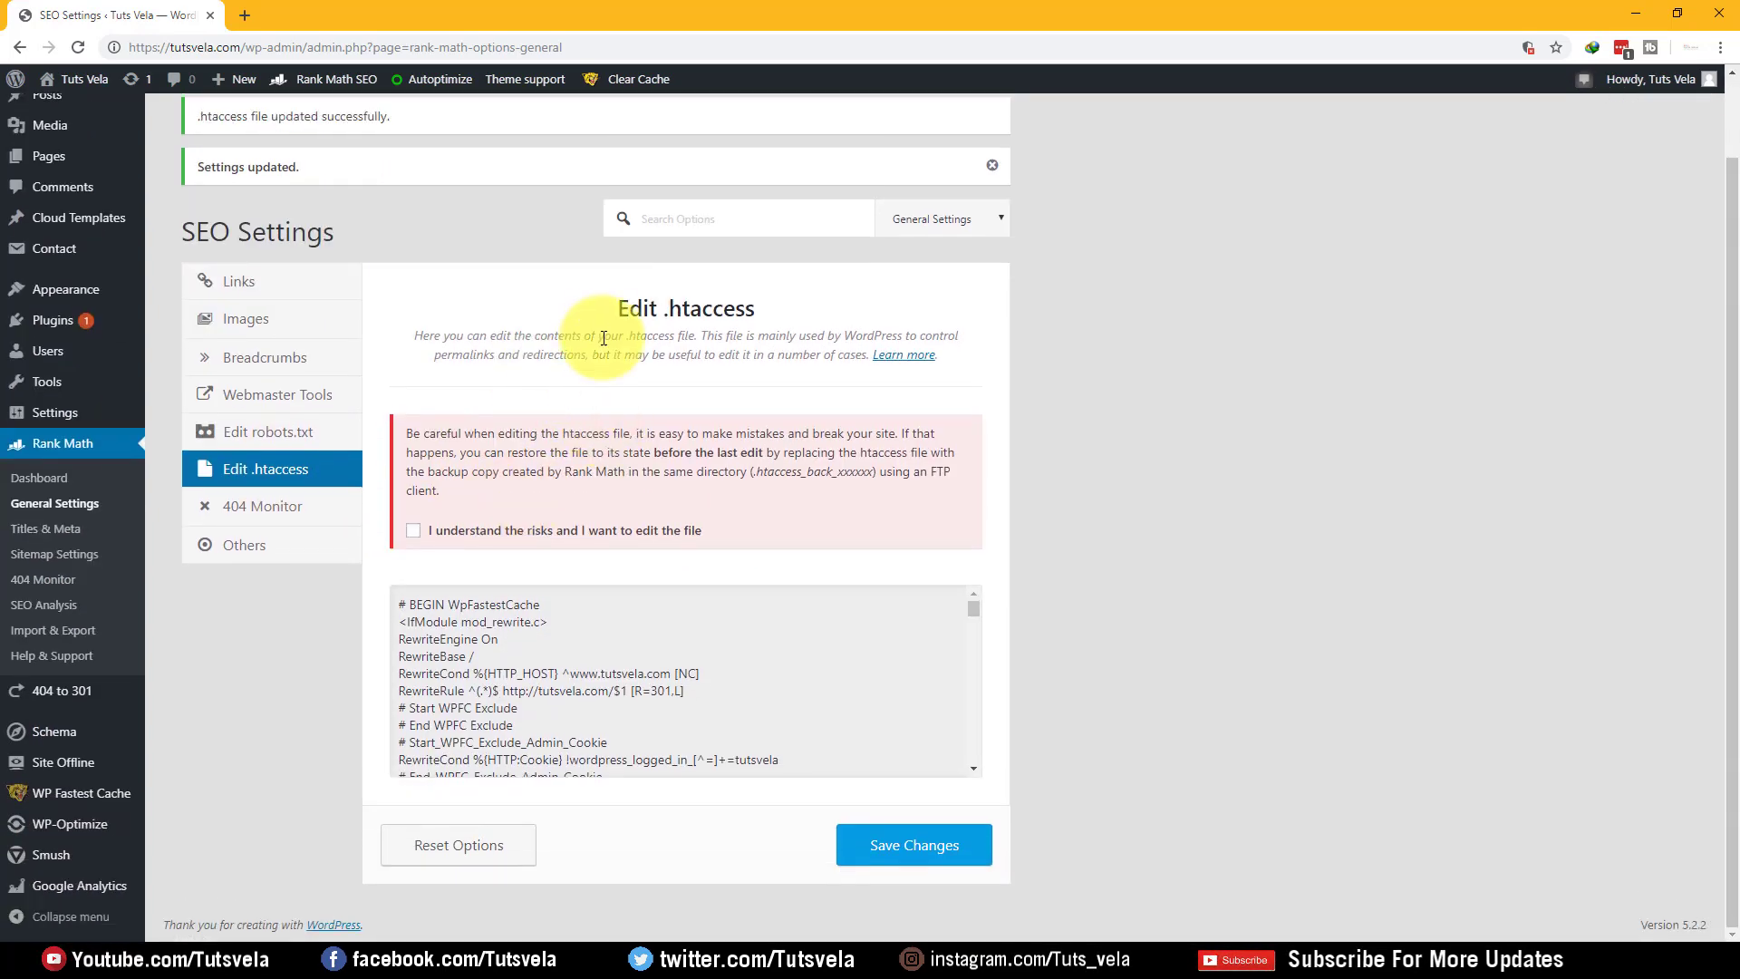
pyautogui.scroll(-6, 470, 592)
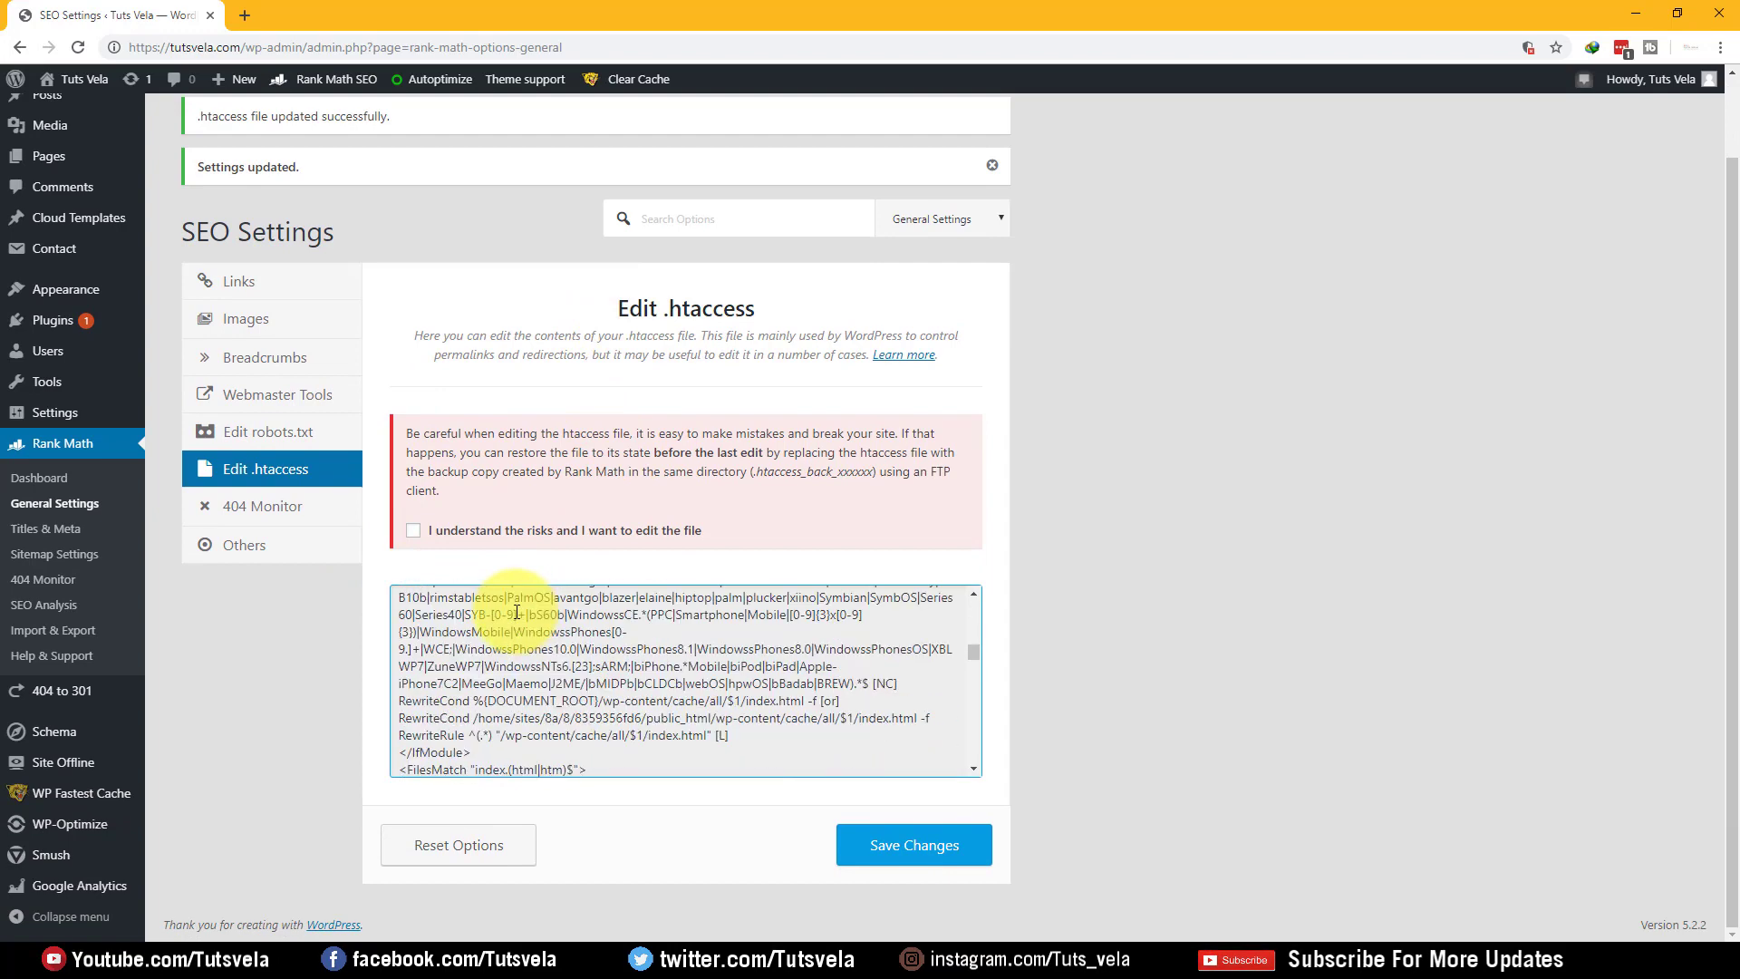
# - Review the 404 Monitor's mode, log limit, excluded paths and query parameter options
pyautogui.click(246, 504)
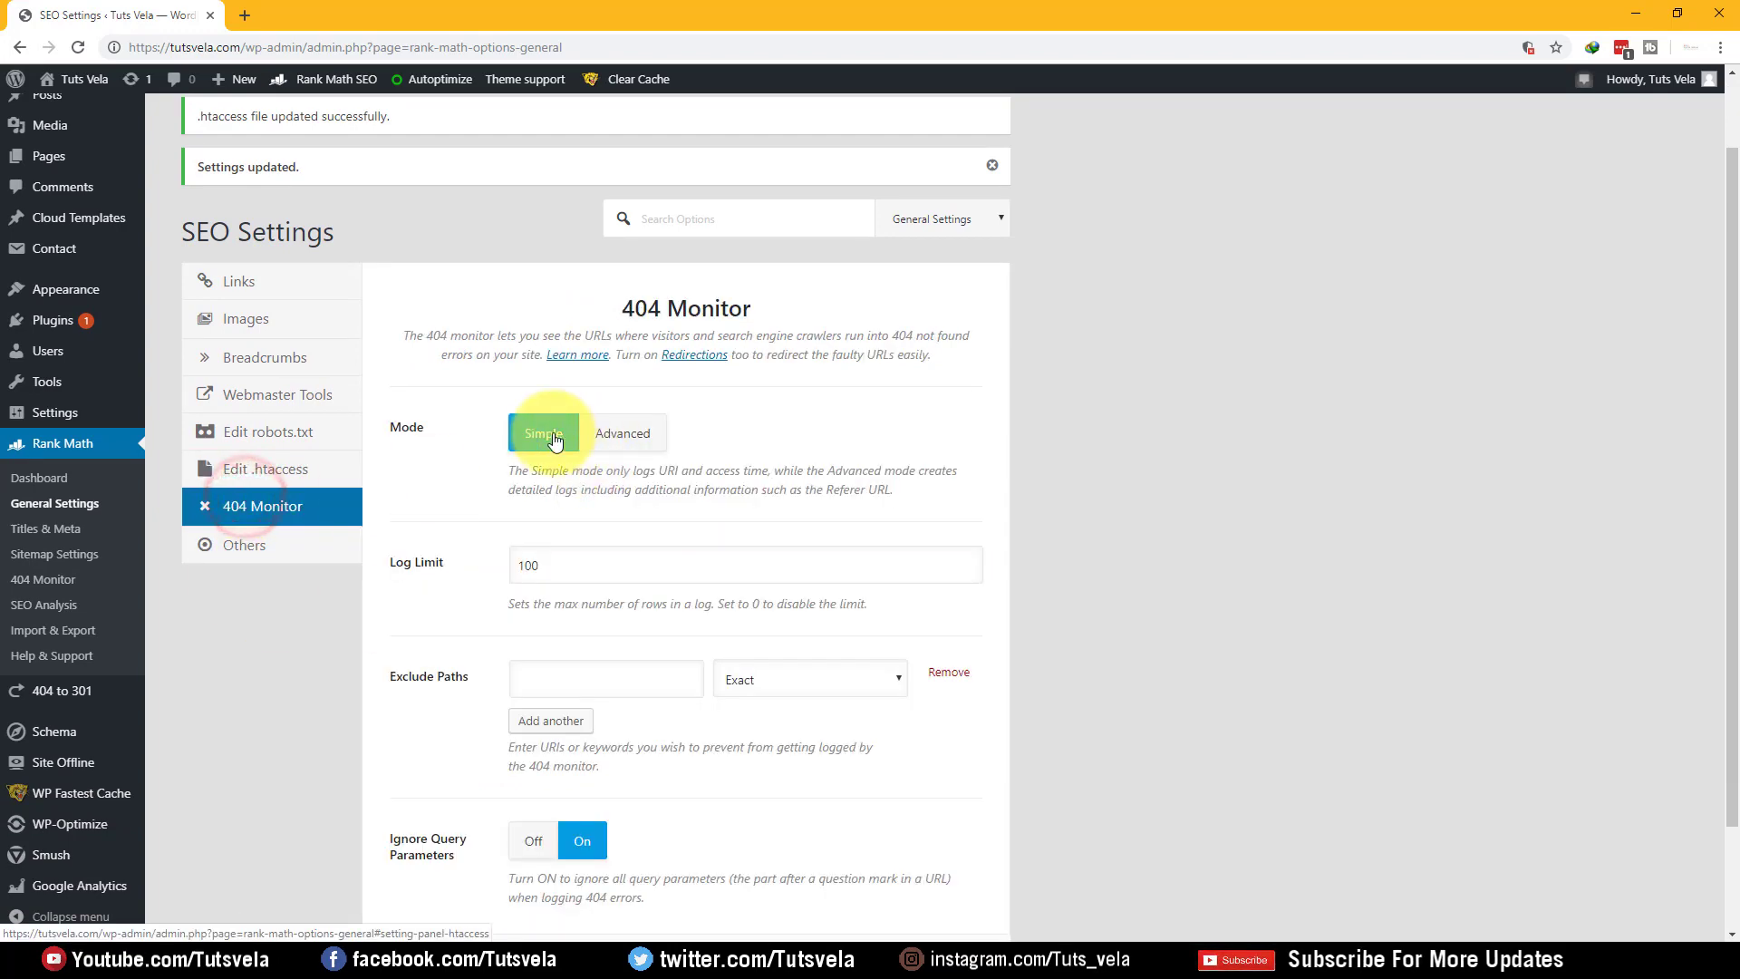
pyautogui.scroll(-1, 431, 499)
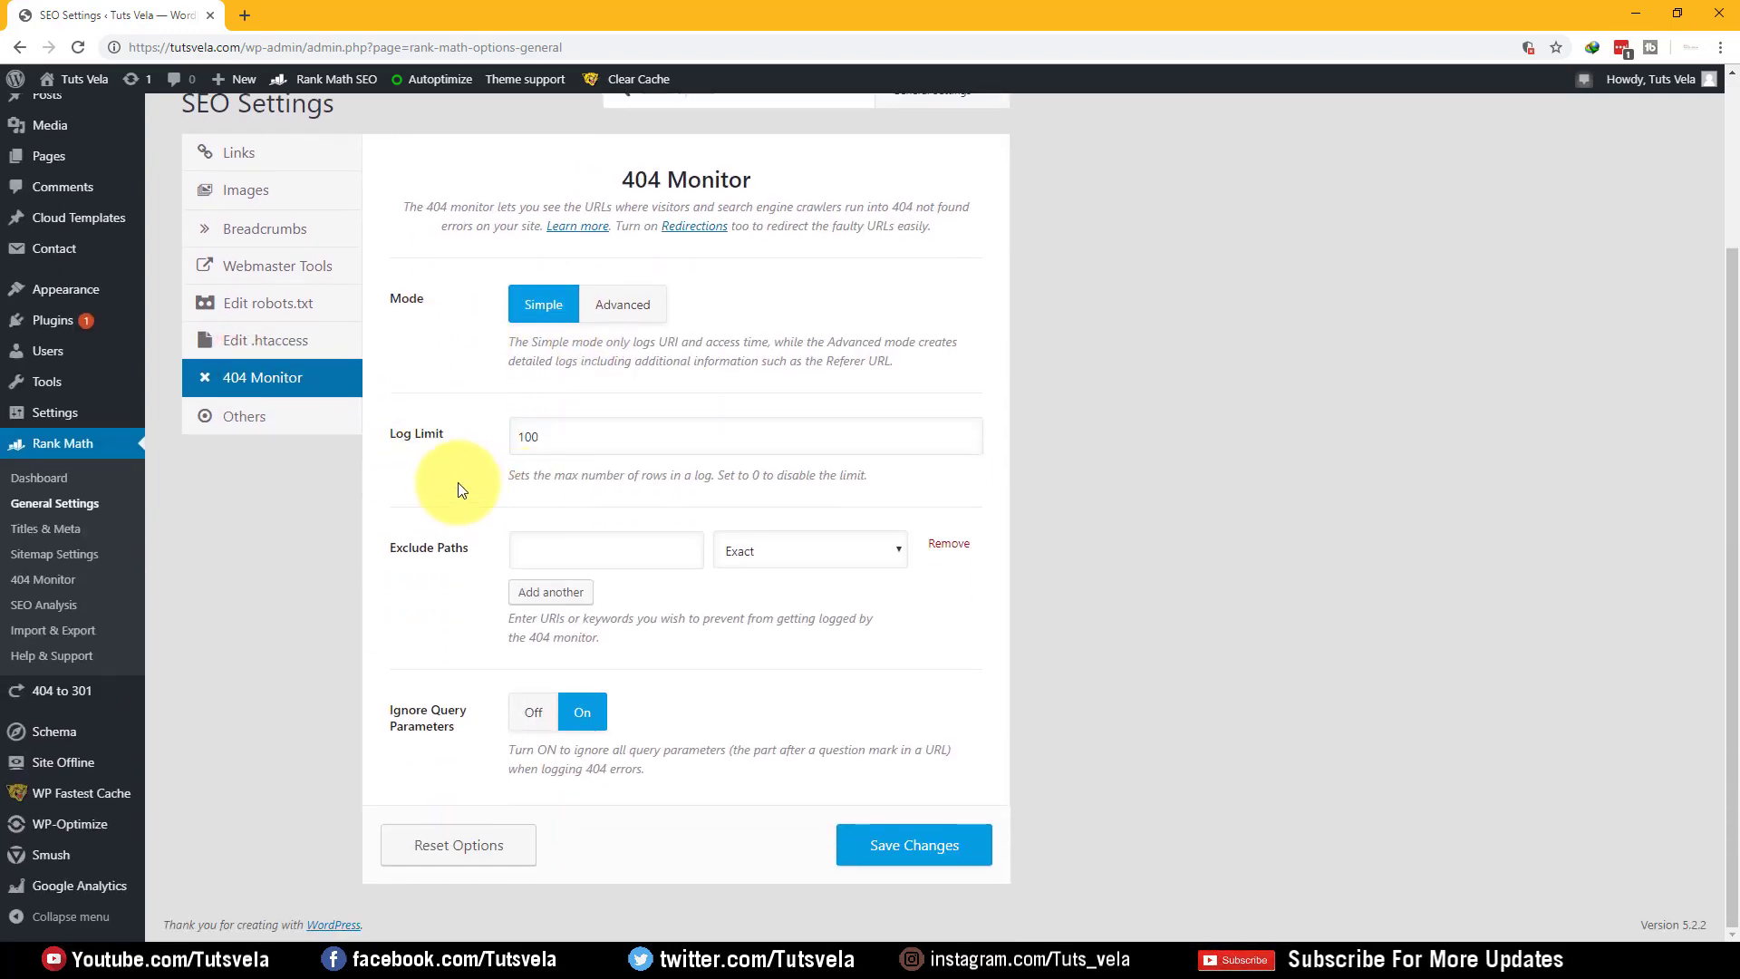
pyautogui.scroll(3, 272, 535)
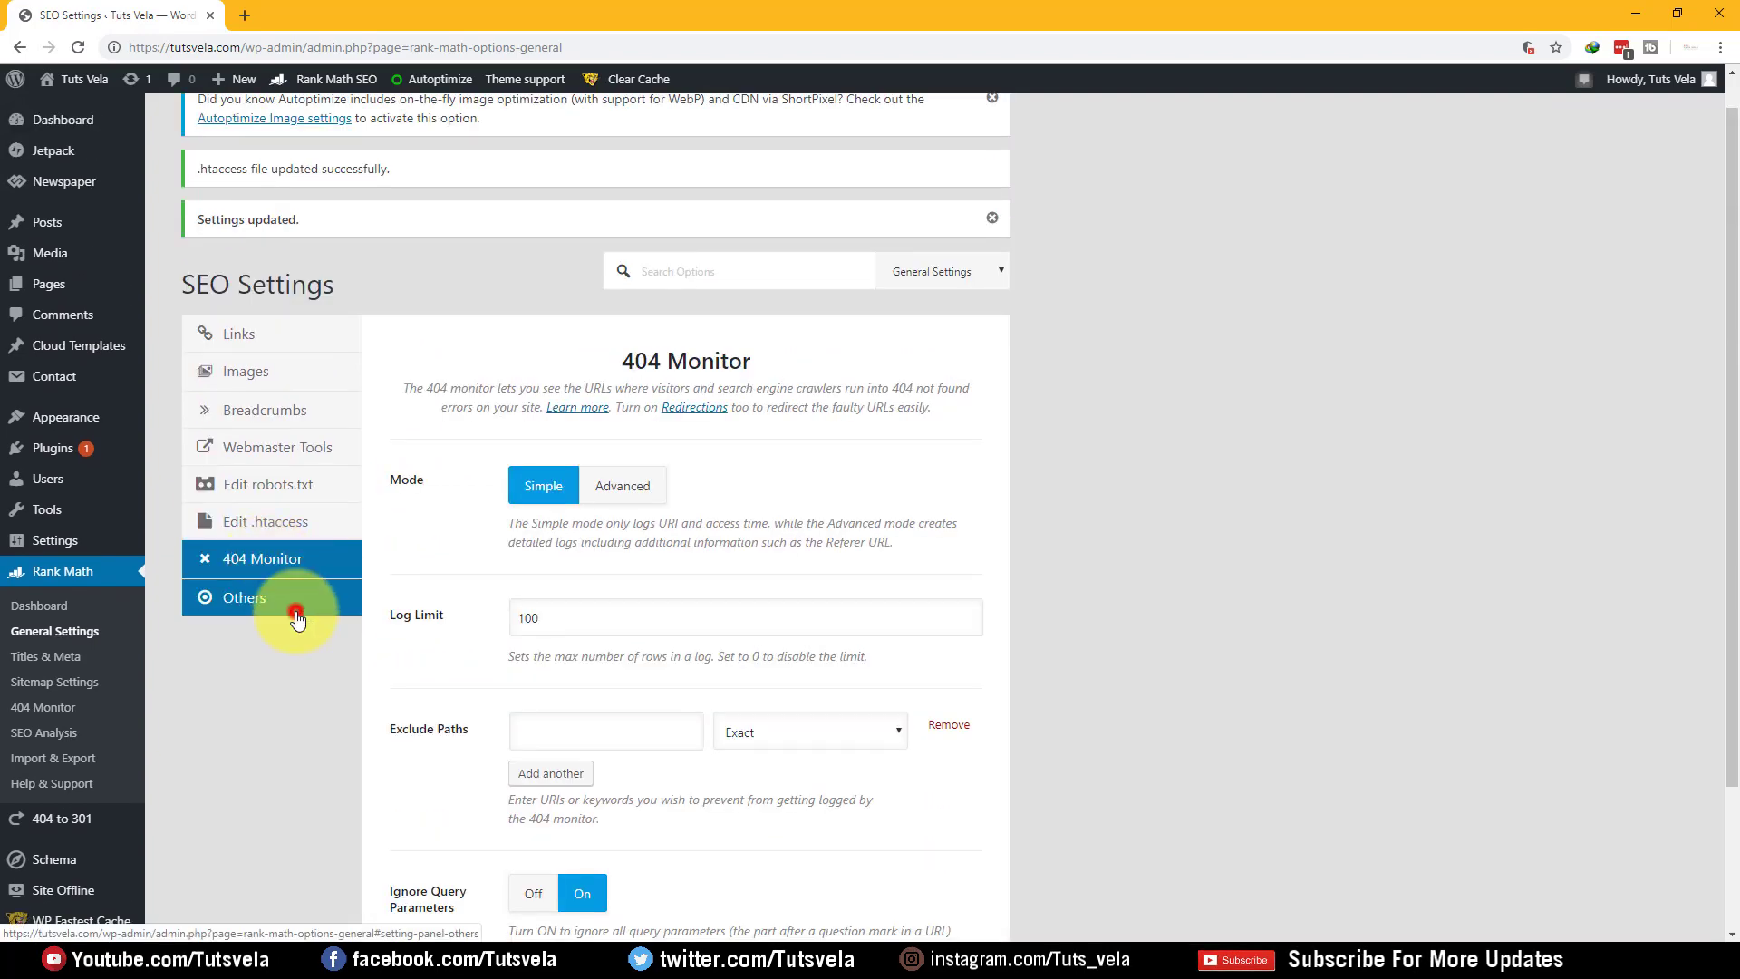
# - In the Others settings, turn on Show SEO Score and set the SEO Score Template to Square
pyautogui.click(286, 603)
pyautogui.scroll(-1, 421, 504)
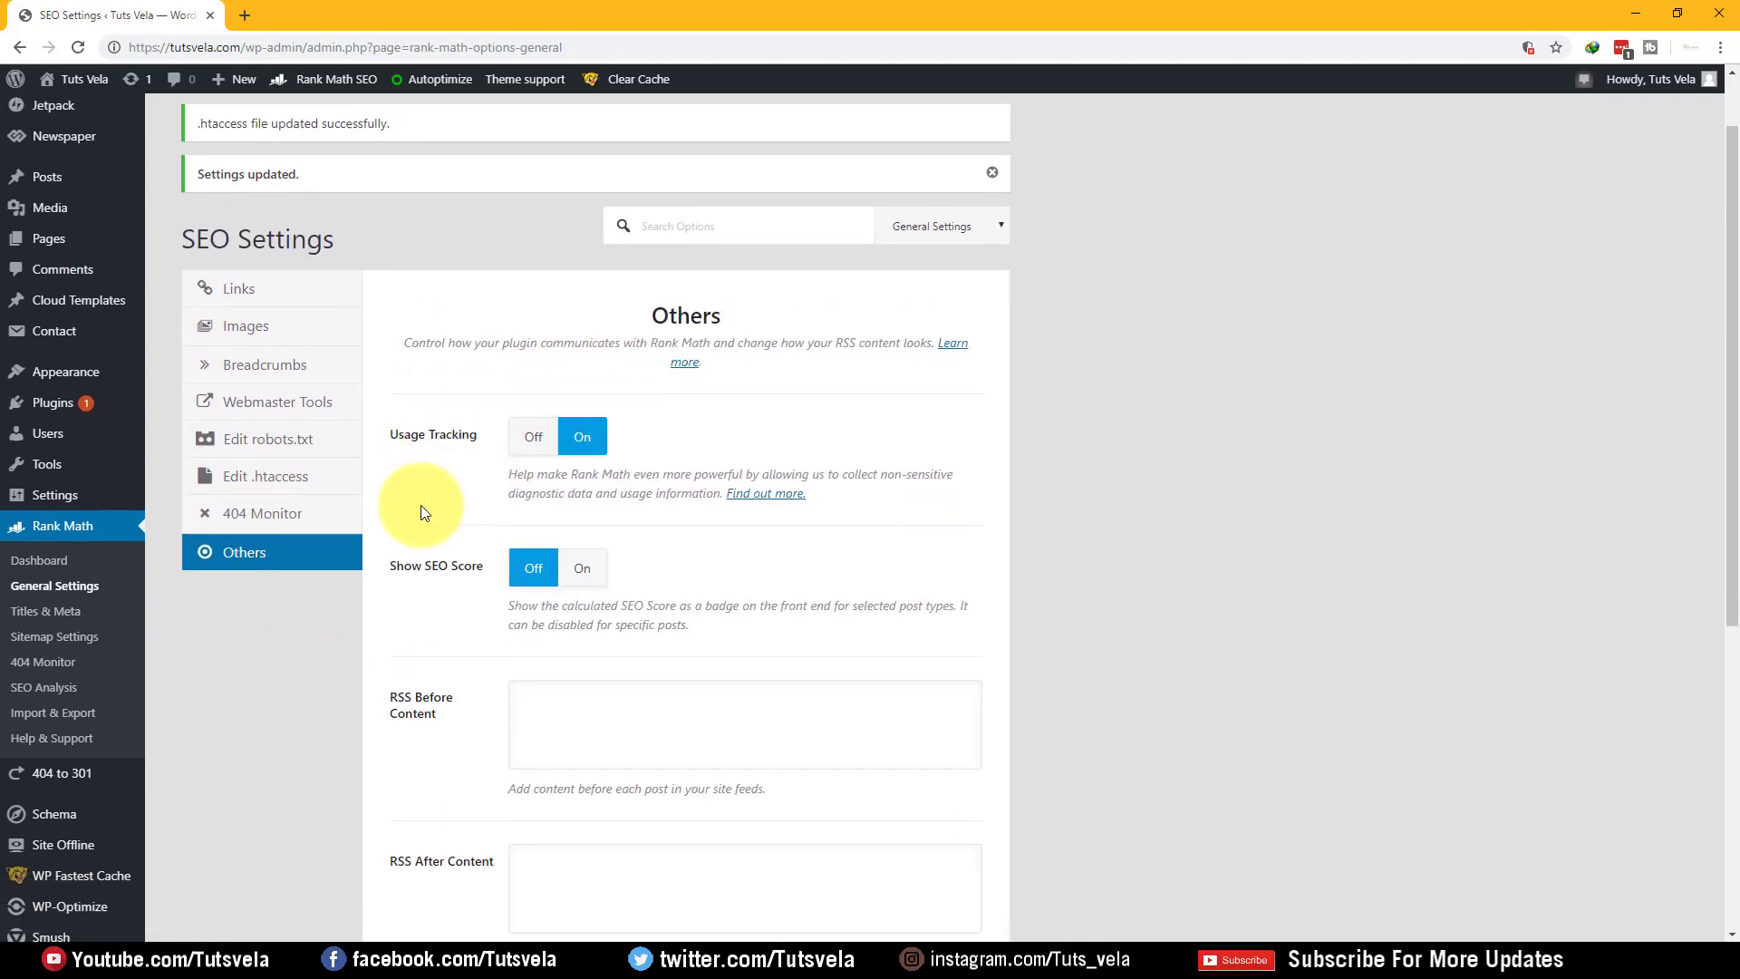
pyautogui.moveTo(401, 529); pyautogui.dragTo(480, 526)
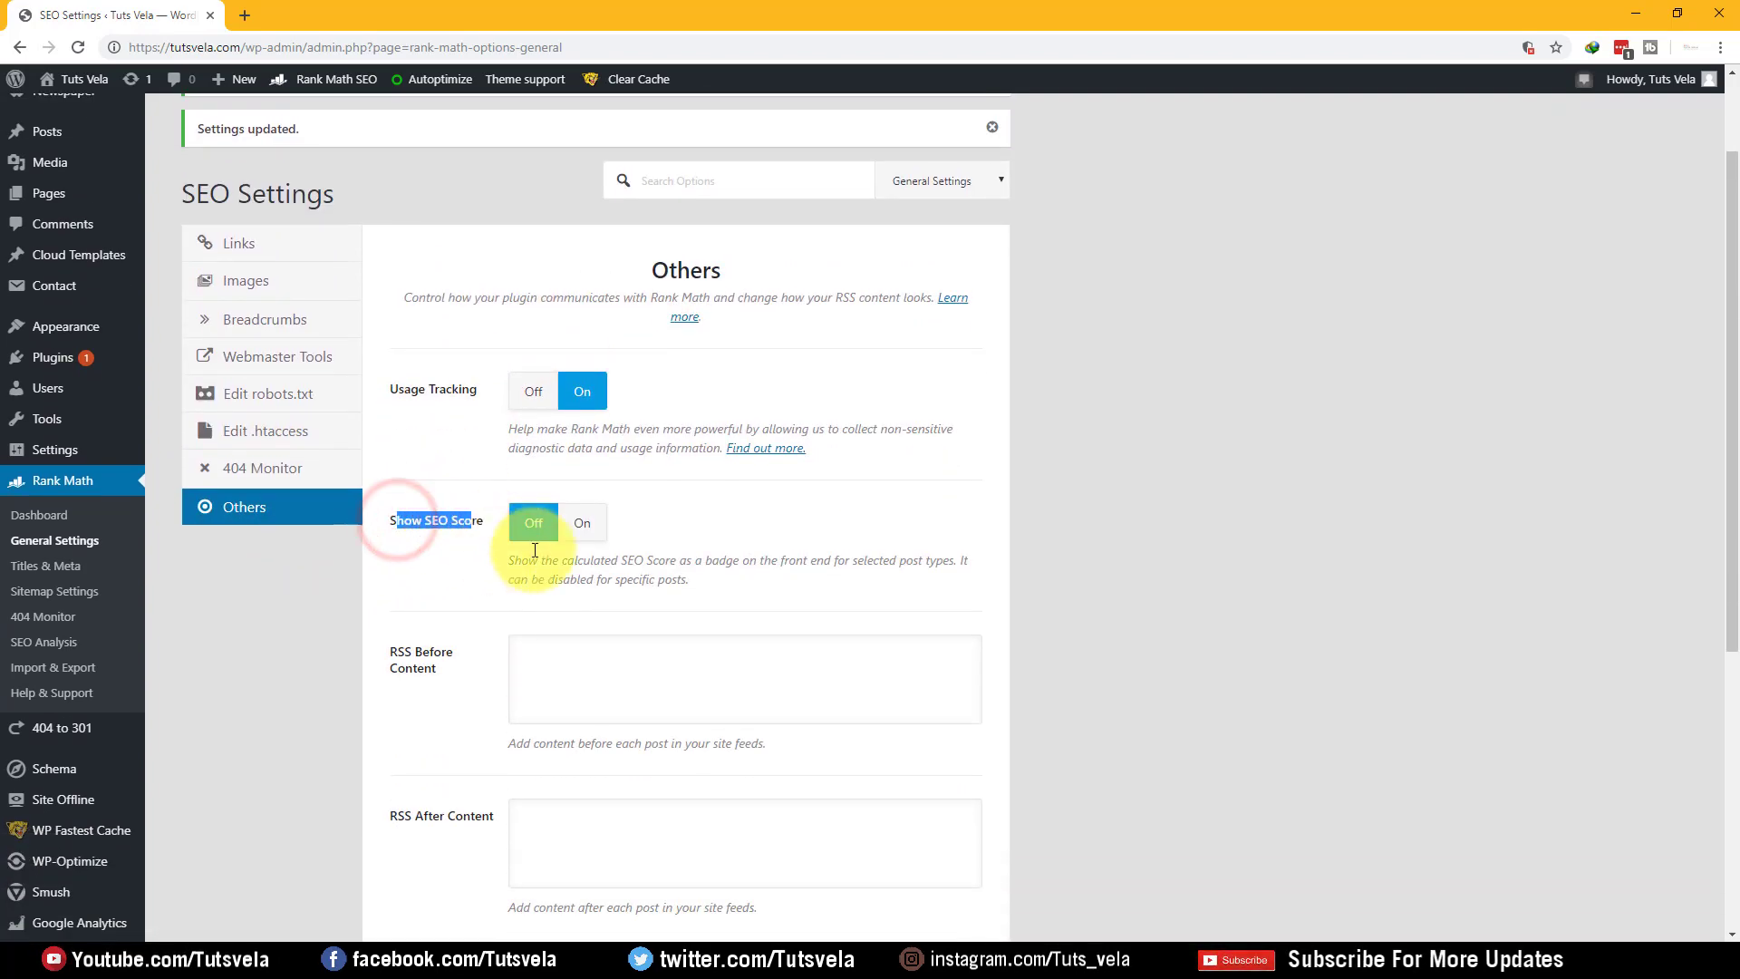
pyautogui.click(567, 523)
pyautogui.scroll(-2, 412, 574)
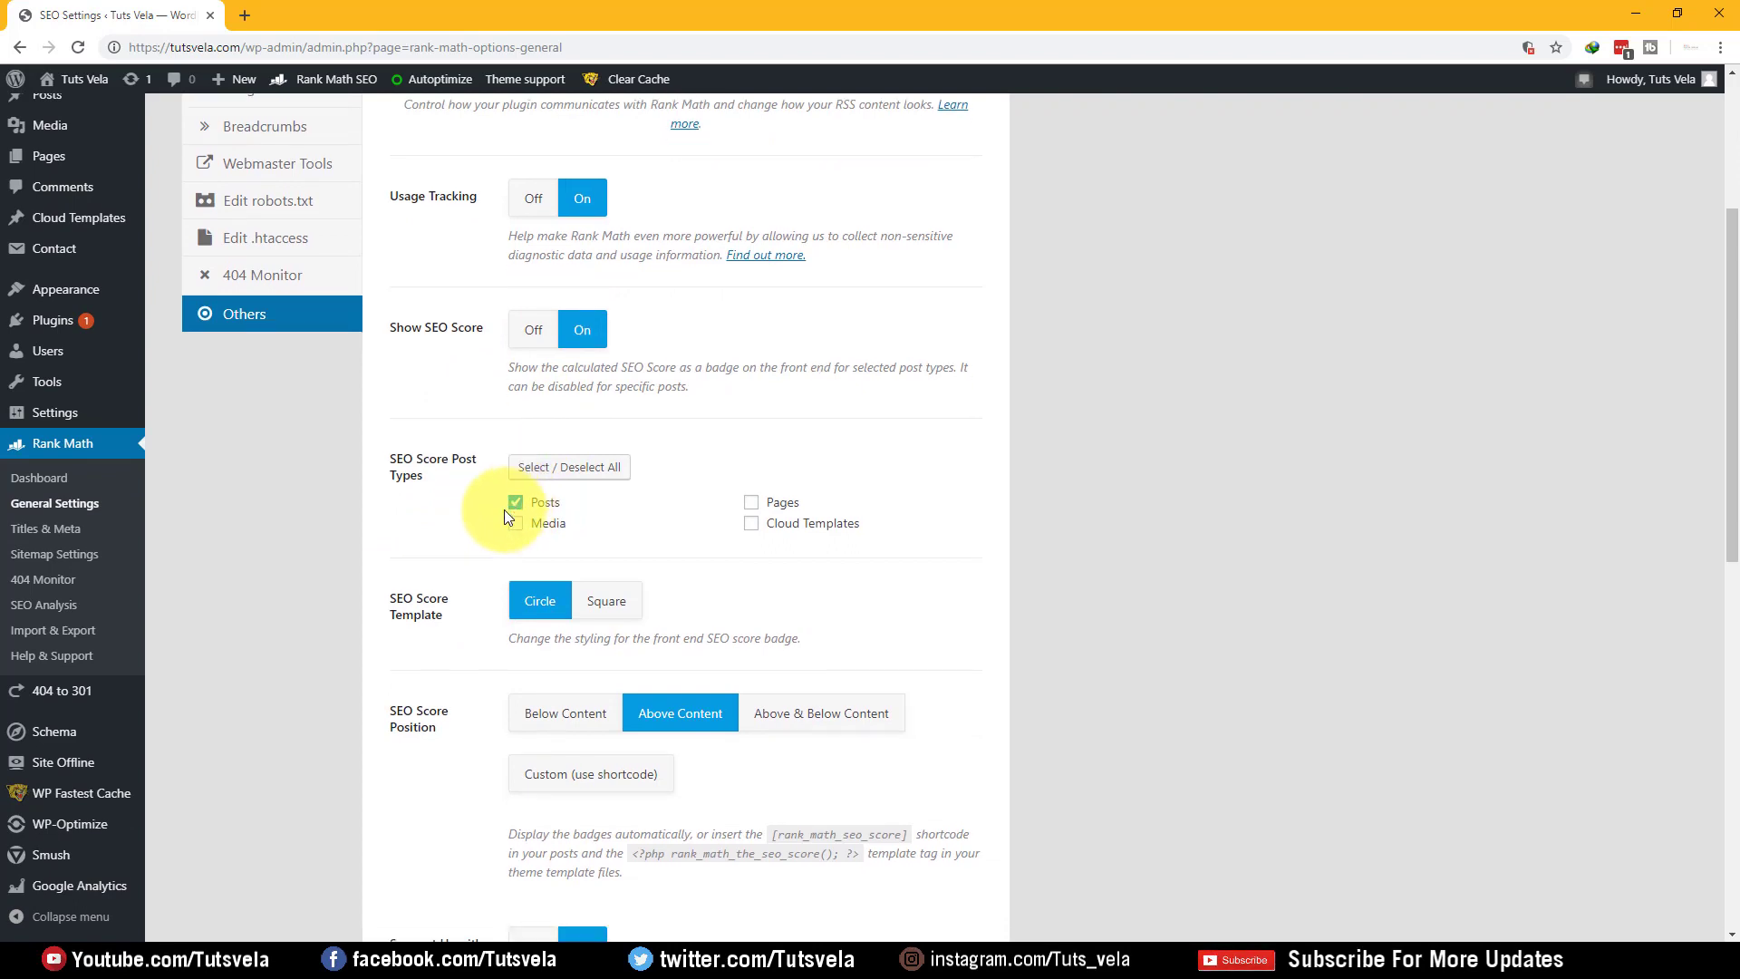
pyautogui.scroll(-2, 505, 522)
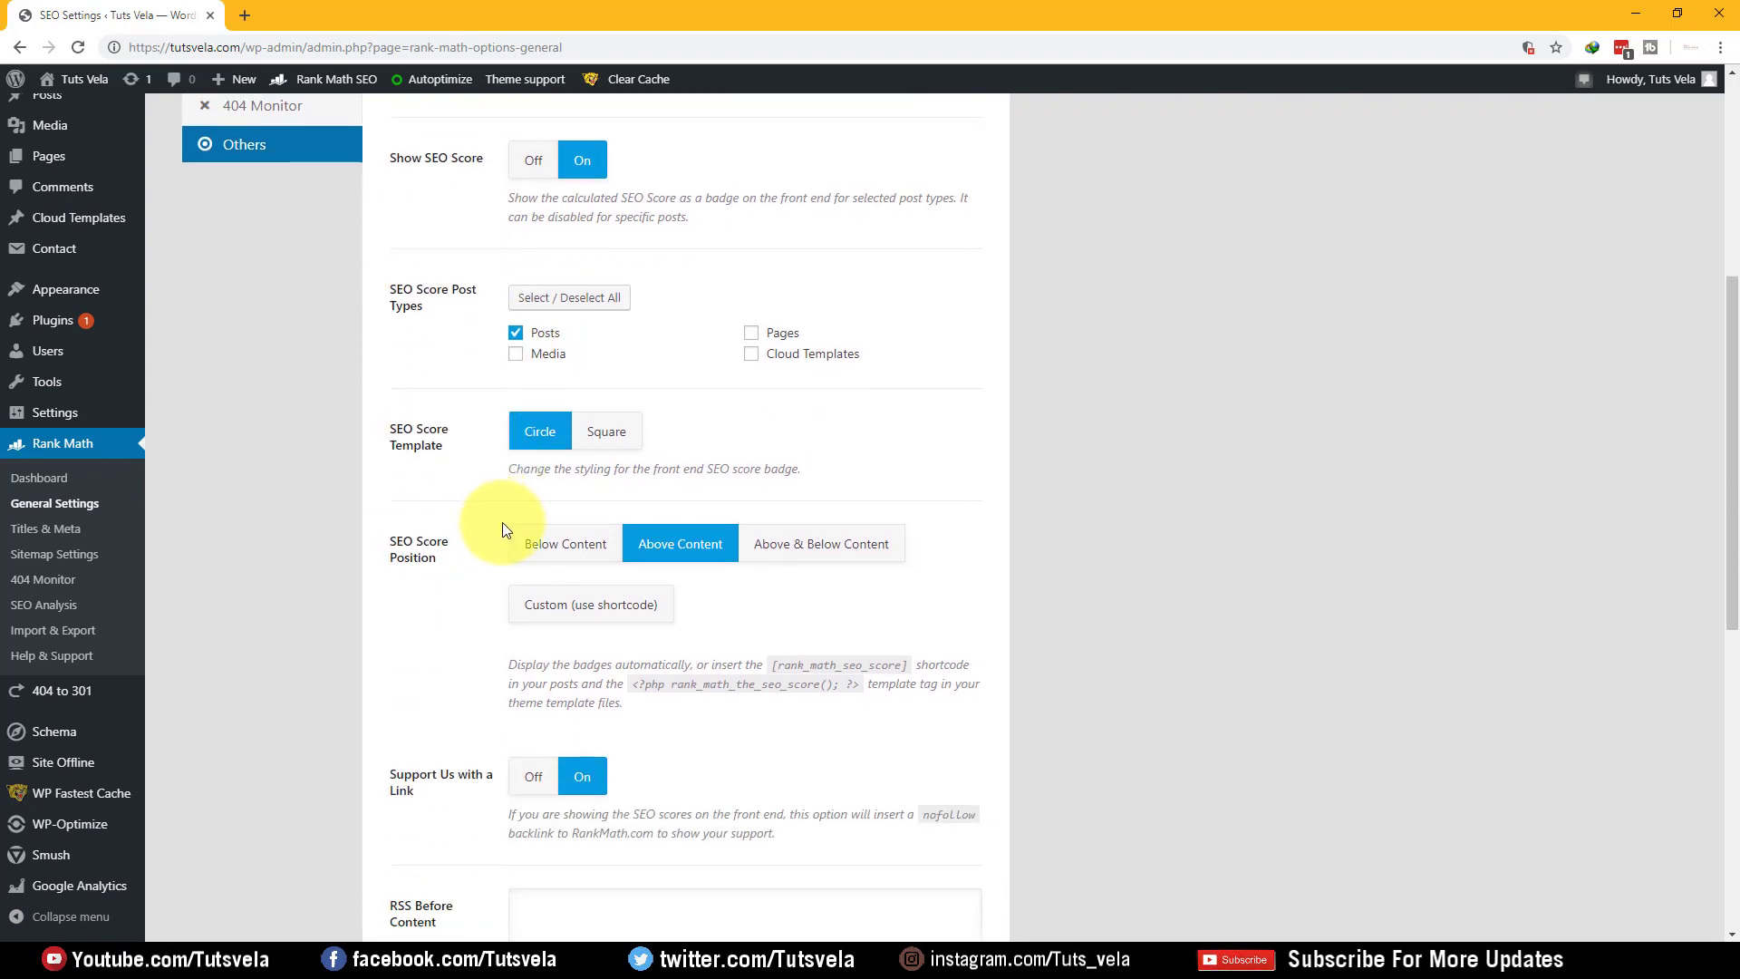
pyautogui.click(606, 432)
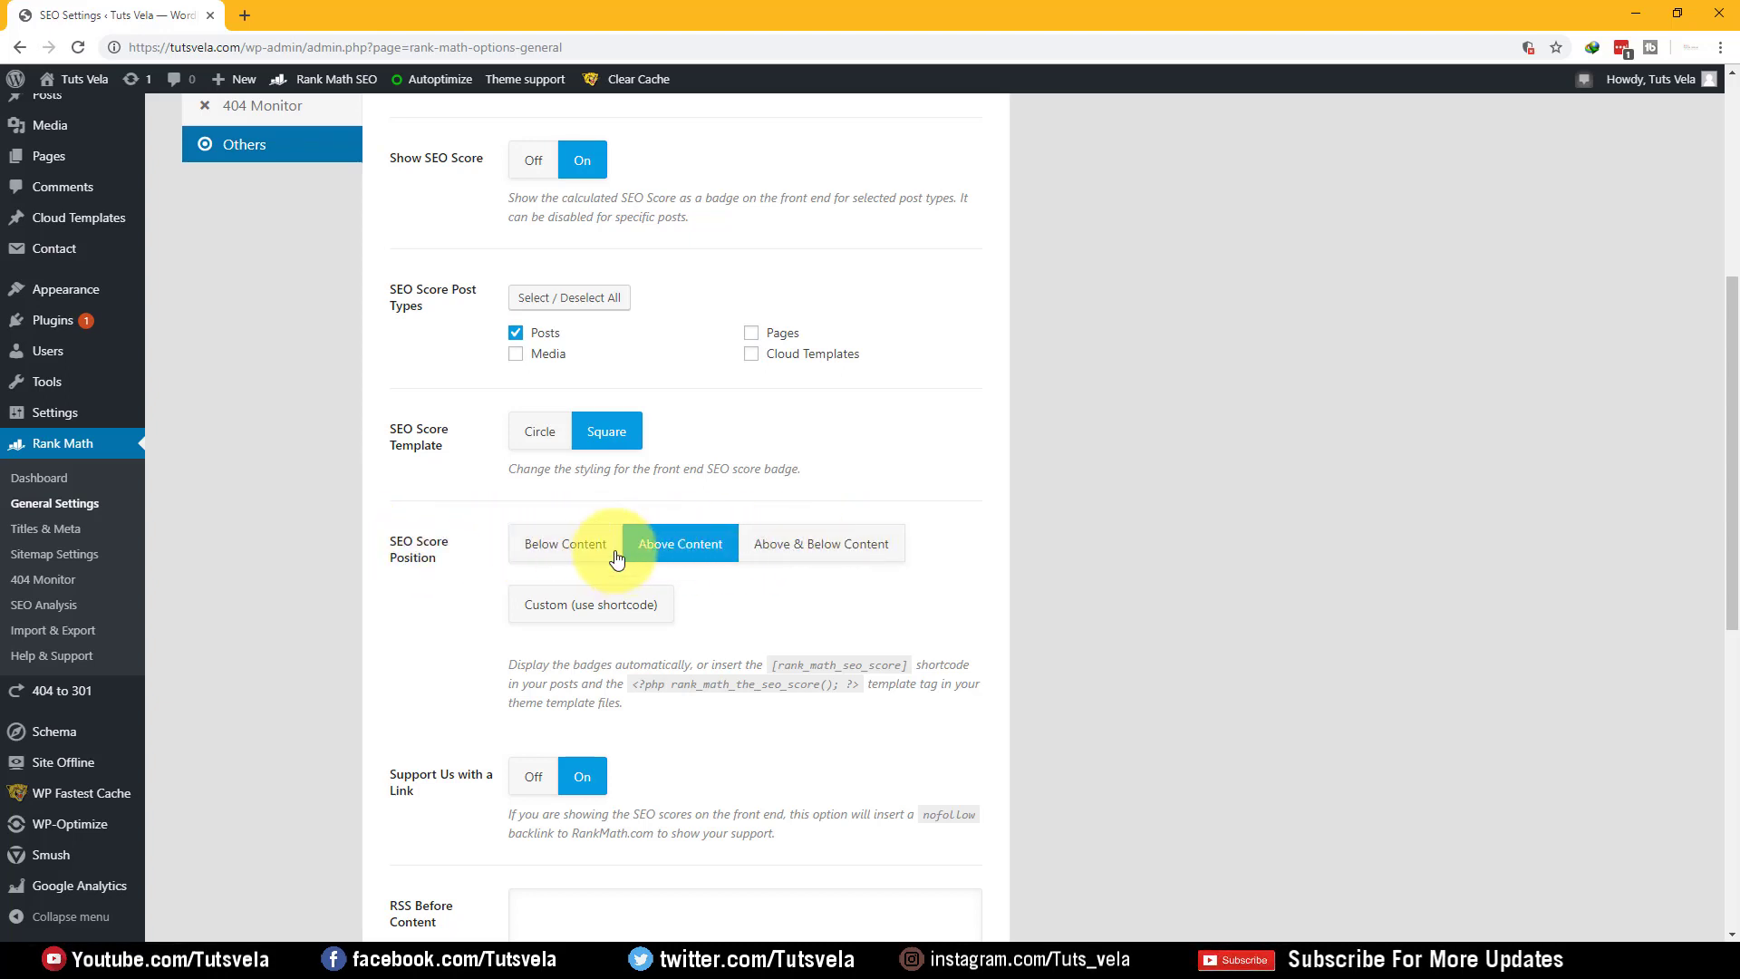
# - Check the score position, support link and RSS content options with their available variables, and save the Others settings
pyautogui.scroll(-2, 462, 534)
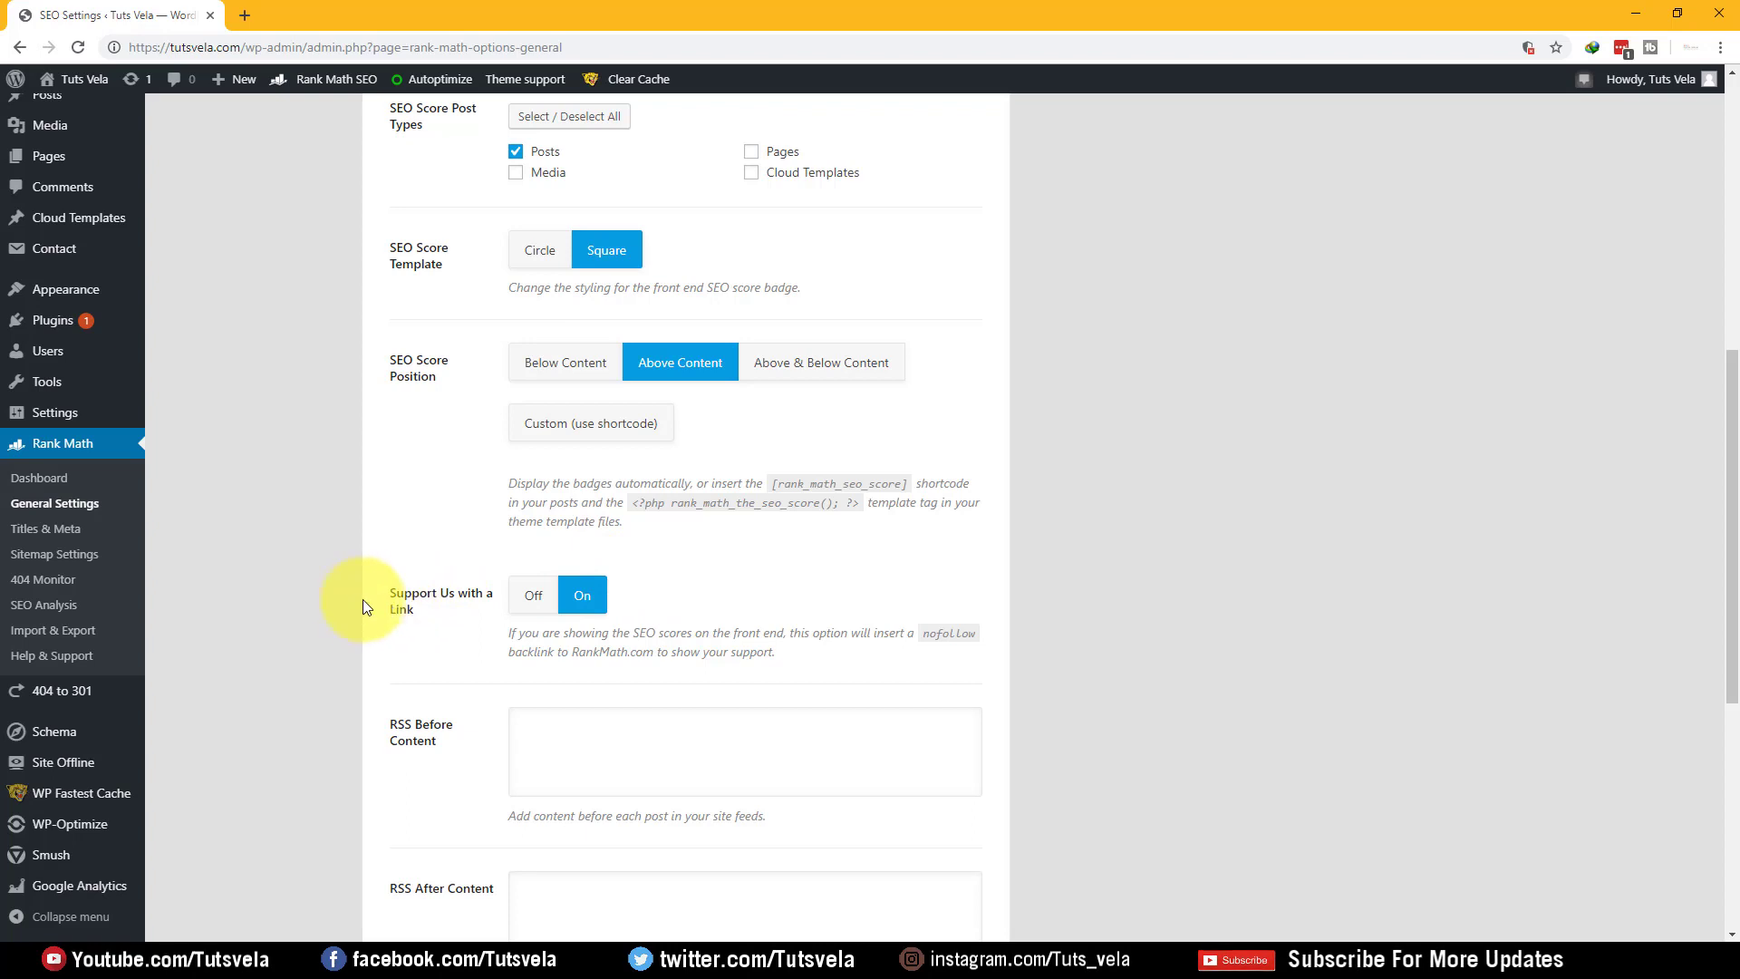
pyautogui.scroll(-2, 580, 580)
pyautogui.click(583, 571)
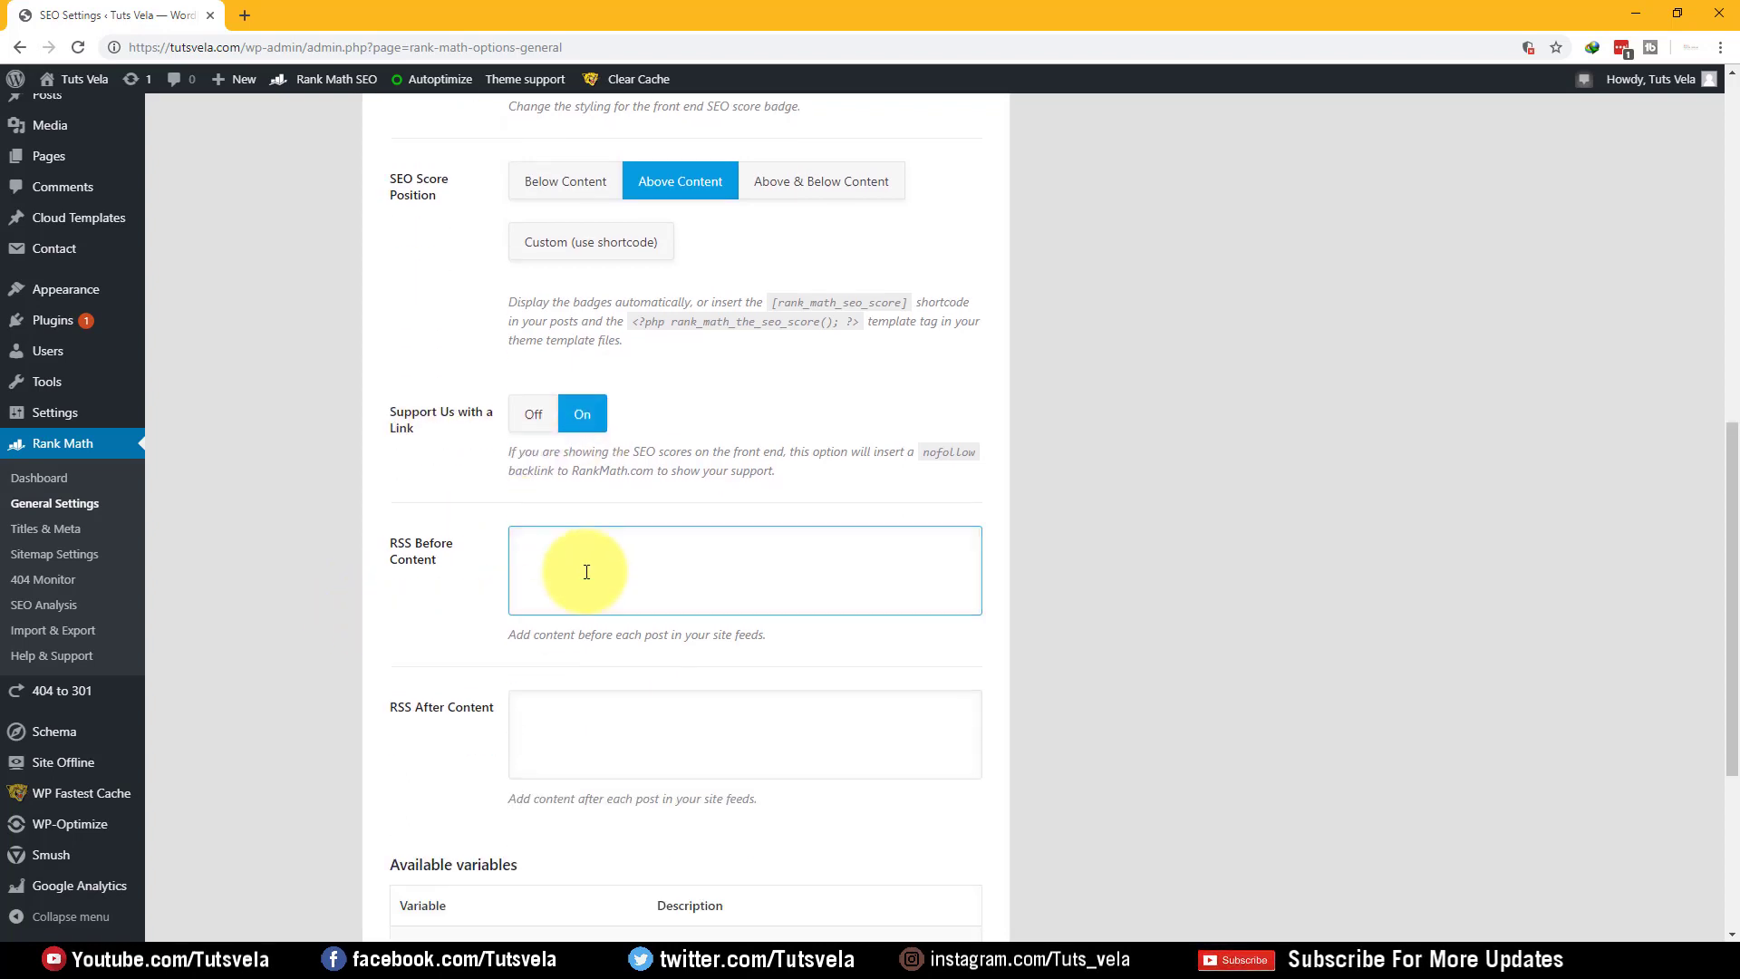
pyautogui.scroll(-2, 580, 567)
pyautogui.scroll(-2, 578, 554)
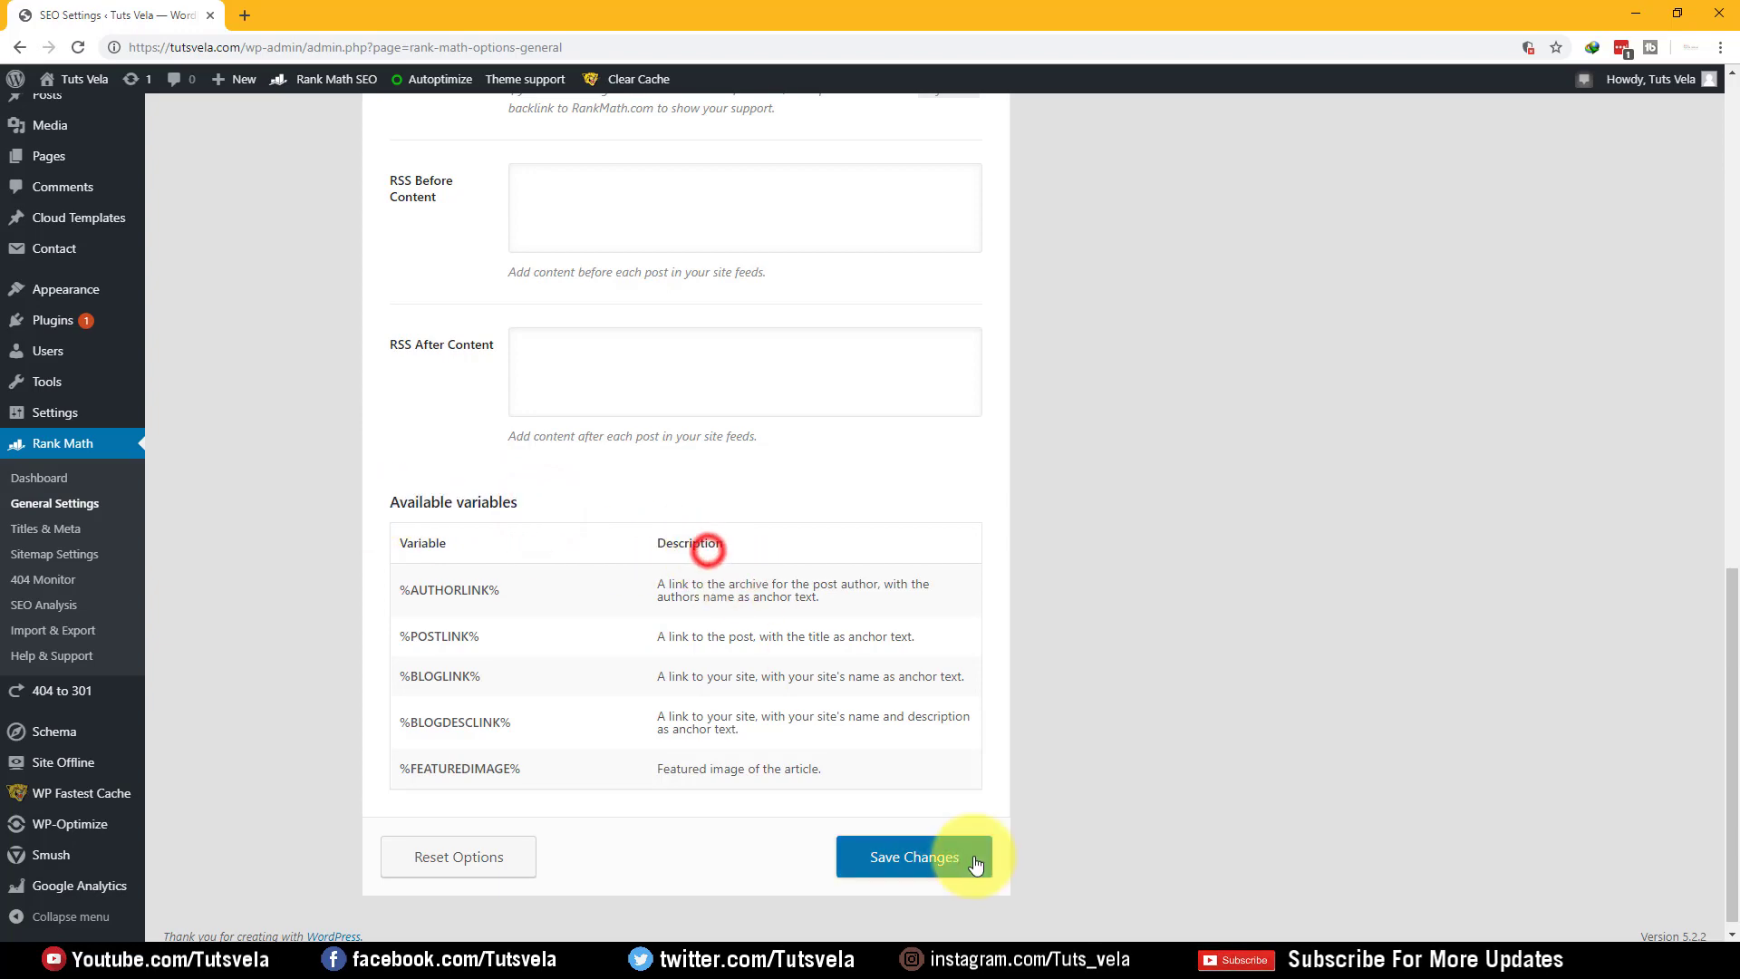
pyautogui.click(971, 856)
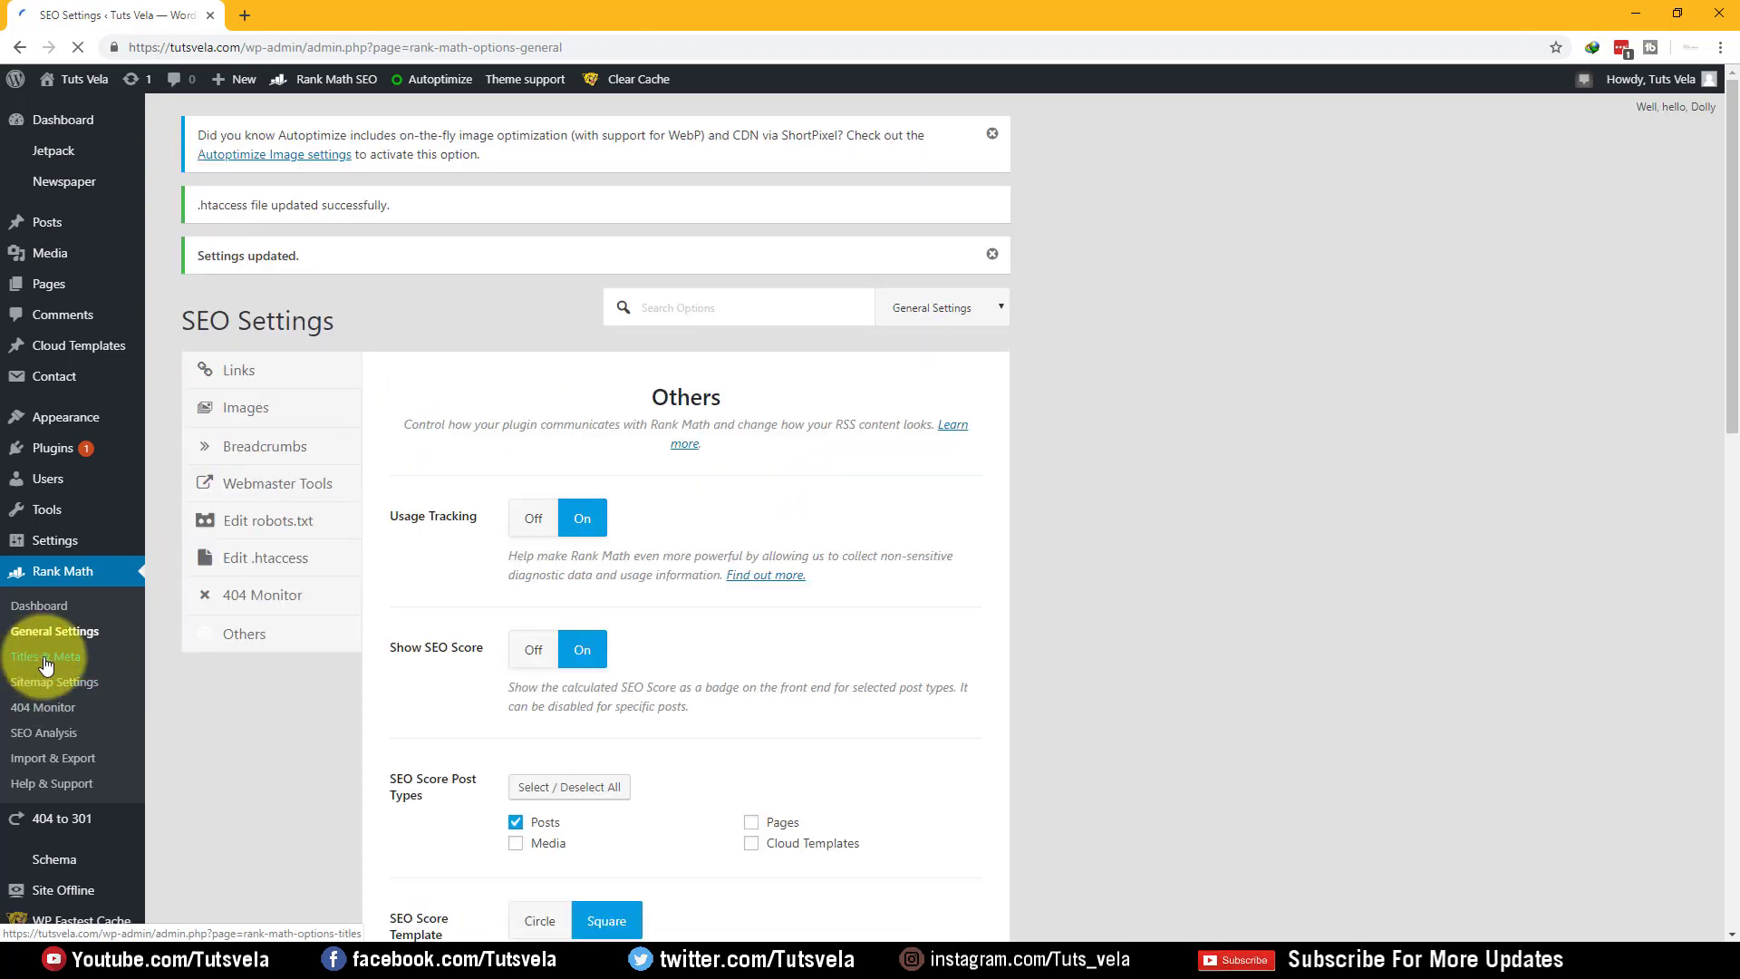
# - In Titles & Meta, examine the Global Meta options for robots meta, separator character, title rewriting, OpenGraph thumbnail and Twitter card type
pyautogui.click(45, 660)
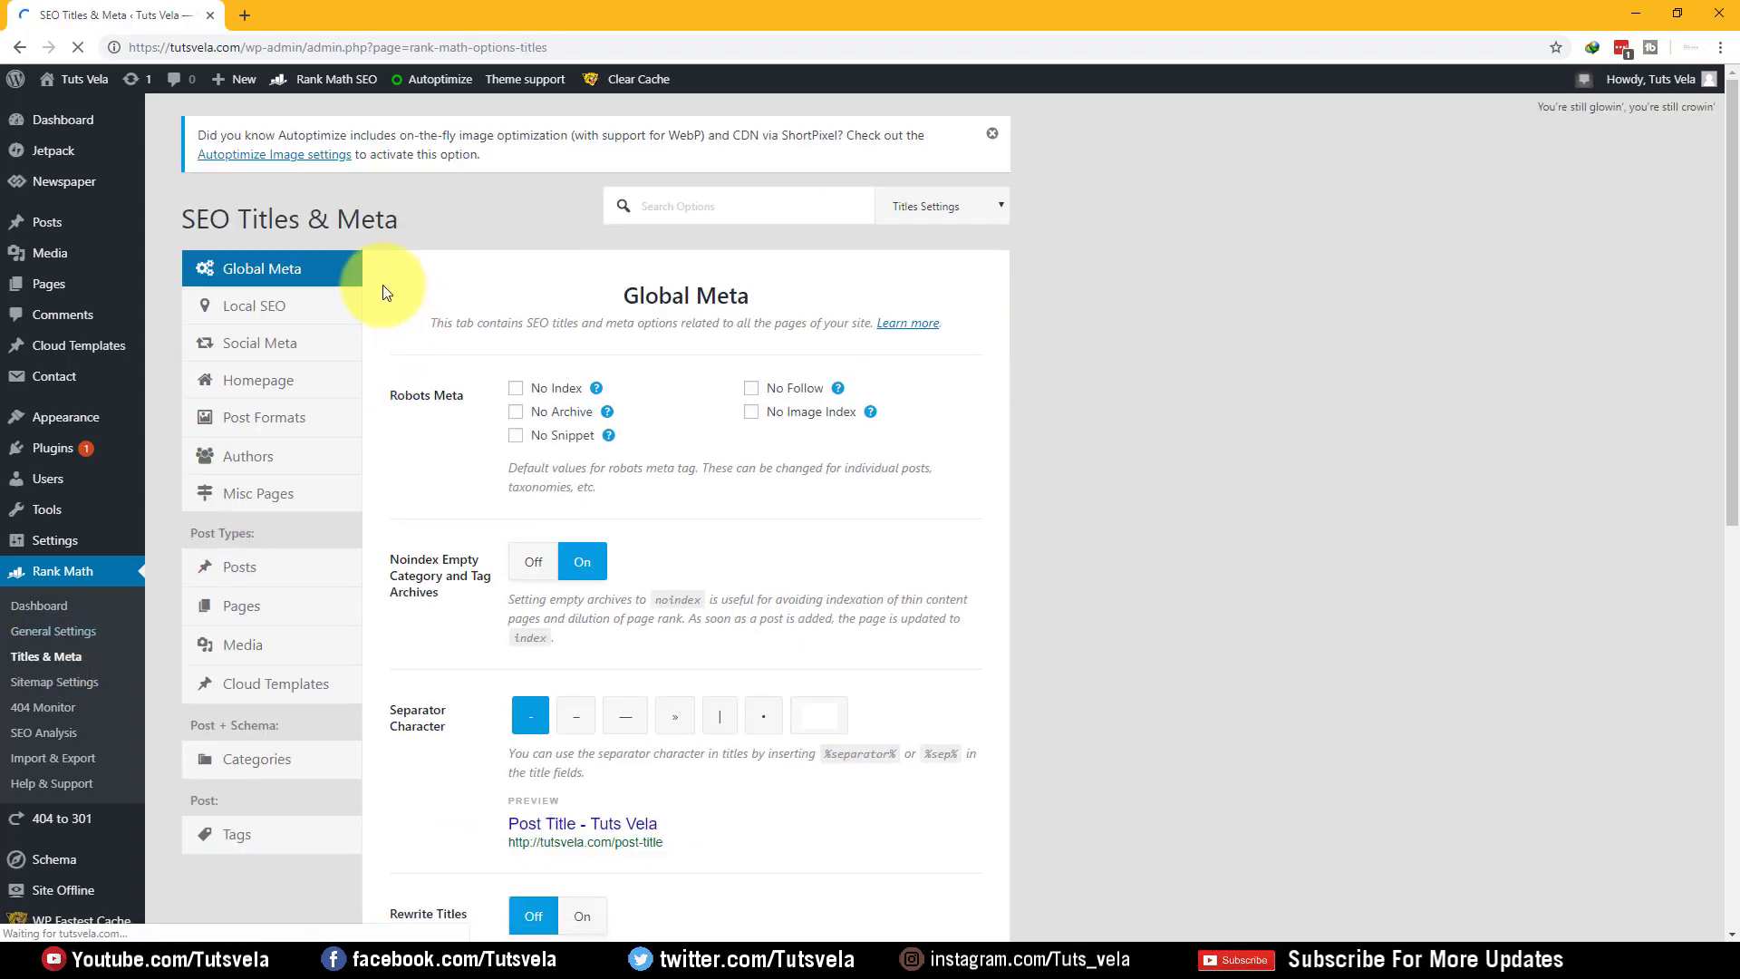
pyautogui.moveTo(463, 399); pyautogui.dragTo(414, 408)
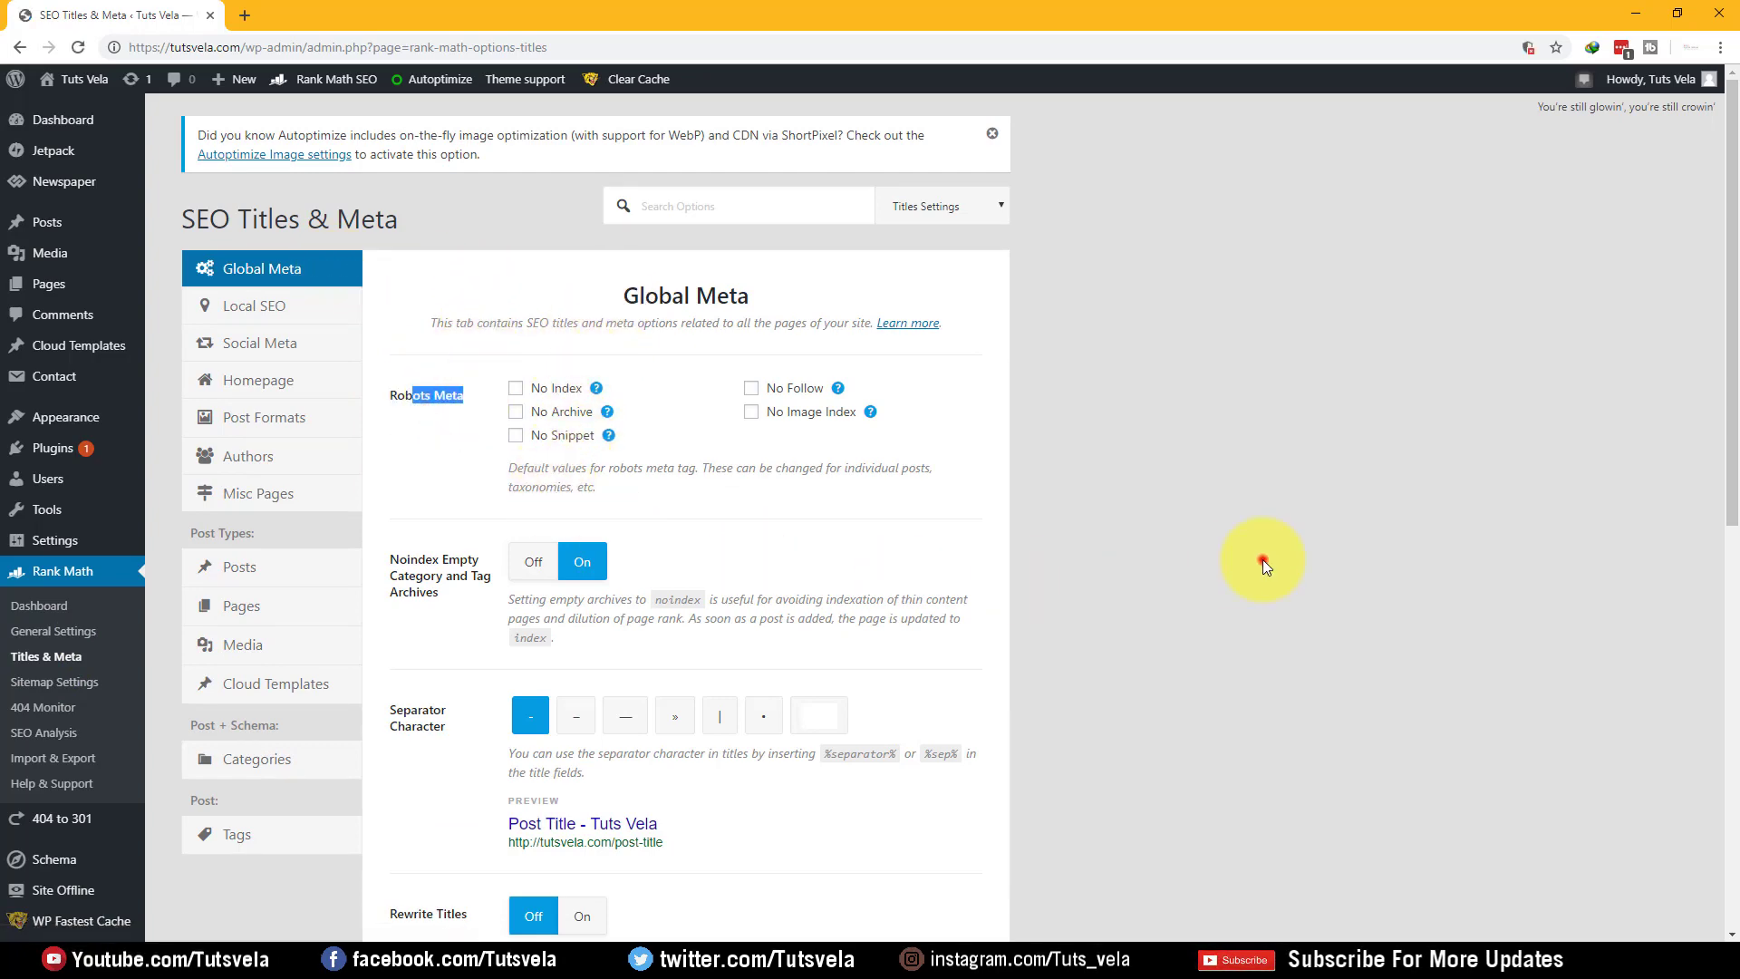
pyautogui.scroll(-4, 897, 516)
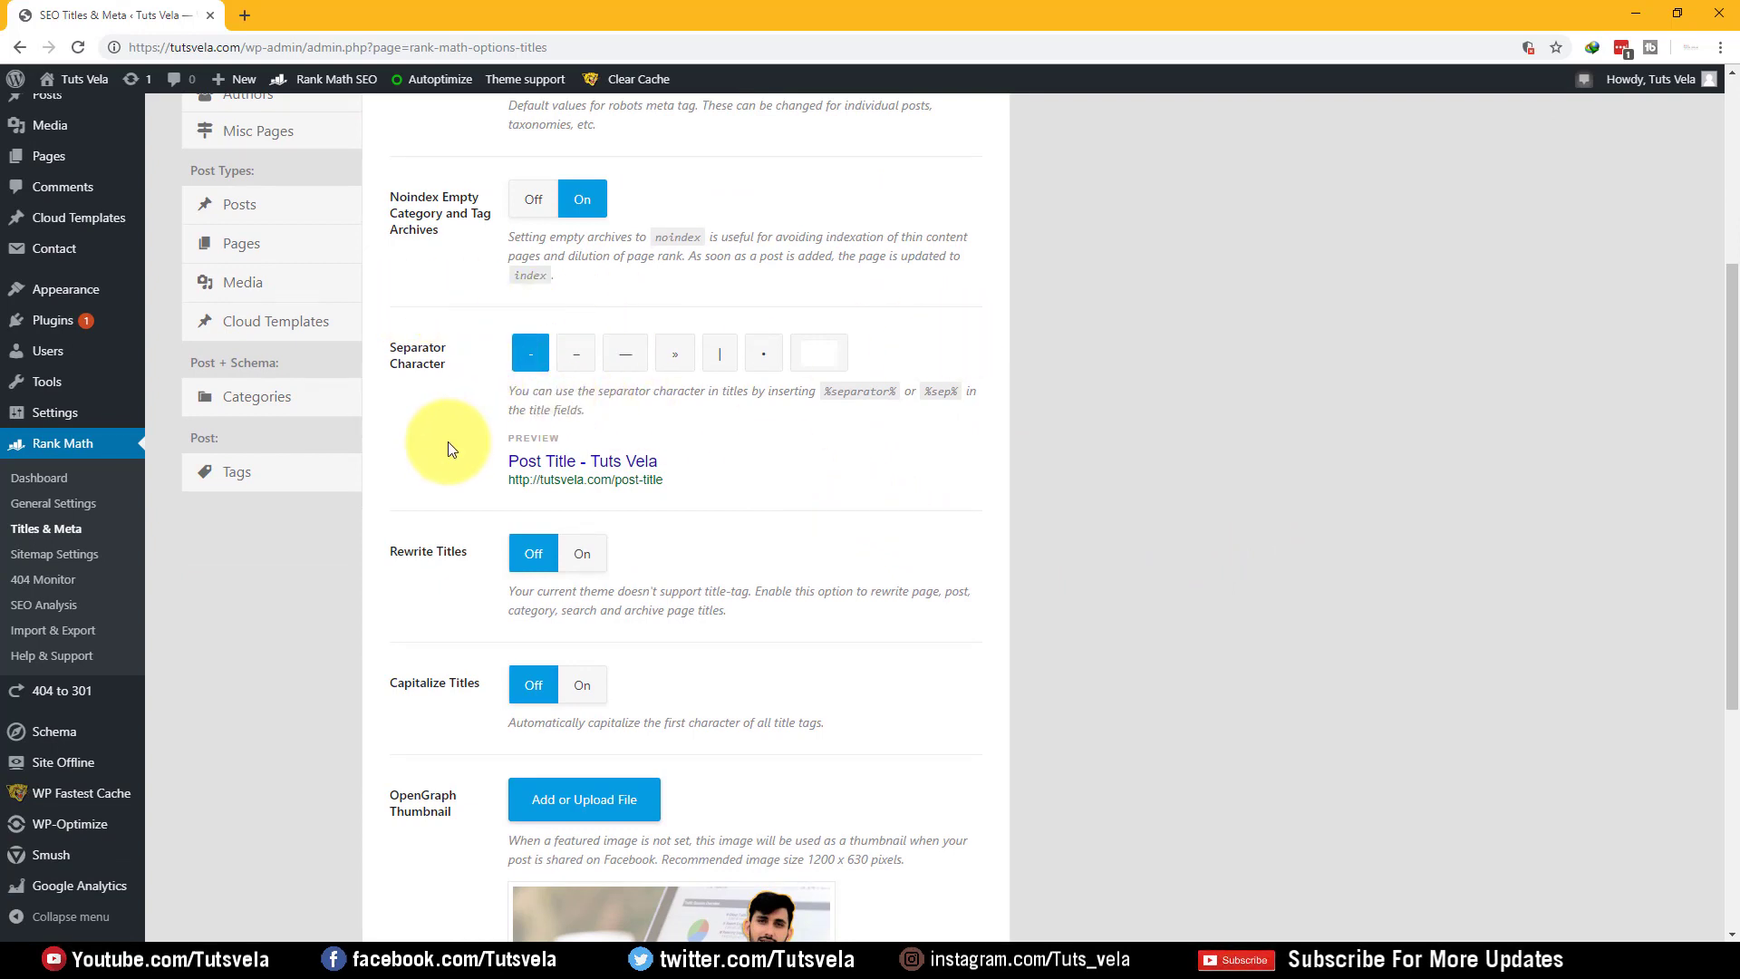
pyautogui.scroll(-2, 448, 442)
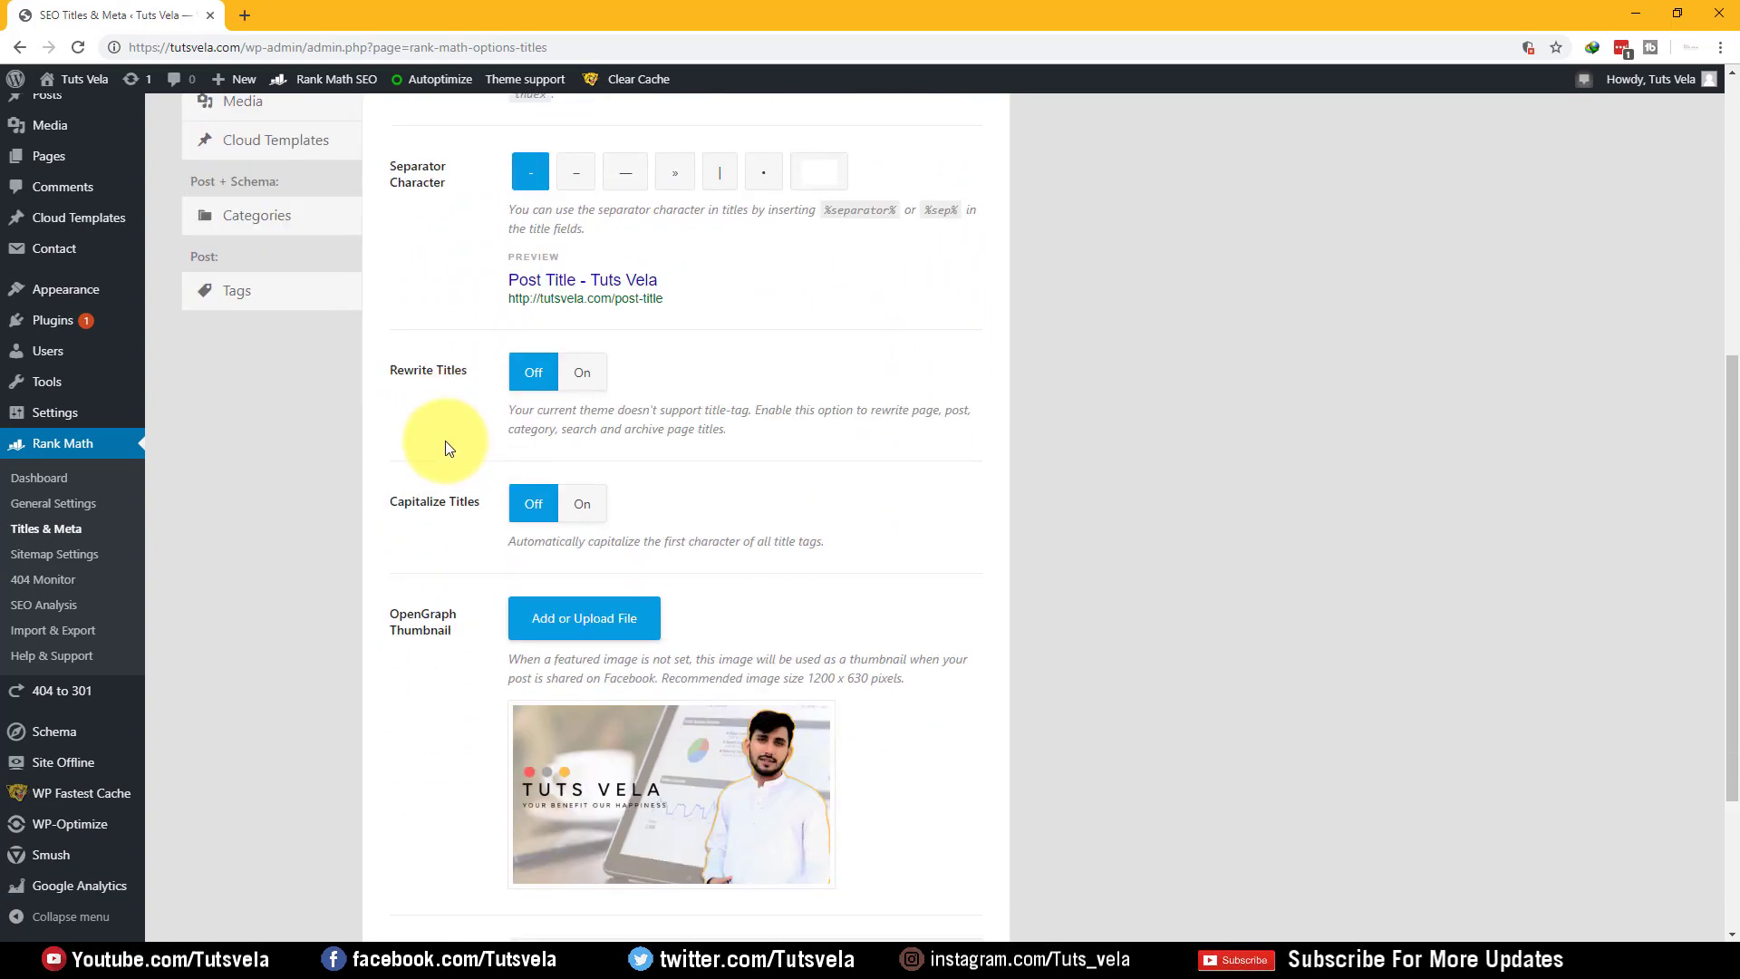
pyautogui.scroll(-3, 434, 442)
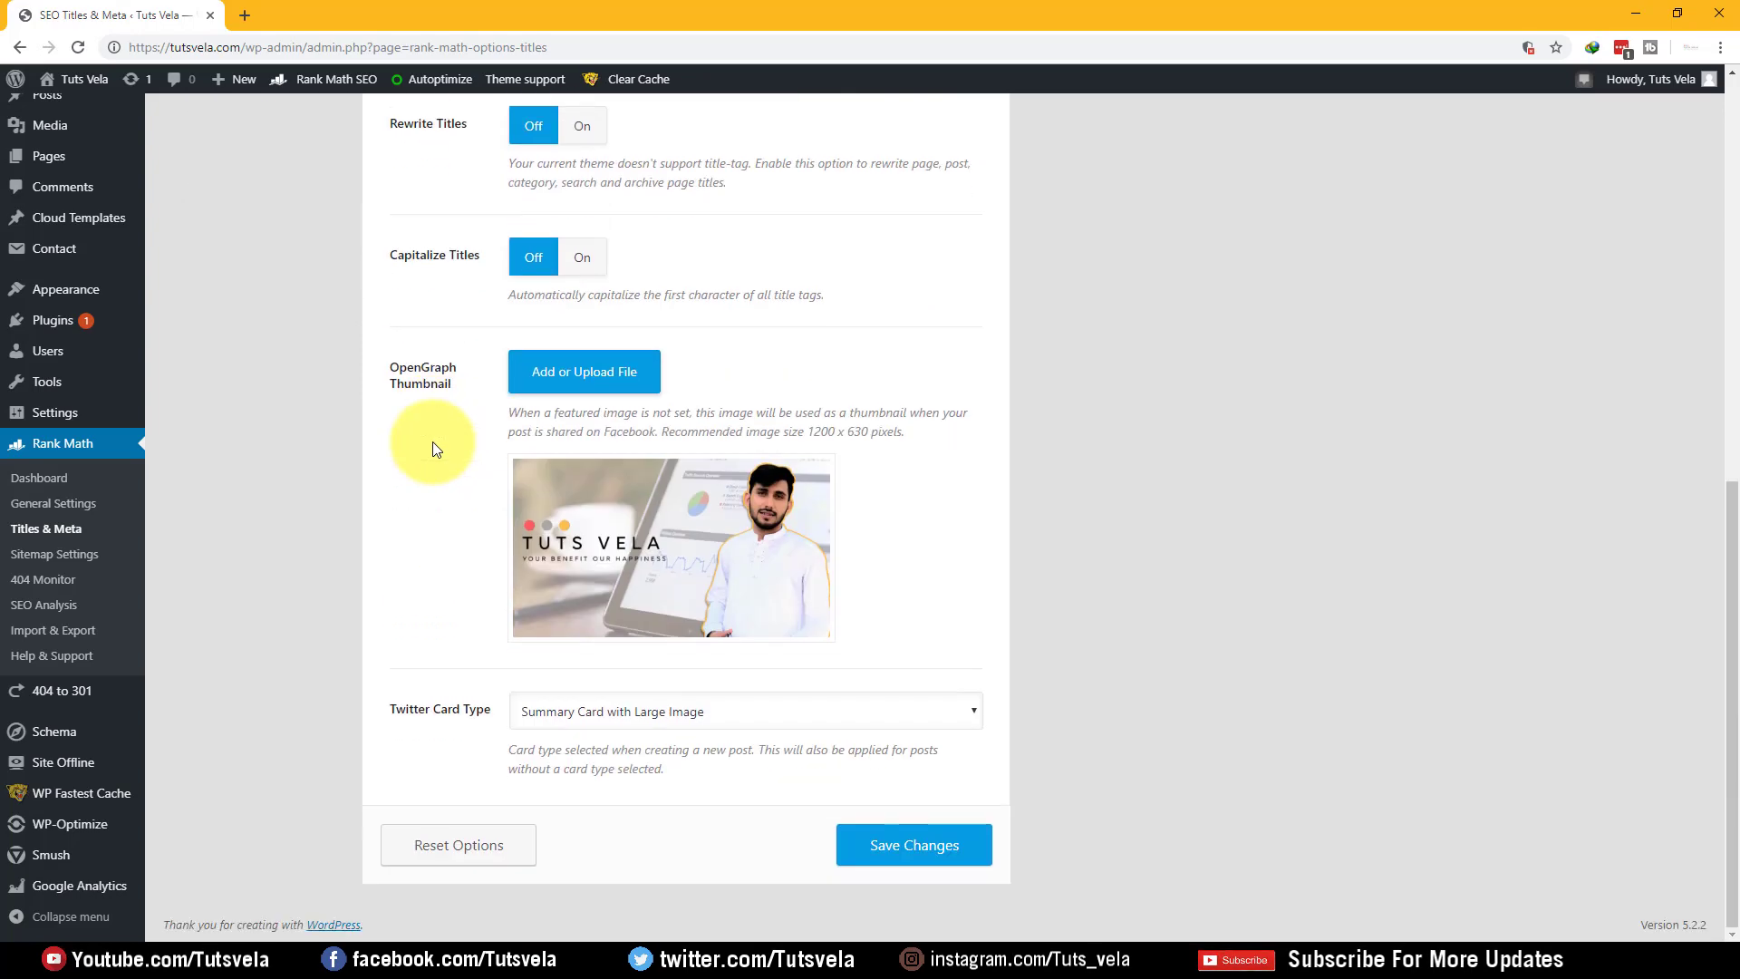
pyautogui.click(712, 713)
pyautogui.click(711, 710)
pyautogui.scroll(9, 428, 495)
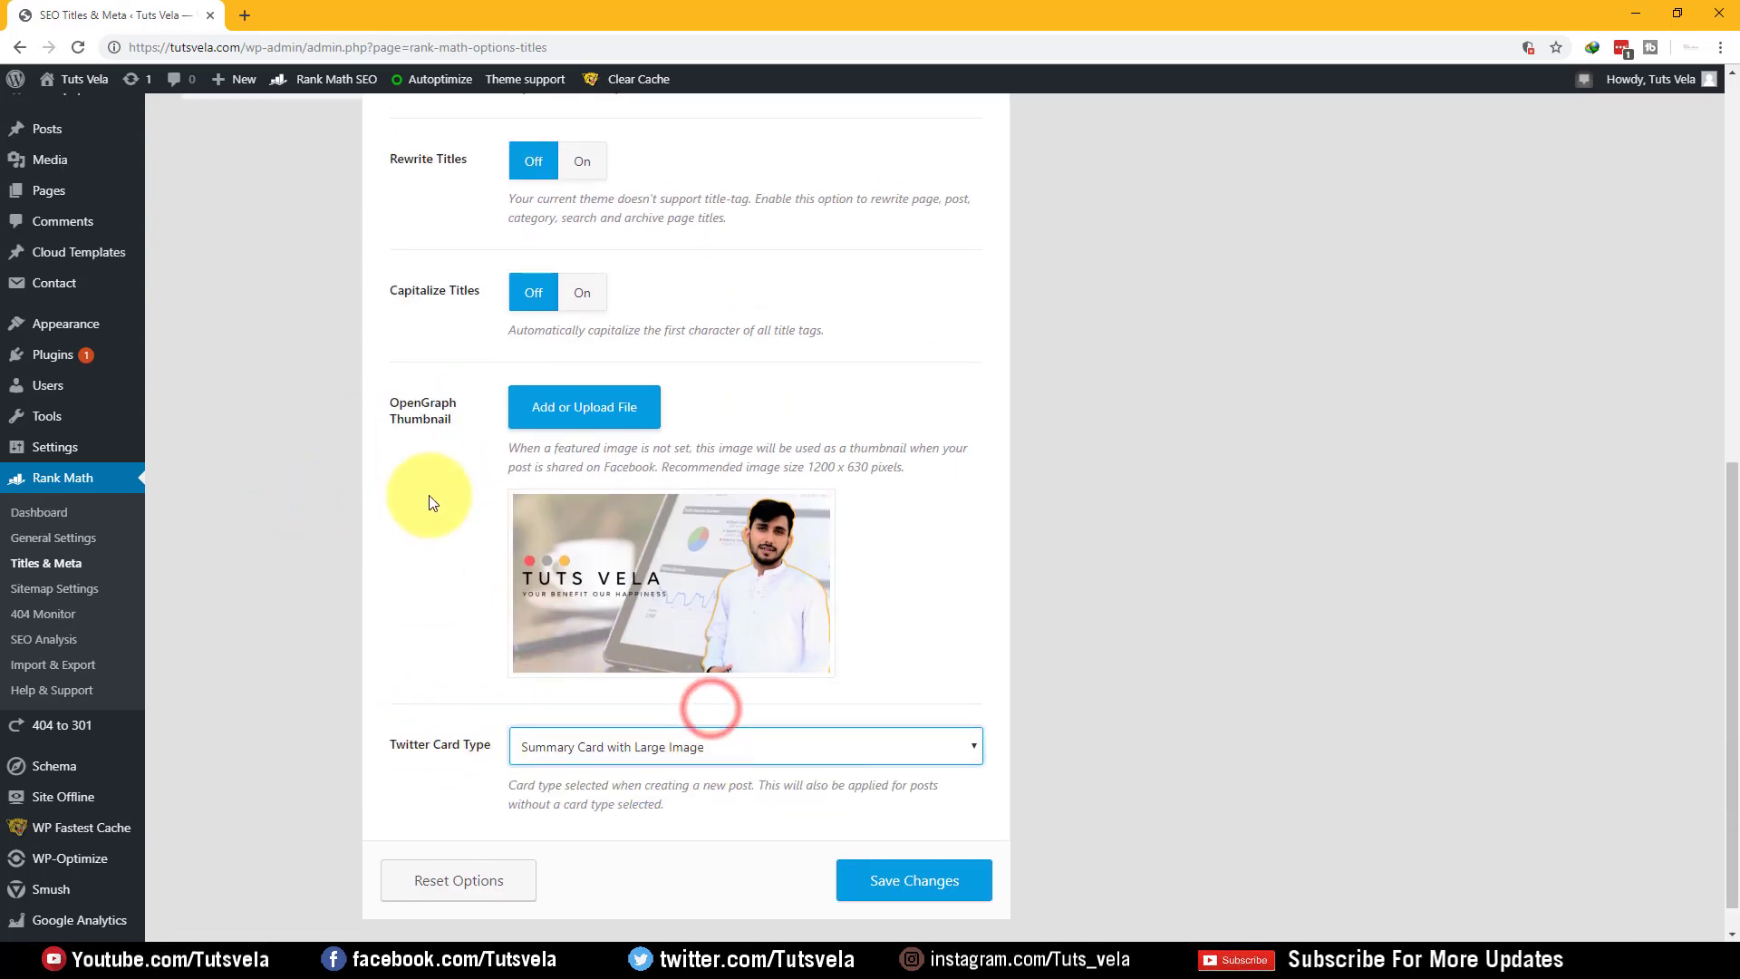
# - In the Local SEO settings, check the person, name, logo and URL entries and fill in the site's contact email
pyautogui.click(280, 309)
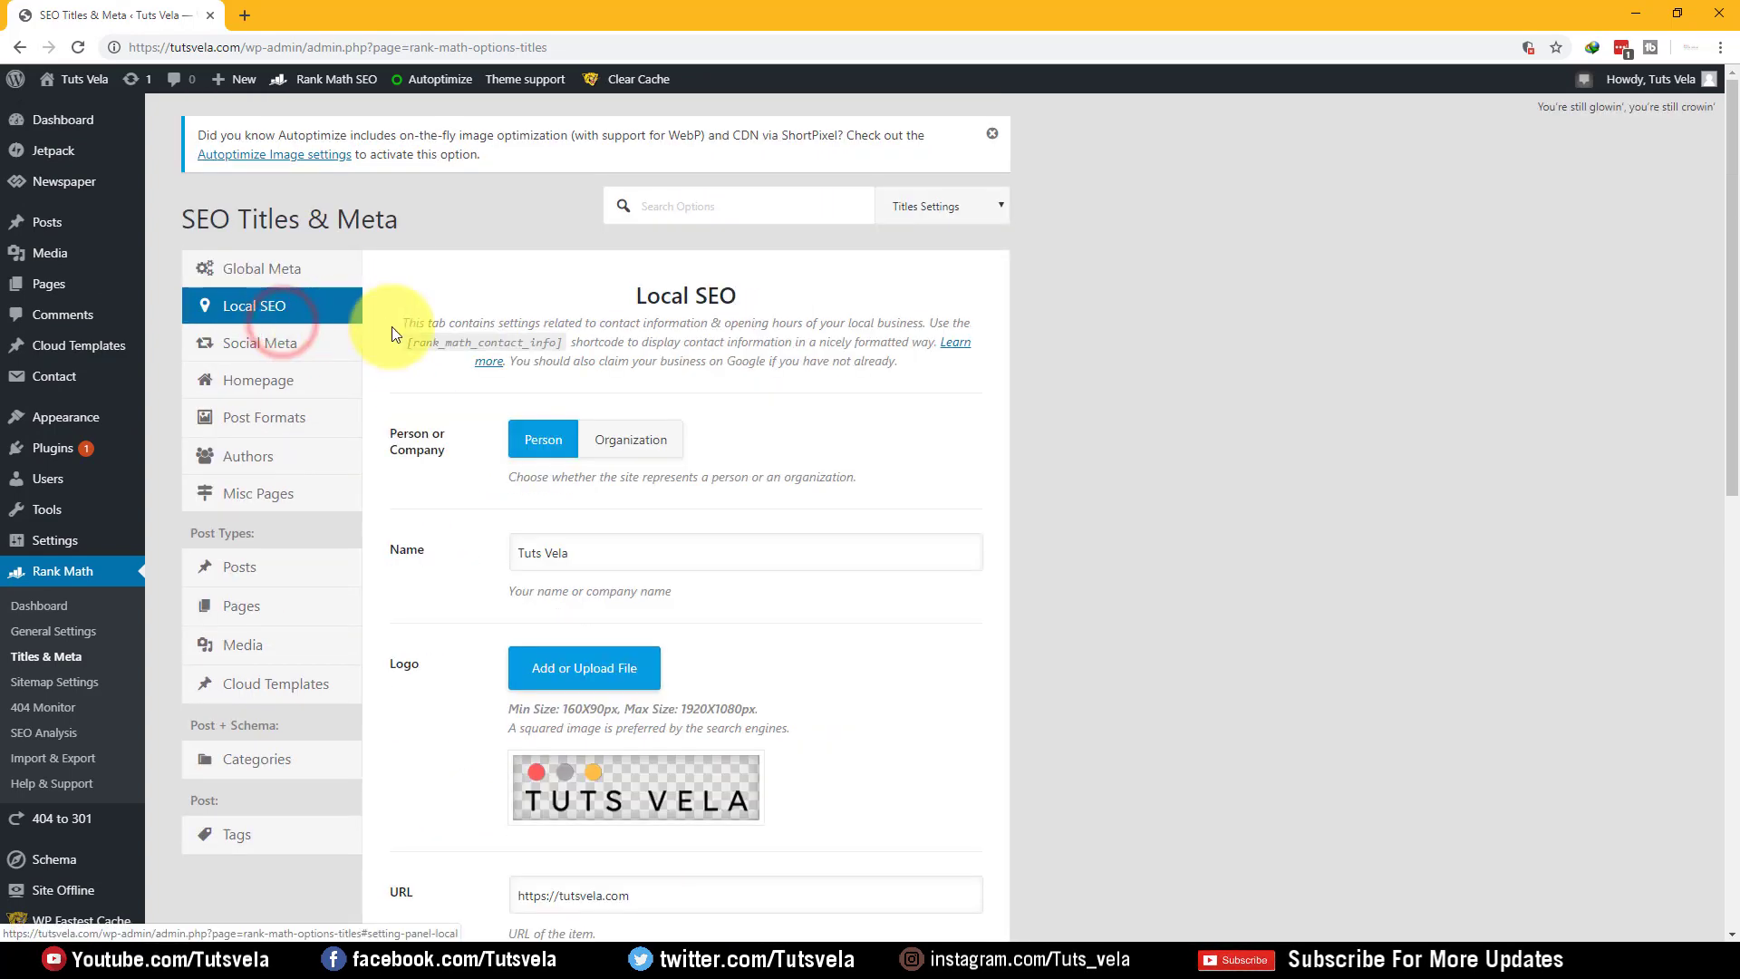
pyautogui.scroll(-6, 475, 488)
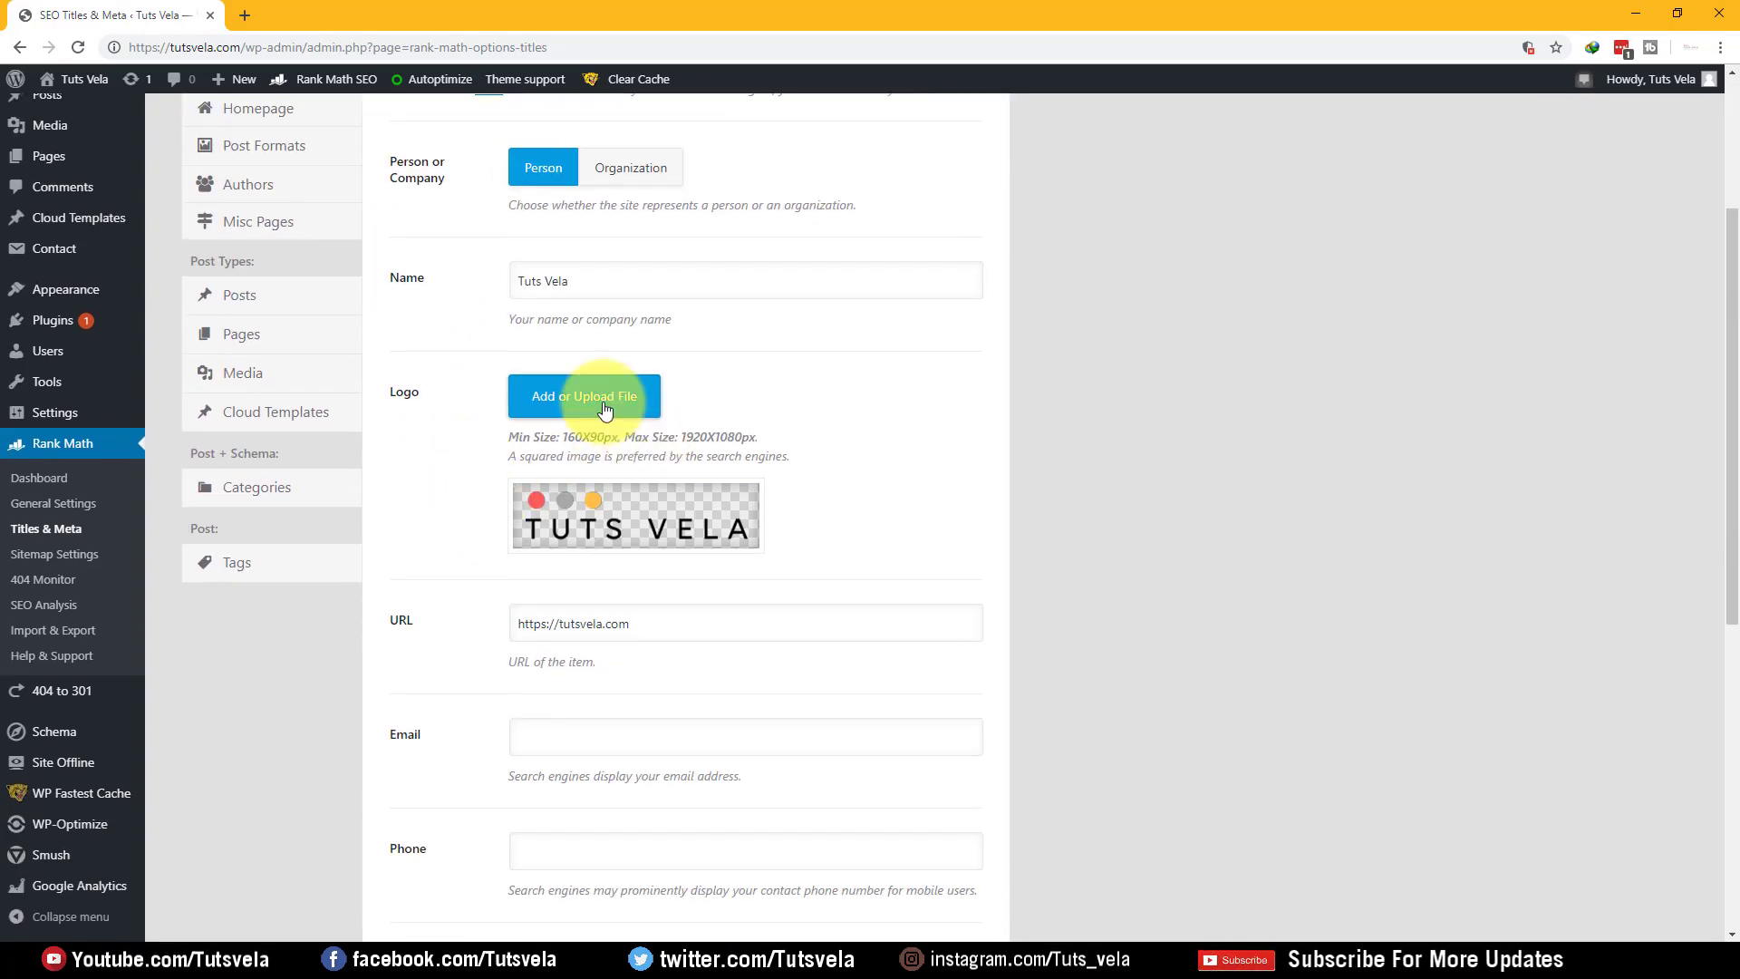
pyautogui.click(622, 469)
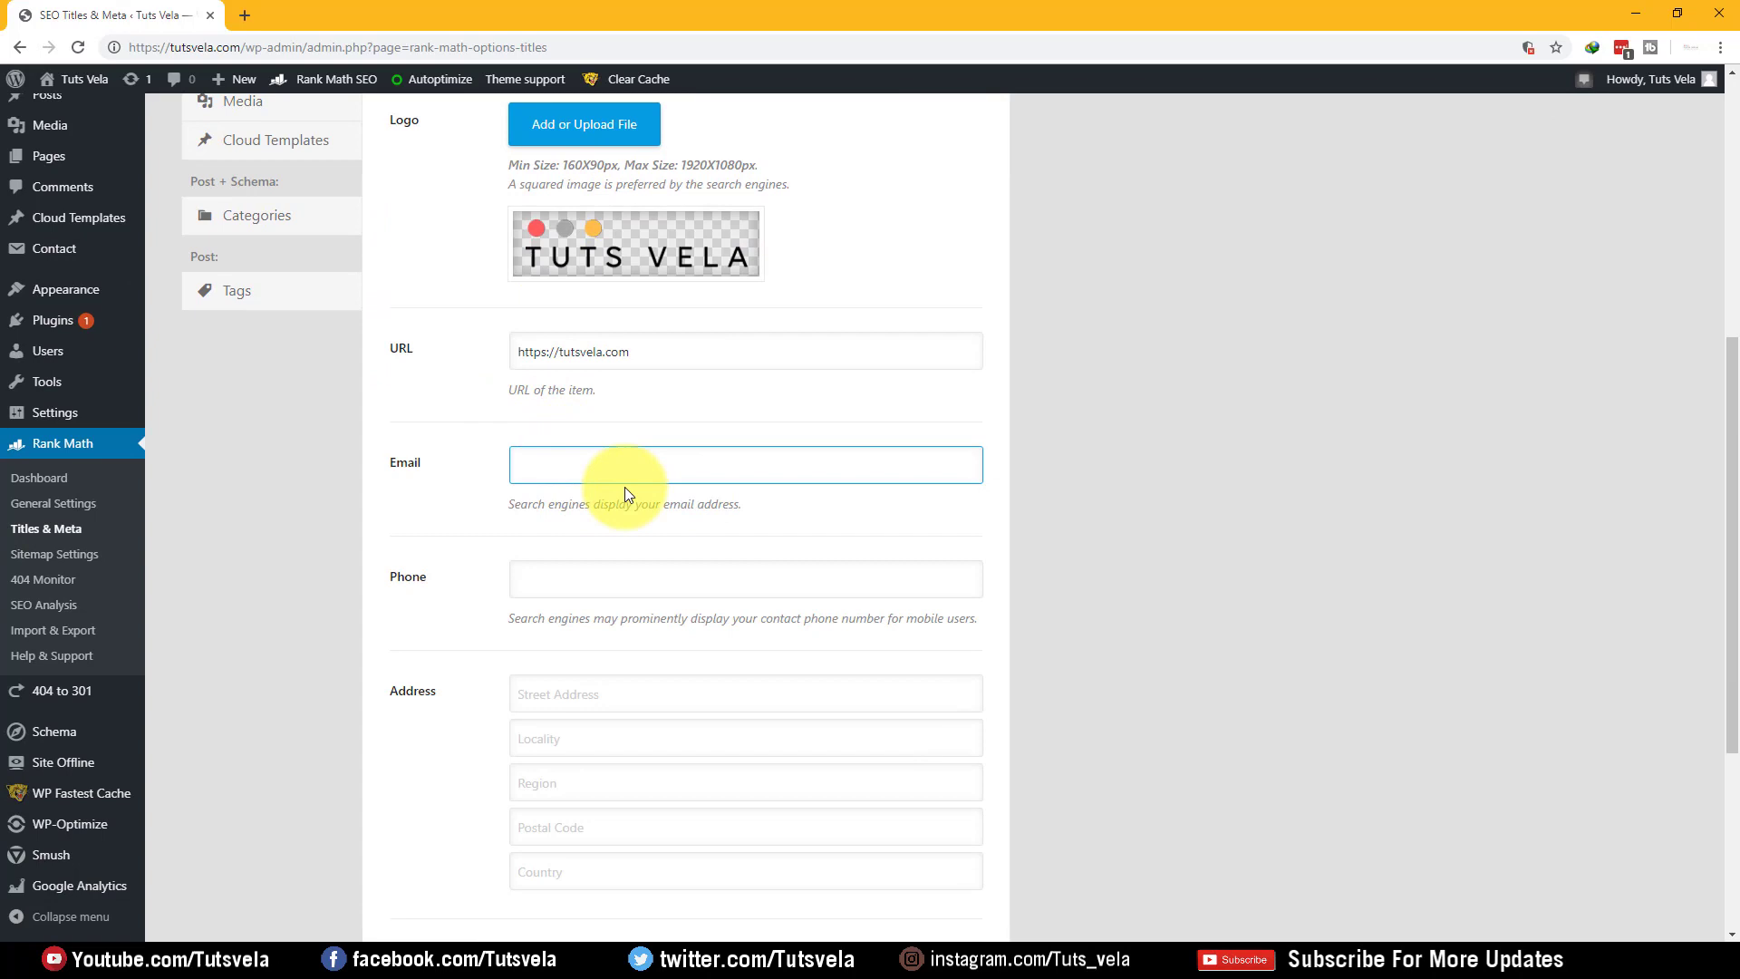
pyautogui.click(699, 465)
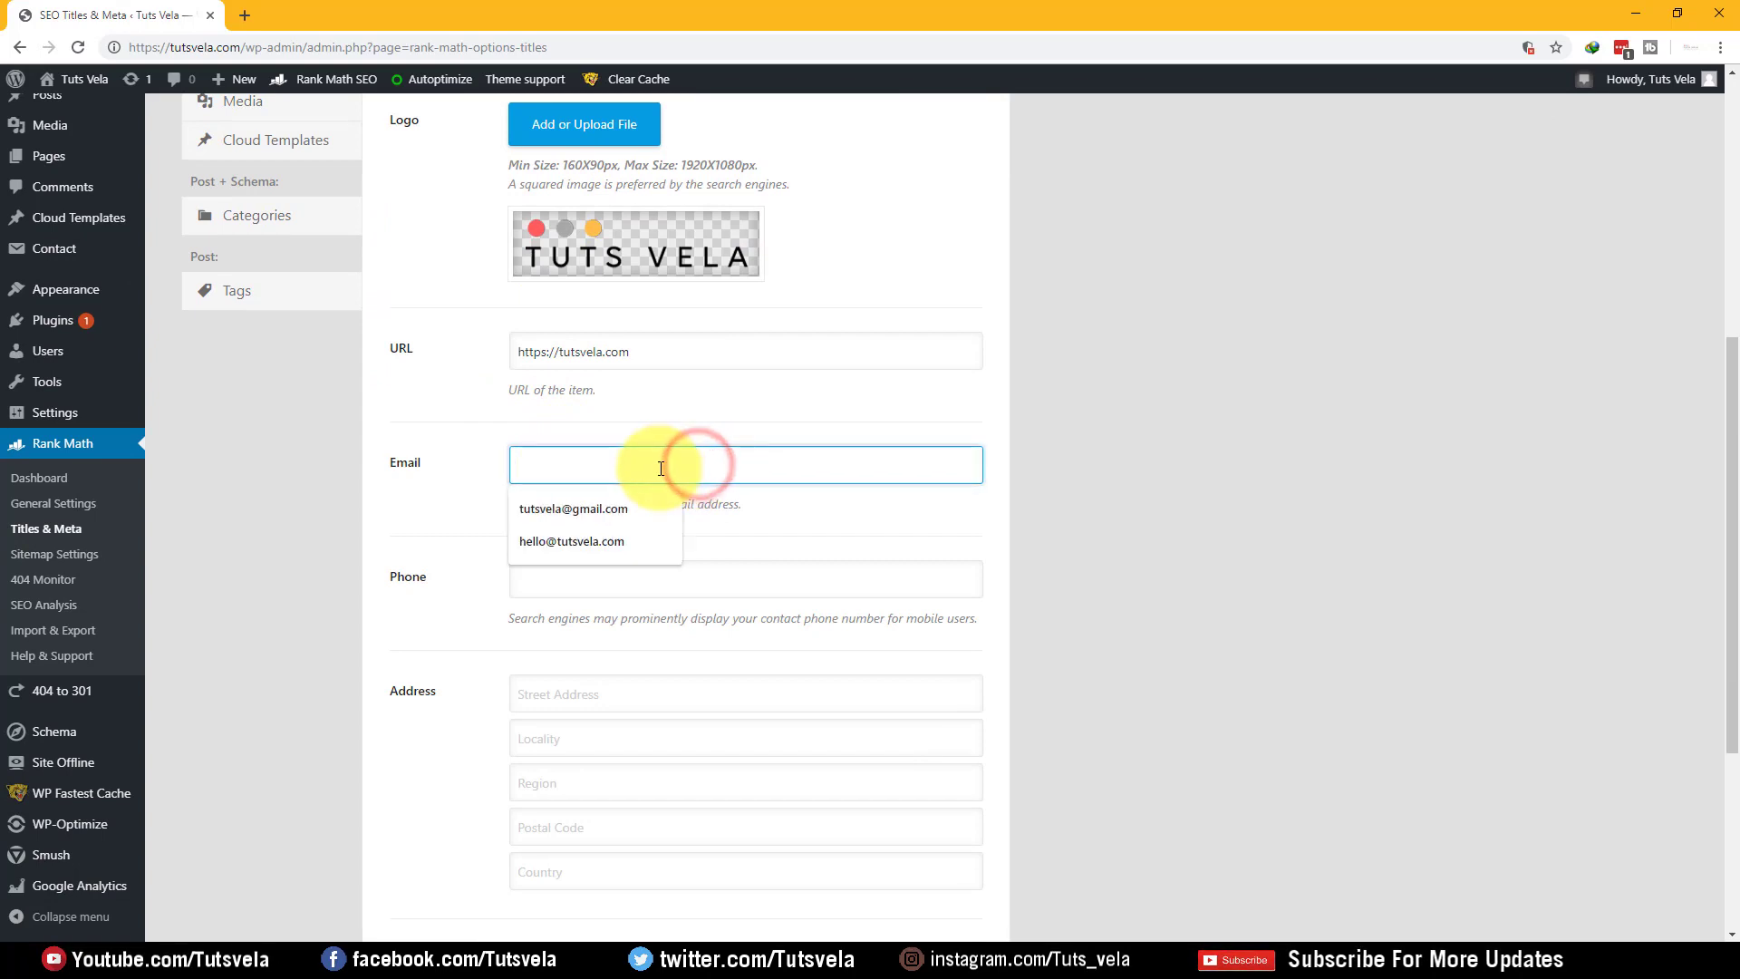
pyautogui.click(613, 540)
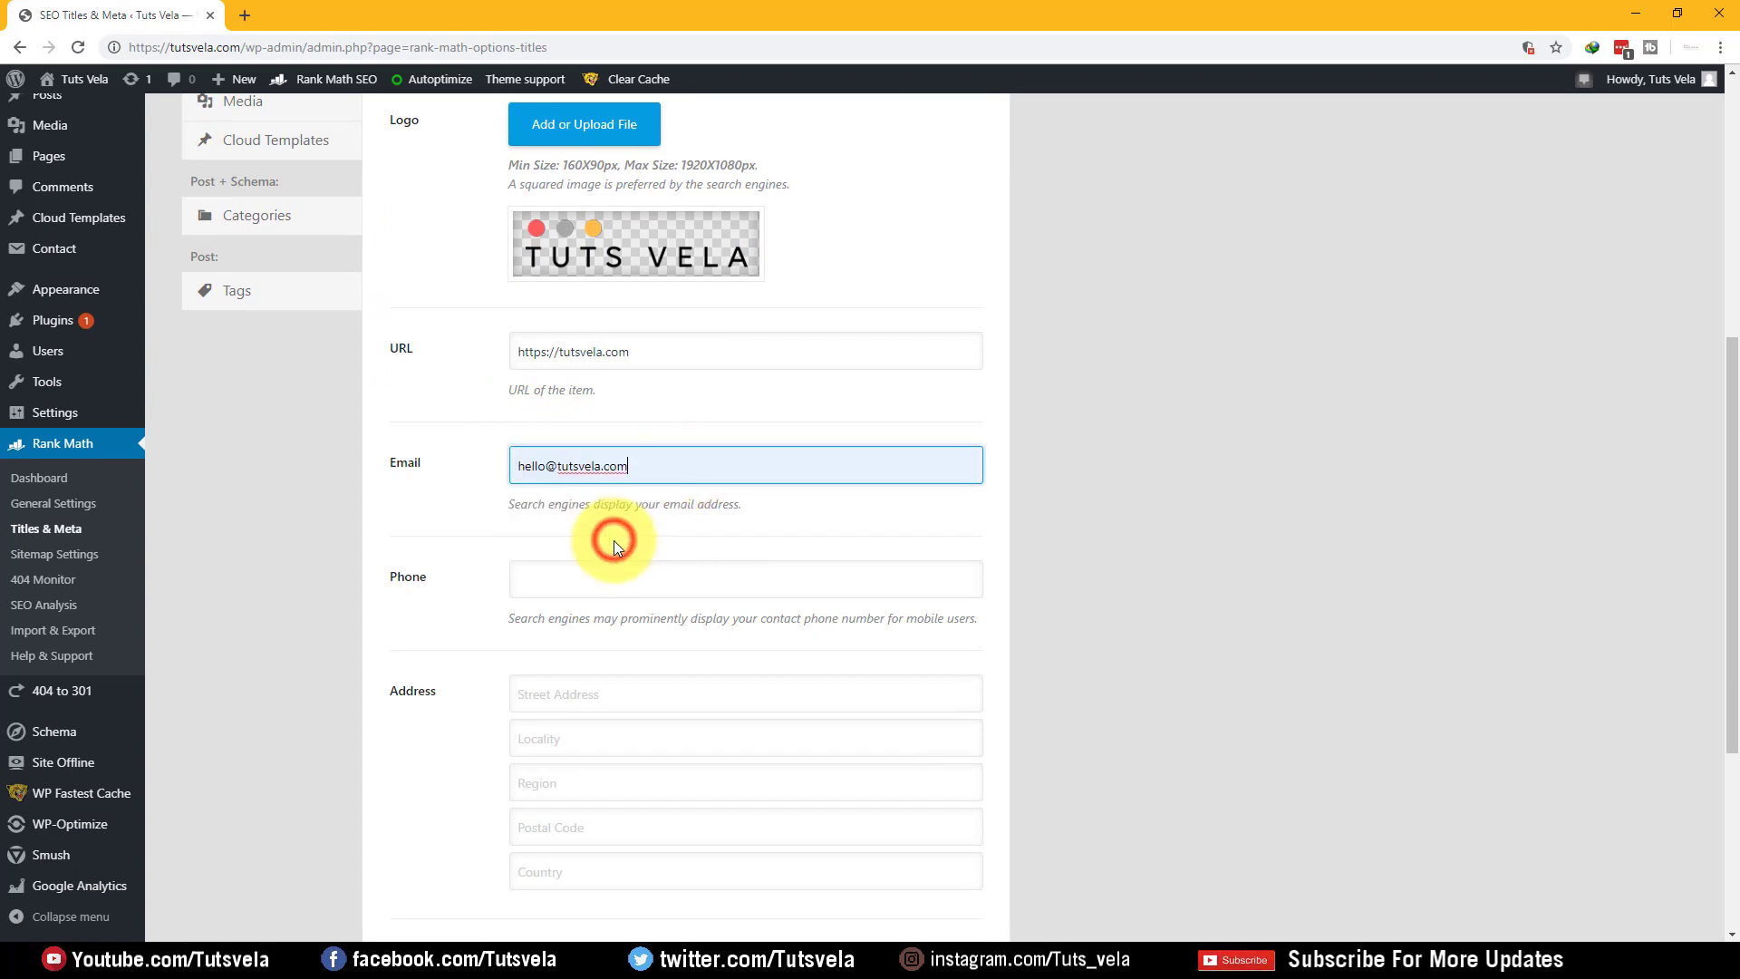
# - Review the Local SEO phone and address fields and the About Page and Contact Page selectors, leaving them unset
pyautogui.click(608, 572)
pyautogui.scroll(-4, 607, 567)
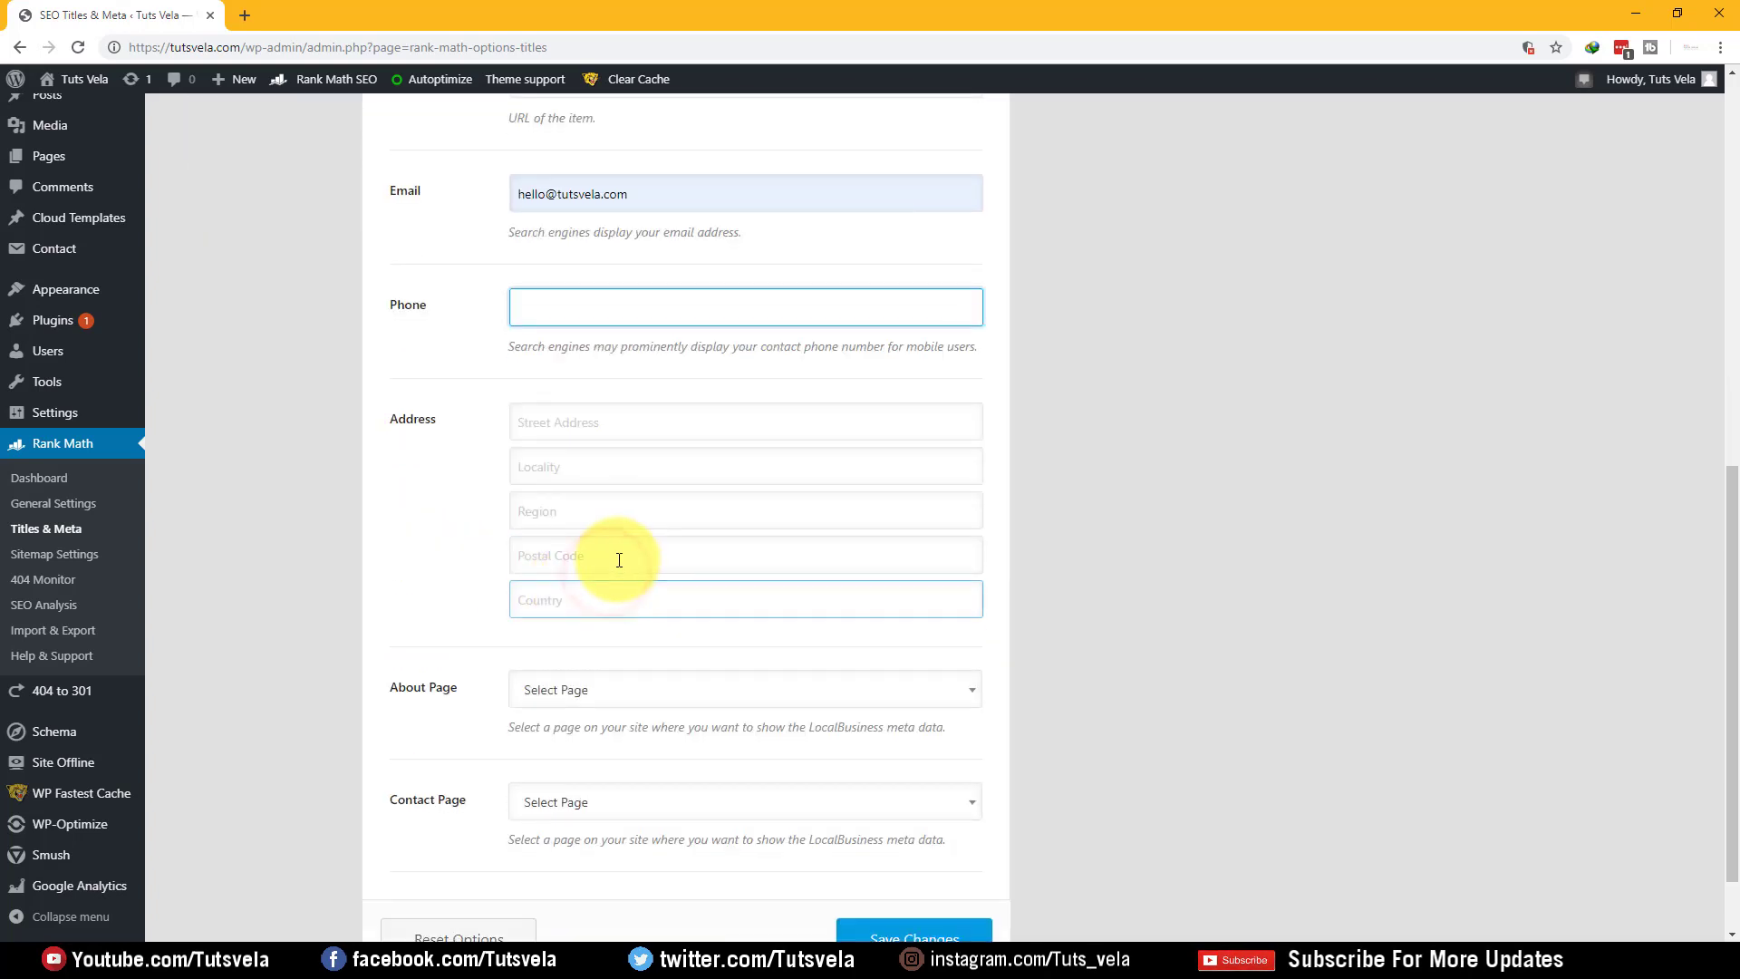
pyautogui.click(807, 598)
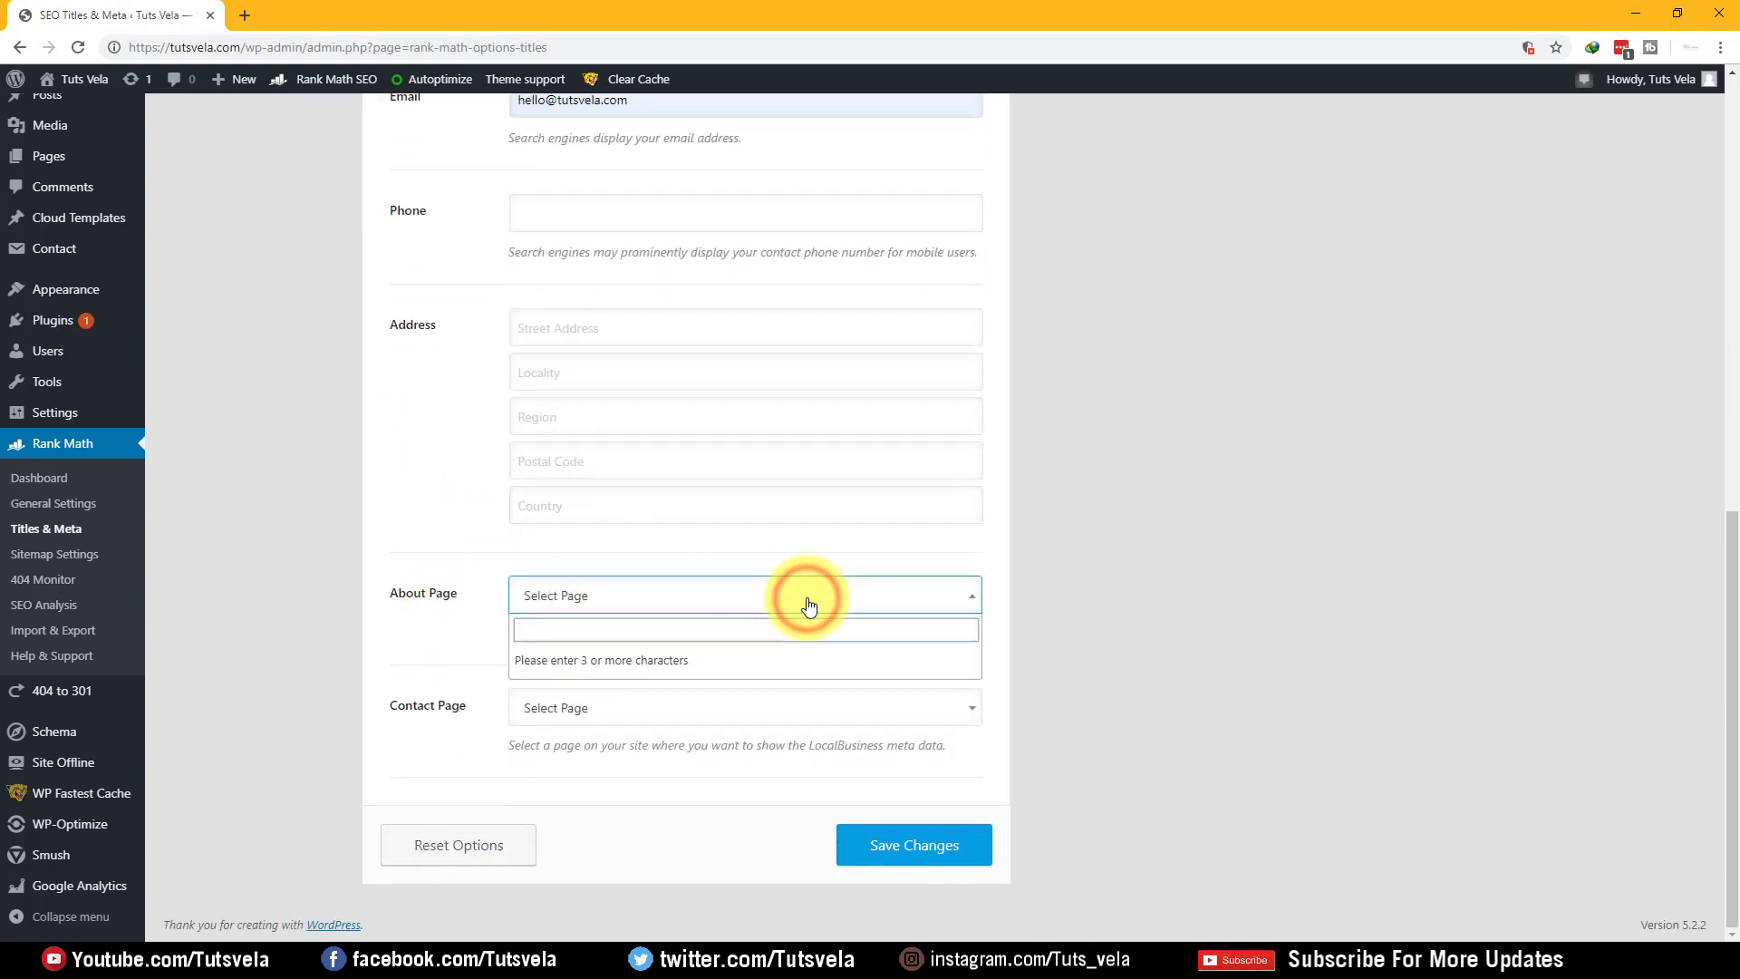
pyautogui.click(808, 602)
pyautogui.click(753, 724)
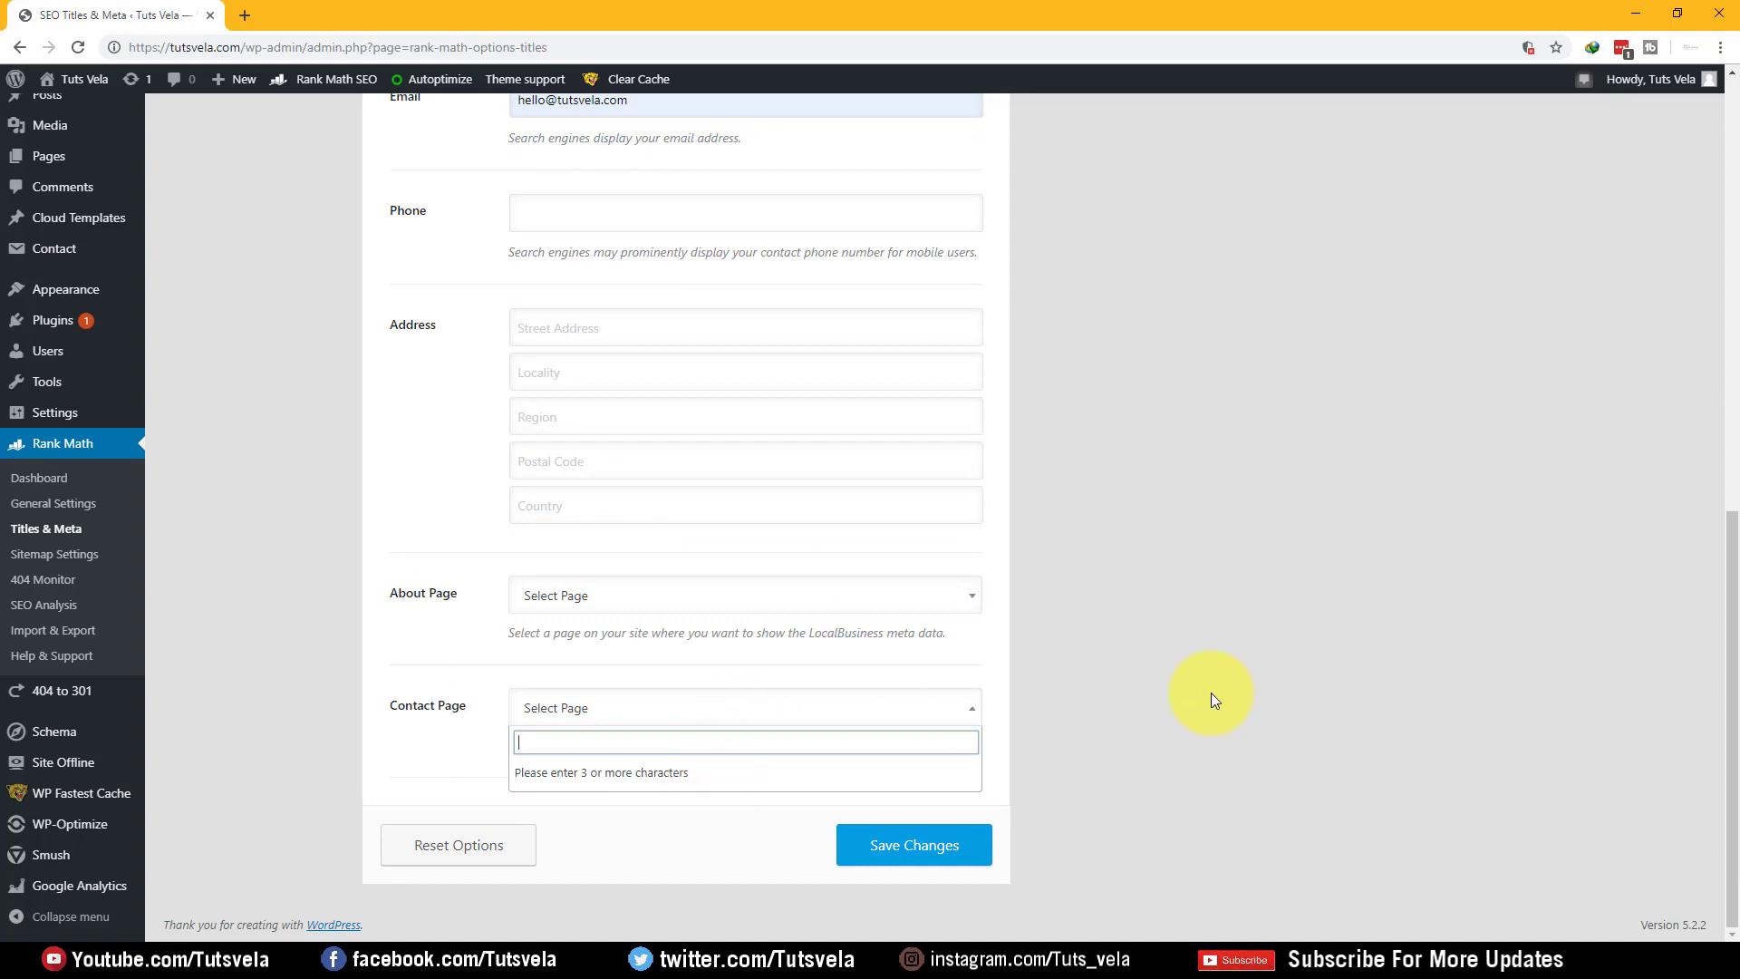
pyautogui.click(1249, 694)
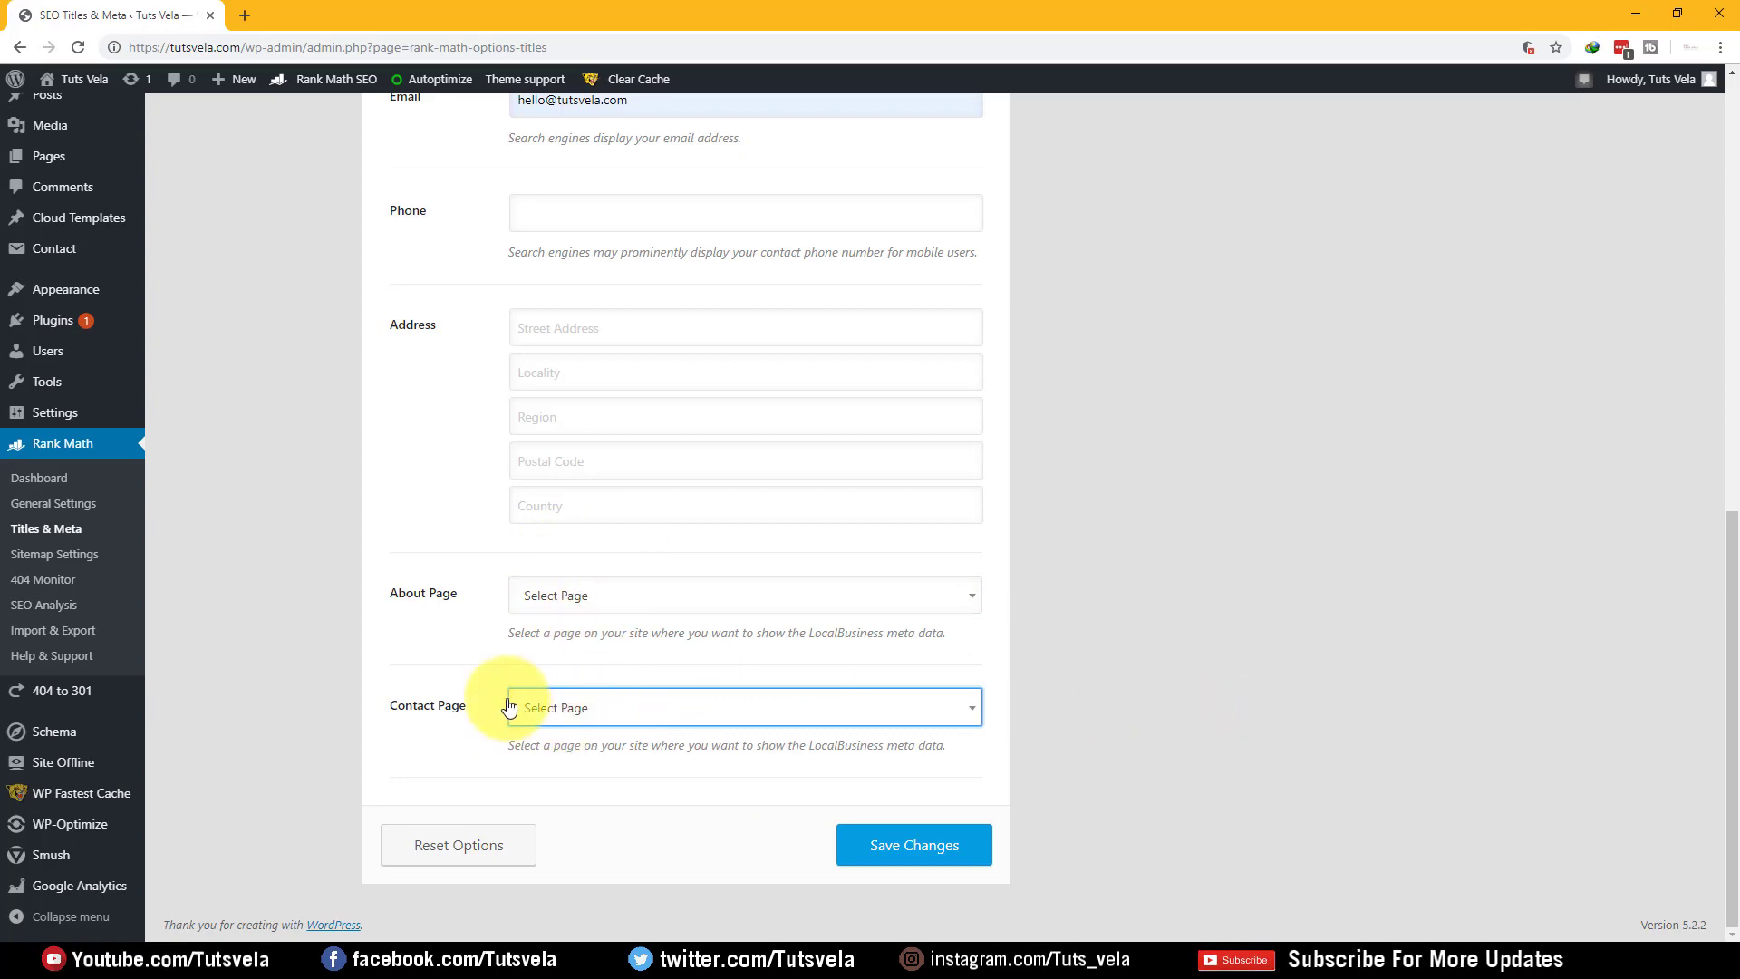
# - In Titles & Meta, open the Social Meta settings and examine the Facebook page URL, authorship and admin fields
pyautogui.scroll(3, 410, 634)
pyautogui.scroll(7, 410, 634)
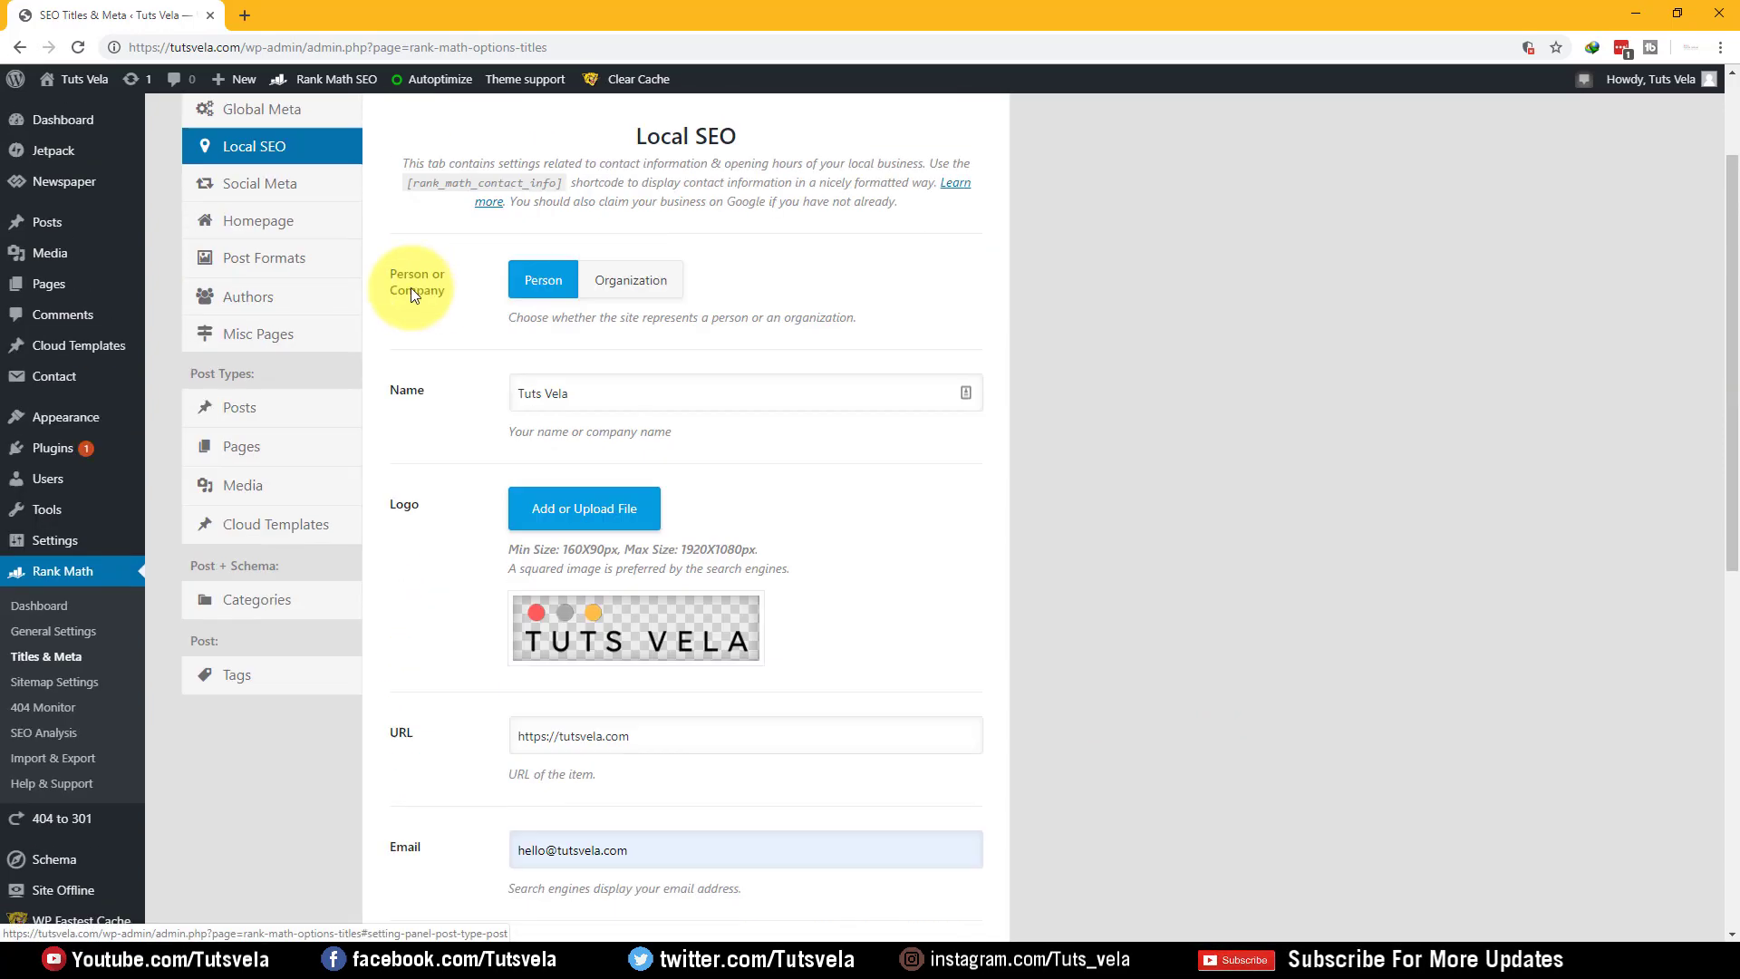
pyautogui.click(259, 341)
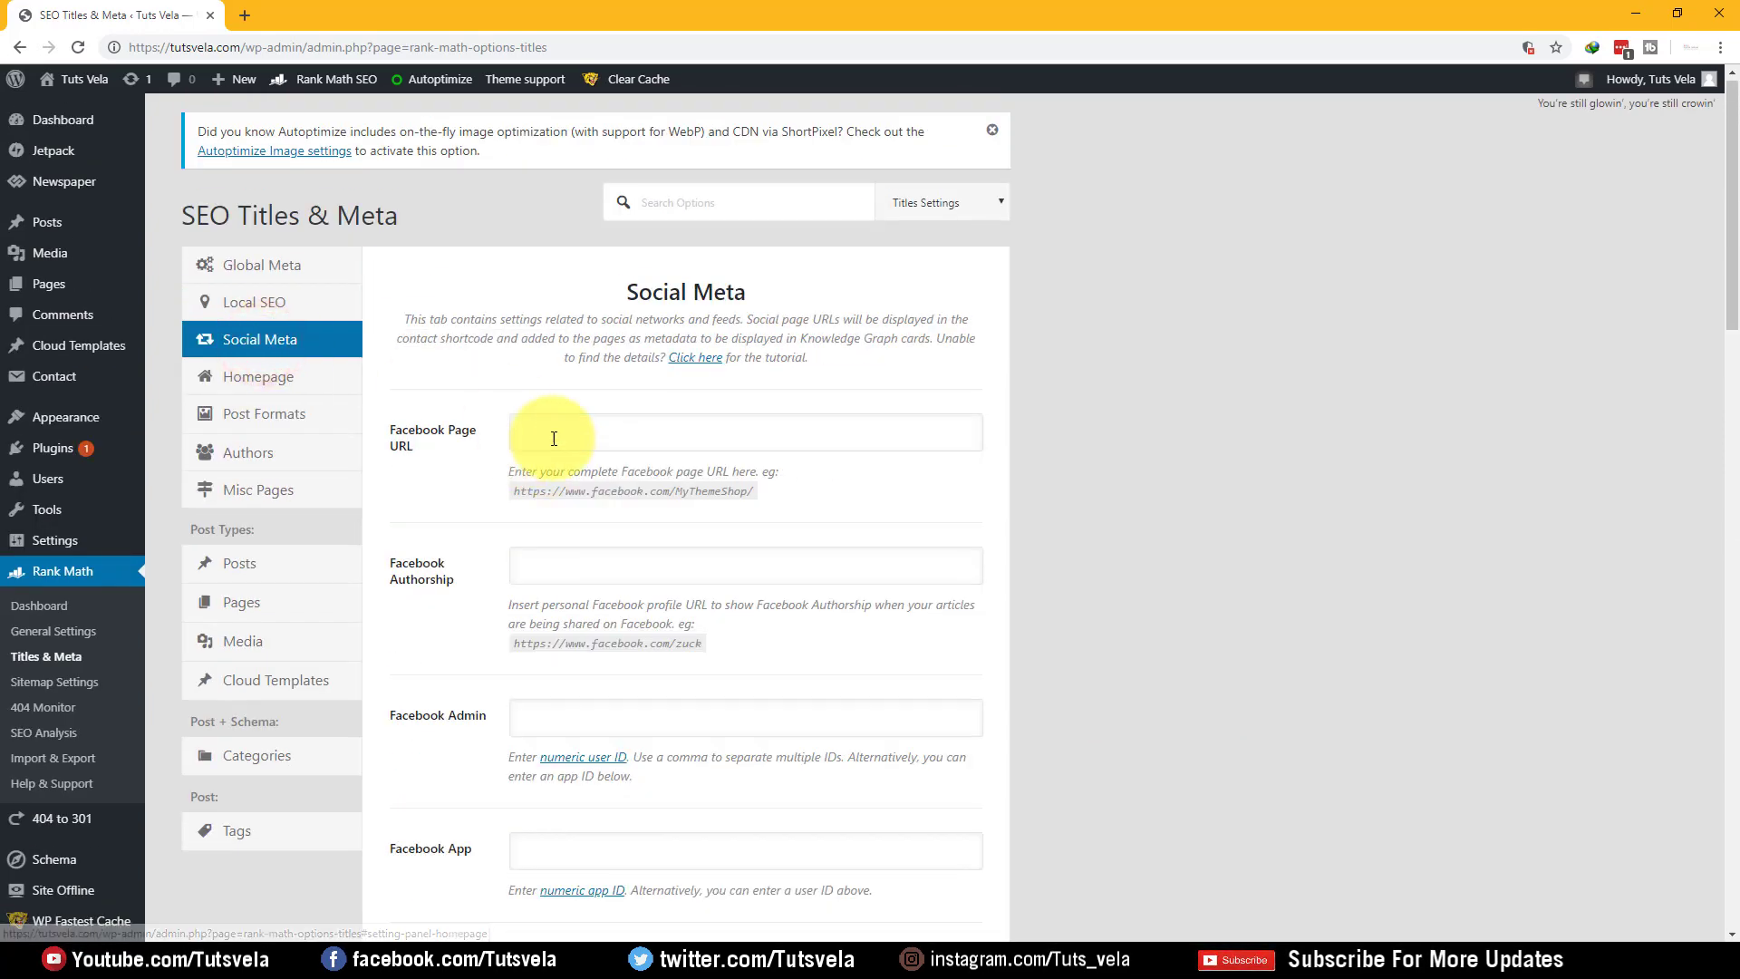
pyautogui.click(637, 424)
pyautogui.click(583, 568)
pyautogui.scroll(-3, 582, 562)
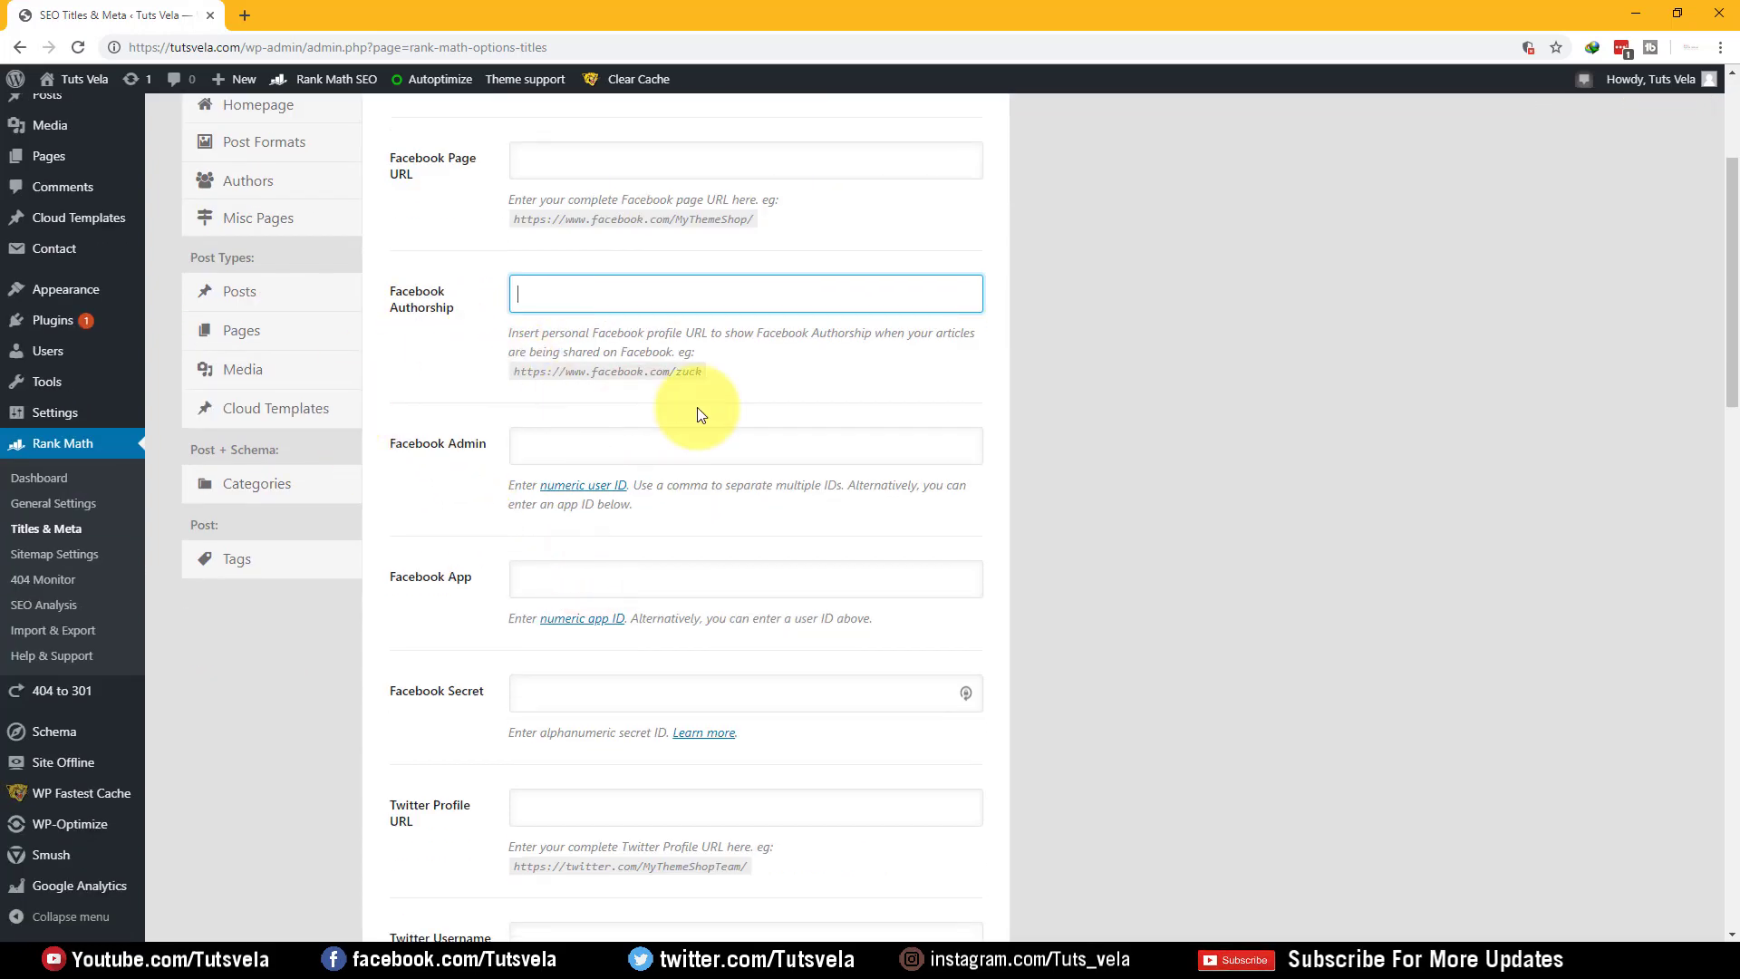
pyautogui.click(629, 453)
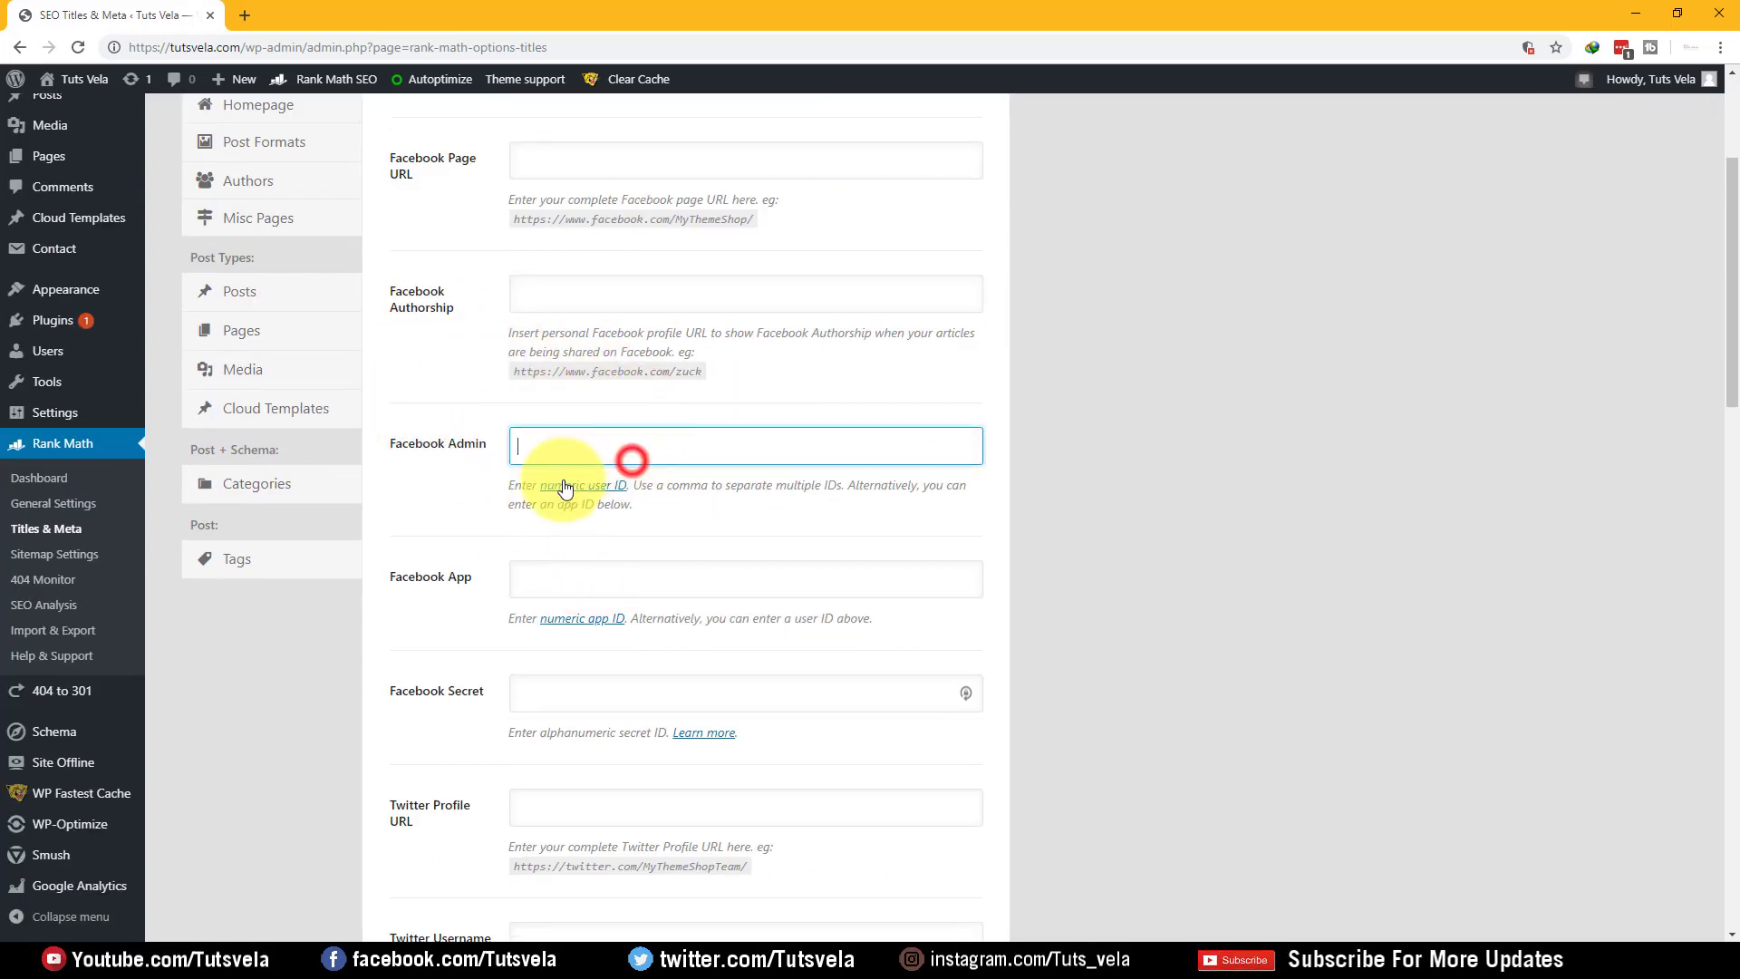
# - Review the remaining Social Meta fields, from Facebook App and Secret through Twitter, Youtube and Pinterest to the Myspace page URL
pyautogui.scroll(-4, 535, 435)
pyautogui.scroll(5, 562, 362)
pyautogui.scroll(-6, 571, 335)
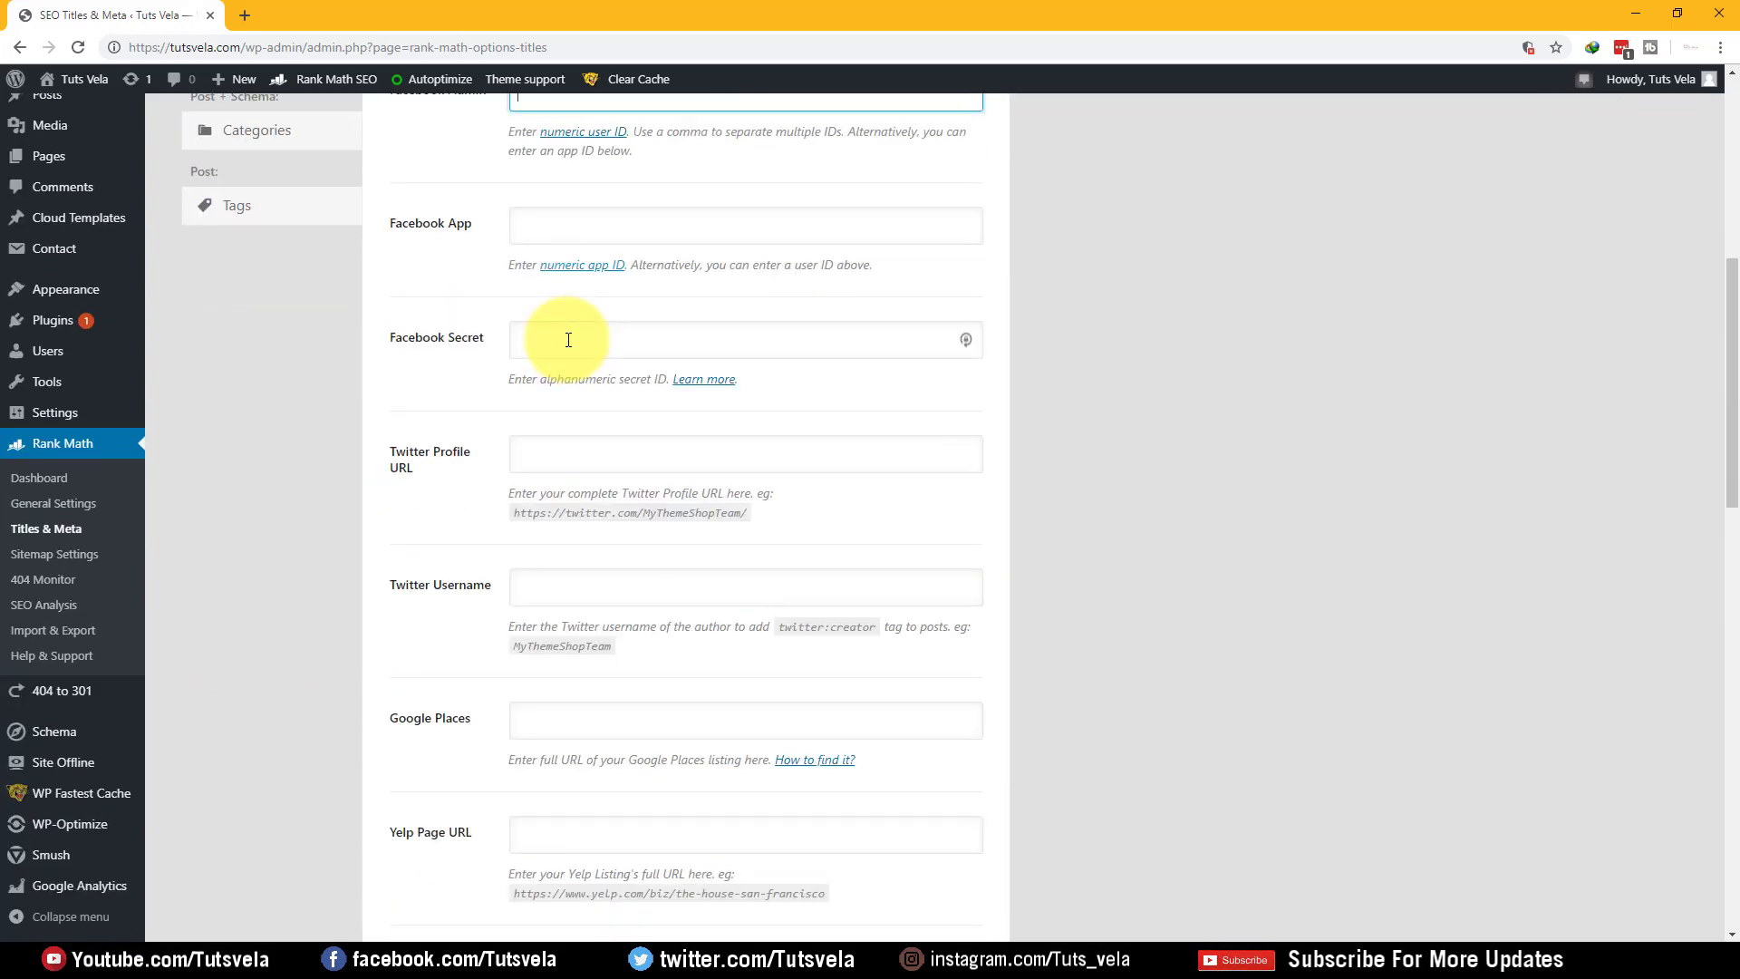
pyautogui.click(644, 343)
pyautogui.scroll(-15, 684, 366)
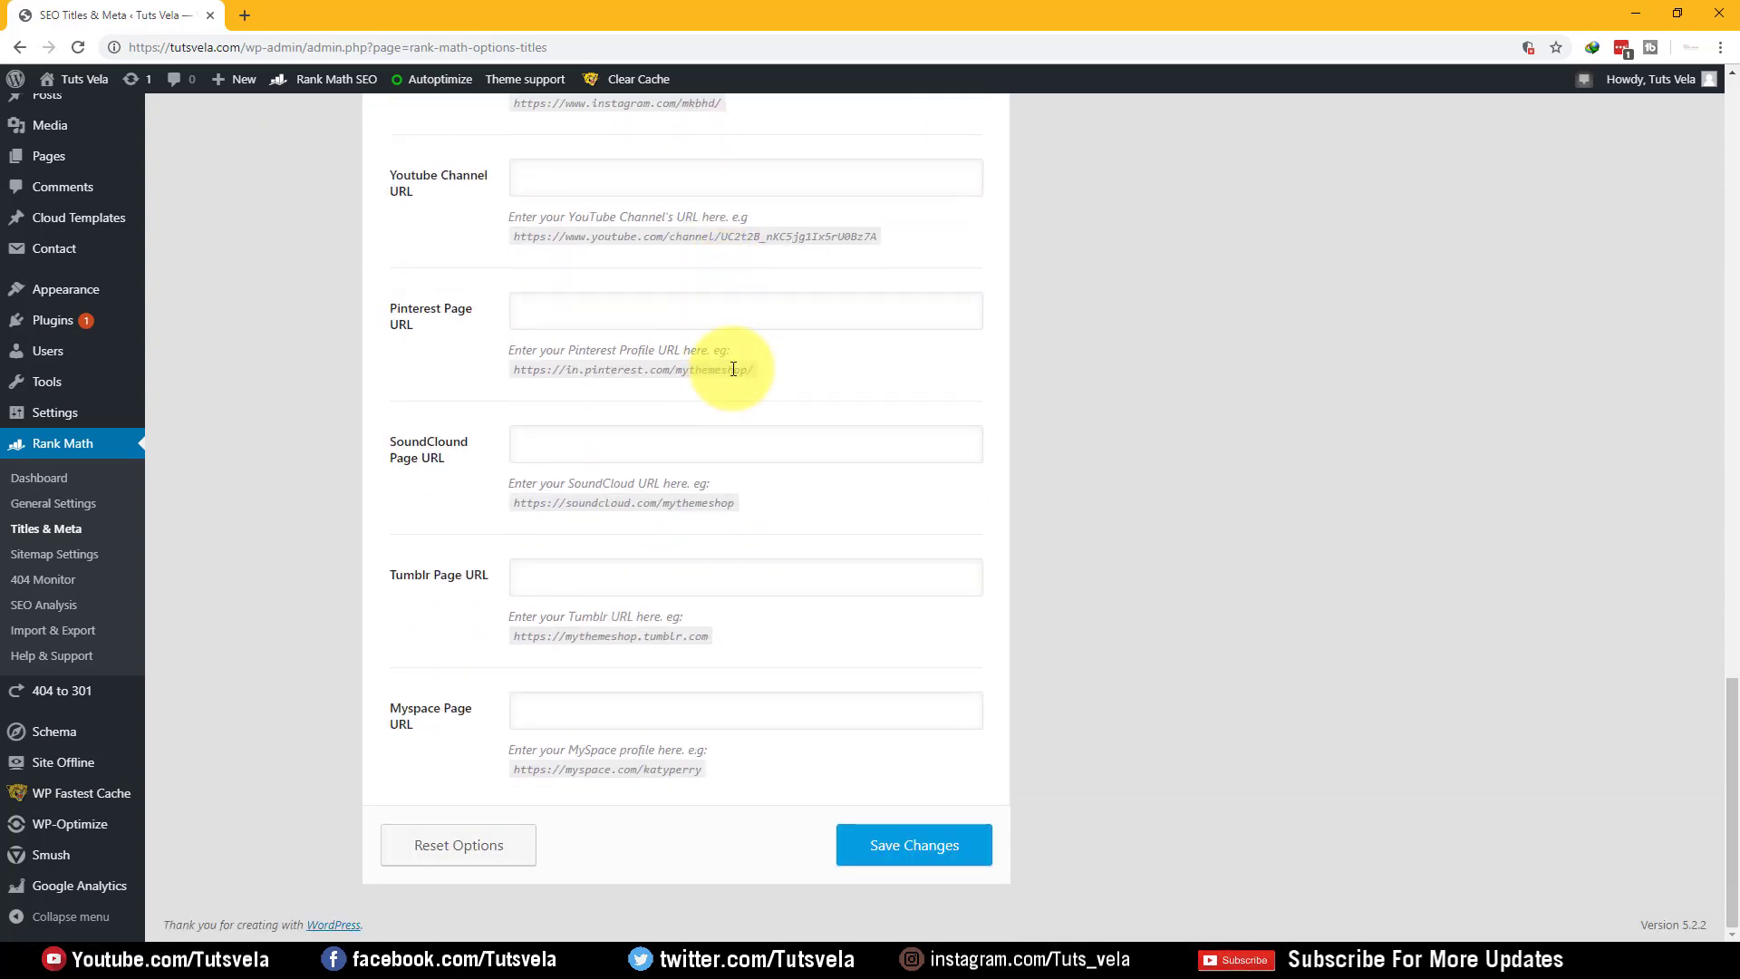
pyautogui.scroll(20, 726, 333)
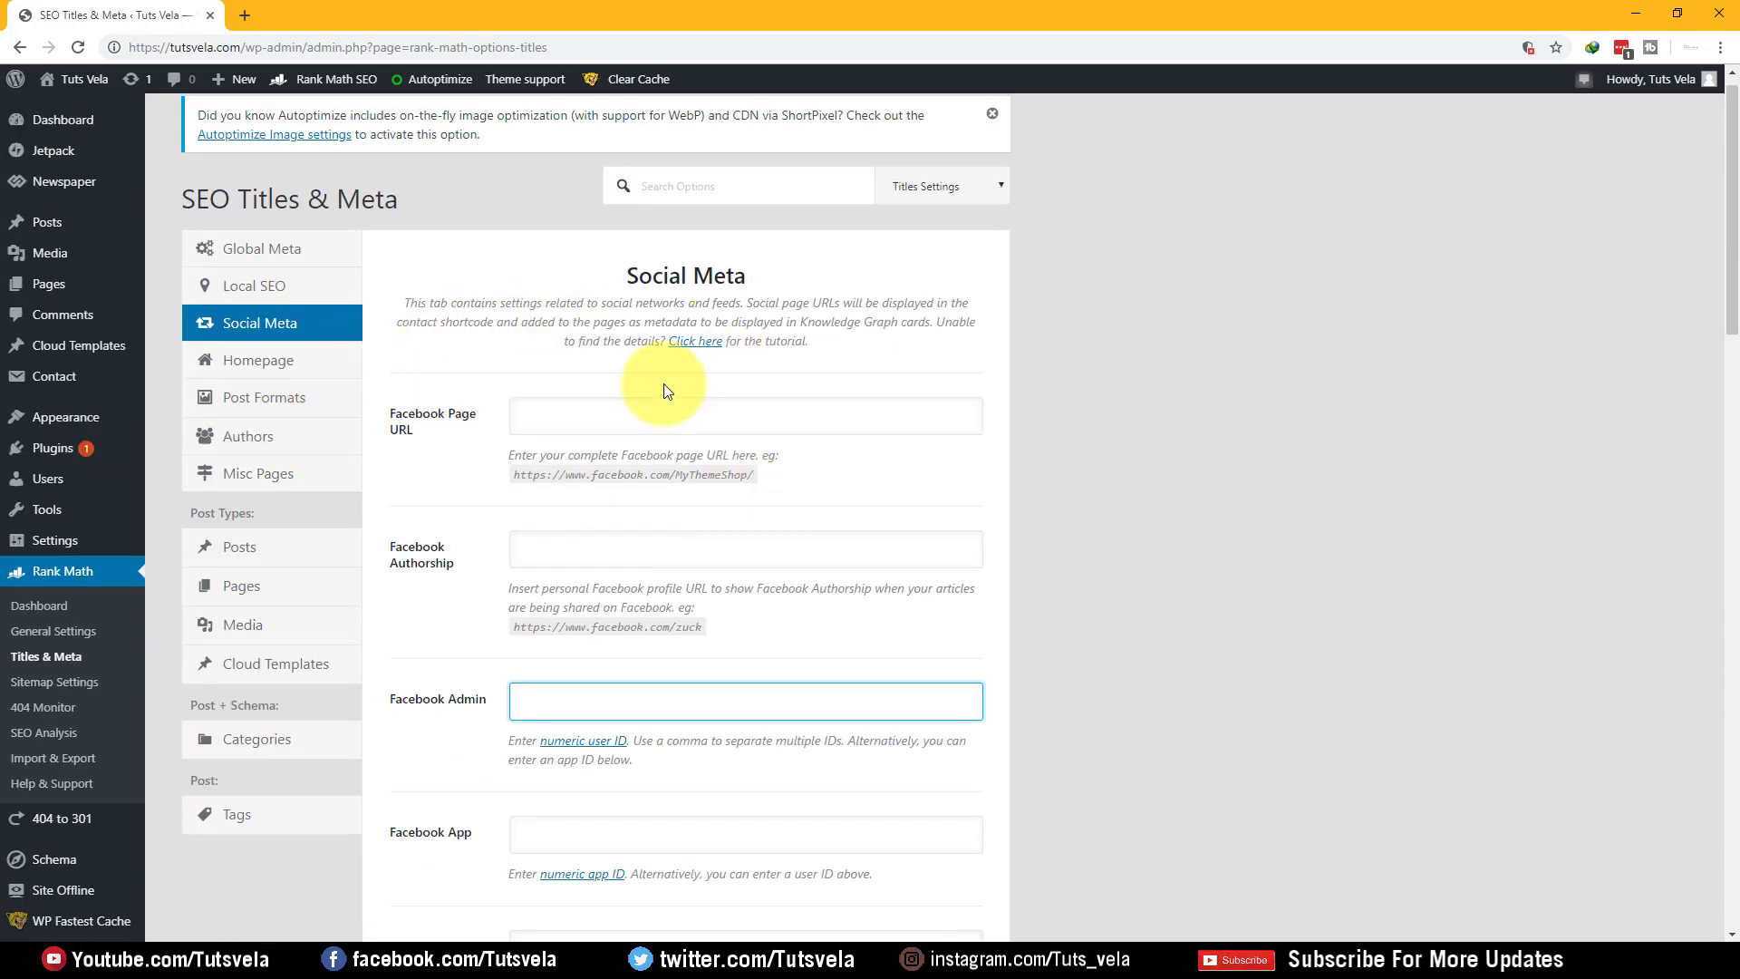
# - Read the Homepage note about the static front page and check the Post Formats archive title, description and robots meta options
pyautogui.click(256, 360)
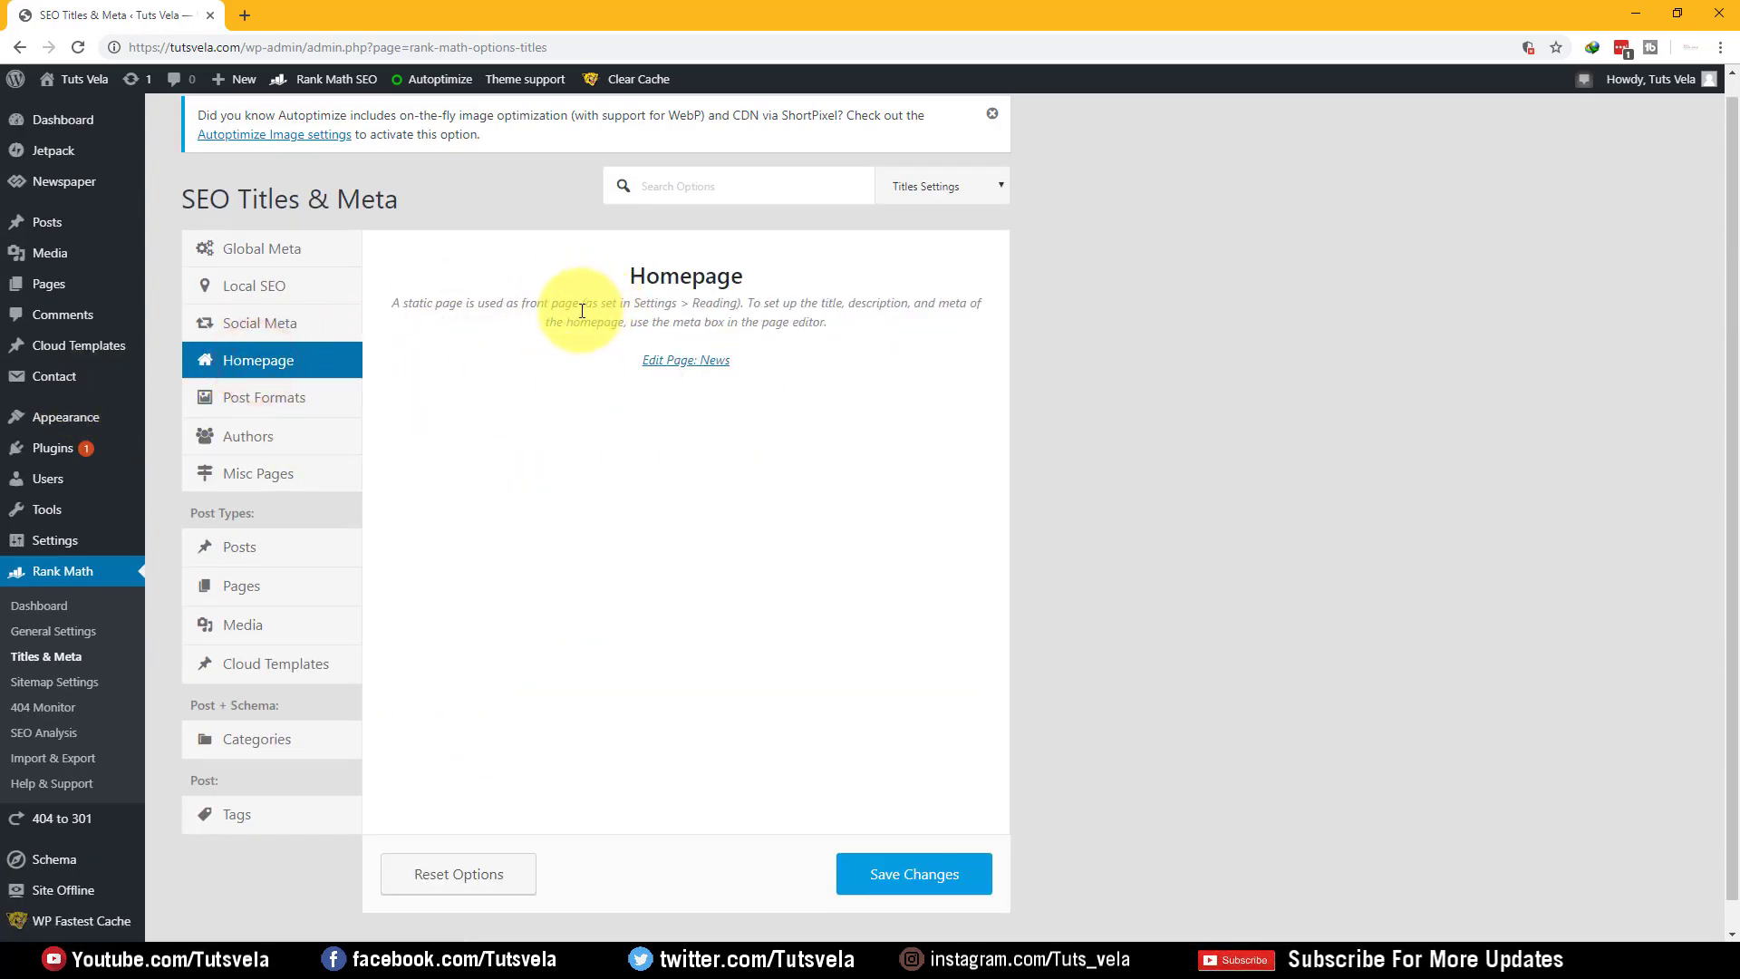
pyautogui.click(428, 304)
pyautogui.click(1167, 337)
pyautogui.click(242, 436)
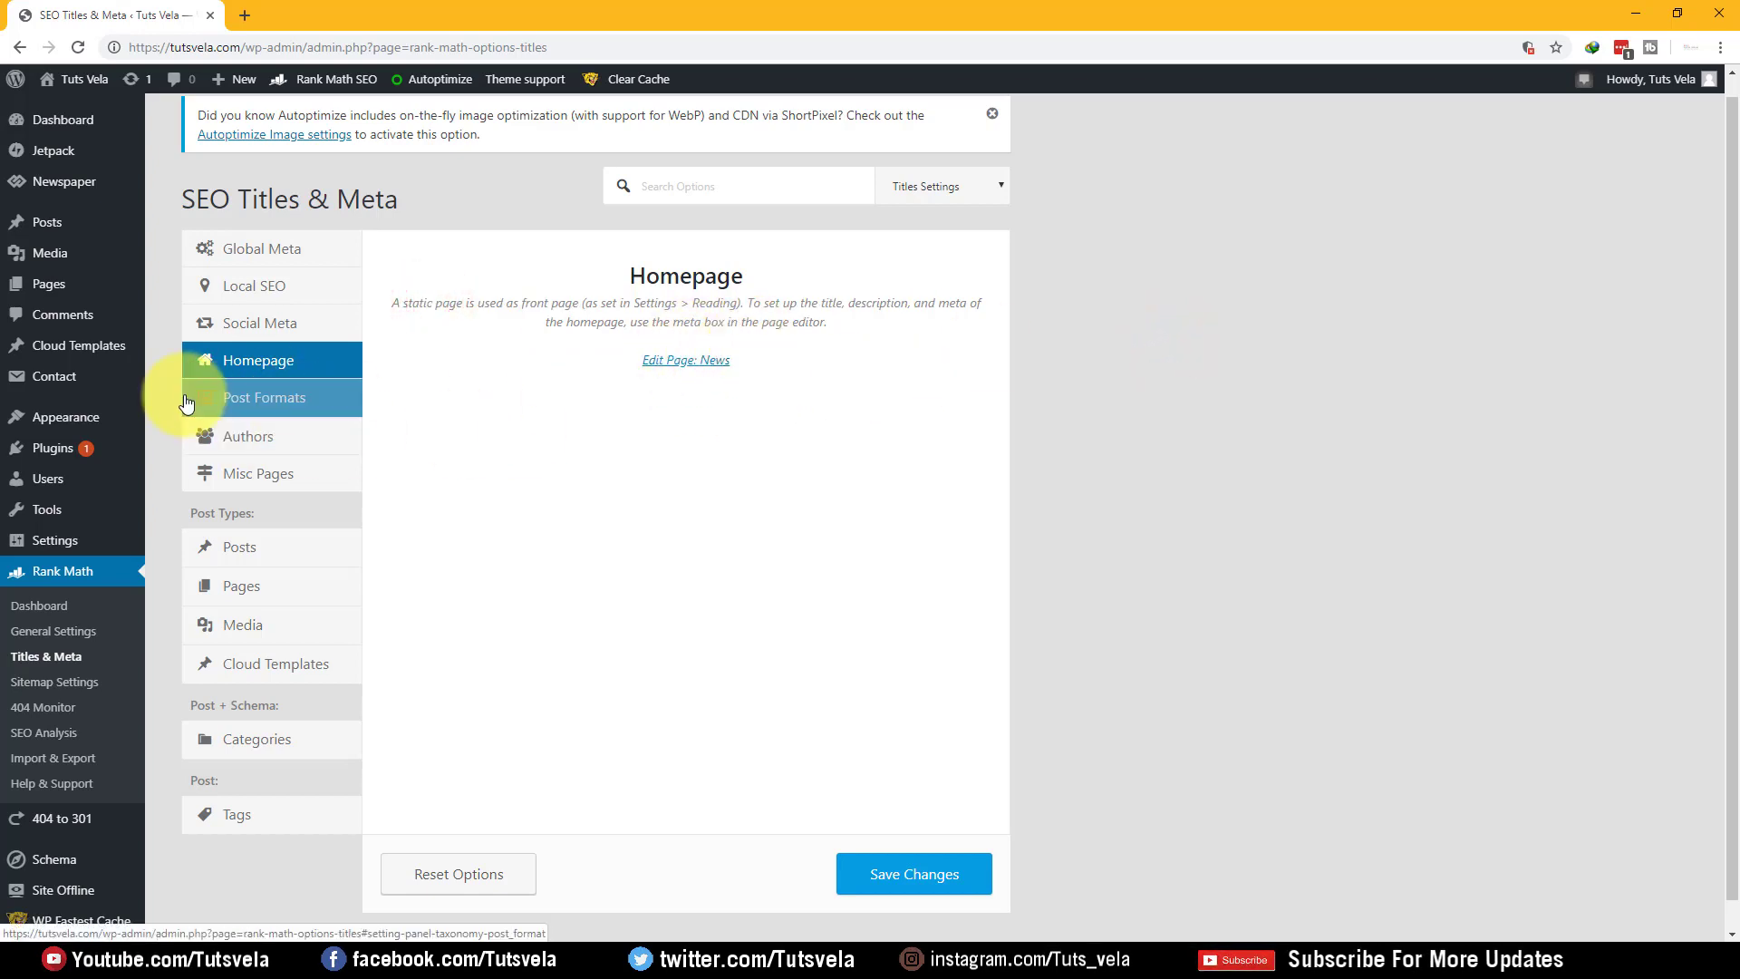
pyautogui.click(283, 399)
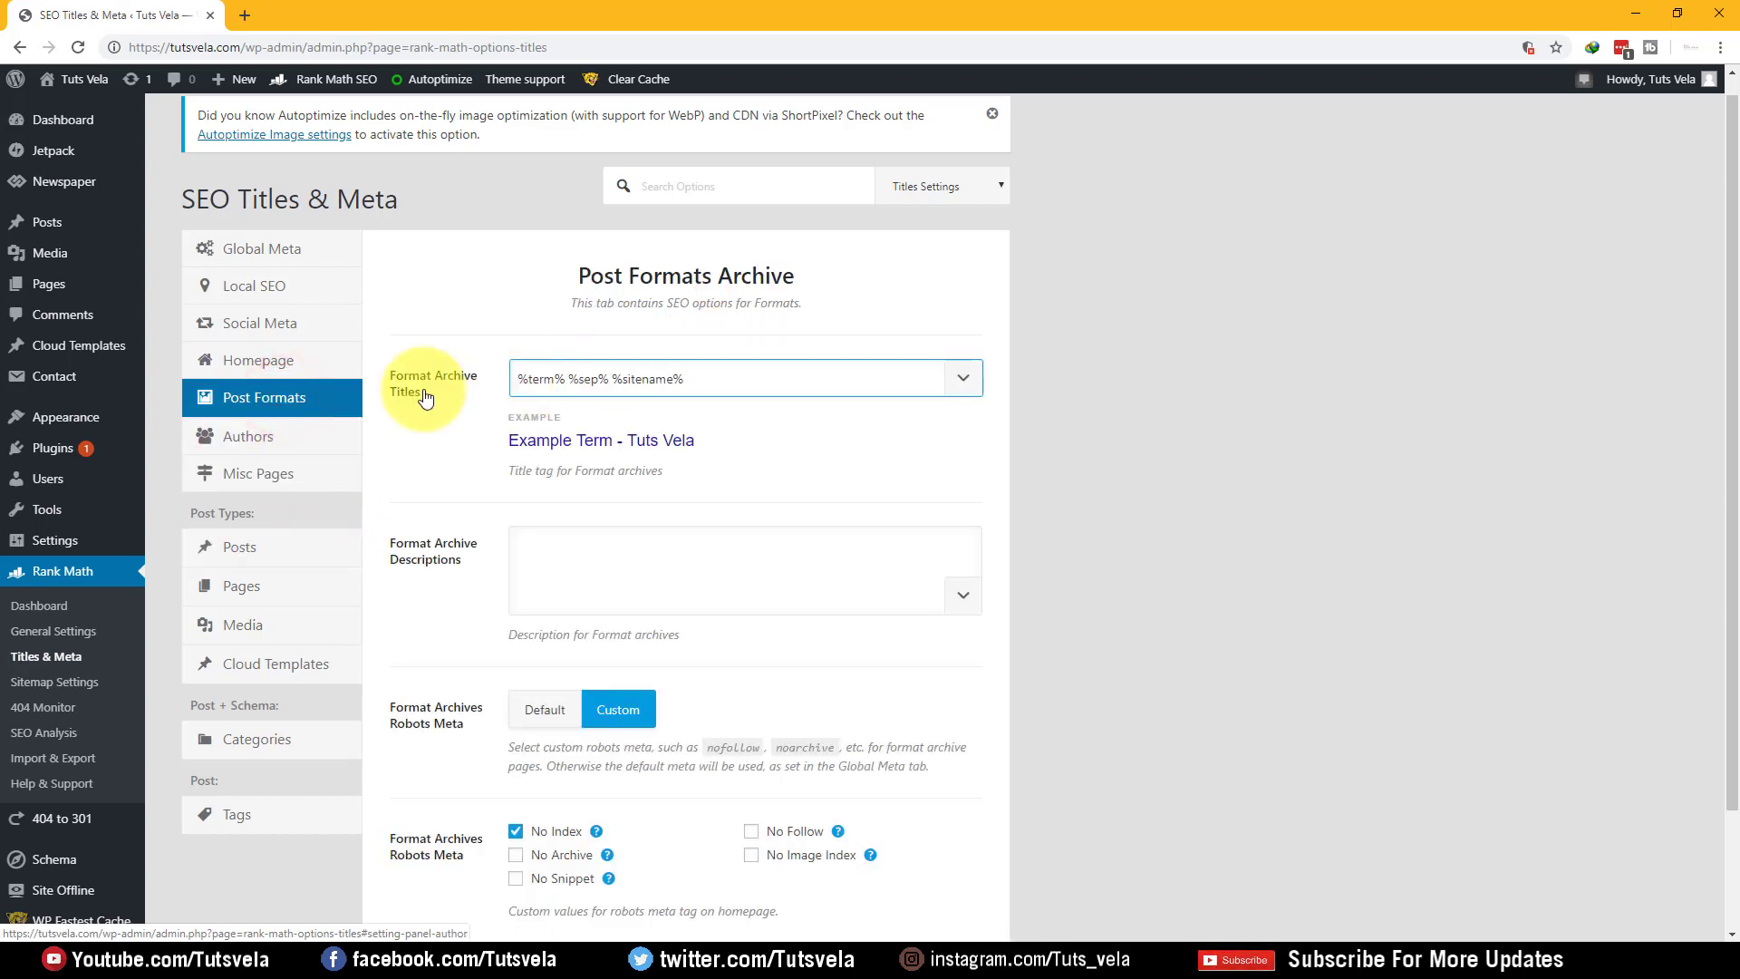
pyautogui.scroll(-2, 513, 510)
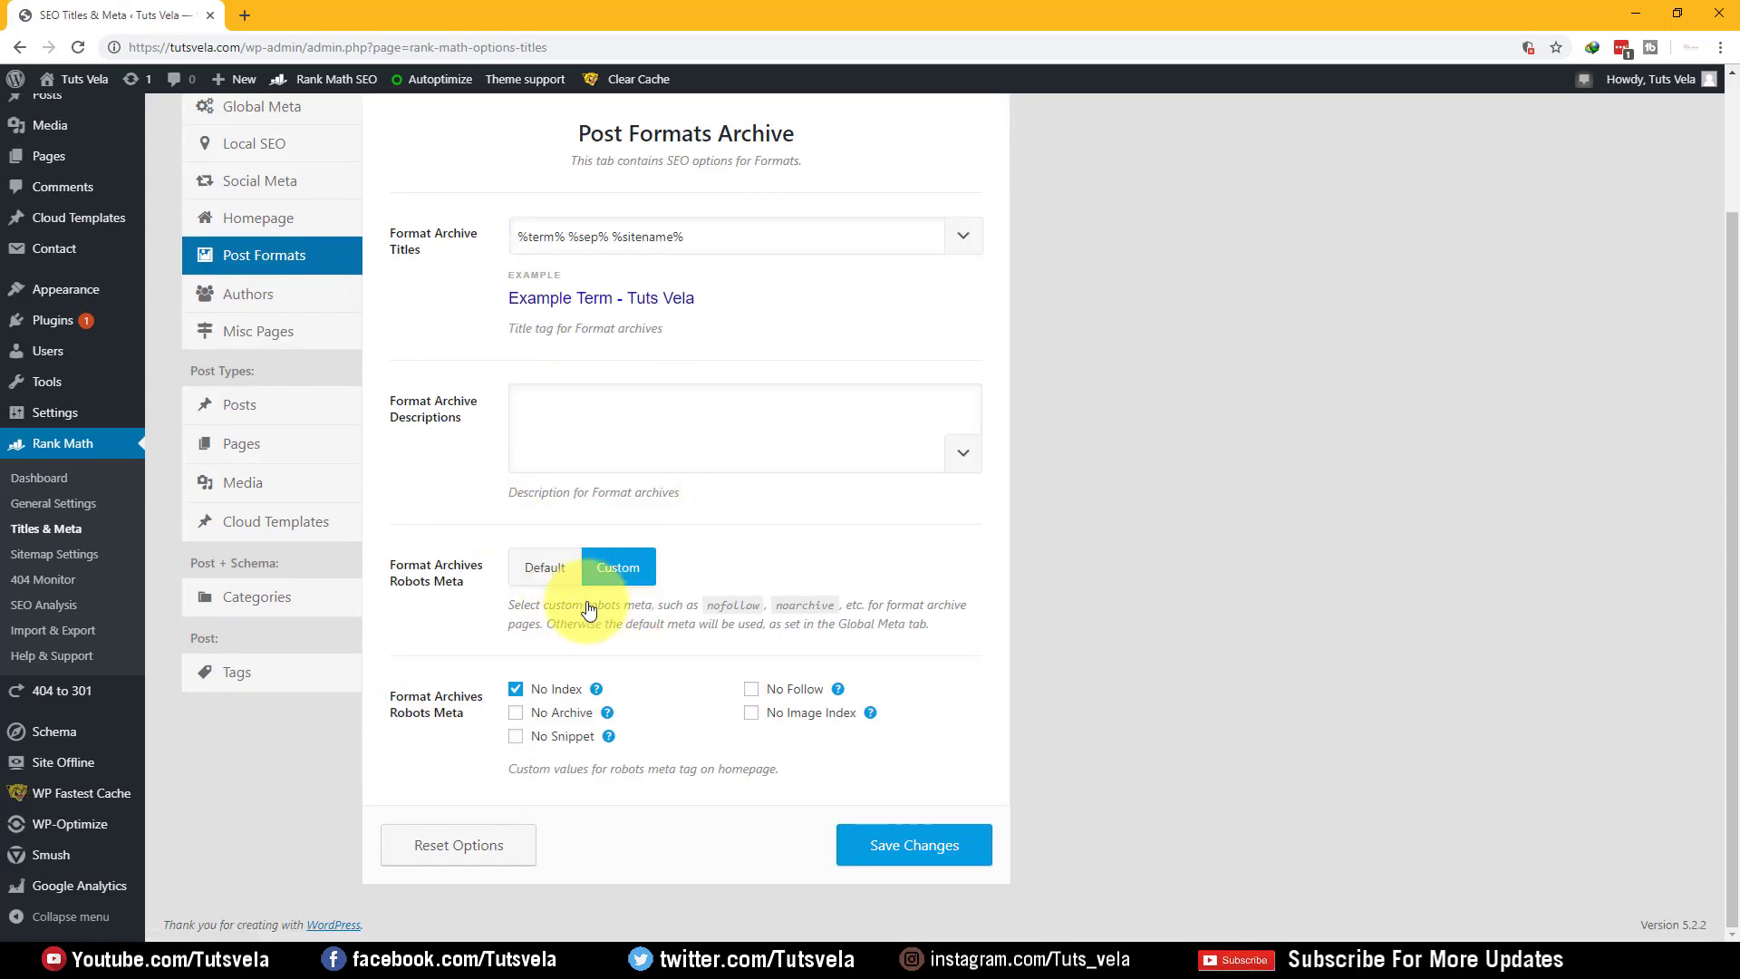
# - Look through the settings for Authors, Misc Pages, Posts, Pages, Media, Cloud Templates, Categories and Tags
pyautogui.click(247, 295)
pyautogui.click(251, 344)
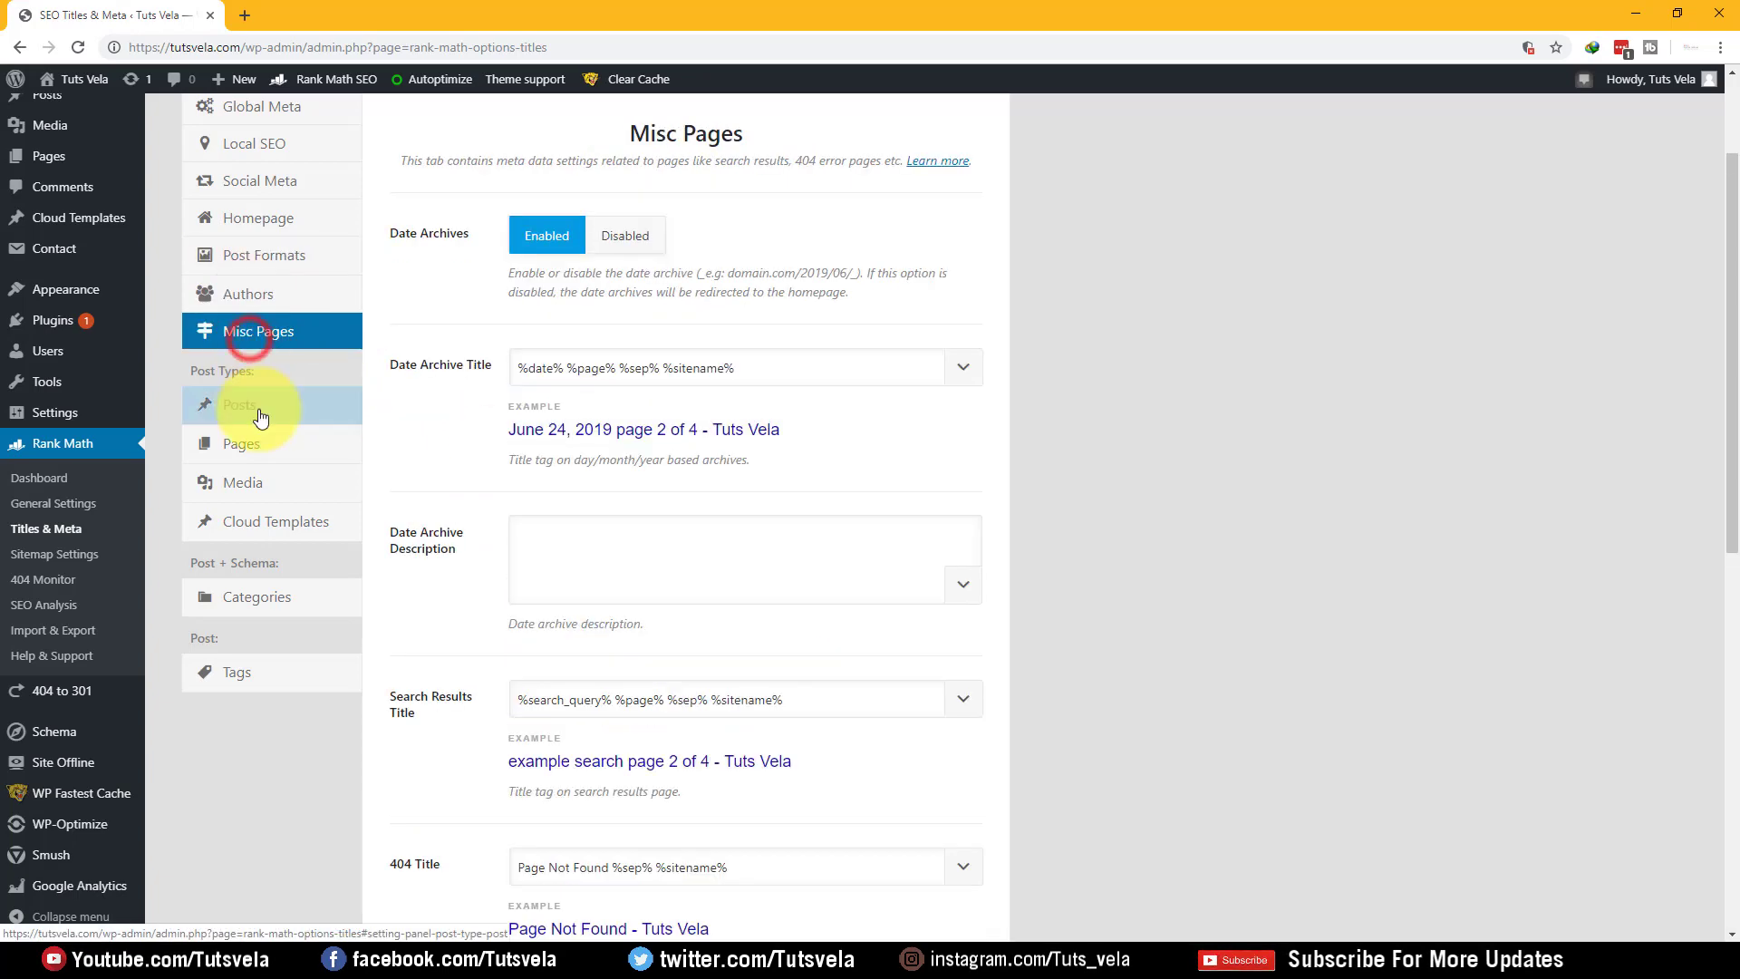
pyautogui.click(238, 404)
pyautogui.click(254, 444)
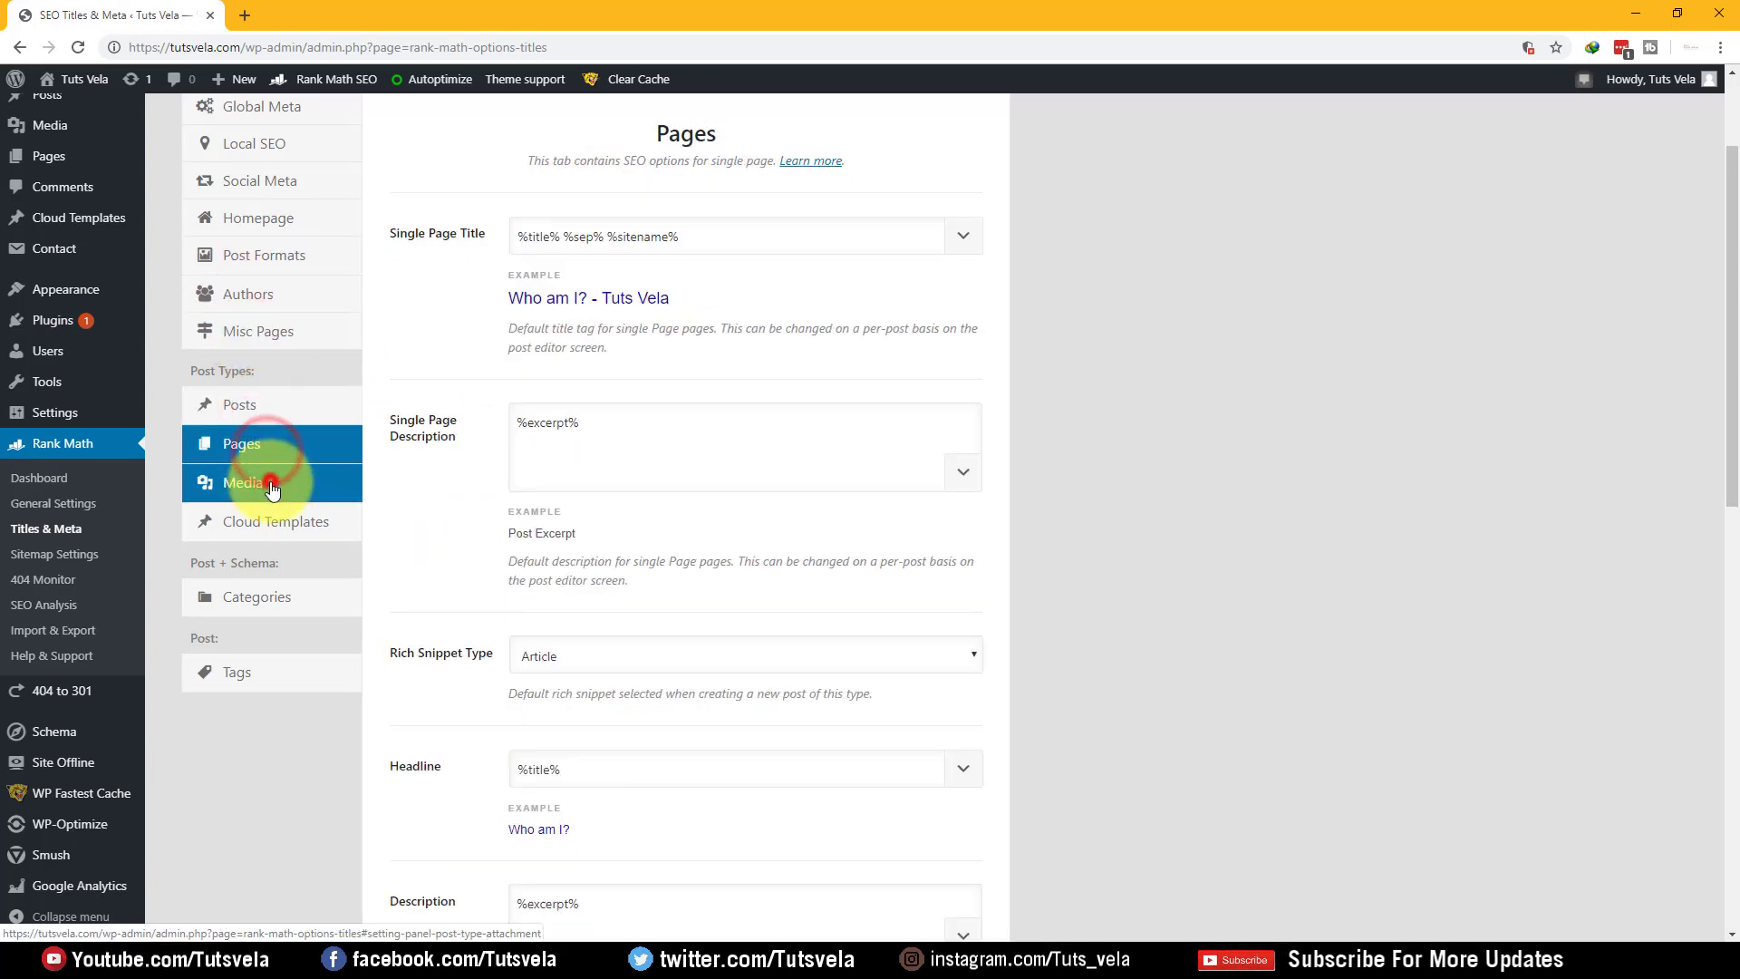
pyautogui.click(272, 485)
pyautogui.click(272, 521)
pyautogui.scroll(-1, 277, 565)
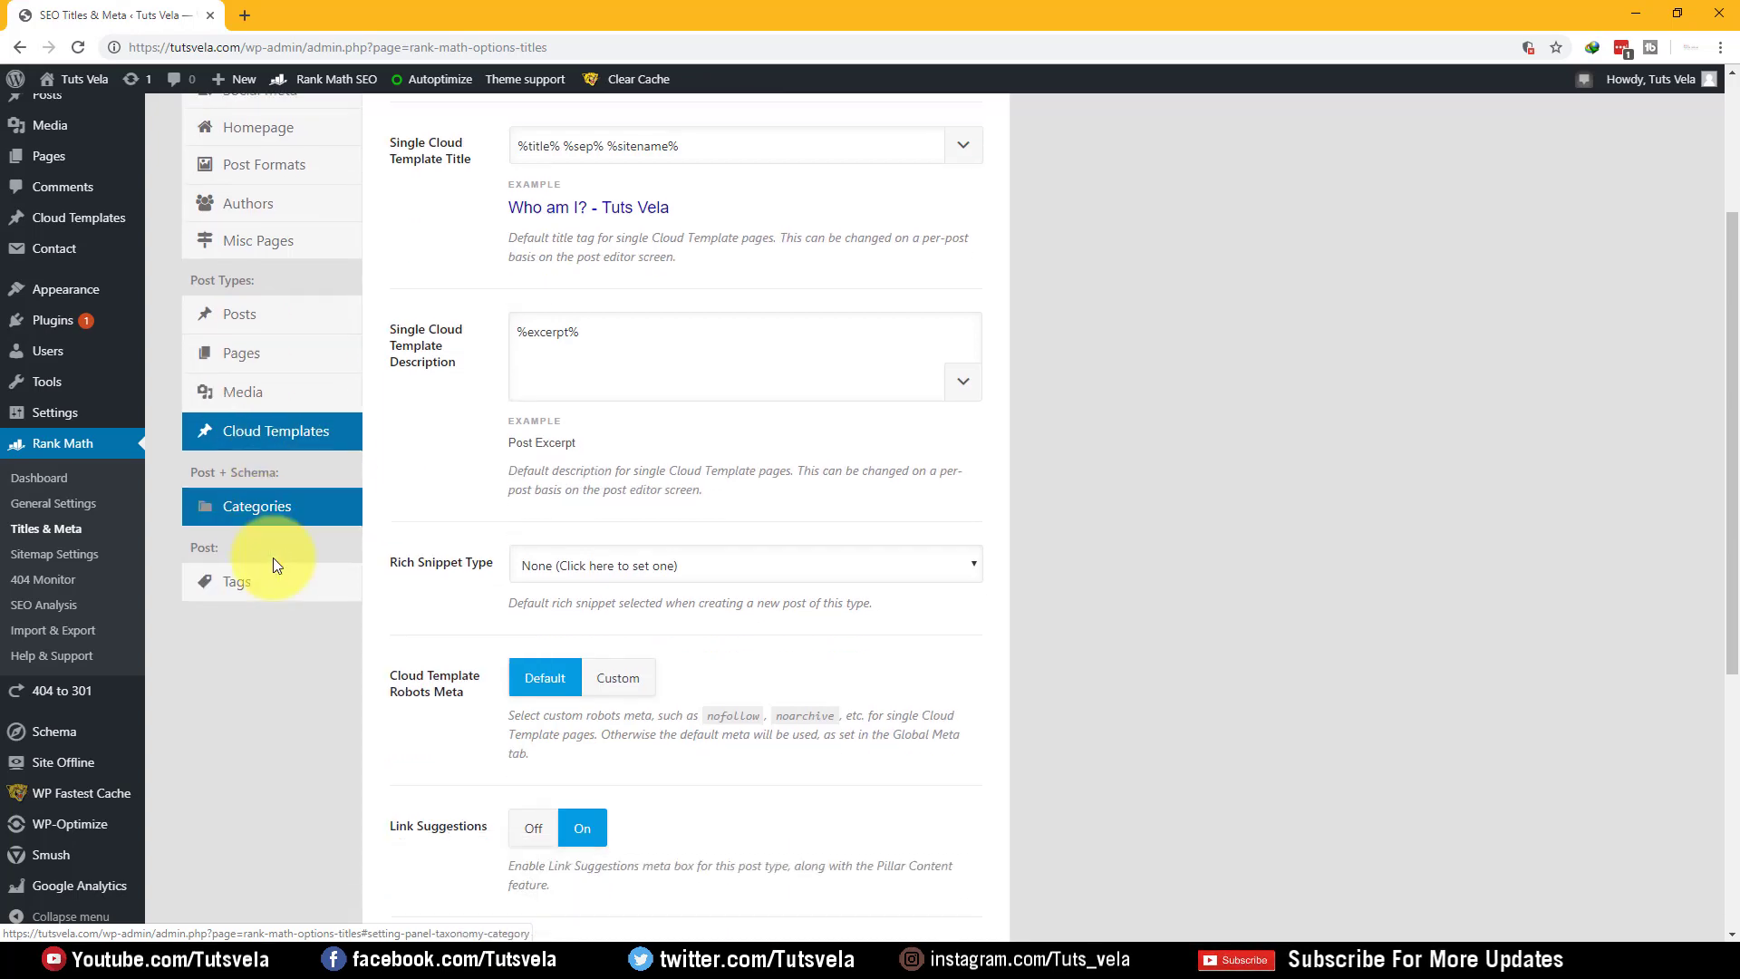
pyautogui.click(253, 506)
pyautogui.click(263, 581)
pyautogui.scroll(3, 544, 454)
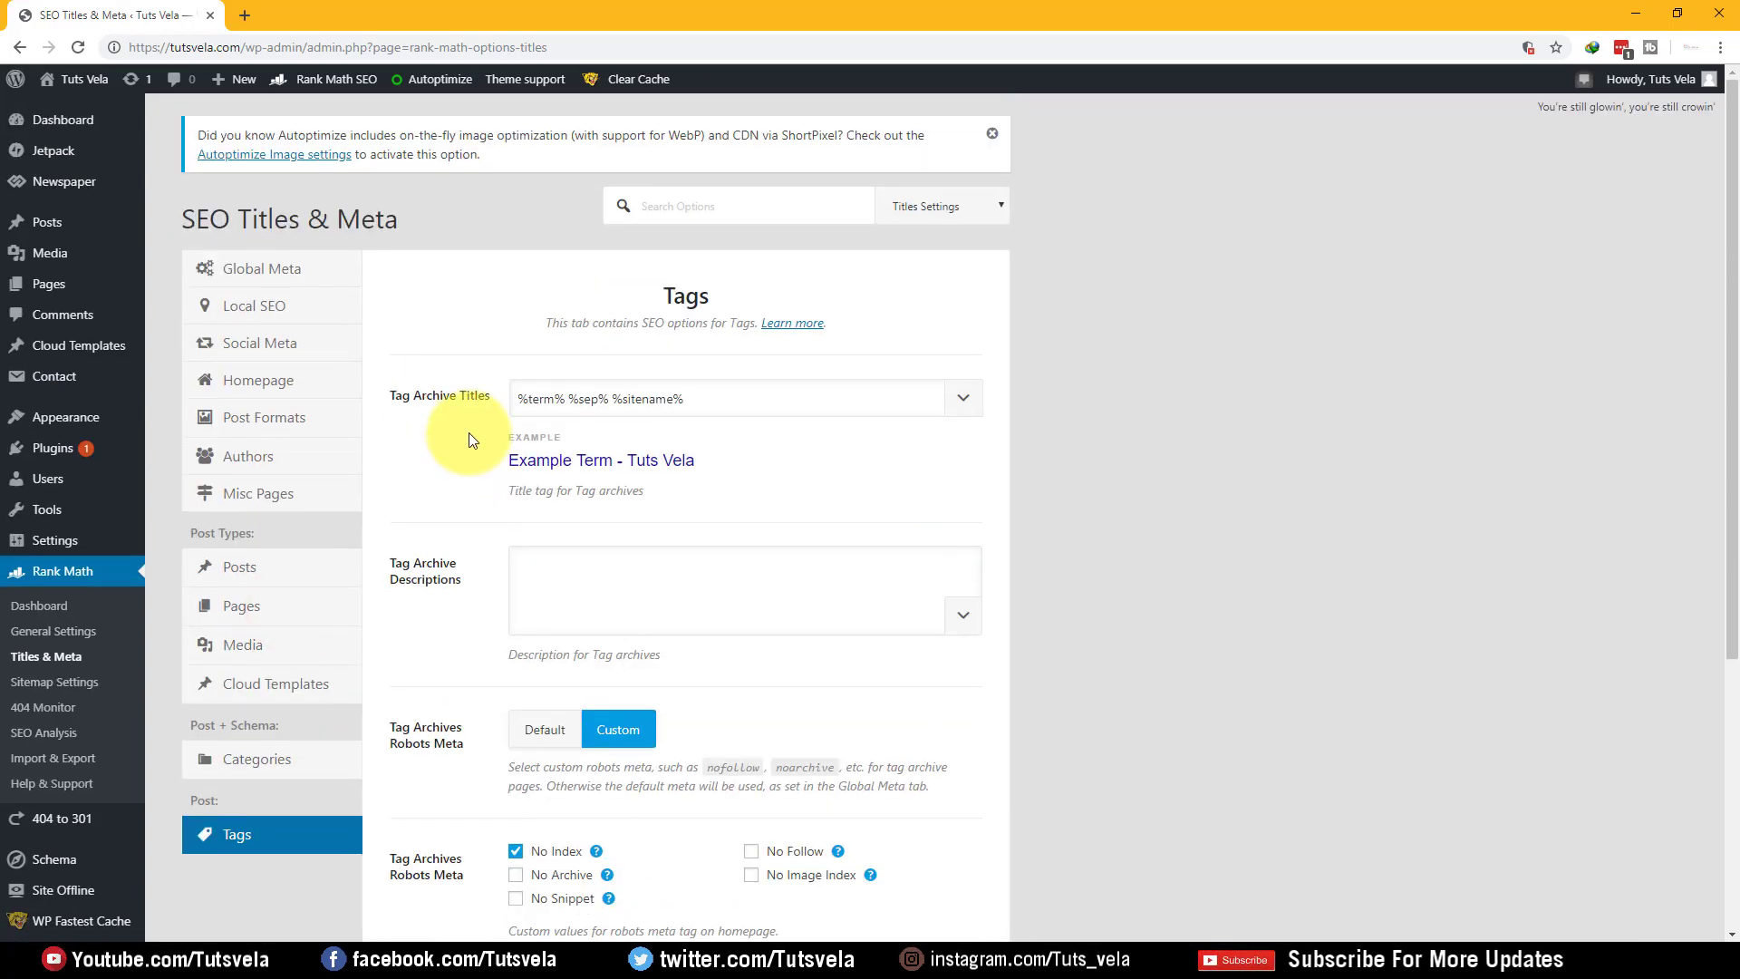
# - Leave Titles & Meta for Rank Math's SEO Analysis without saving changes, and start a site-wide analysis
pyautogui.click(39, 681)
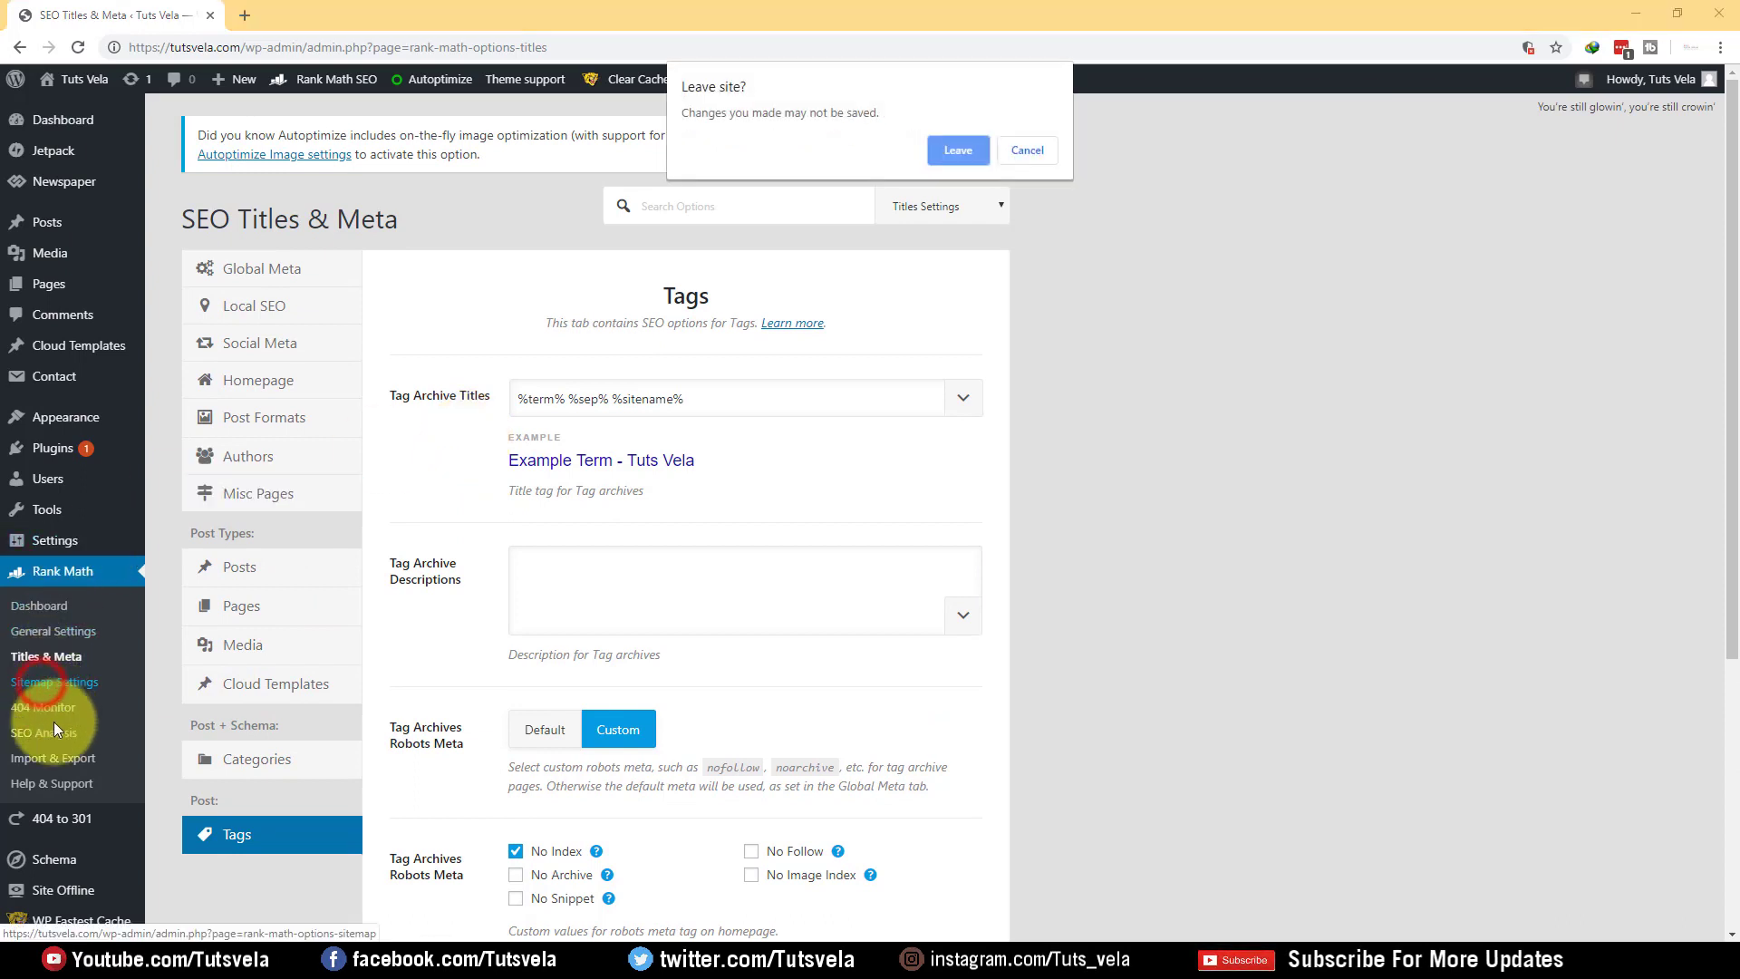
pyautogui.click(1024, 150)
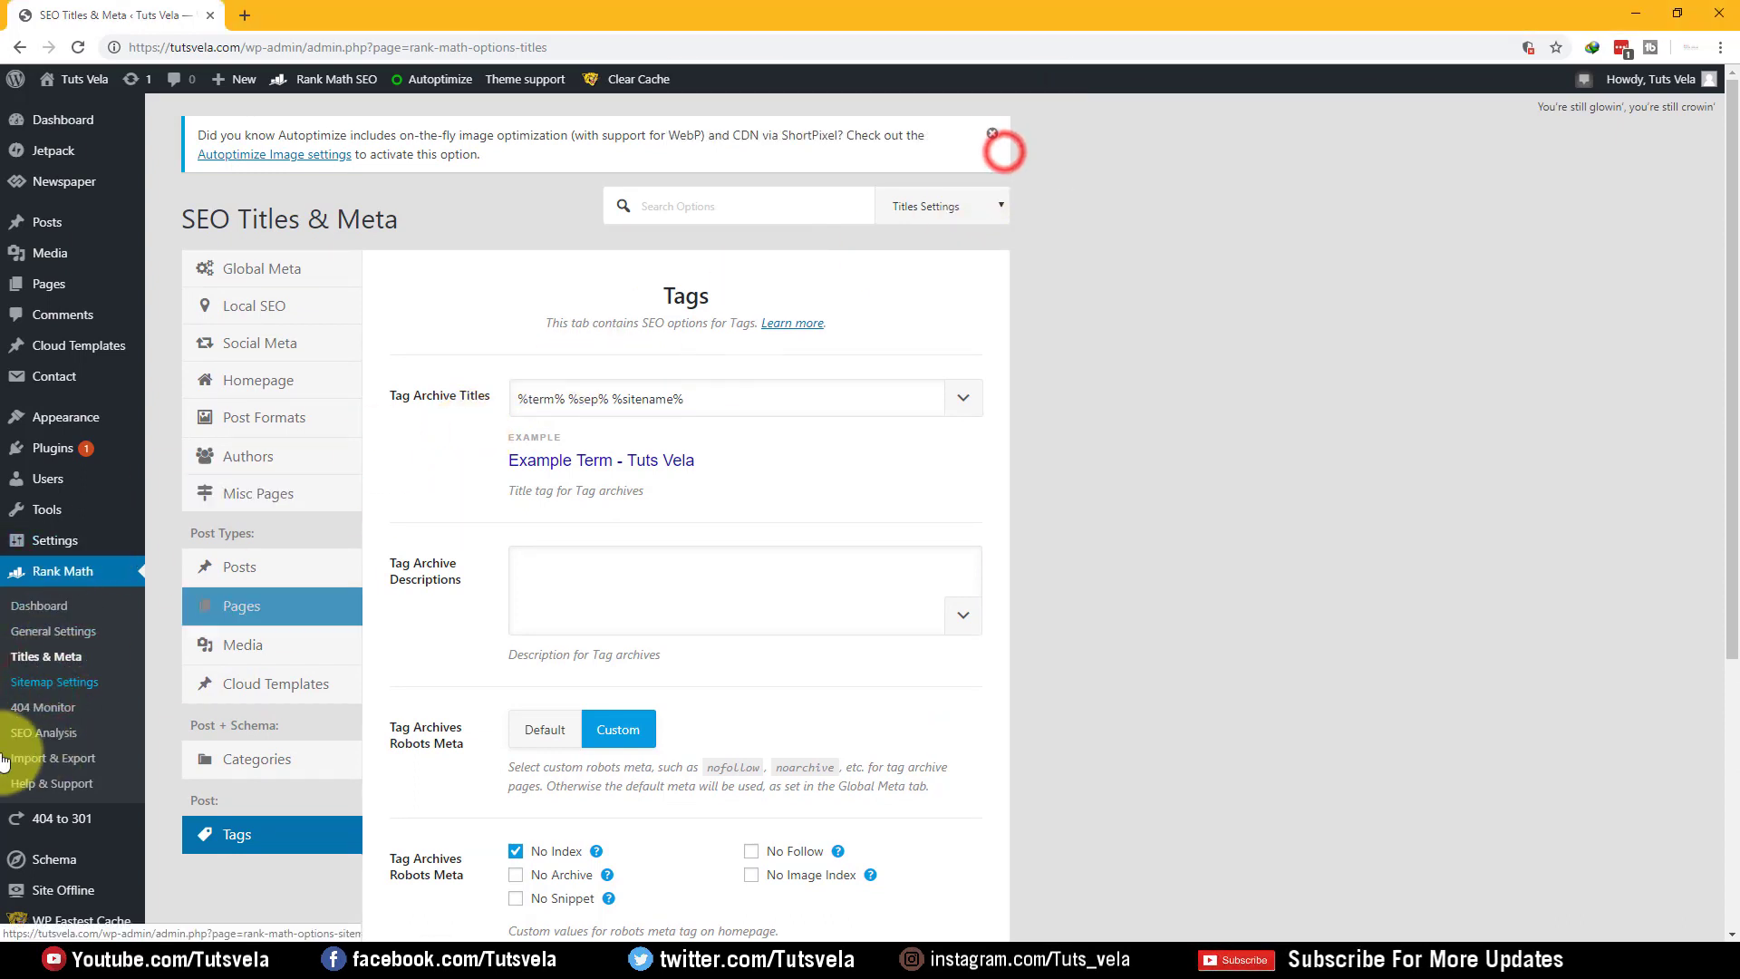
pyautogui.click(38, 733)
pyautogui.click(972, 182)
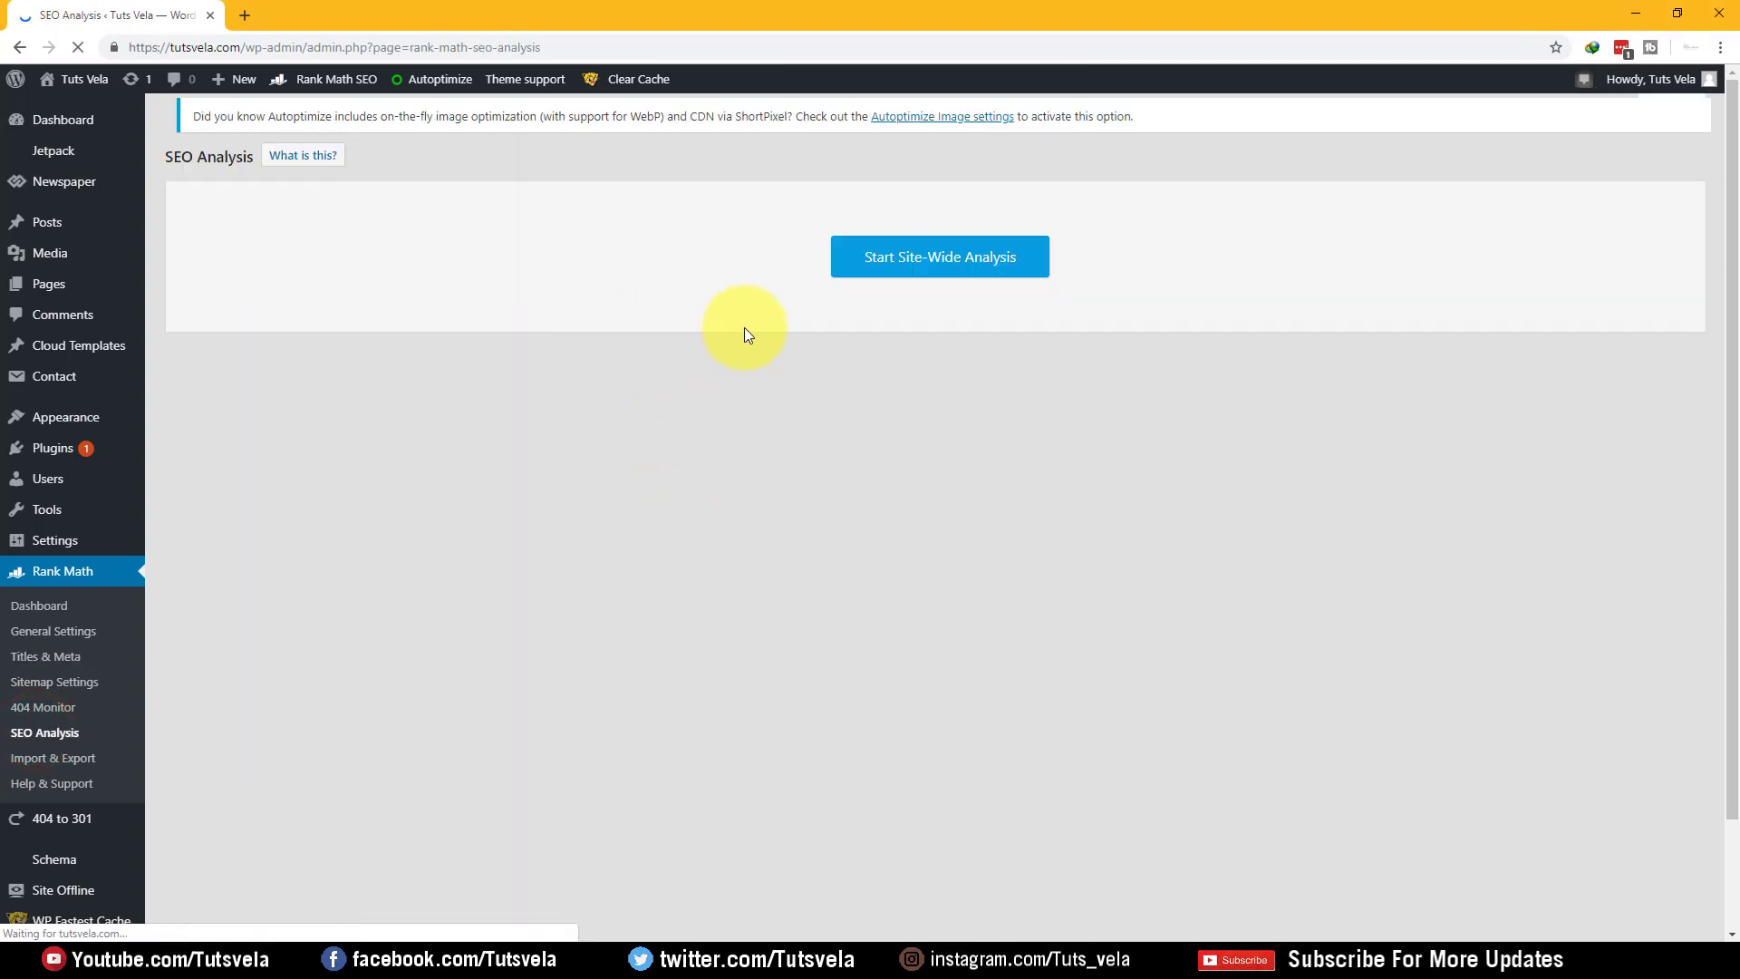
pyautogui.click(936, 280)
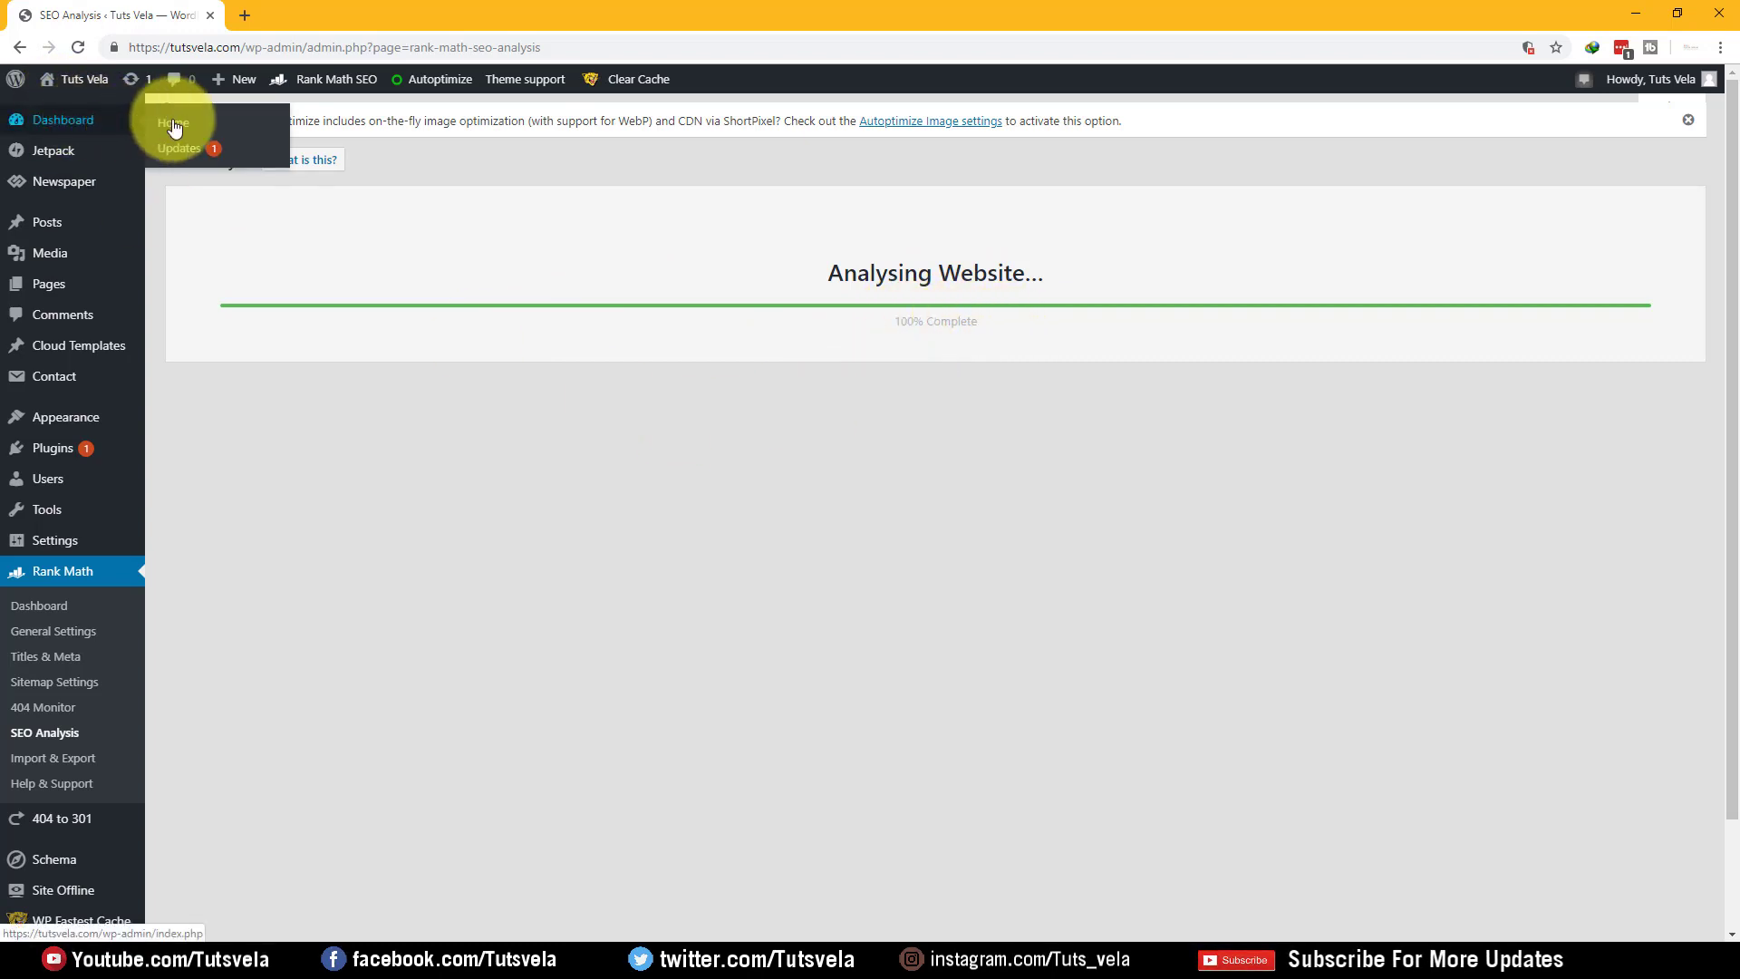
# - Open the WordPress dashboard home in a second browser tab and return to the SEO Analysis results
pyautogui.rightClick(197, 131)
pyautogui.click(292, 134)
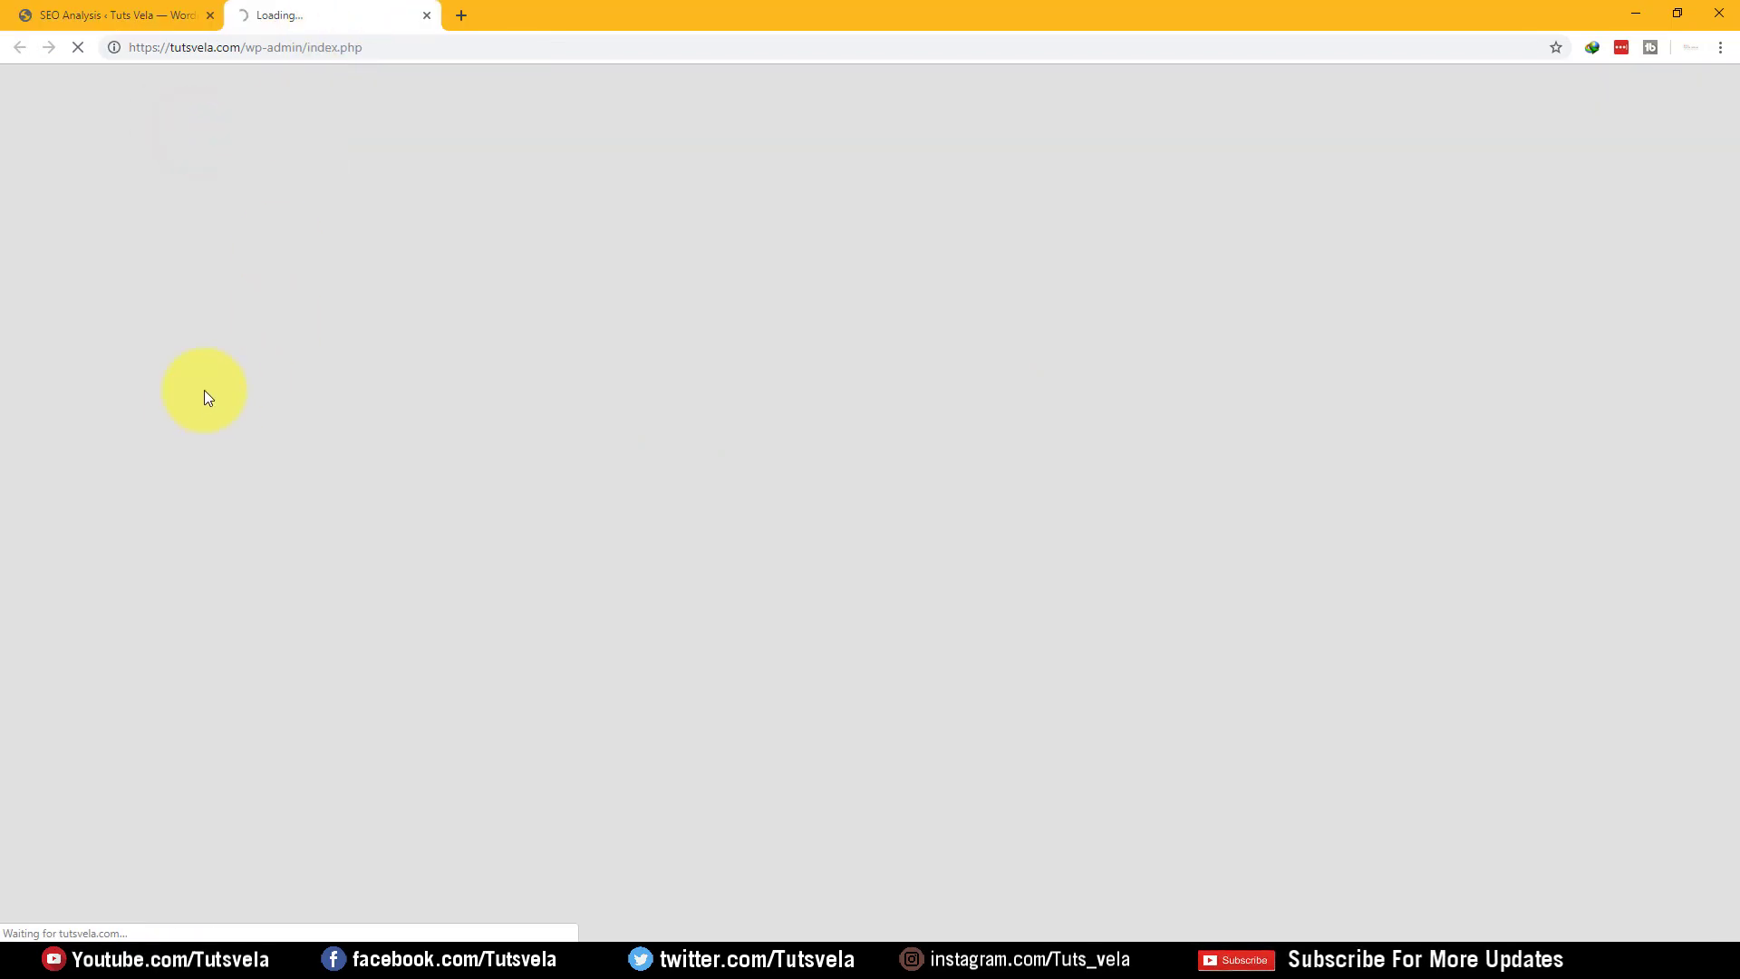
pyautogui.click(93, 13)
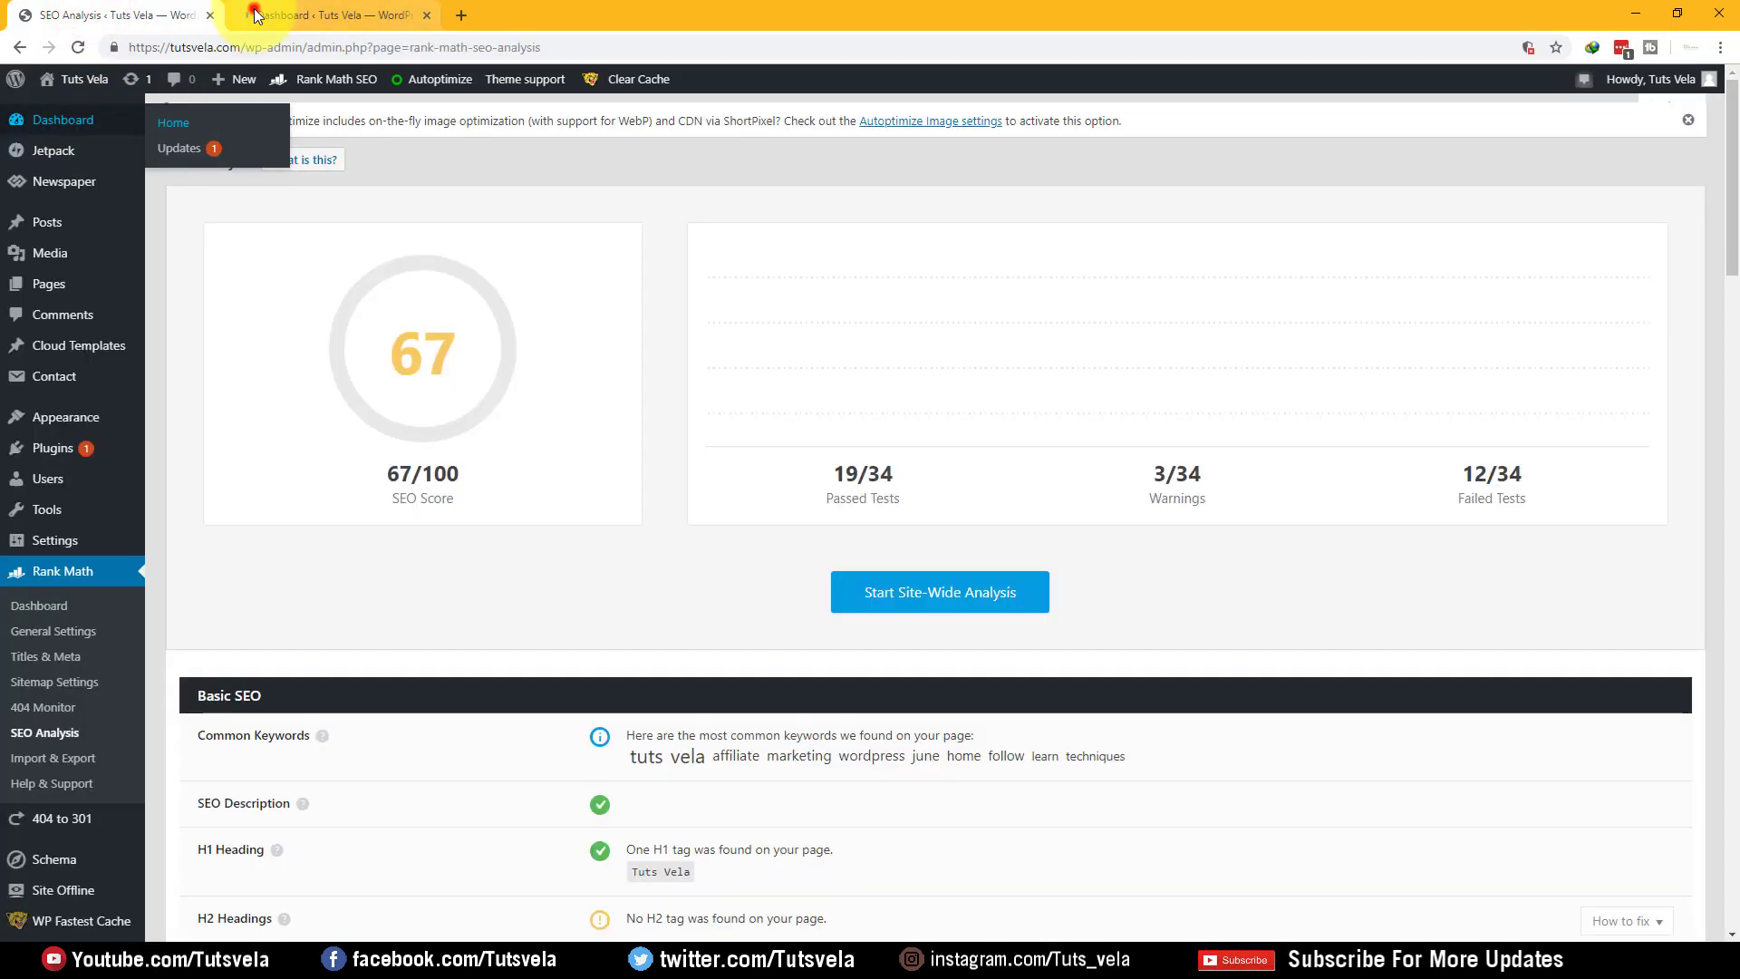
pyautogui.click(263, 15)
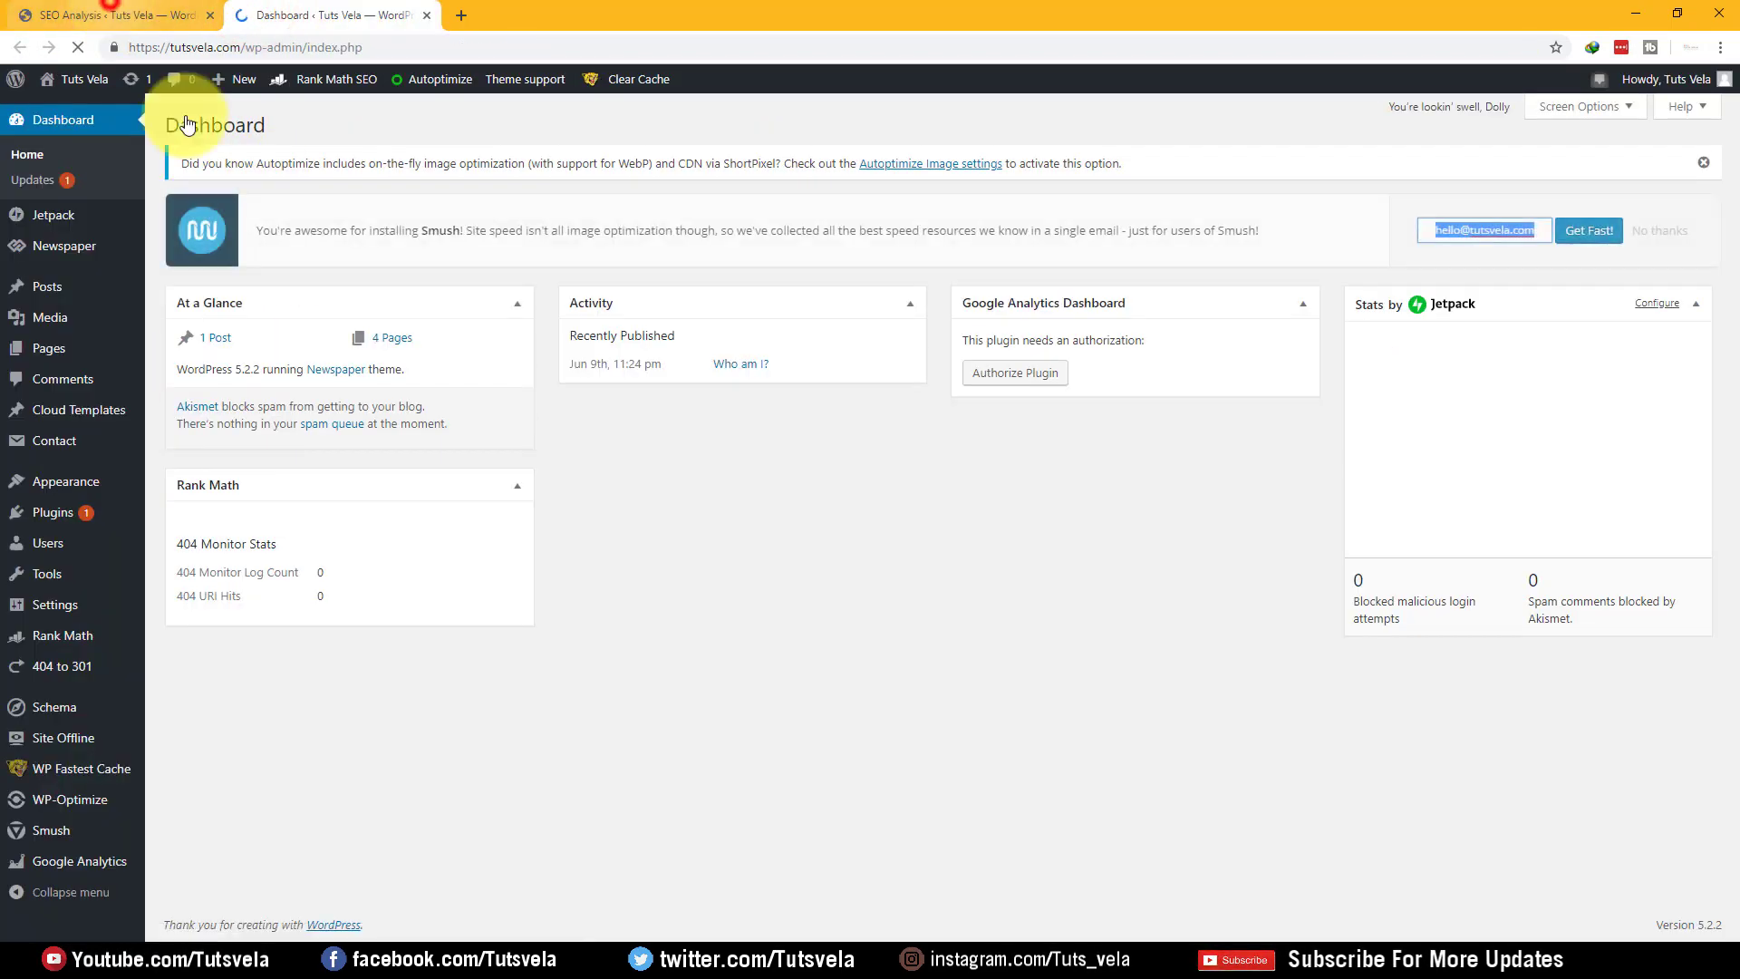
pyautogui.click(107, 15)
# - Examine the SEO score, the passed, warning and failed test summary, and the H2 Headings result under Basic SEO
pyautogui.click(457, 533)
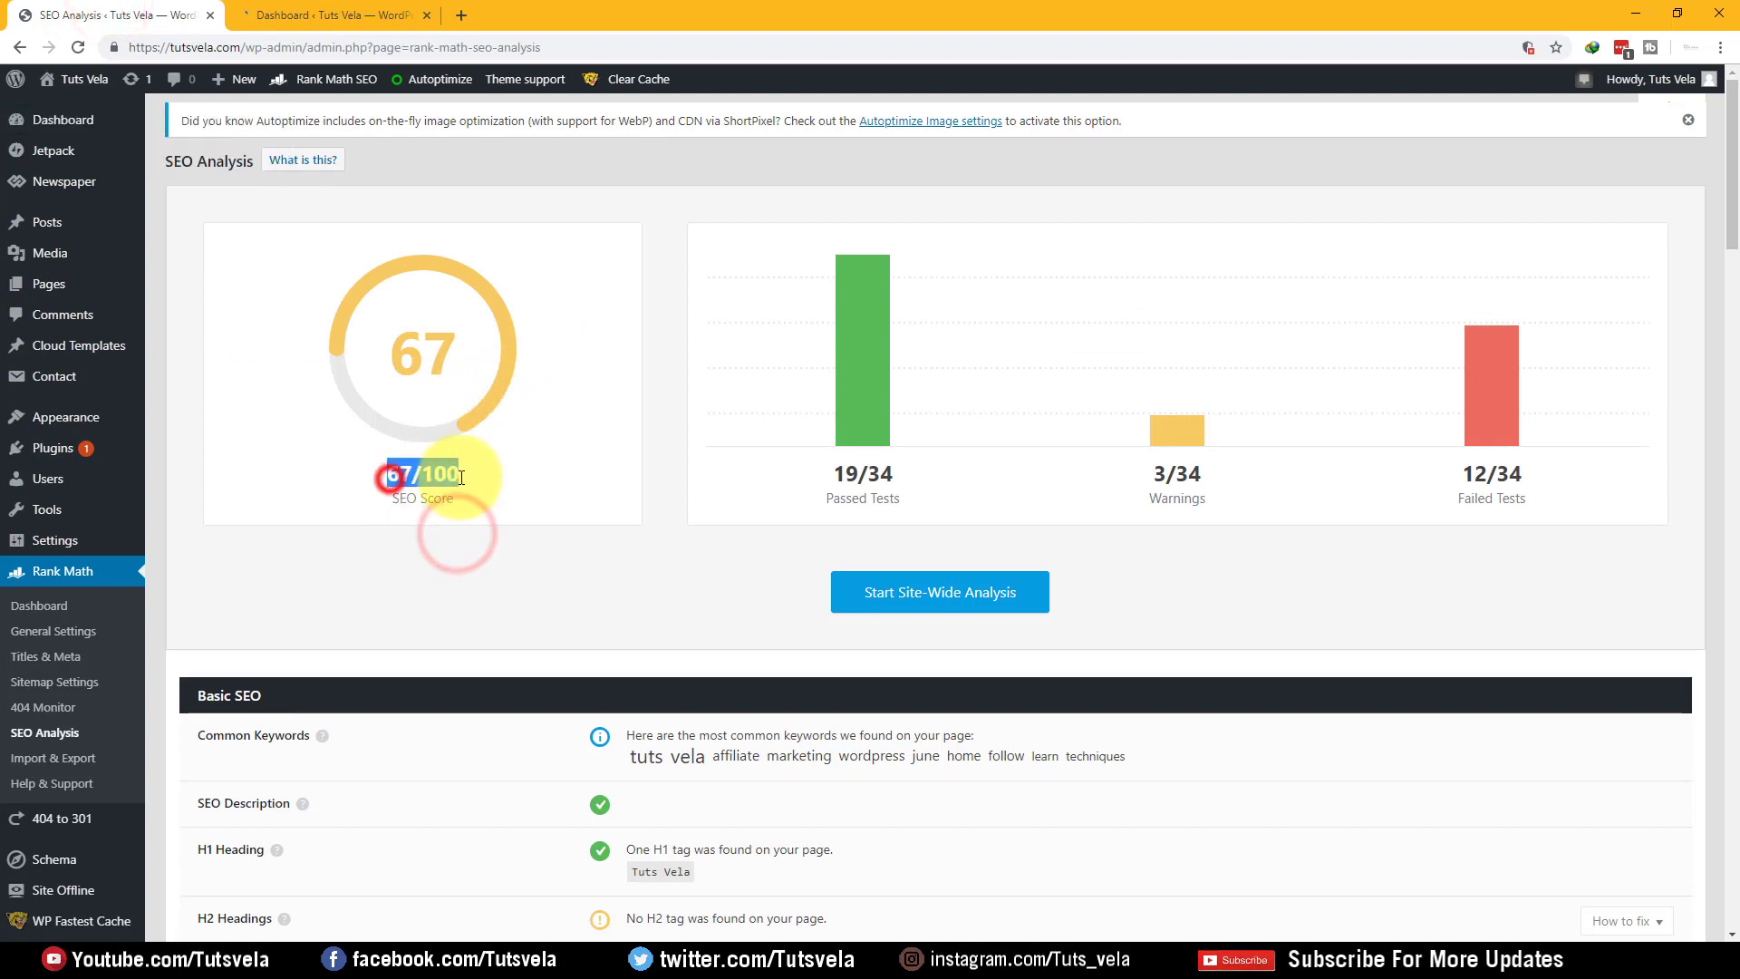
pyautogui.click(563, 601)
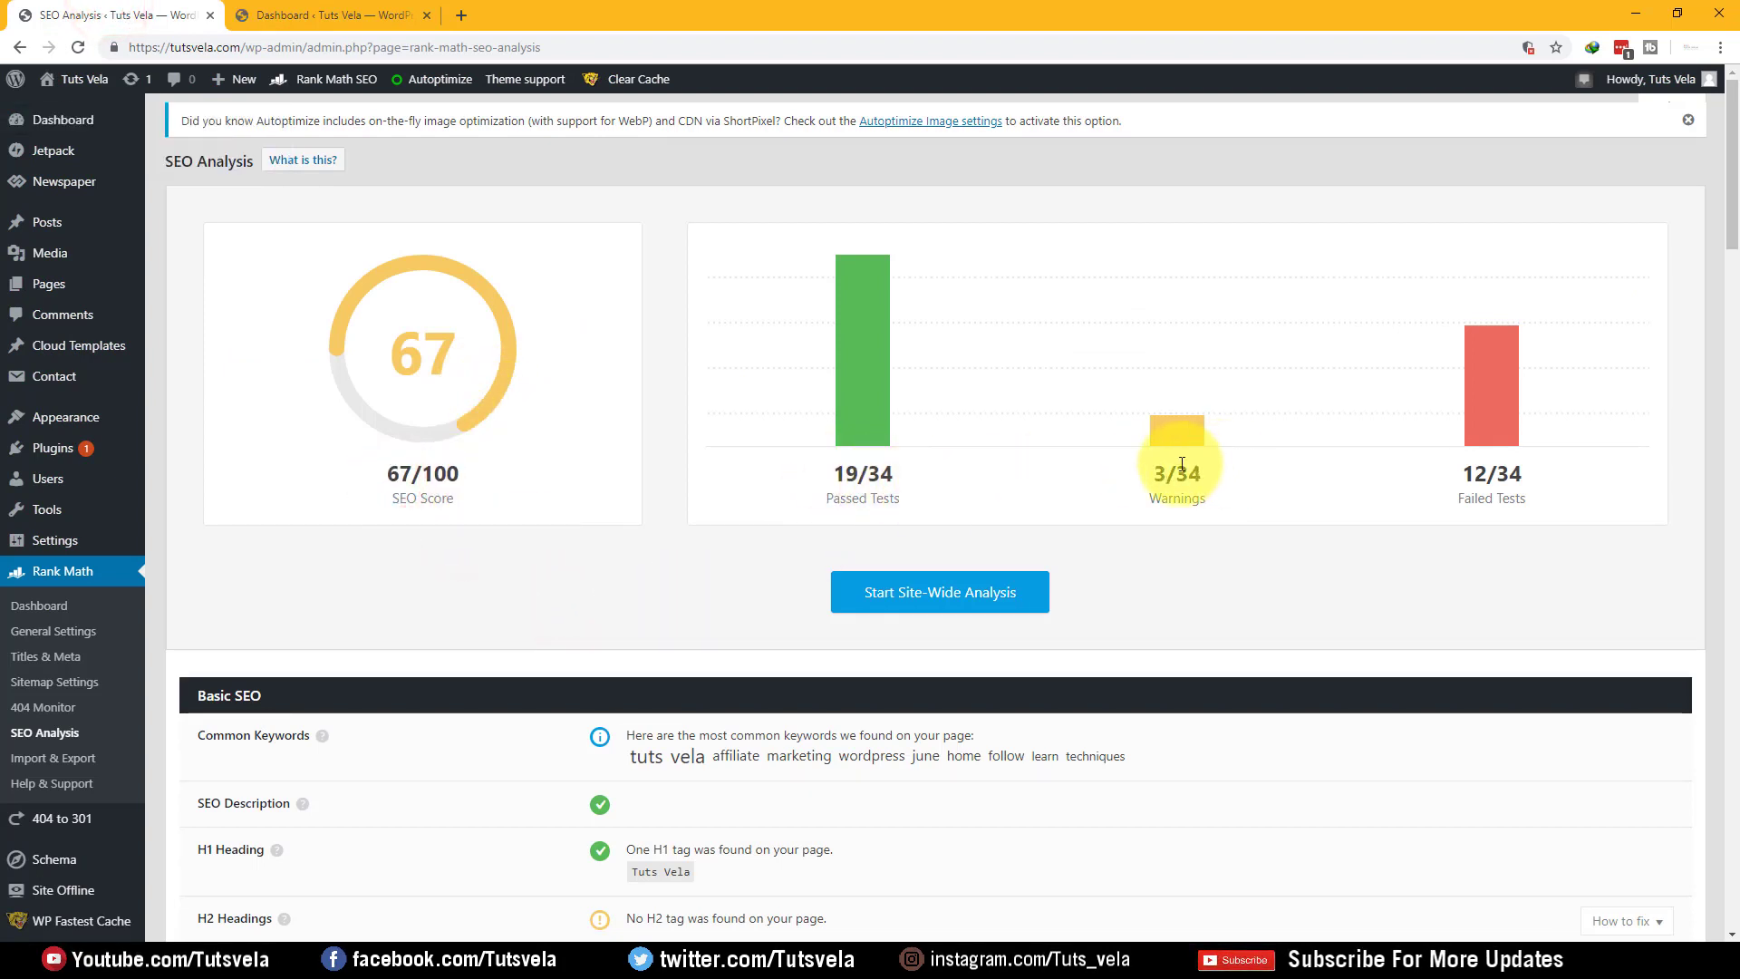
pyautogui.scroll(-2, 803, 522)
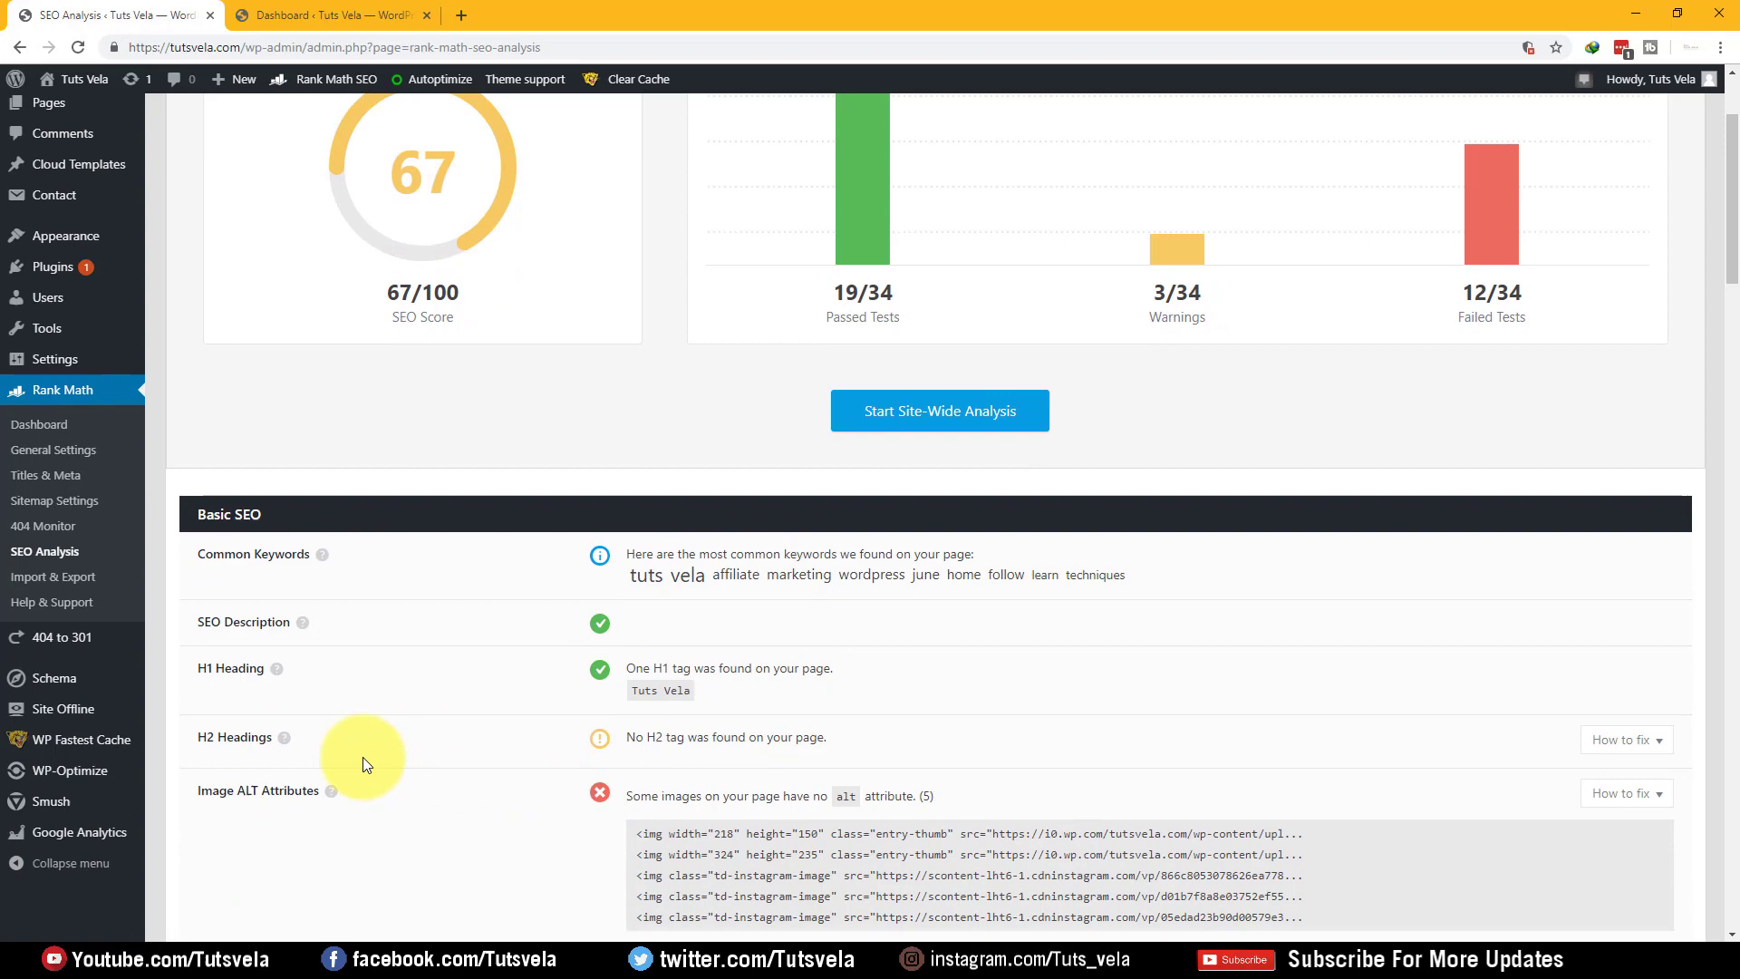
pyautogui.click(265, 732)
pyautogui.moveTo(871, 730); pyautogui.dragTo(582, 700)
pyautogui.click(417, 872)
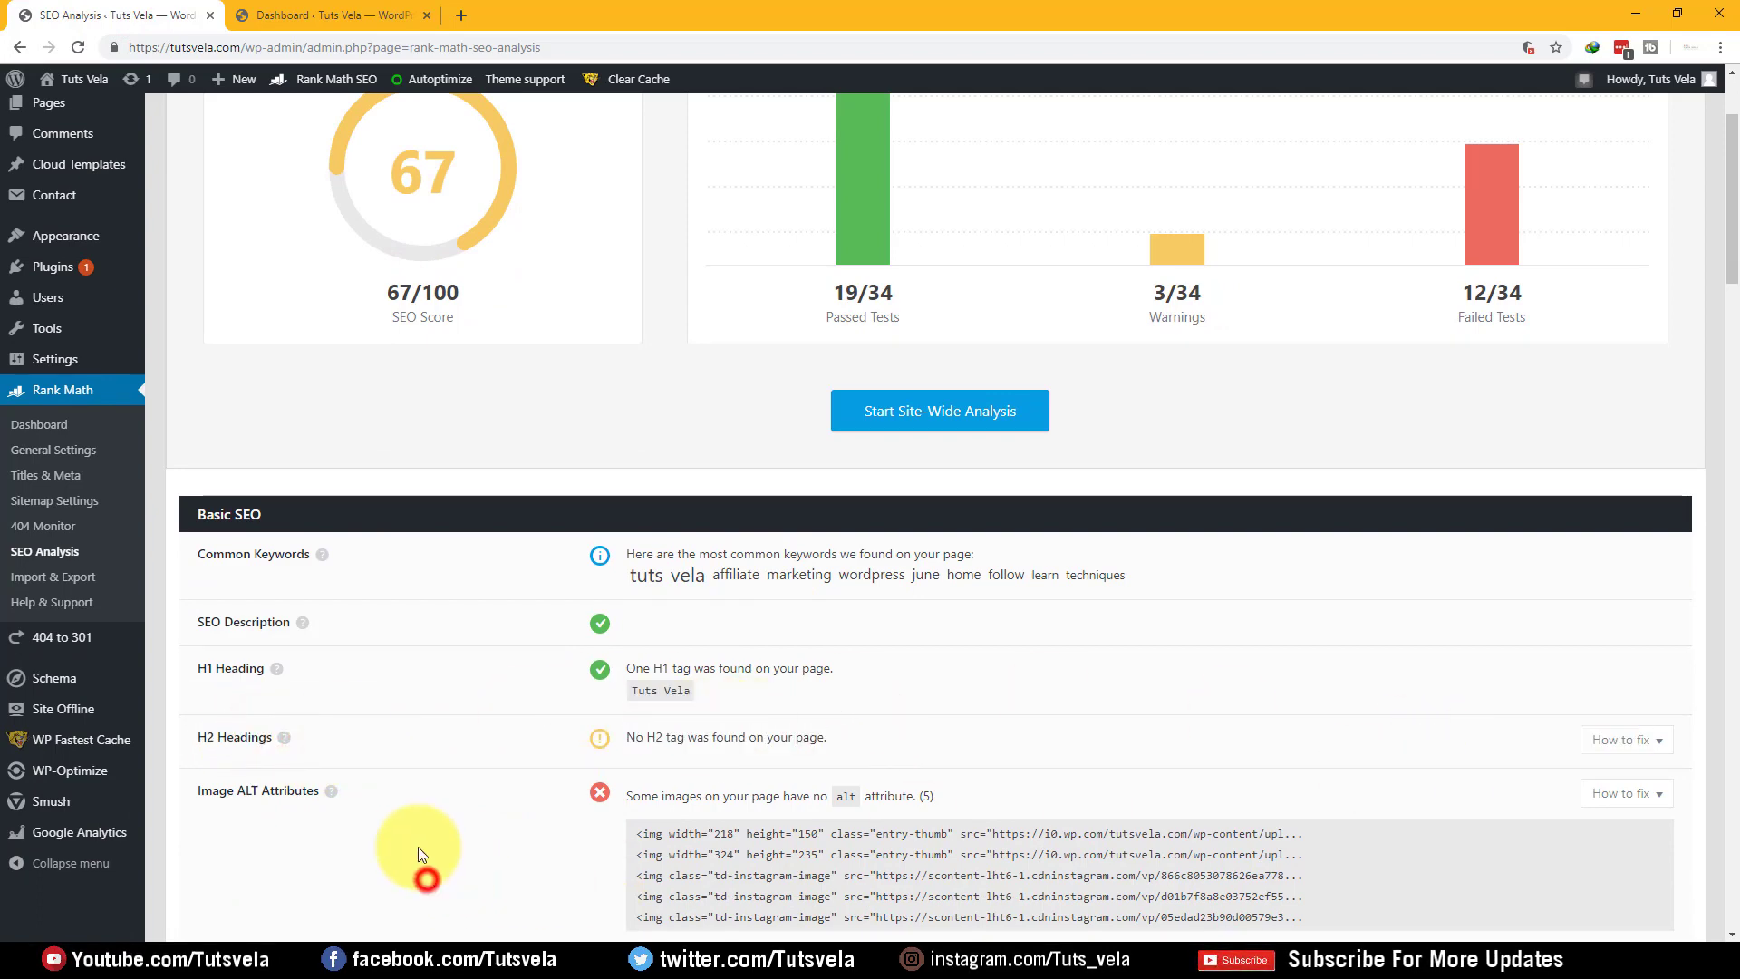
# - Inspect the Basic SEO results for Image ALT Attributes and Keywords in Title & Description
pyautogui.scroll(-3, 433, 798)
pyautogui.moveTo(647, 562); pyautogui.dragTo(1378, 622)
pyautogui.click(1379, 636)
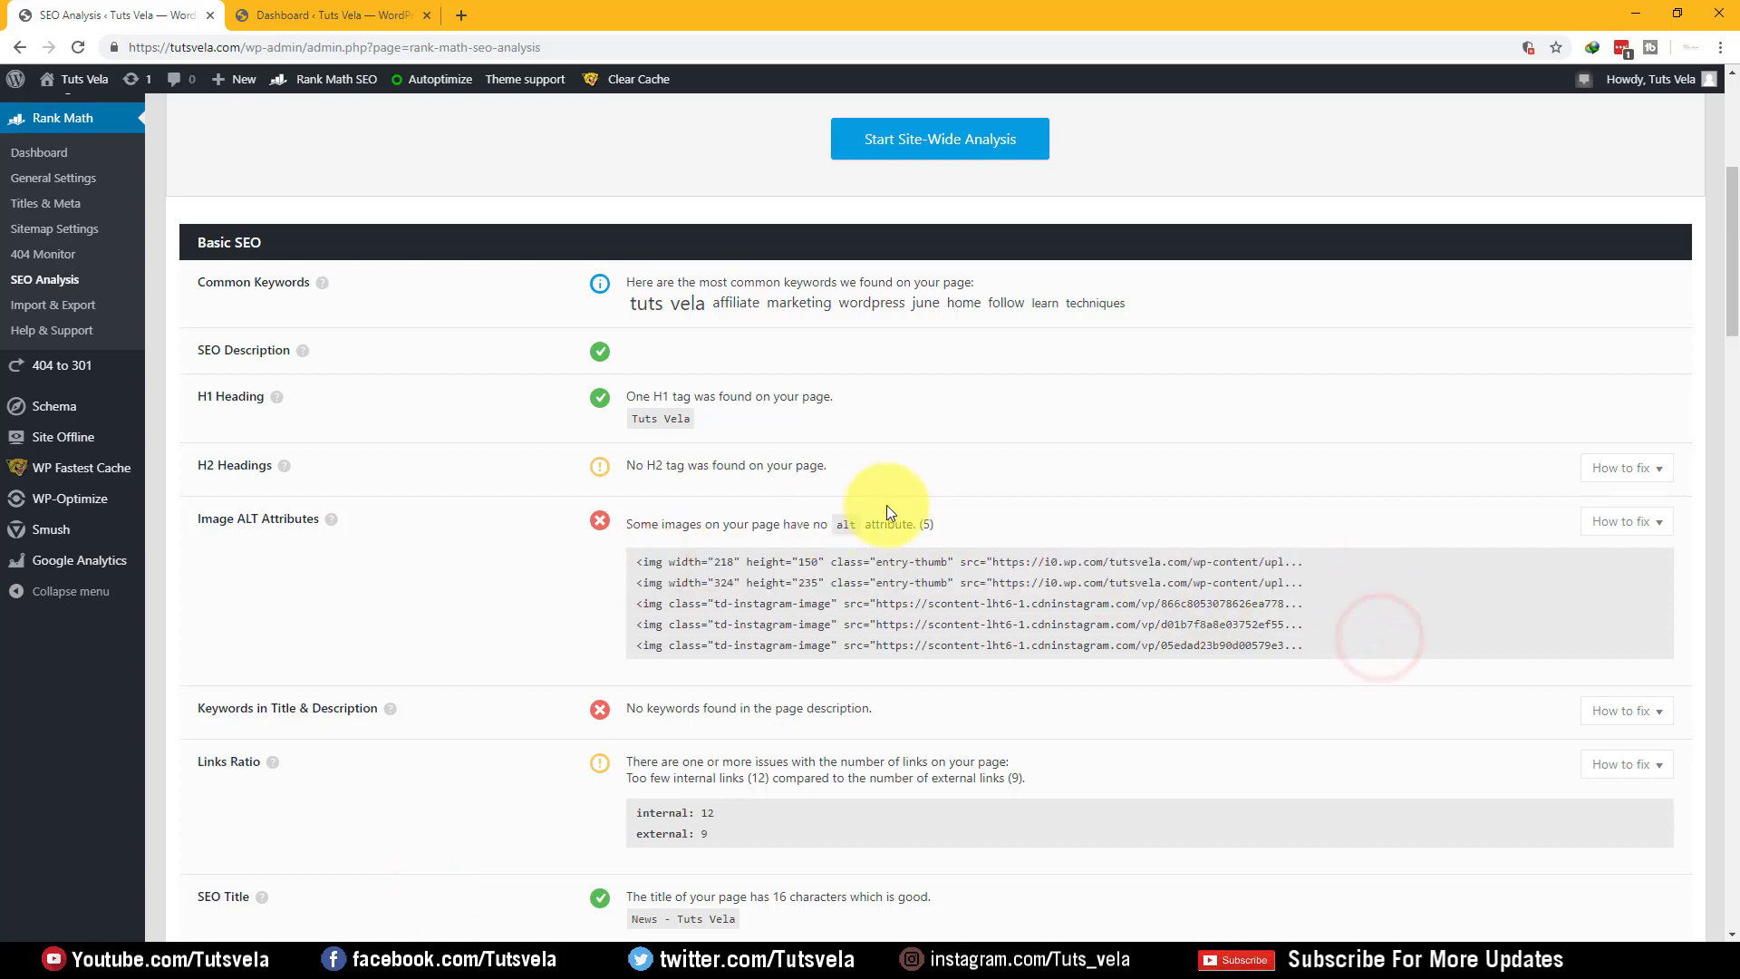
pyautogui.scroll(-1, 671, 562)
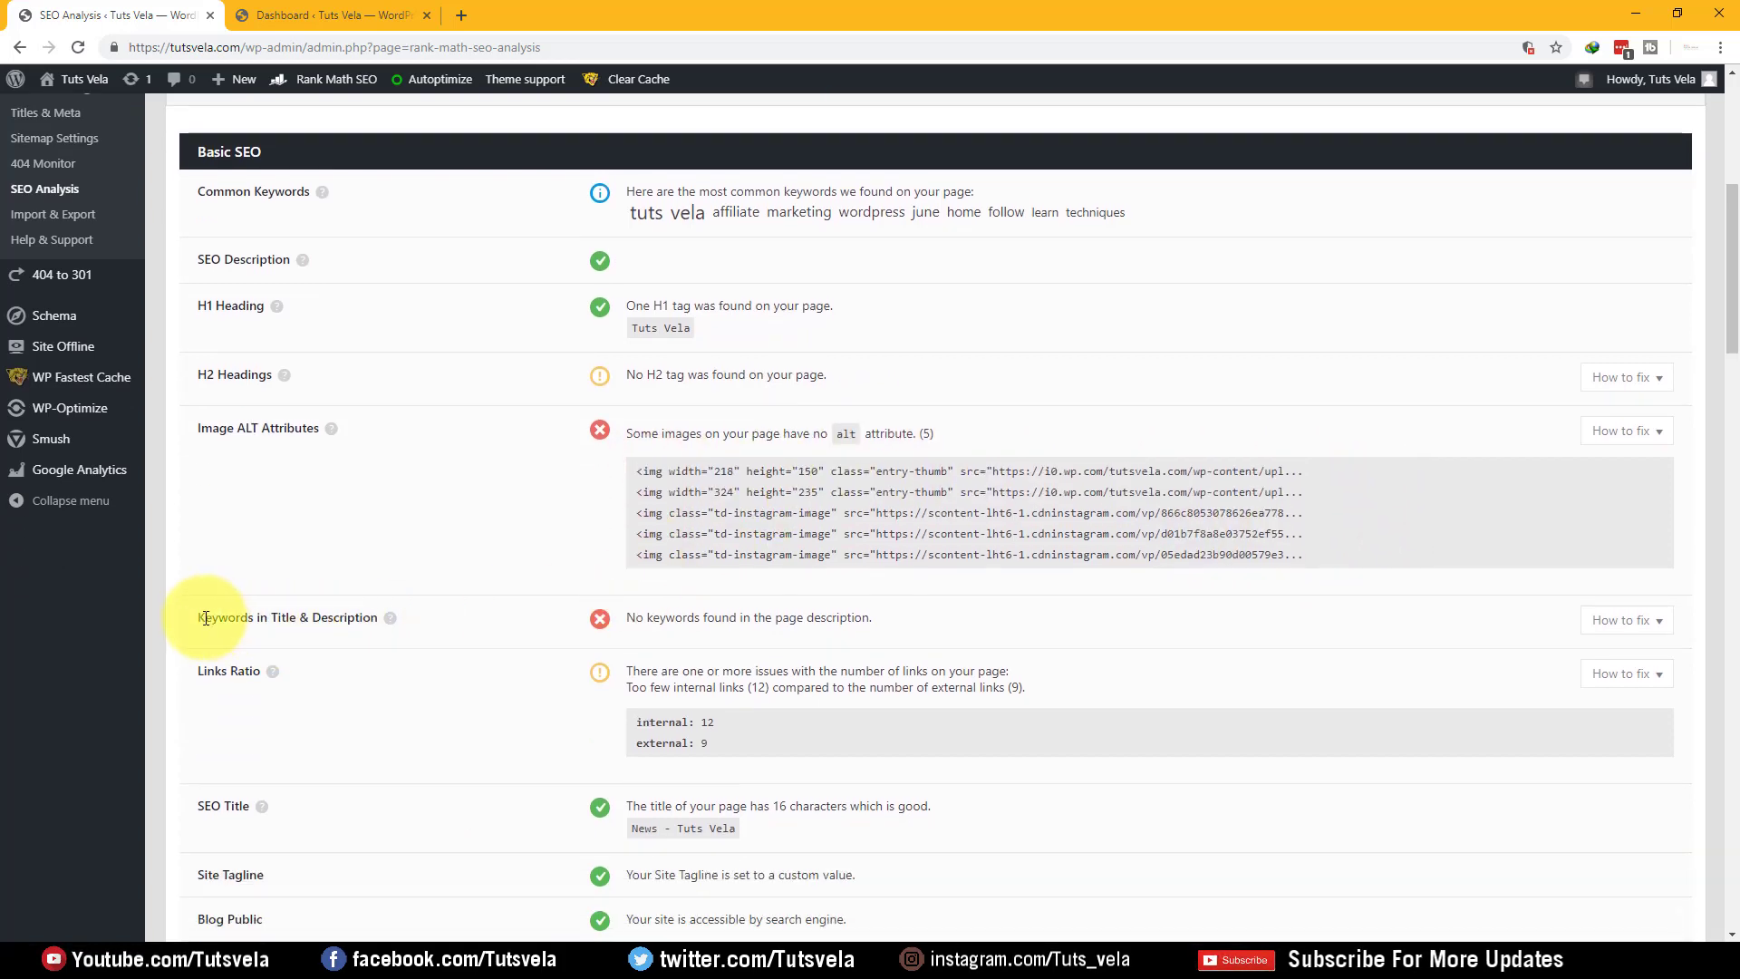
pyautogui.moveTo(192, 613); pyautogui.dragTo(373, 618)
pyautogui.click(404, 671)
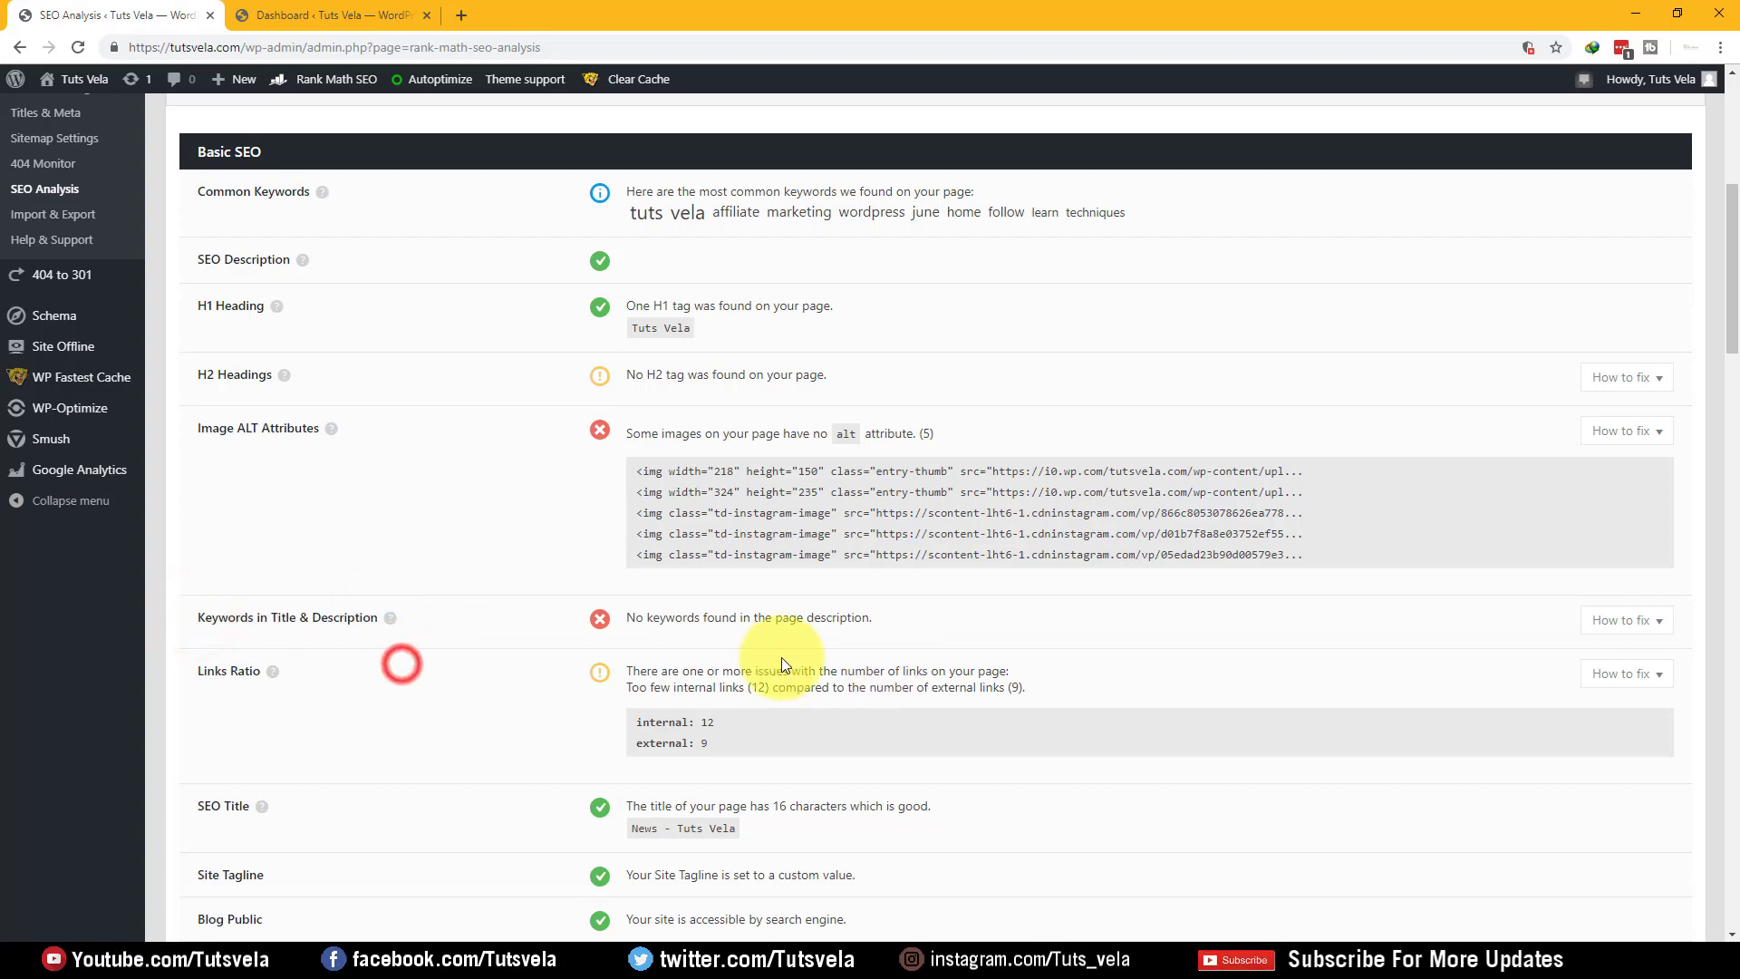
# - Review the Advanced SEO, Performance, Security and Social SEO sections of the analysis report
pyautogui.scroll(-10, 600, 617)
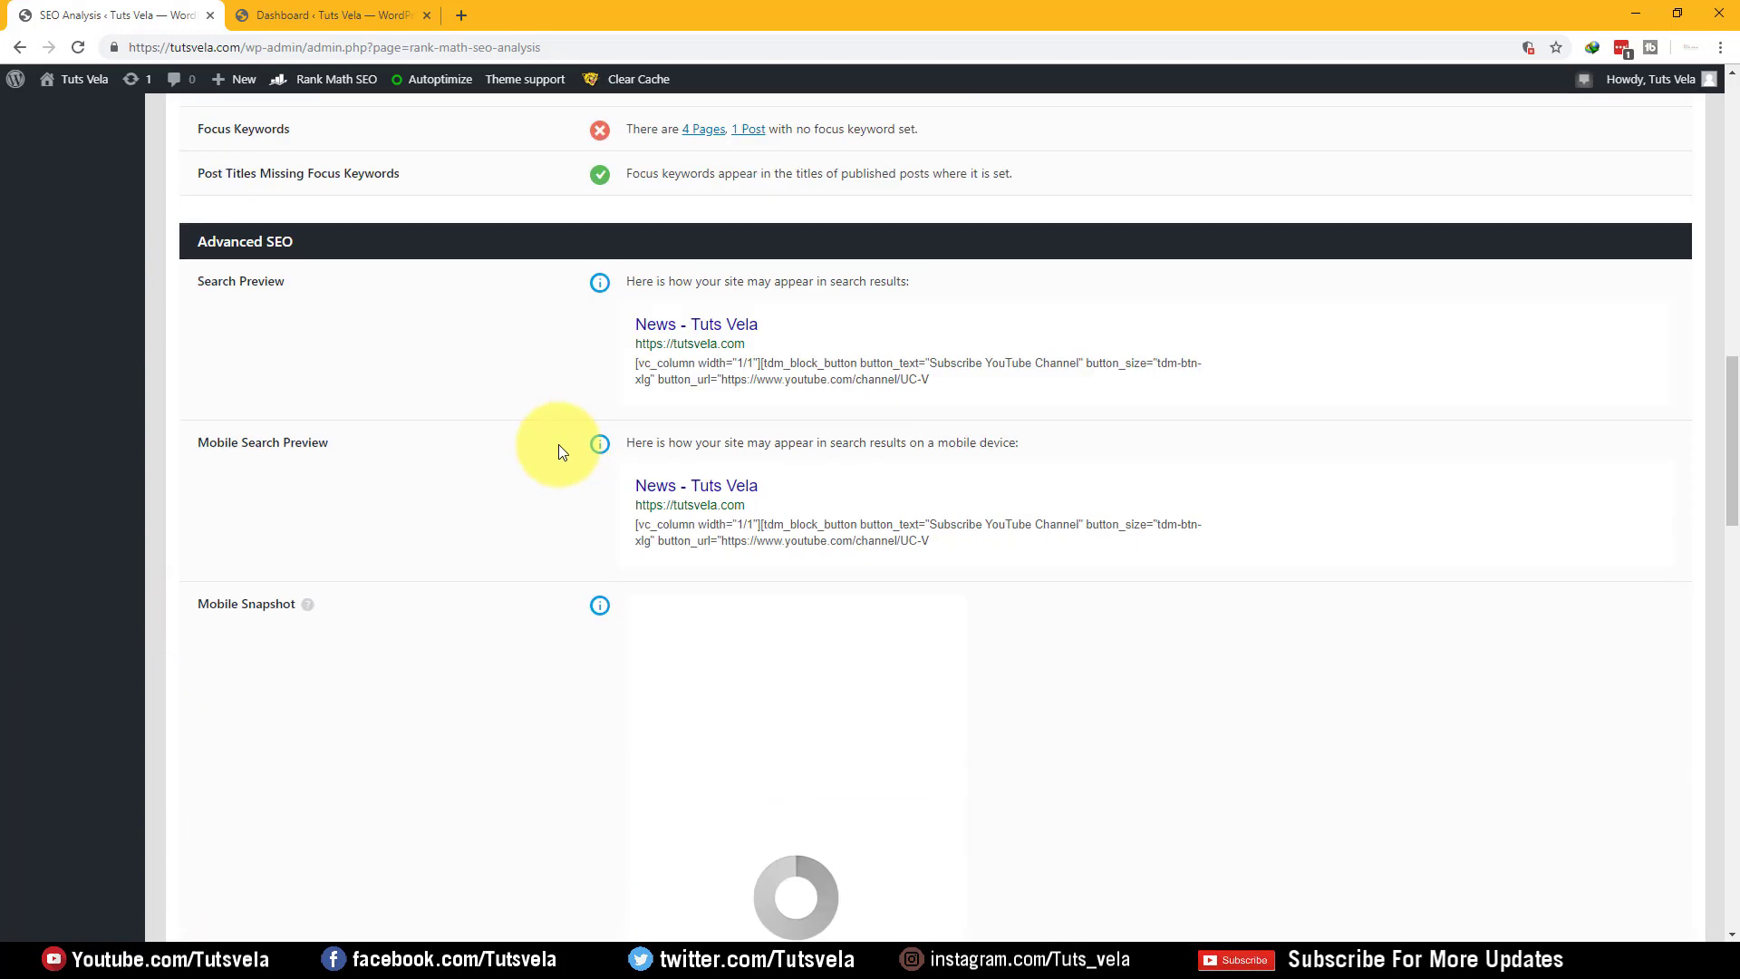
pyautogui.scroll(-8, 468, 373)
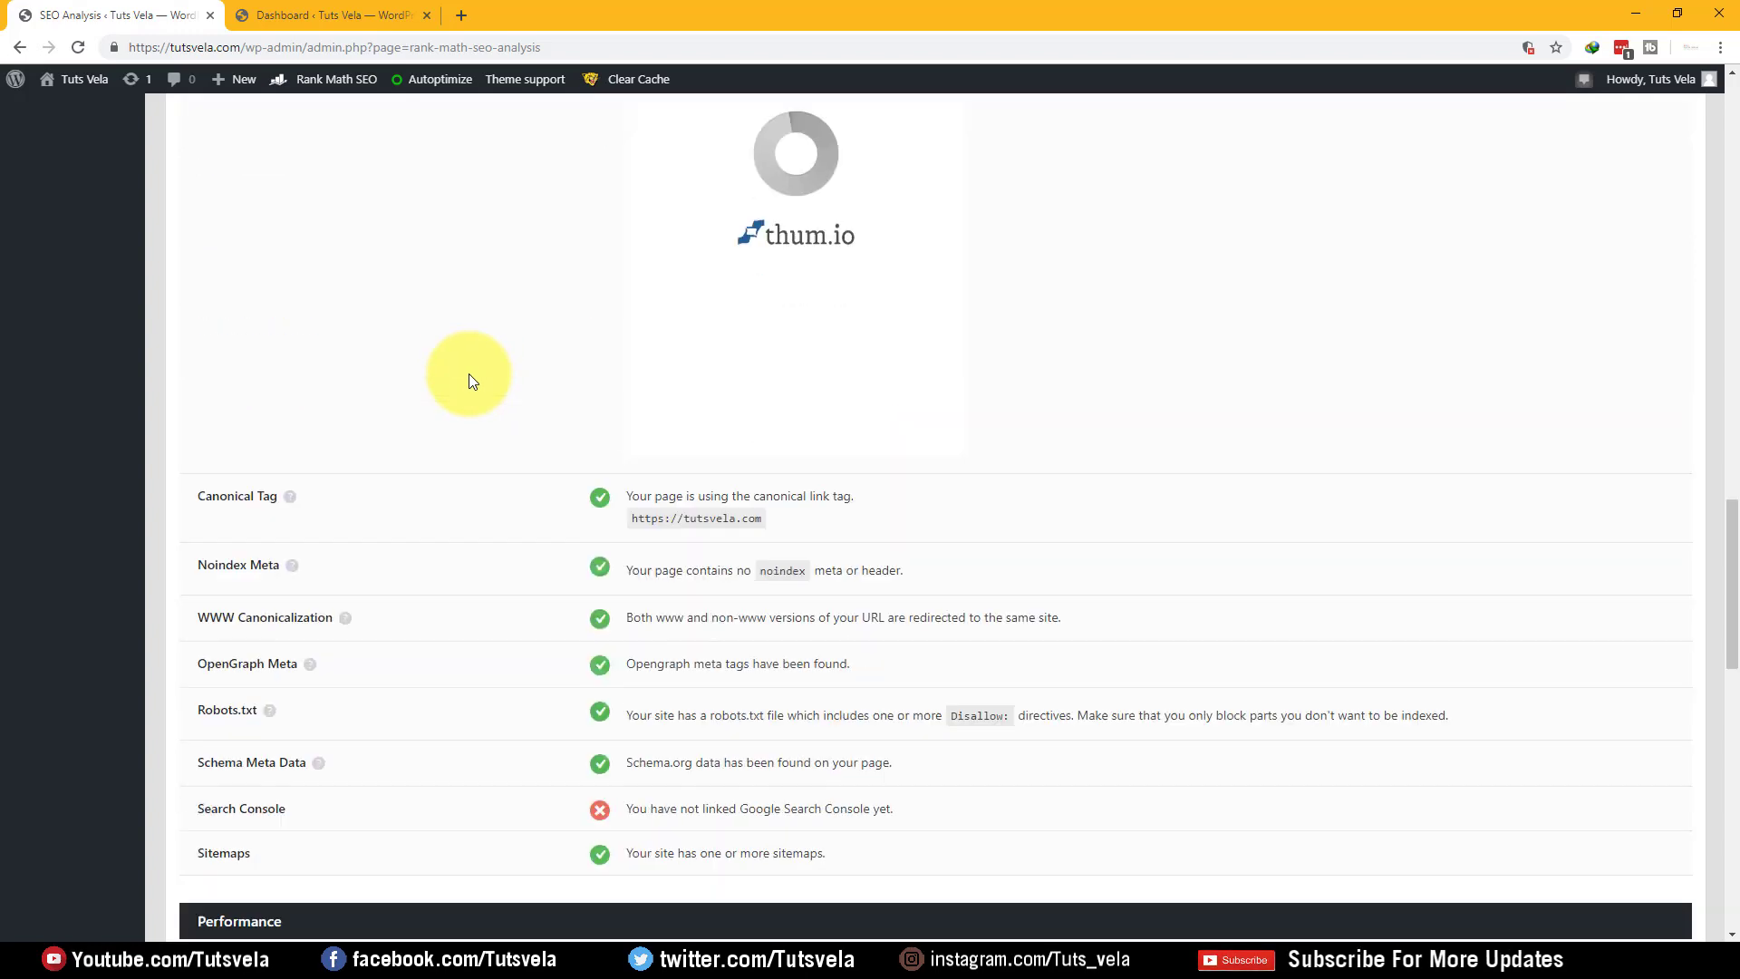
pyautogui.scroll(-16, 469, 373)
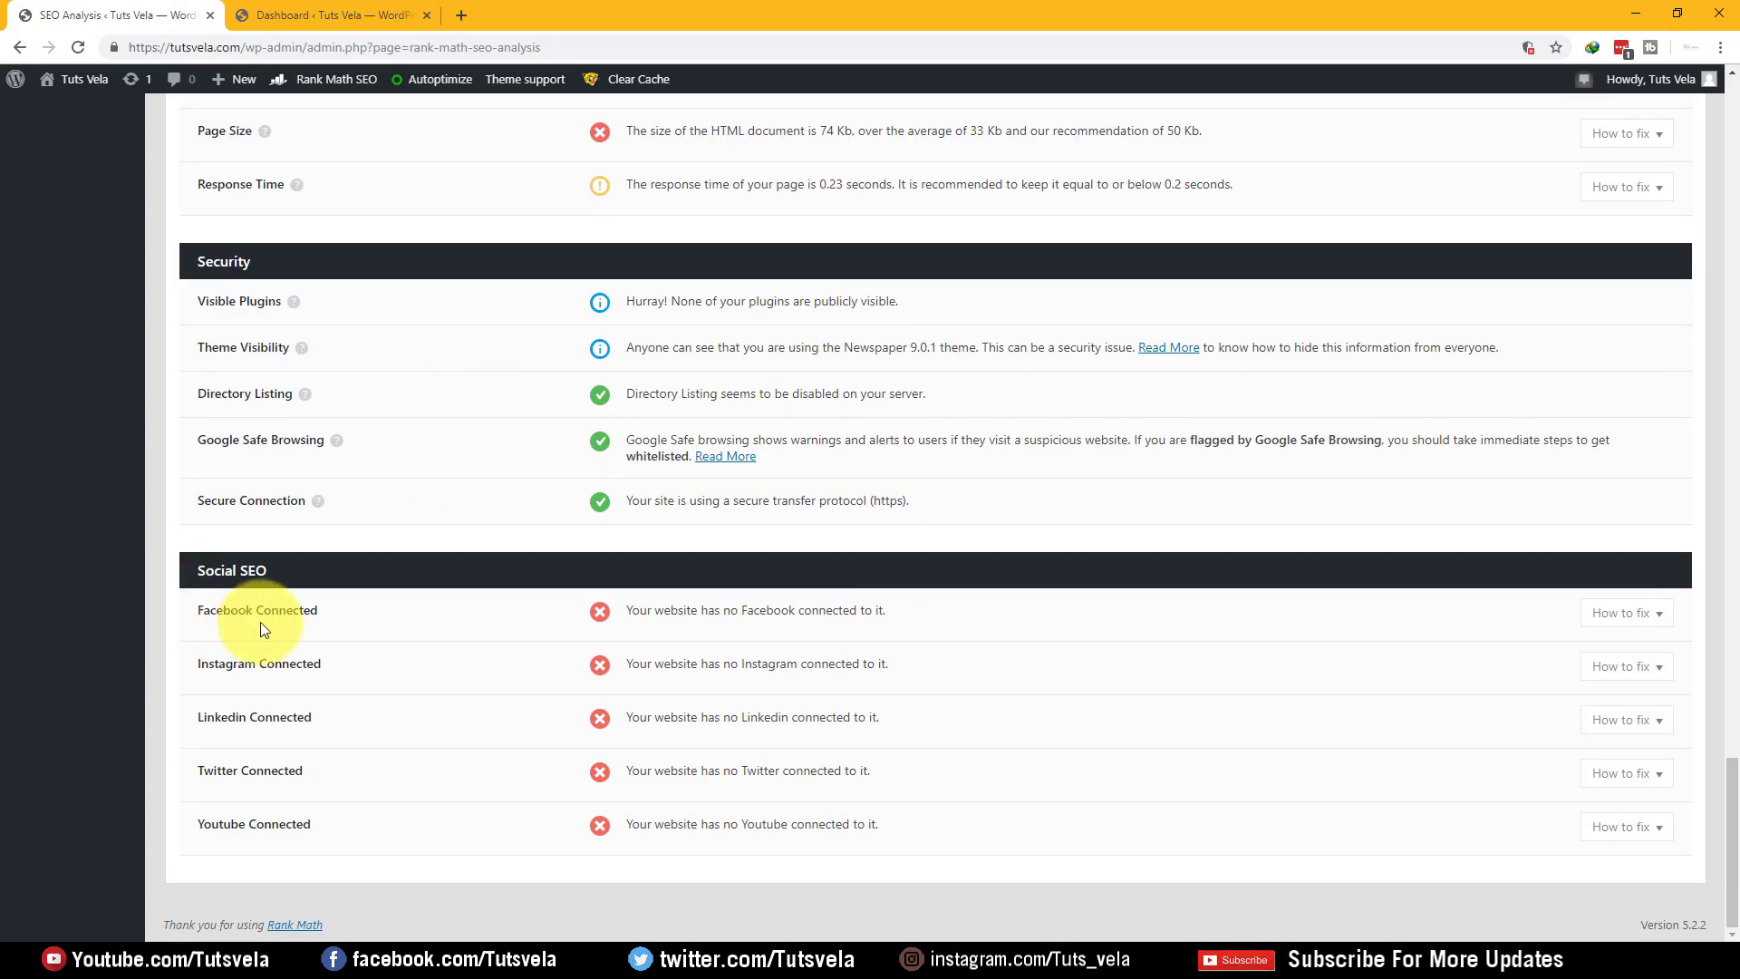
pyautogui.scroll(20, 464, 510)
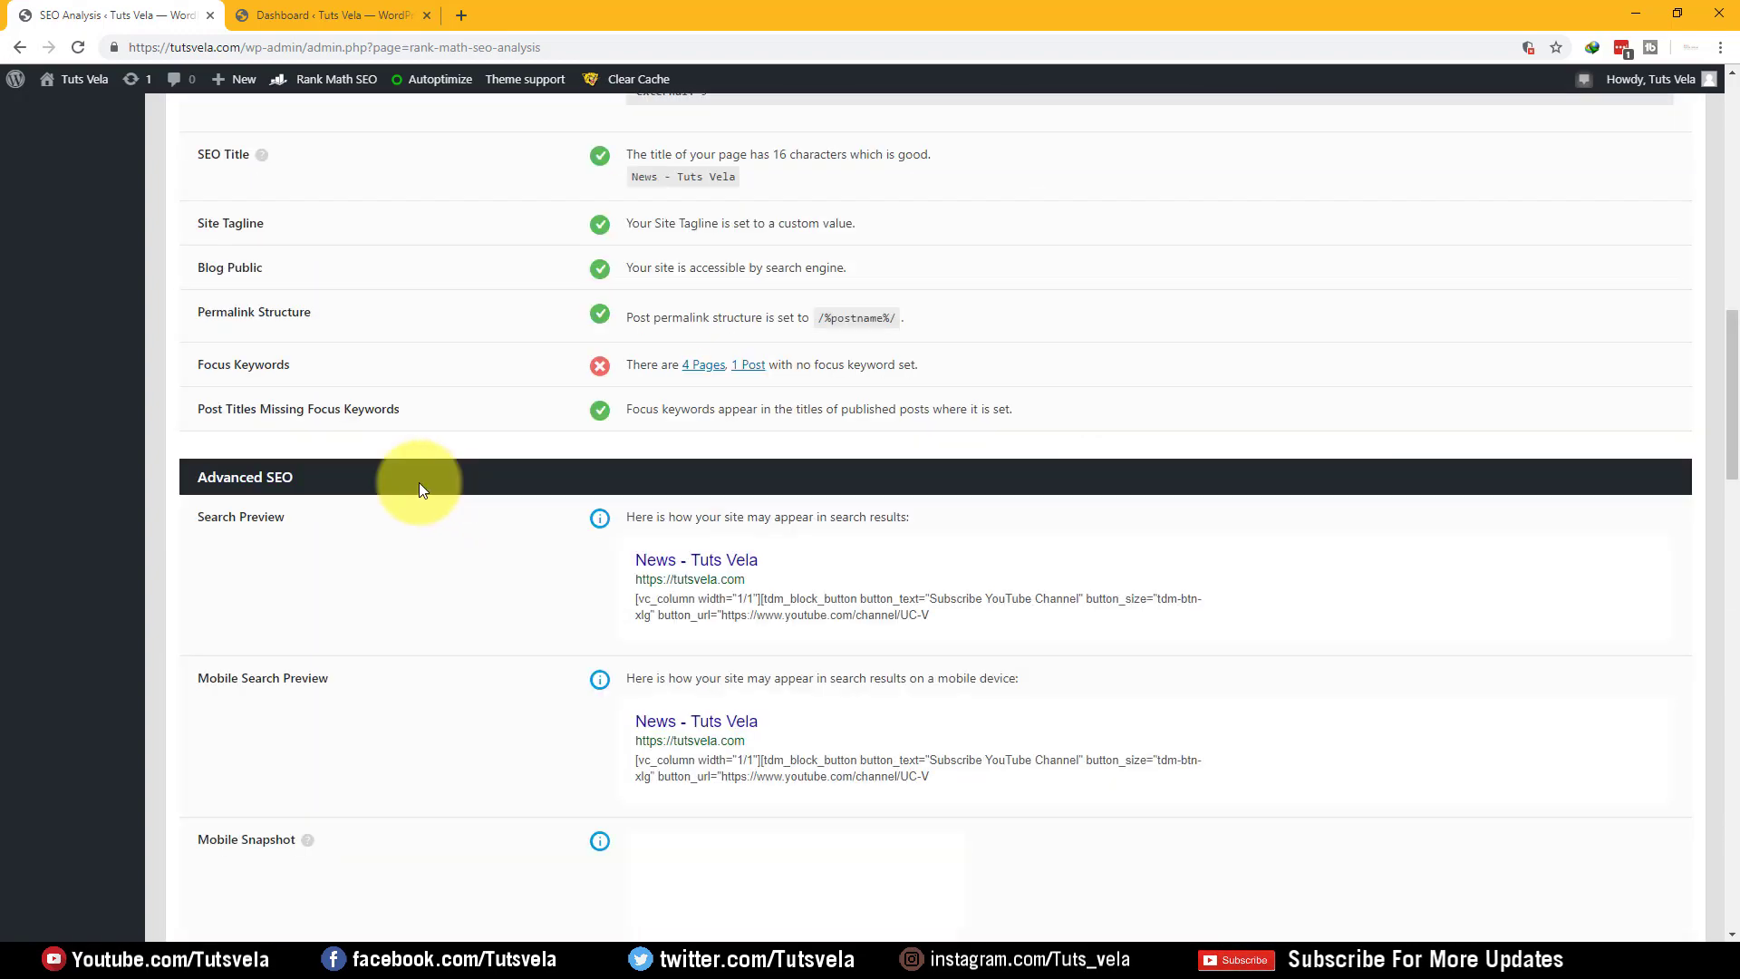
pyautogui.scroll(6, 405, 464)
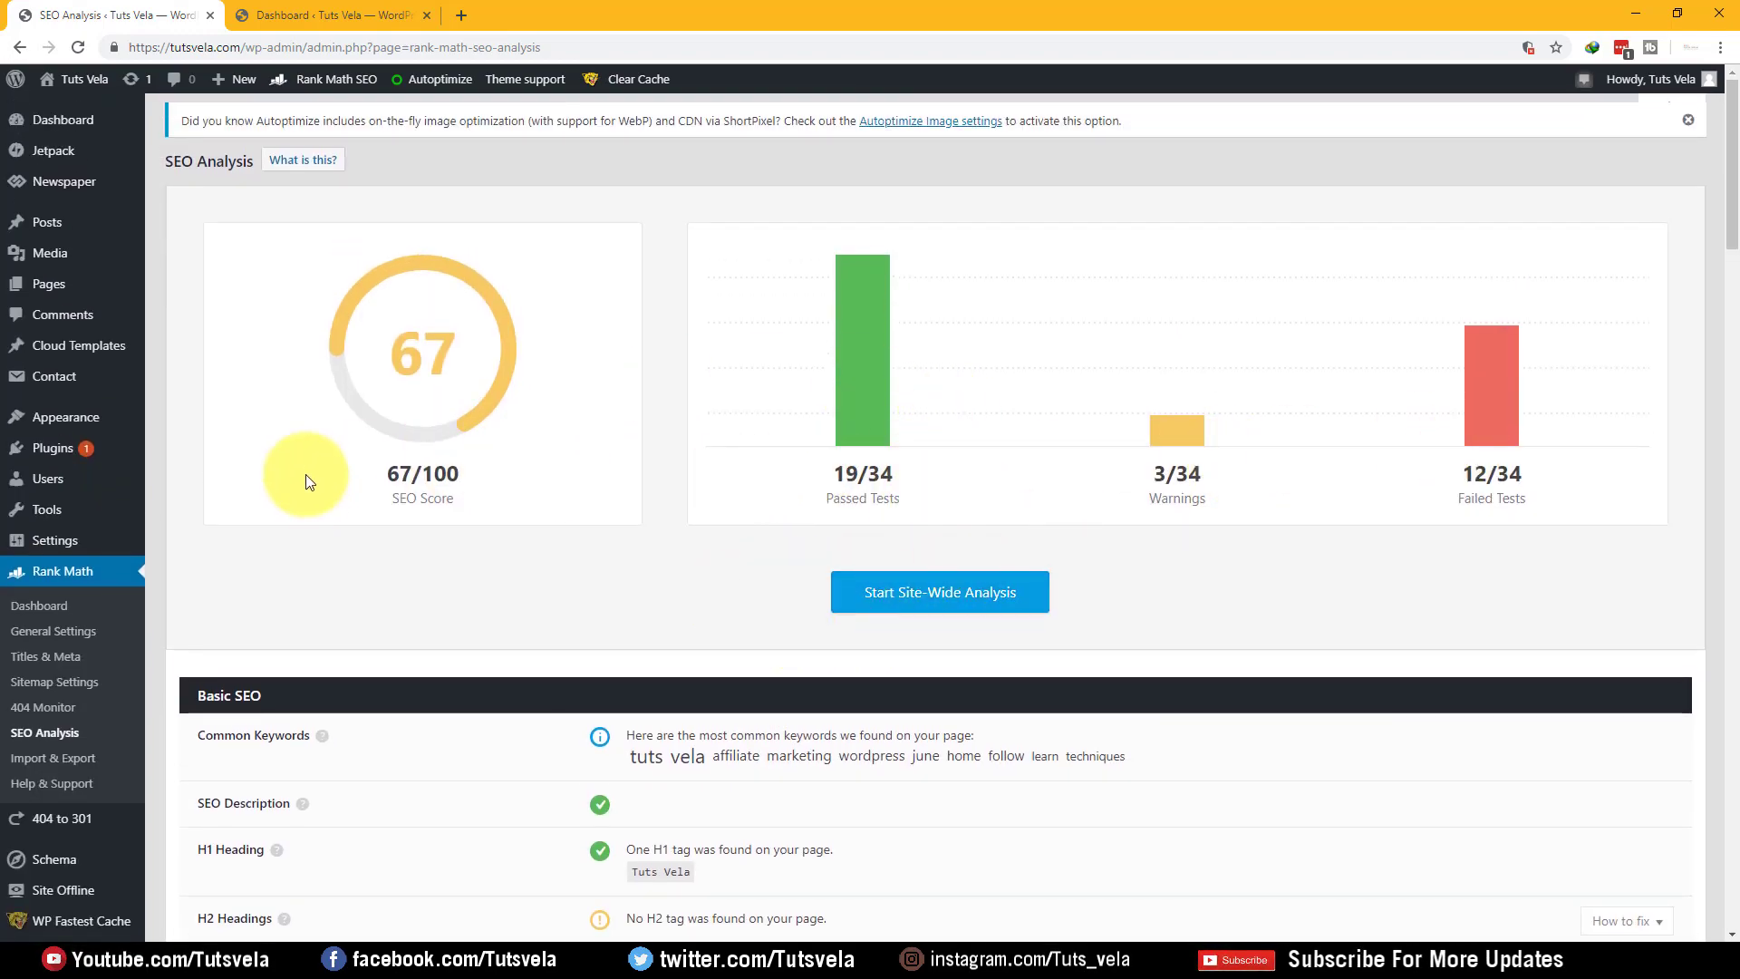
# - Check the overall SEO score once more and switch to the browser tab with the WordPress dashboard
pyautogui.moveTo(465, 475); pyautogui.dragTo(379, 475)
pyautogui.click(390, 562)
pyautogui.click(313, 14)
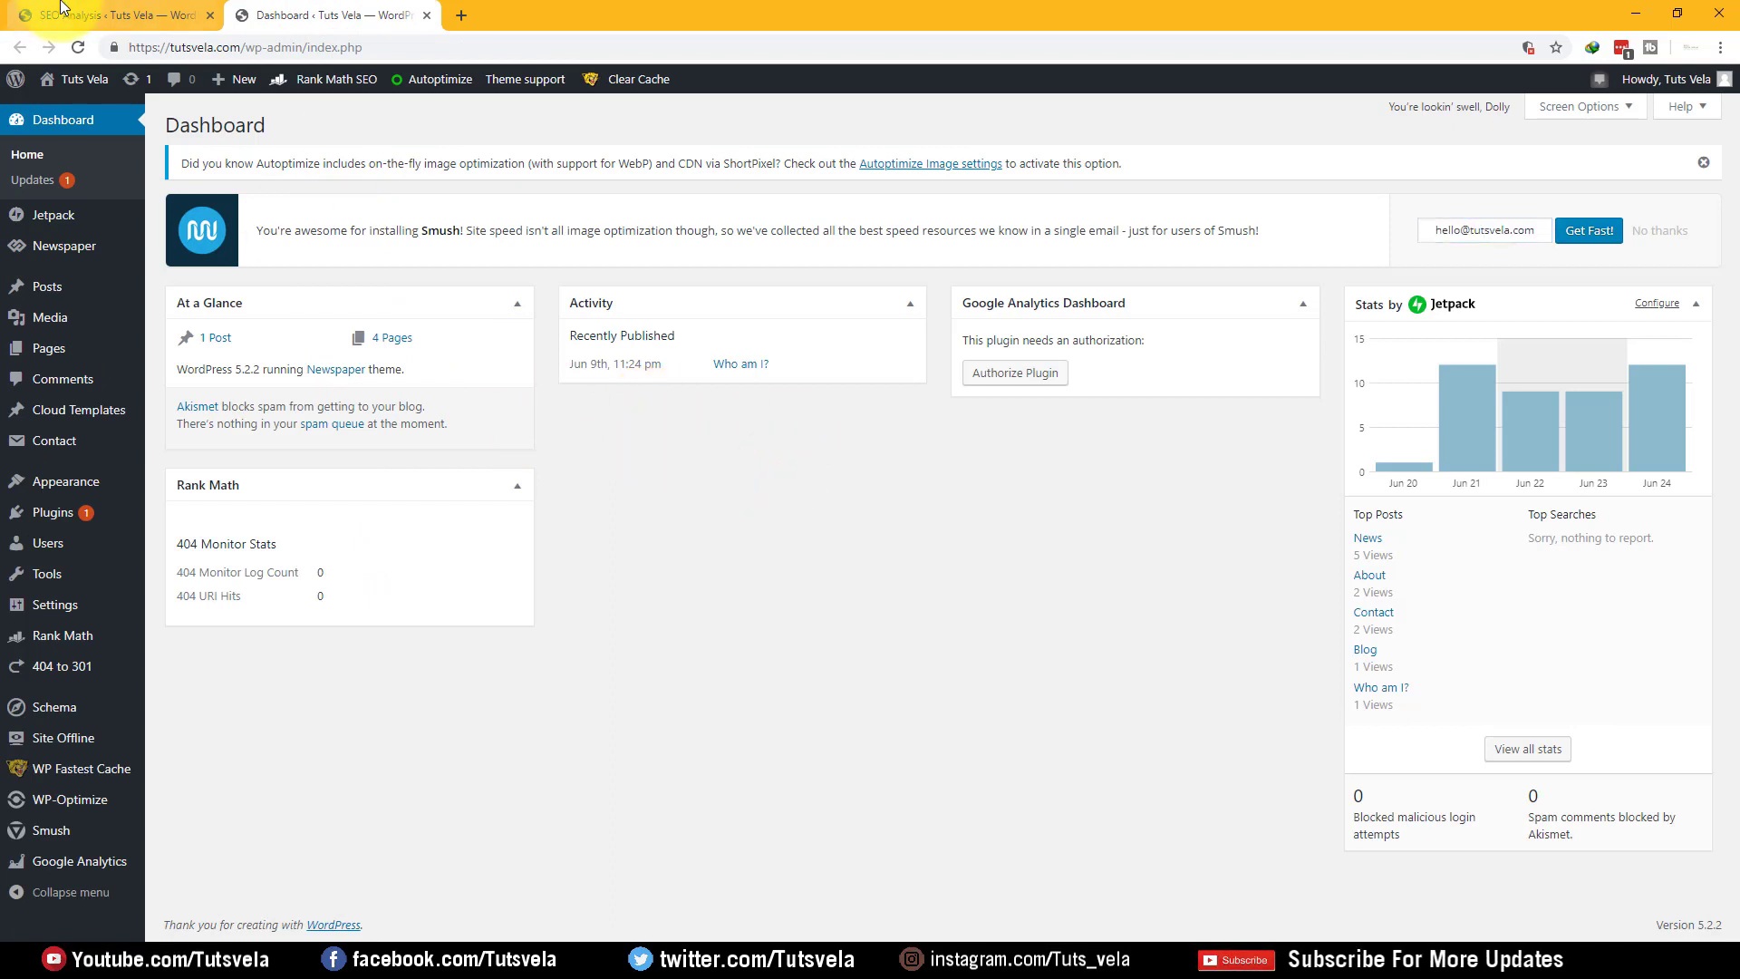
# - Close the extra browser tab with the WordPress dashboard and open the list of all posts
pyautogui.click(168, 15)
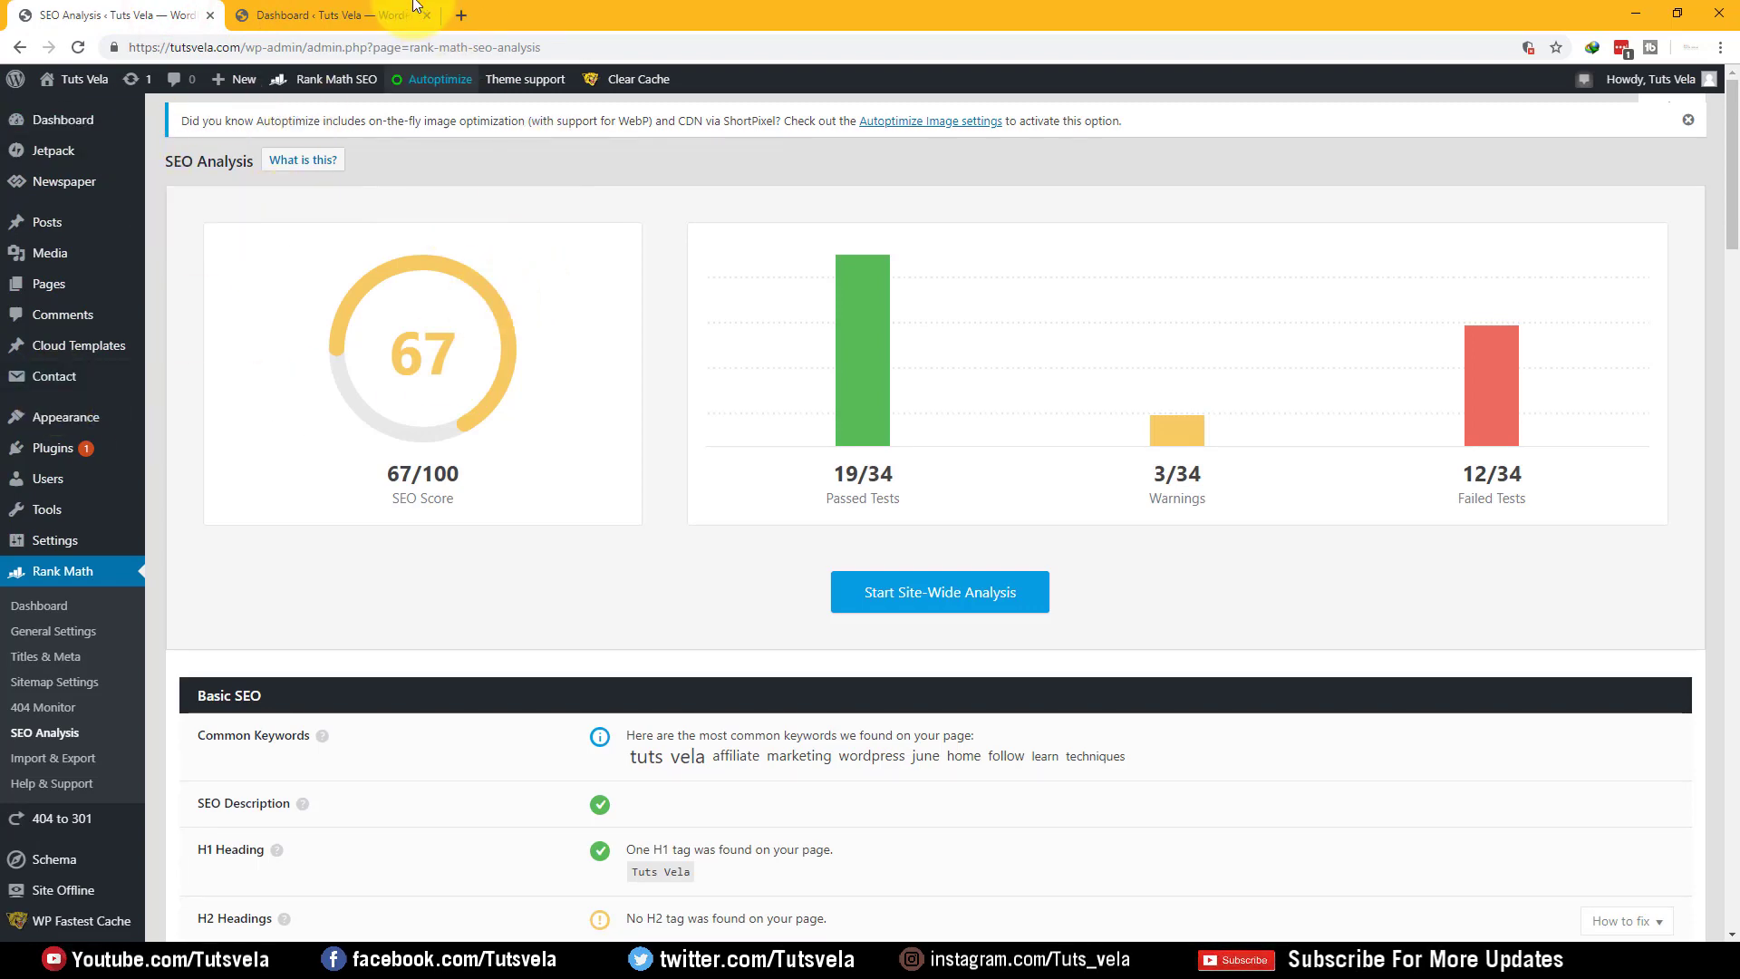
pyautogui.click(409, 11)
pyautogui.click(429, 16)
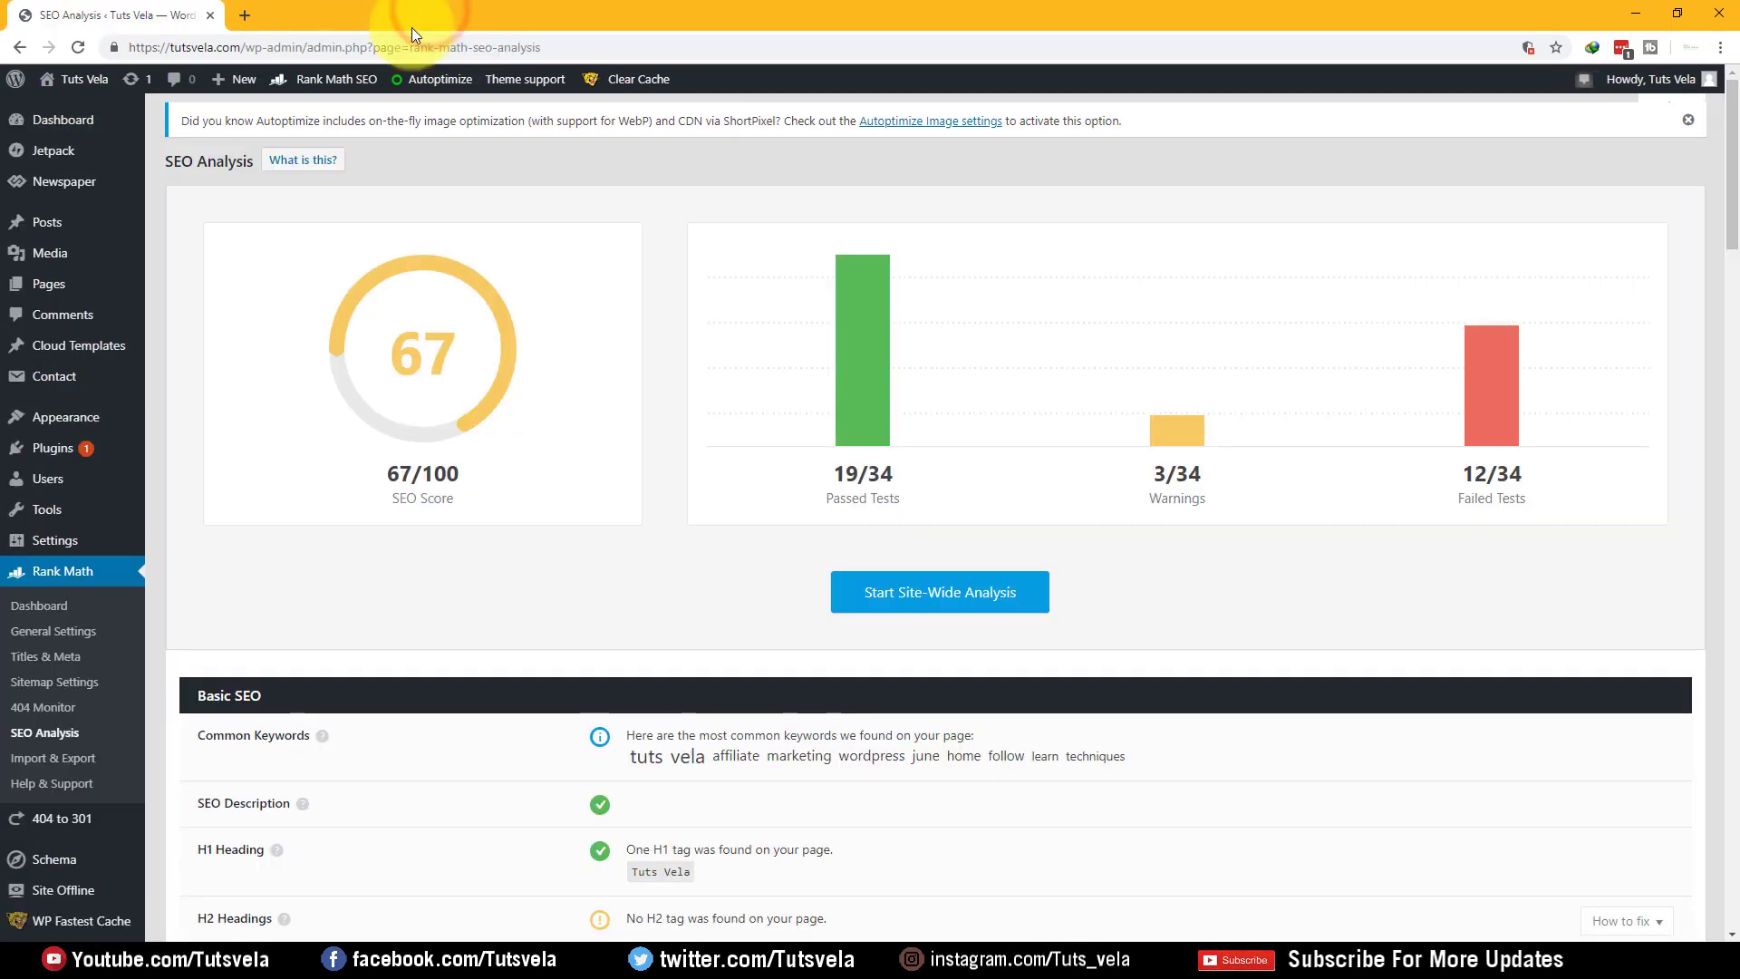
pyautogui.moveTo(60, 240)
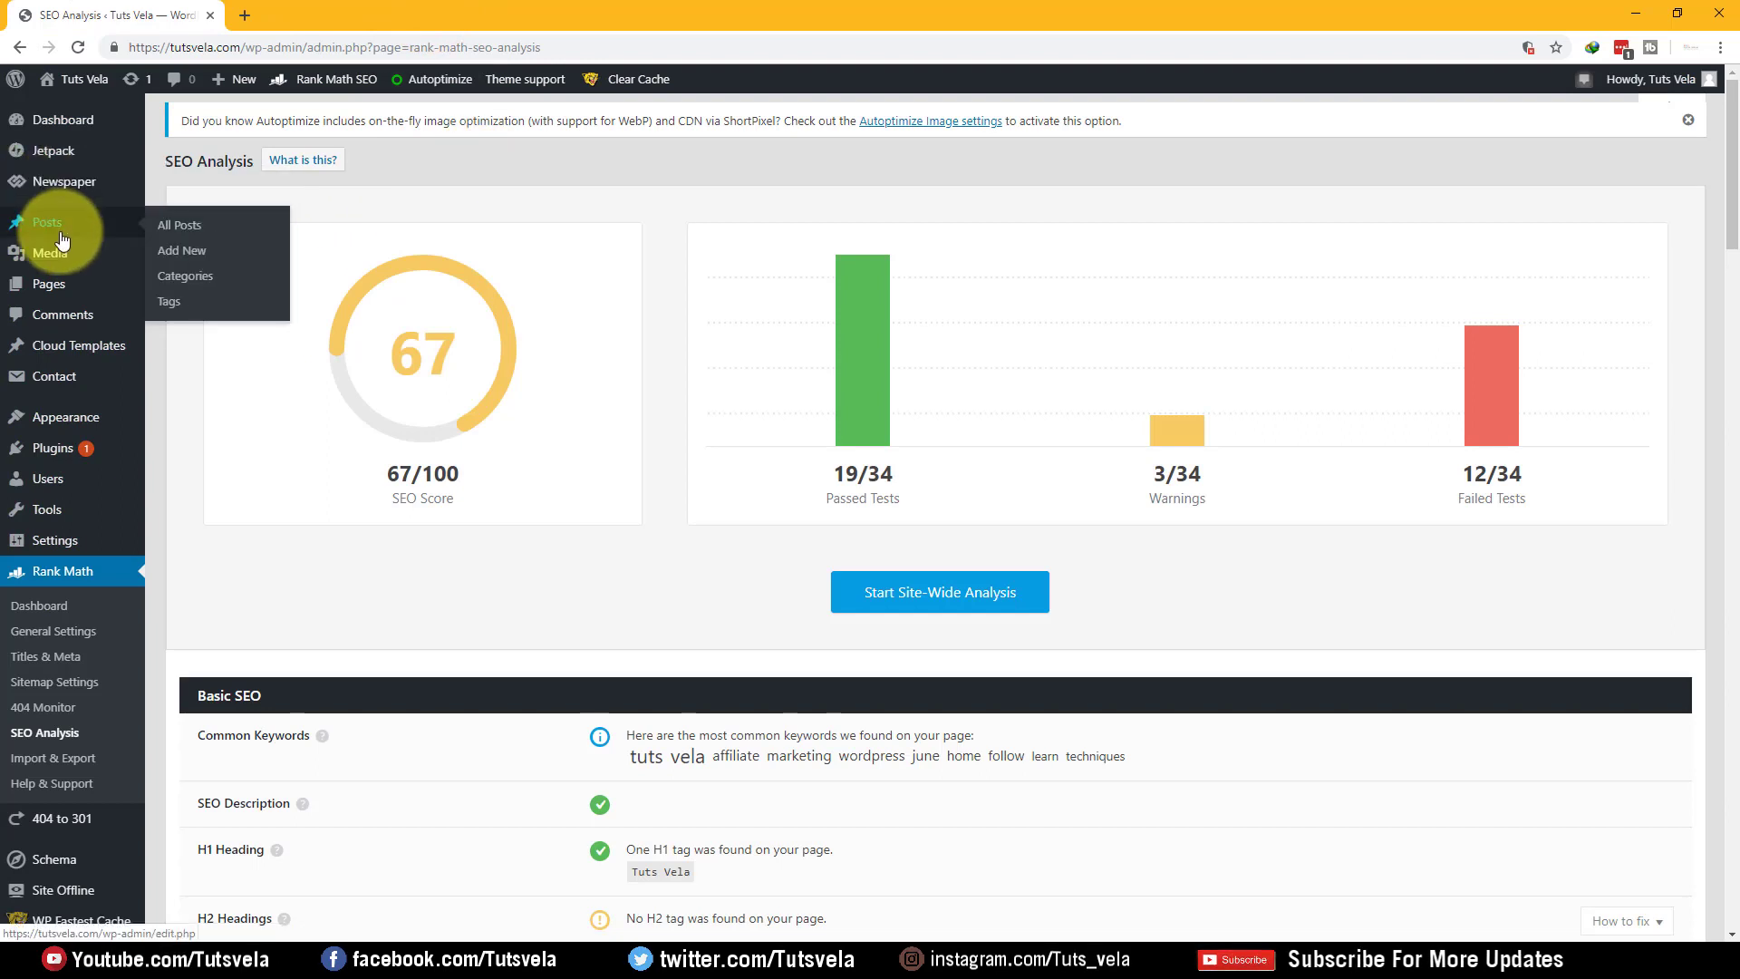
pyautogui.click(164, 234)
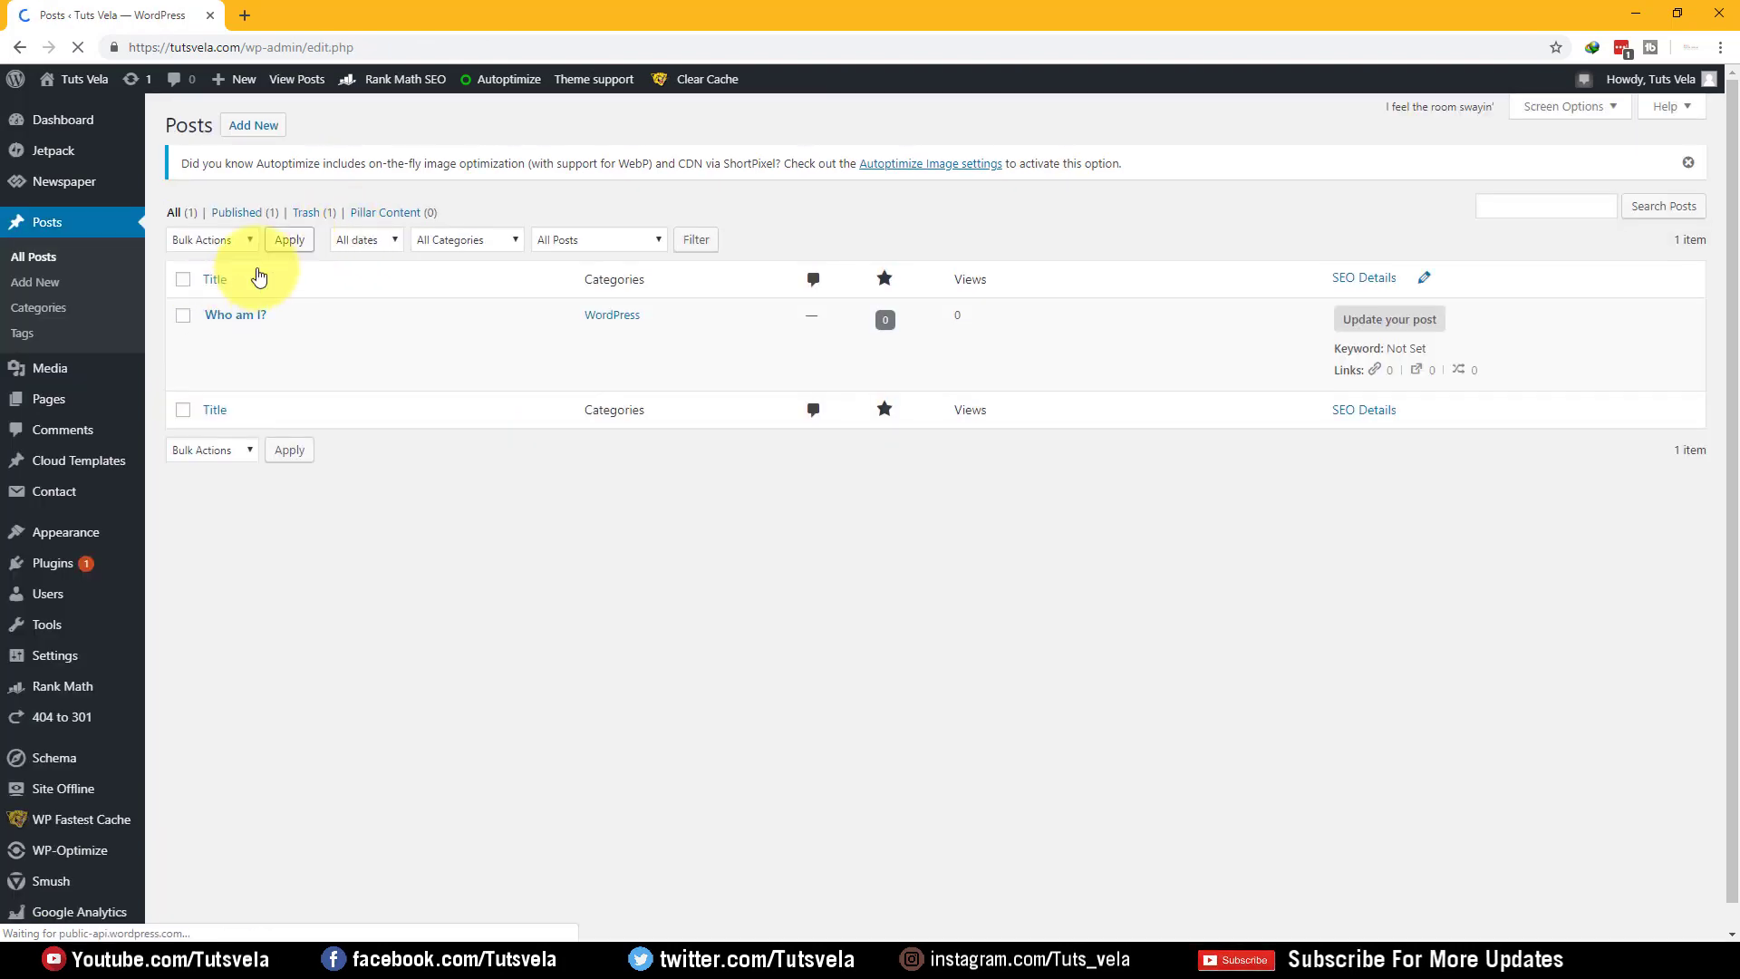
# - Open the post "Who am I?" for editing
pyautogui.moveTo(216, 342)
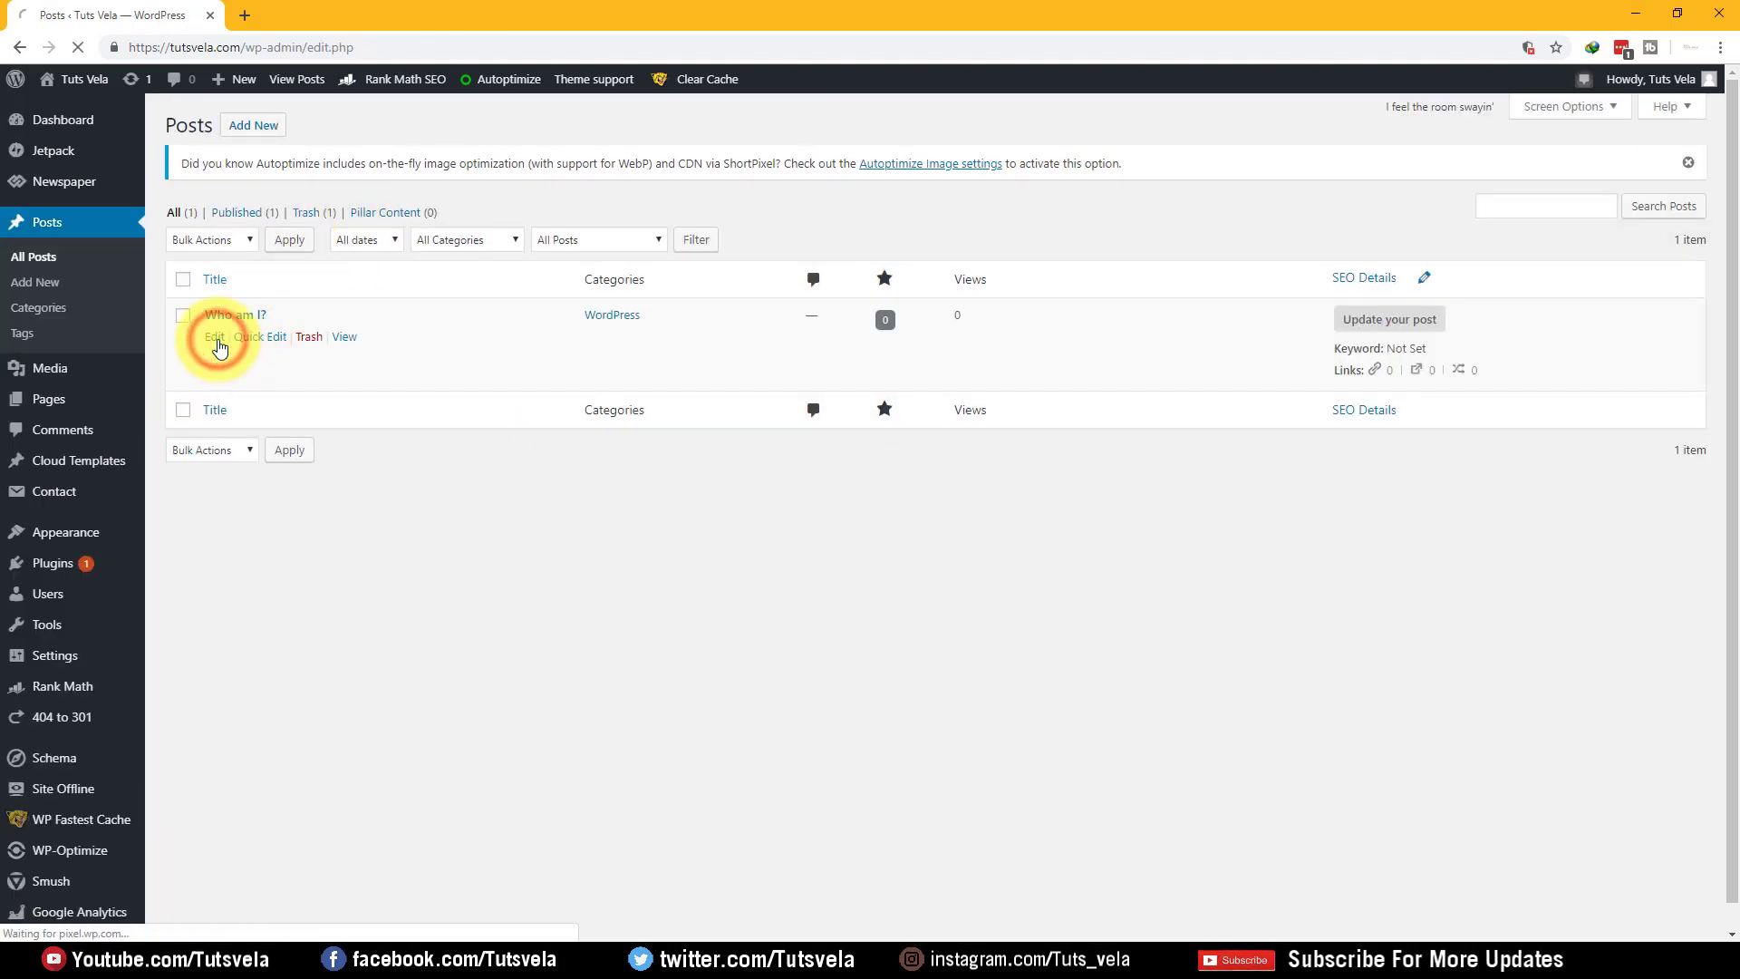
pyautogui.moveTo(1351, 320); pyautogui.dragTo(1429, 325)
pyautogui.click(693, 658)
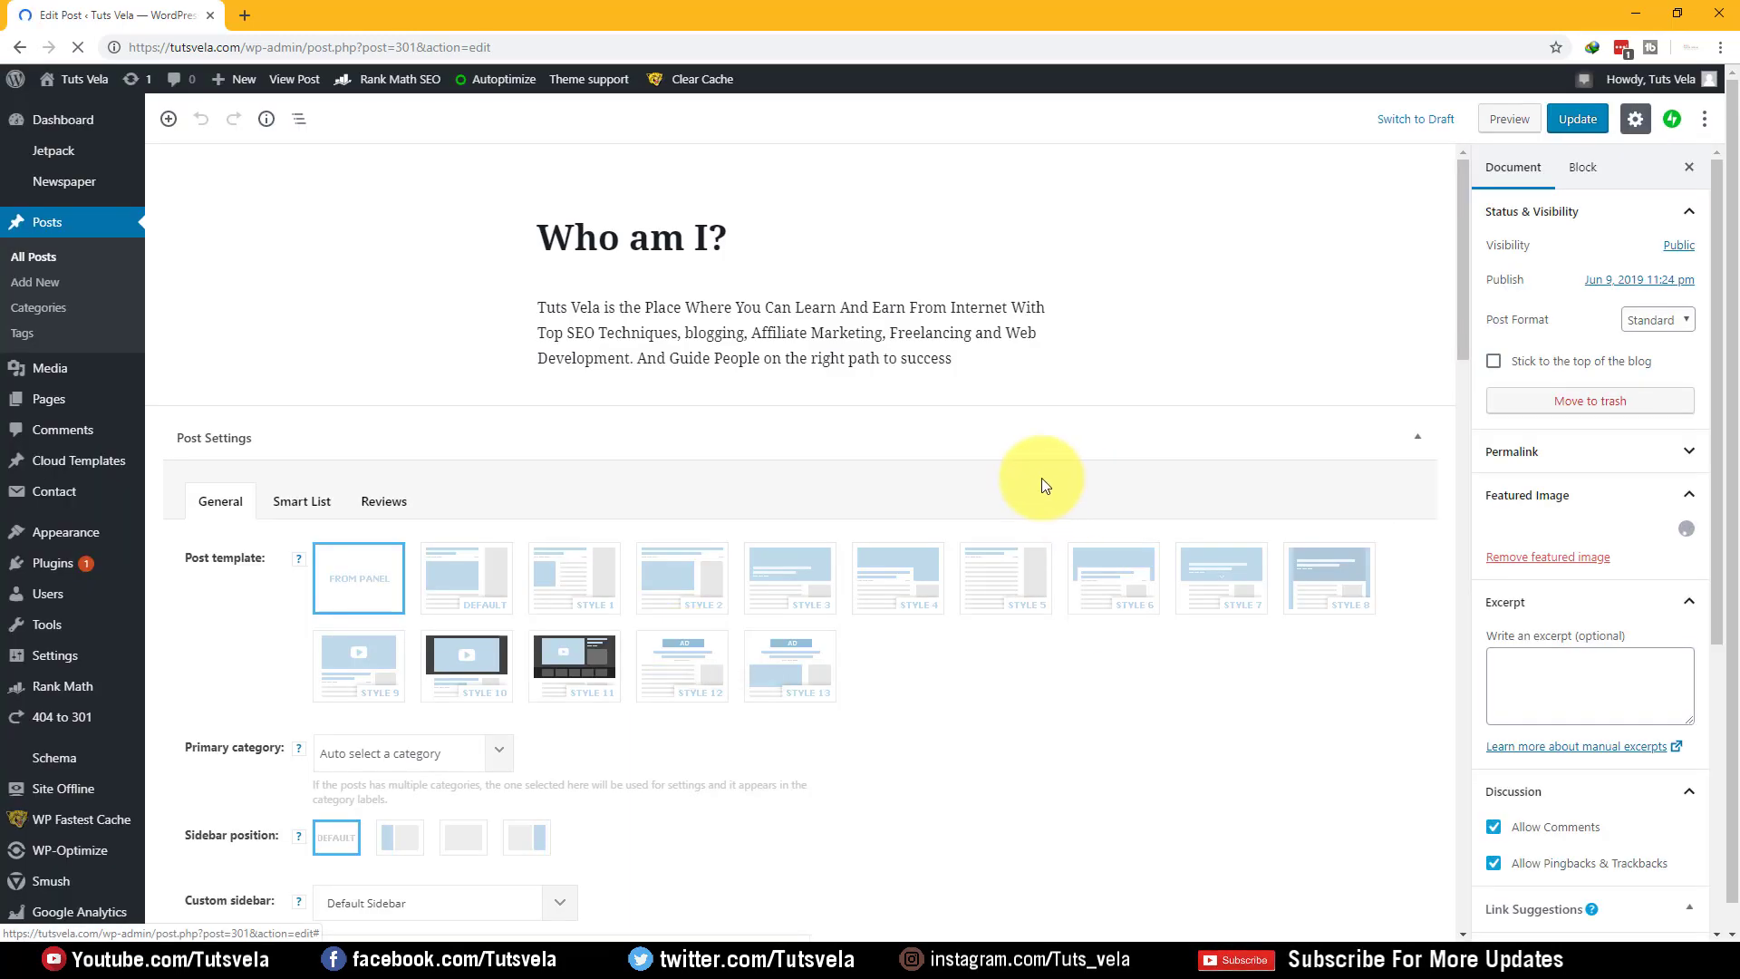
# - Look through the Advanced, Rich Snippet and Social settings of the post's Rank Math SEO box and return to its General settings
pyautogui.scroll(-15, 1041, 477)
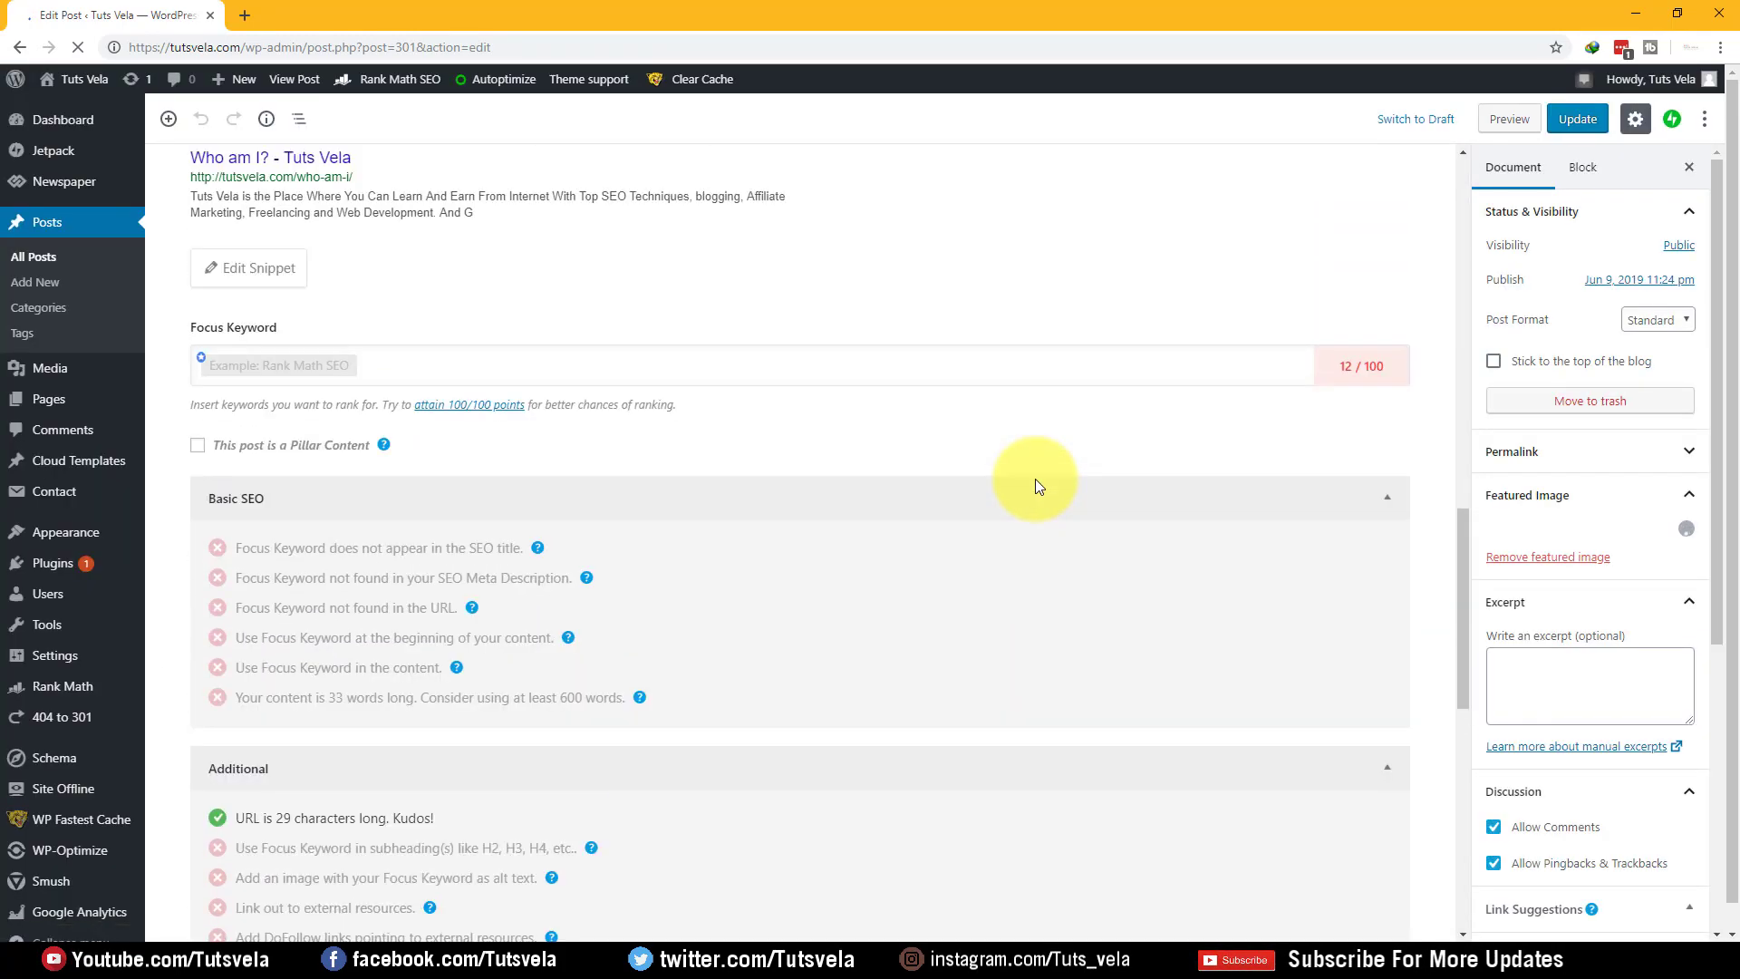
pyautogui.scroll(3, 1035, 481)
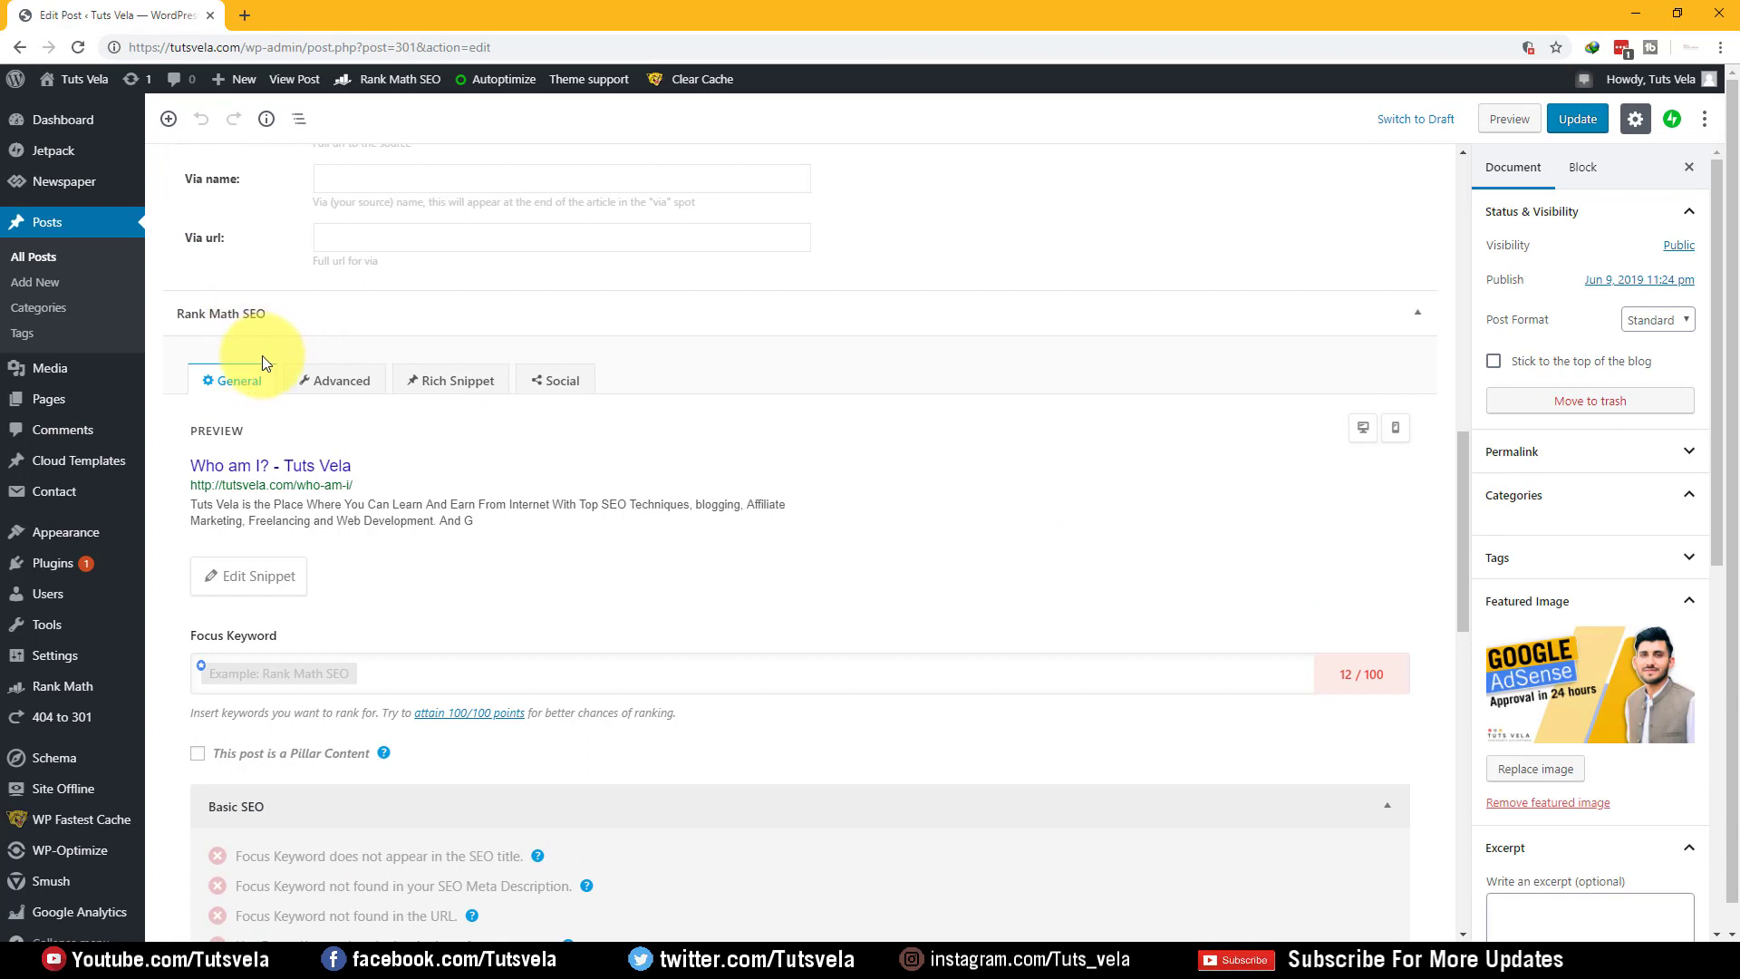
pyautogui.click(336, 381)
pyautogui.click(448, 379)
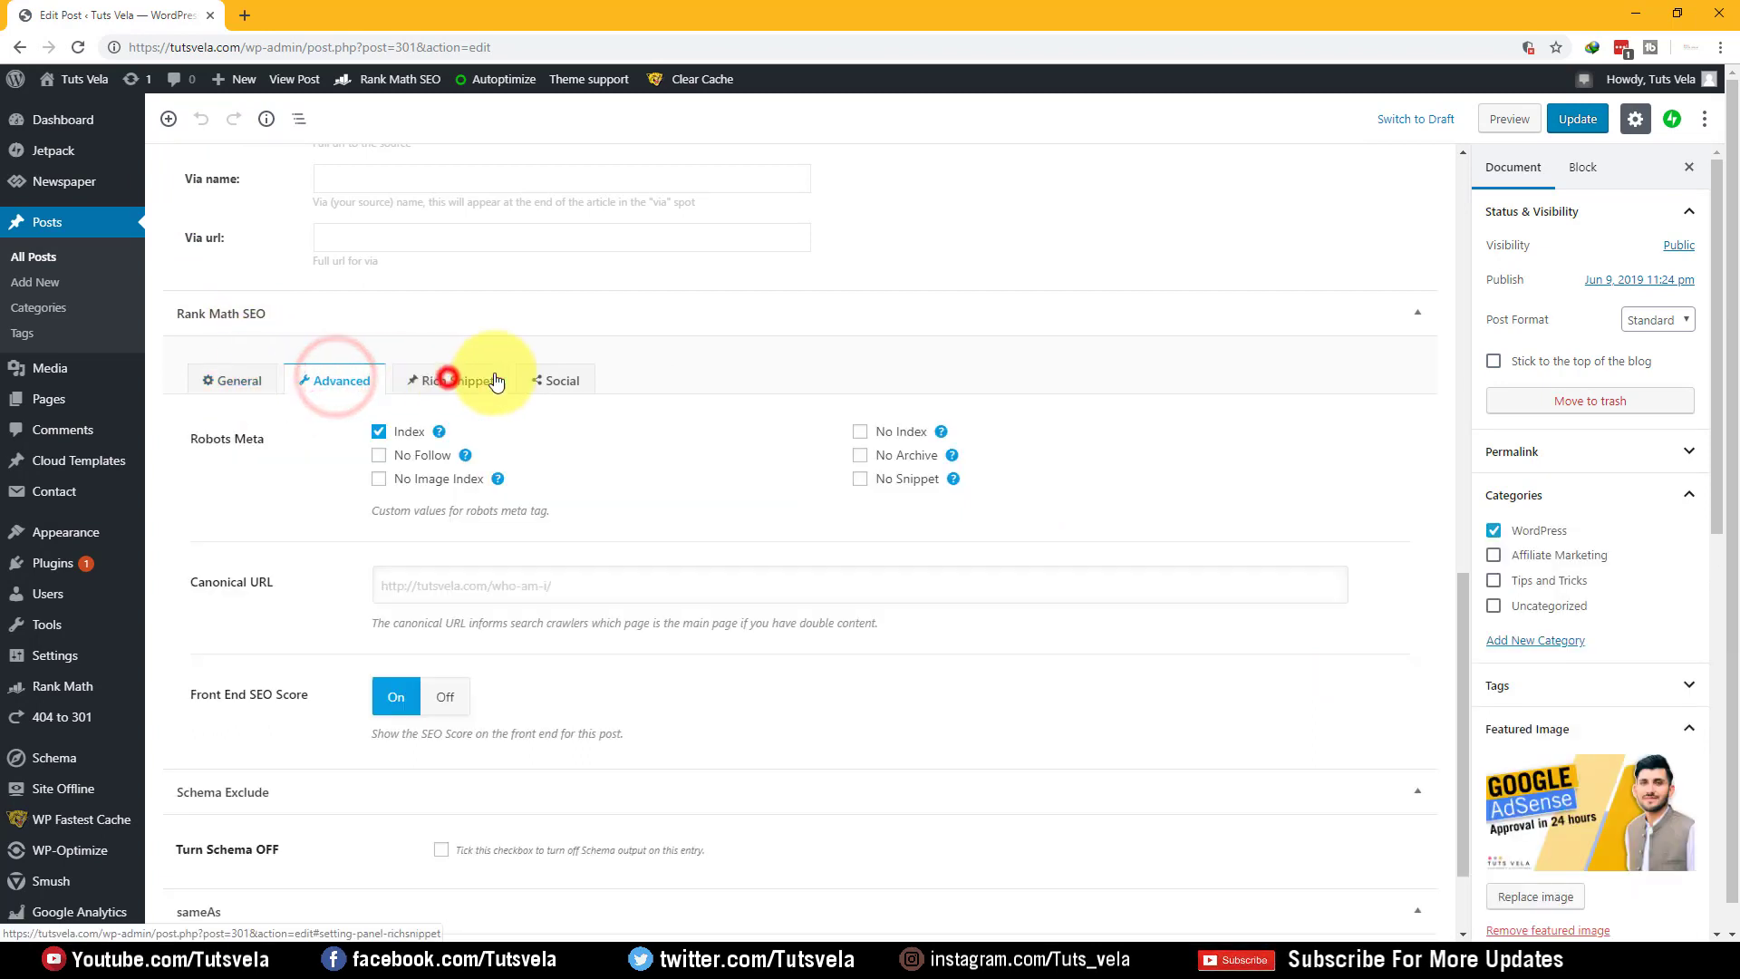
pyautogui.click(564, 375)
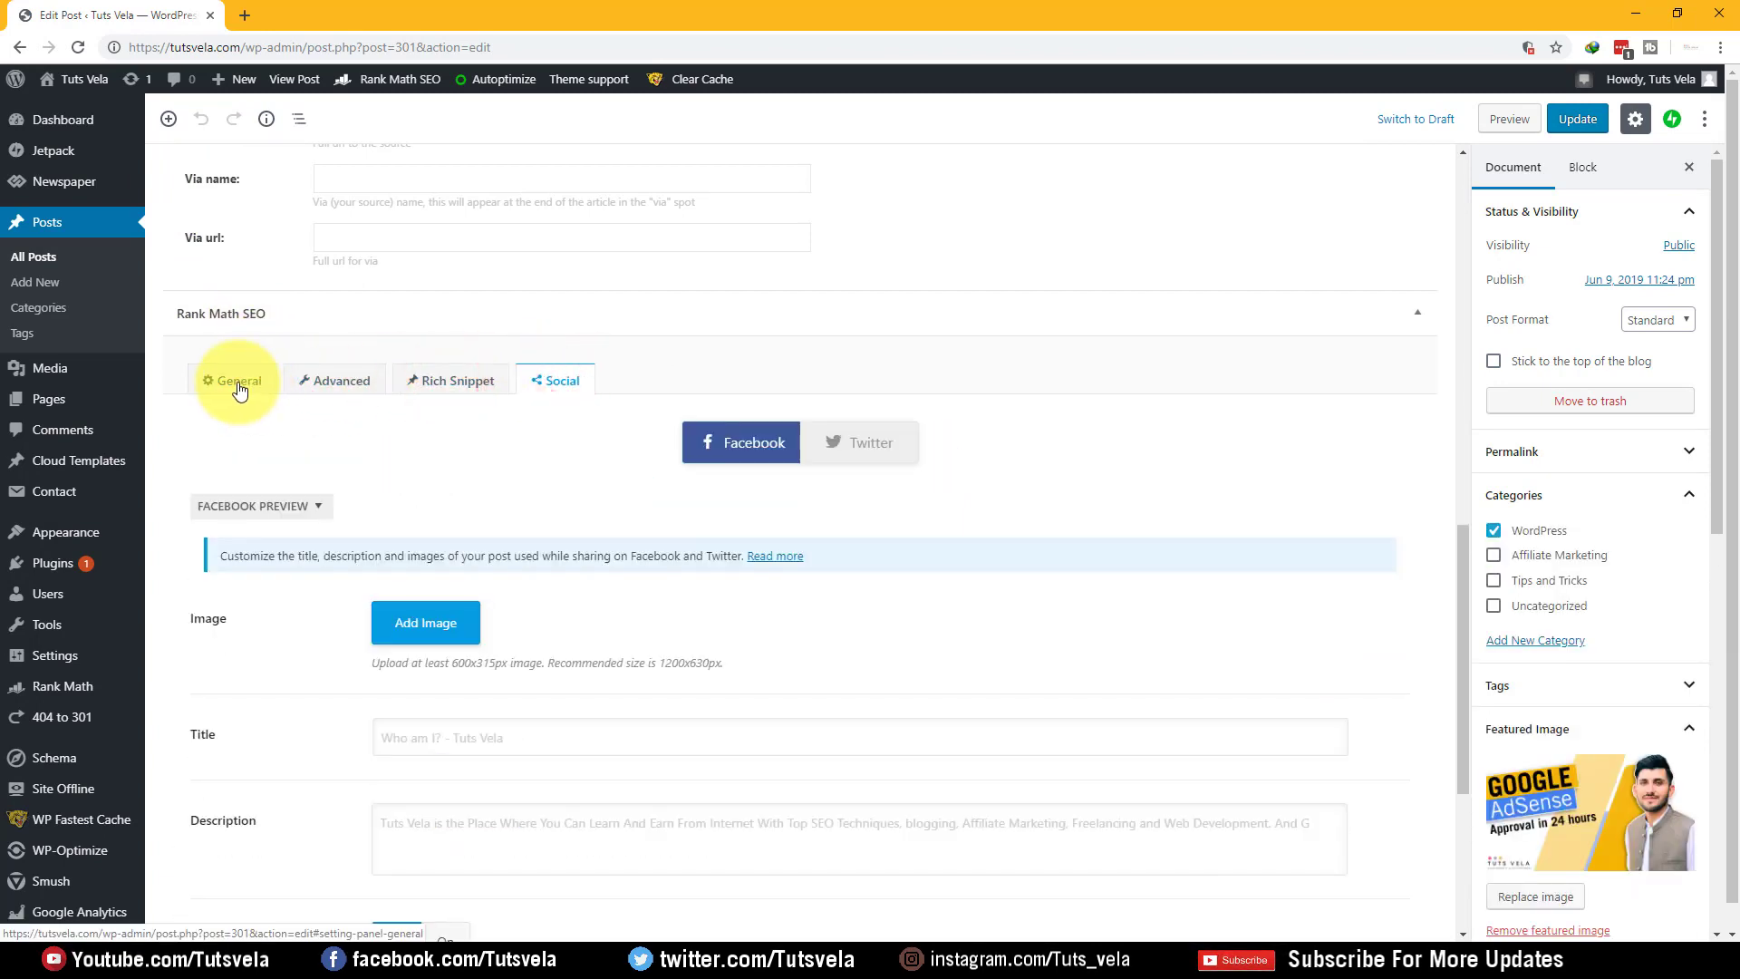
pyautogui.click(239, 388)
# - Set the post's focus keyword to "who am i", picking it from the suggestions
pyautogui.scroll(-2, 514, 477)
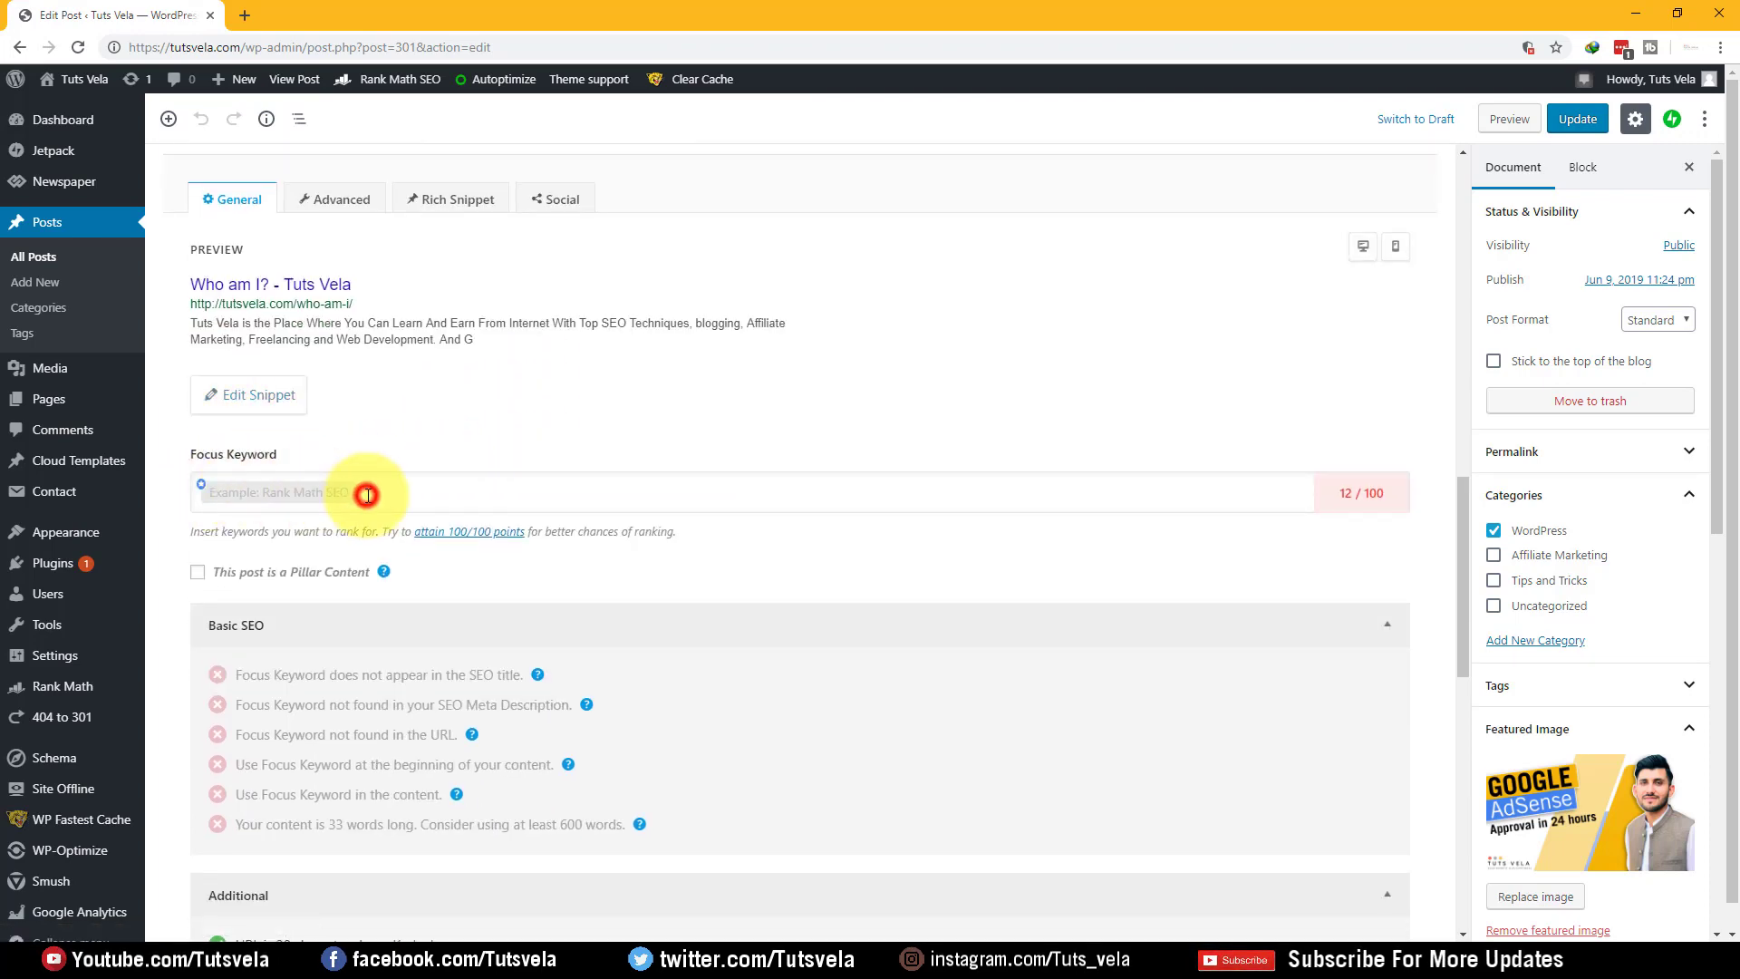
pyautogui.scroll(3, 299, 490)
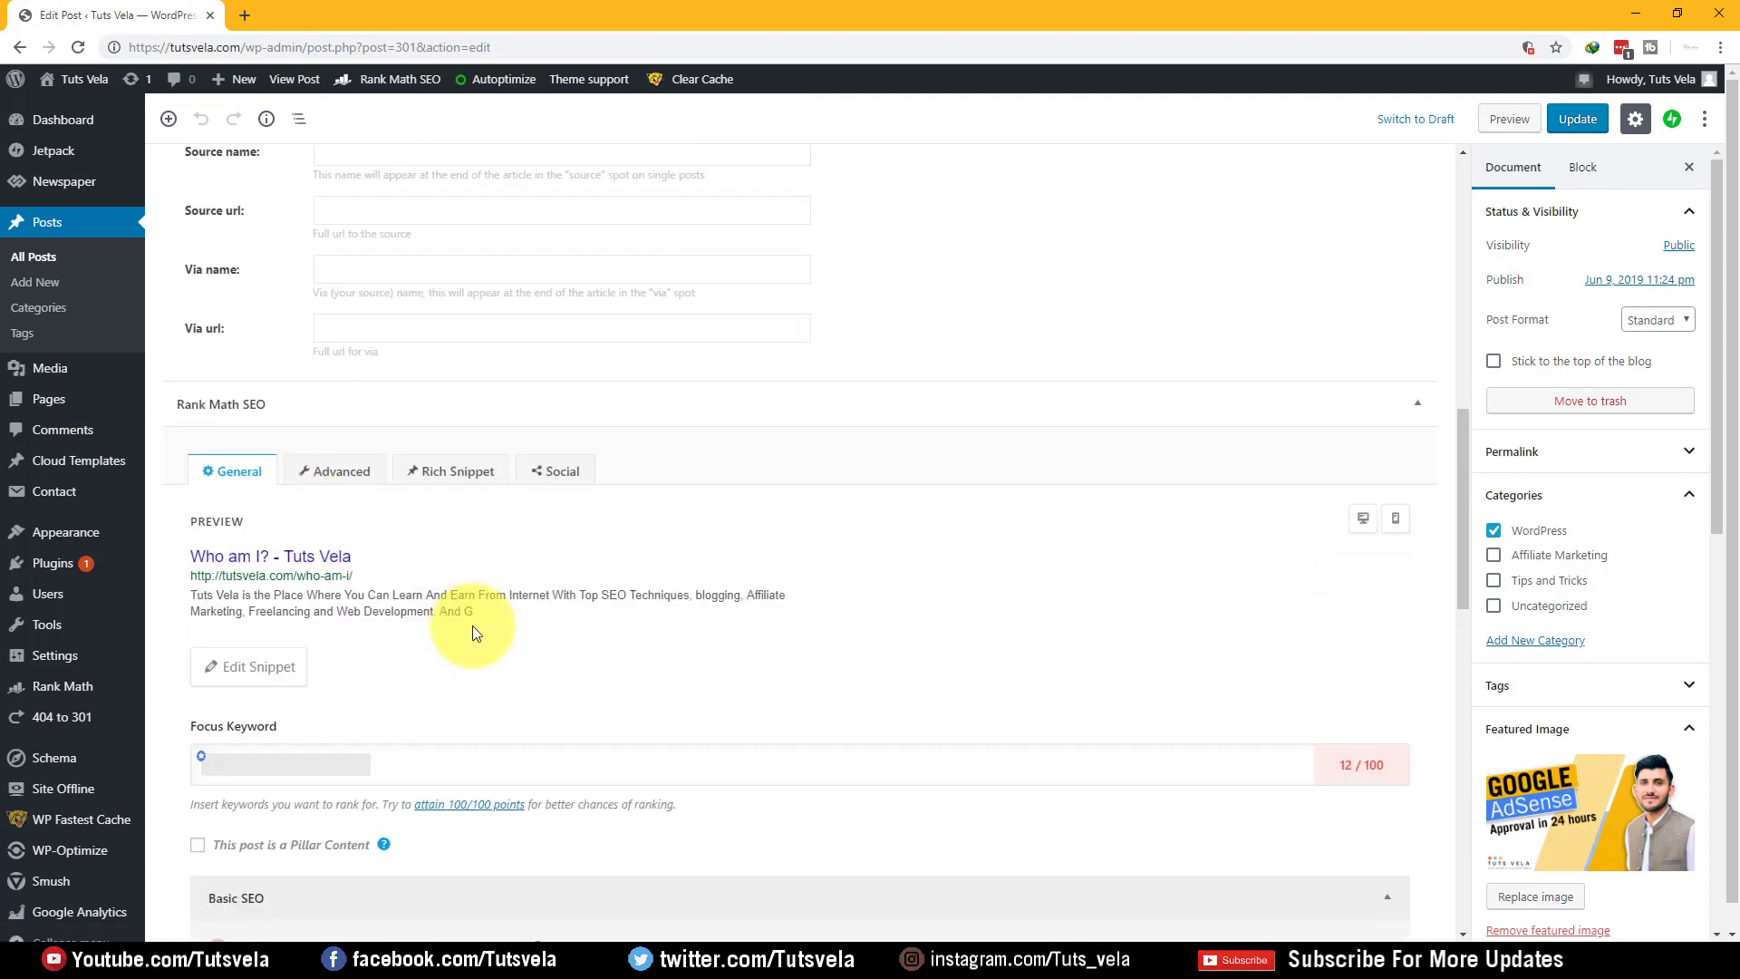
pyautogui.scroll(-1, 544, 653)
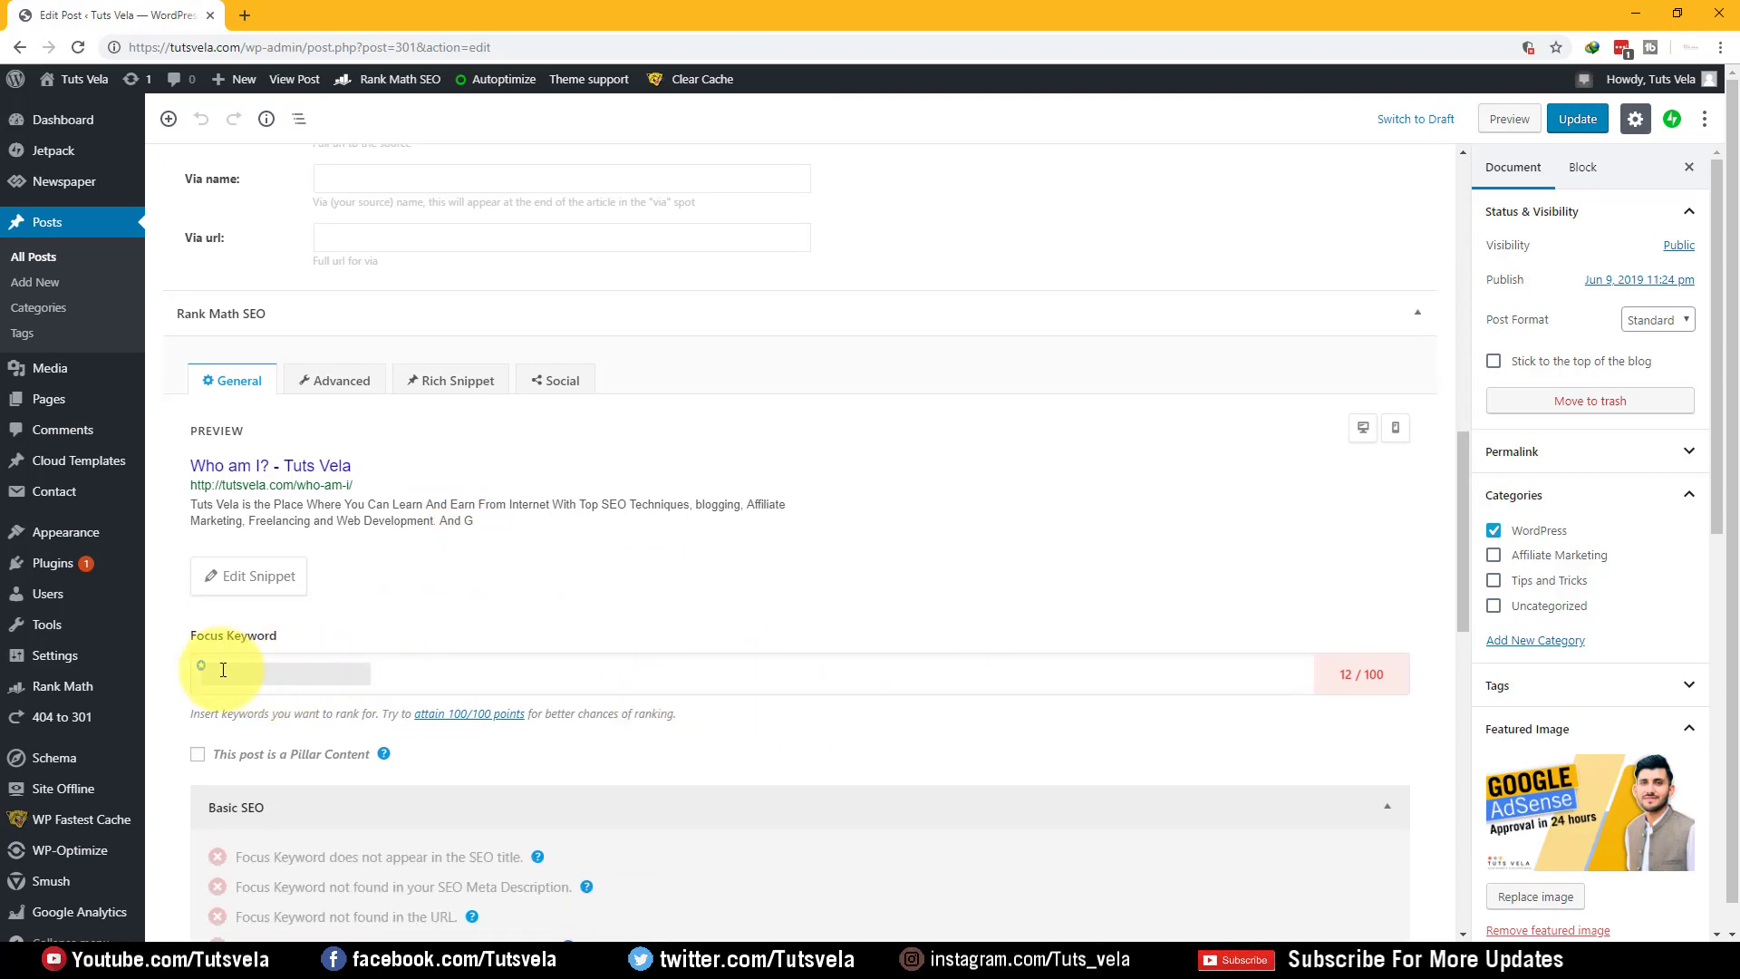
pyautogui.scroll(2, 213, 698)
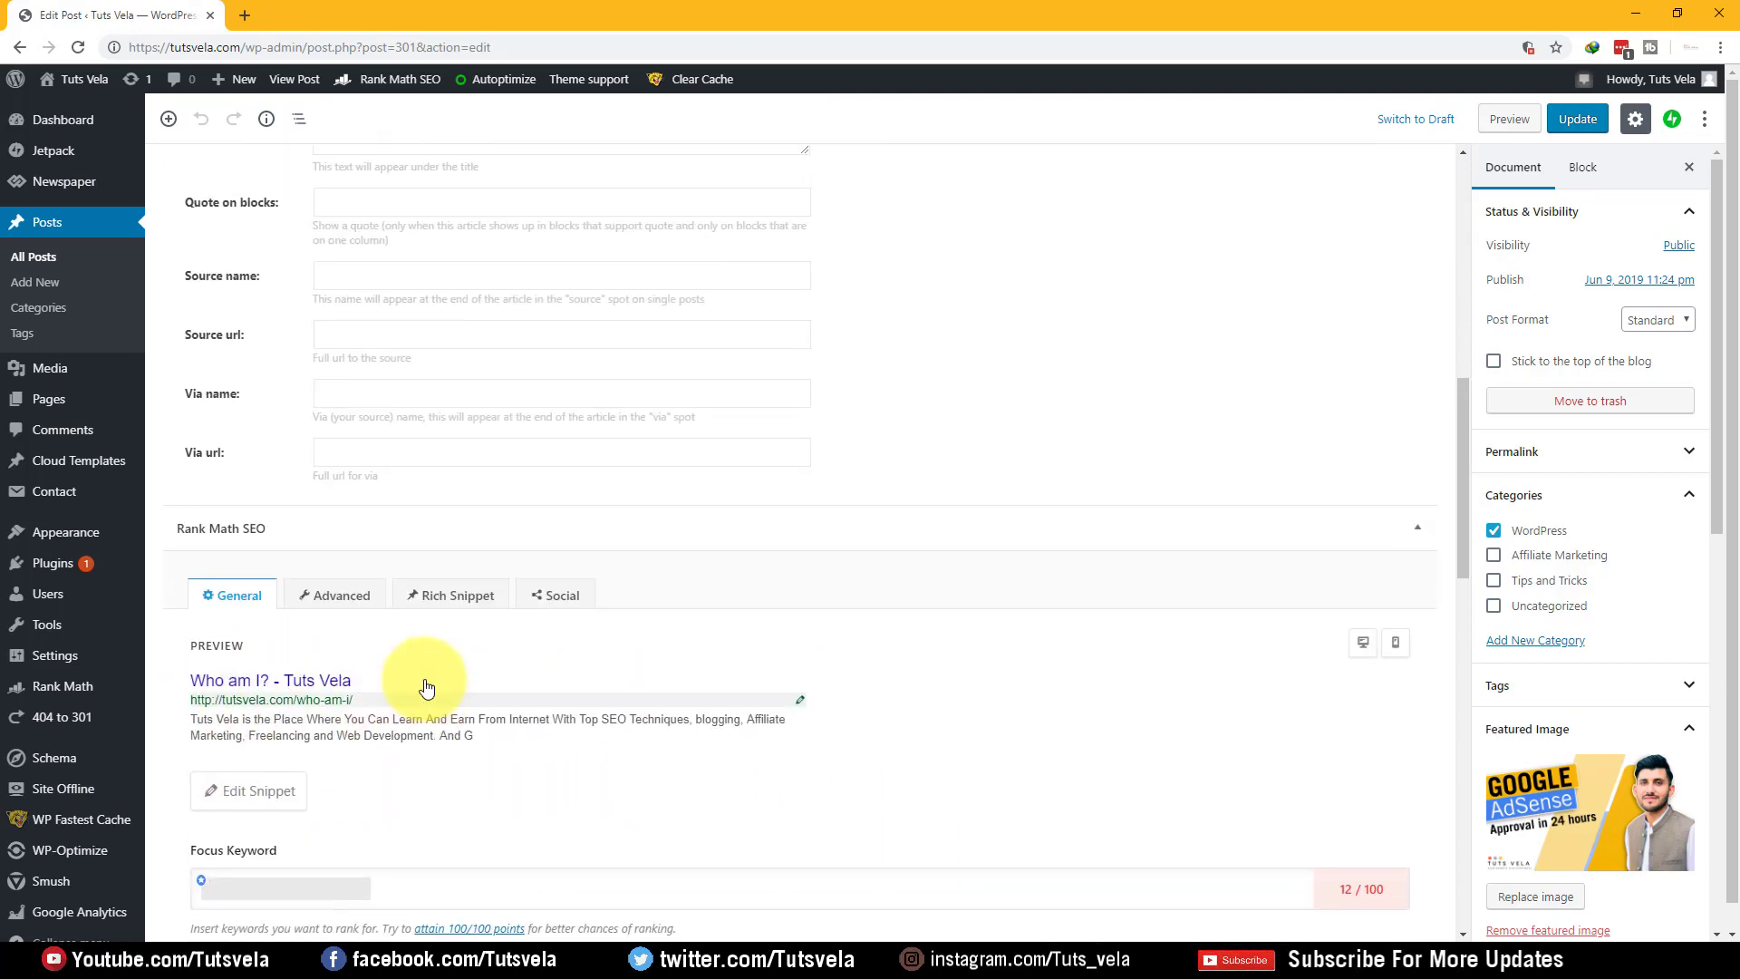
pyautogui.scroll(10, 412, 649)
pyautogui.scroll(-11, 406, 630)
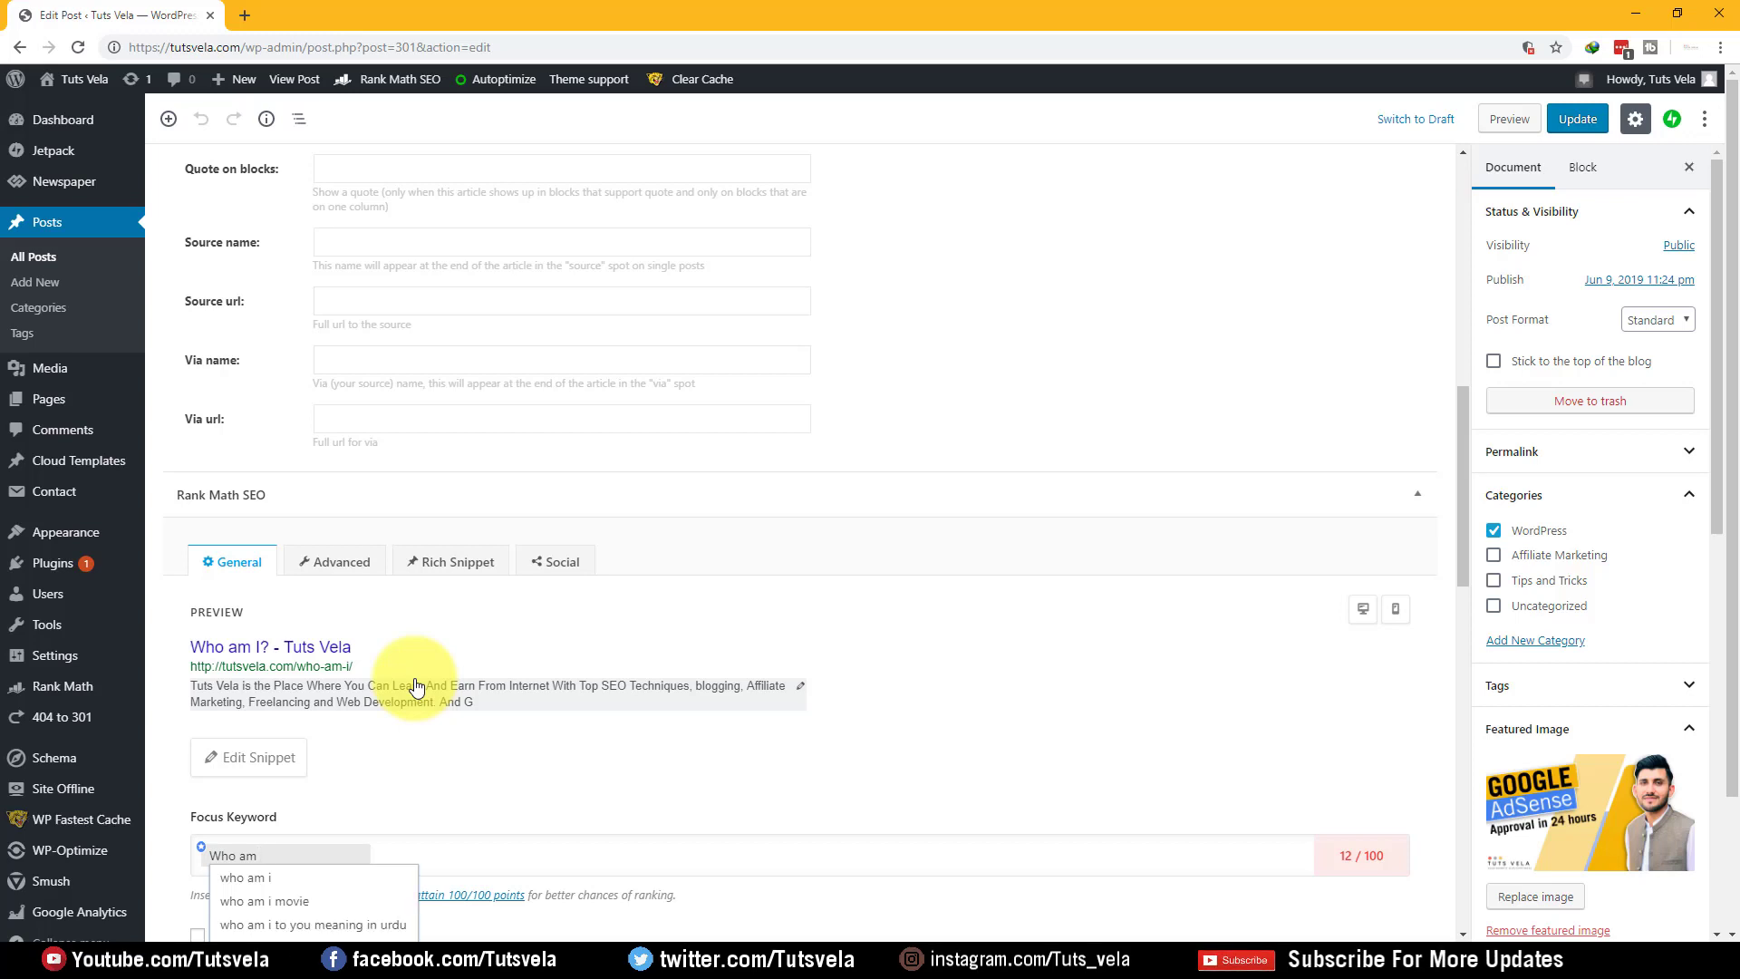
pyautogui.write('i')
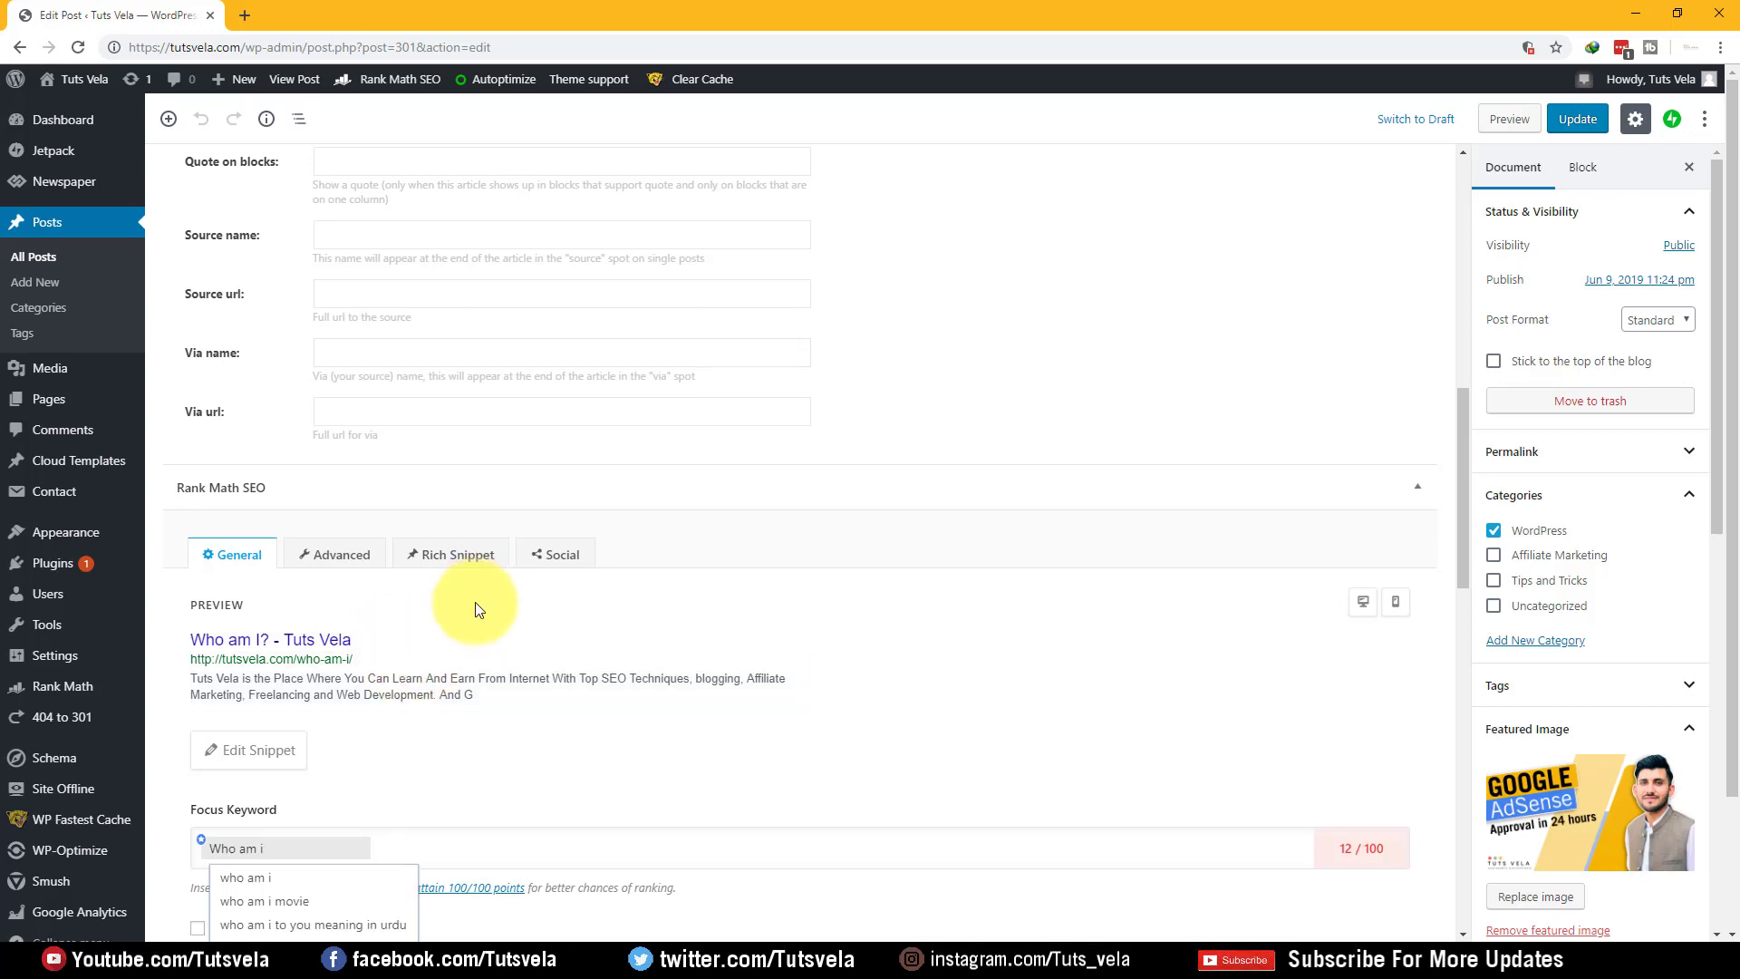
pyautogui.scroll(-3, 474, 602)
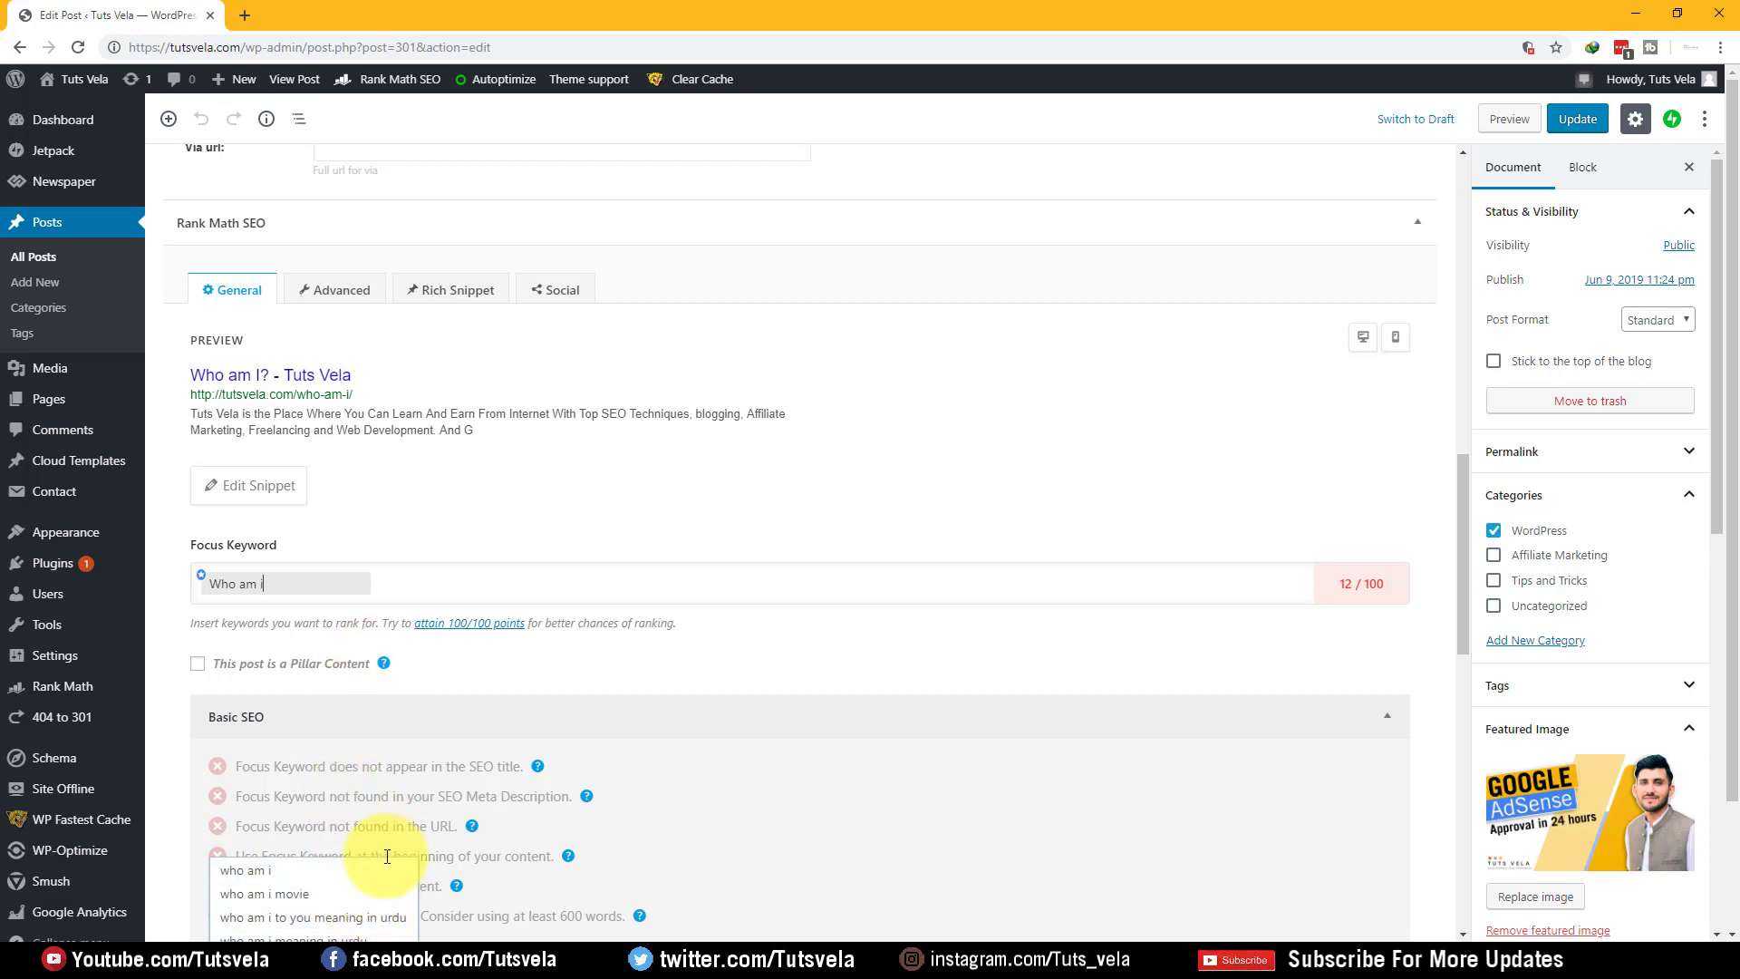
pyautogui.click(288, 875)
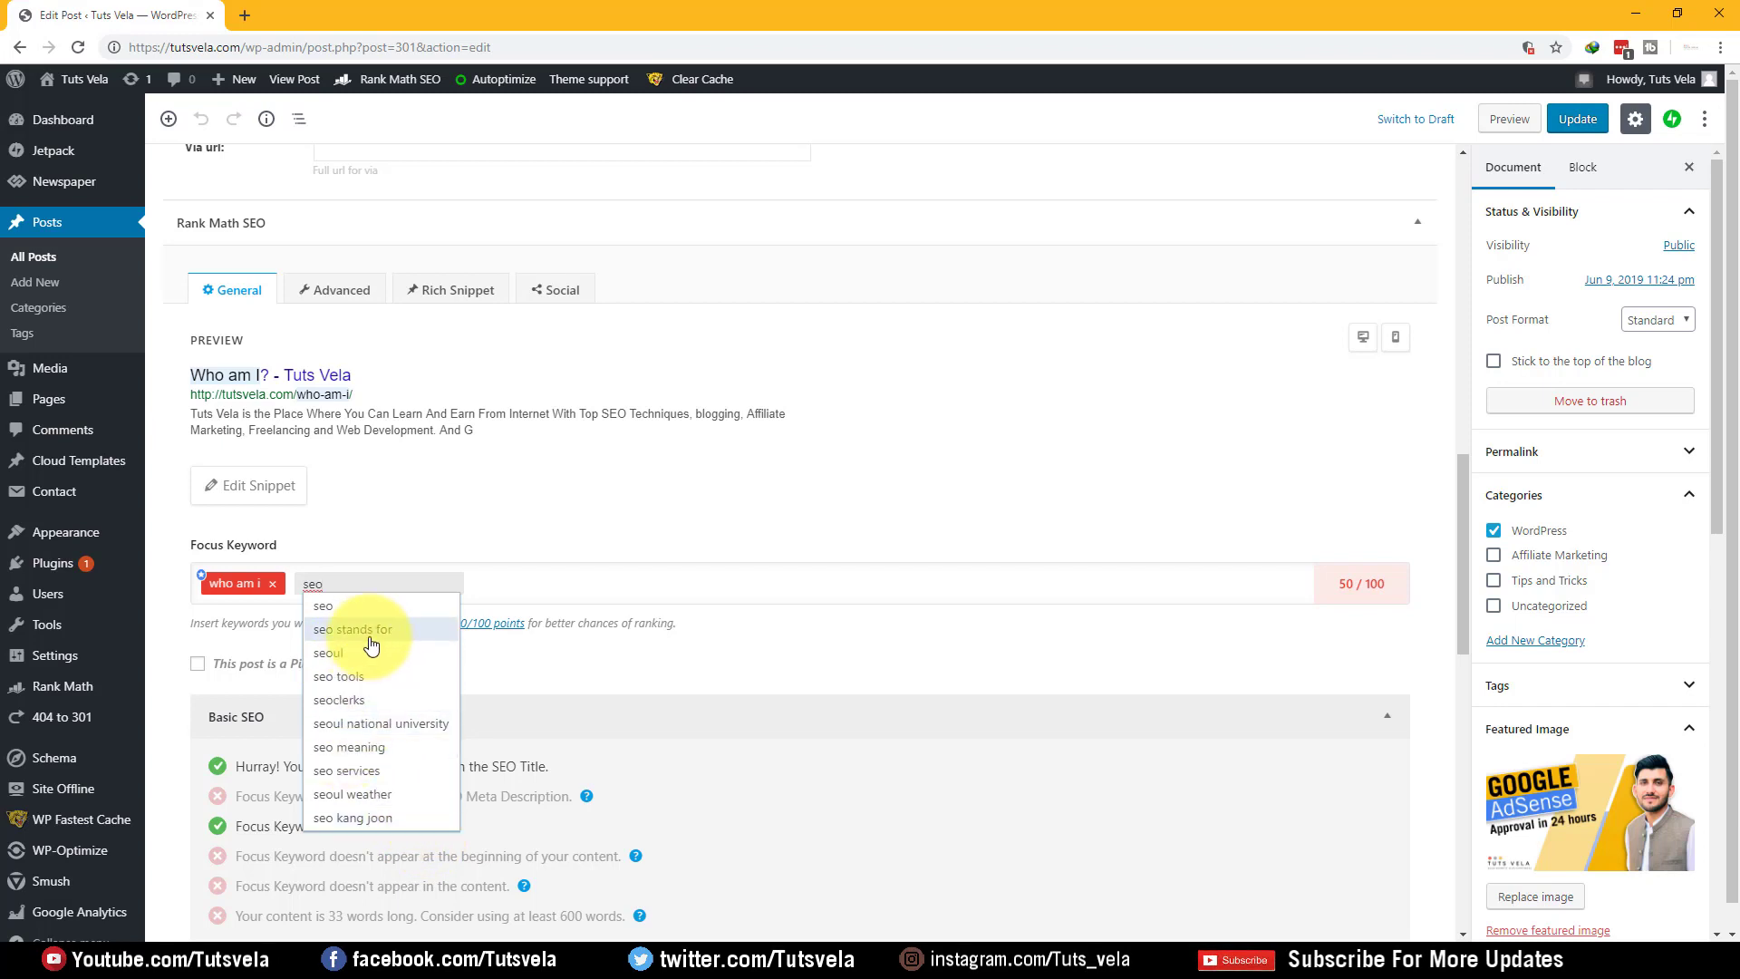
# - Add "seo" as a second focus keyword and remove it again
pyautogui.click(381, 582)
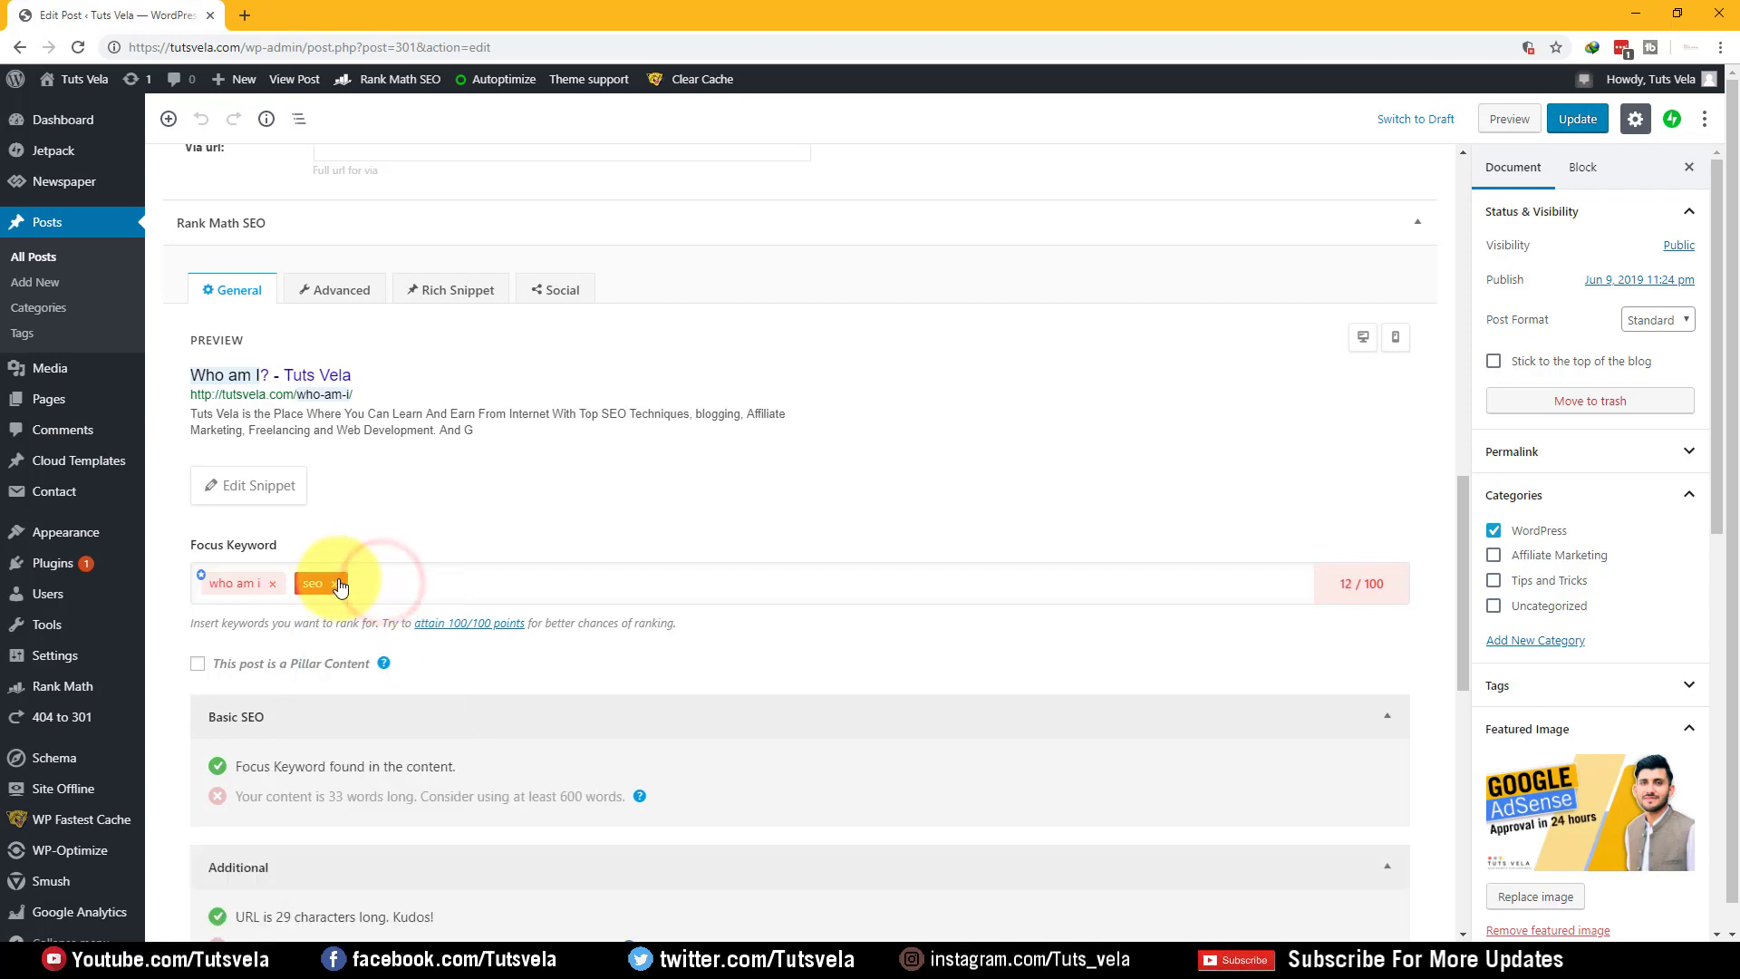
pyautogui.click(339, 583)
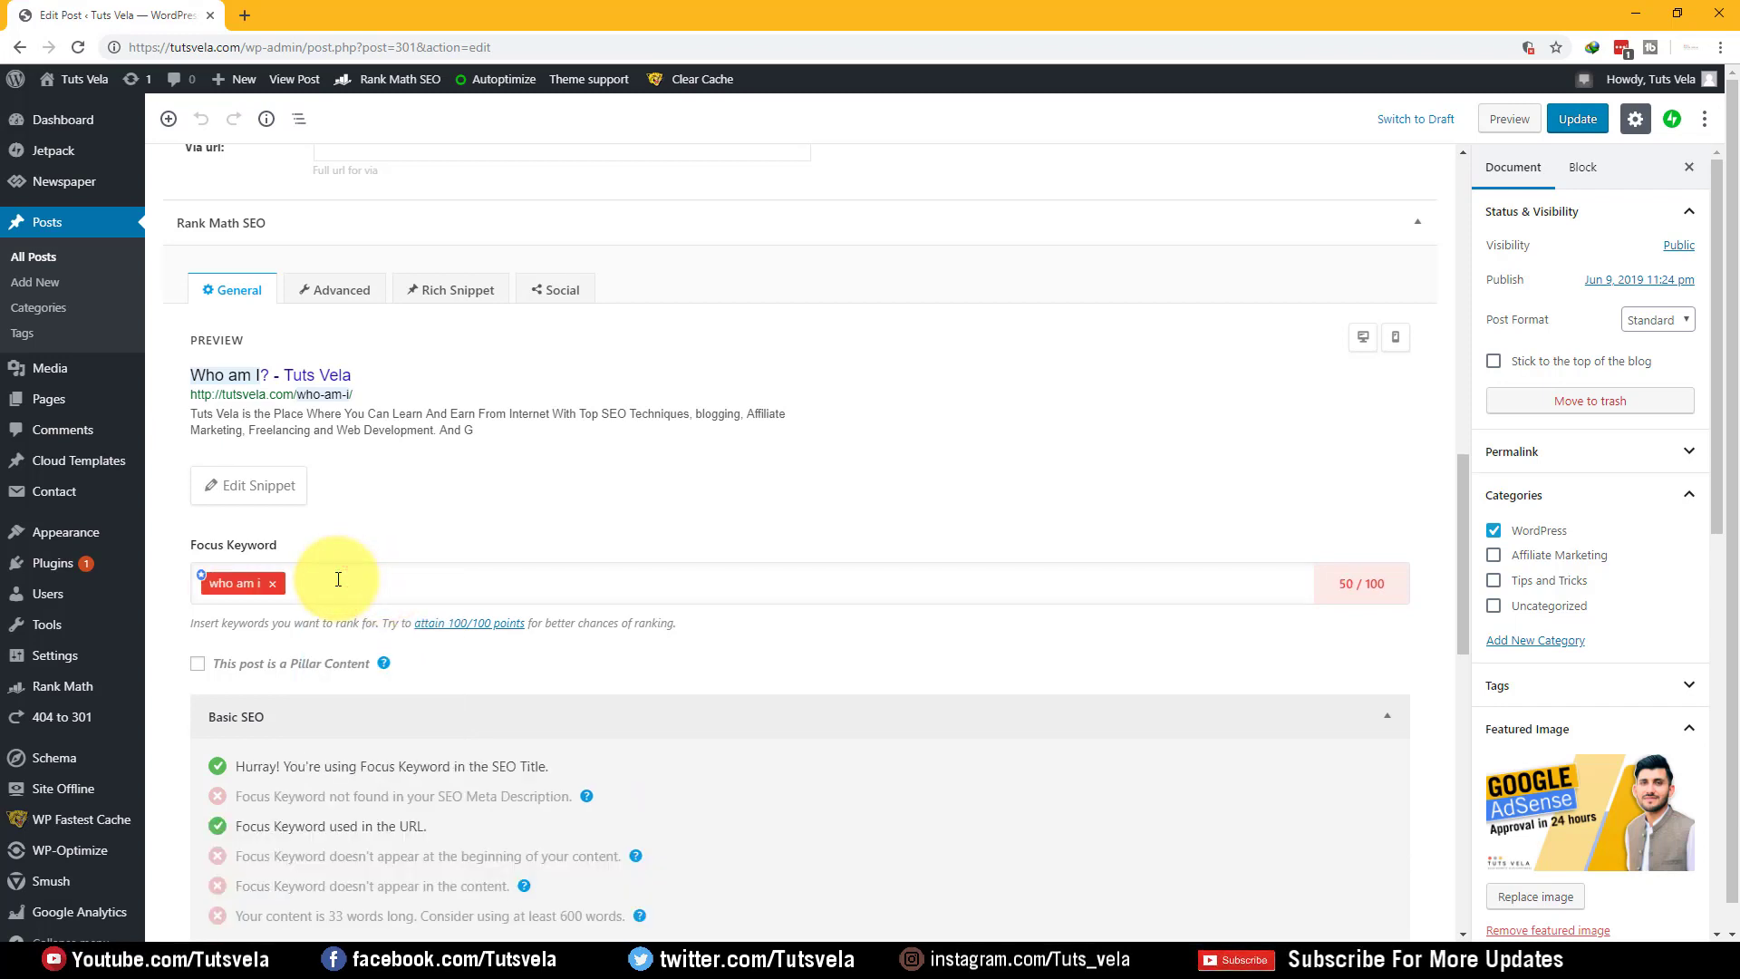
# - Examine the Basic SEO and Additional checks for the focus keyword, including the URL length and SEO meta description results
pyautogui.scroll(-4, 460, 650)
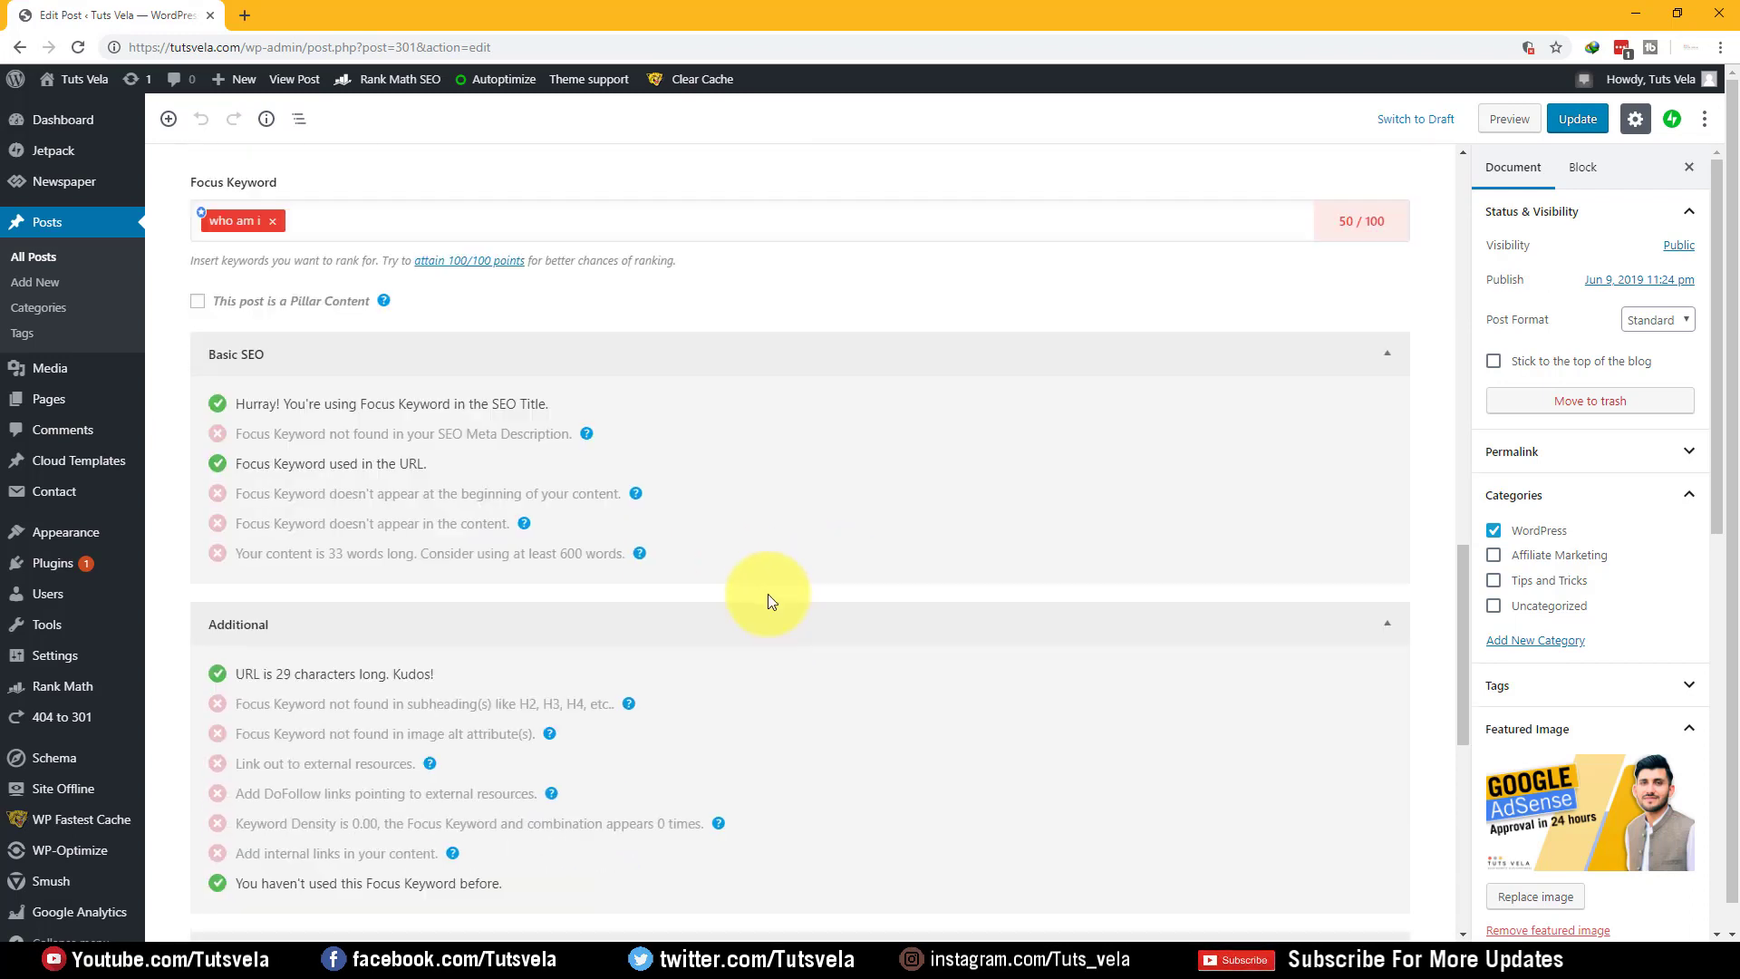
pyautogui.moveTo(233, 673); pyautogui.dragTo(452, 672)
pyautogui.click(472, 616)
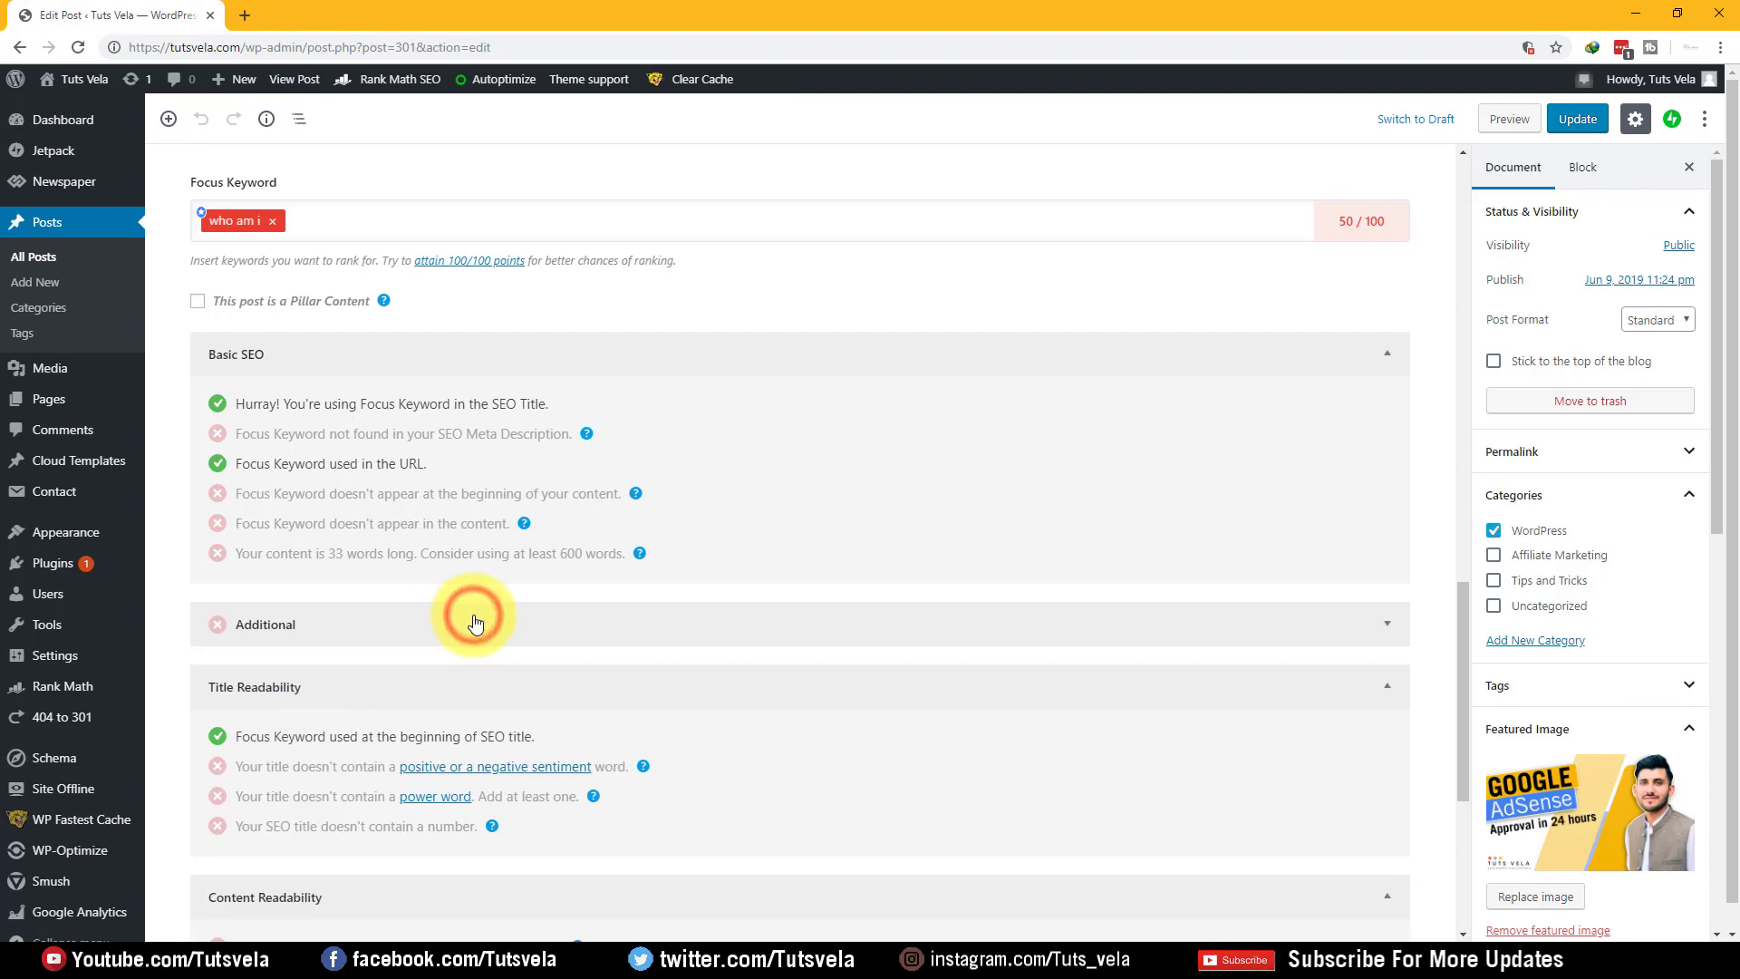
pyautogui.click(474, 623)
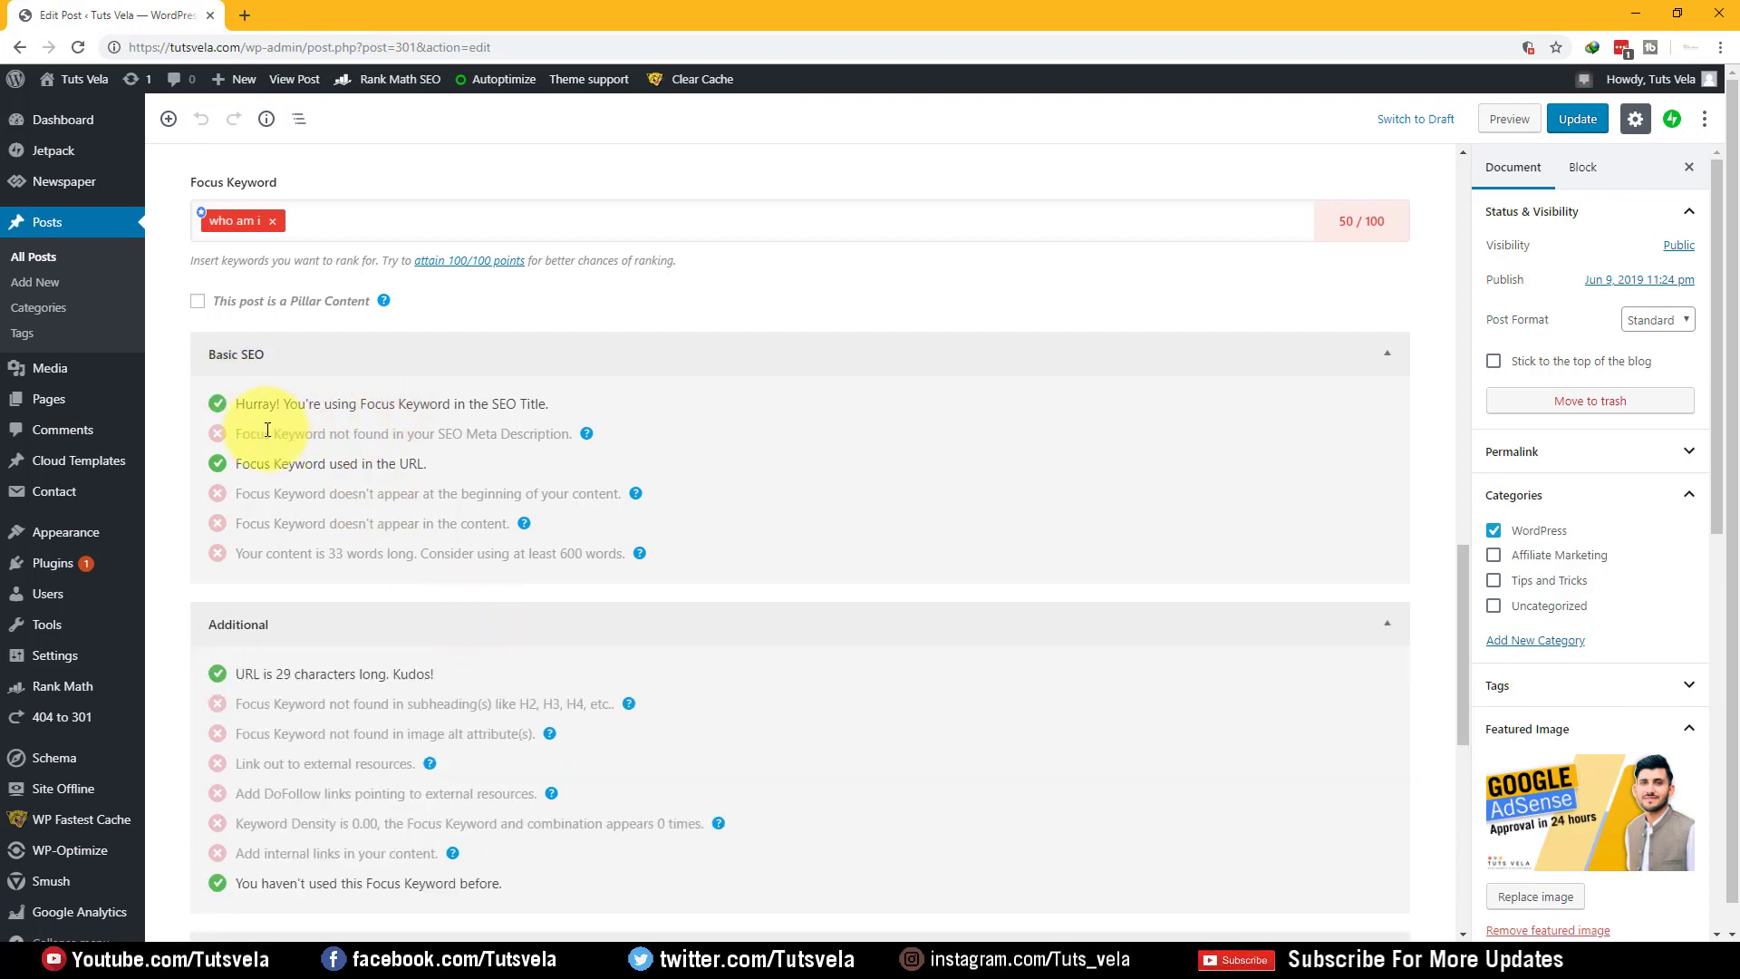
pyautogui.moveTo(238, 431); pyautogui.dragTo(582, 435)
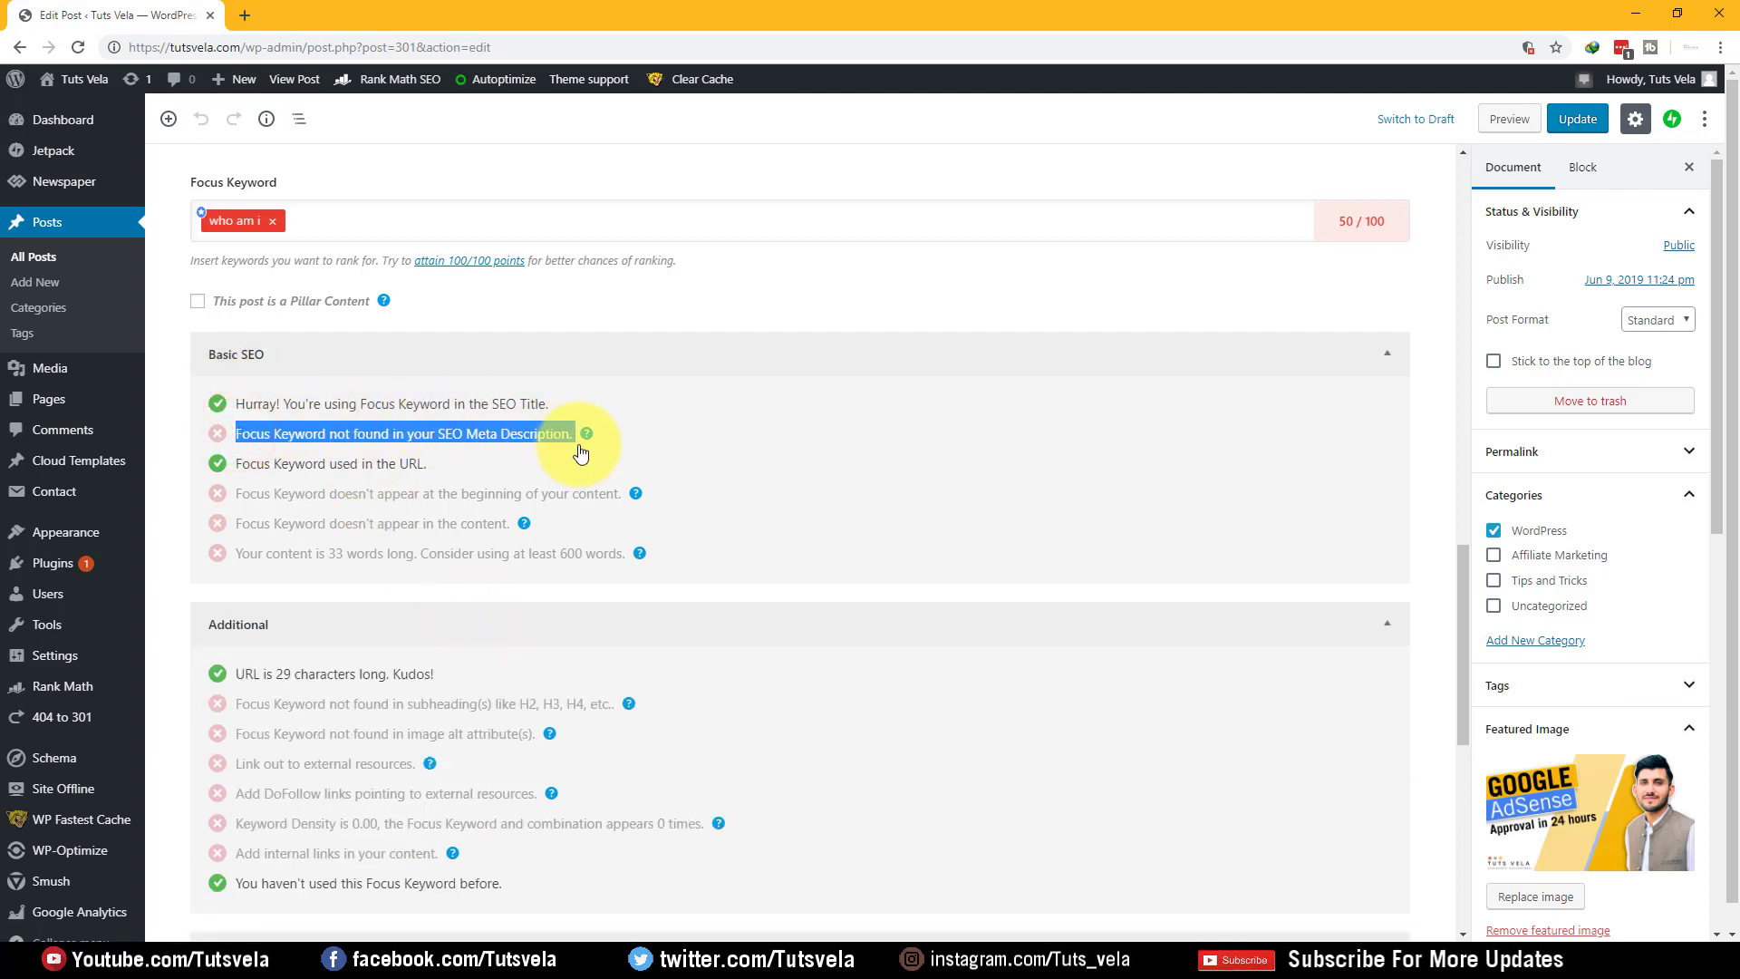
# - Open the snippet editor, inspect the title, URL and meta description fields, and close the editor without changing them
pyautogui.scroll(5, 469, 467)
pyautogui.click(247, 577)
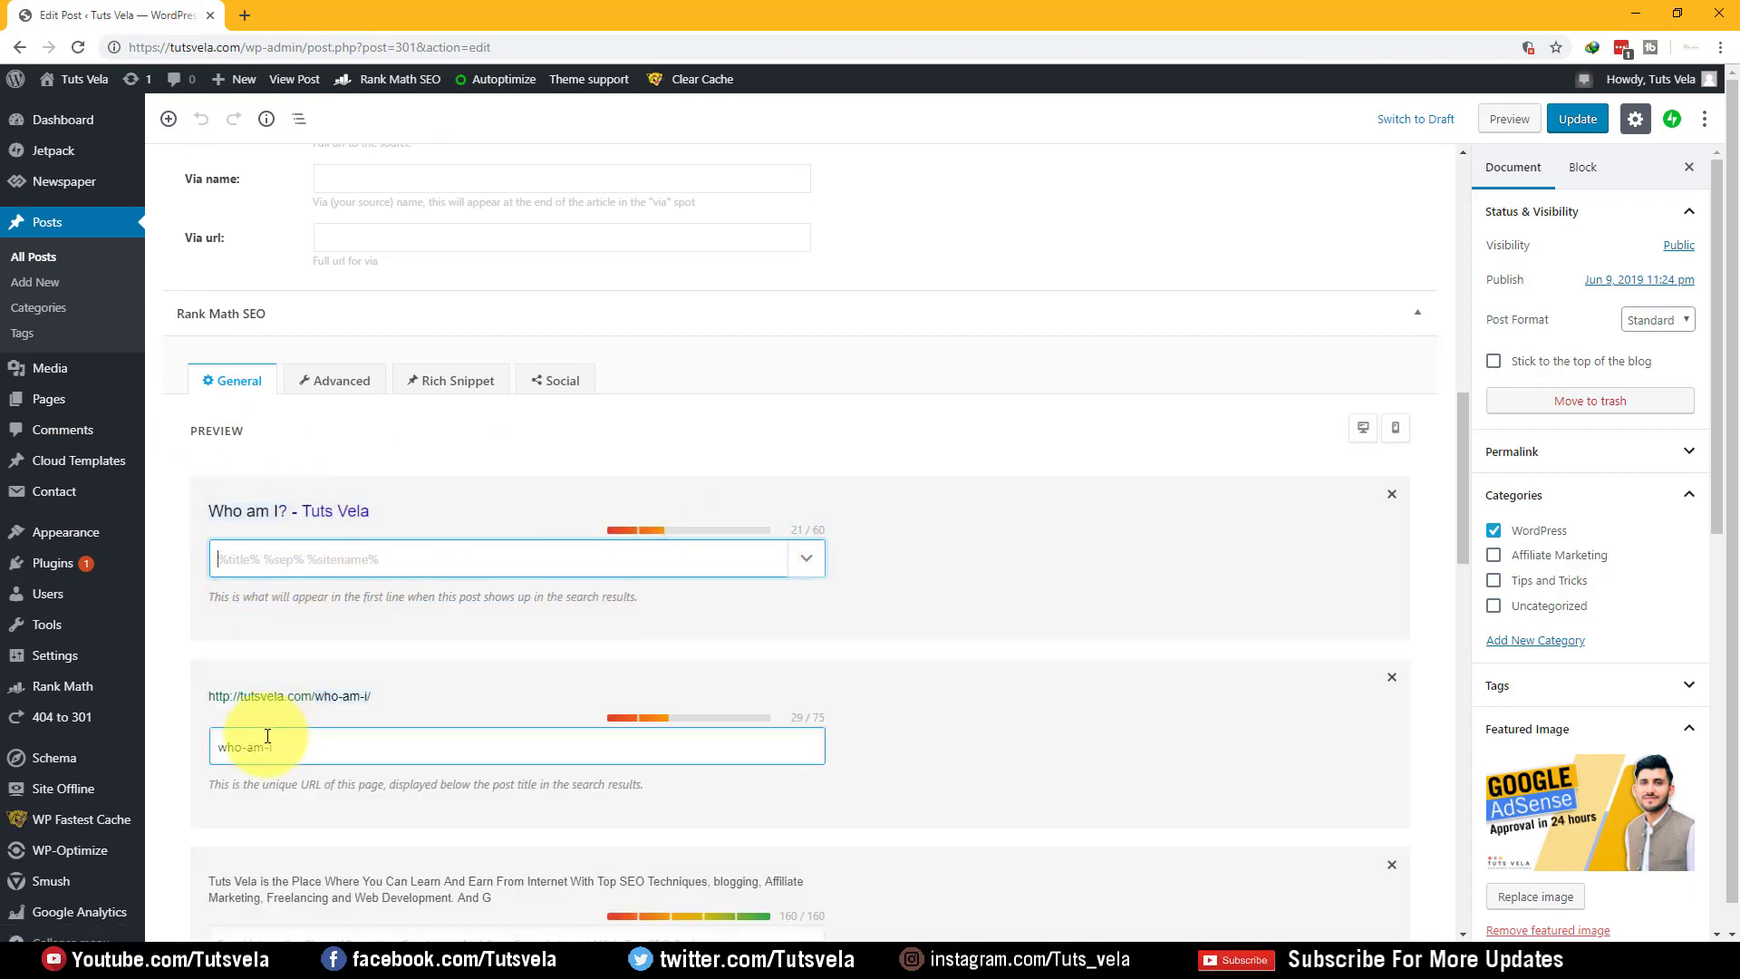
pyautogui.scroll(-4, 400, 699)
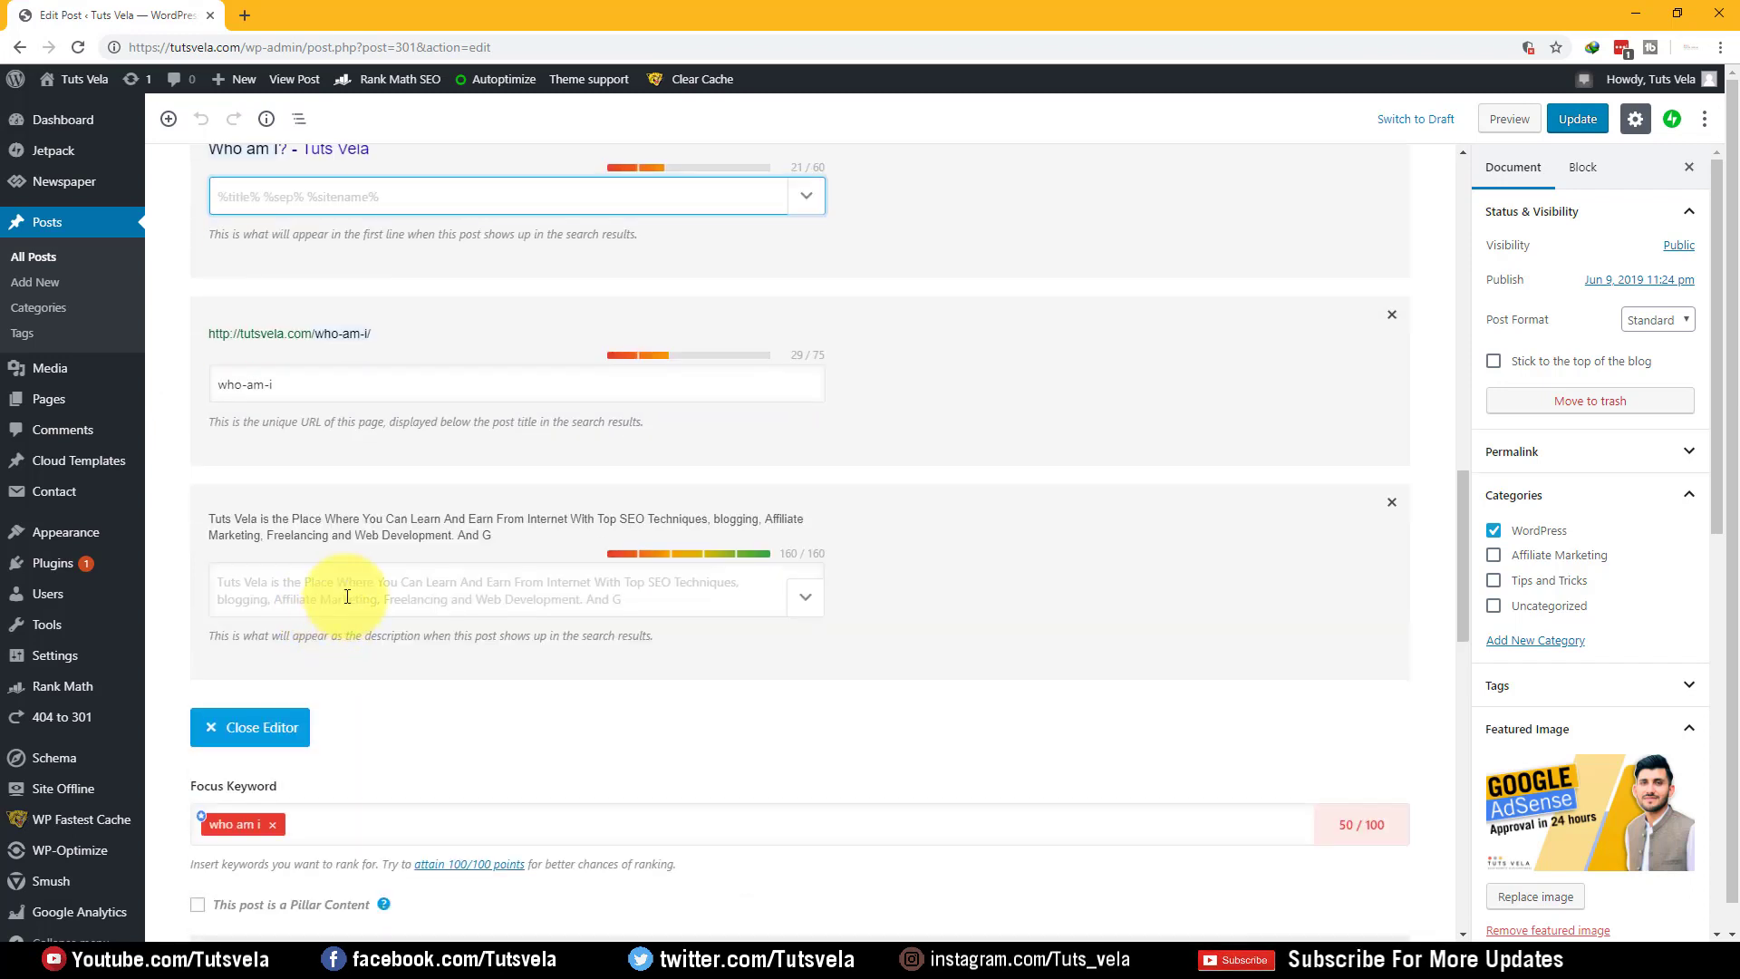
pyautogui.click(402, 605)
pyautogui.click(589, 599)
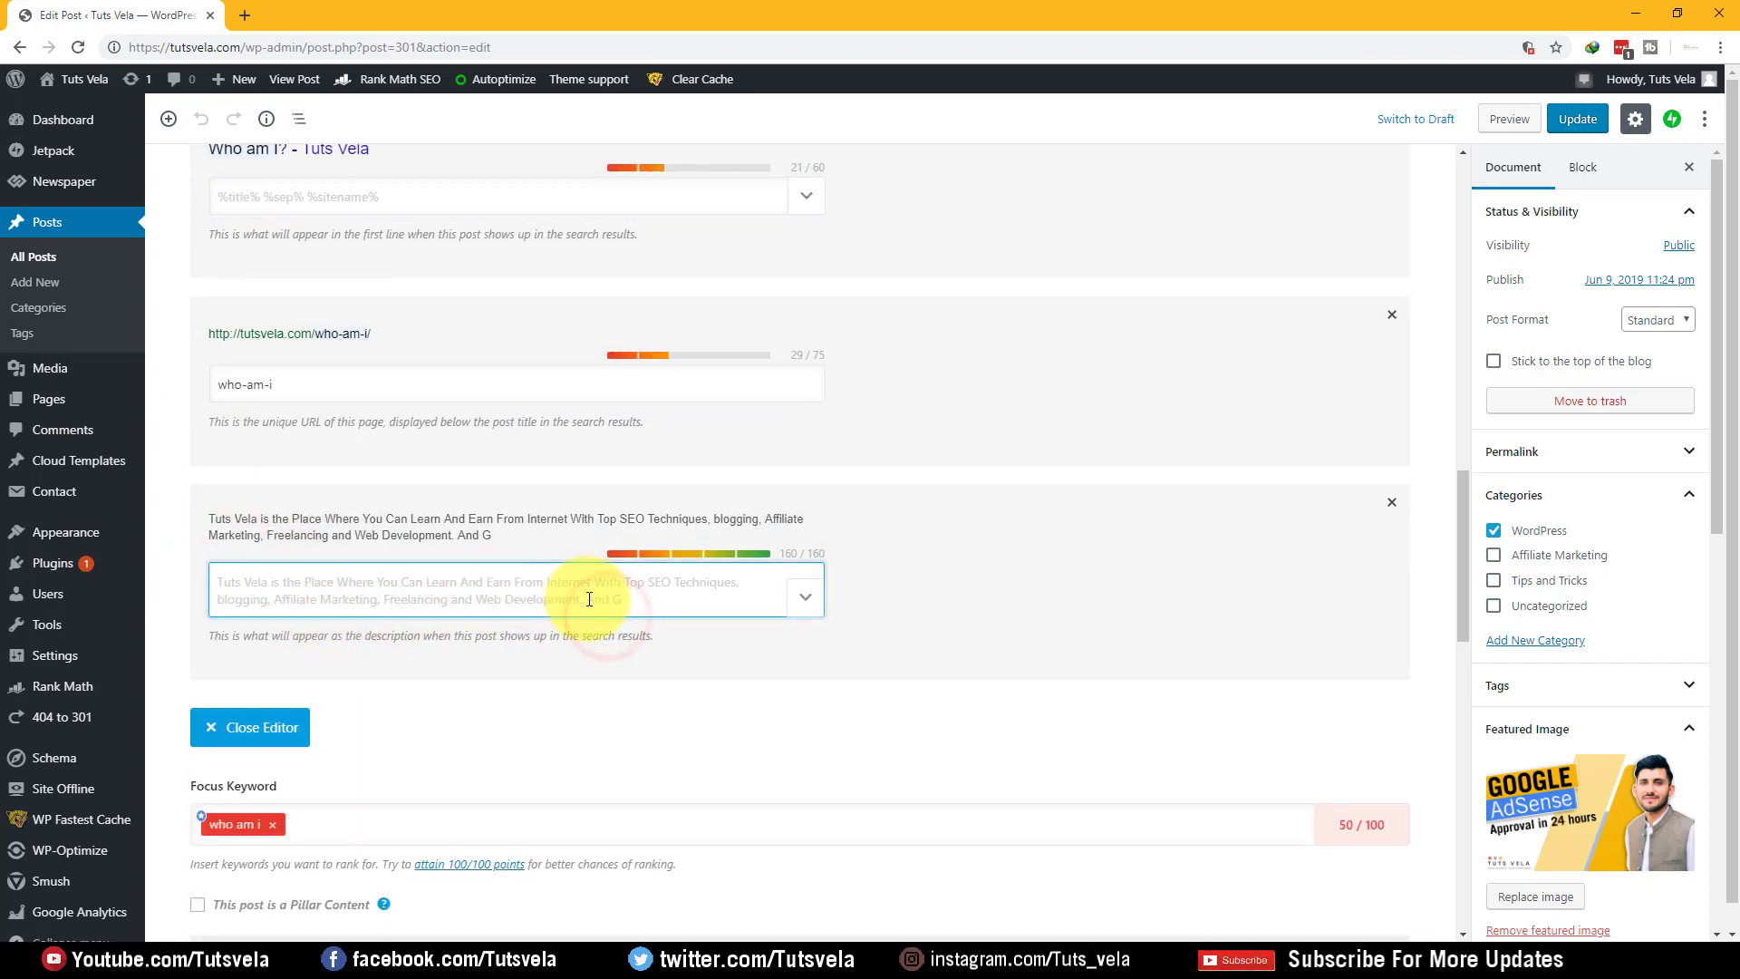
pyautogui.click(700, 590)
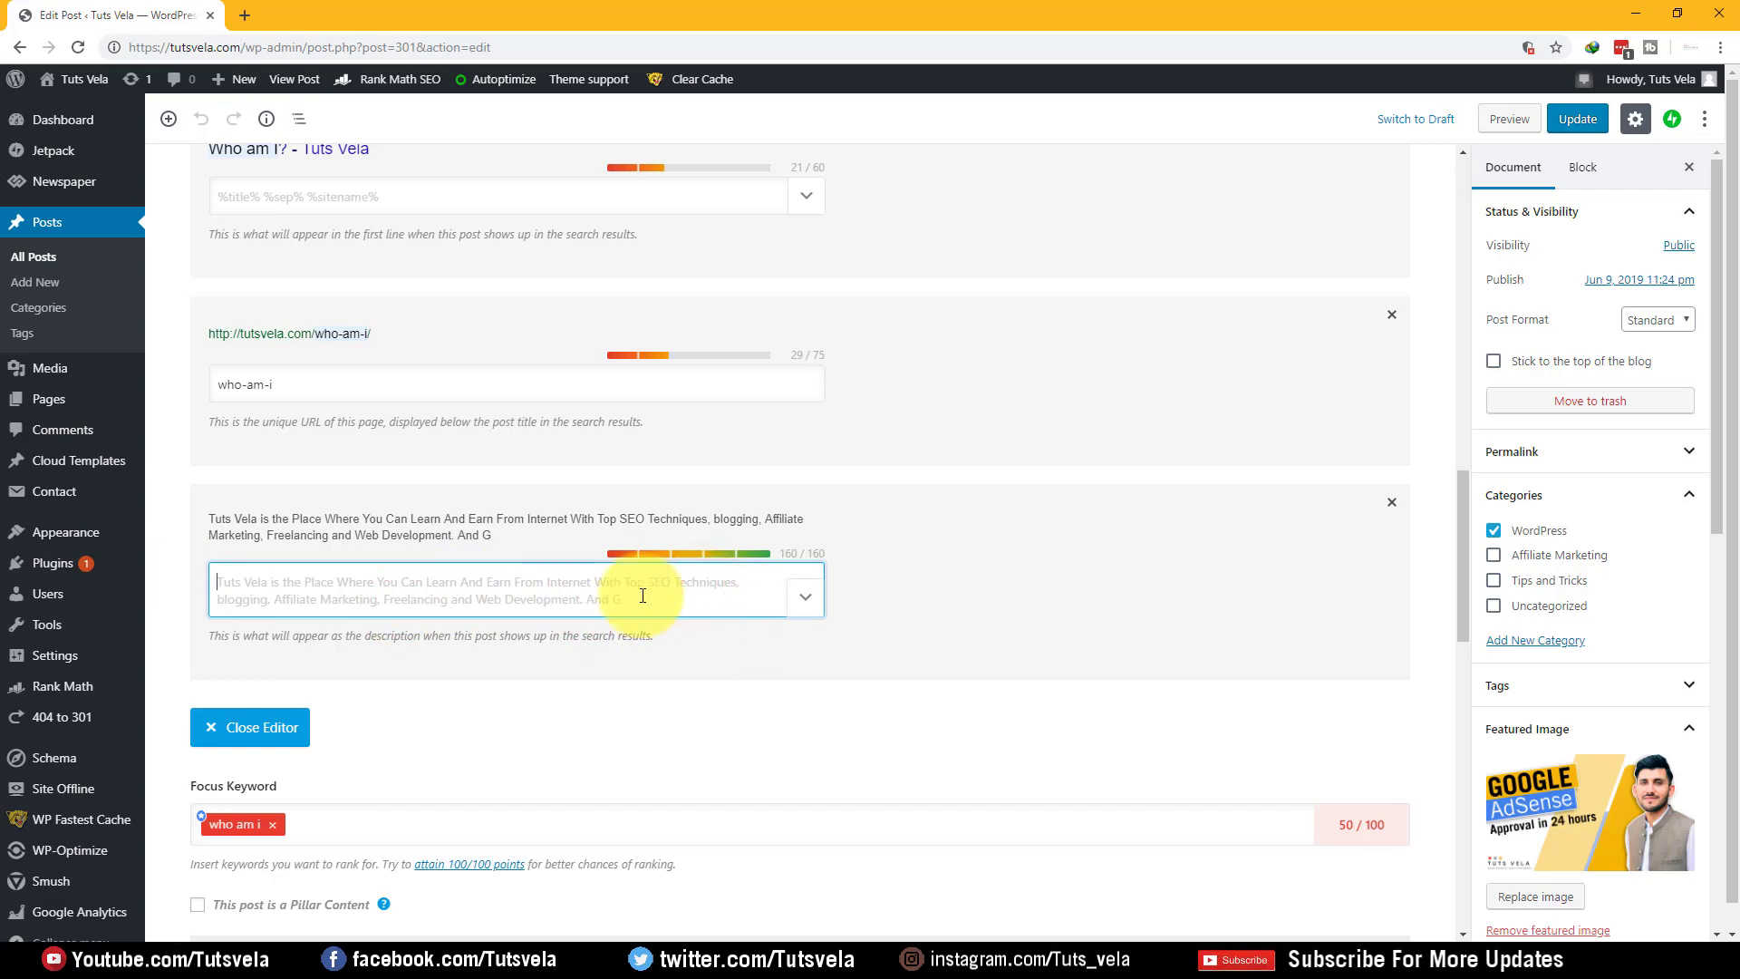
pyautogui.click(246, 725)
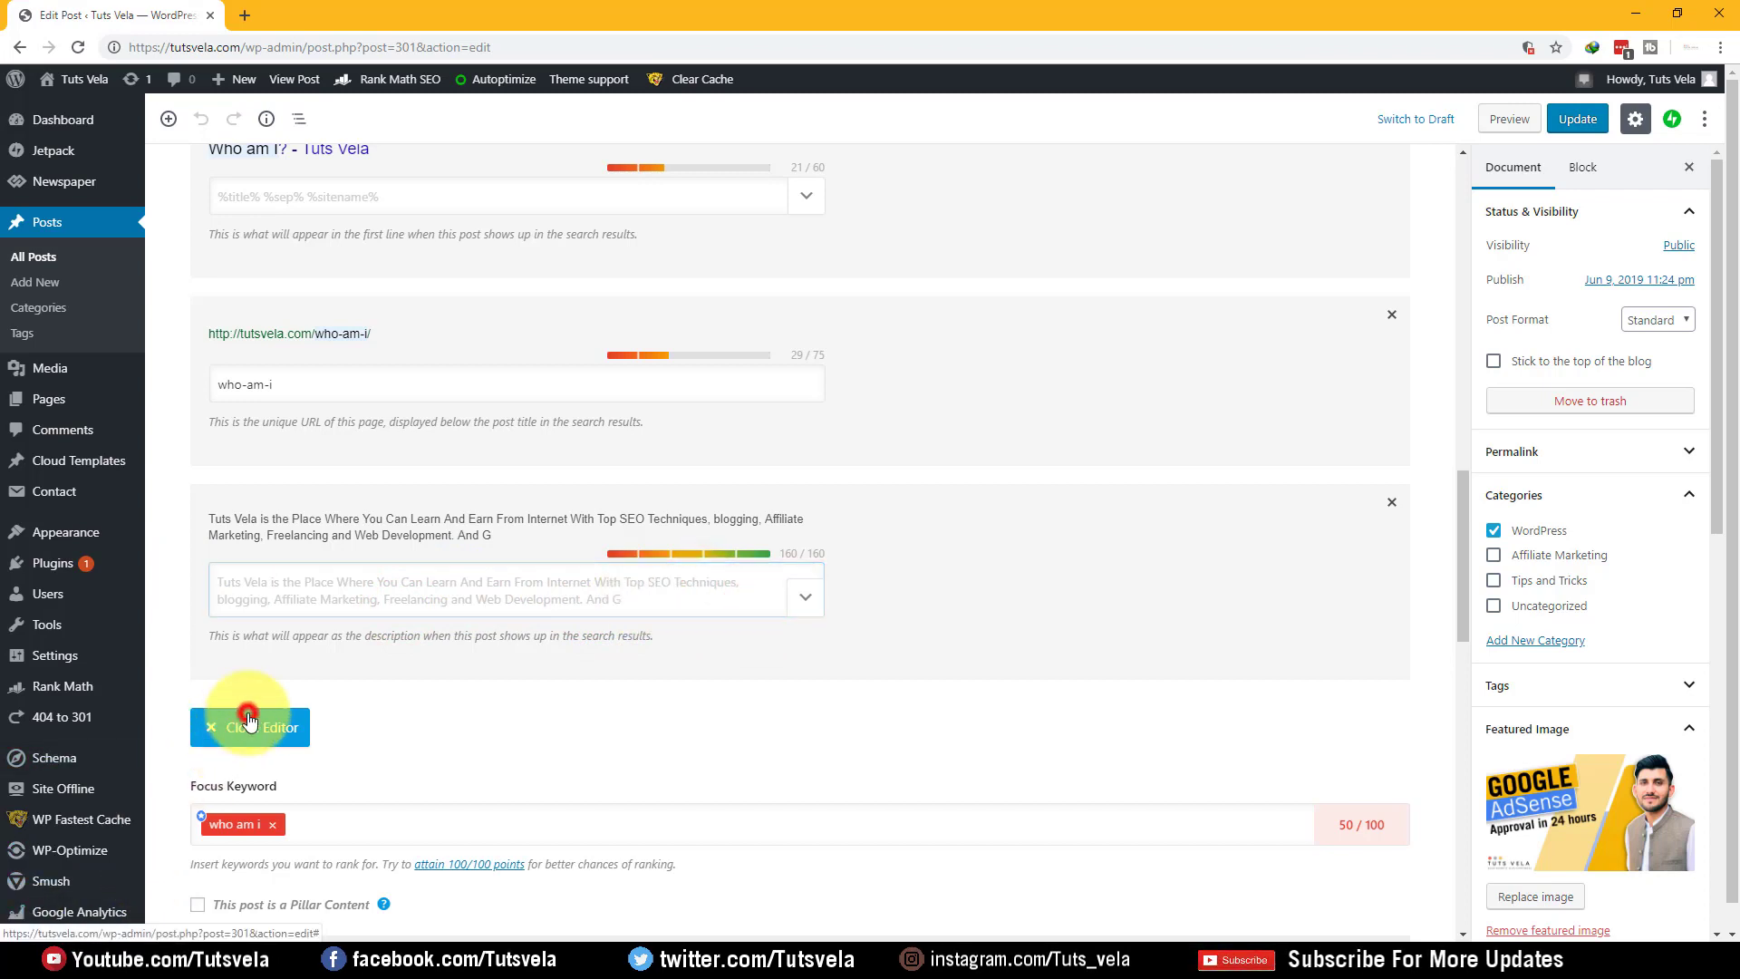
# - Go over the post's full Basic SEO checklist again and read through the Additional checks on keyword use and links
pyautogui.scroll(-1, 363, 634)
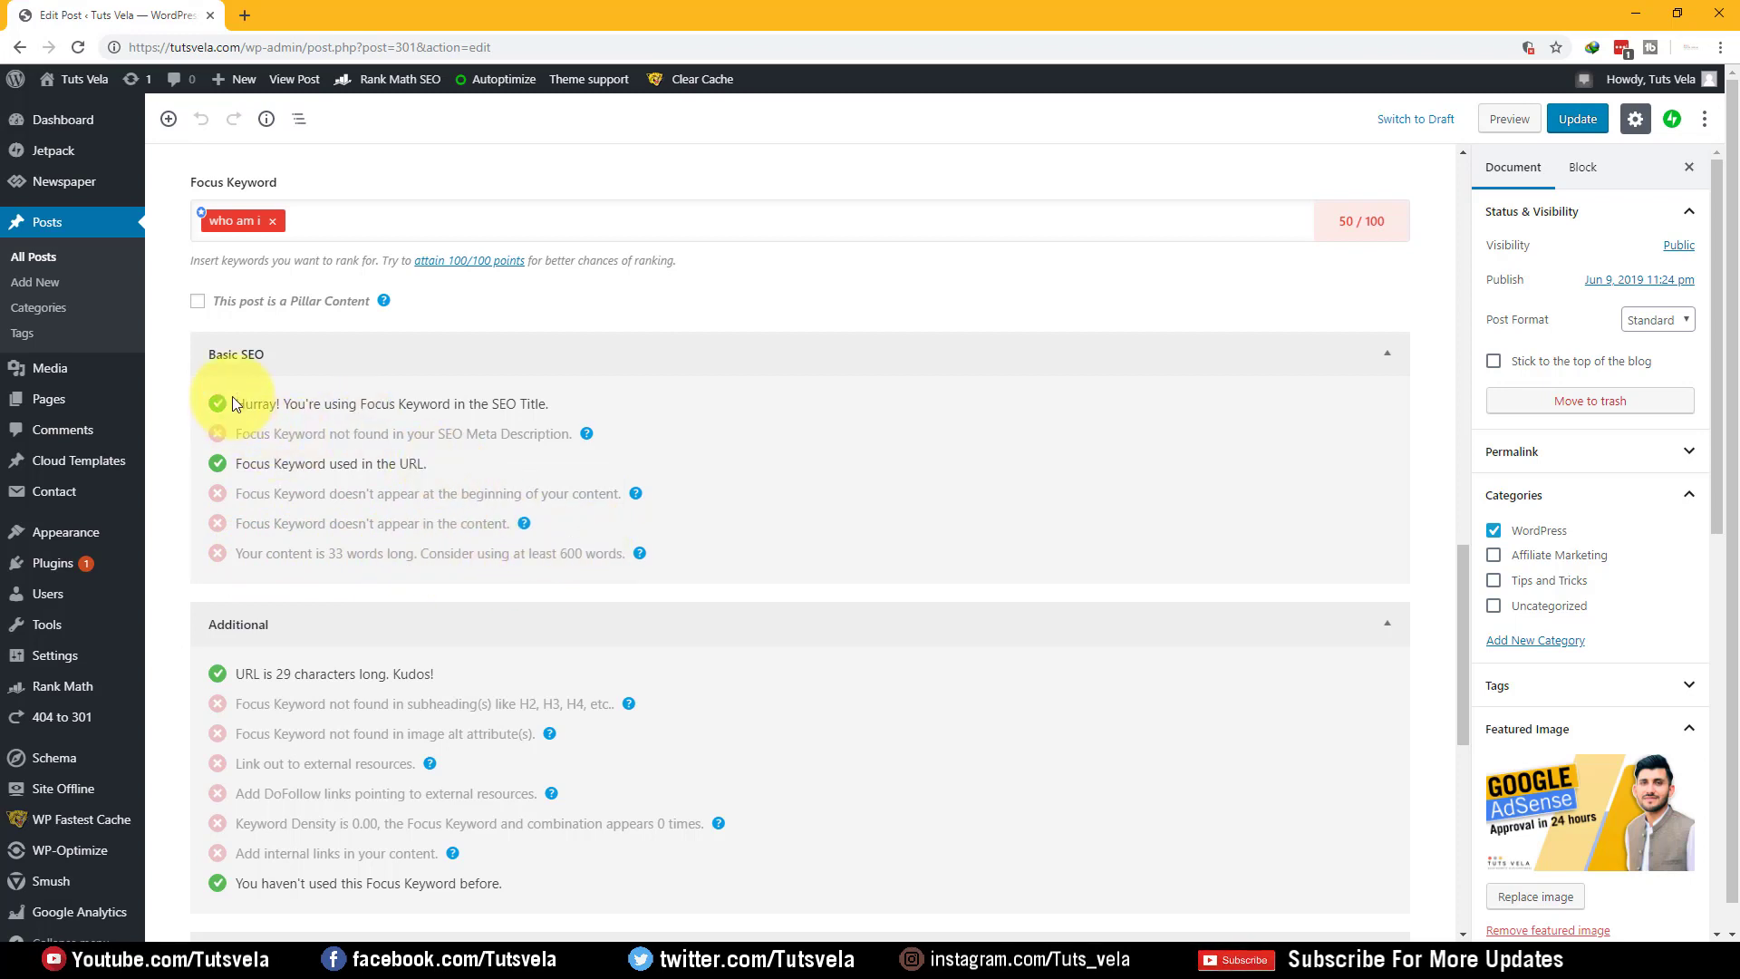
pyautogui.moveTo(233, 399); pyautogui.dragTo(635, 549)
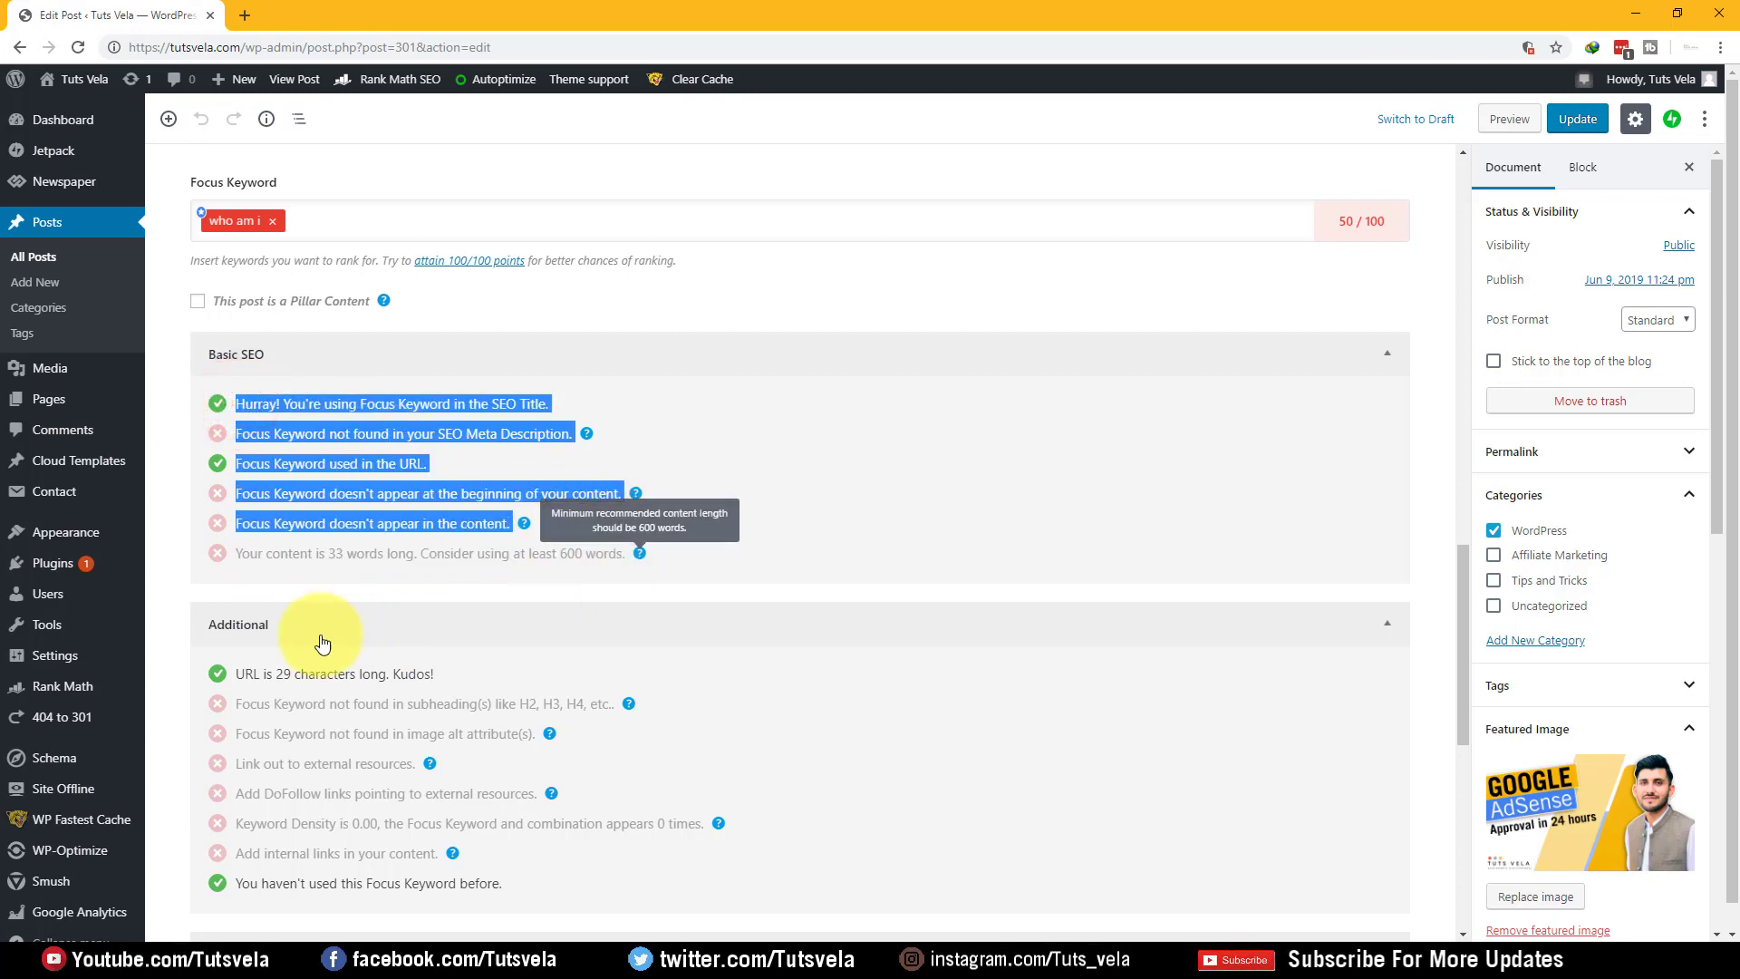
pyautogui.click(290, 585)
pyautogui.scroll(-2, 284, 594)
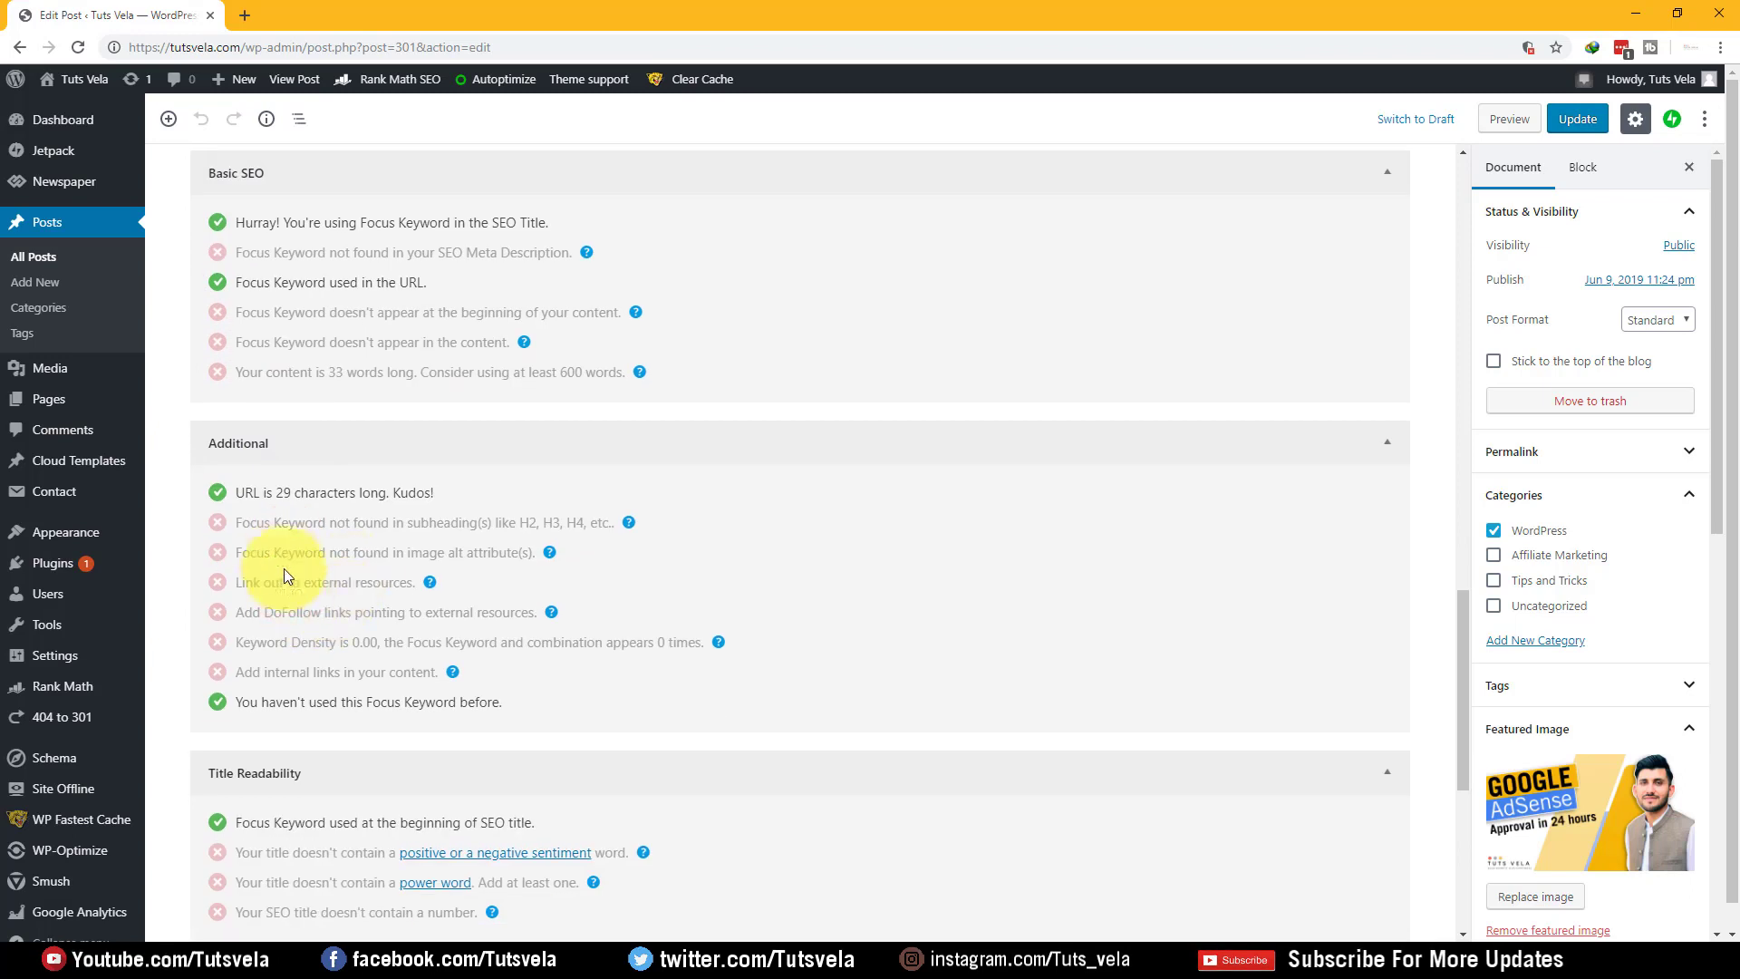
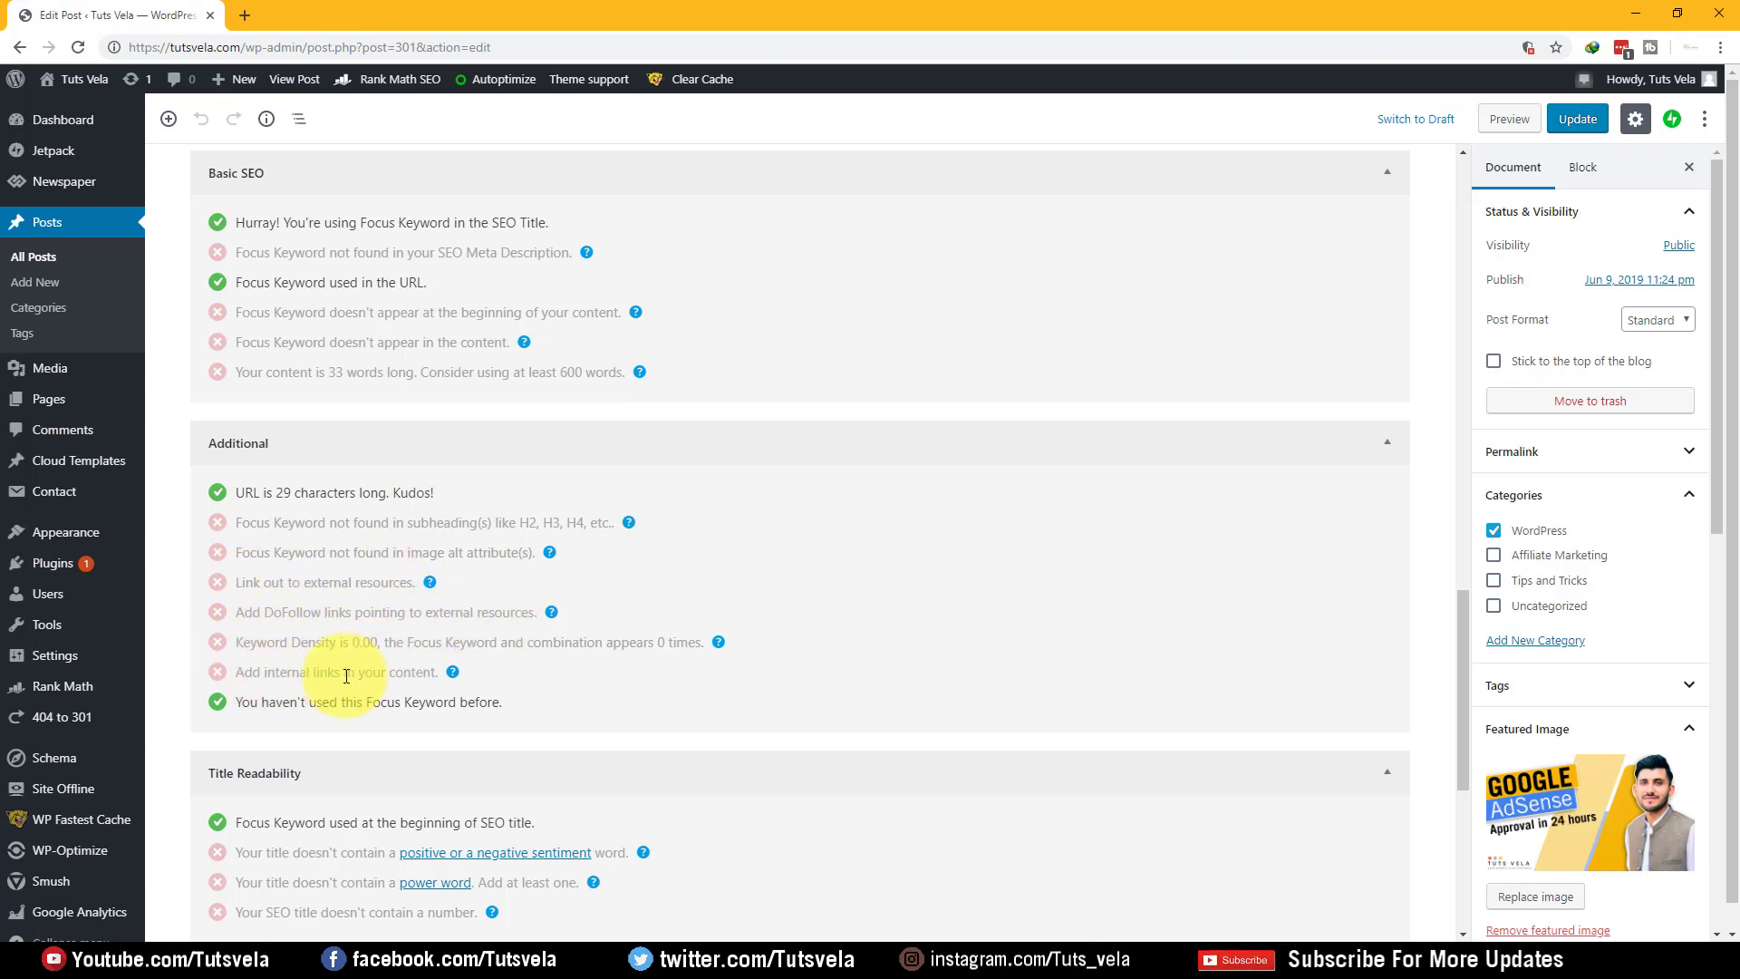
# - Open the "positive or a negative sentiment" link from the Title Readability checks in a new browser tab and switch to it
pyautogui.scroll(-3, 318, 512)
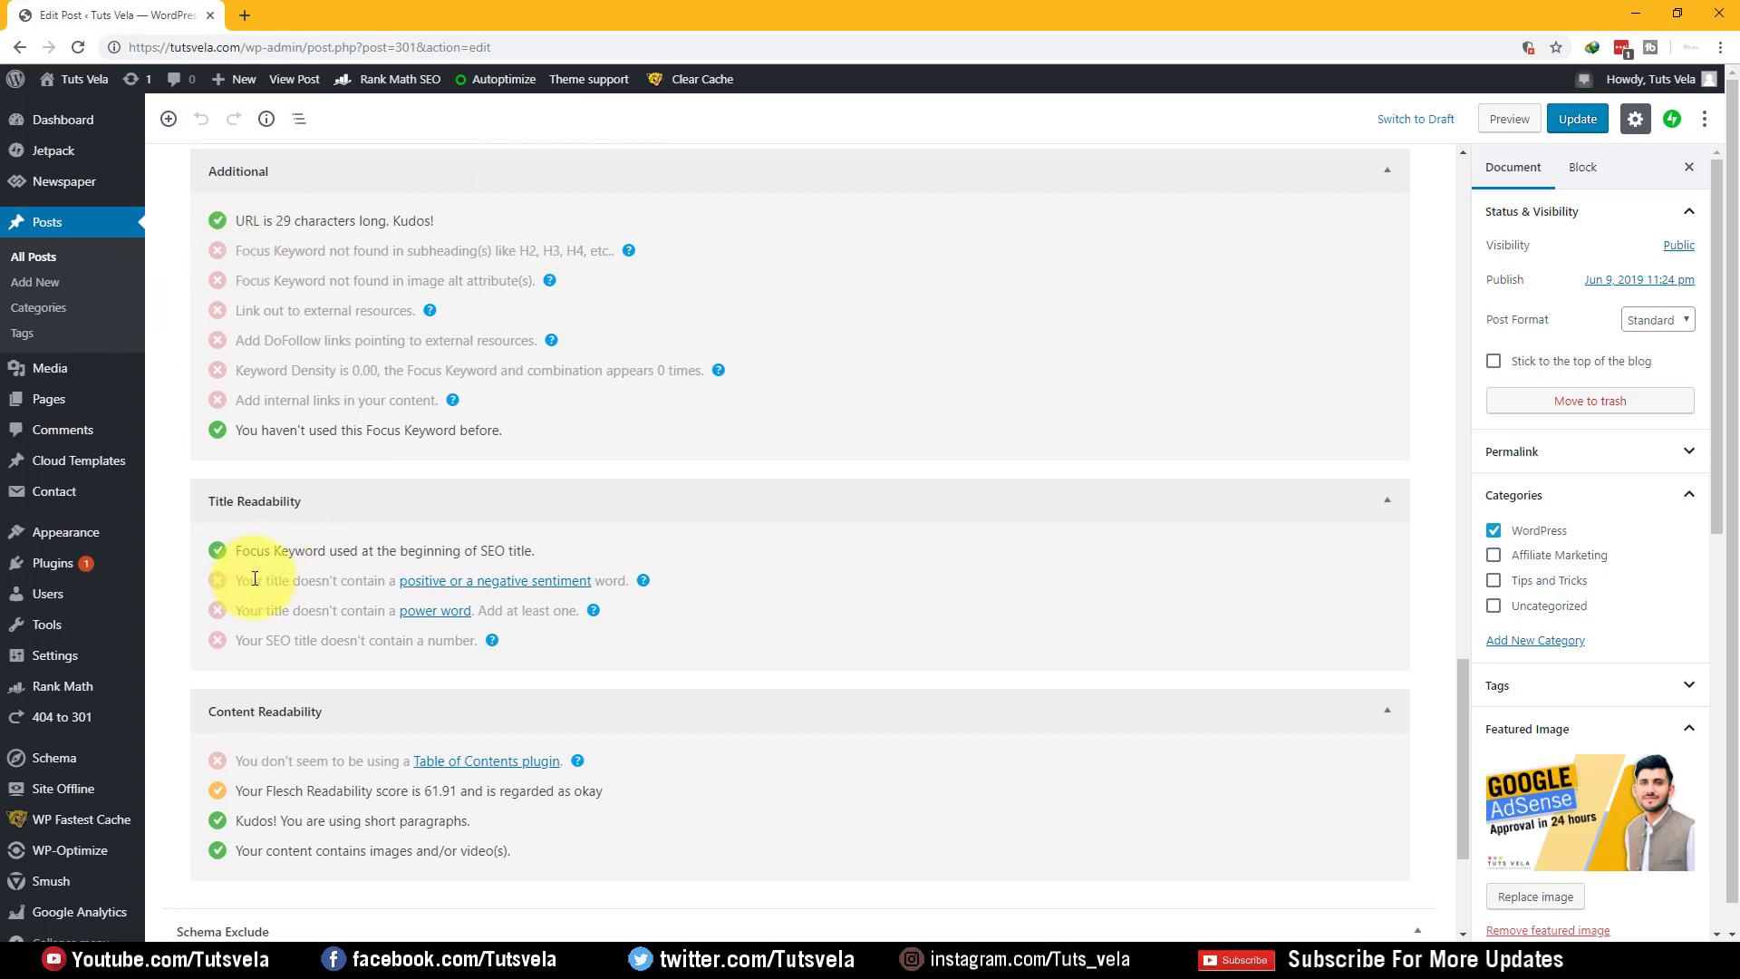
pyautogui.rightClick(489, 591)
pyautogui.click(534, 600)
pyautogui.click(335, 14)
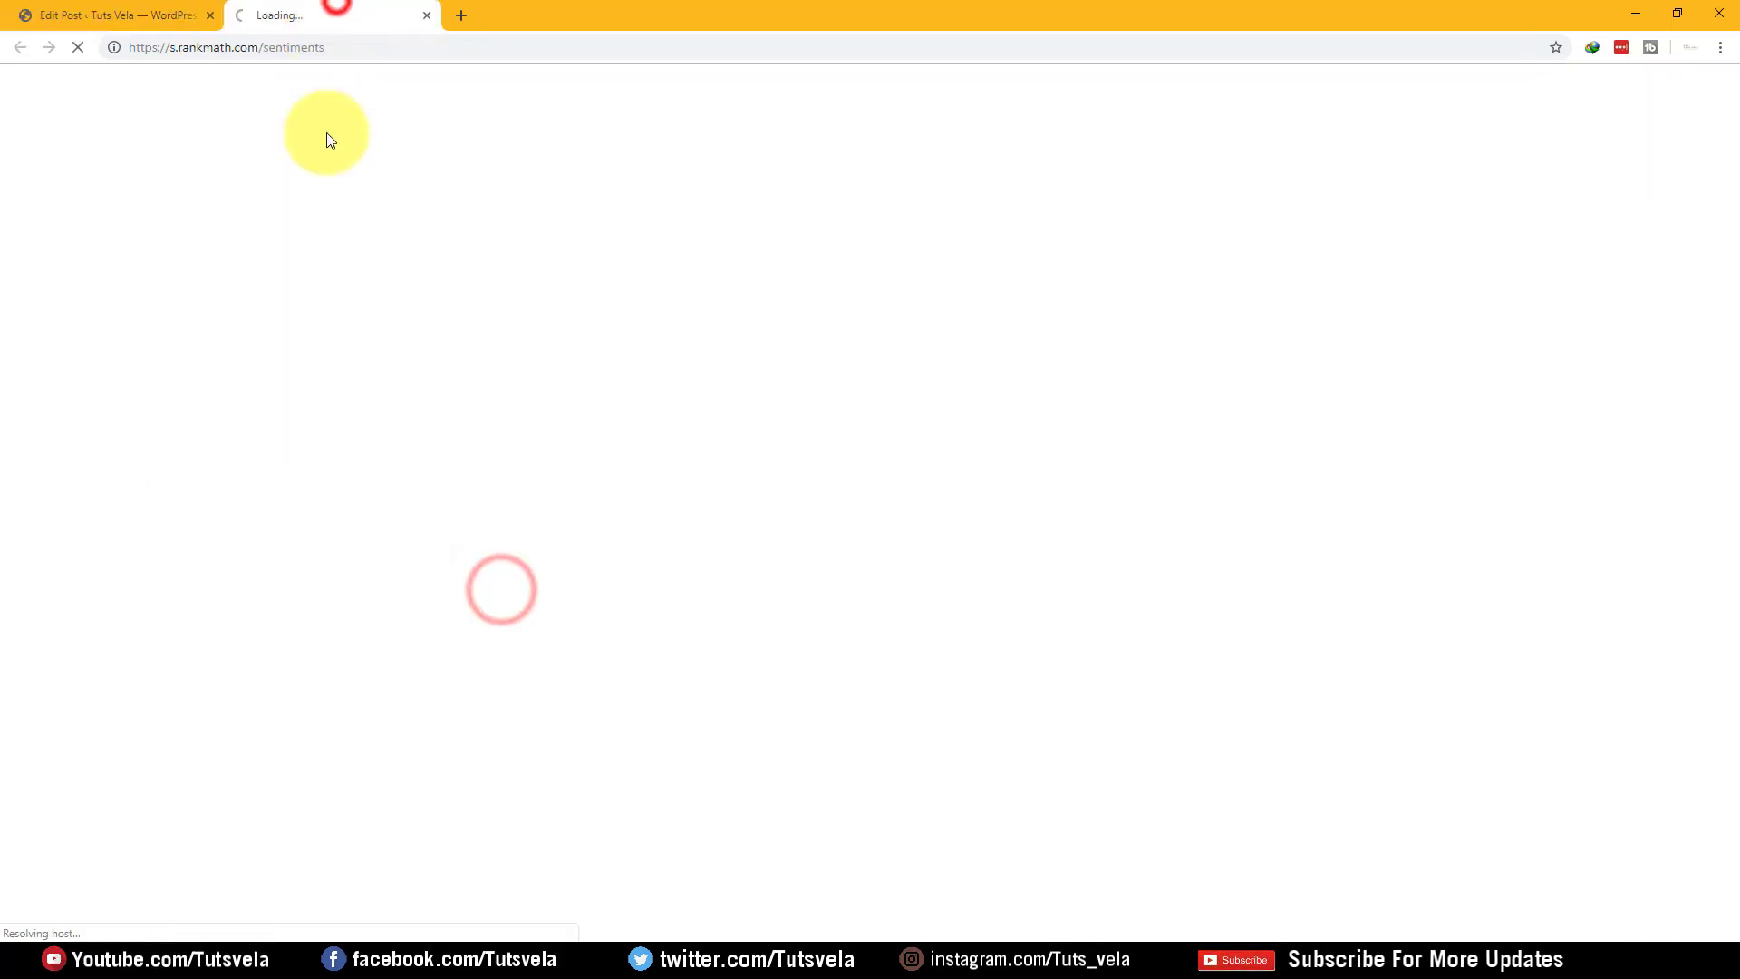
# - Read the Title Readability and Content Readability checks in the post editor and close the sentiment analysis browser tab
pyautogui.click(169, 16)
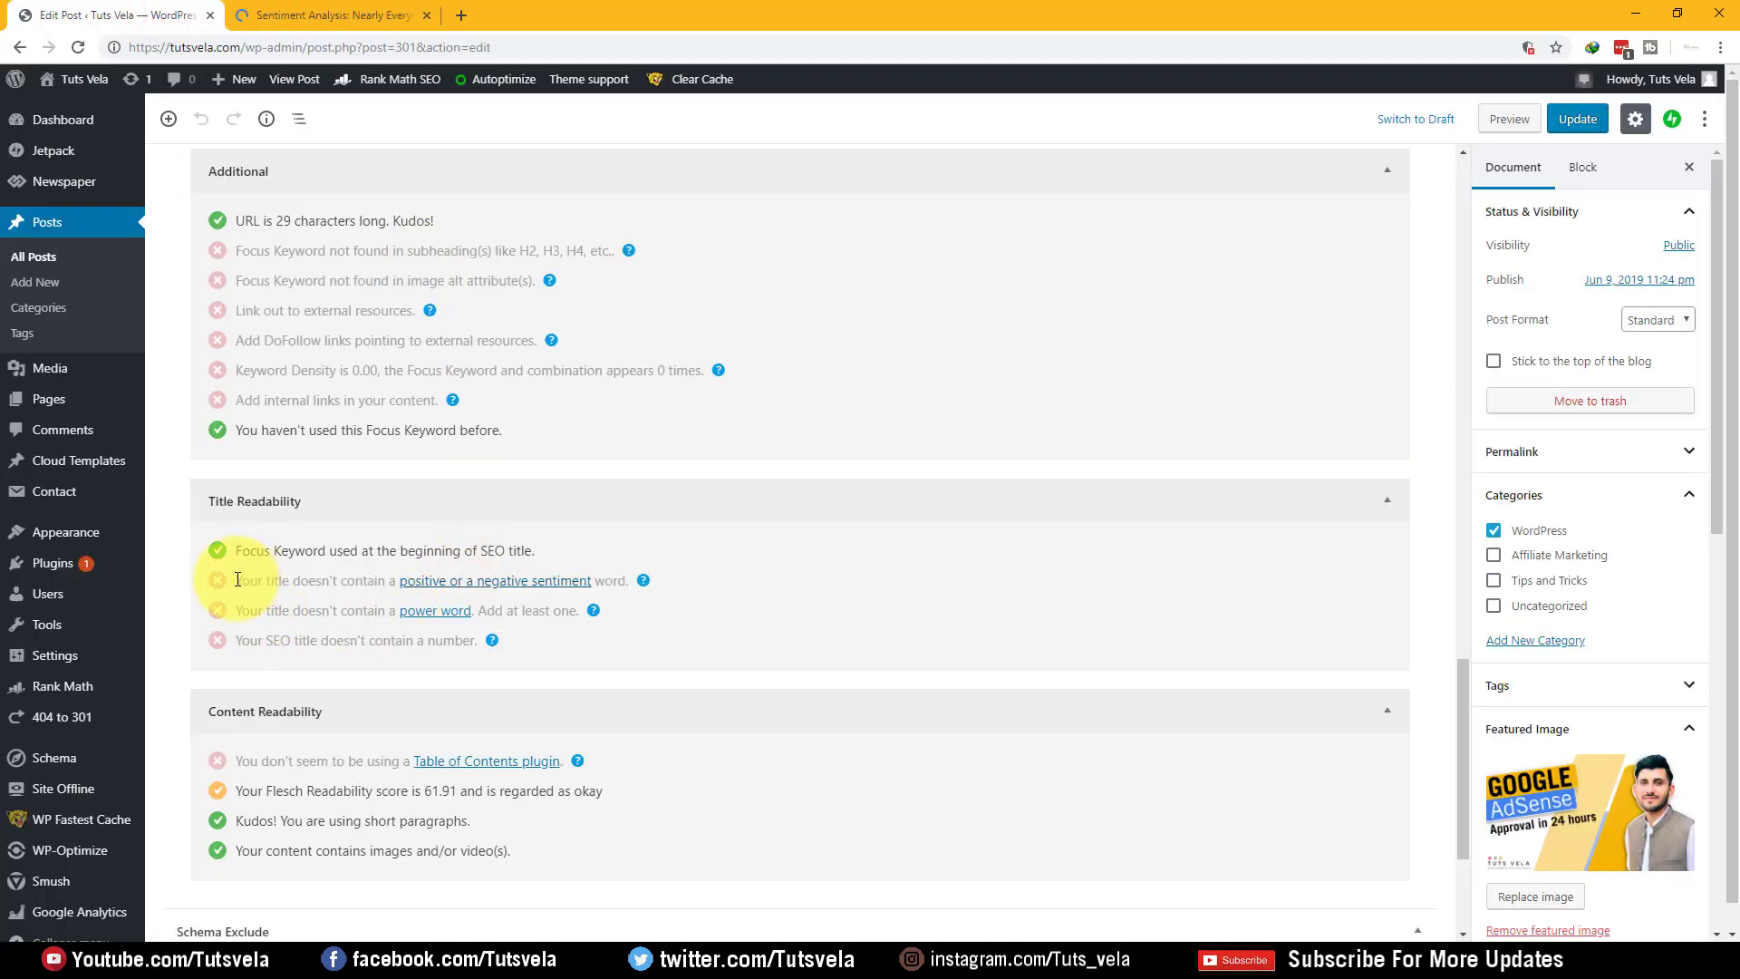
pyautogui.moveTo(237, 580); pyautogui.dragTo(350, 576)
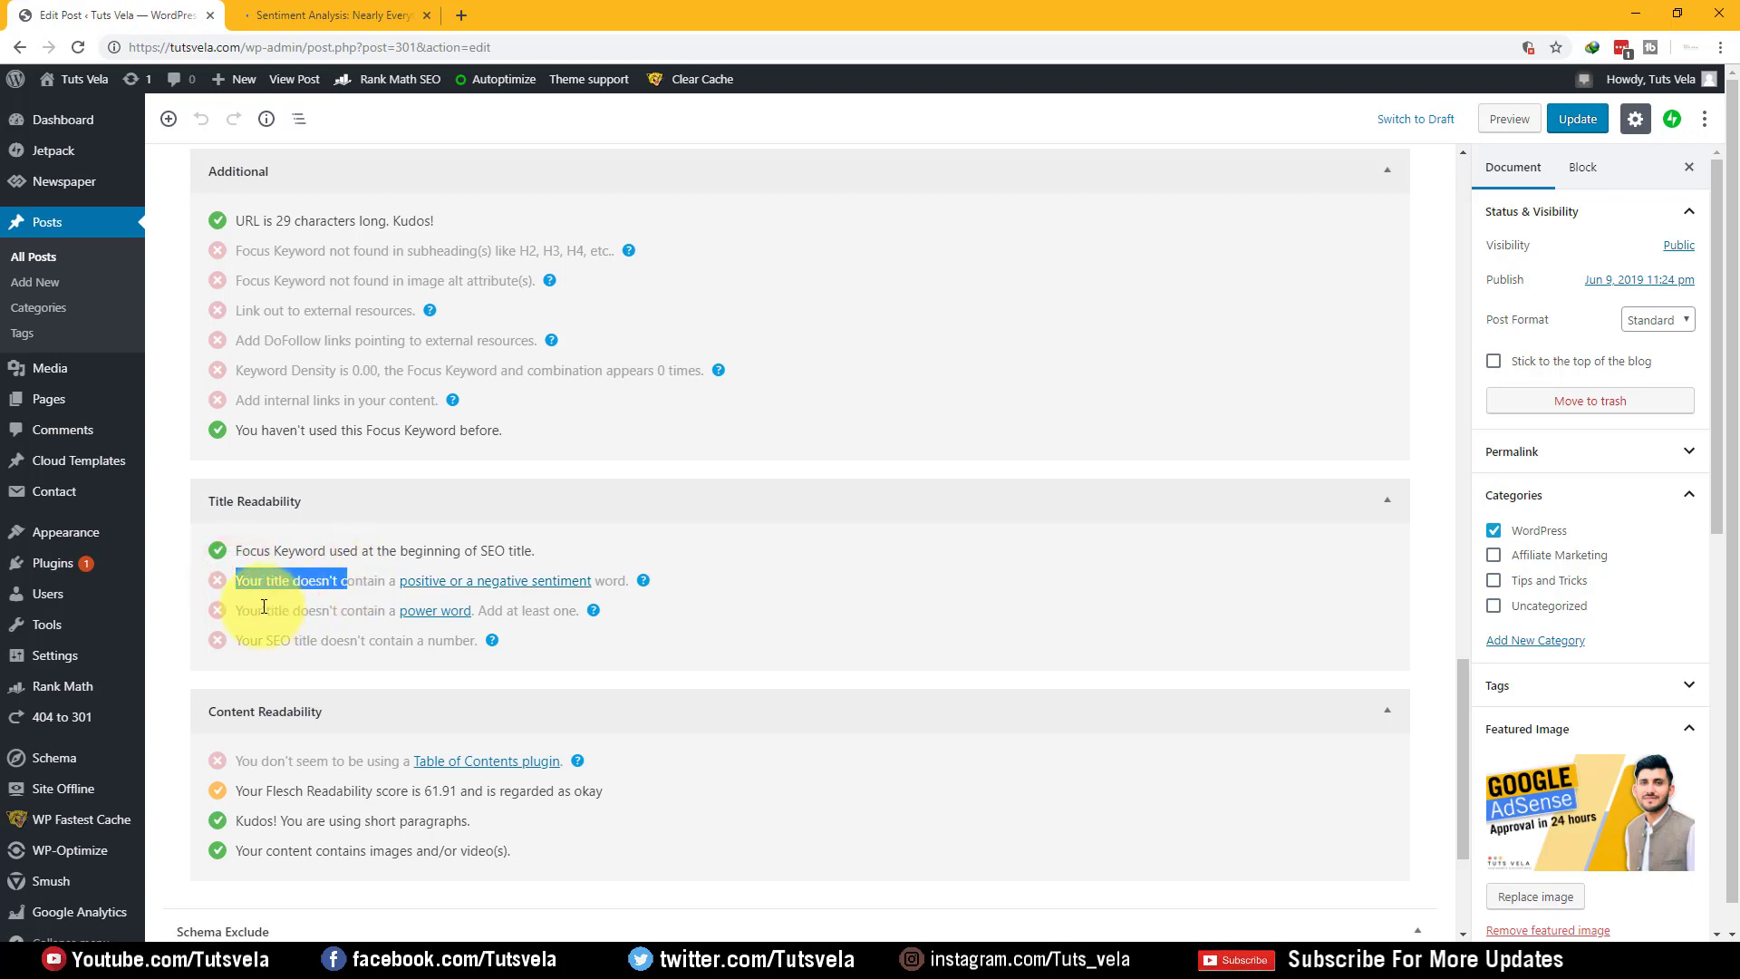
pyautogui.moveTo(237, 607); pyautogui.dragTo(300, 613)
pyautogui.moveTo(250, 634); pyautogui.dragTo(404, 658)
pyautogui.click(407, 660)
pyautogui.click(308, 16)
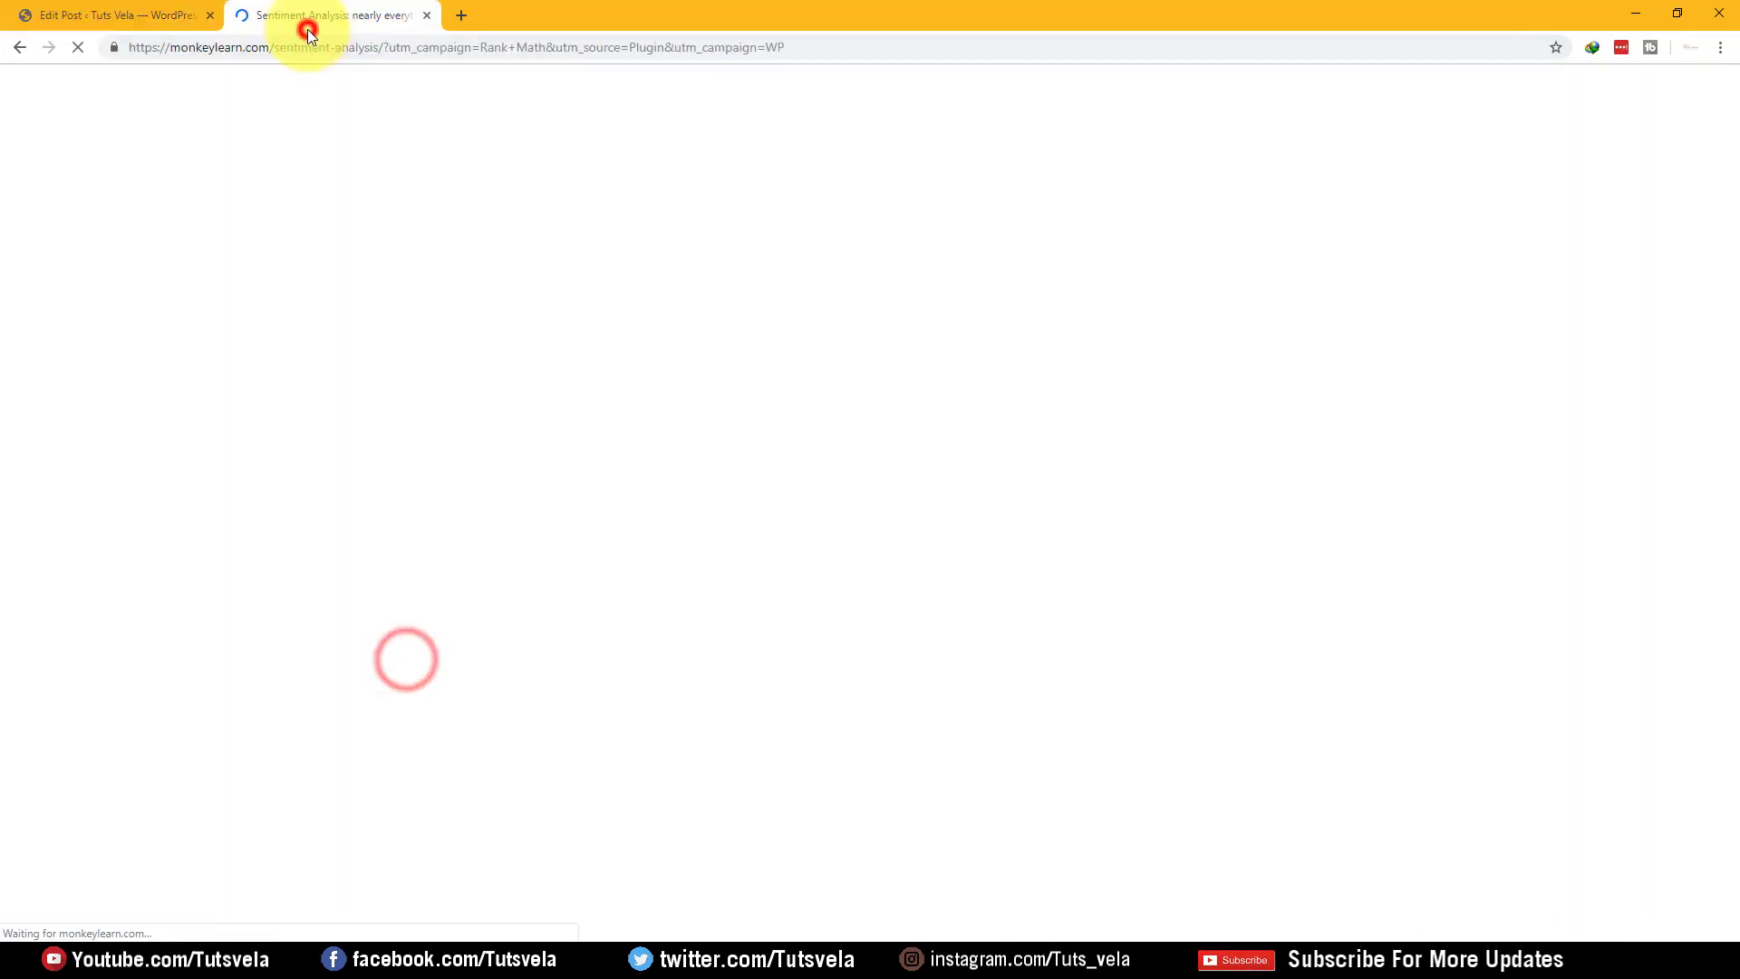
pyautogui.click(427, 15)
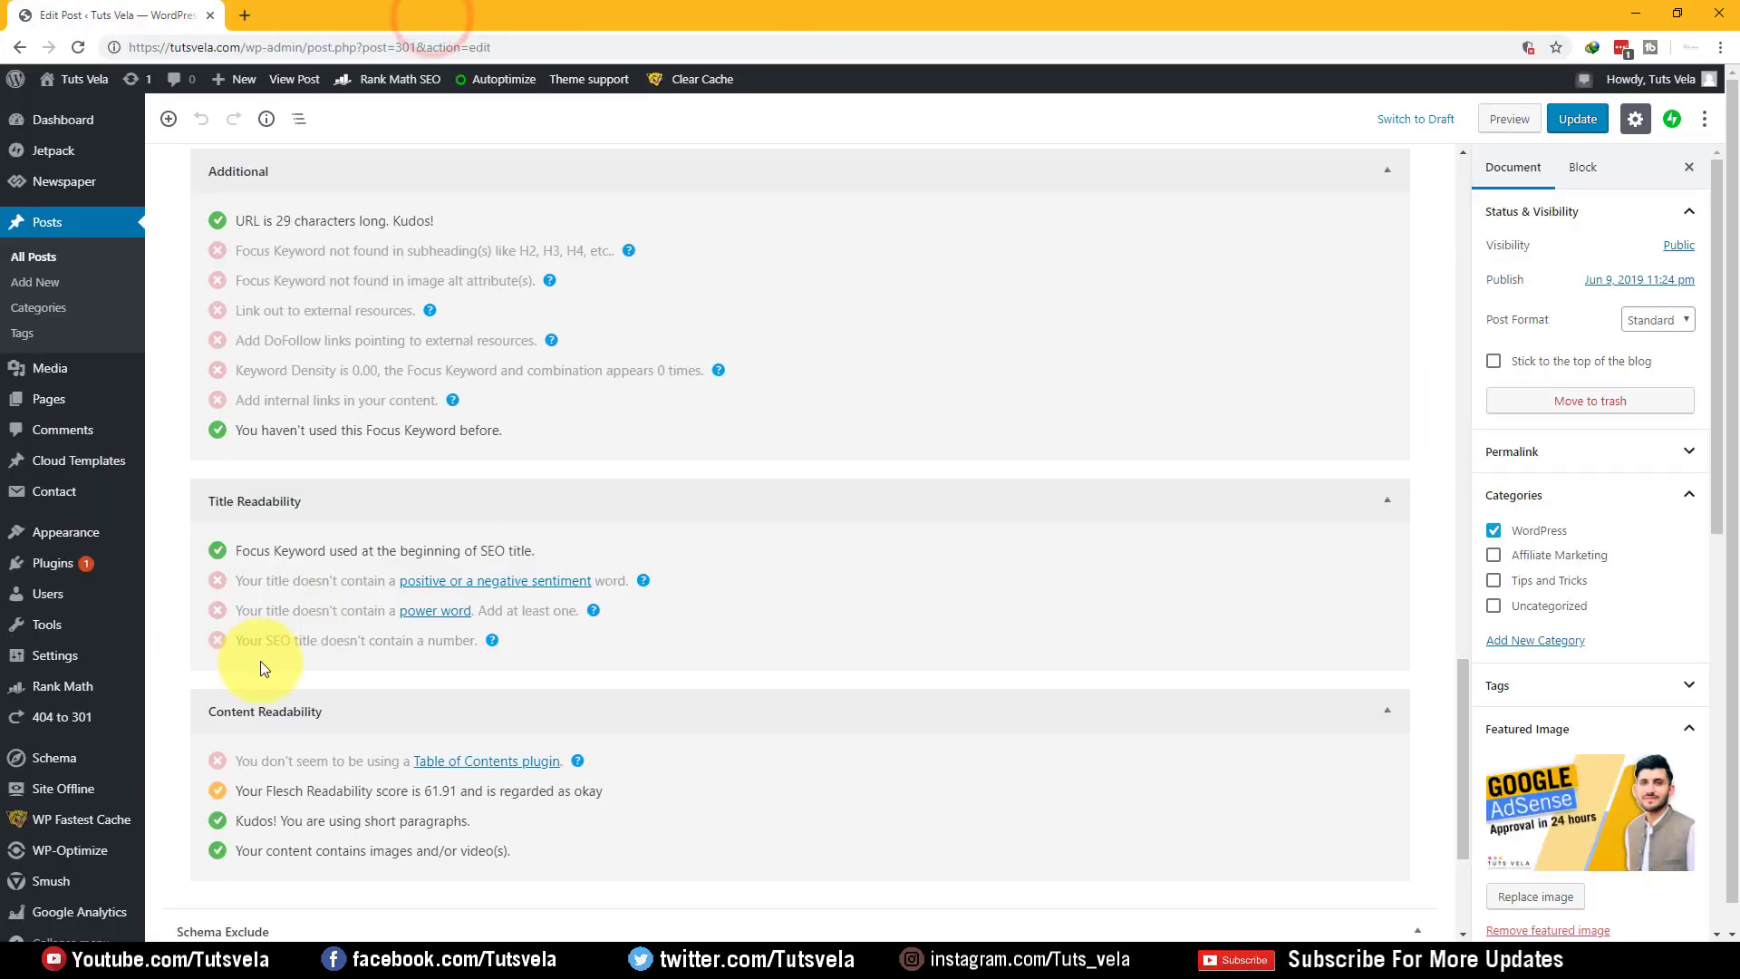
pyautogui.scroll(-1, 227, 700)
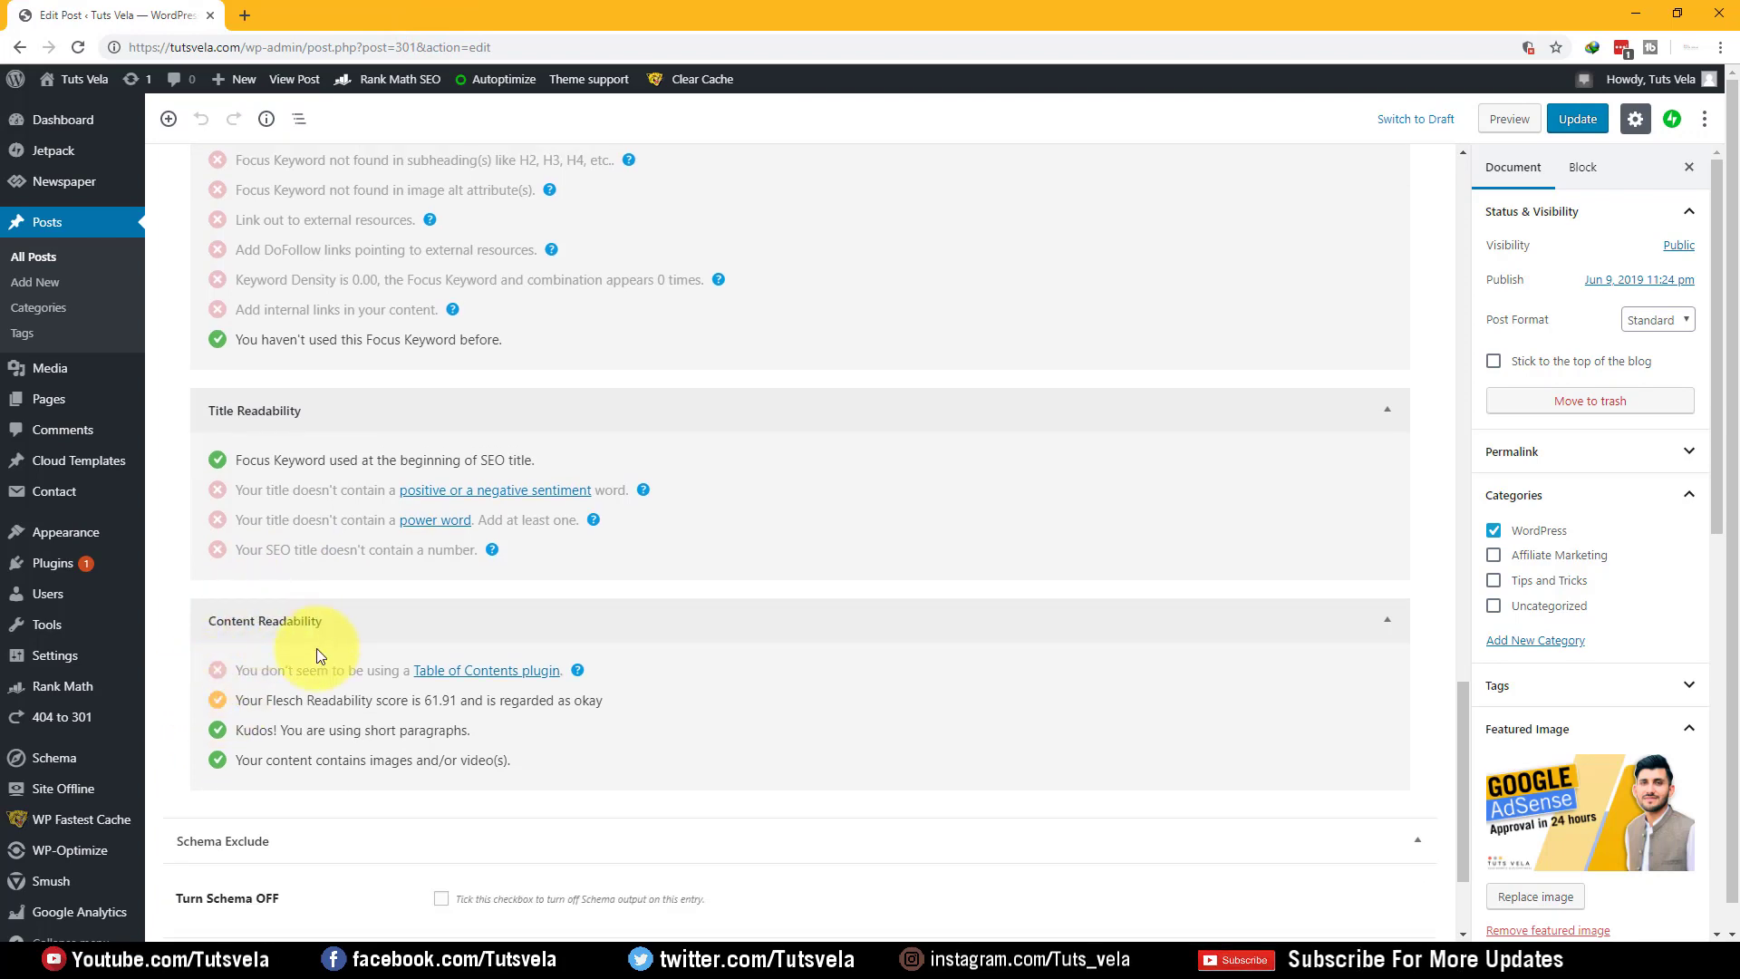
pyautogui.scroll(-2, 272, 626)
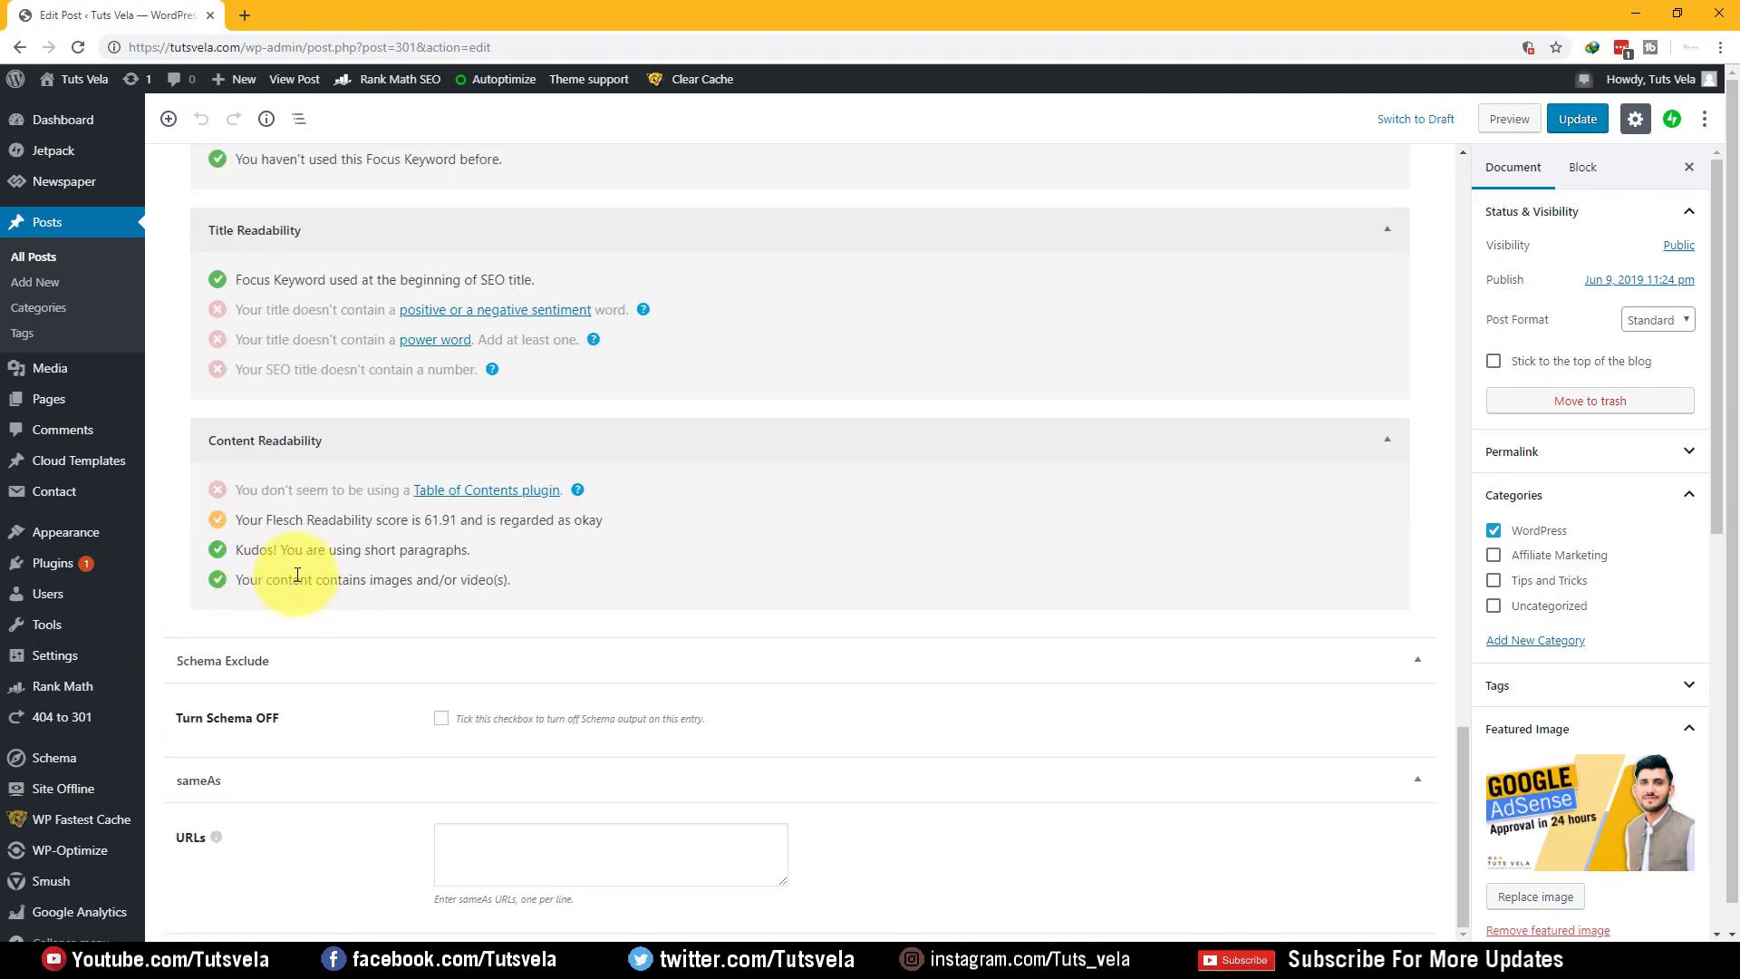
# - Open the post's Advanced Rank Math settings and review the Robots Meta, Canonical URL and Front End SEO Score options
pyautogui.scroll(15, 348, 552)
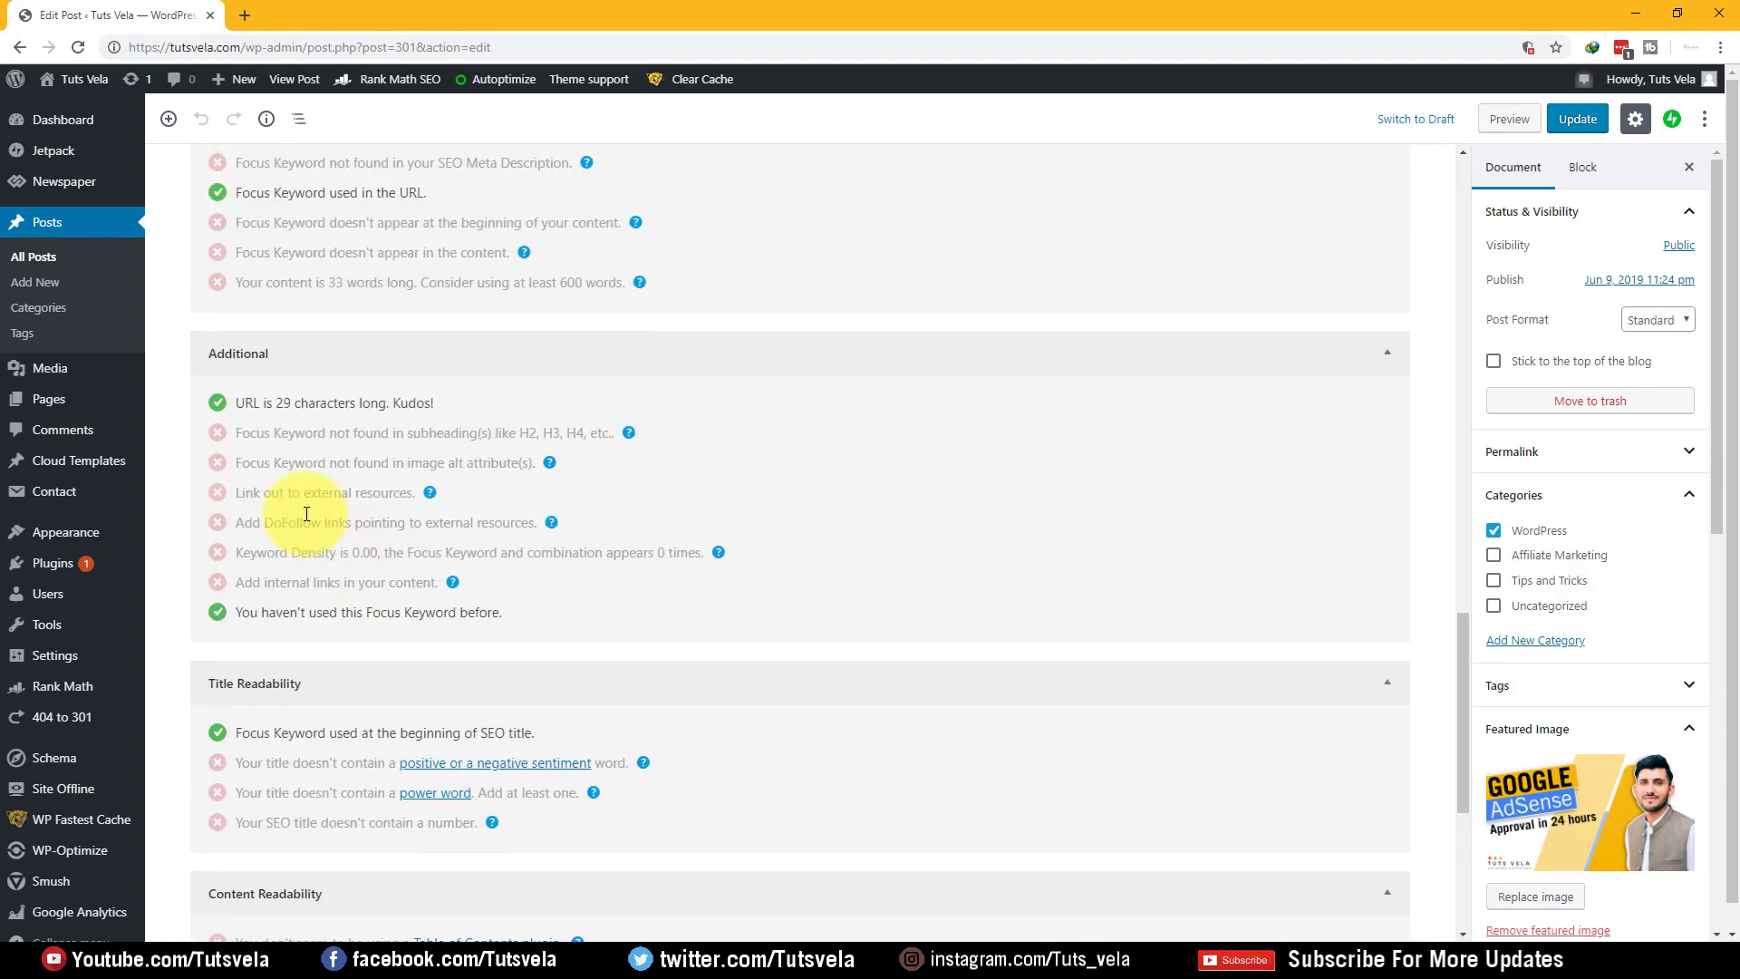
pyautogui.scroll(1, 363, 634)
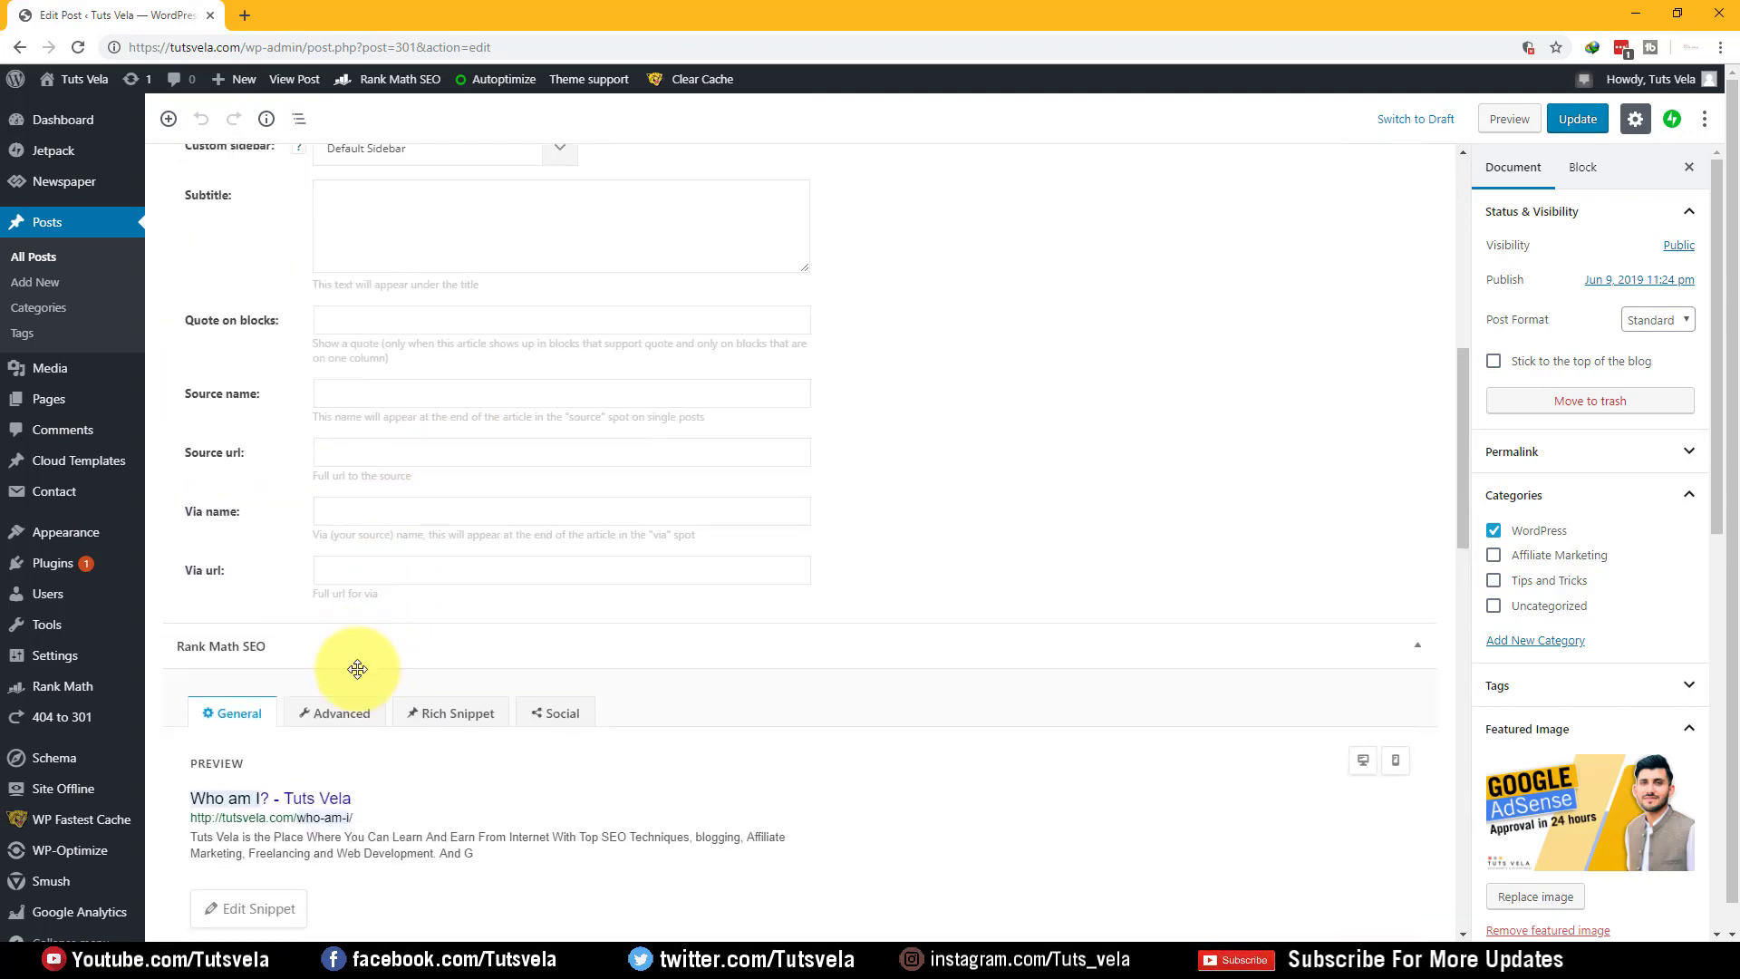
pyautogui.click(350, 742)
pyautogui.scroll(-3, 337, 750)
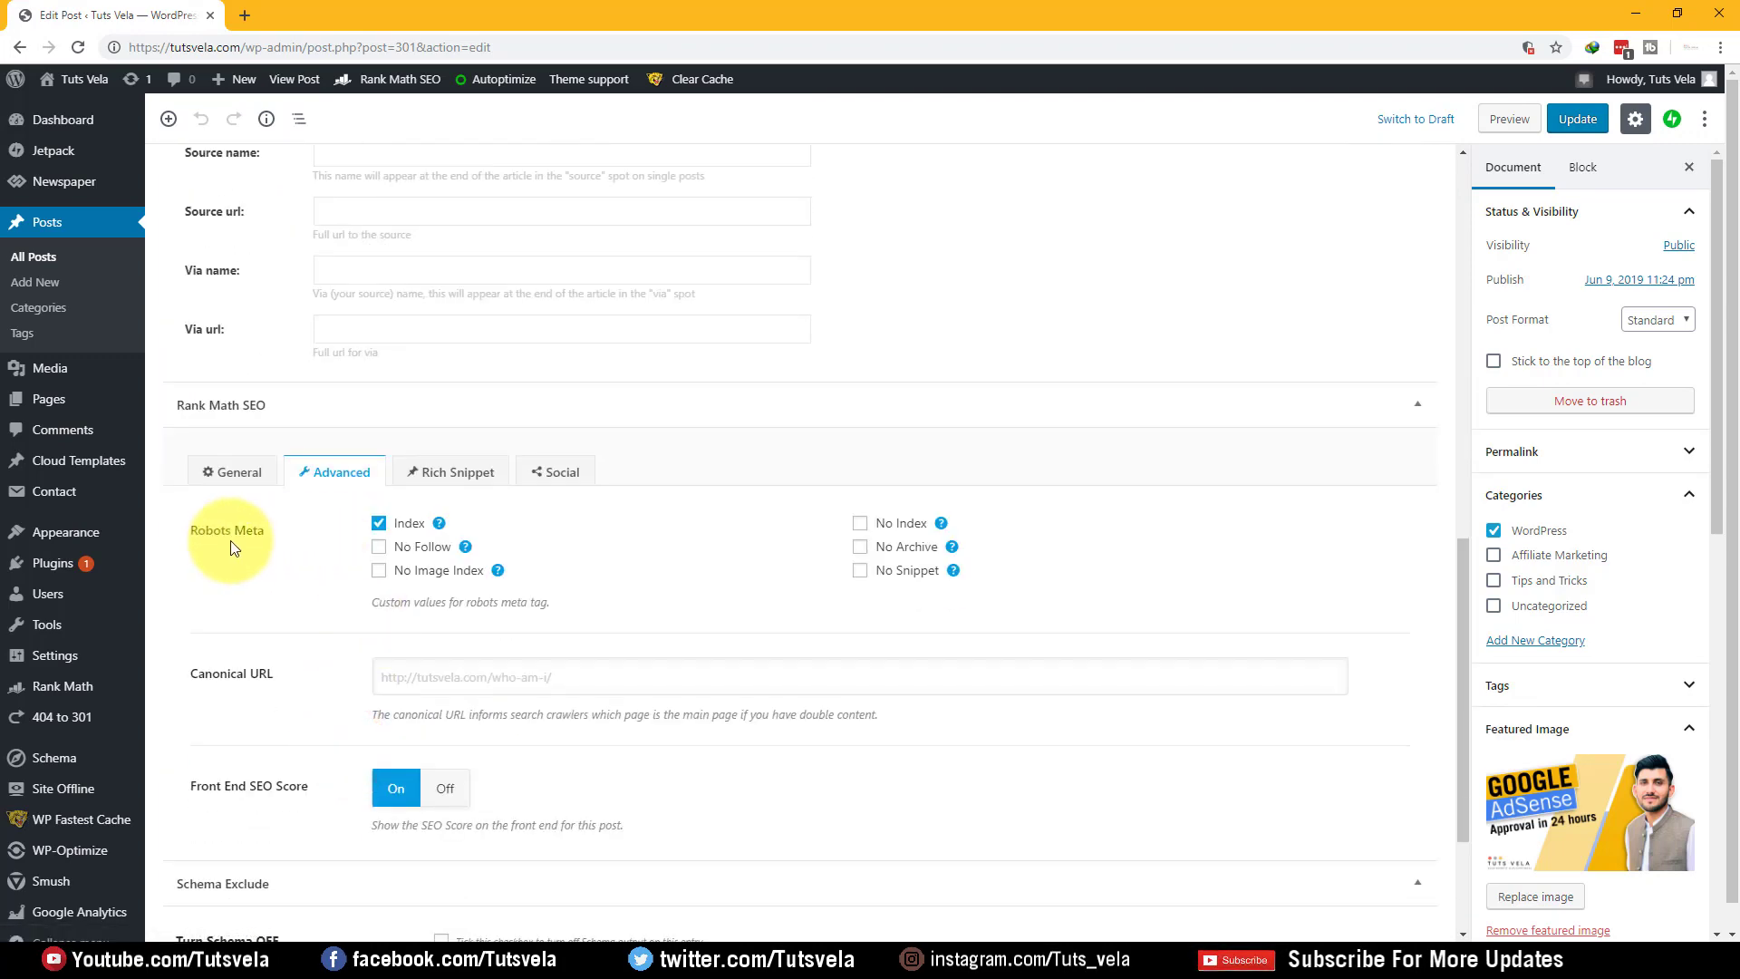
pyautogui.moveTo(215, 530); pyautogui.dragTo(448, 518)
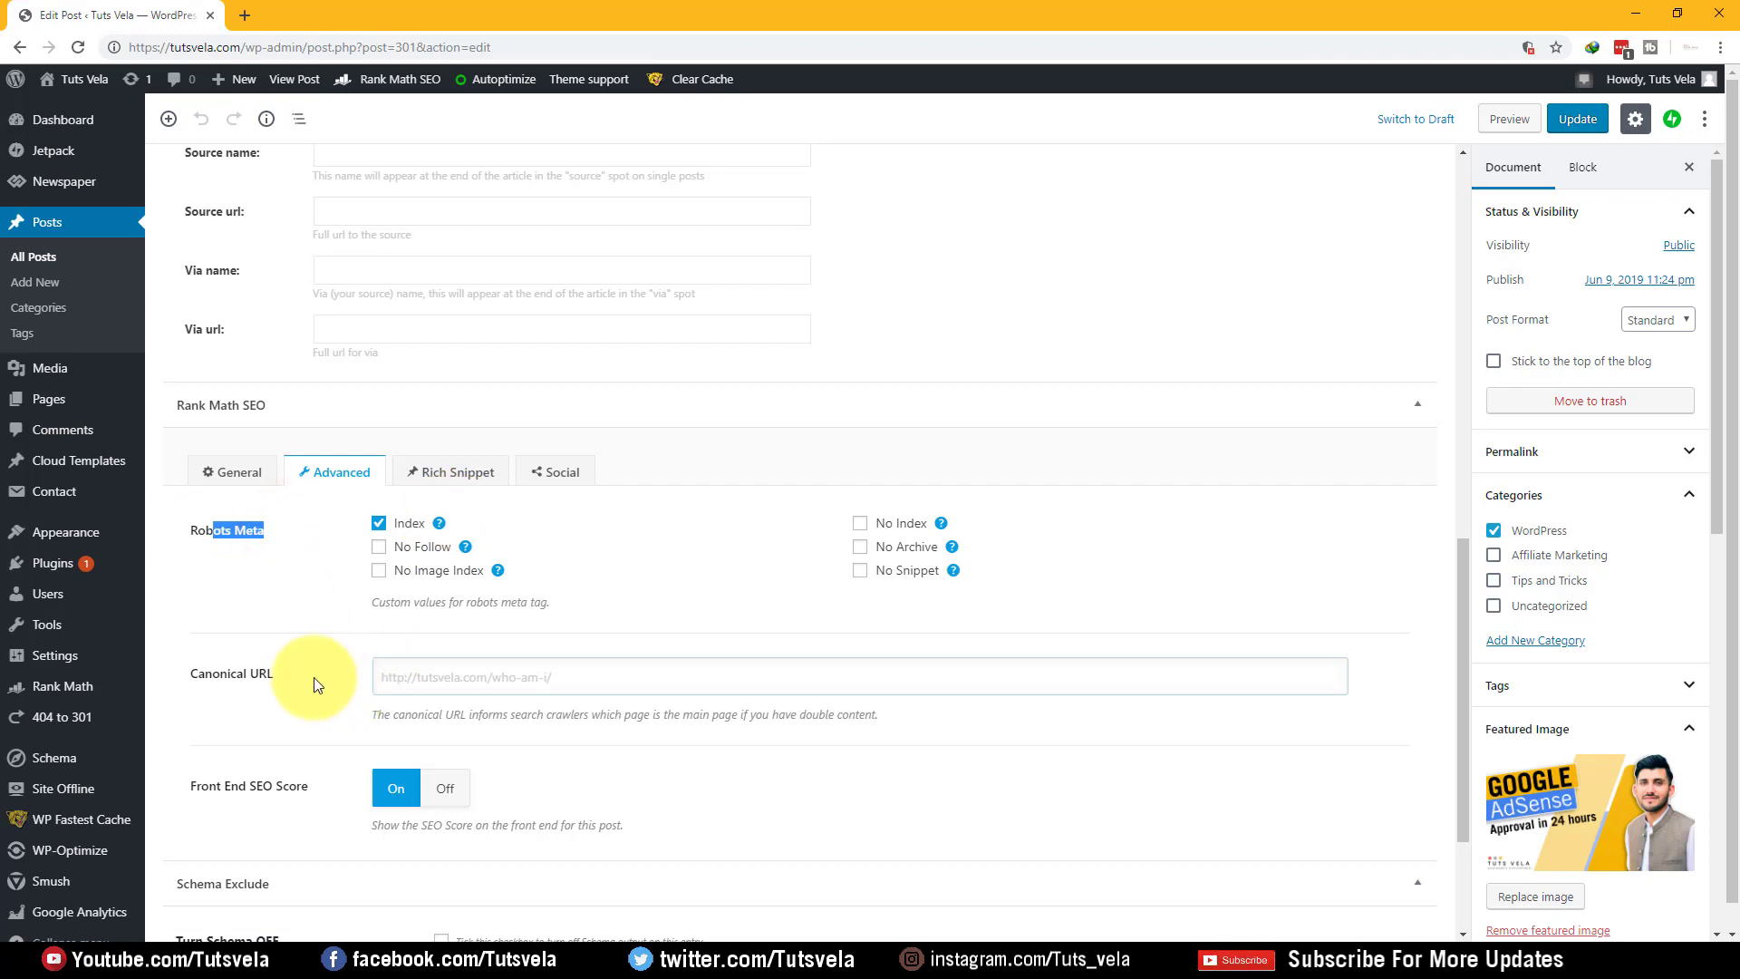
pyautogui.click(291, 628)
pyautogui.click(692, 680)
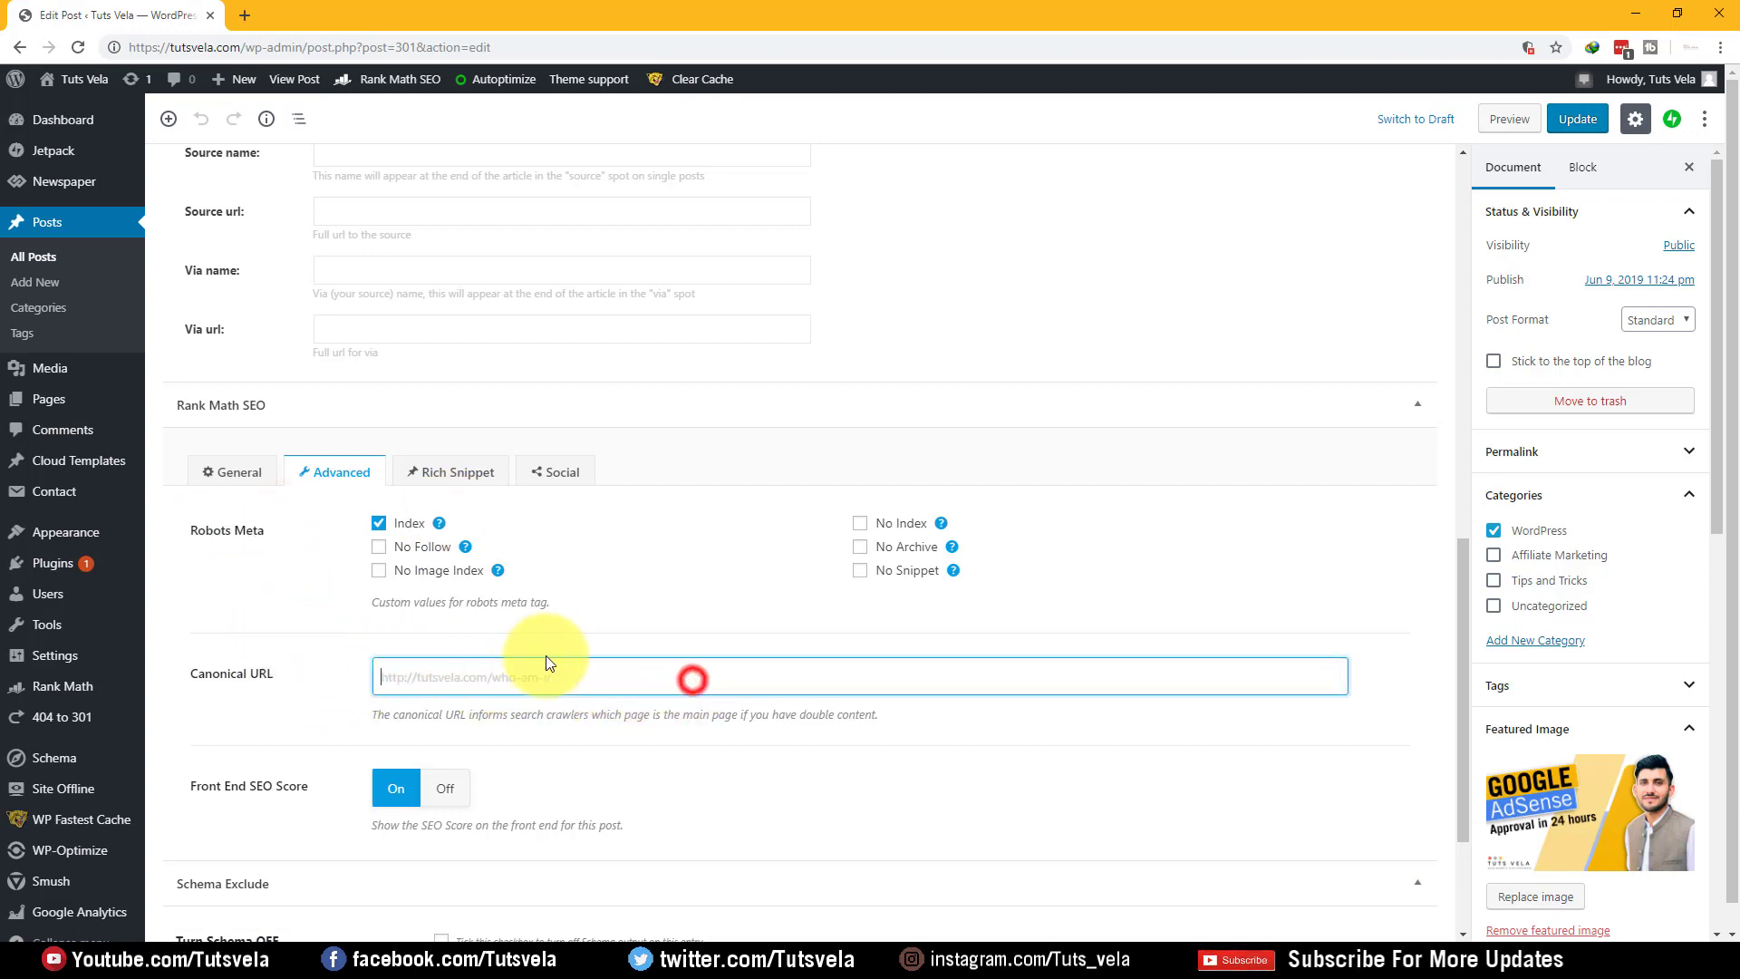
pyautogui.scroll(-2, 367, 700)
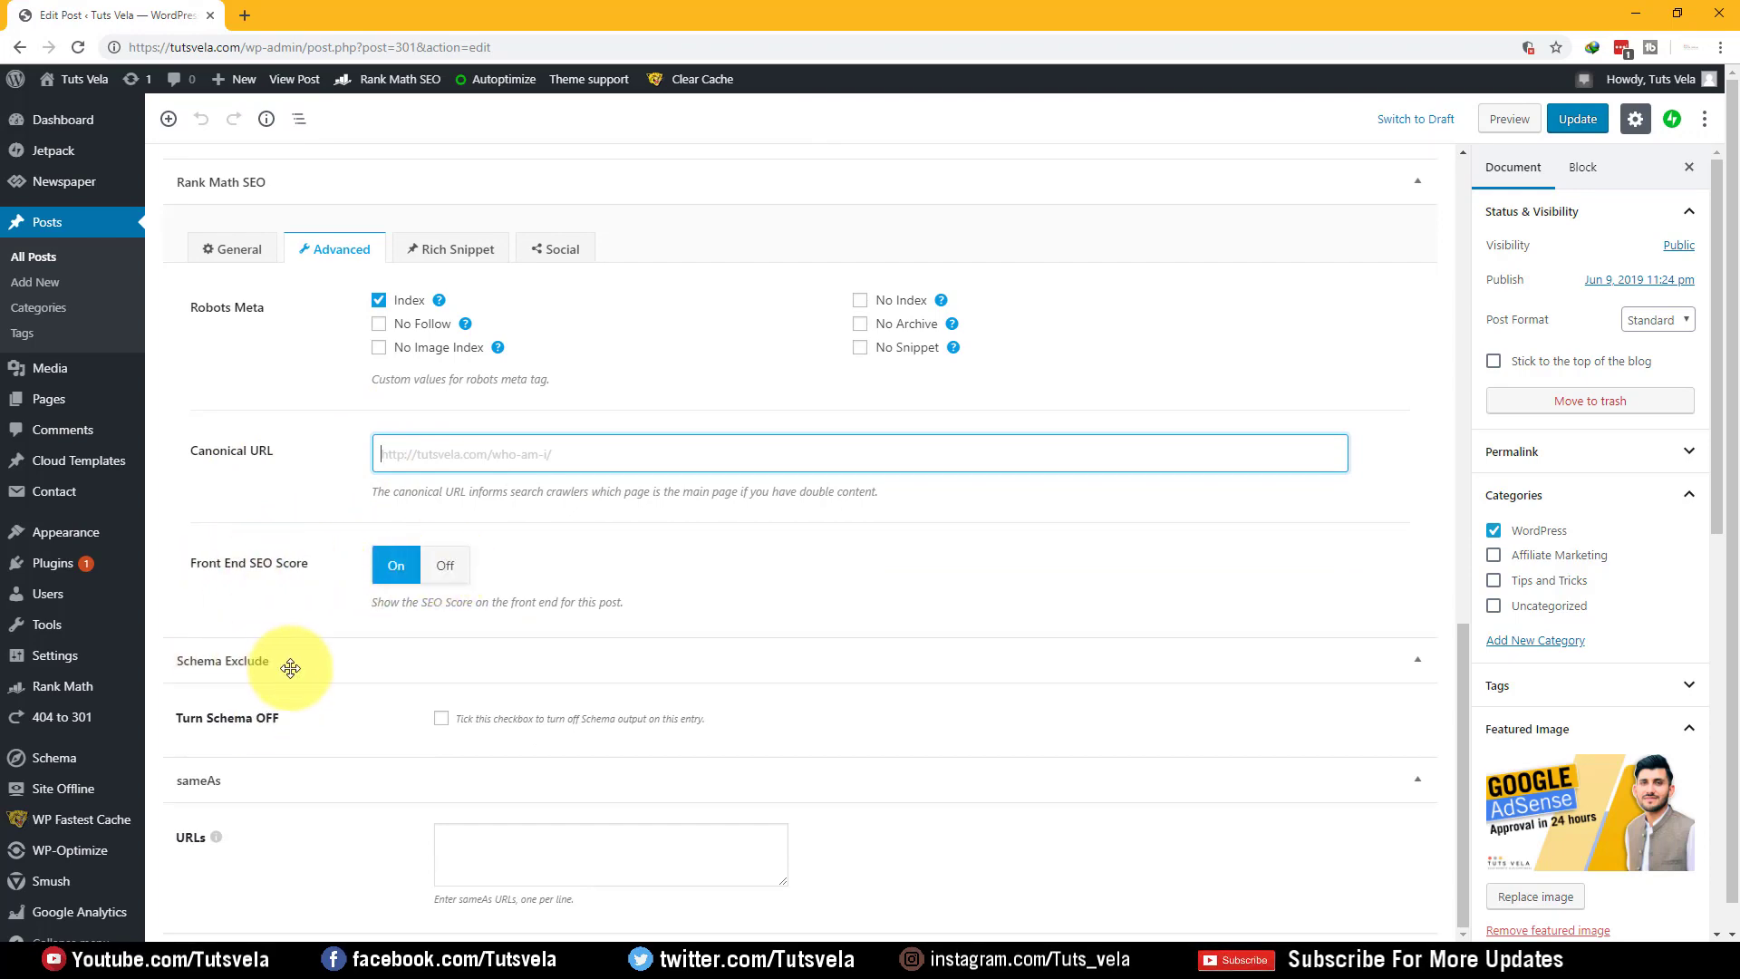
pyautogui.scroll(4, 155, 634)
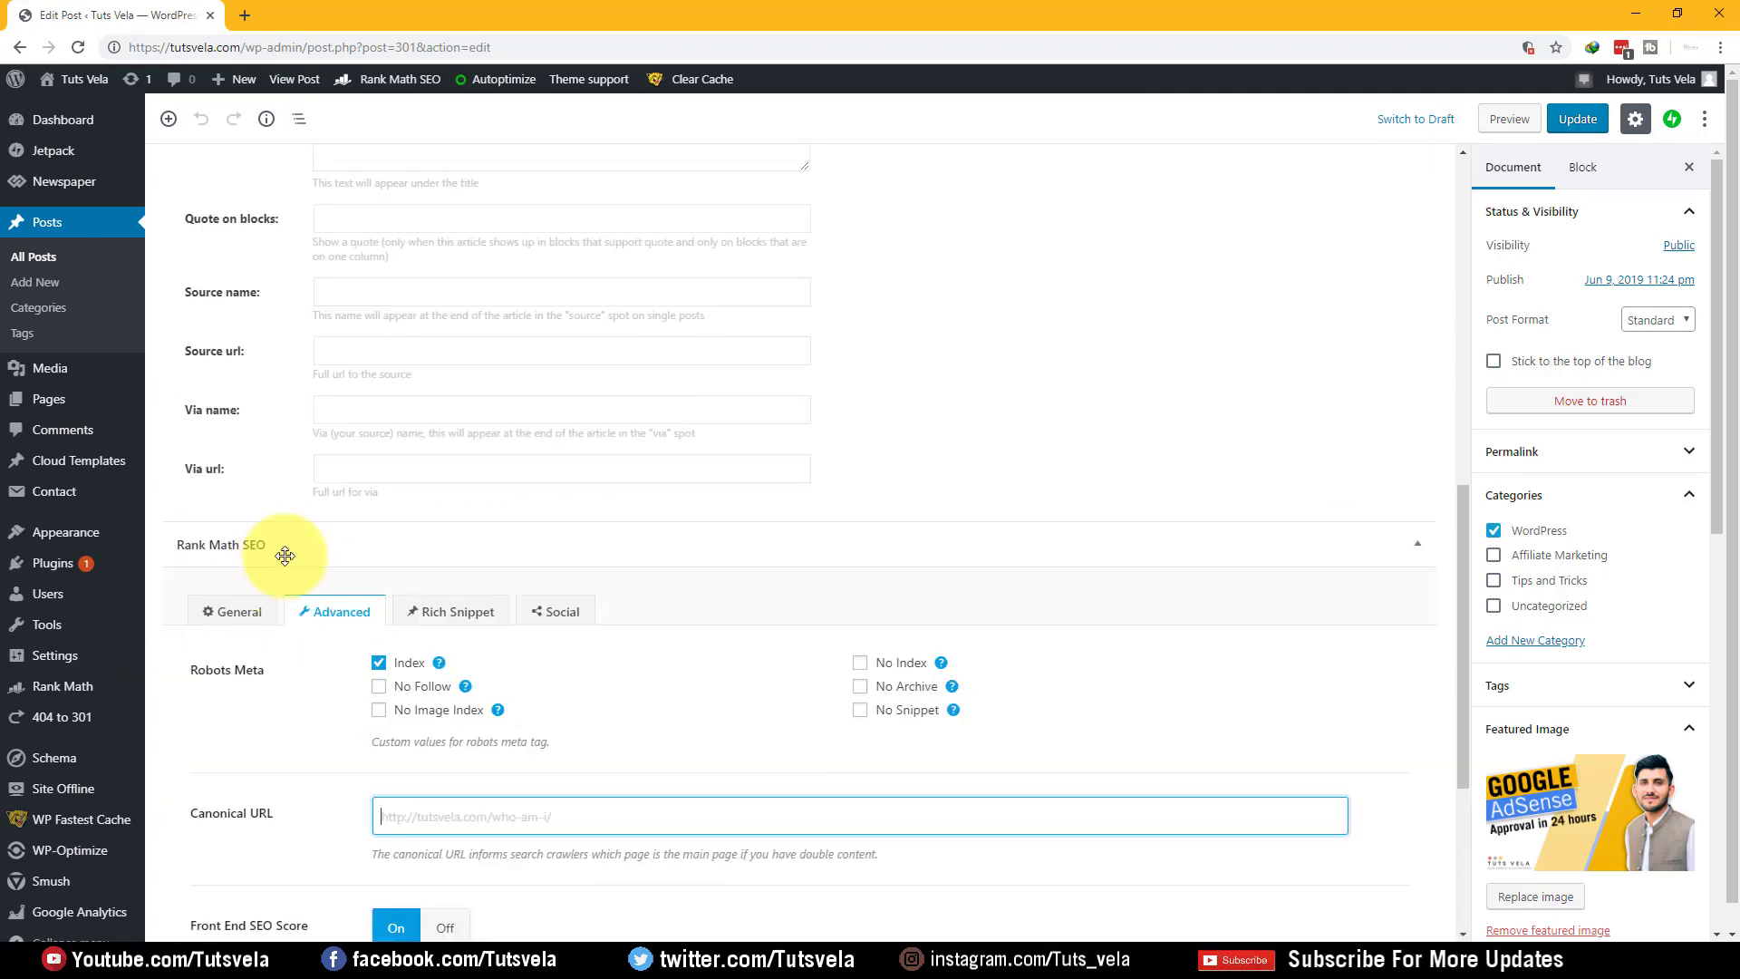
pyautogui.scroll(-4, 264, 548)
pyautogui.scroll(4, 257, 571)
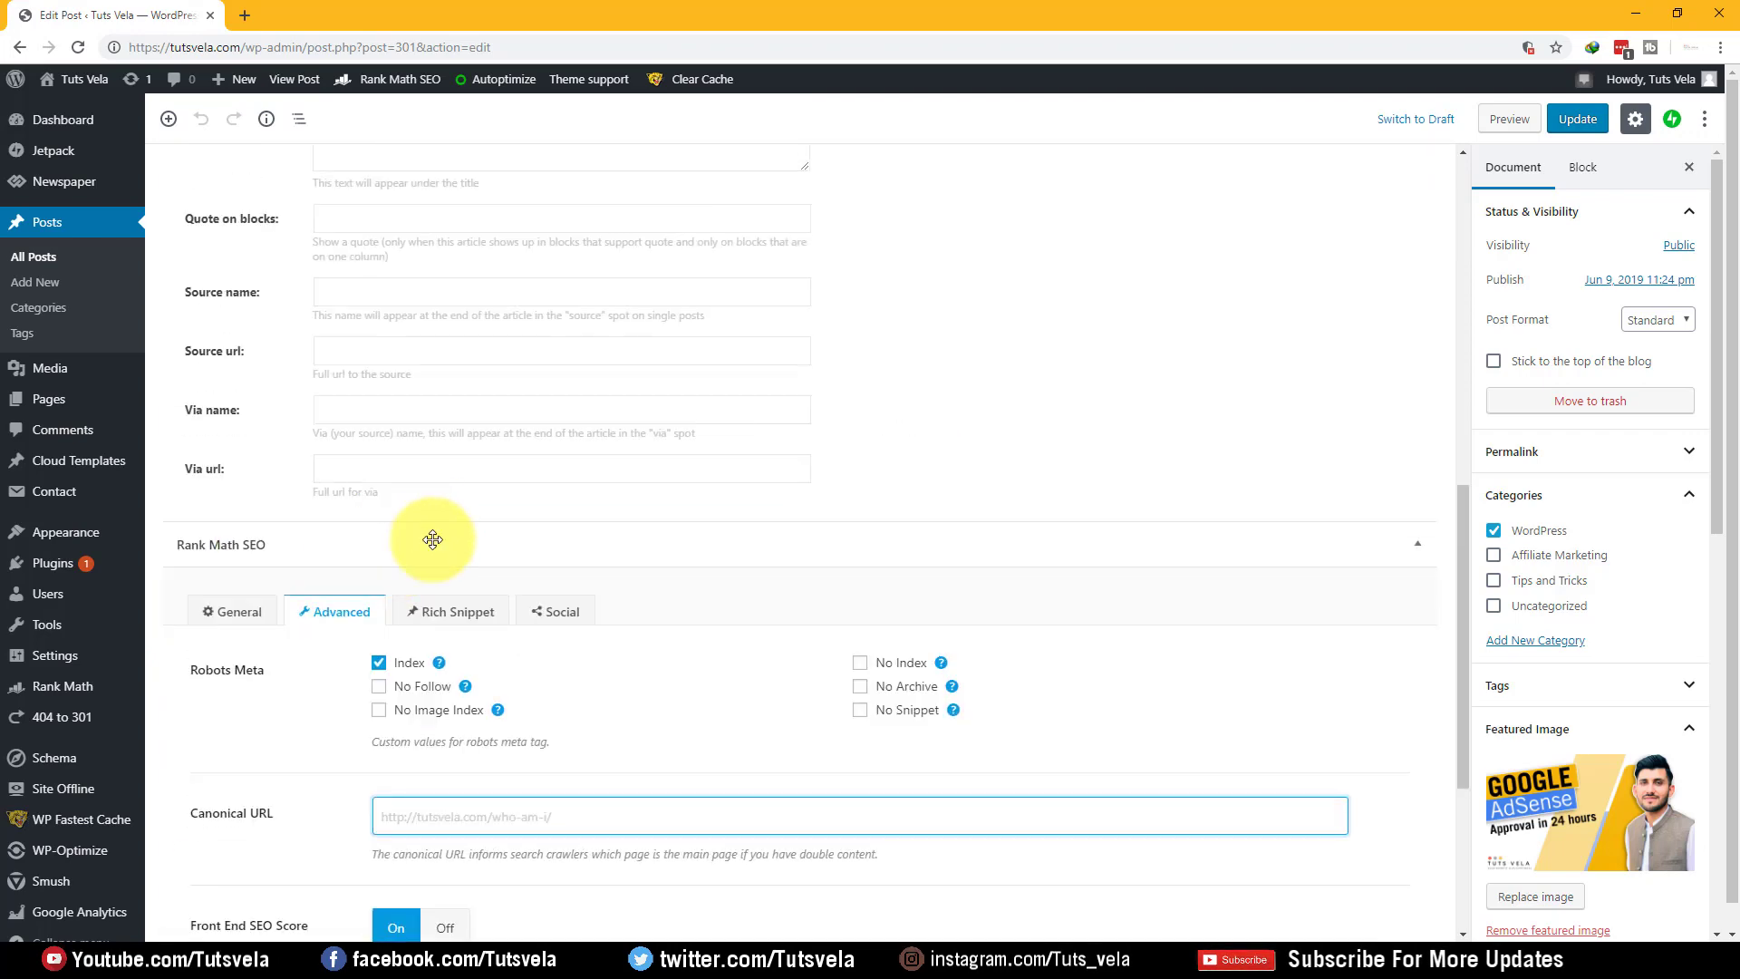
# - Open the Rich Snippet settings and inspect the Headline and Description fields, including the list of variables available for the description
pyautogui.click(466, 610)
pyautogui.scroll(-3, 345, 544)
pyautogui.click(427, 526)
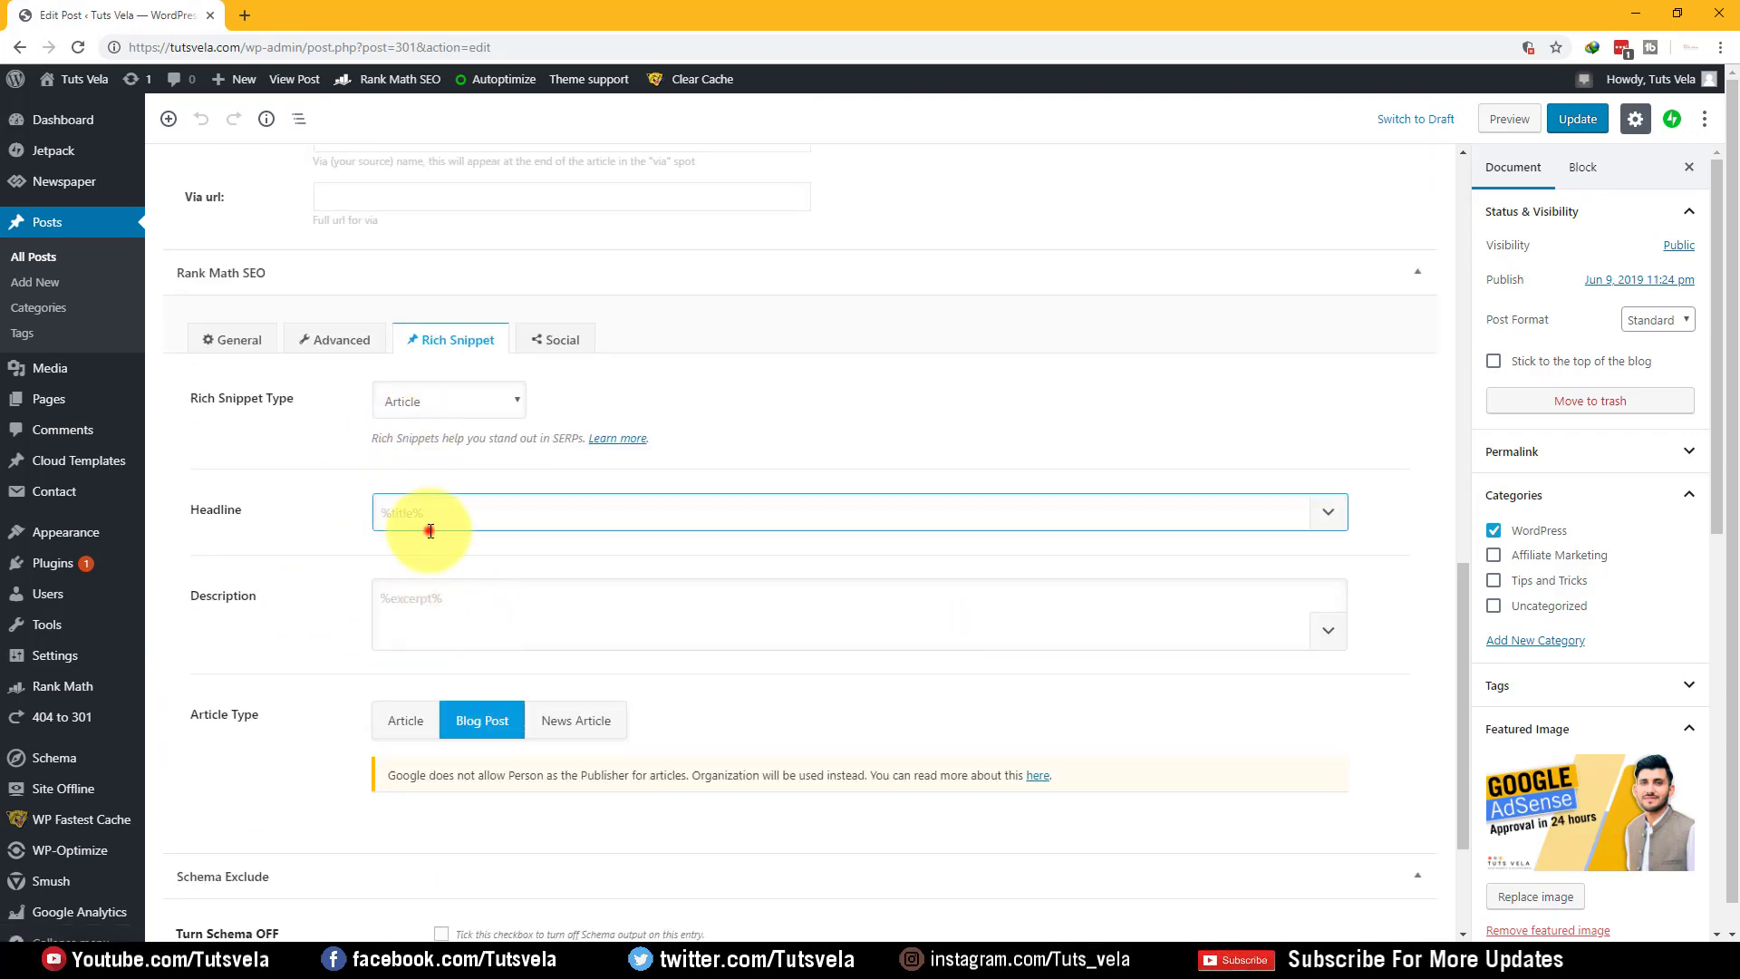
pyautogui.click(504, 628)
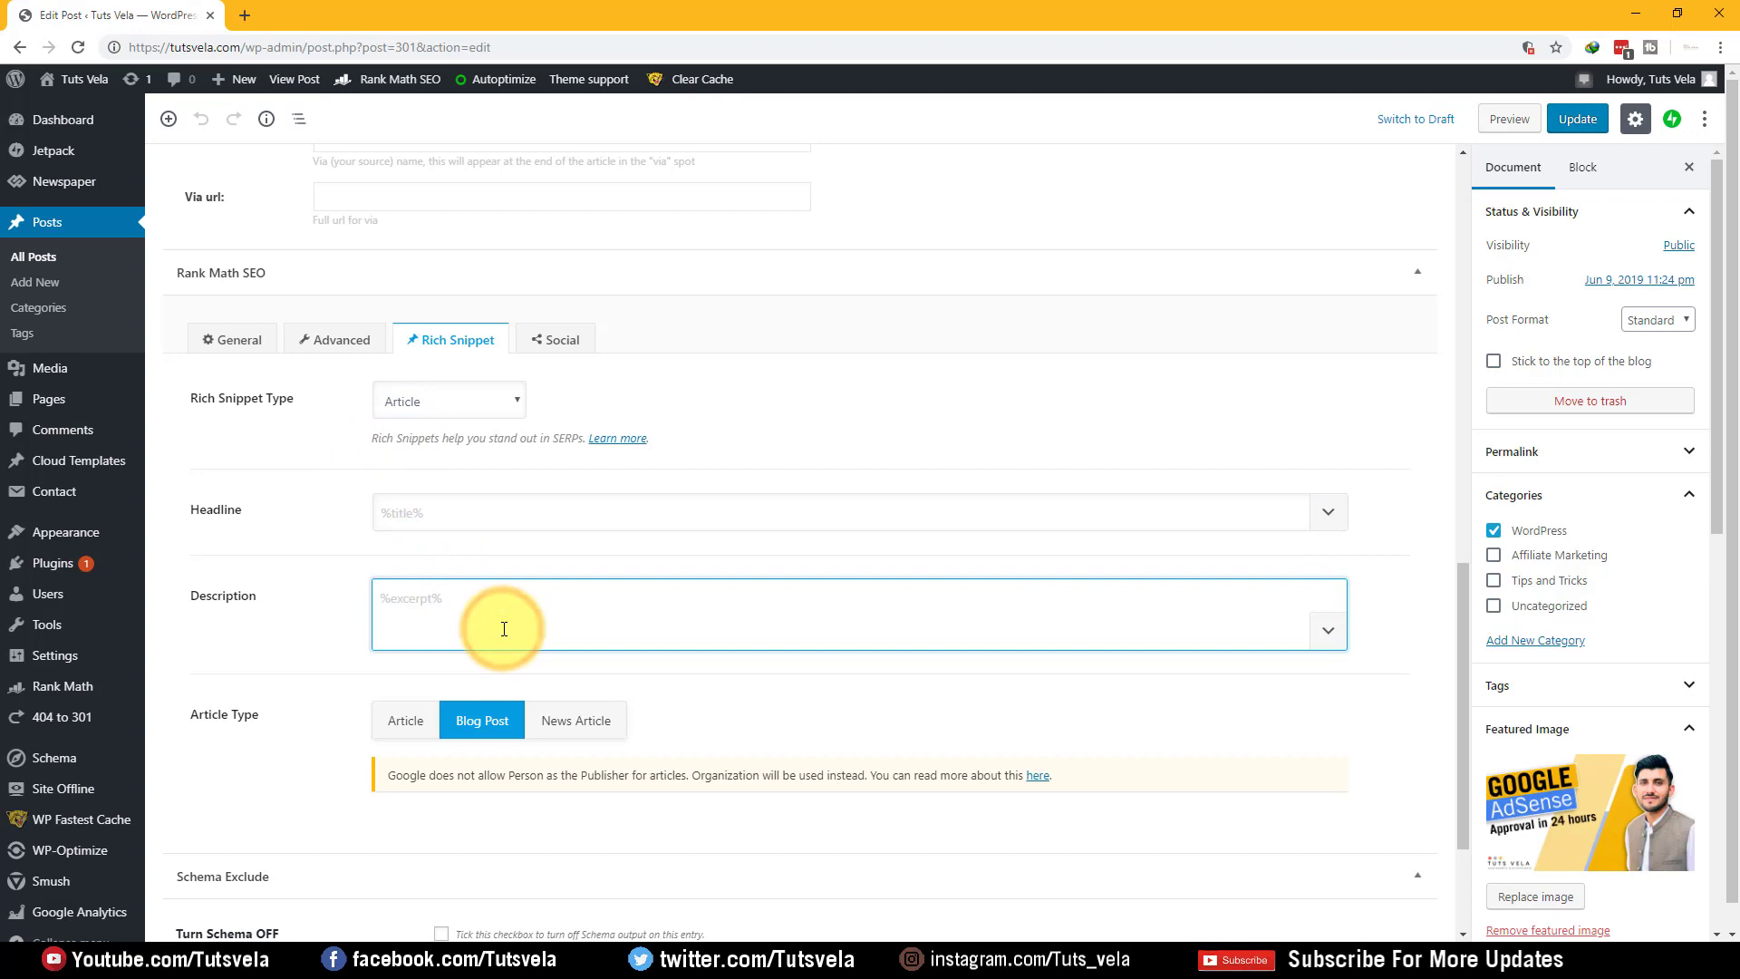
pyautogui.scroll(-2, 498, 621)
pyautogui.scroll(2, 453, 508)
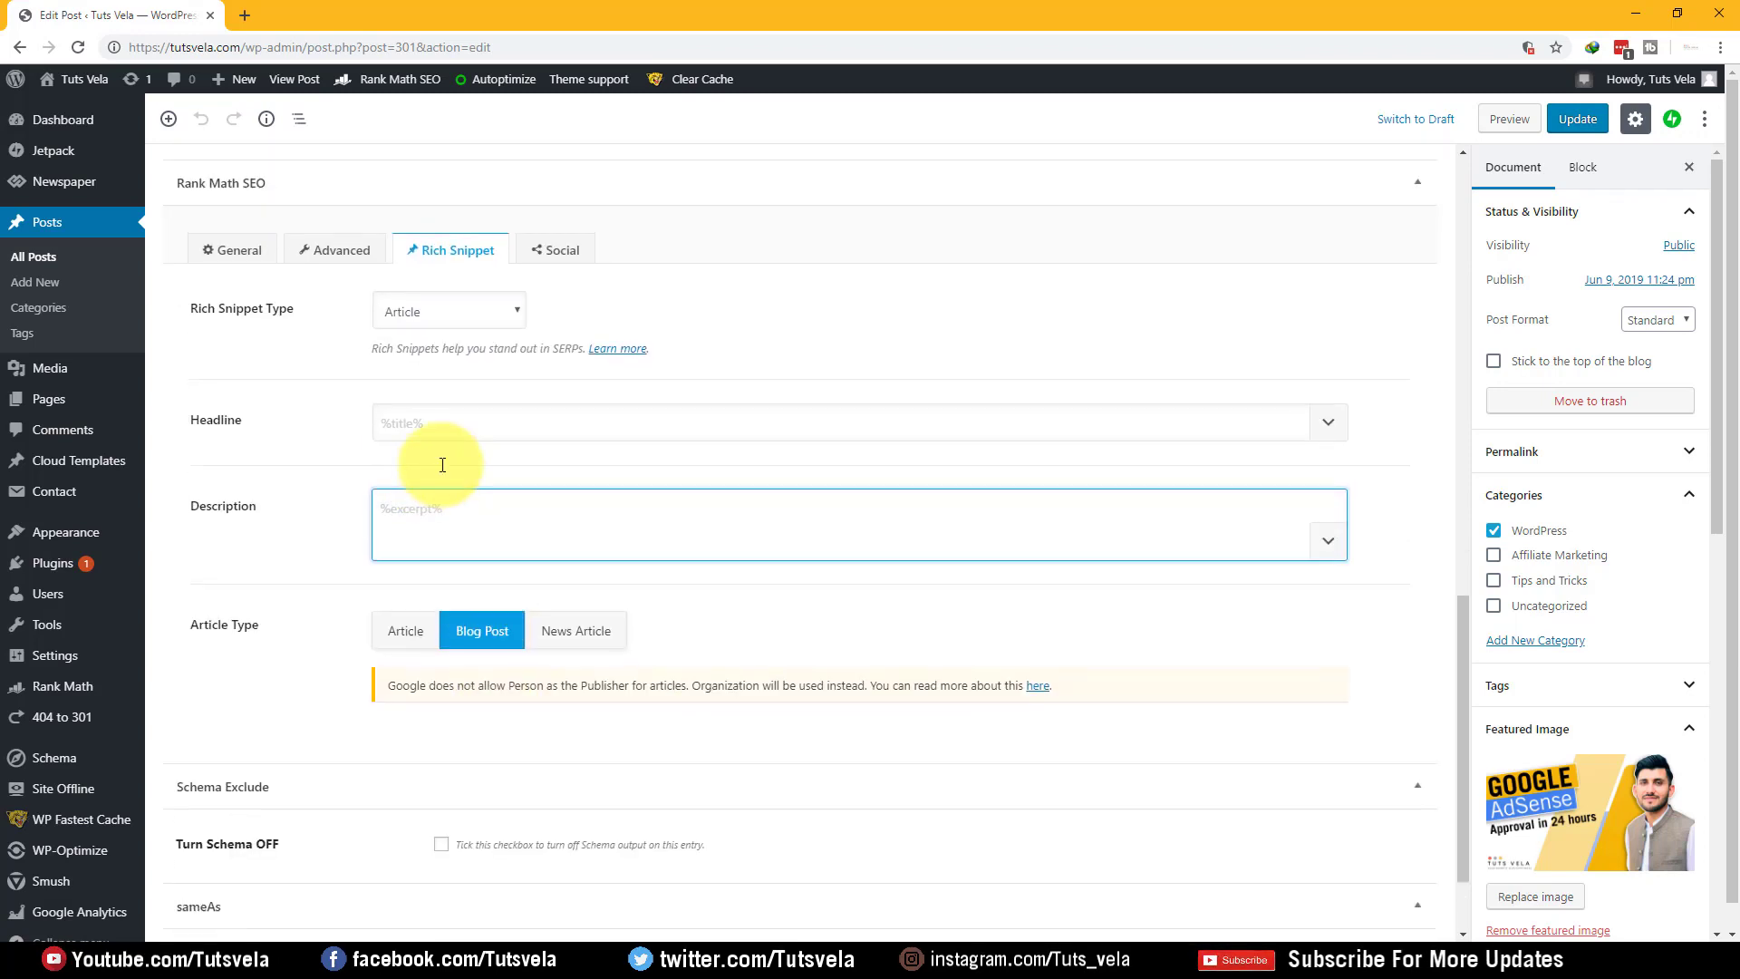
pyautogui.click(467, 512)
pyautogui.click(478, 605)
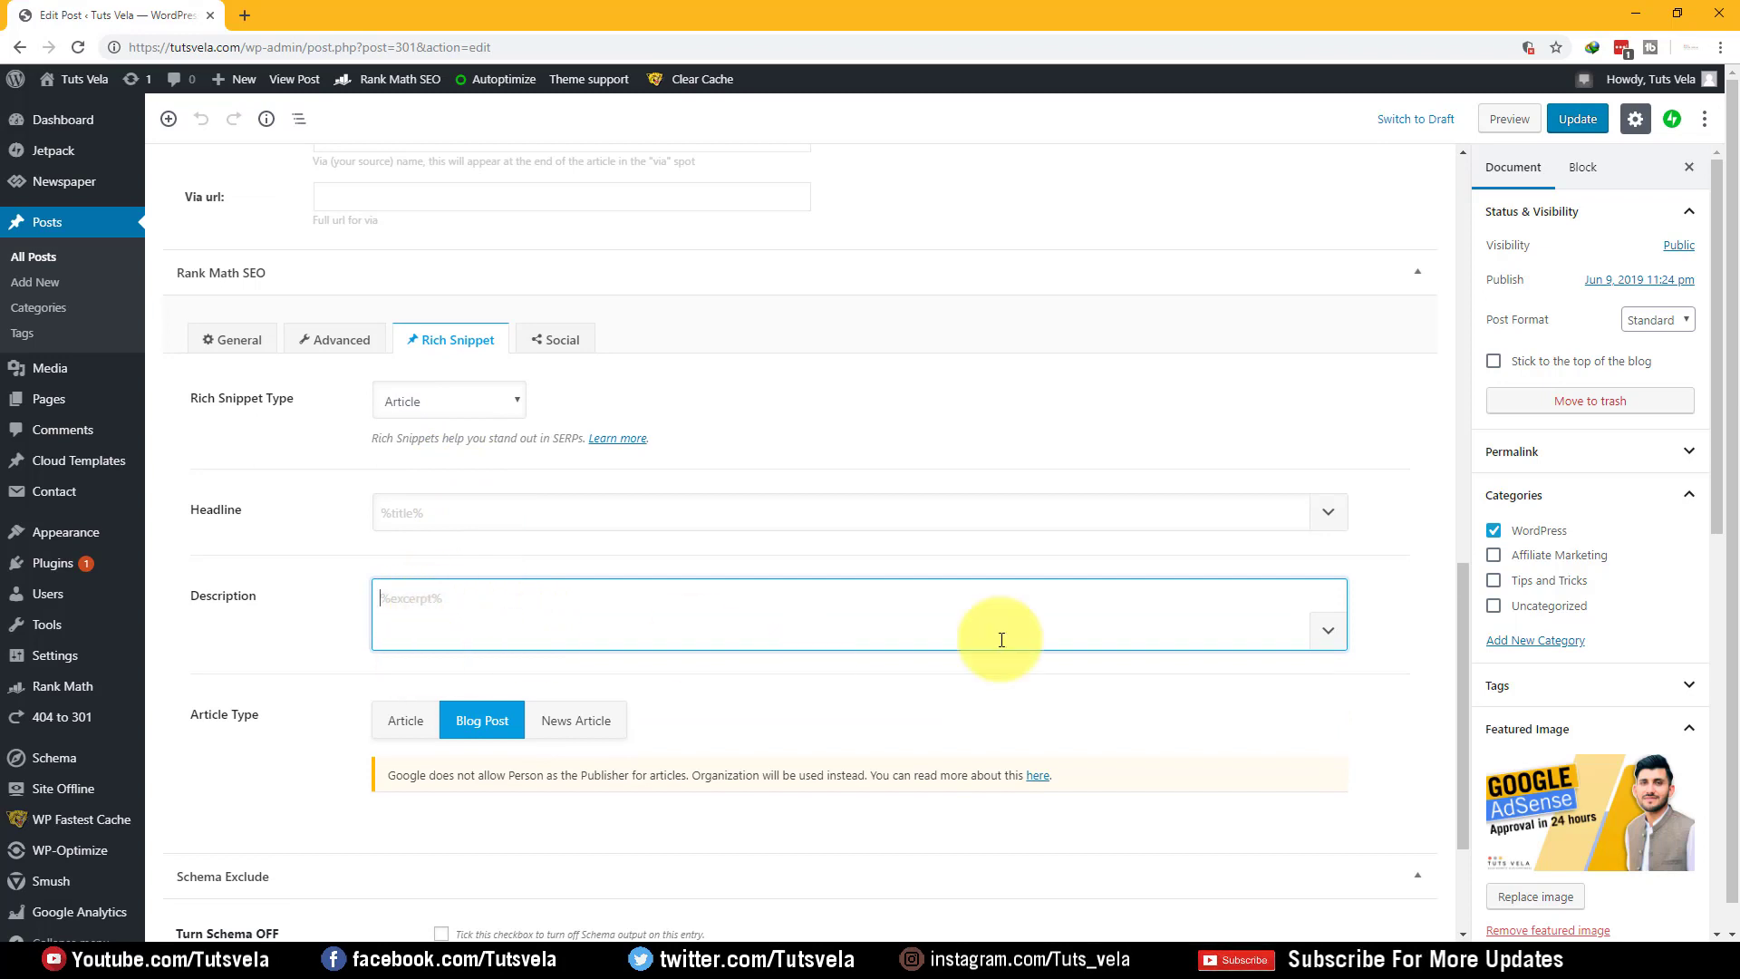
pyautogui.click(1345, 635)
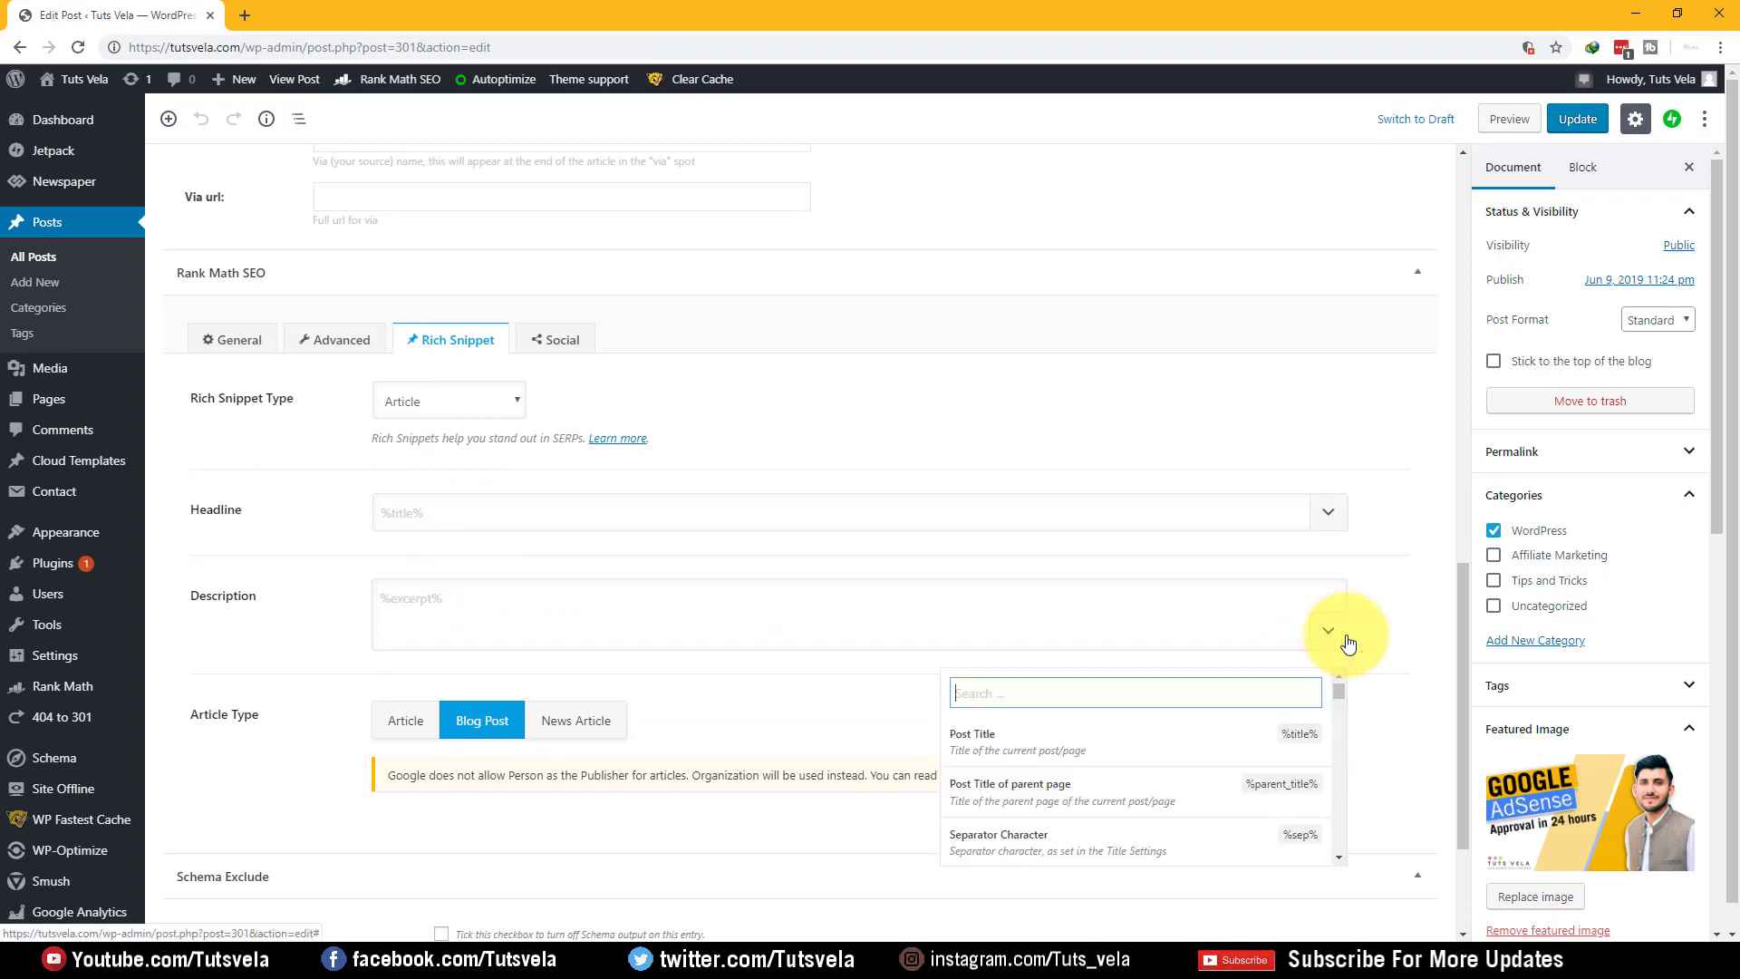
pyautogui.click(1405, 602)
pyautogui.click(1367, 595)
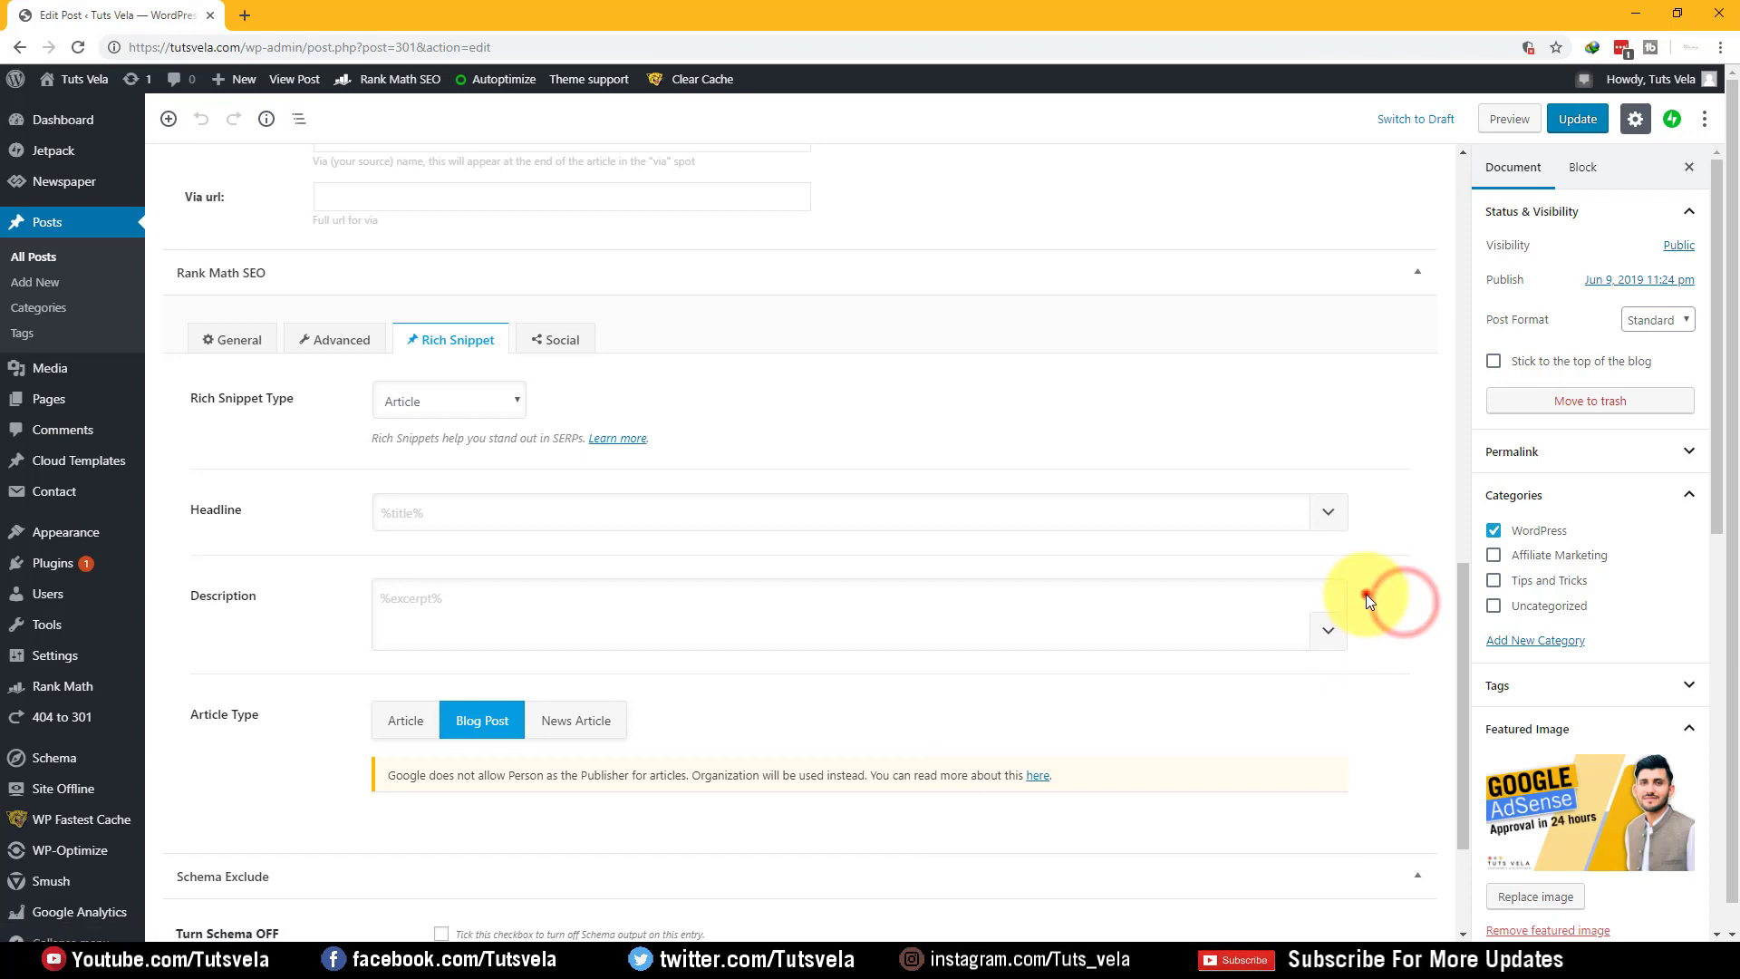
# - Open the Social settings and inspect the Facebook image, title and description fields, closing the image chooser without selecting a file
pyautogui.click(557, 342)
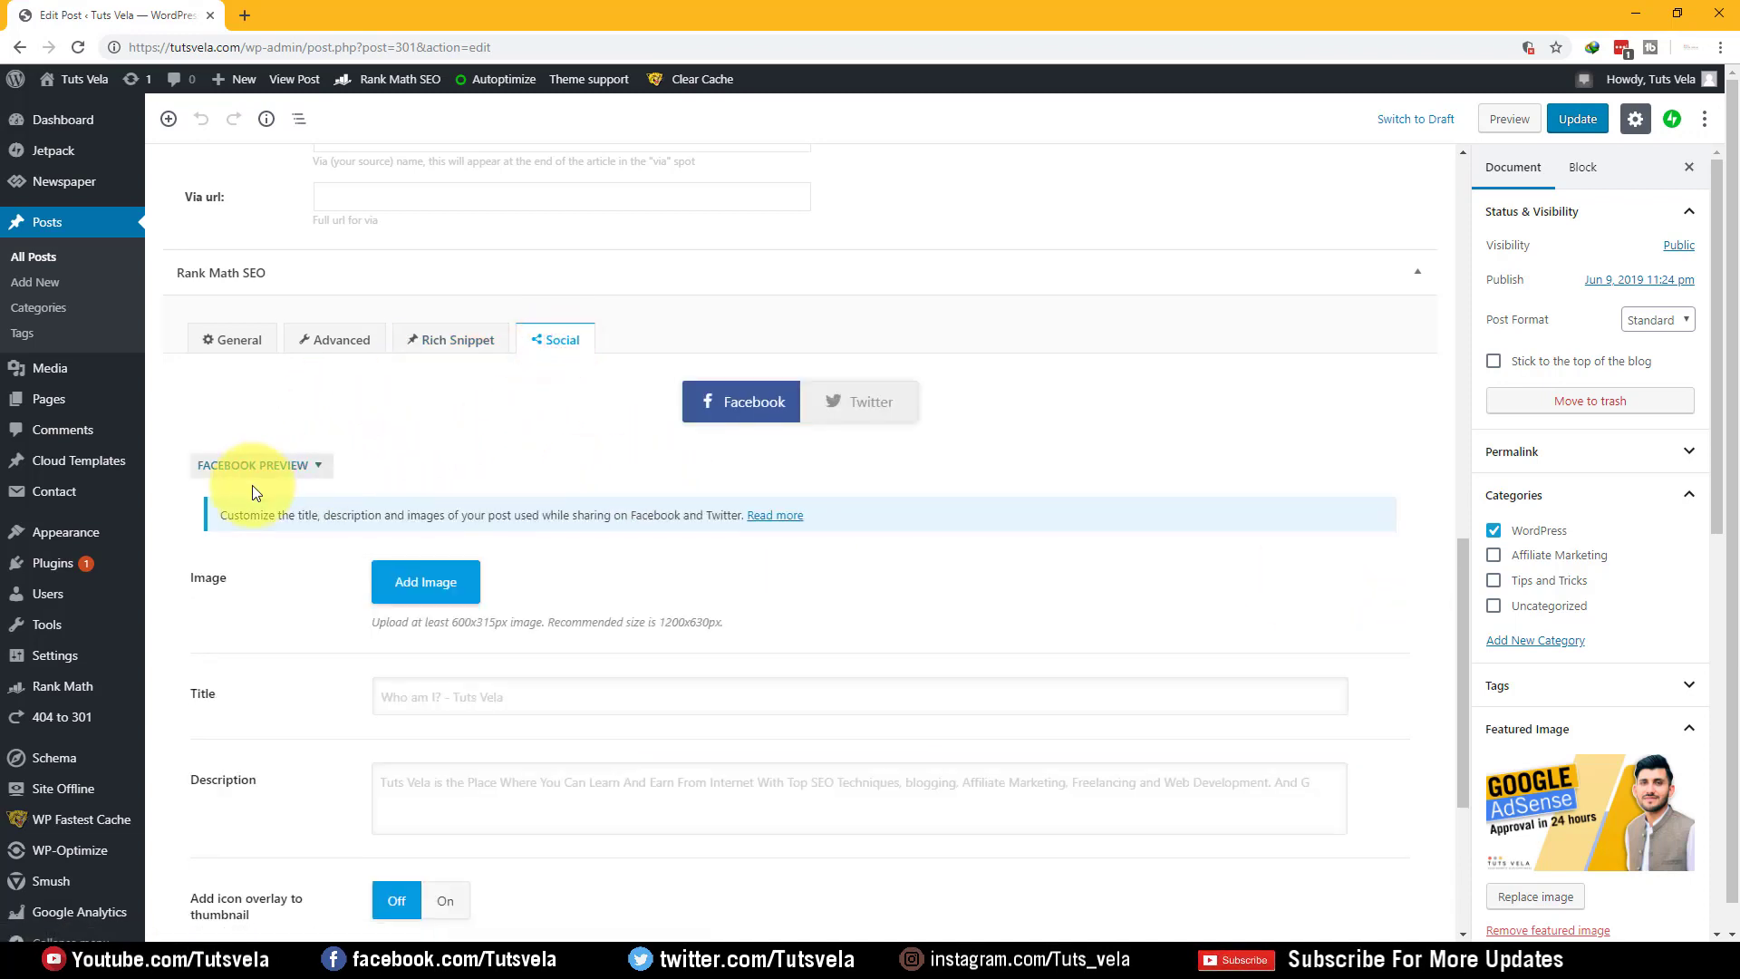
pyautogui.scroll(-1, 544, 274)
pyautogui.scroll(-3, 553, 299)
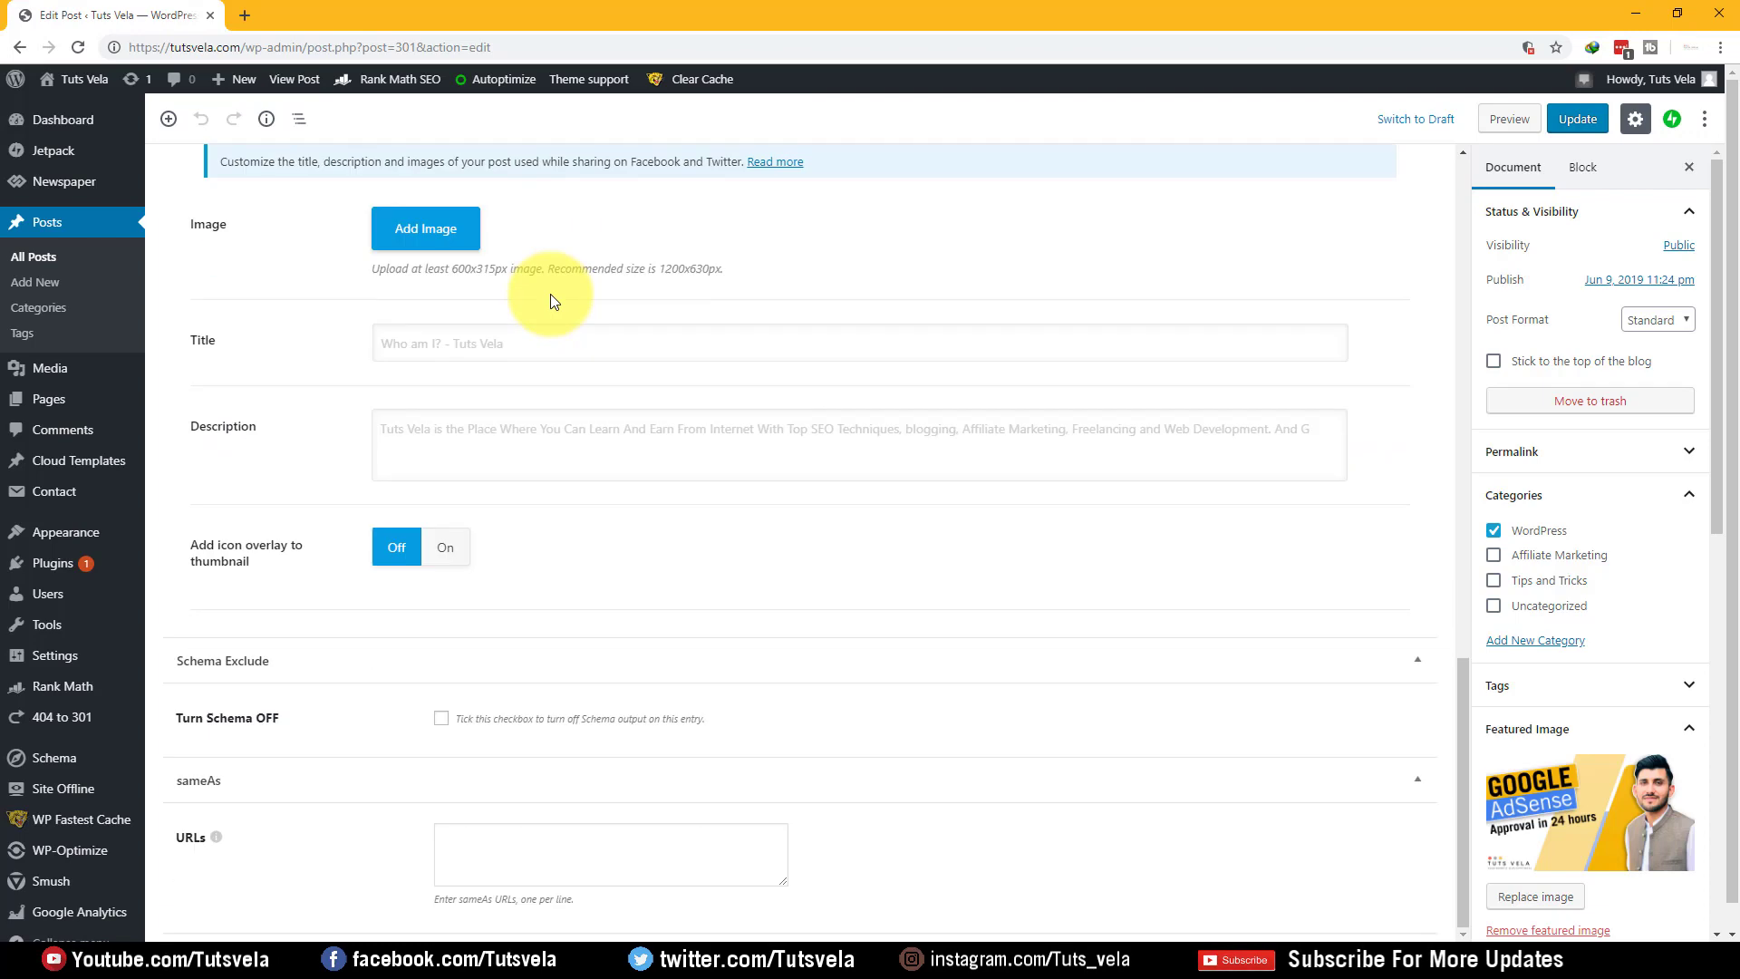
pyautogui.scroll(3, 548, 297)
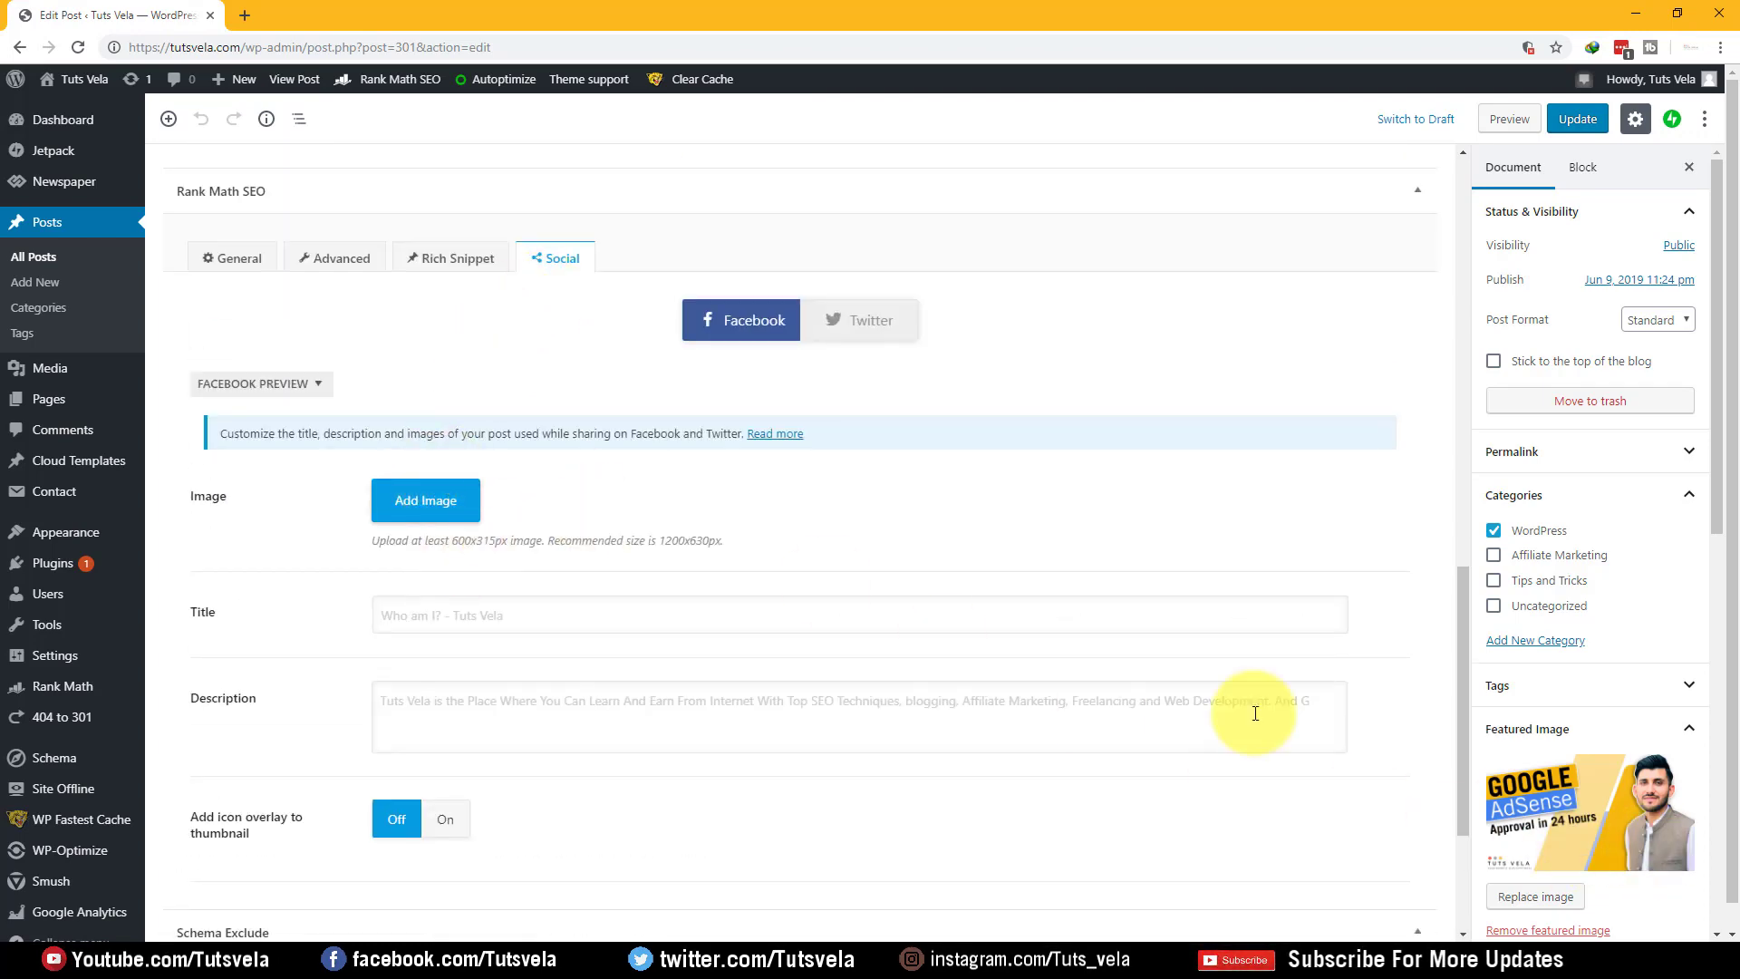
pyautogui.click(421, 508)
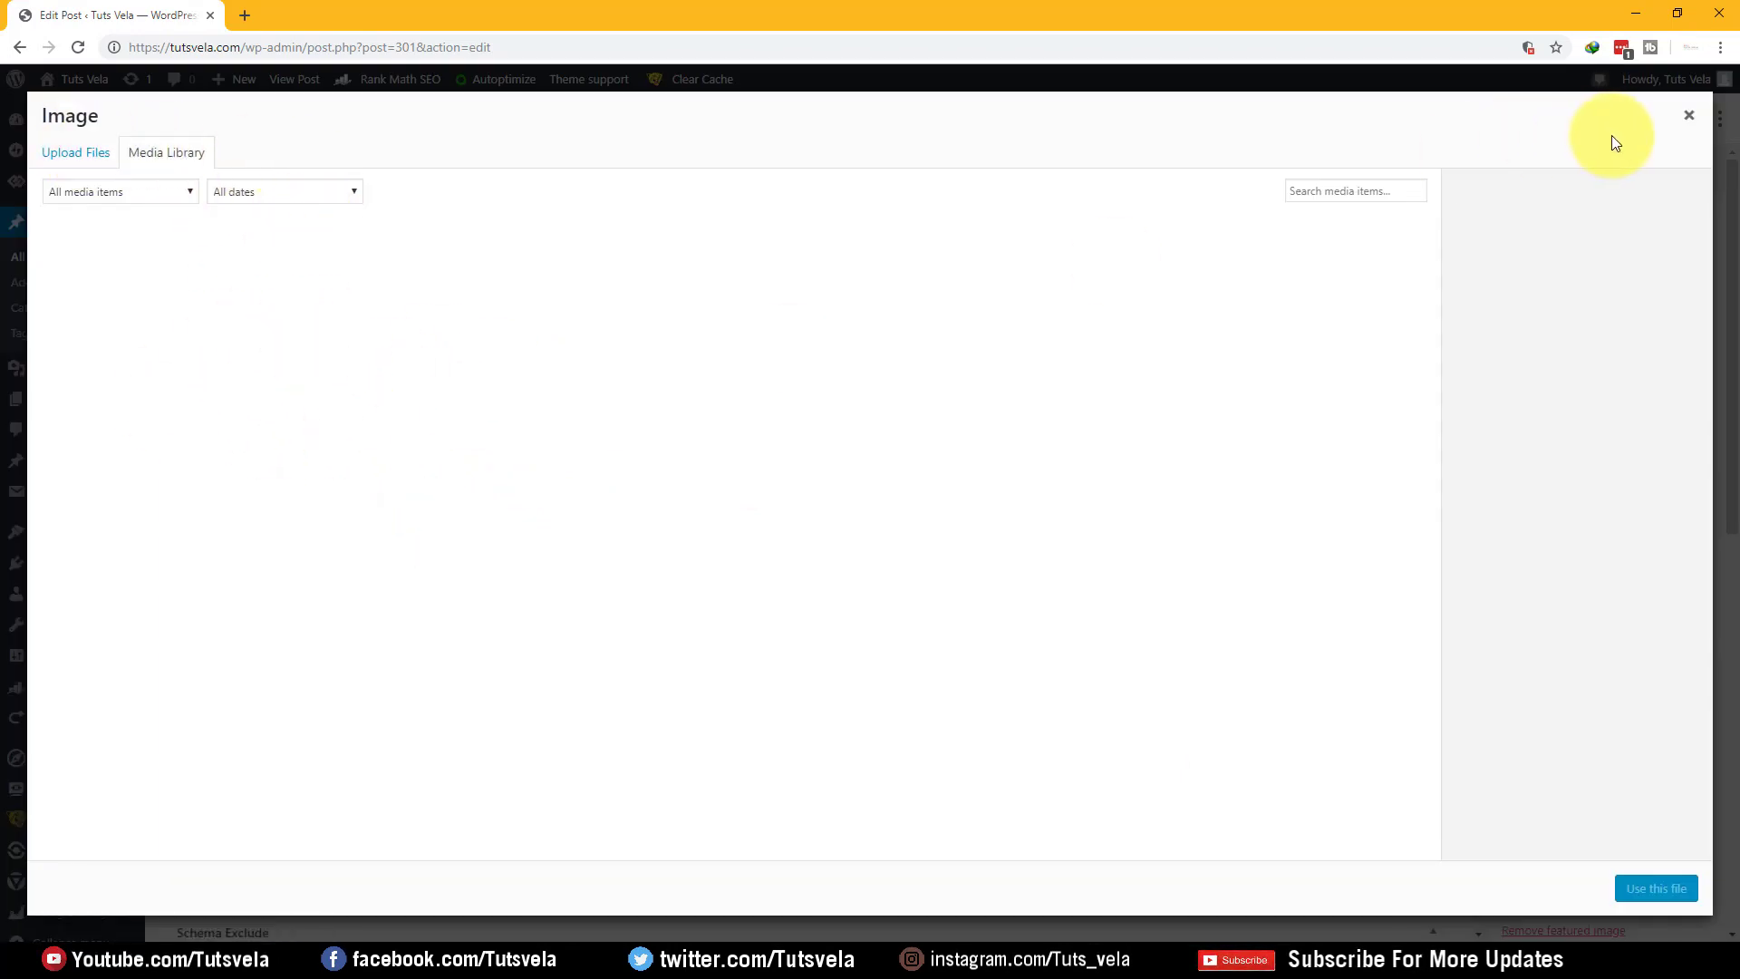
pyautogui.click(1689, 116)
pyautogui.doubleClick(201, 612)
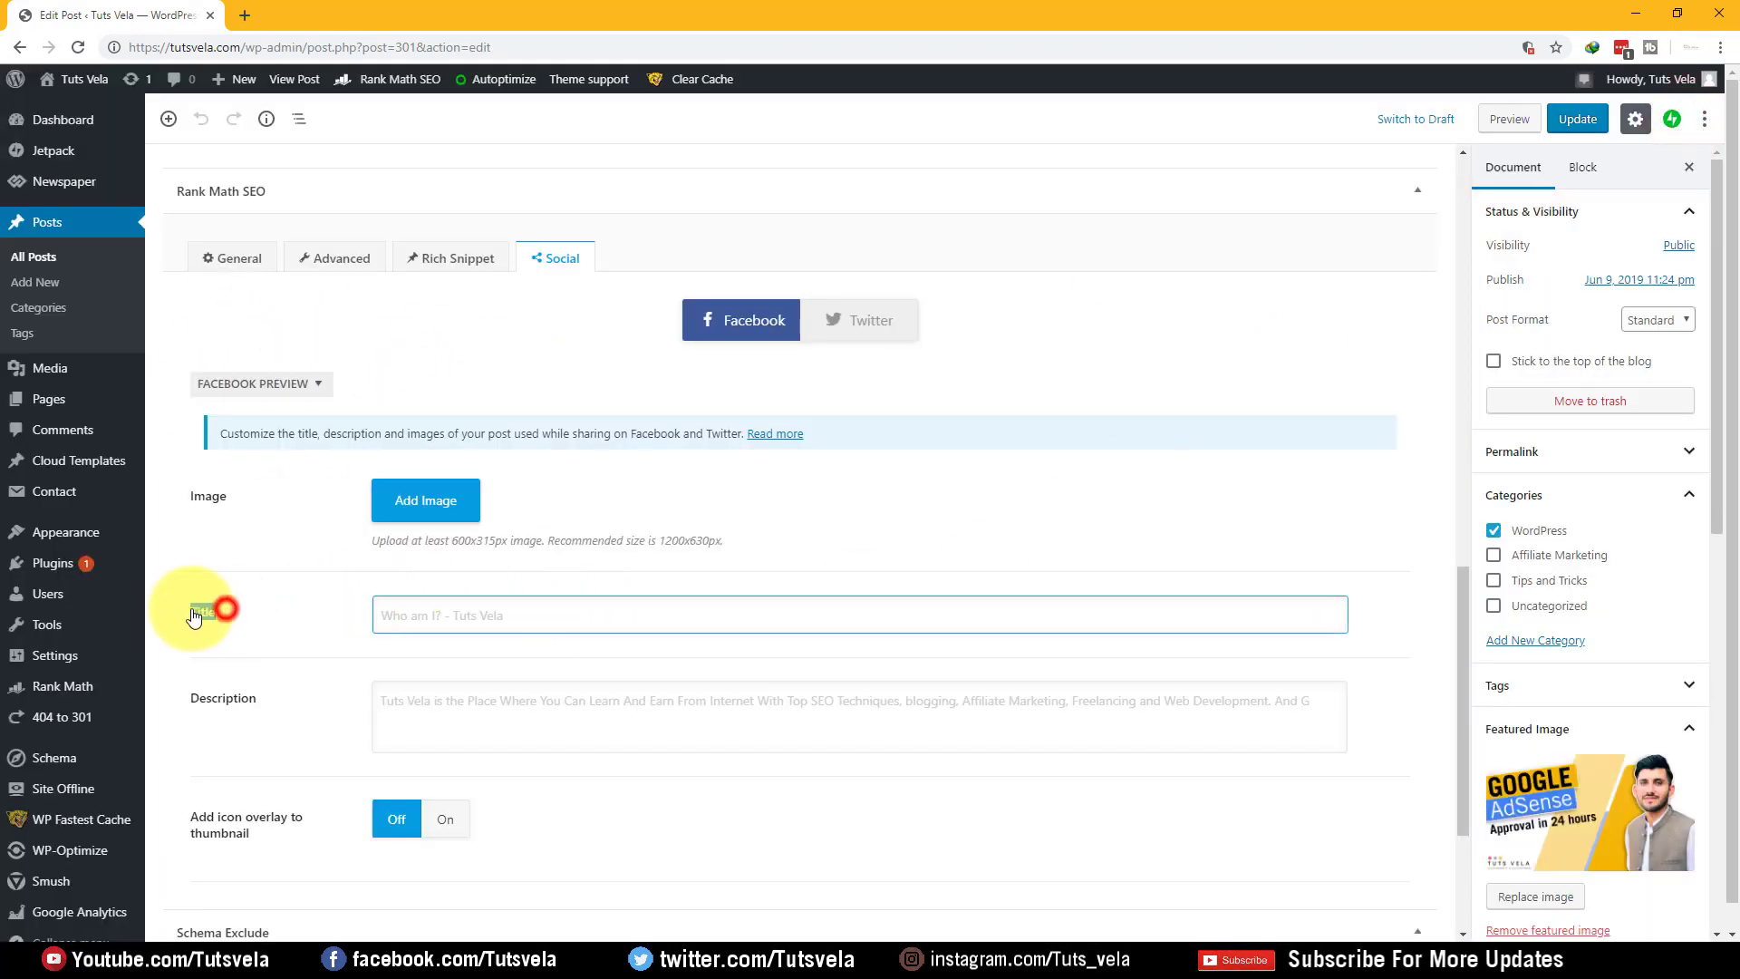
pyautogui.click(489, 621)
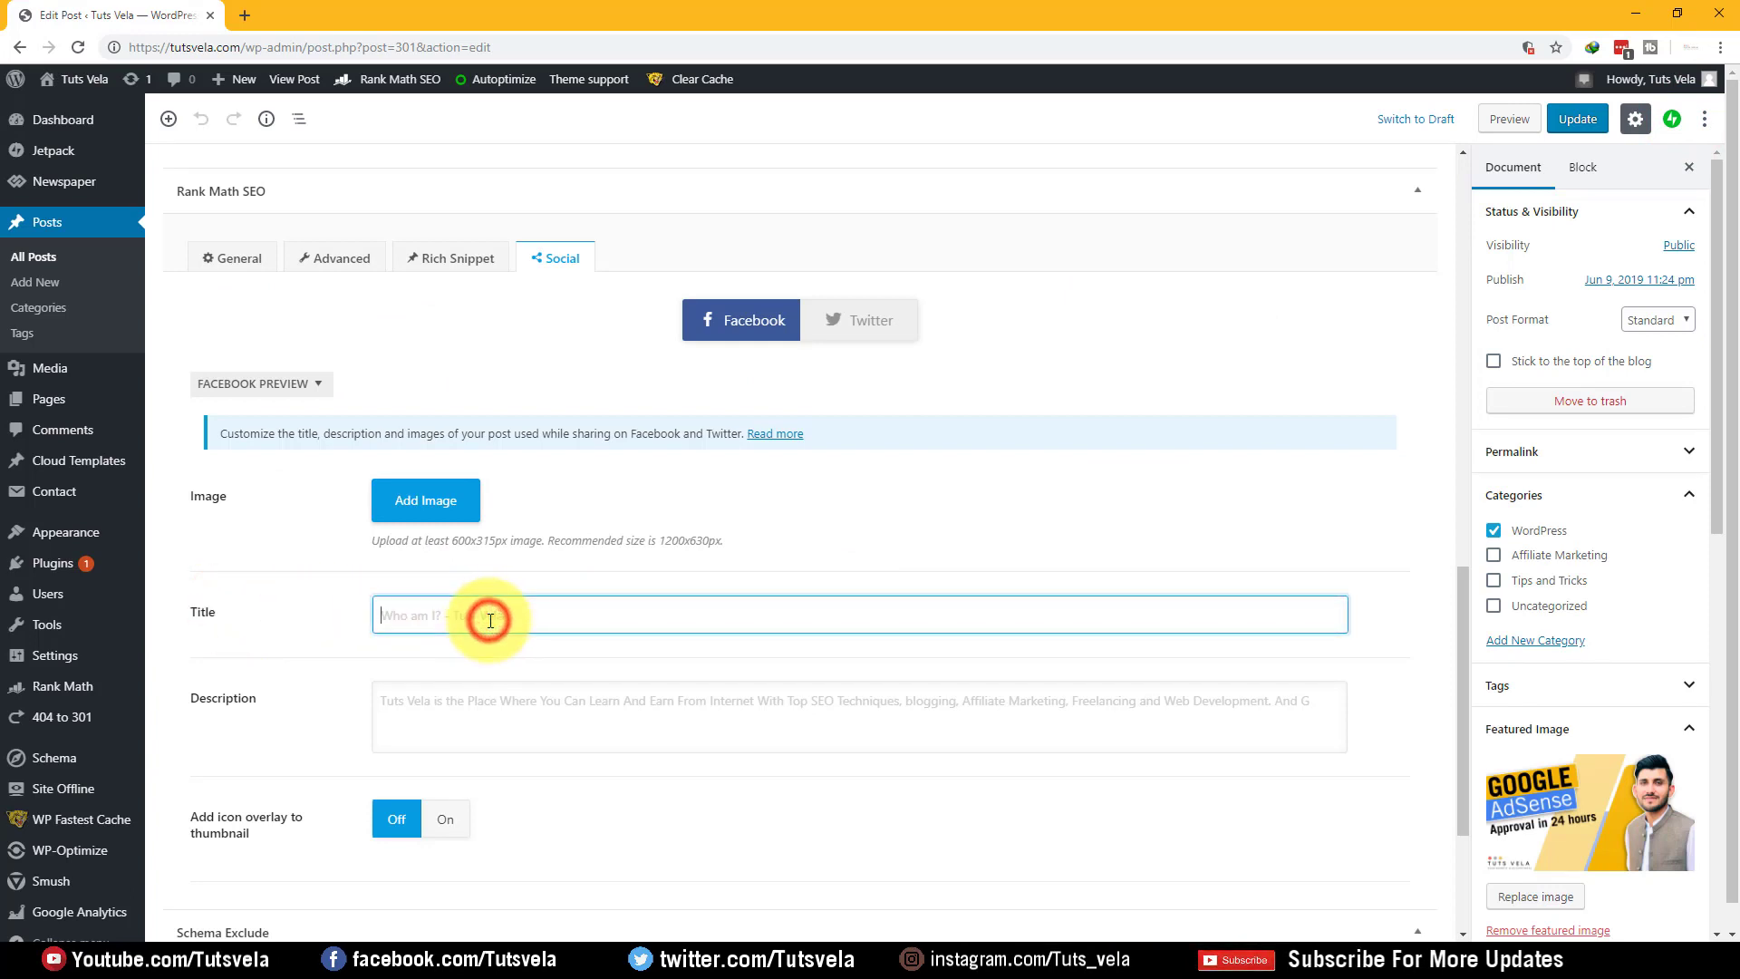
pyautogui.doubleClick(253, 699)
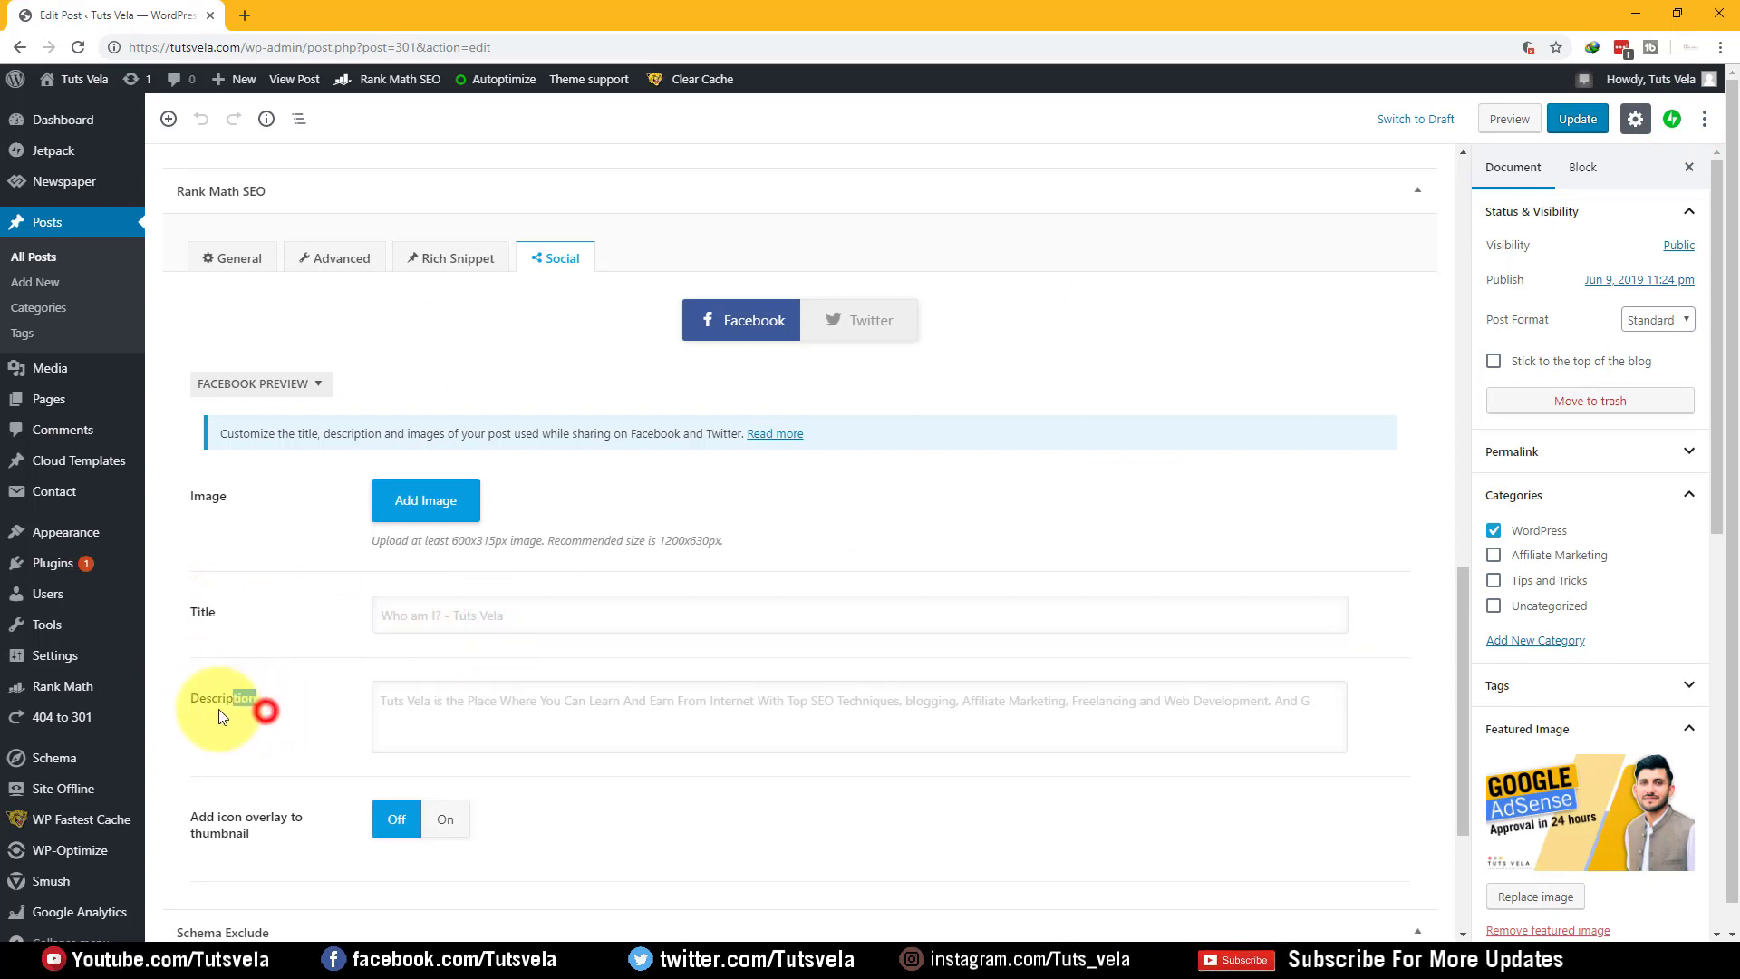
pyautogui.click(459, 711)
# - Try the Facebook thumbnail icon overlay with the GIF icon and the Play icon, and turn the overlay off again
pyautogui.click(438, 826)
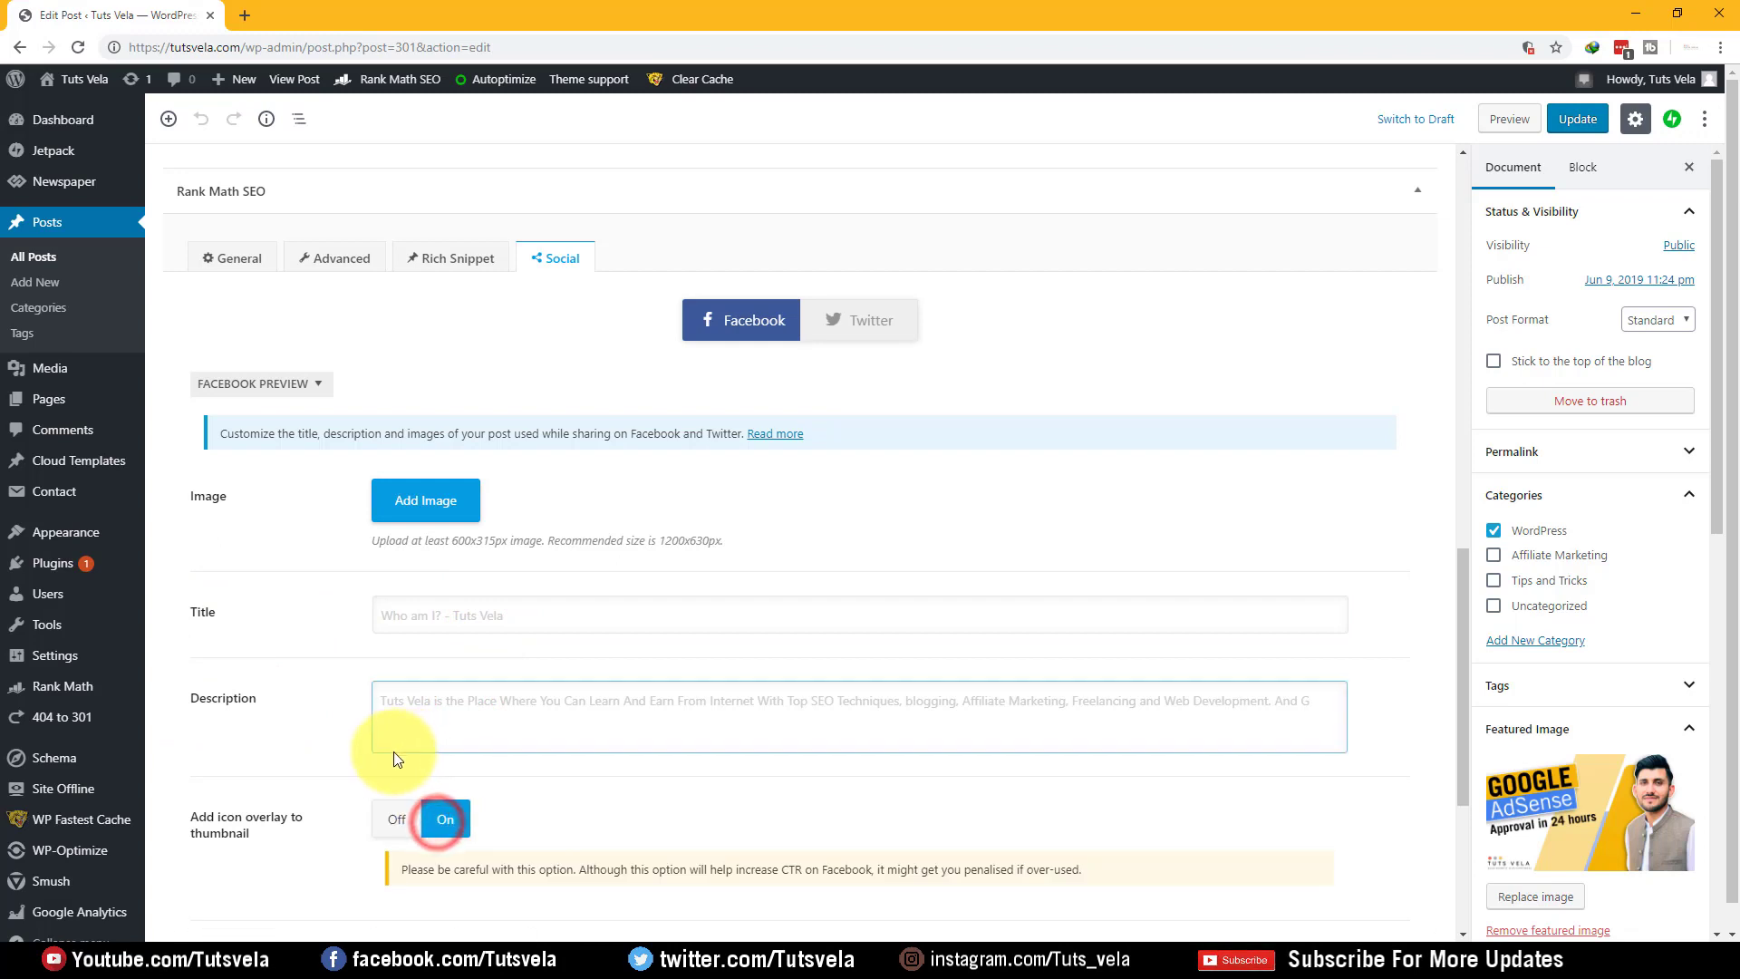
pyautogui.scroll(-2, 389, 751)
pyautogui.moveTo(270, 657); pyautogui.dragTo(182, 638)
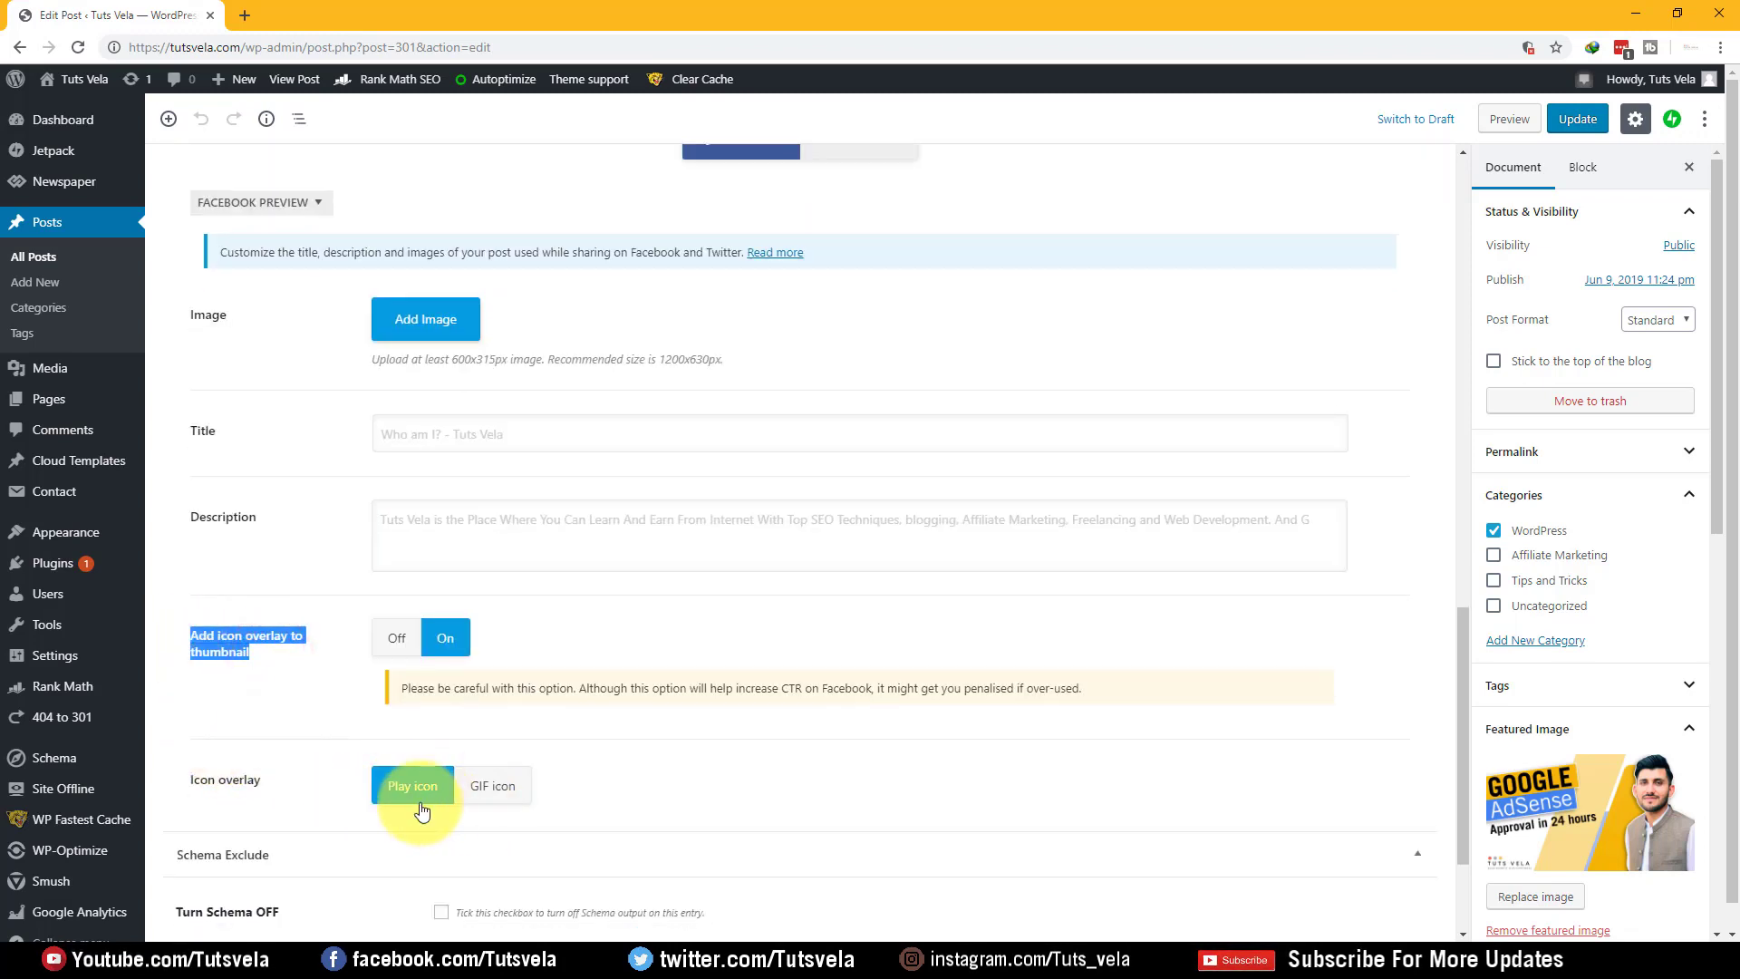
pyautogui.click(503, 788)
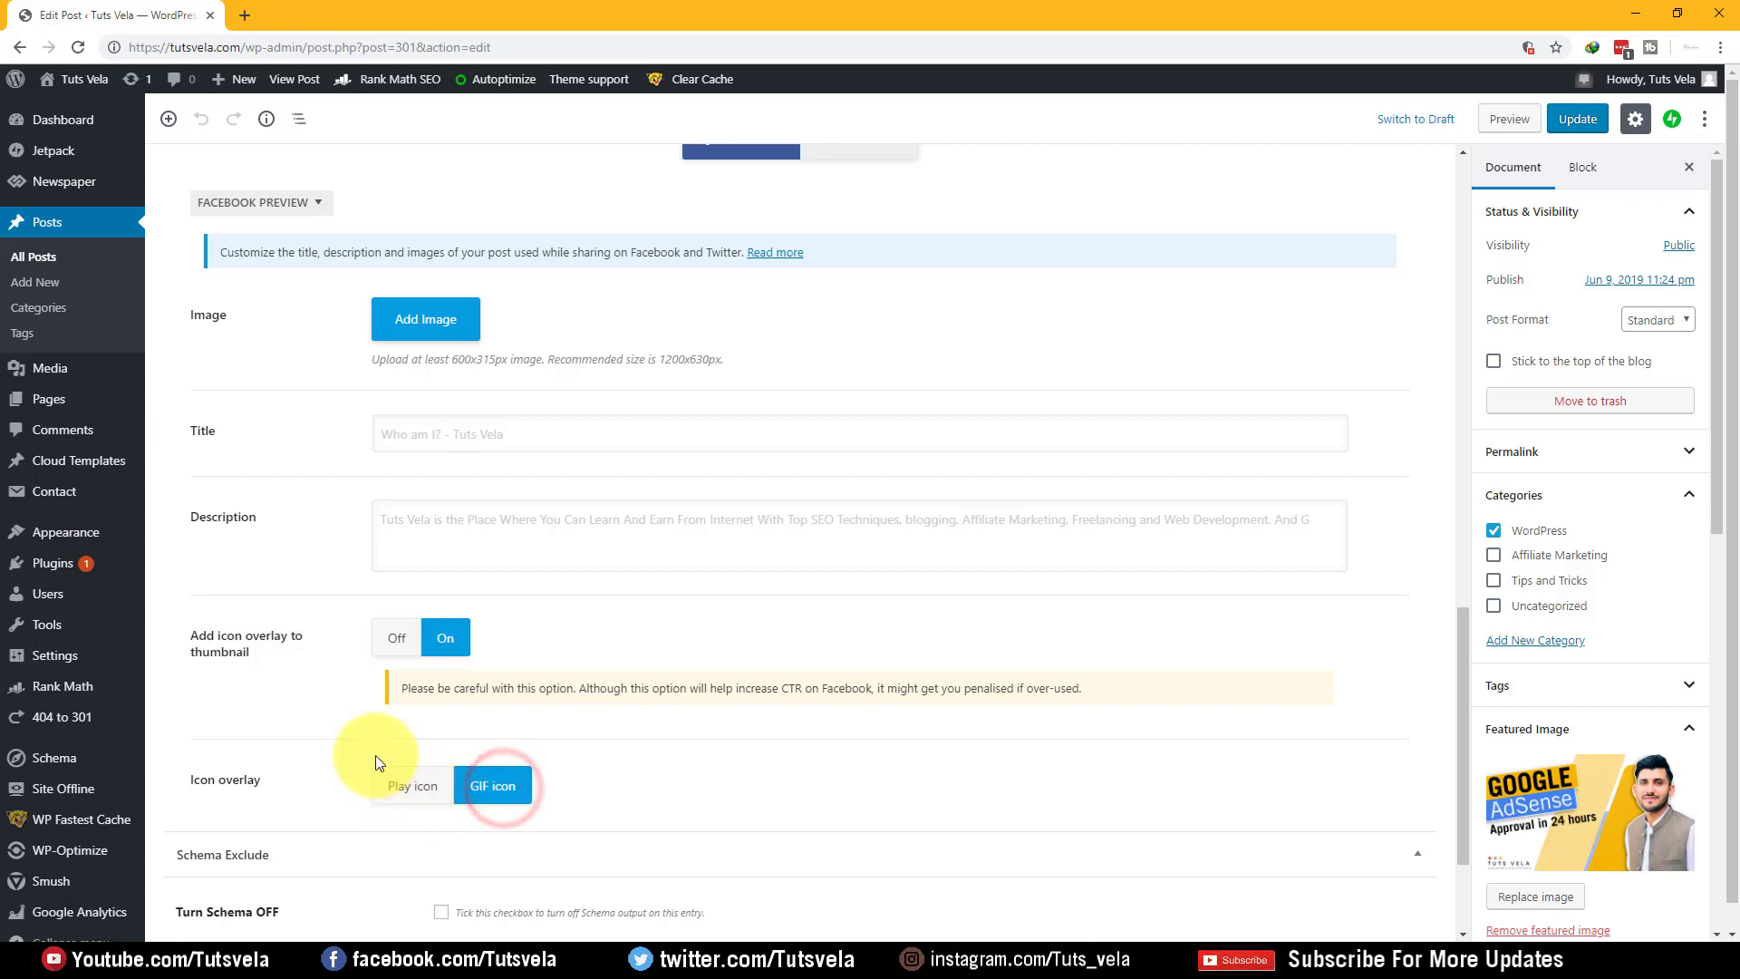
pyautogui.scroll(-2, 376, 754)
pyautogui.click(422, 585)
pyautogui.click(392, 456)
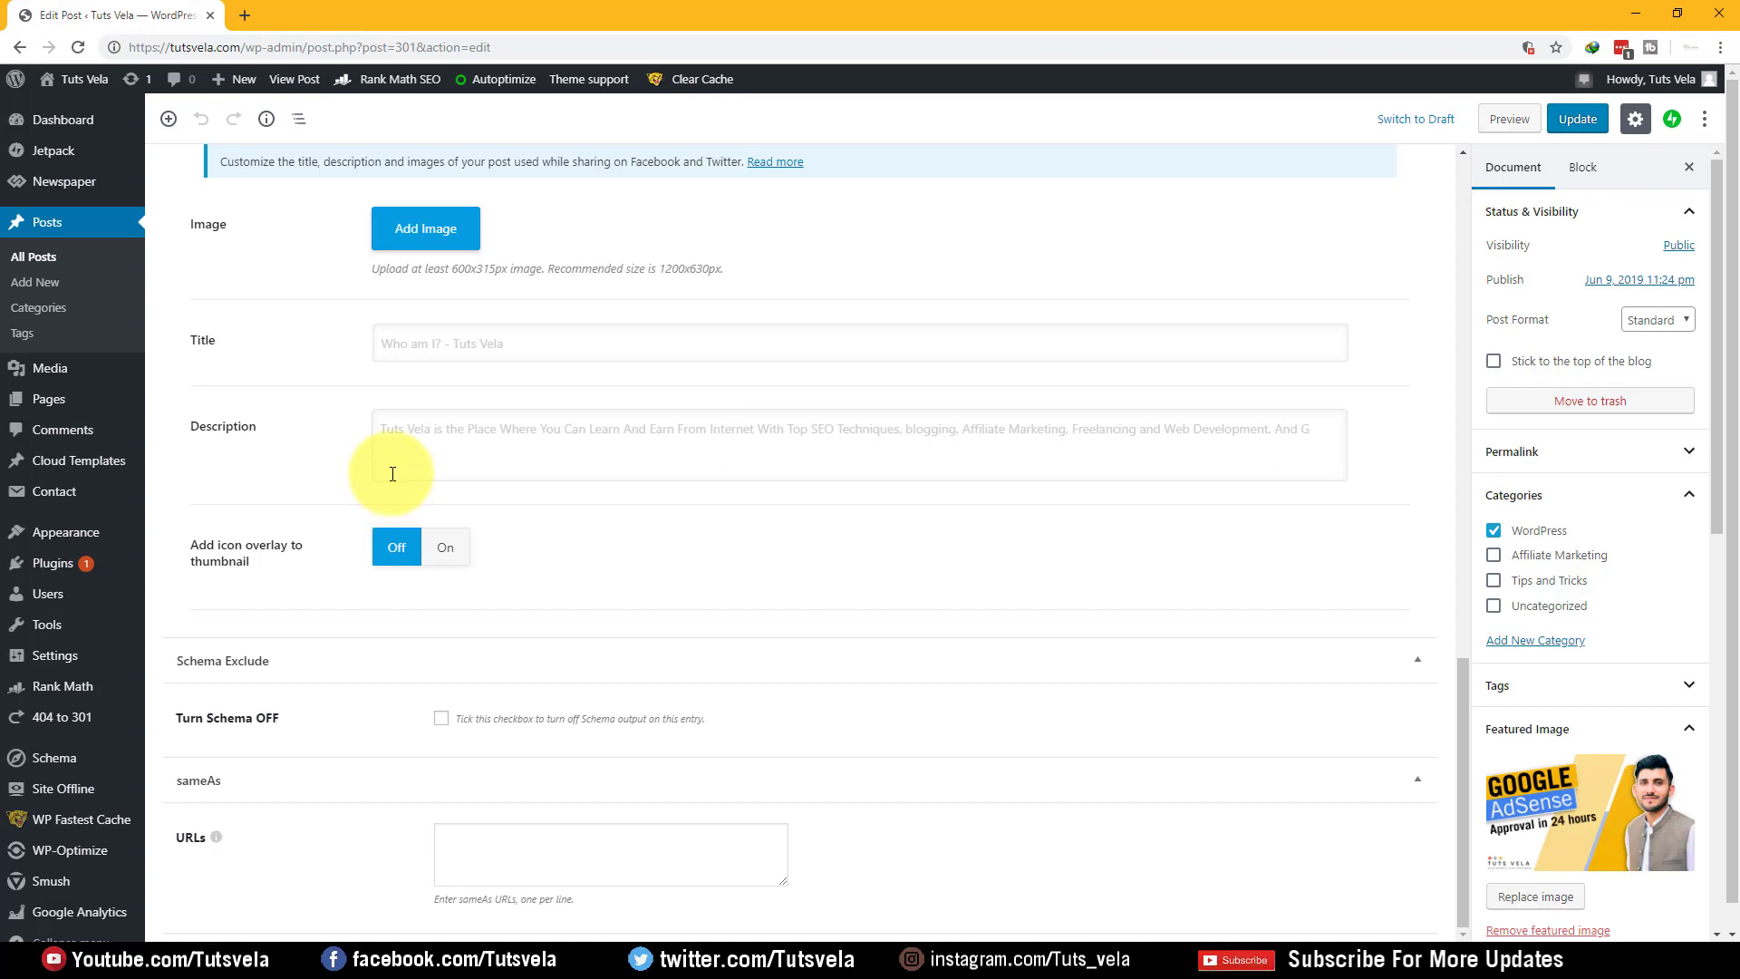
# - Update the post and open its published page
pyautogui.scroll(4, 478, 400)
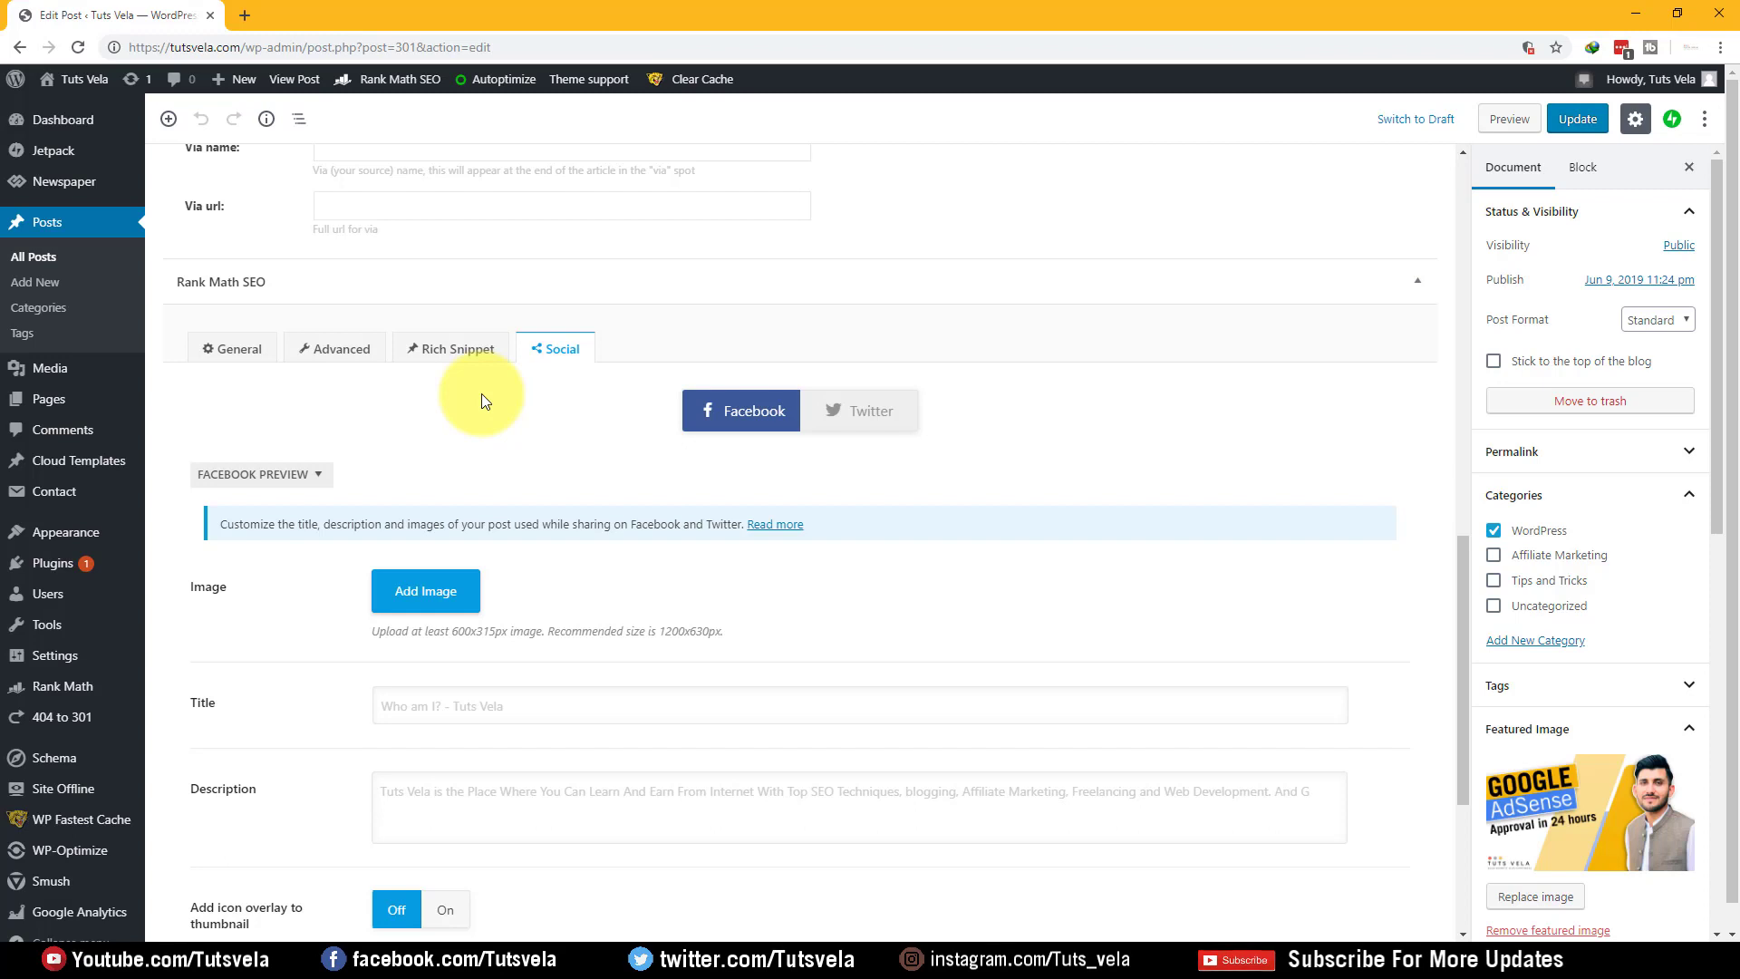
pyautogui.scroll(3, 377, 393)
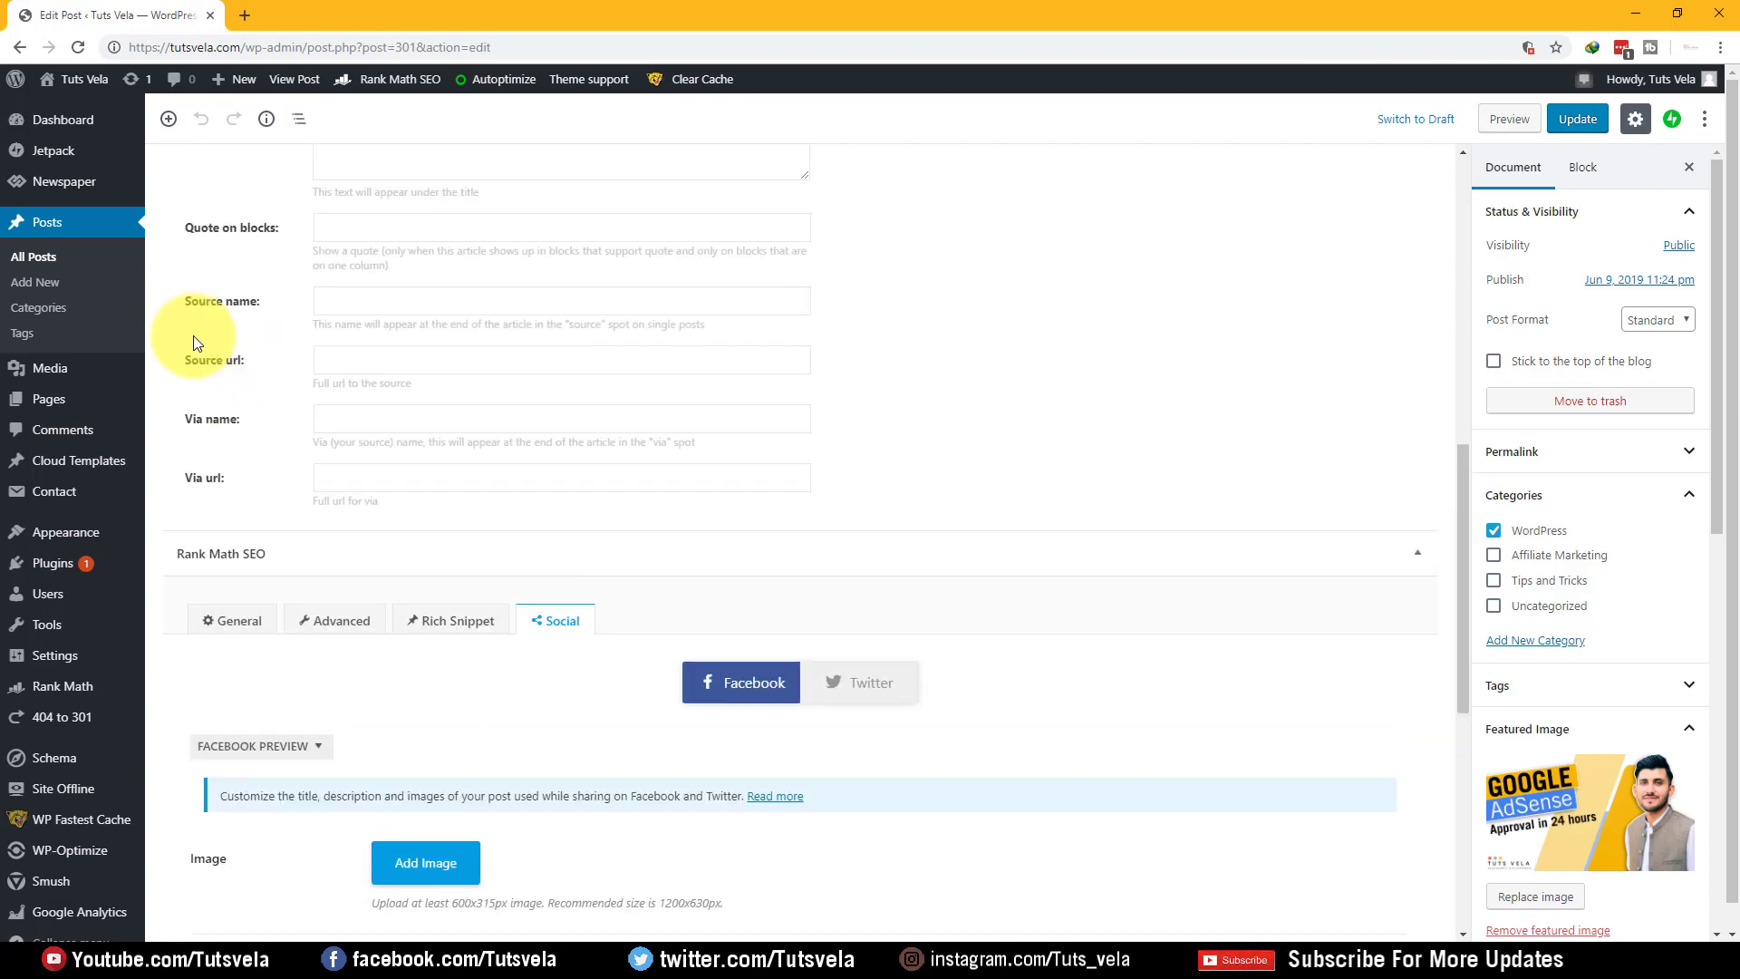
pyautogui.click(1584, 120)
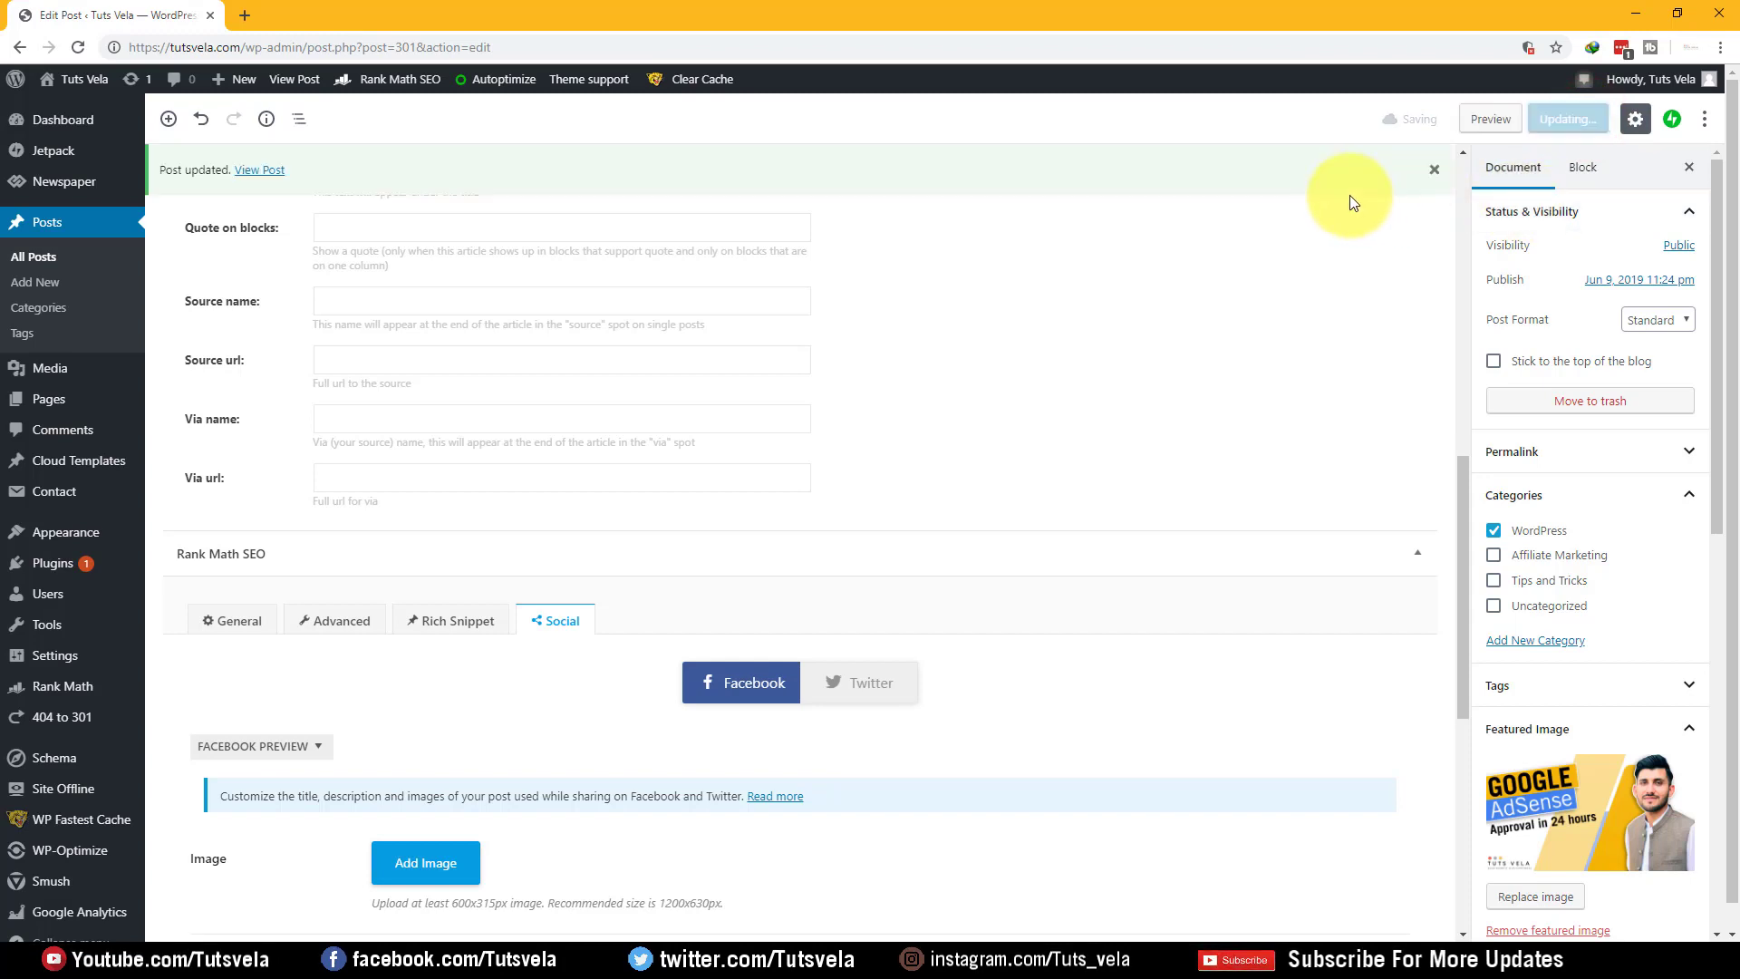
pyautogui.click(260, 172)
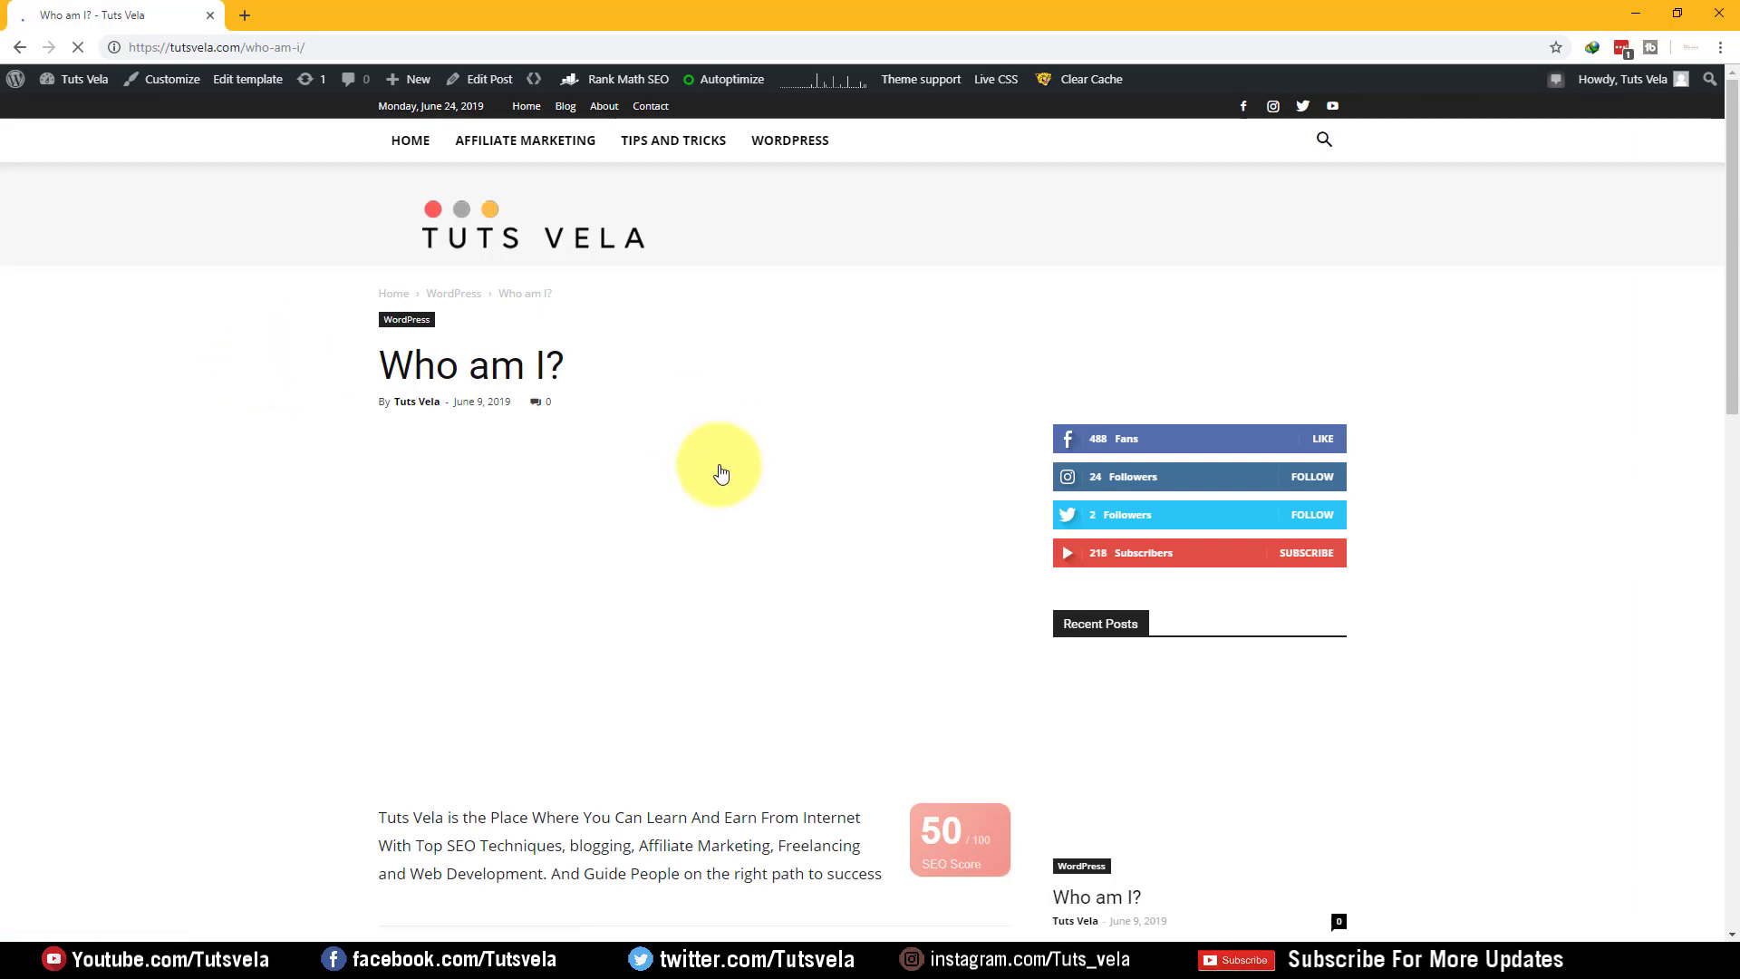
# - Inspect the SEO score badge beside the text of the published "Who am I?" post
pyautogui.scroll(-2, 716, 470)
pyautogui.scroll(-1, 701, 469)
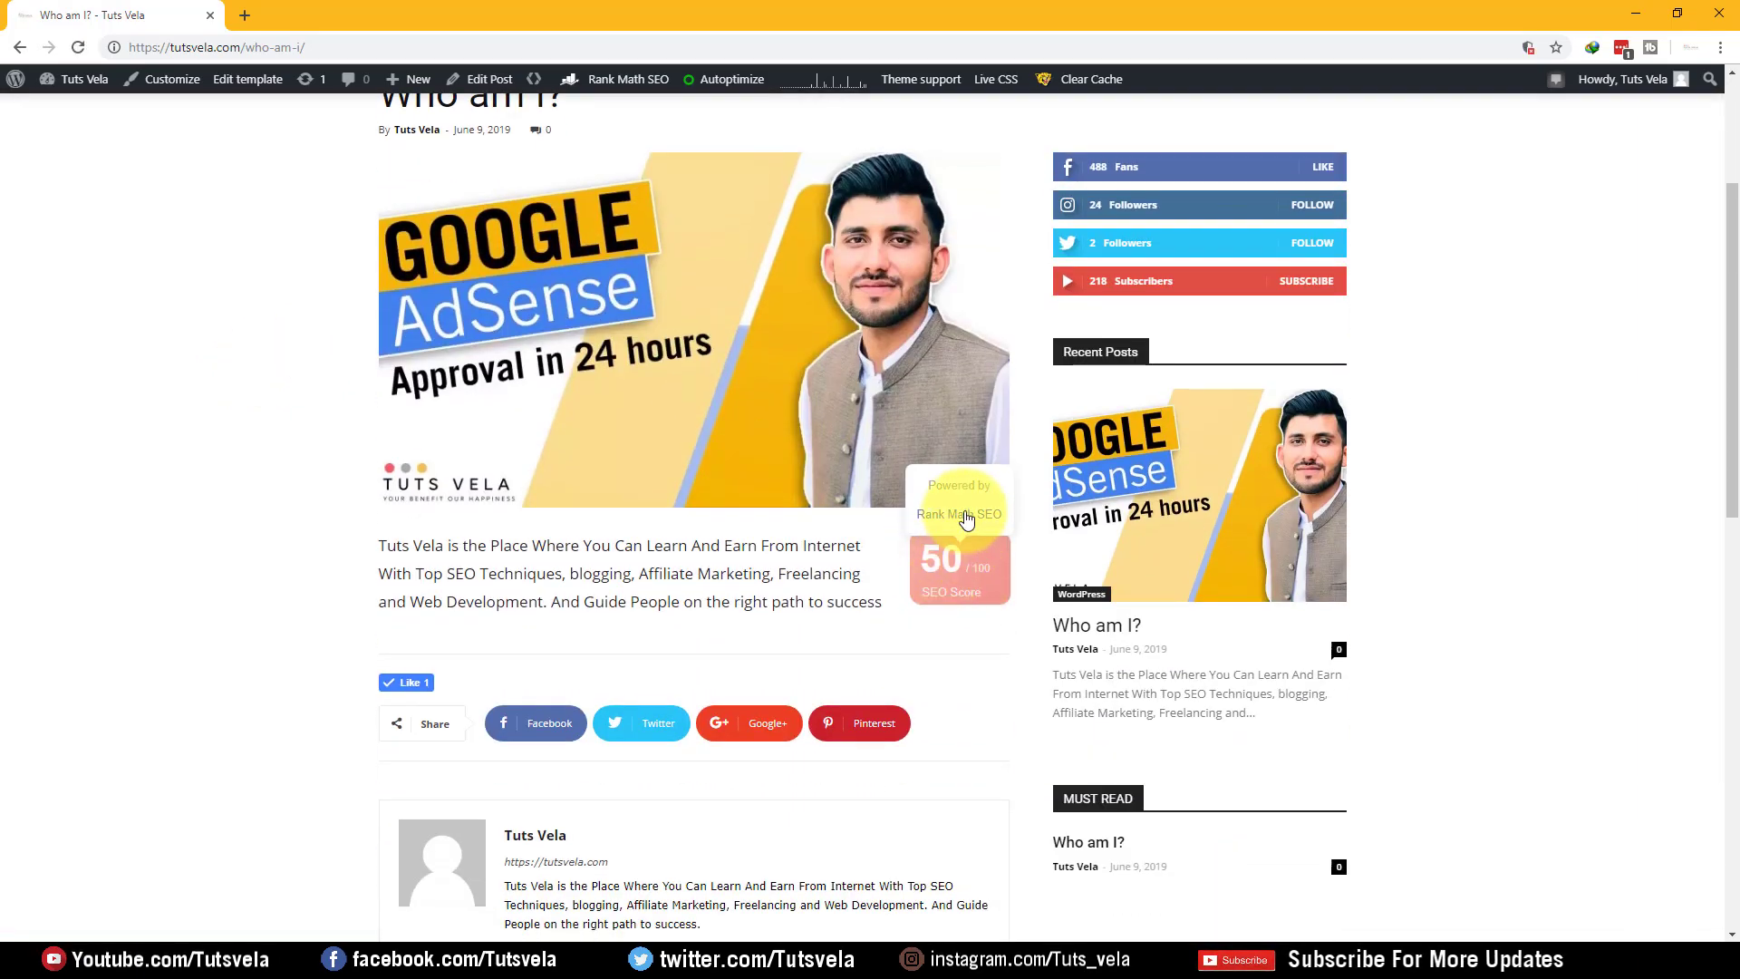
pyautogui.moveTo(924, 555); pyautogui.dragTo(1014, 678)
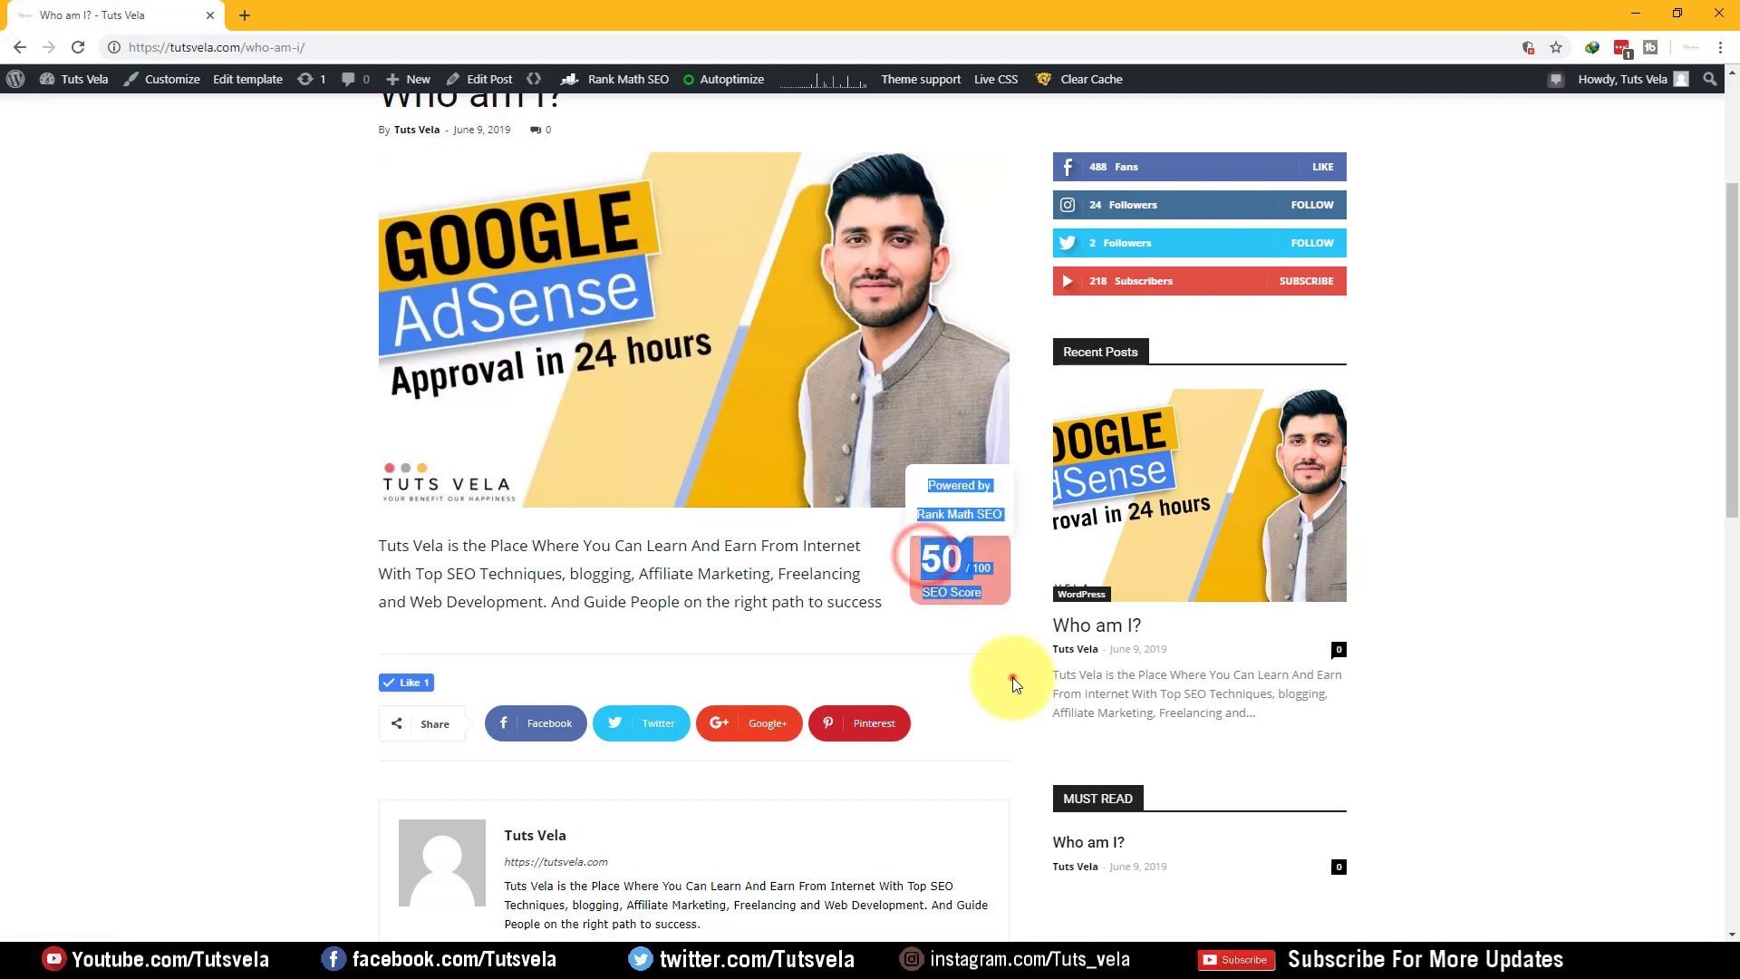
pyautogui.click(965, 707)
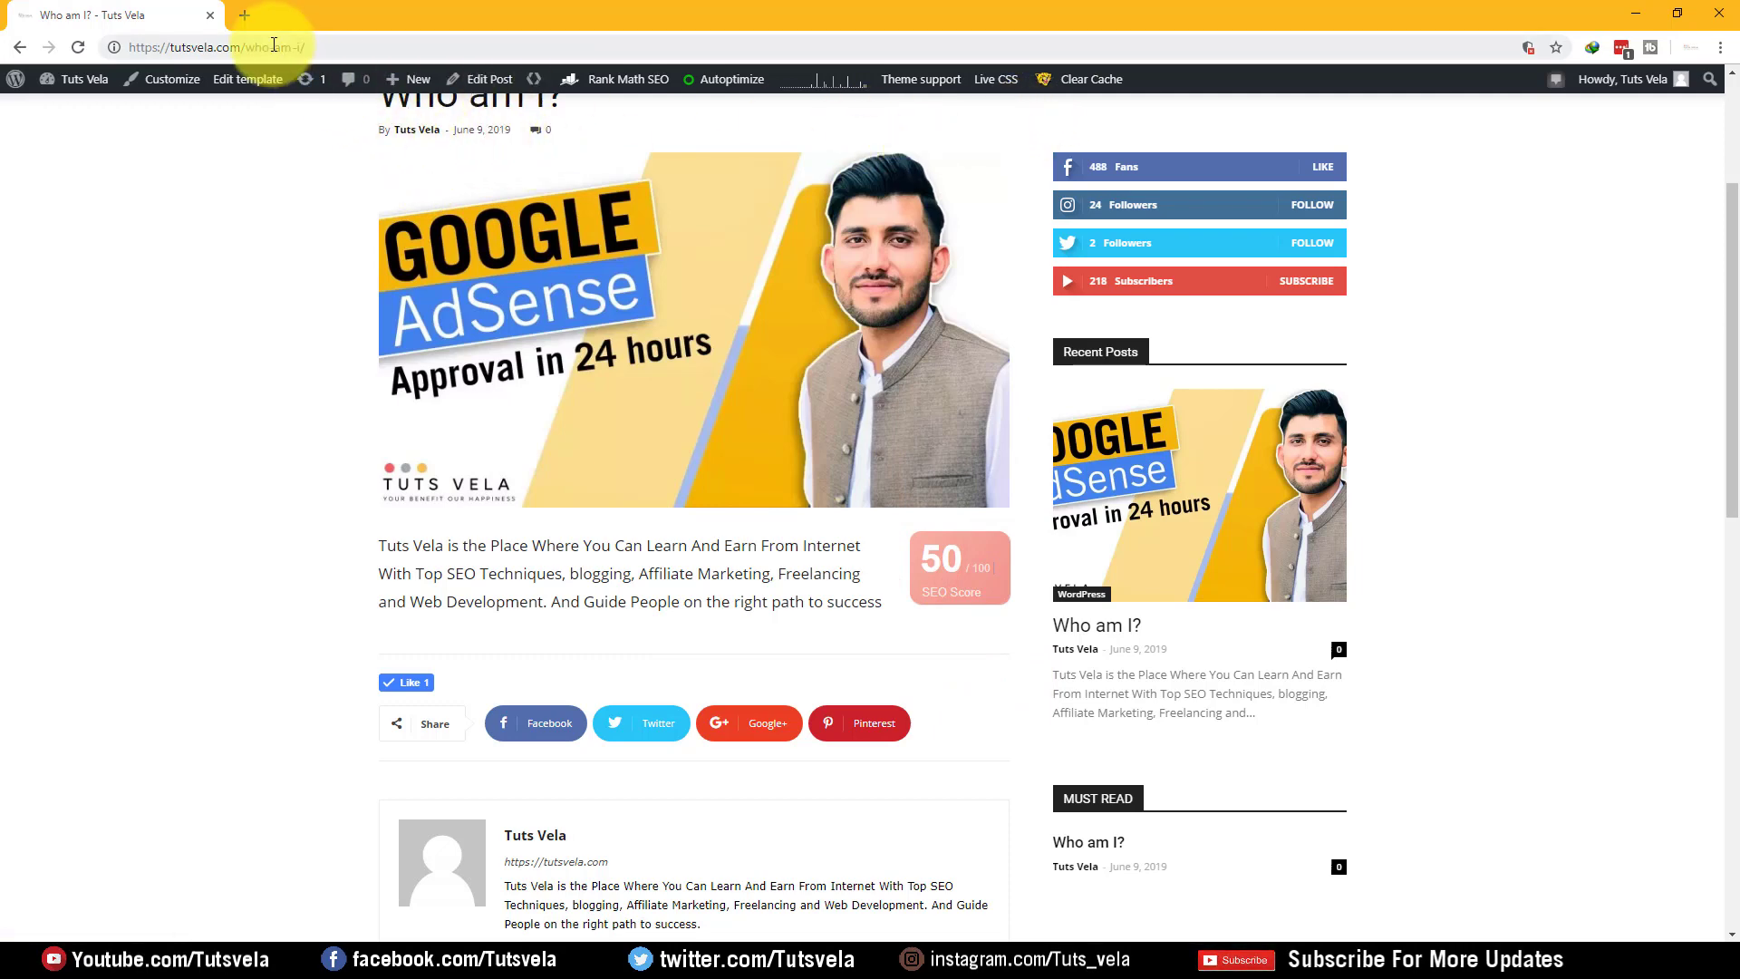
# - Load the published post's address in a new incognito window and return to the regular browser window
pyautogui.click(390, 45)
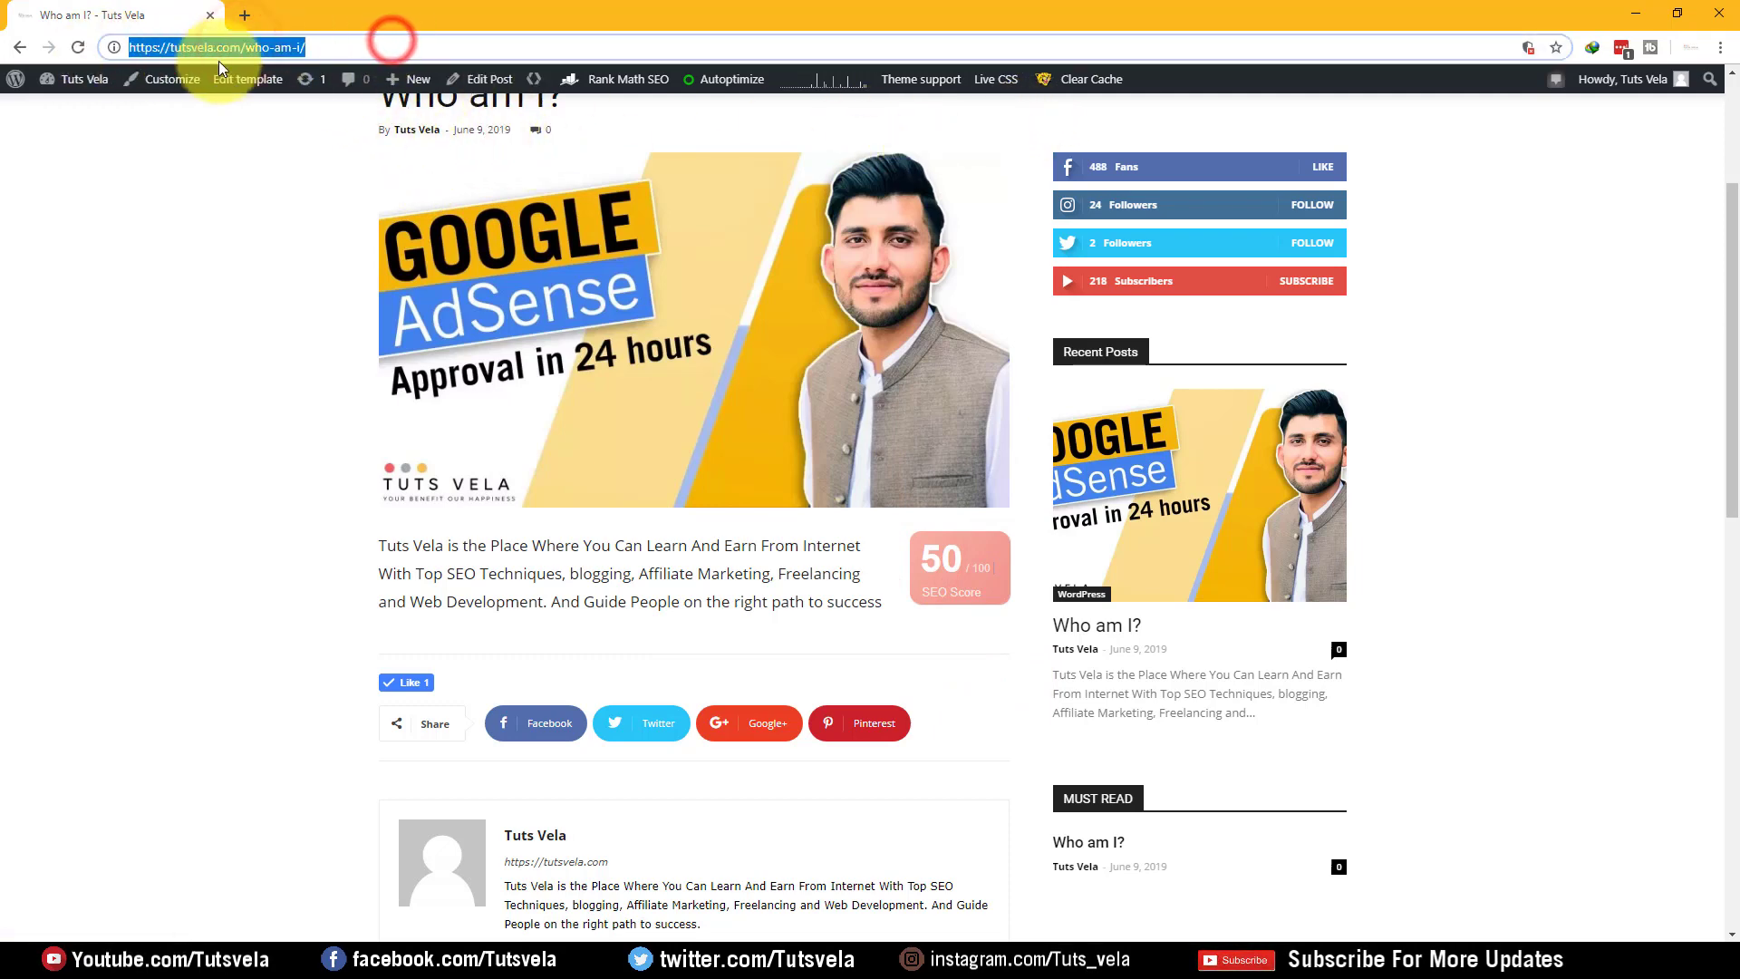
pyautogui.hotkey('ctrl', 'c')
pyautogui.hotkey('ctrl', 'shift', 'n')
pyautogui.hotkey('ctrl', 'v')
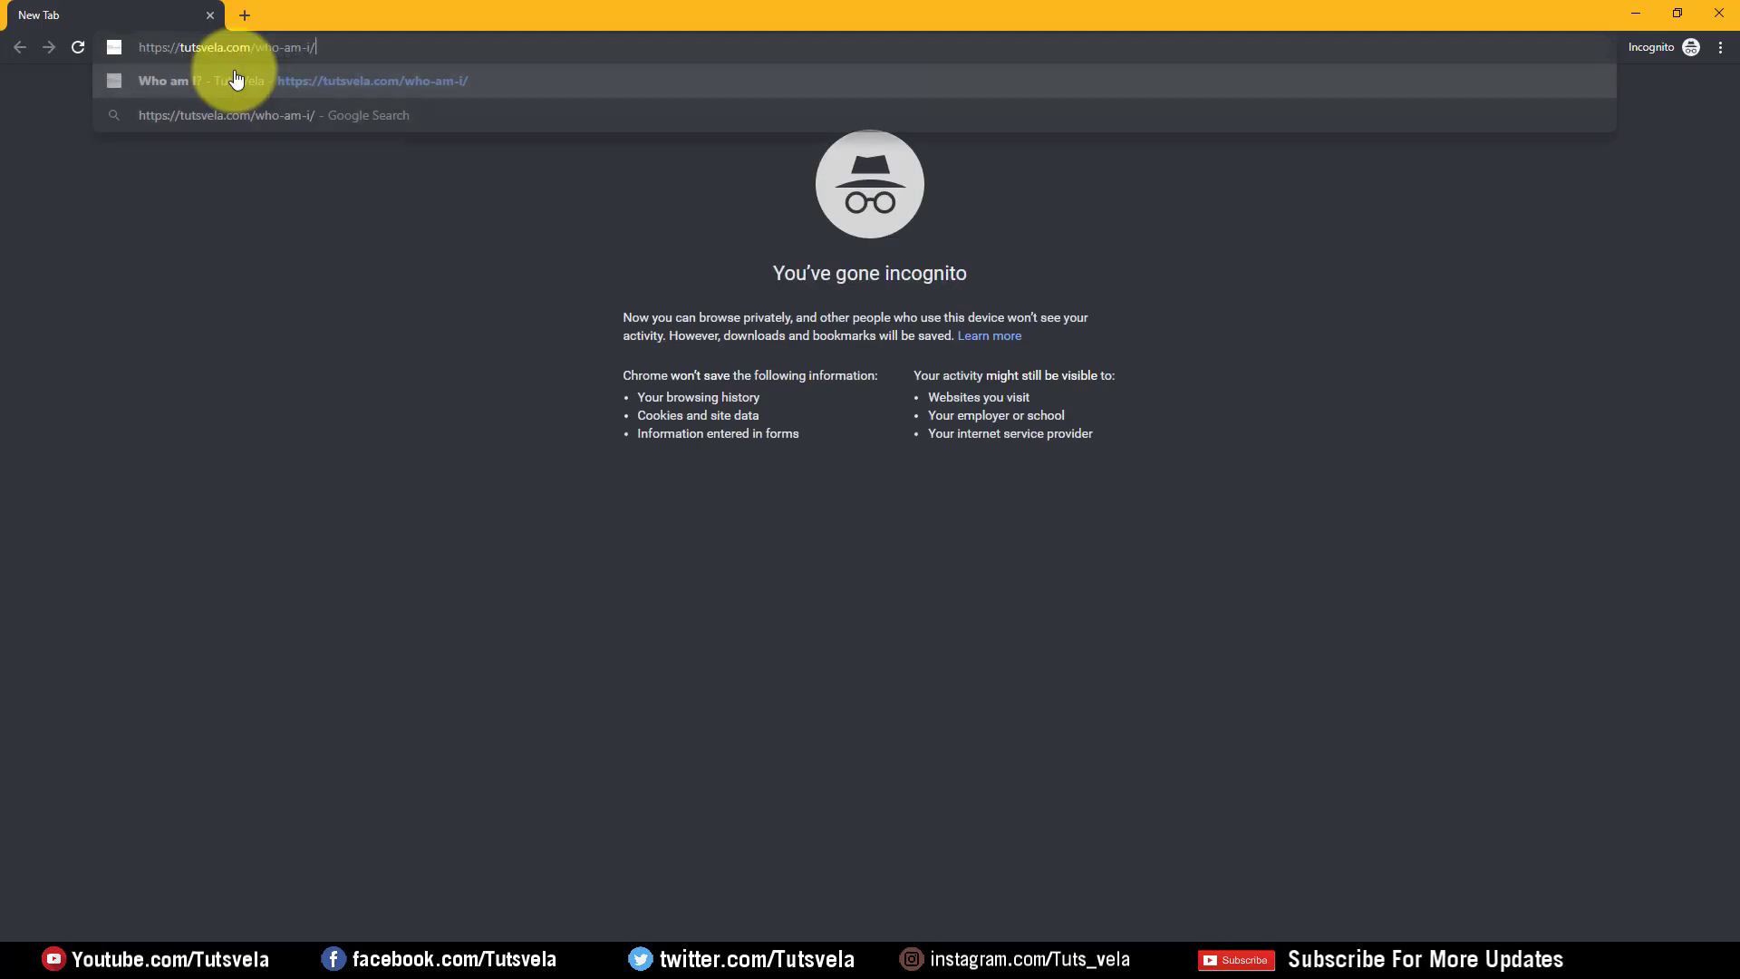
pyautogui.press('Return')
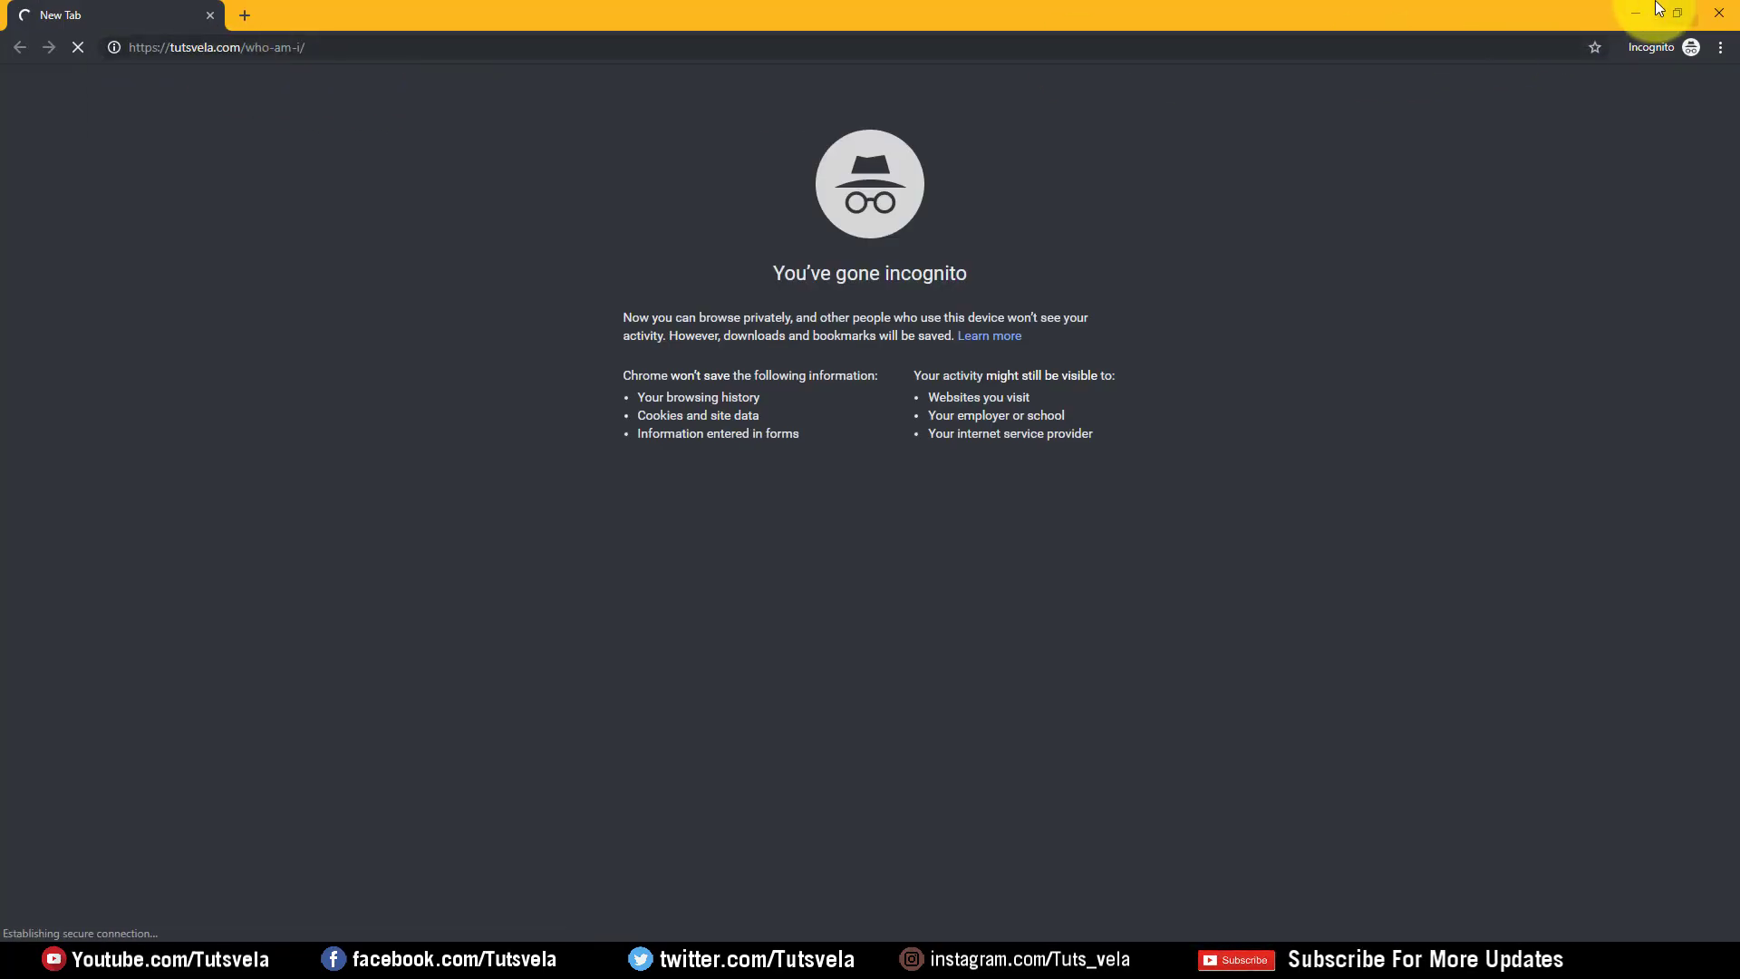
pyautogui.click(1636, 13)
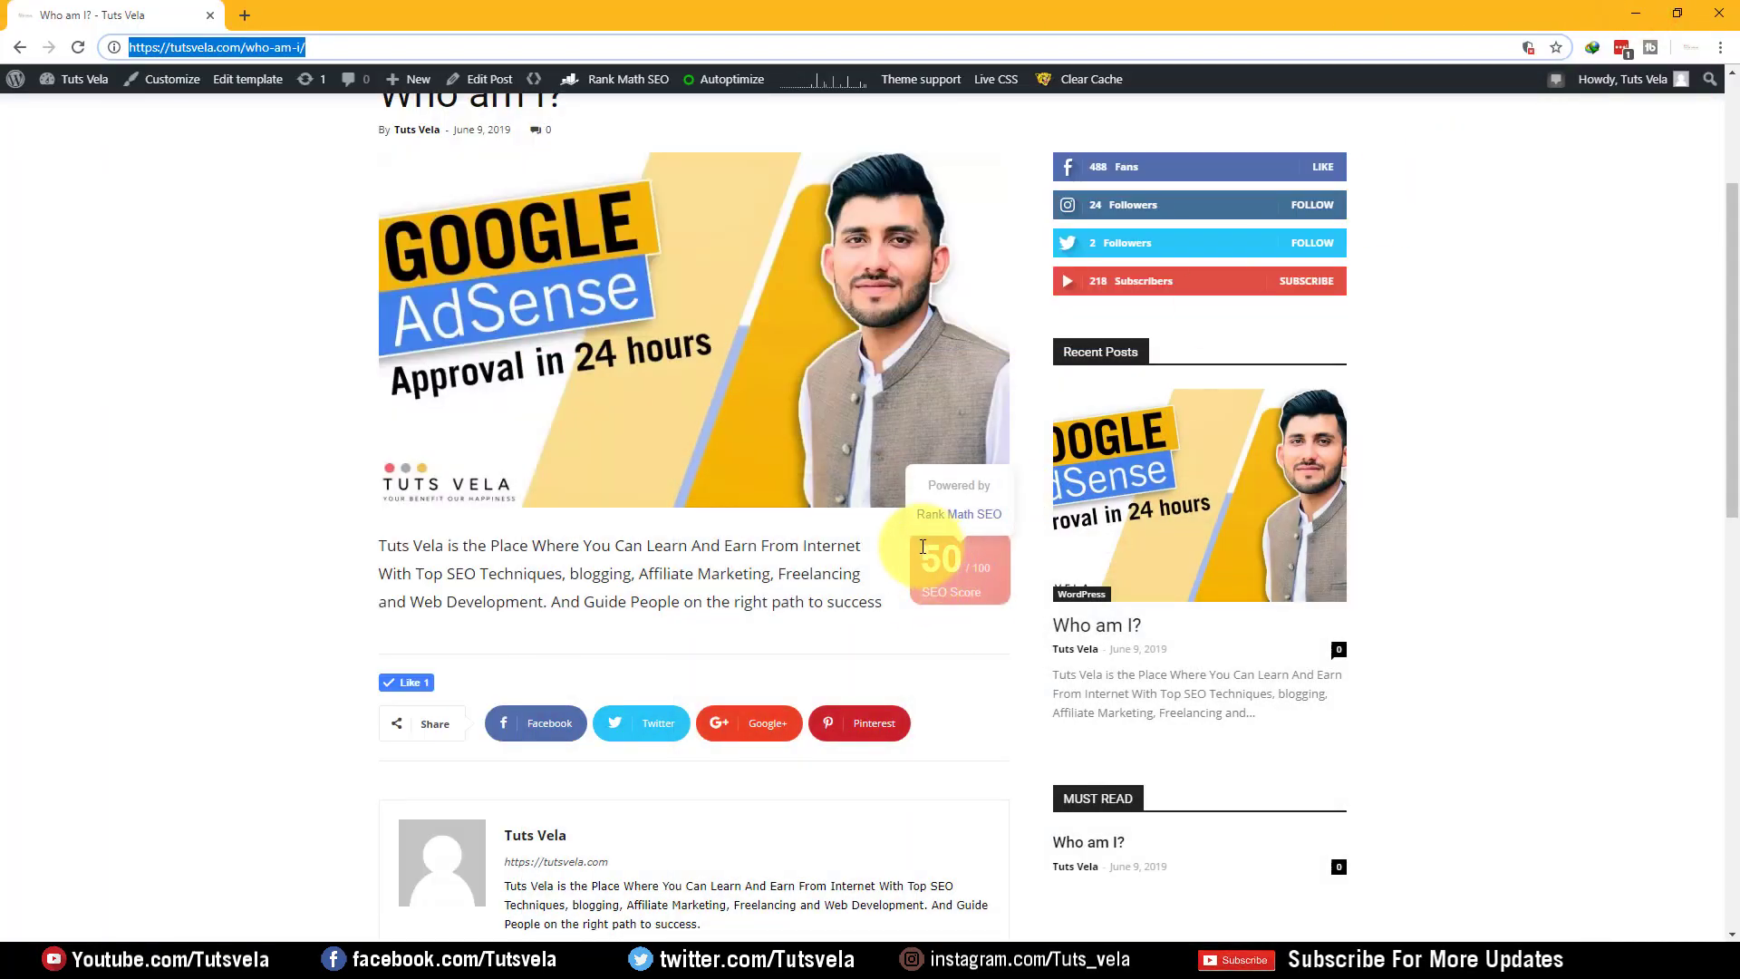
# - Recheck the post's SEO score badge, look in on the loading incognito window, and go back to the post's edit page
pyautogui.doubleClick(947, 559)
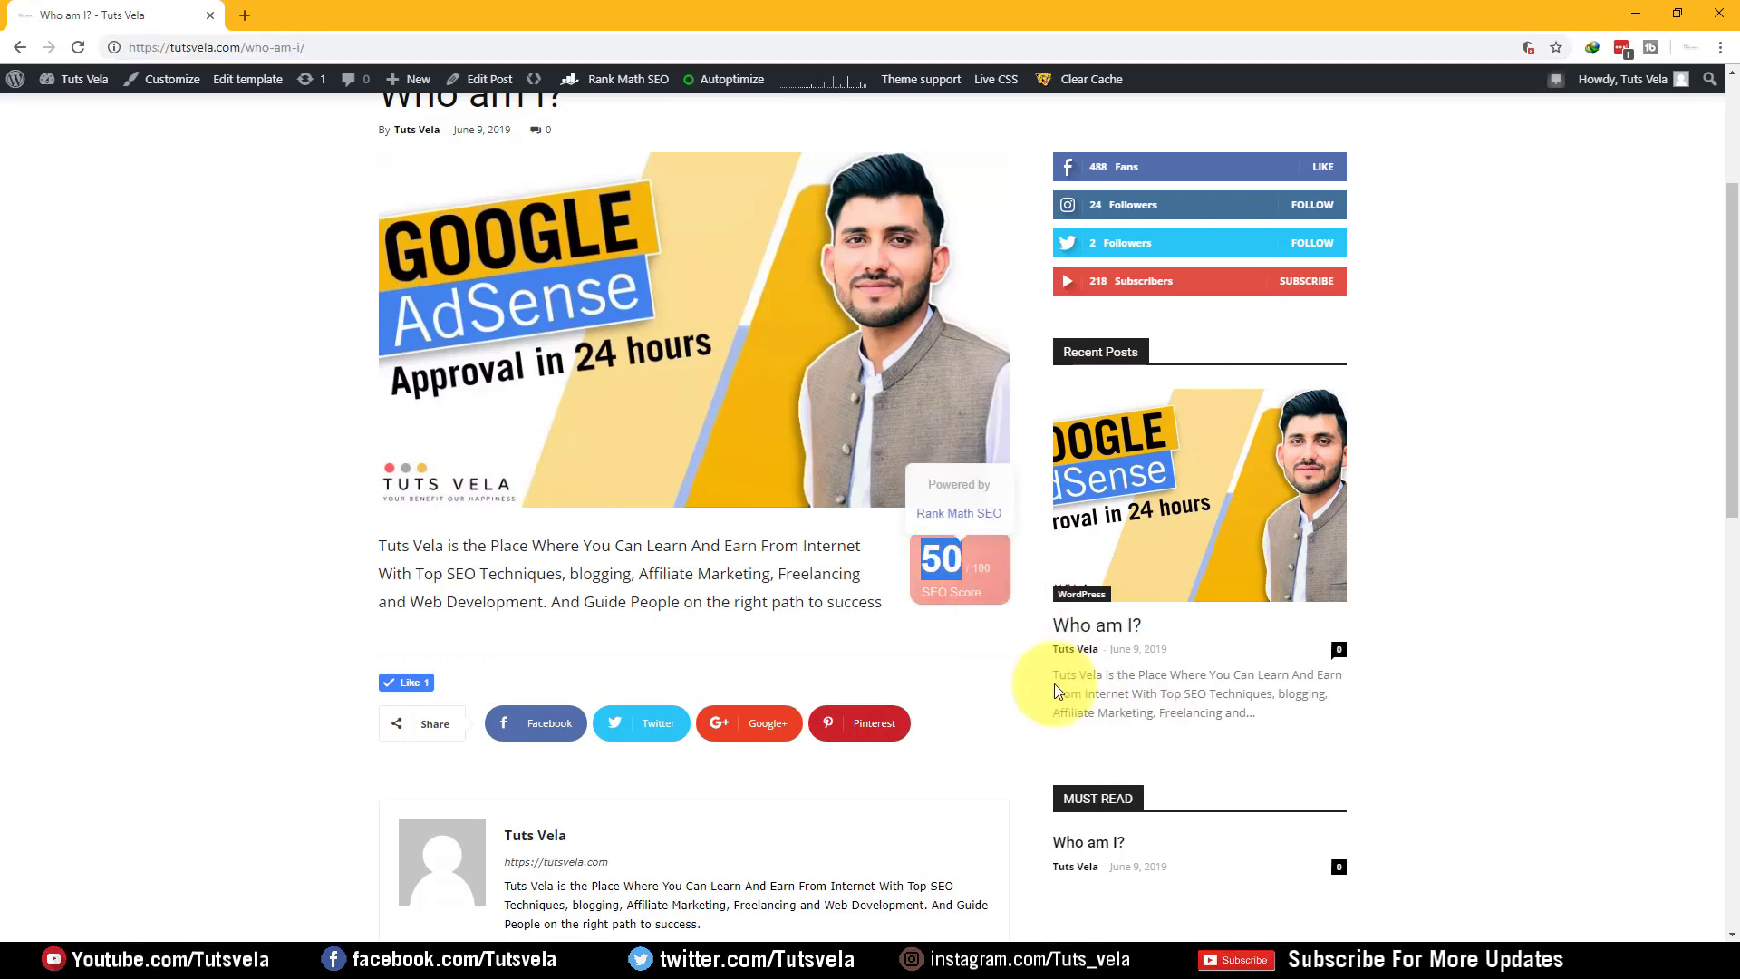
pyautogui.click(1327, 968)
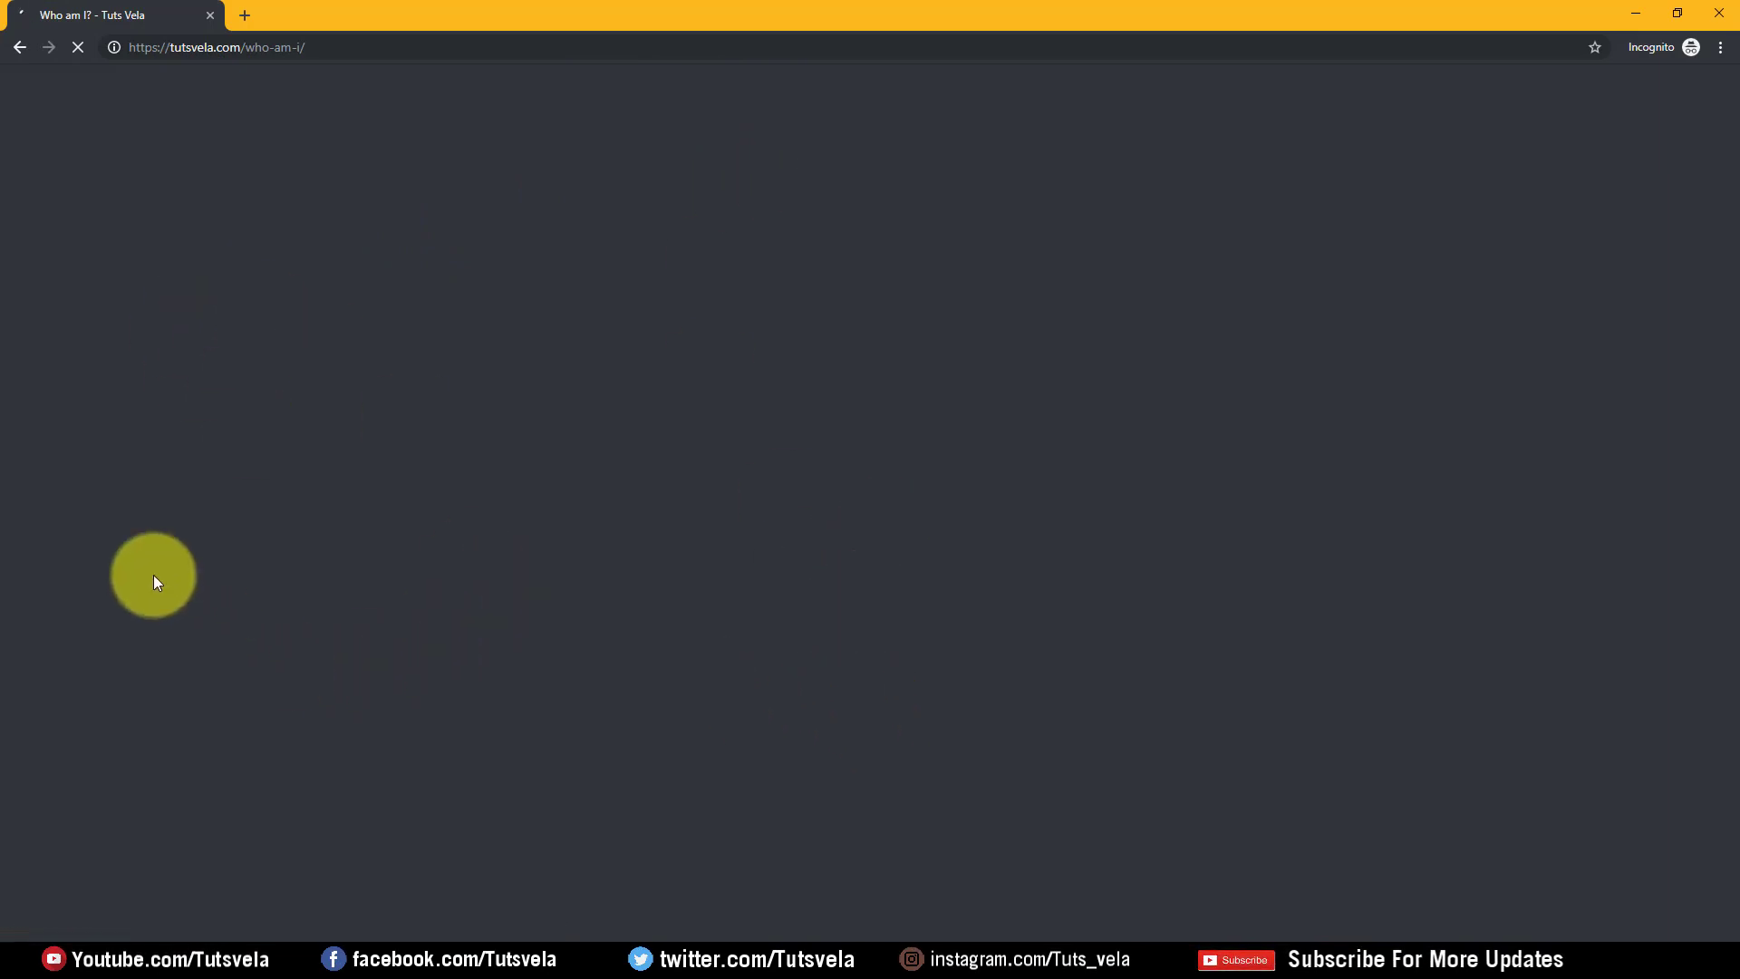
pyautogui.click(1636, 13)
pyautogui.click(1453, 522)
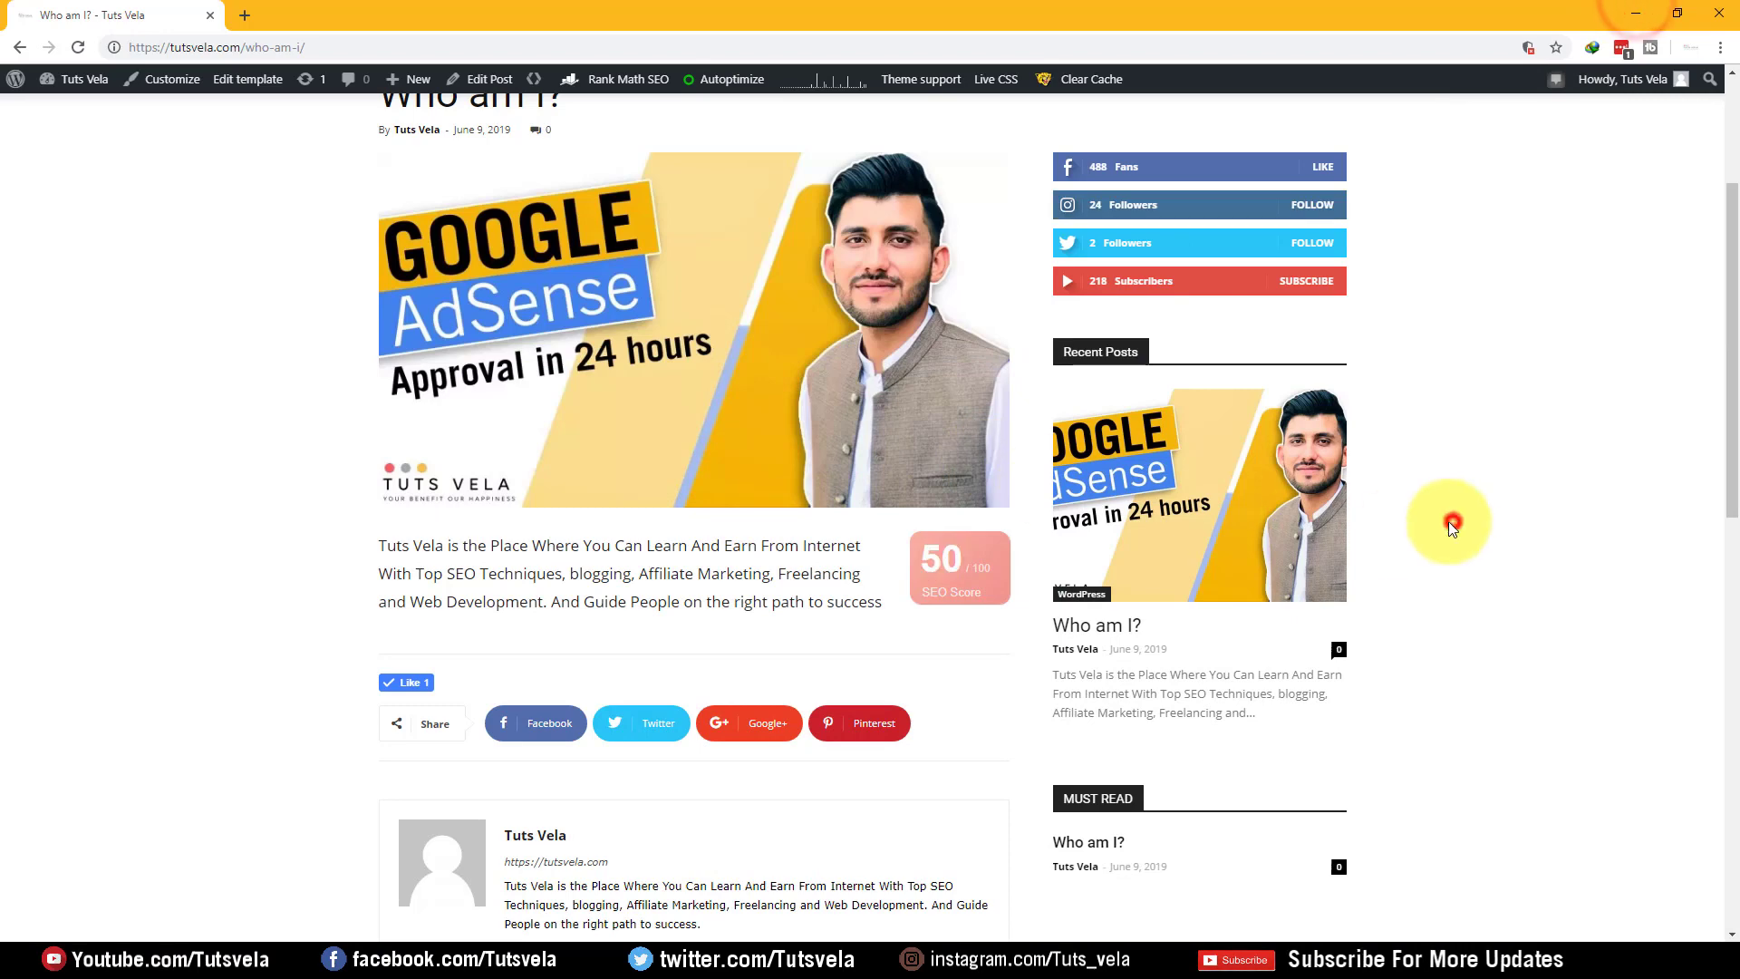
pyautogui.click(19, 47)
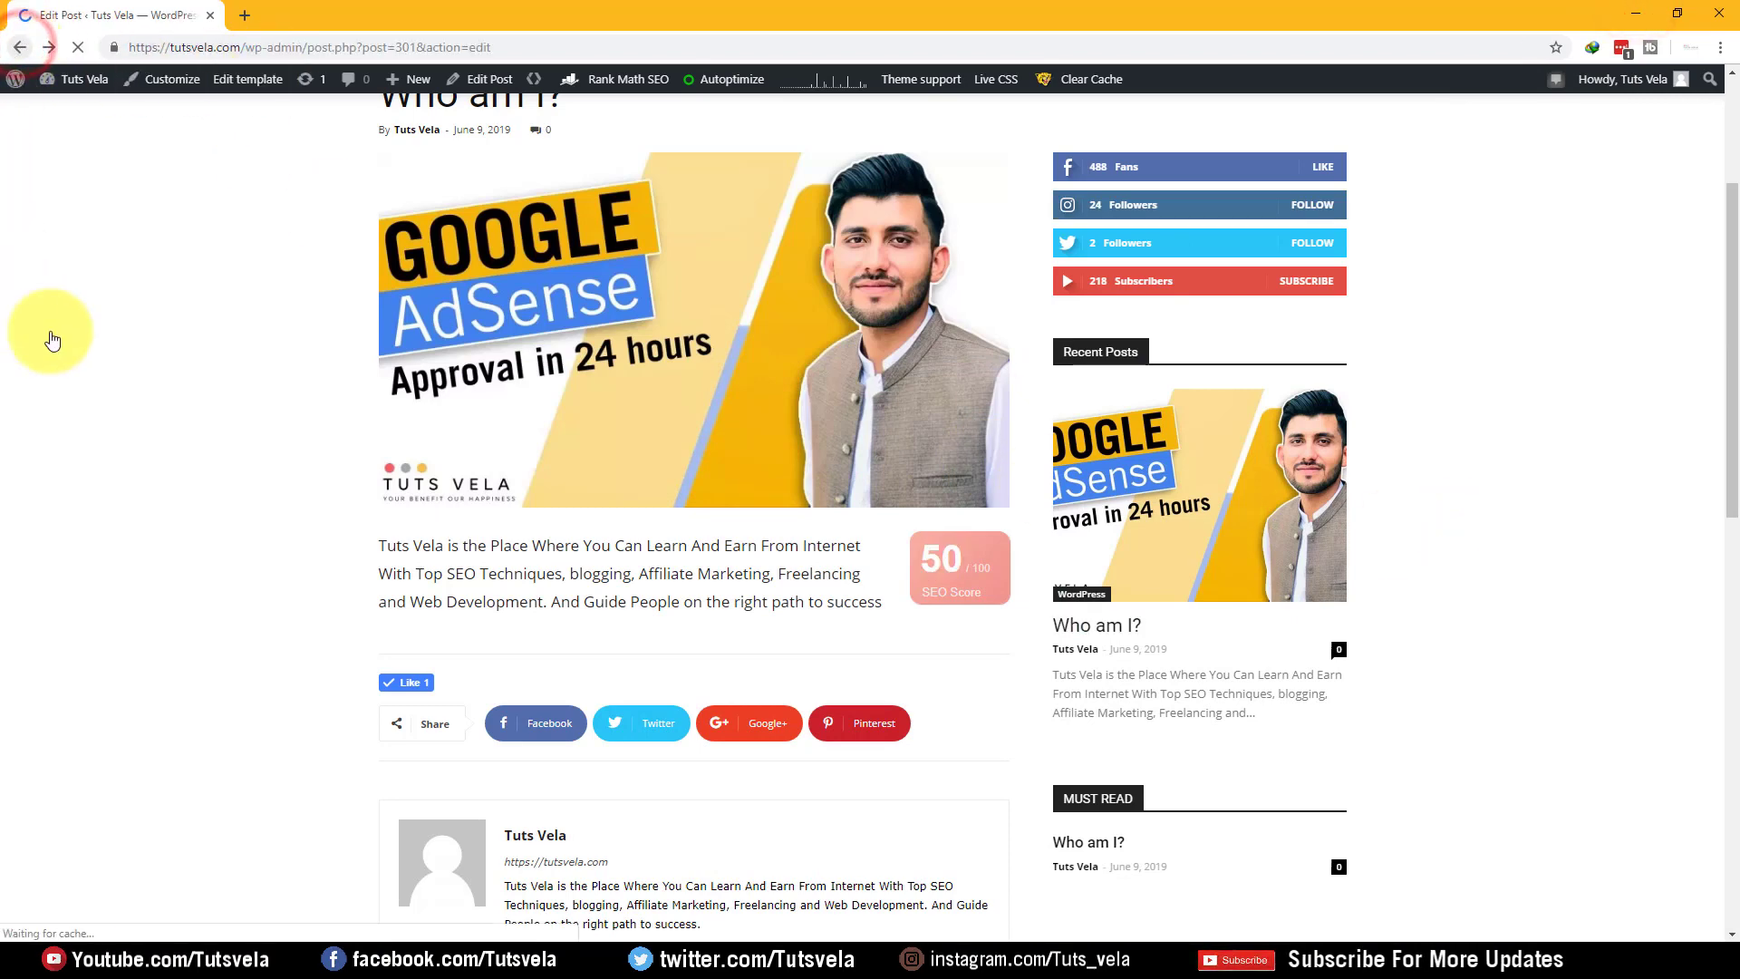
# - Check whether the SEO score badge shows on the post in the incognito window, and close that window
pyautogui.click(1354, 963)
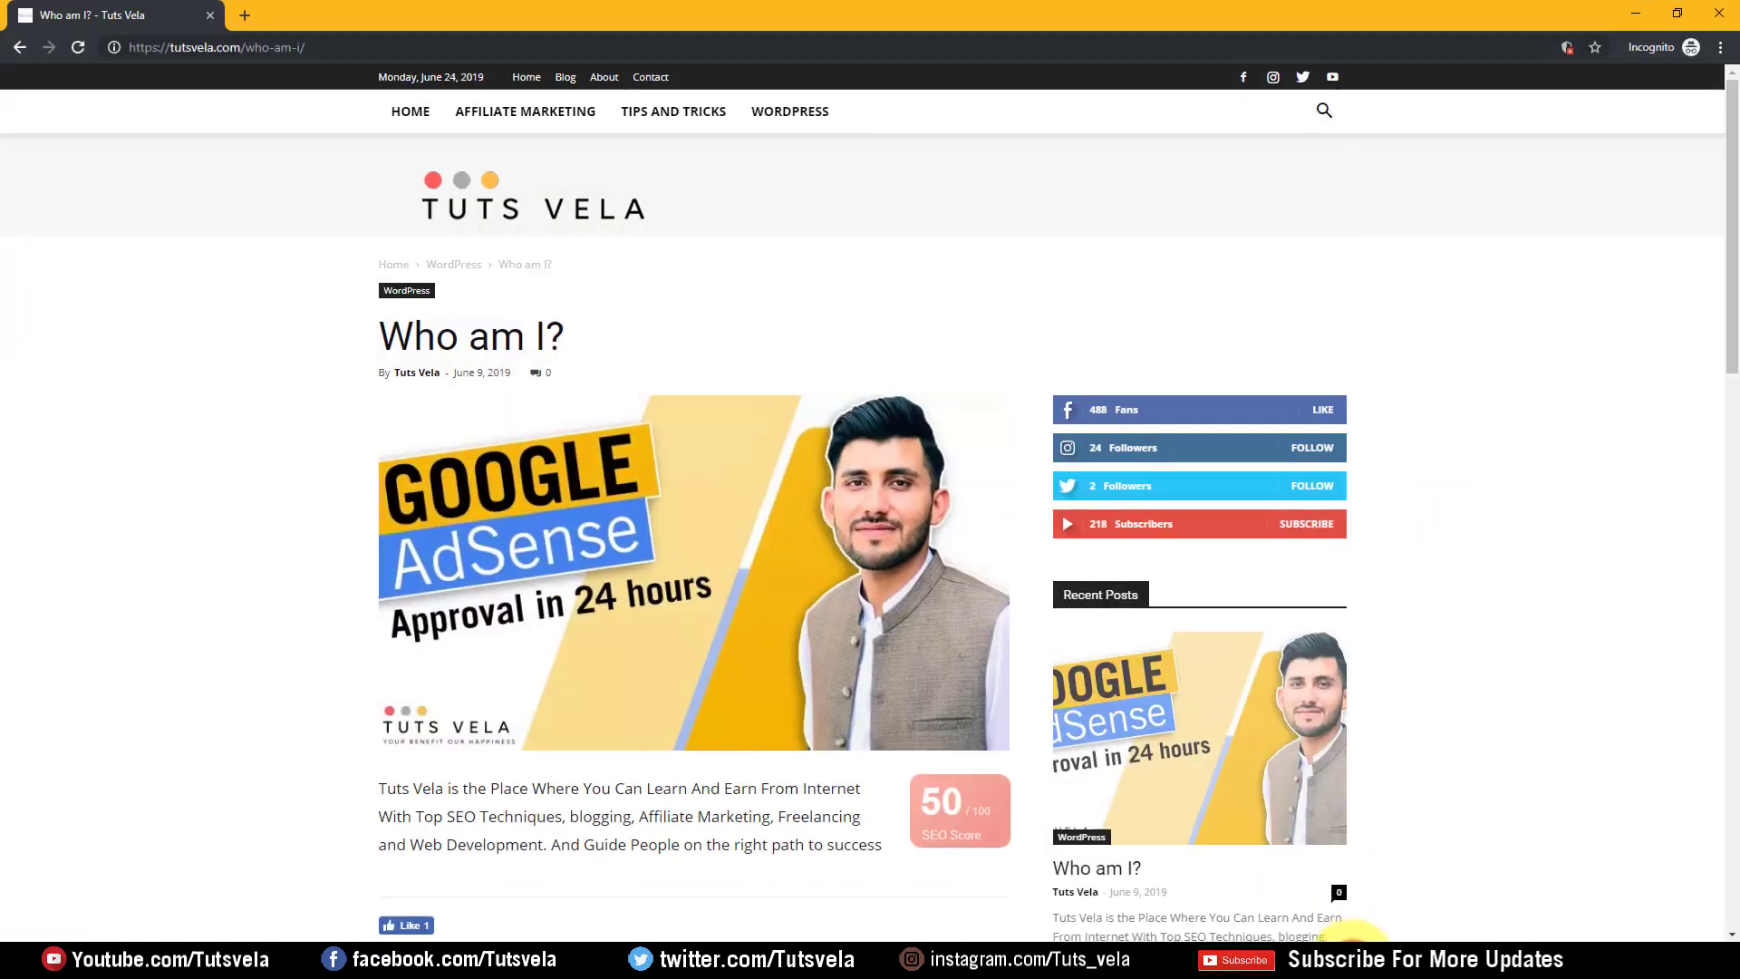
pyautogui.scroll(-1, 780, 498)
pyautogui.scroll(-2, 781, 497)
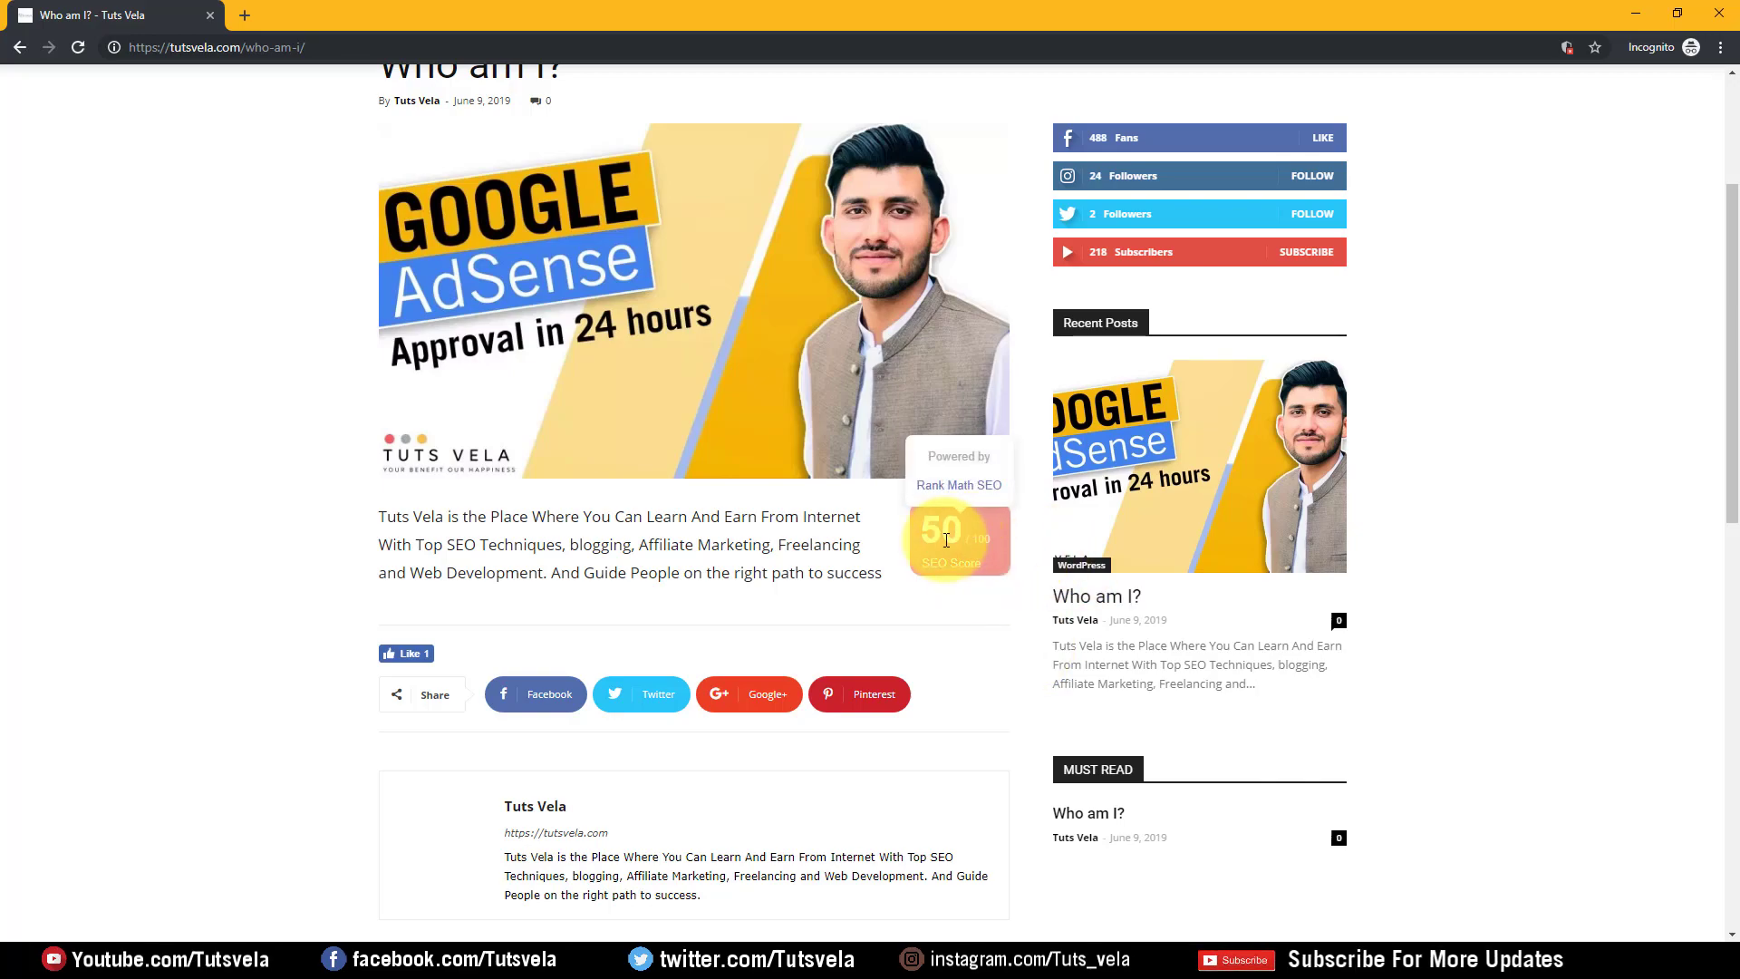
pyautogui.click(1720, 13)
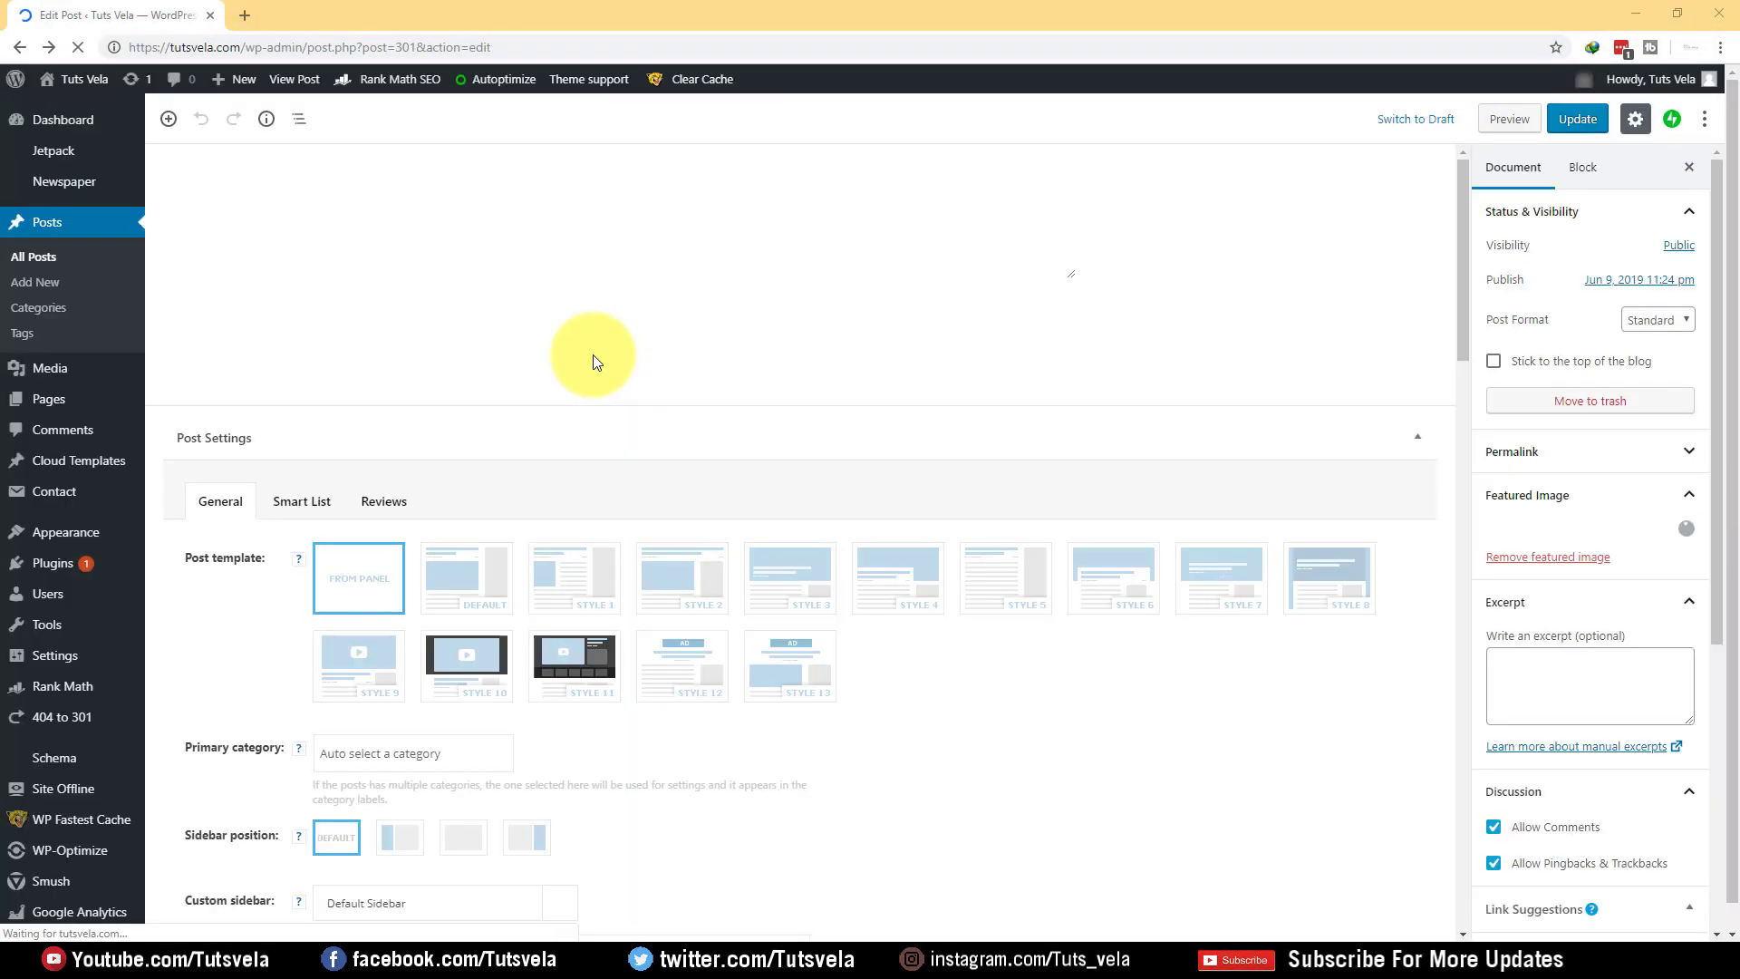
# - Open the Posts section of Rank Math's Titles & Meta settings
pyautogui.moveTo(109, 575)
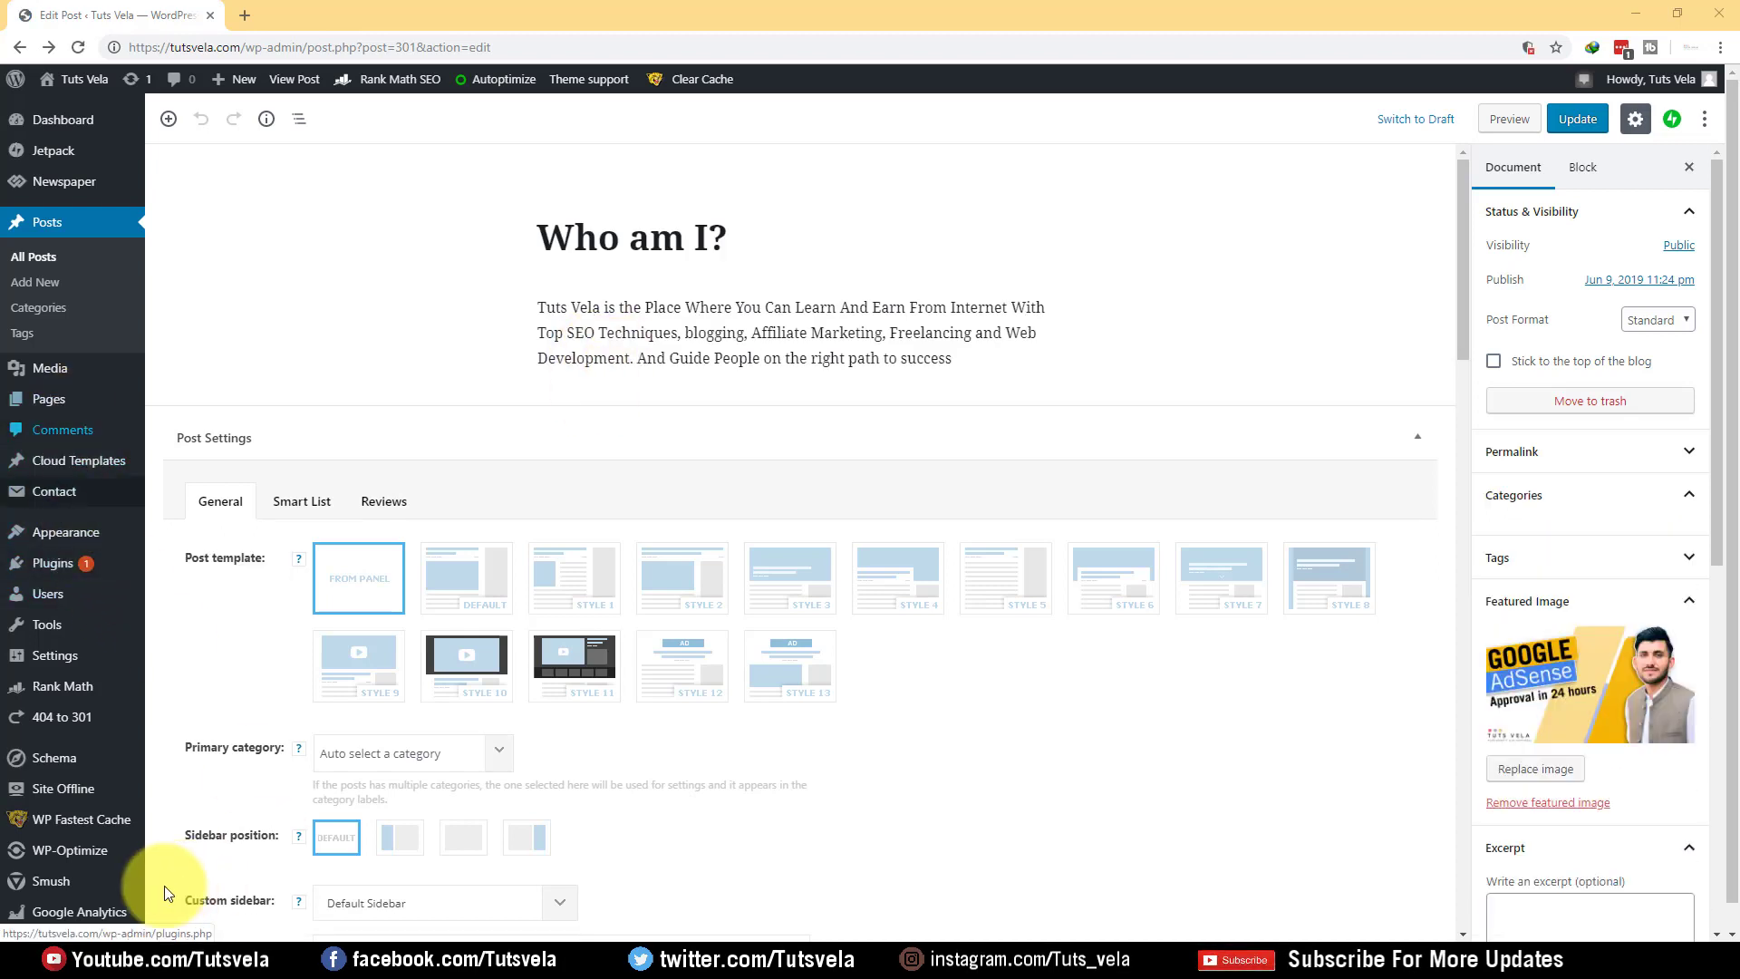
pyautogui.scroll(-1, 90, 805)
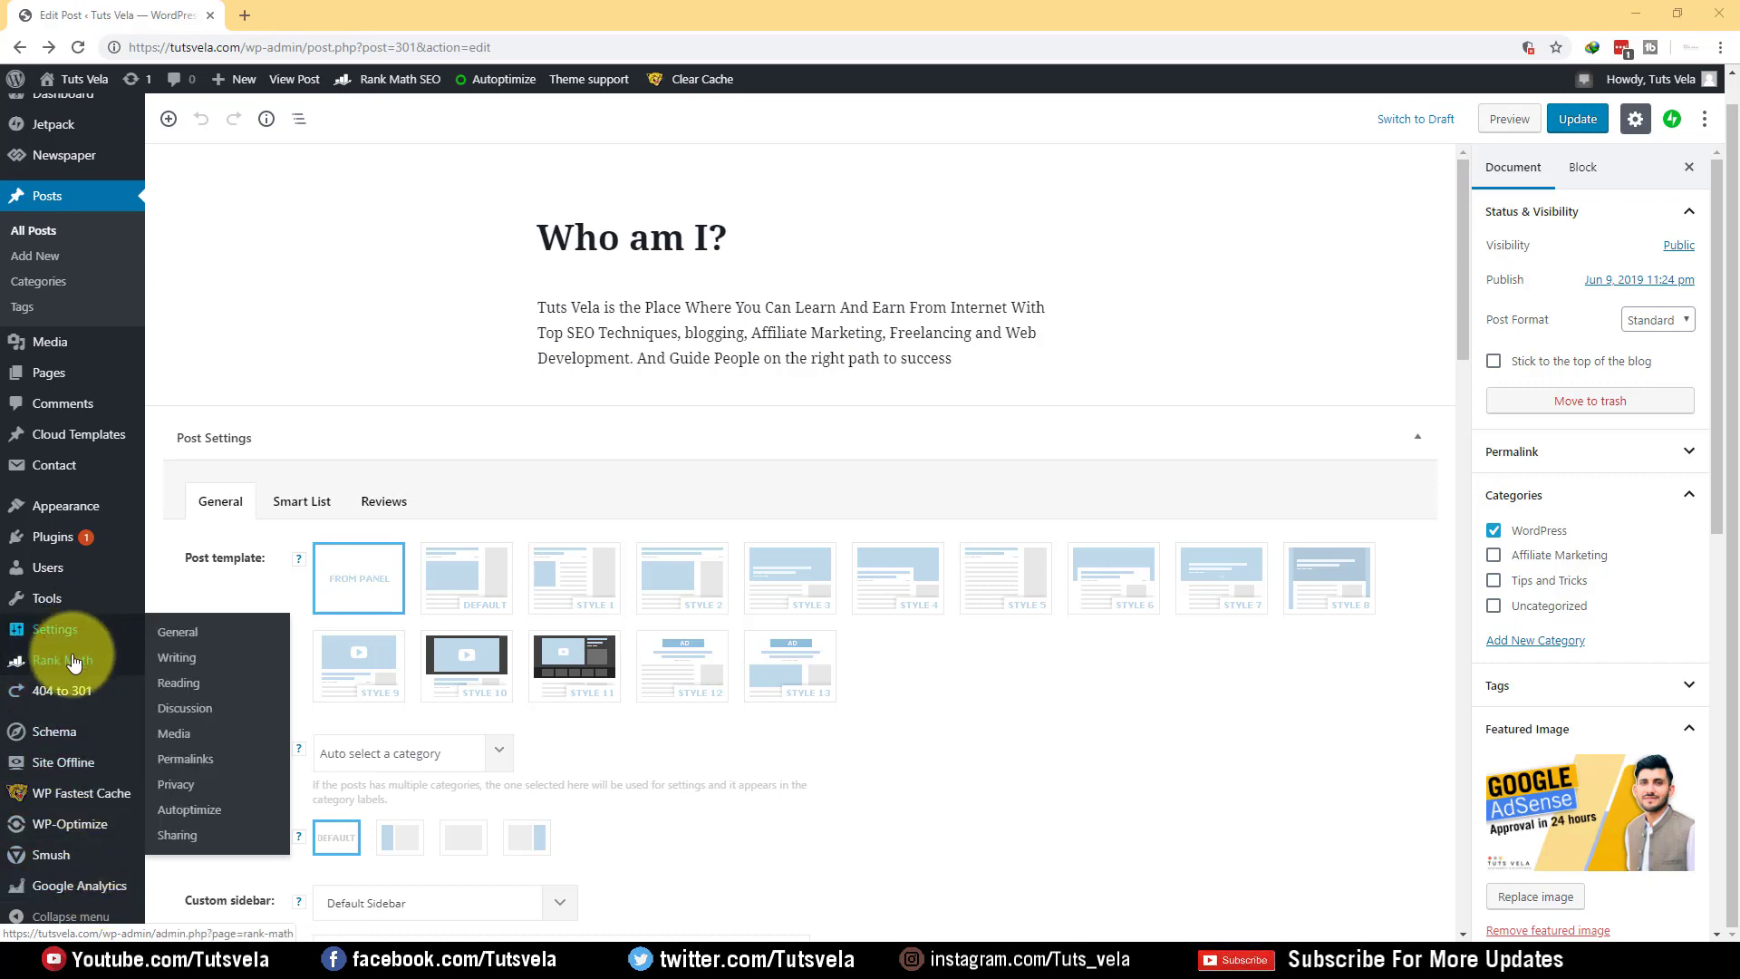
pyautogui.moveTo(82, 660)
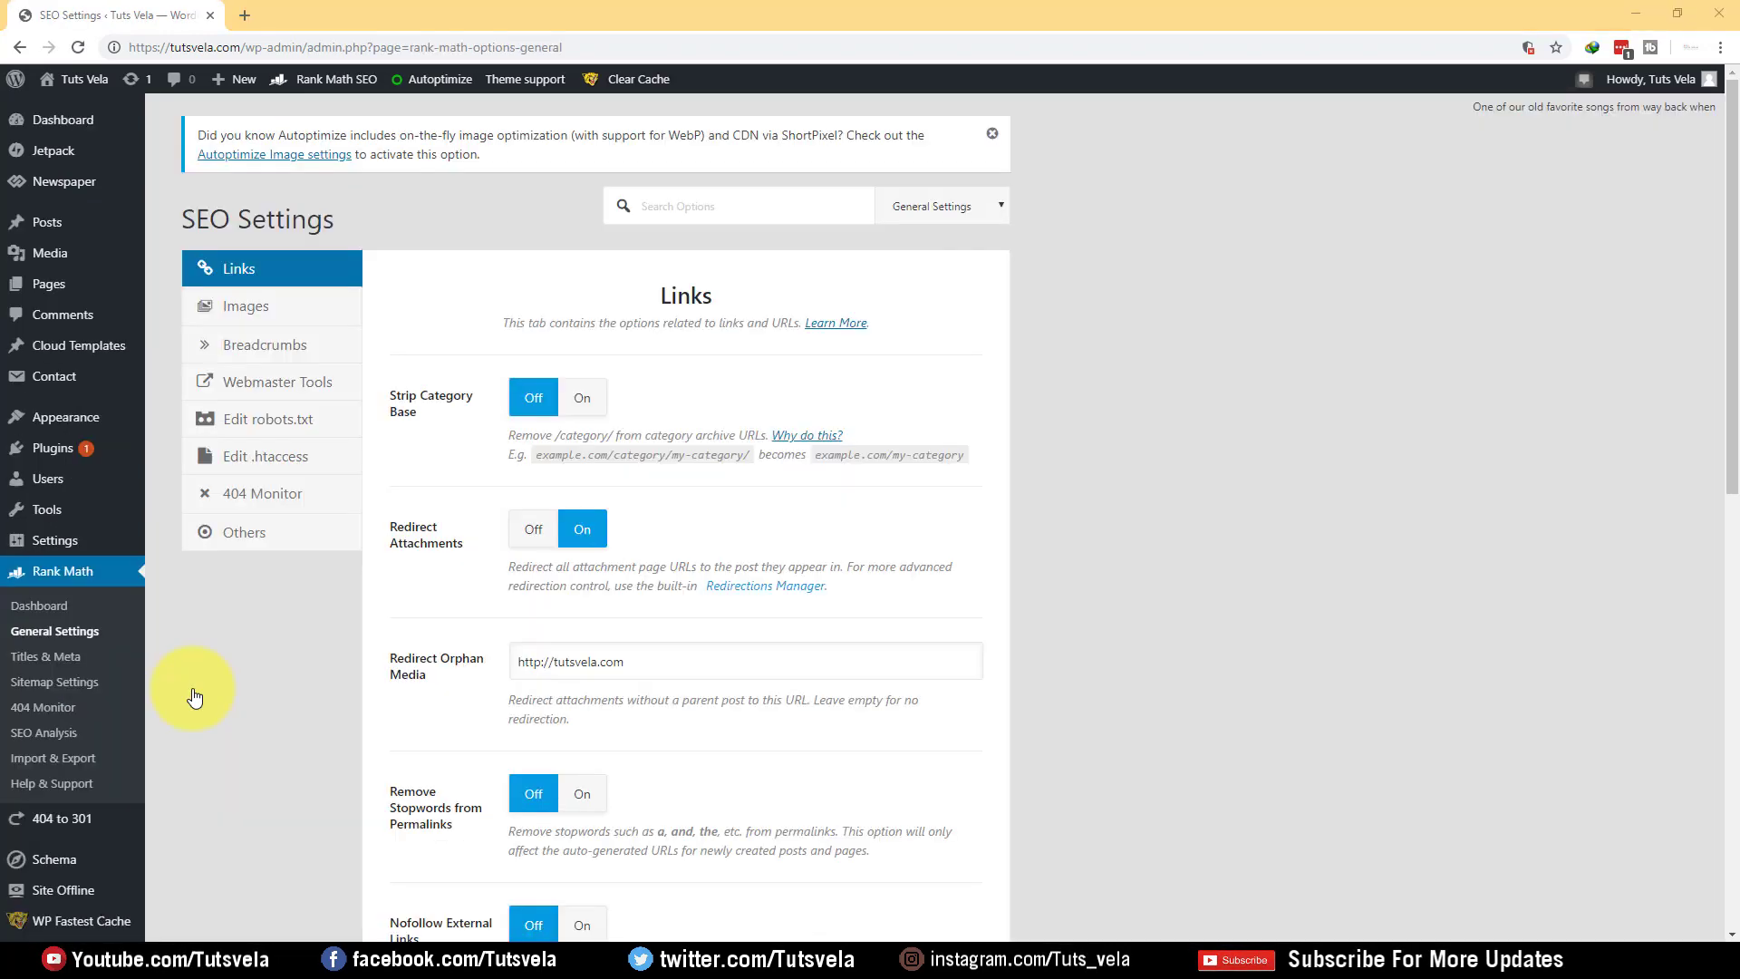
pyautogui.click(19, 661)
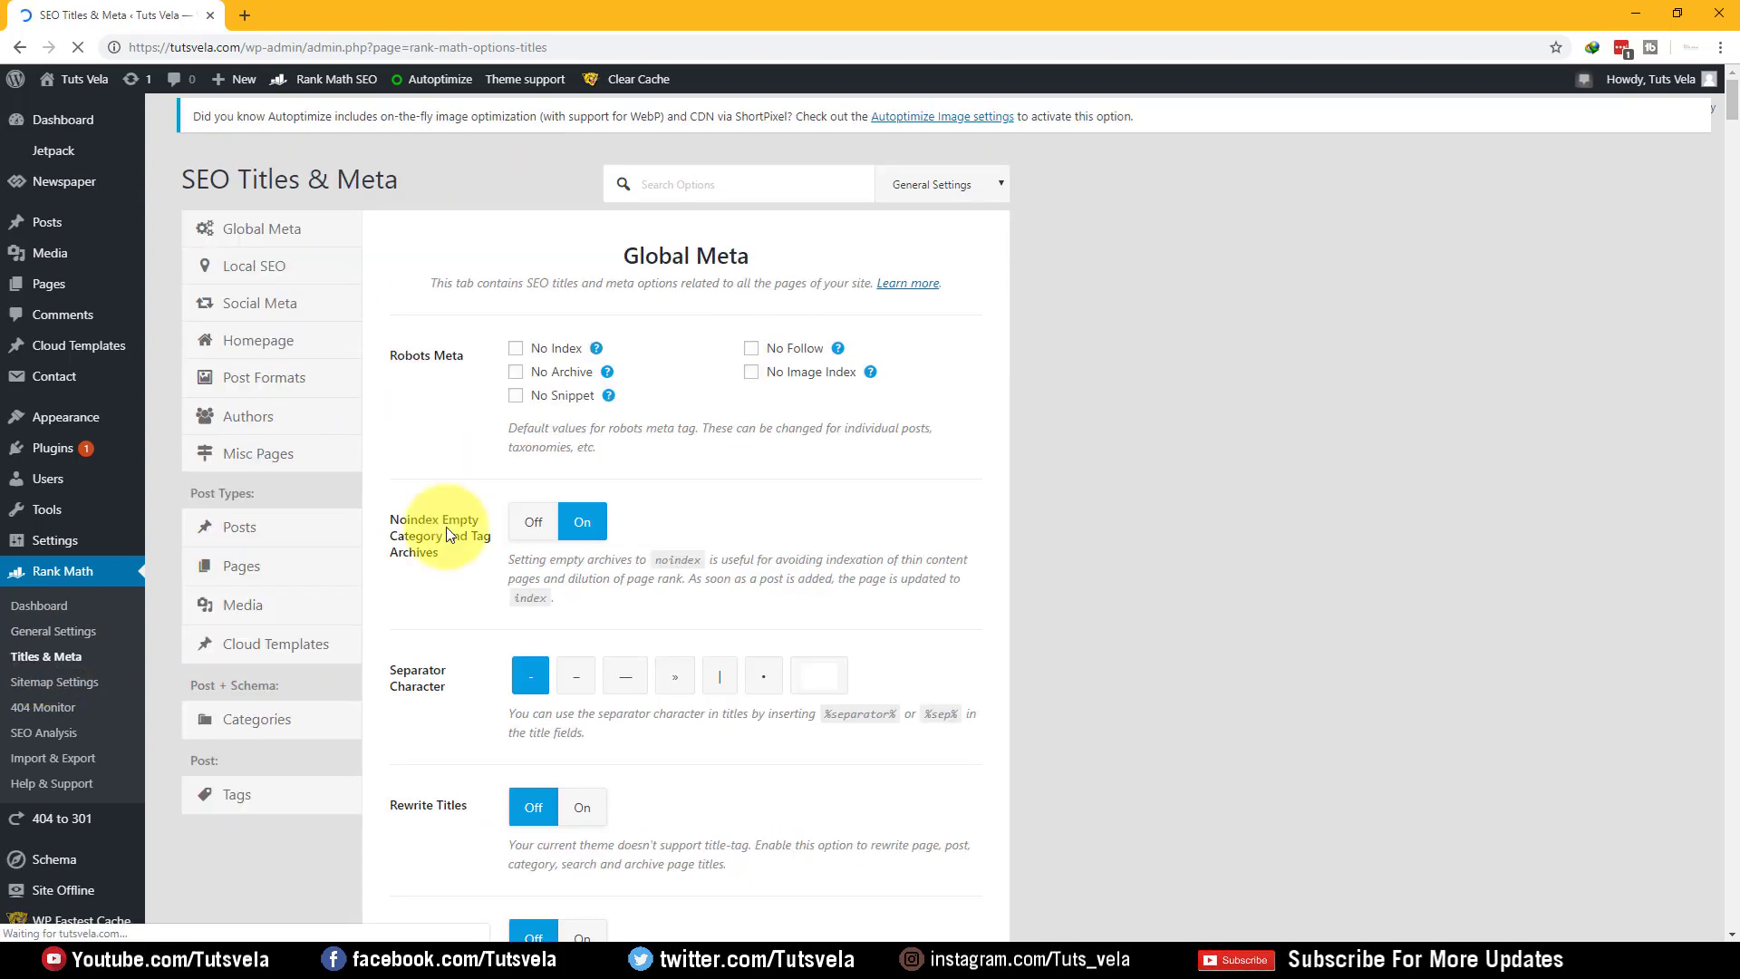
pyautogui.click(262, 576)
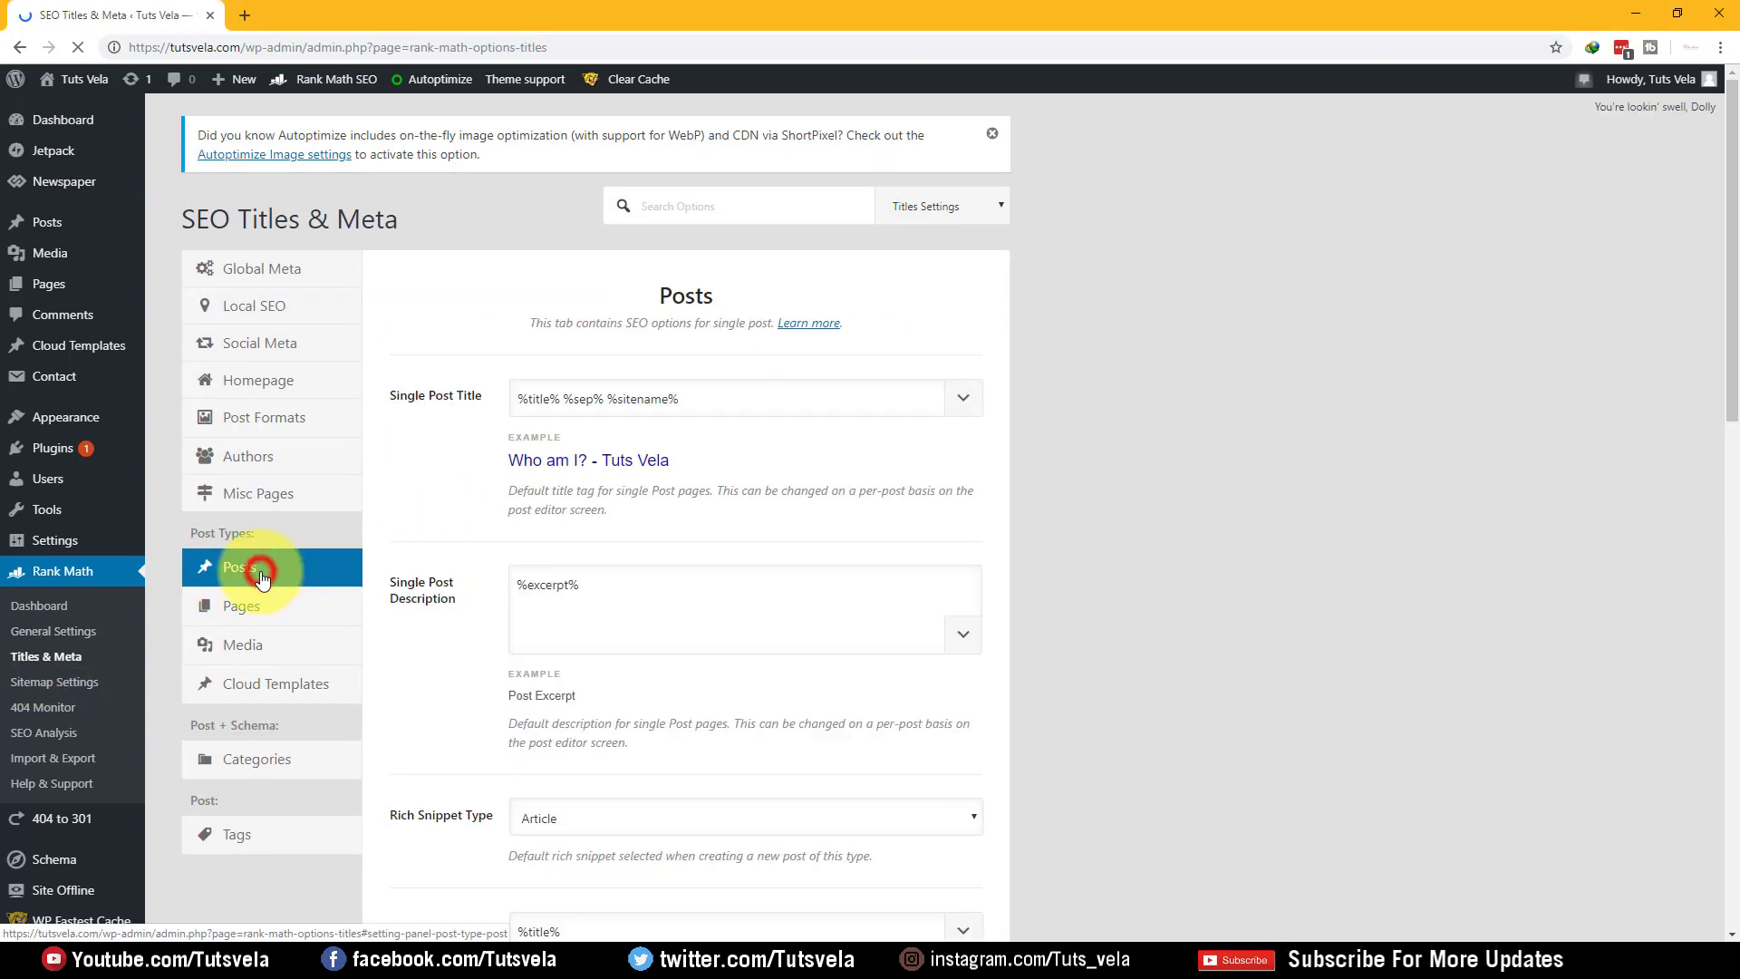
# - Turn off Add SEO Meta Box for the Posts post type and save the changes
pyautogui.scroll(-12, 389, 468)
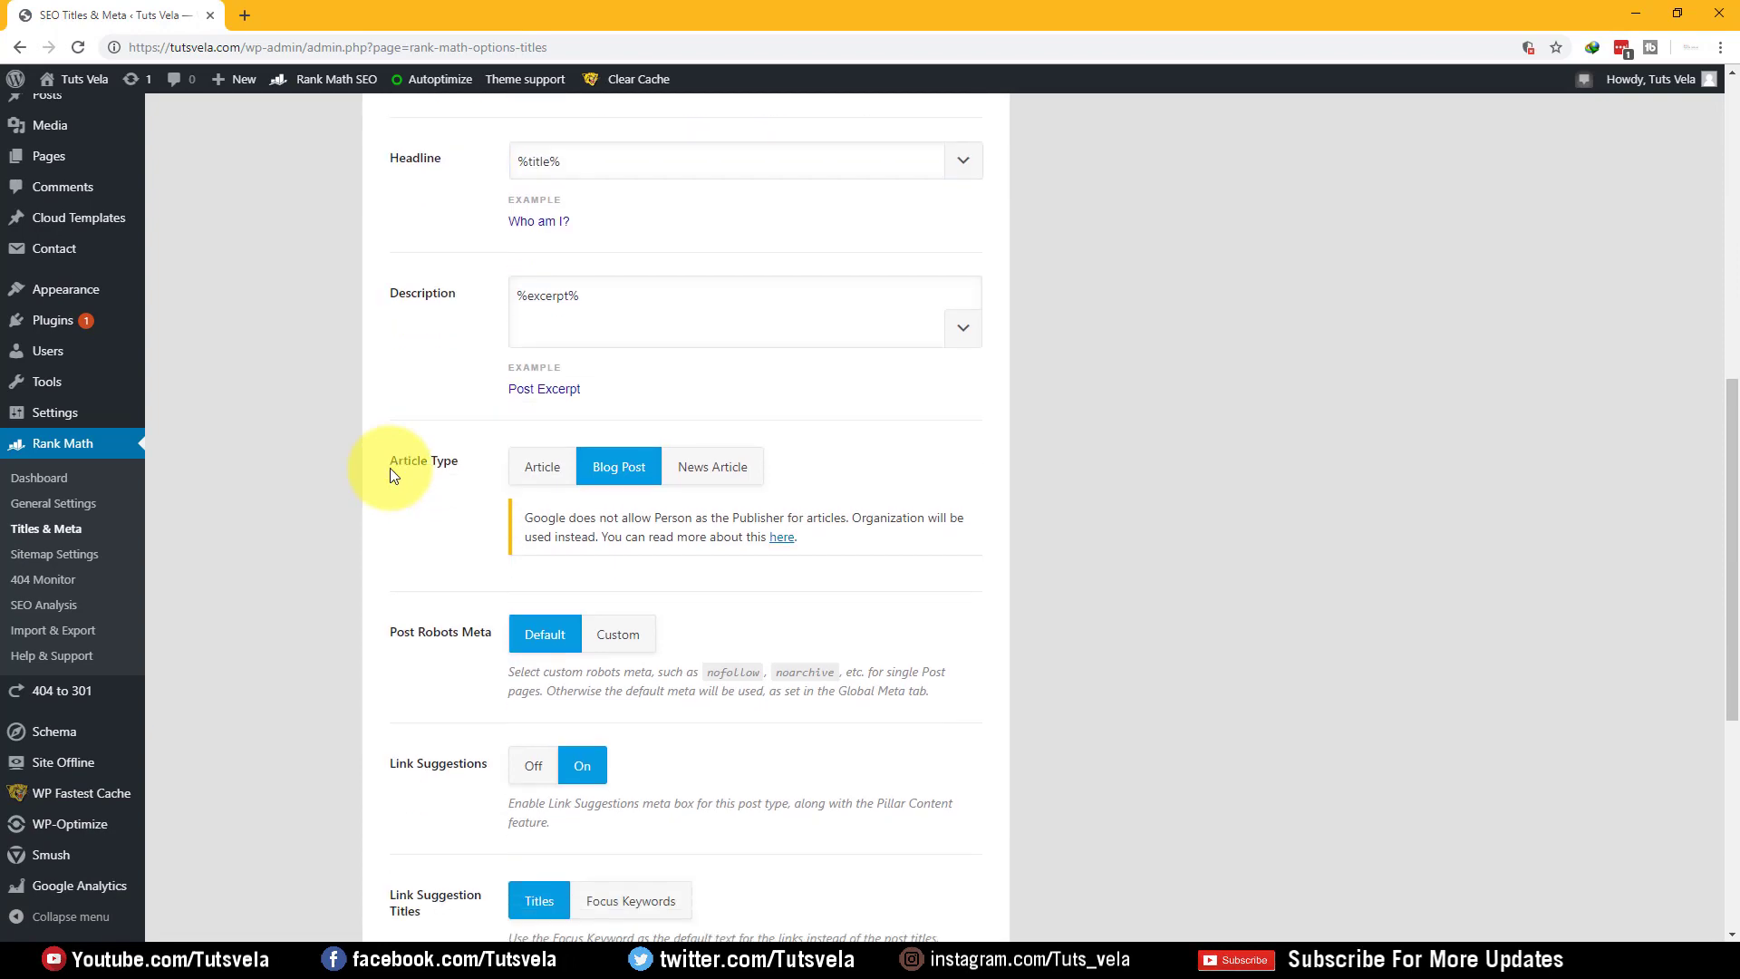
pyautogui.scroll(-2, 389, 468)
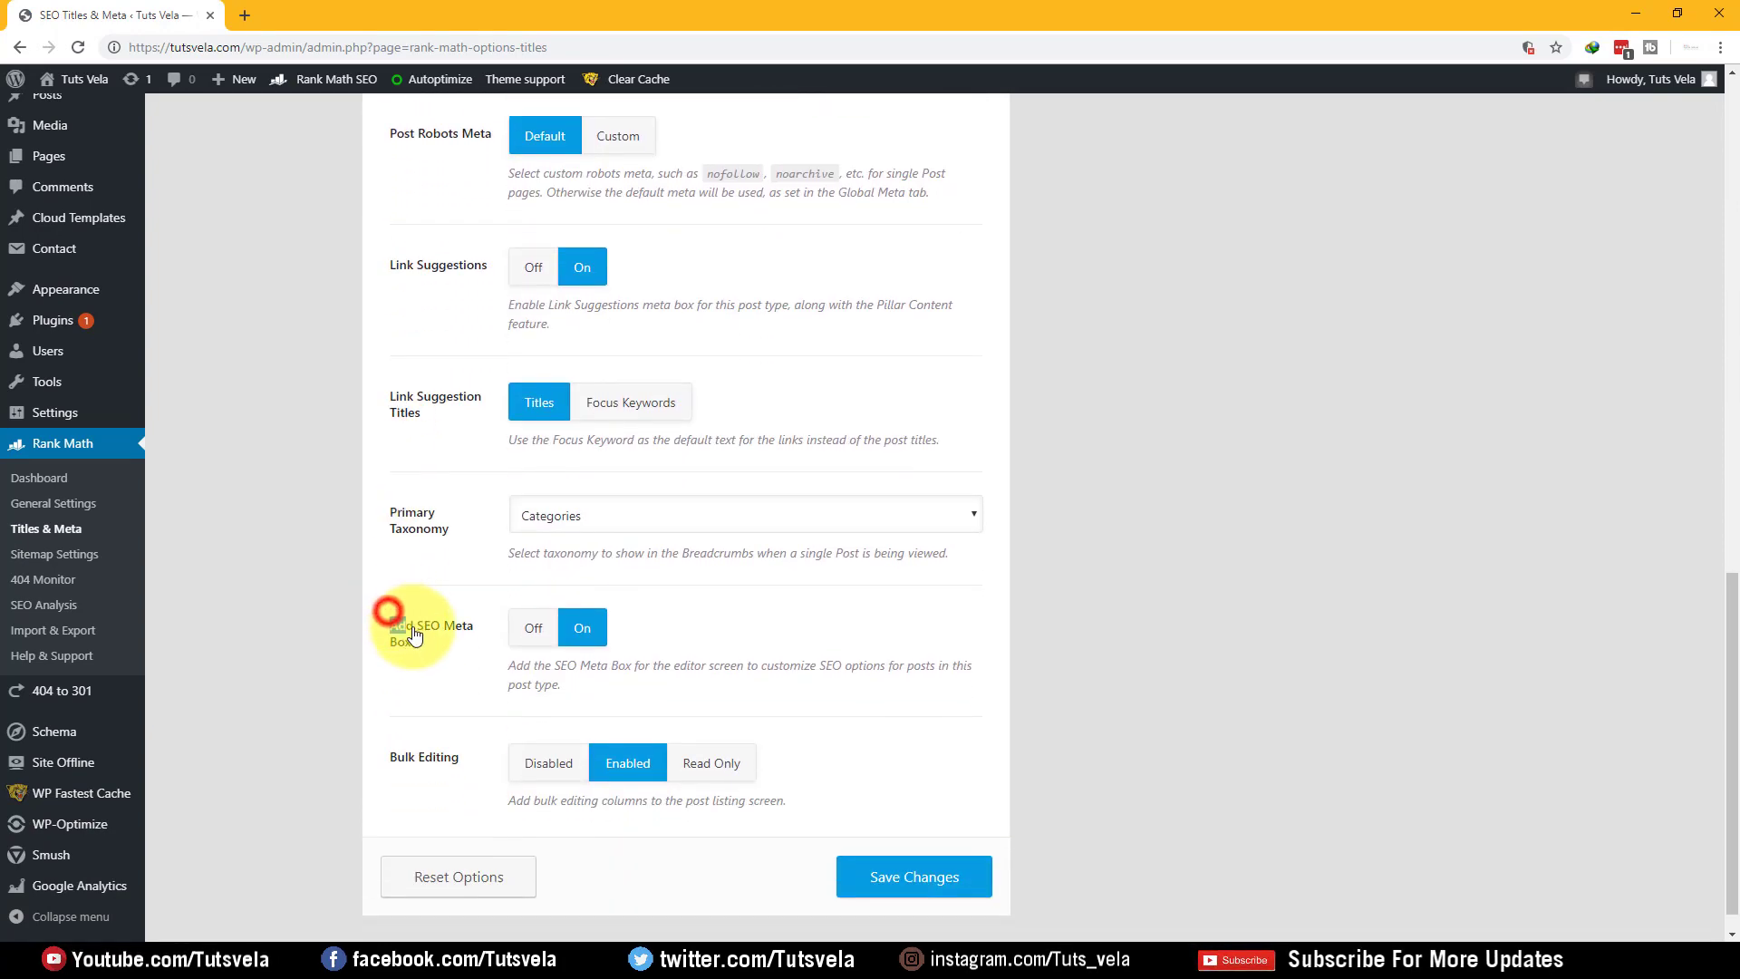
pyautogui.moveTo(412, 635); pyautogui.dragTo(427, 649)
pyautogui.click(523, 639)
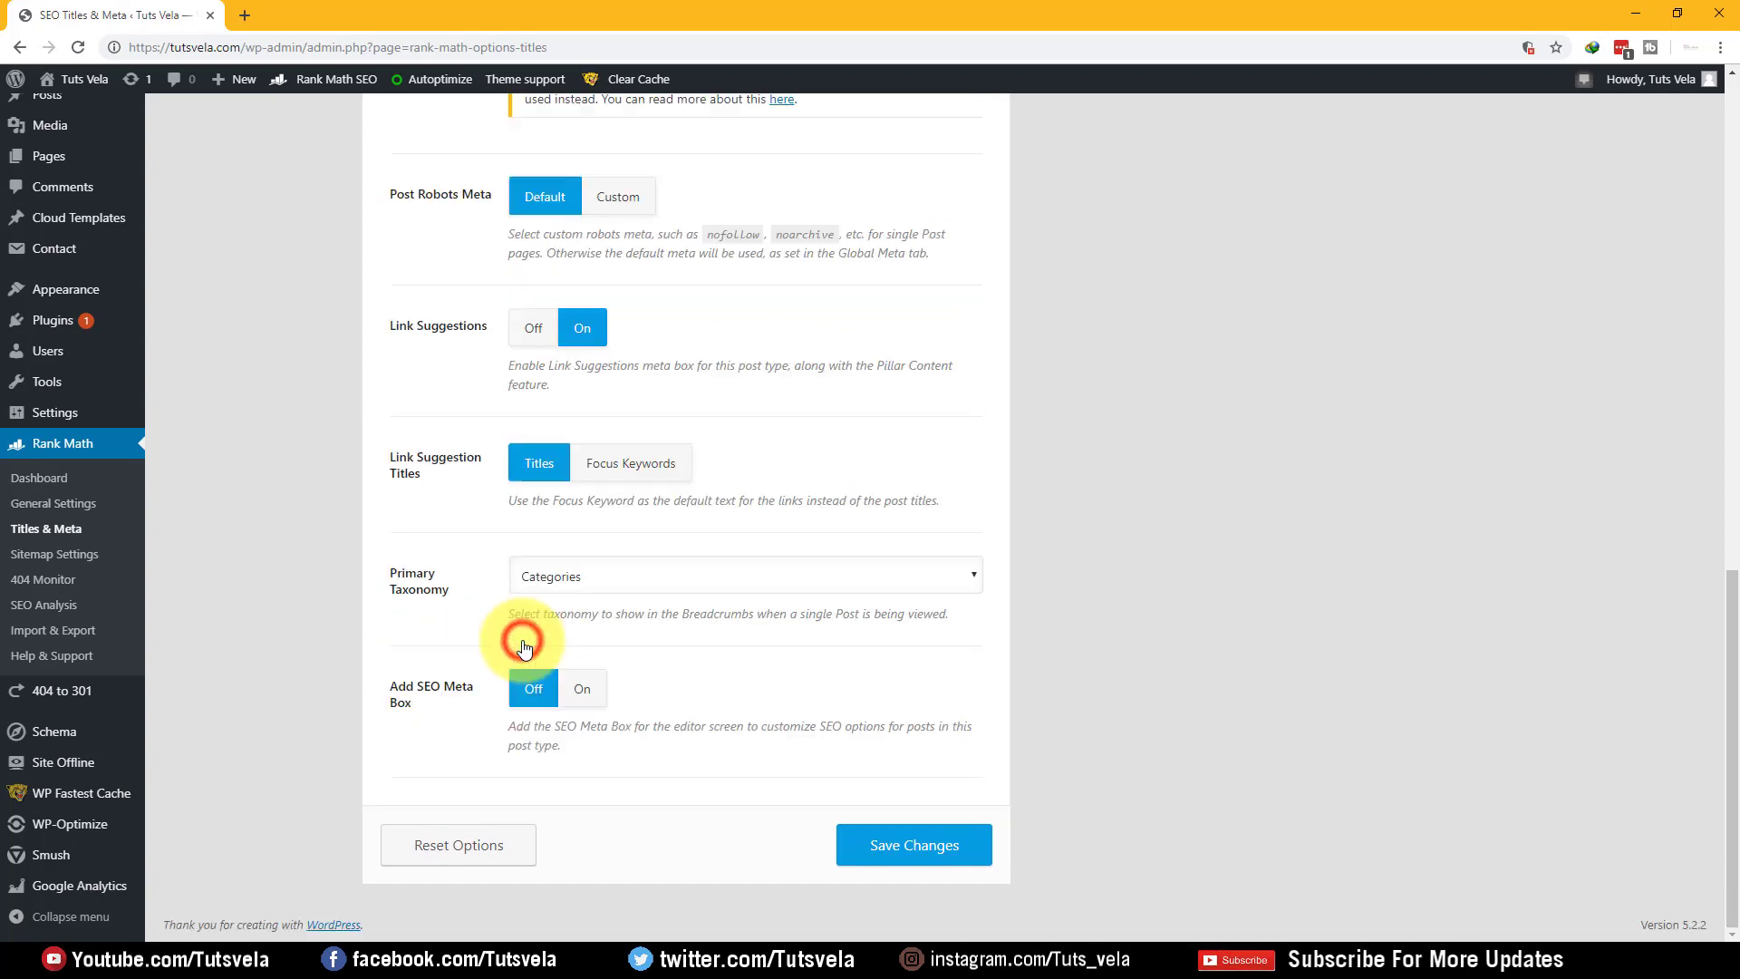
pyautogui.click(968, 852)
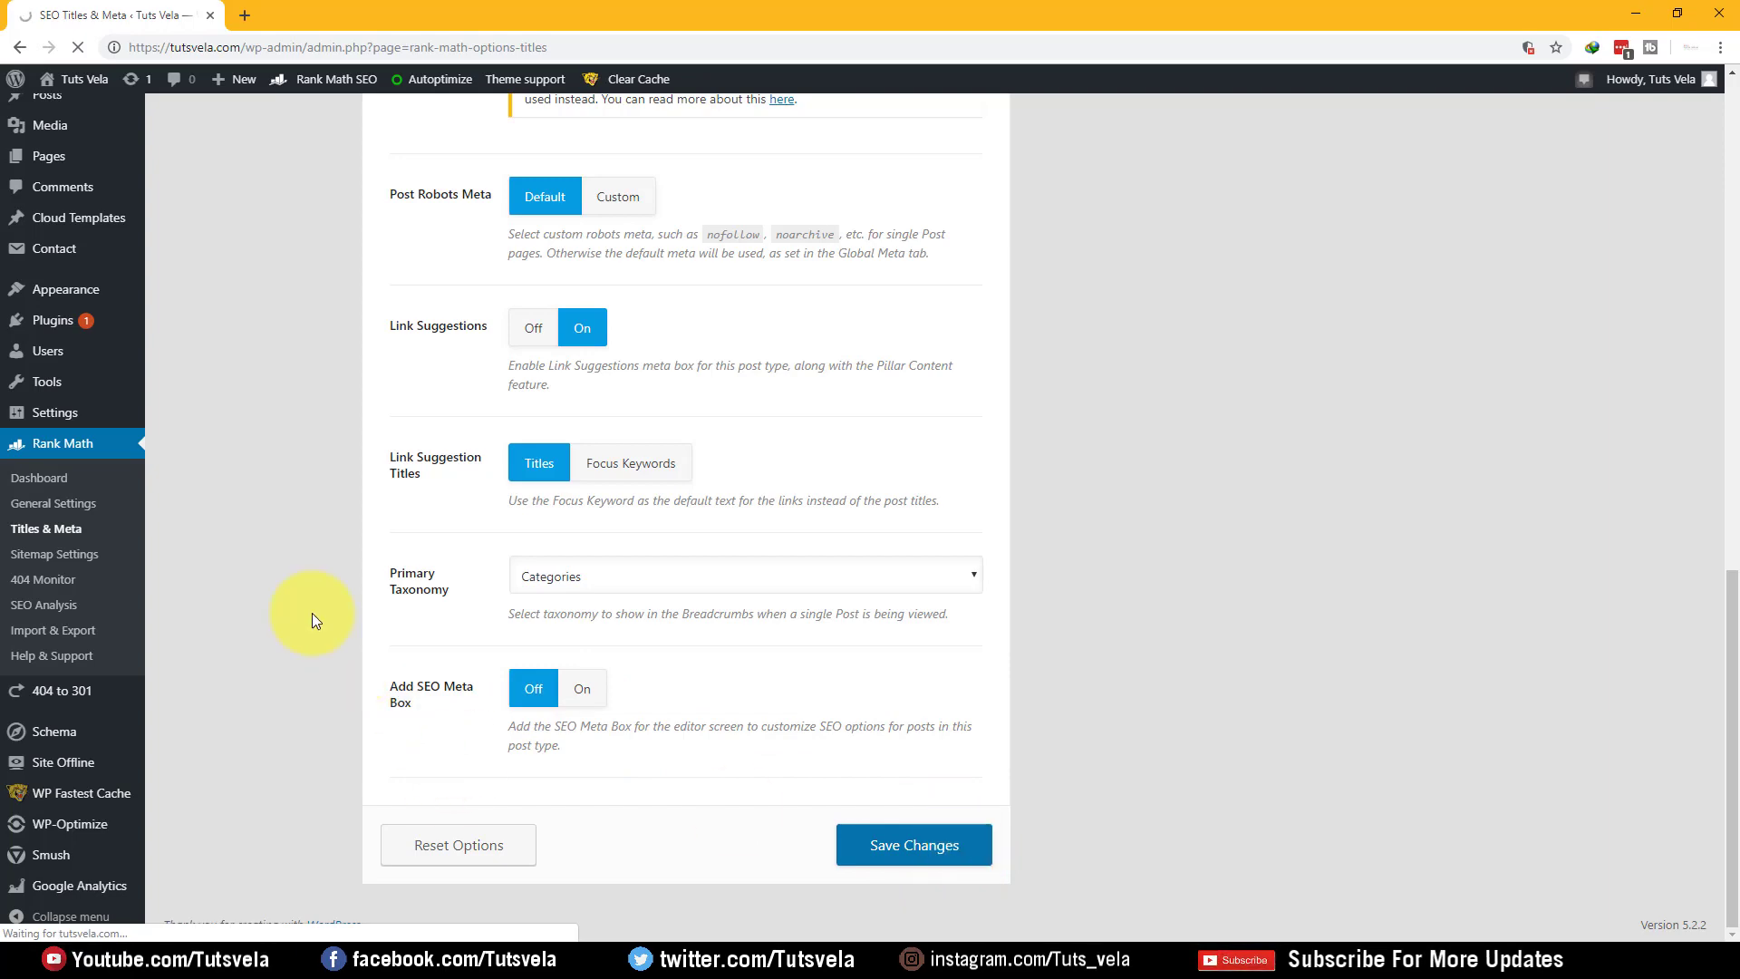
pyautogui.scroll(15, 249, 560)
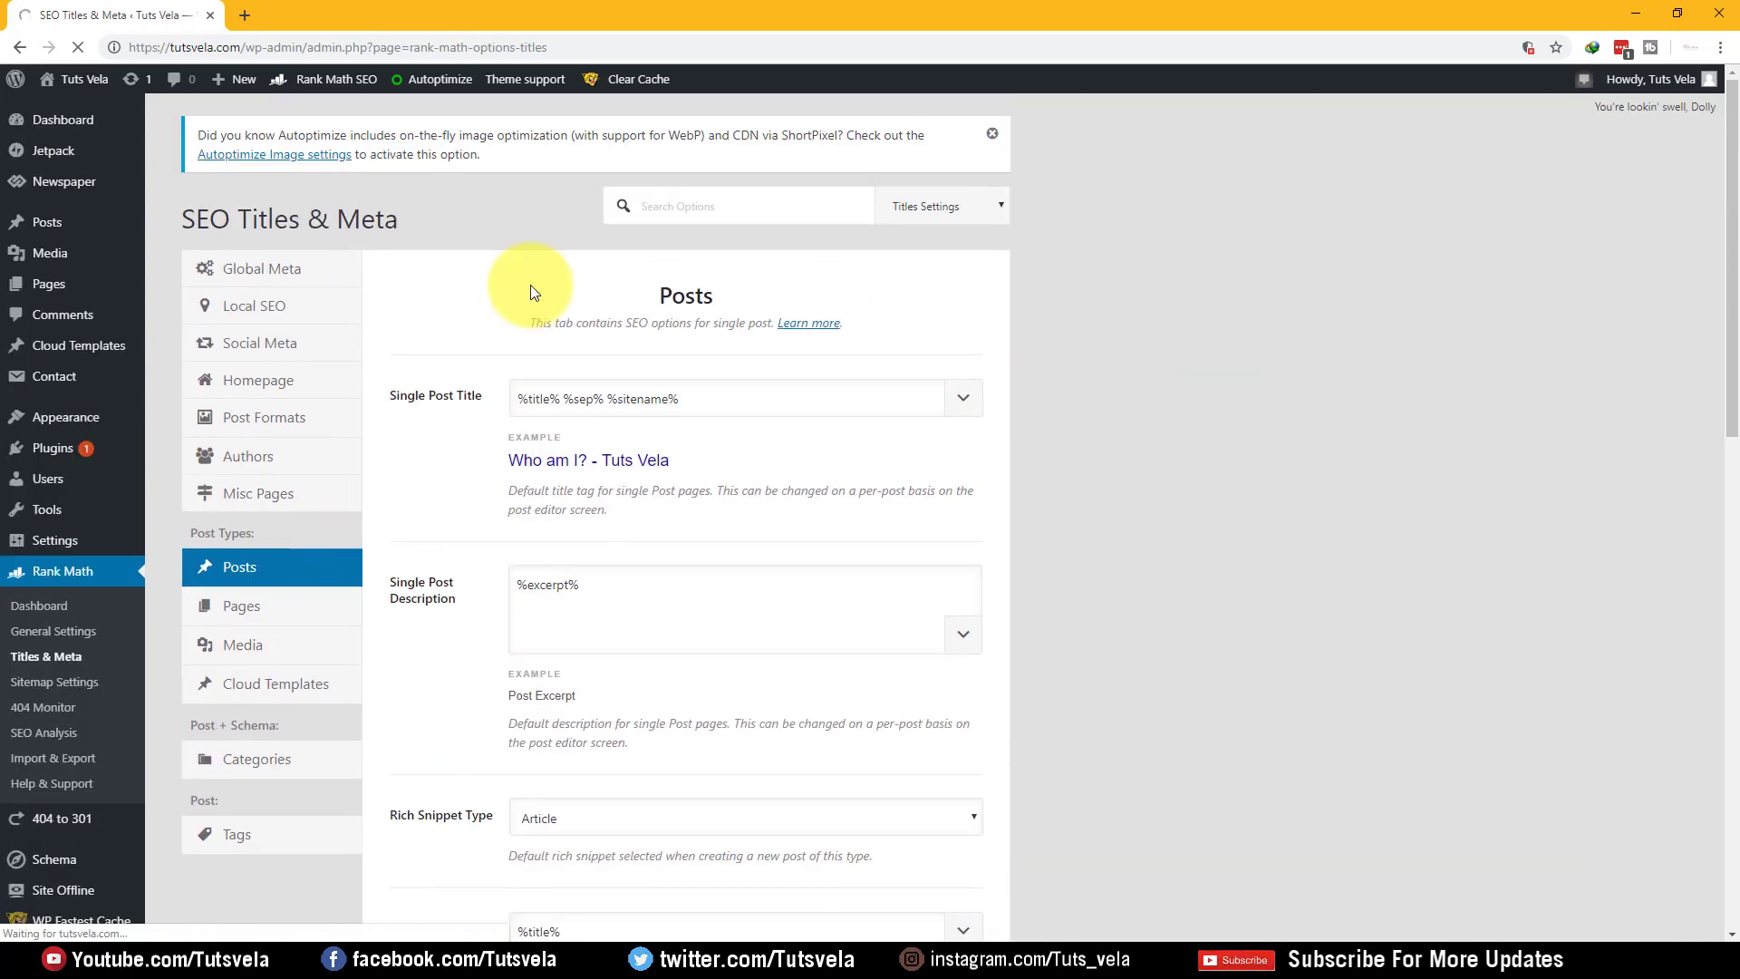